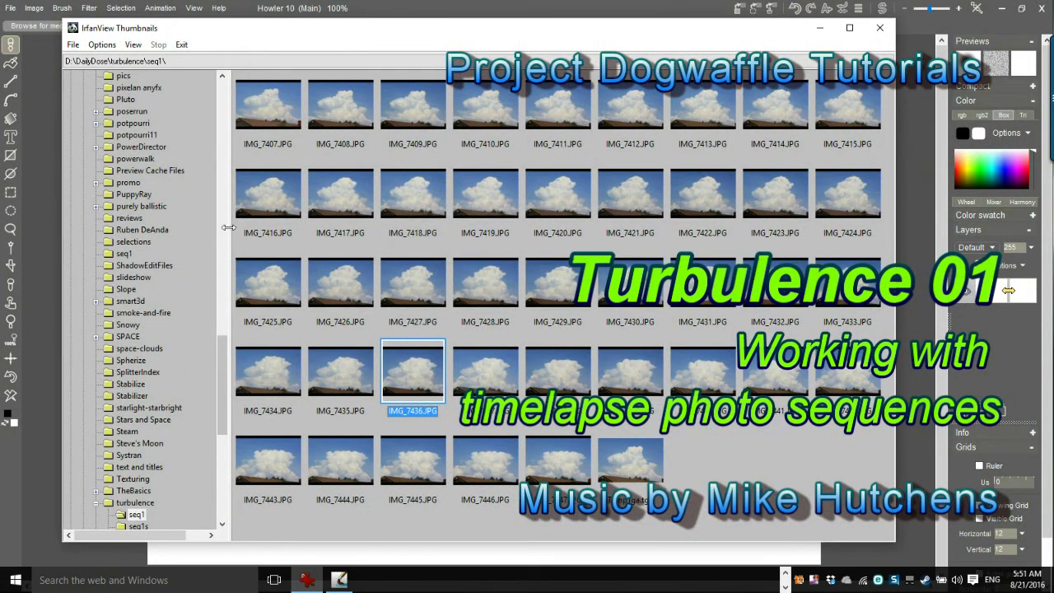
# Look over the cloud time-lapse photo thumbnails in the seq1 folder, comparing frames across the sequence.
pyautogui.moveTo(233, 227)
pyautogui.mouseDown()
pyautogui.moveTo(186, 238)
pyautogui.moveTo(225, 241)
pyautogui.mouseUp()
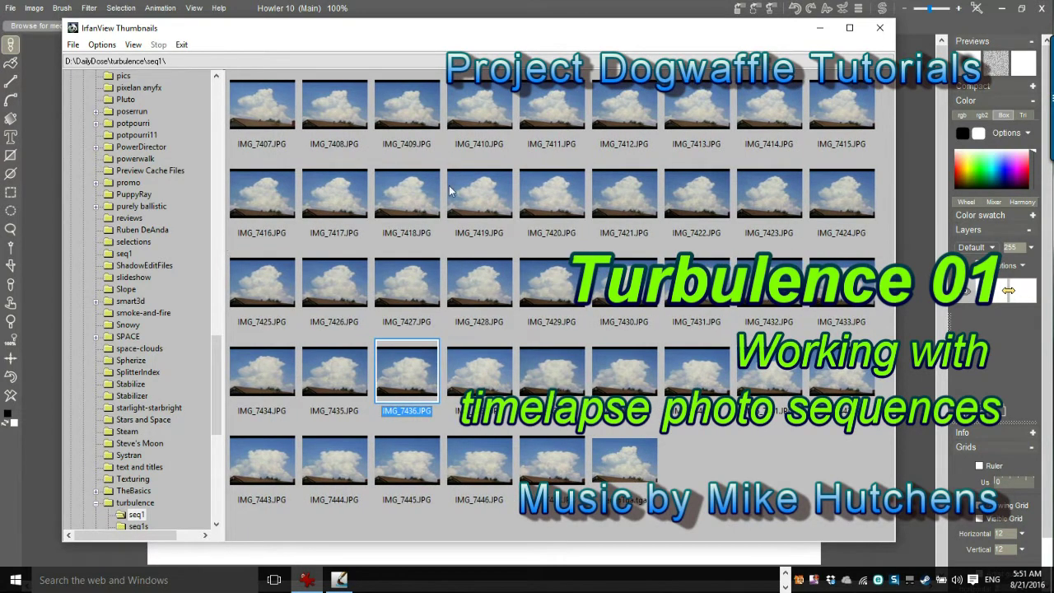
pyautogui.click(262, 117)
pyautogui.click(407, 110)
pyautogui.click(407, 280)
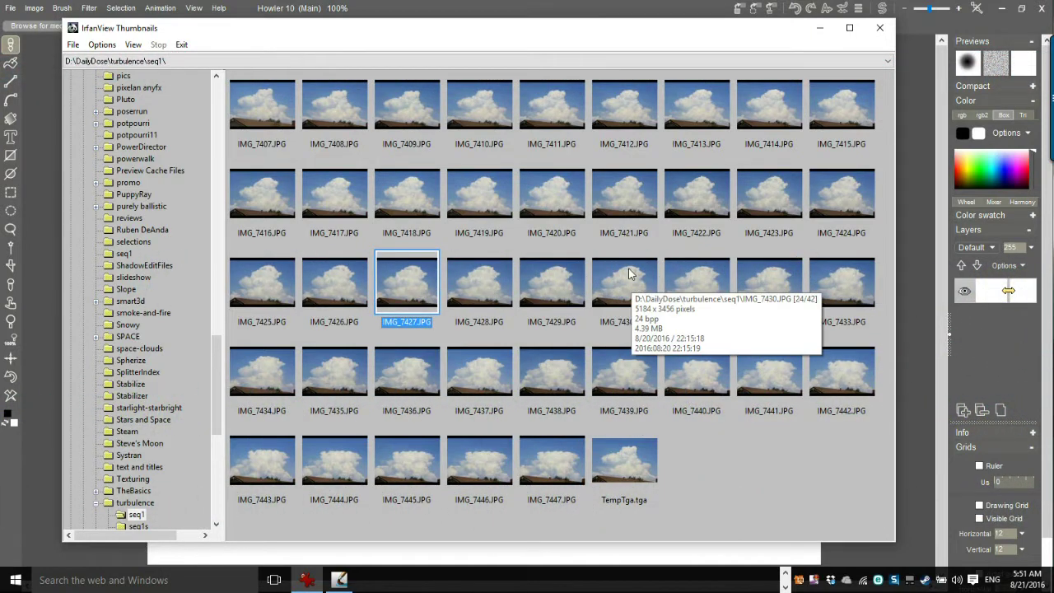
pyautogui.click(553, 373)
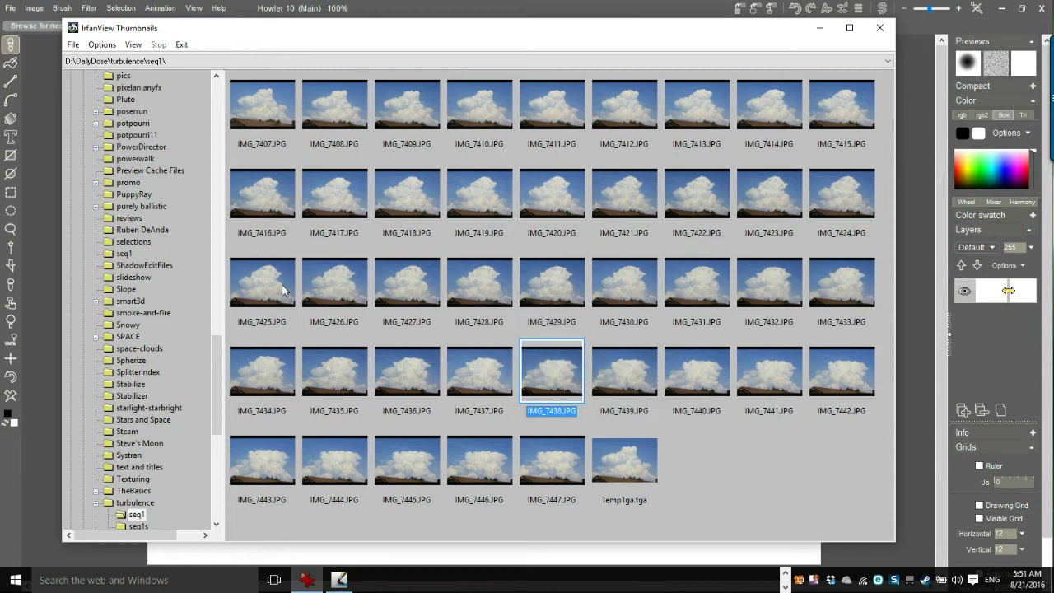
pyautogui.click(333, 282)
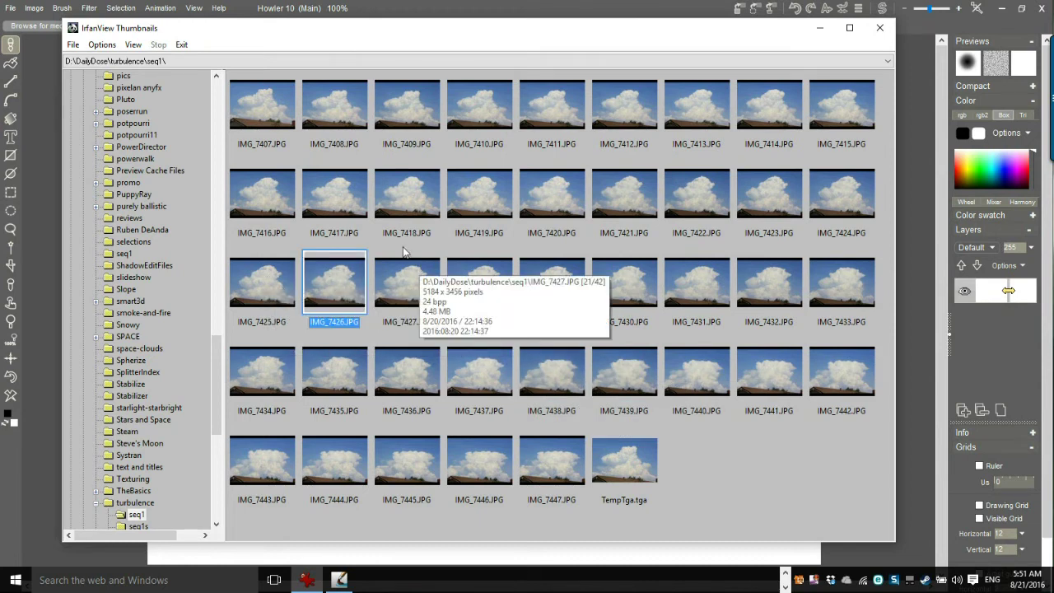
pyautogui.click(409, 193)
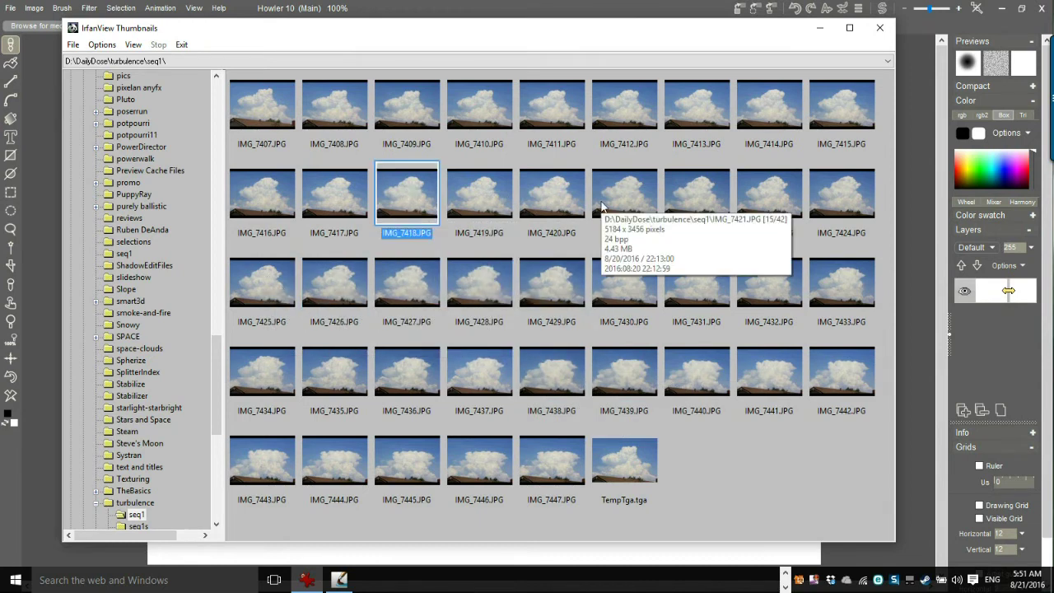
# Switch to Howler and load IMG_7407.JPG through IMG_7410.JPG from the turbulence\seq1 folder as an image sequence.
pyautogui.click(420, 7)
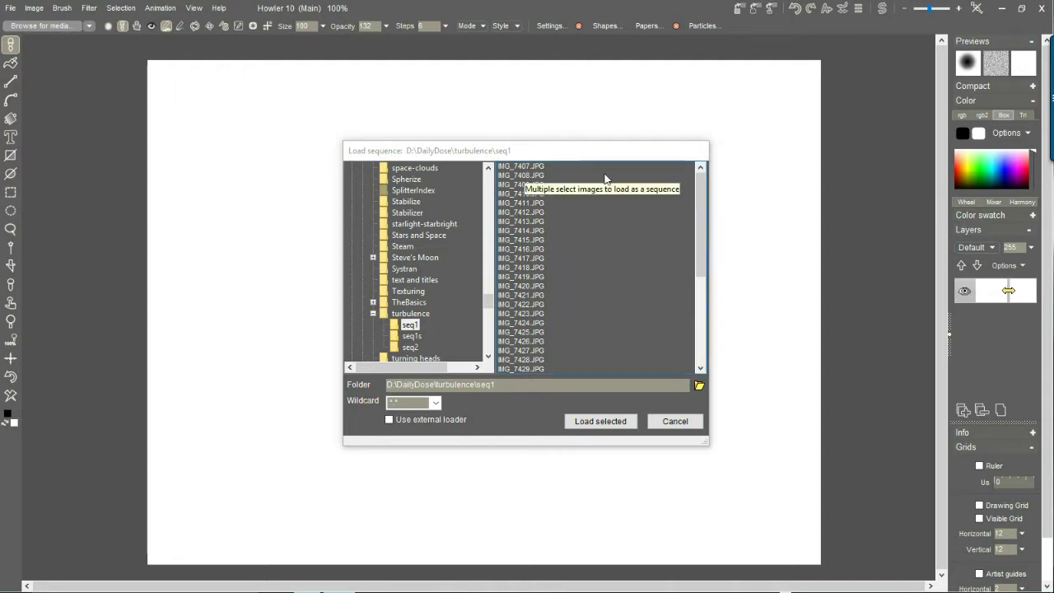
pyautogui.click(397, 329)
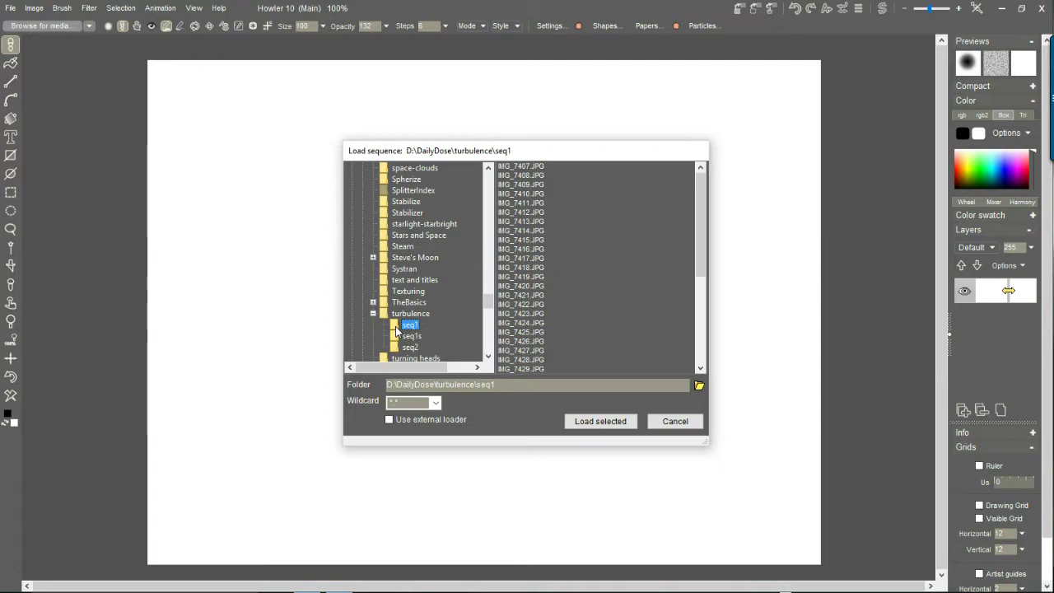
pyautogui.moveTo(536, 166); pyautogui.dragTo(536, 202)
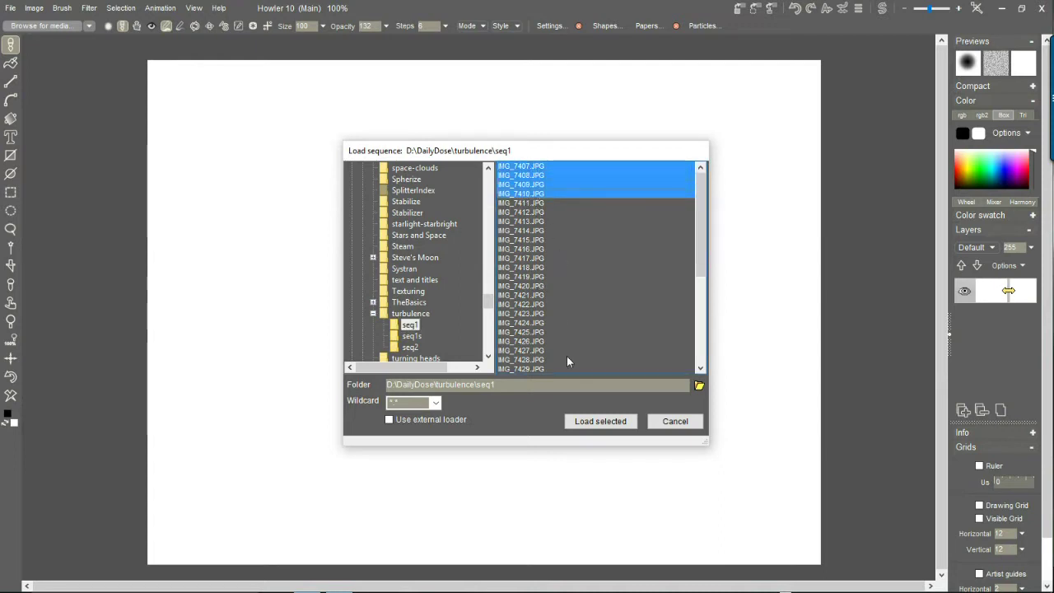
pyautogui.click(588, 423)
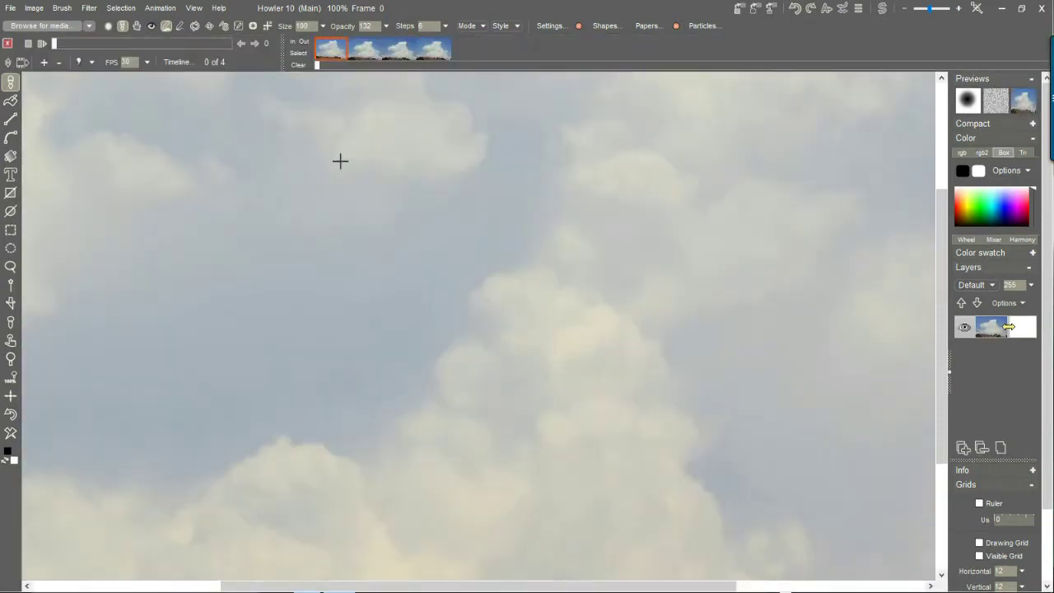
# Examine the first frame as a whole, and inspect the roof vent pipe and surrounding roofline up close.
pyautogui.scroll(-3, 340, 160)
pyautogui.scroll(3, 340, 161)
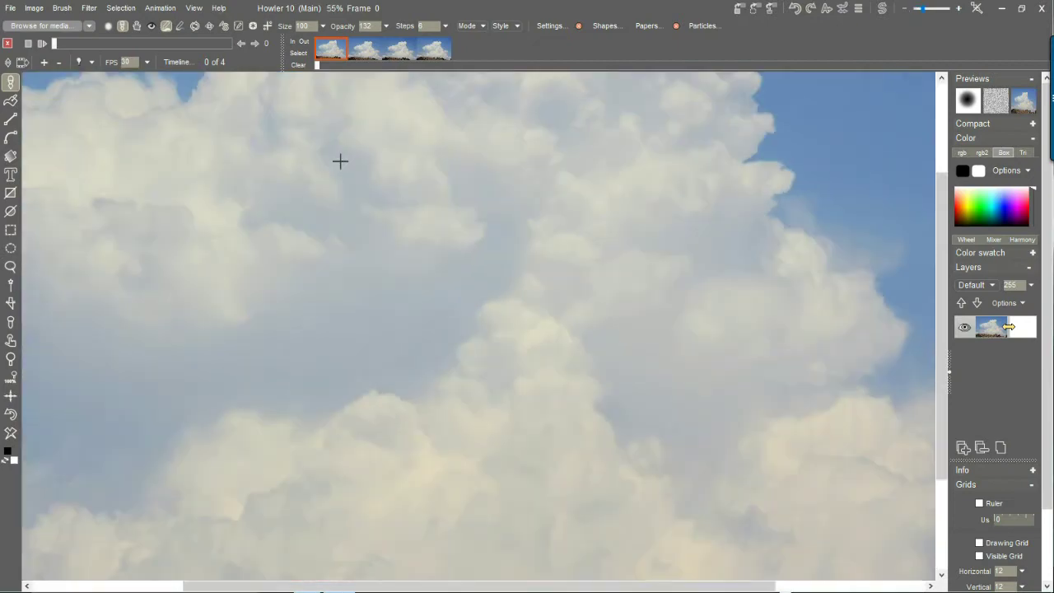
pyautogui.scroll(-3, 340, 161)
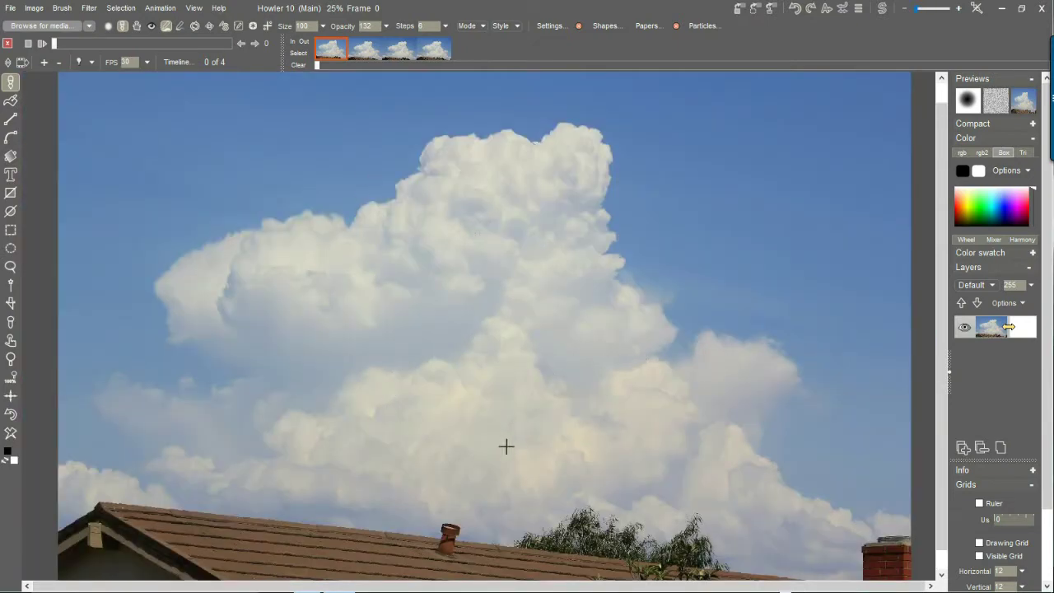
pyautogui.moveTo(130, 43); pyautogui.dragTo(77, 31)
pyautogui.moveTo(483, 517); pyautogui.dragTo(501, 322)
pyautogui.scroll(5, 499, 332)
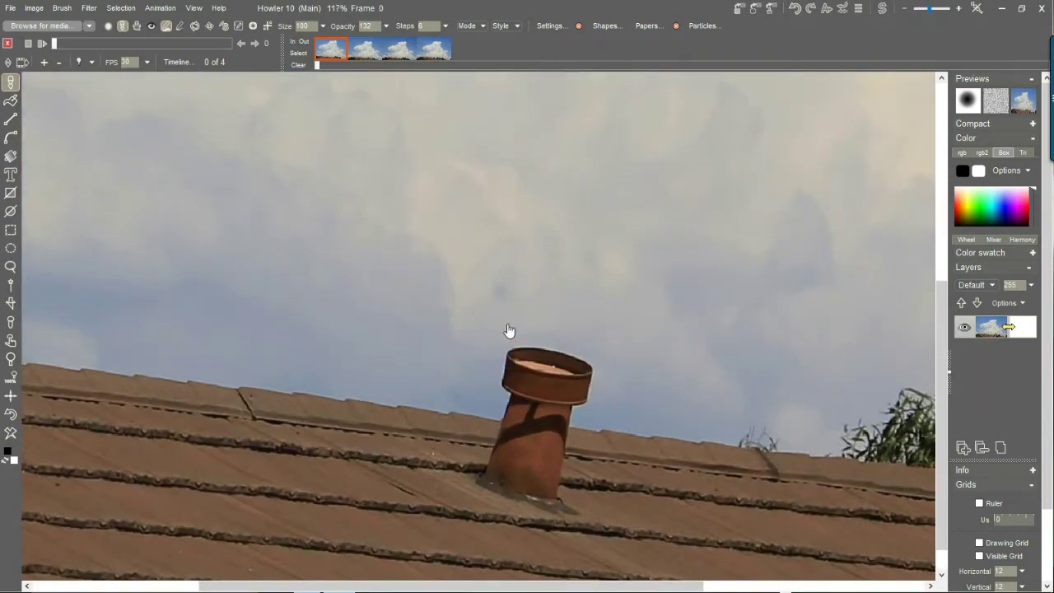
pyautogui.moveTo(508, 331); pyautogui.dragTo(478, 293)
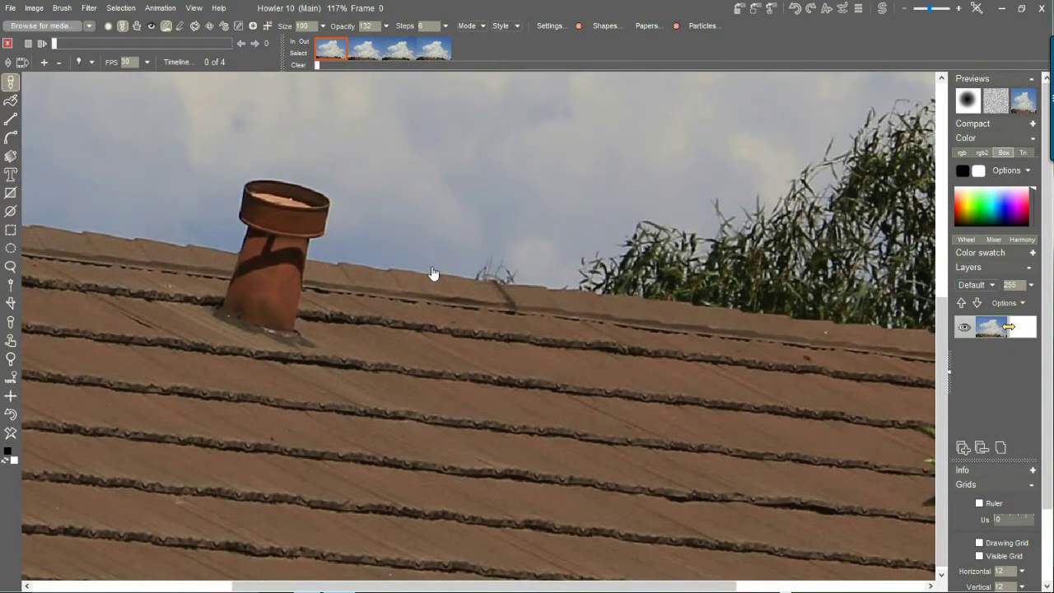
pyautogui.moveTo(274, 201); pyautogui.dragTo(348, 509)
pyautogui.moveTo(440, 170); pyautogui.dragTo(464, 219)
pyautogui.moveTo(278, 455); pyautogui.dragTo(346, 210)
pyautogui.moveTo(359, 275); pyautogui.dragTo(294, 238)
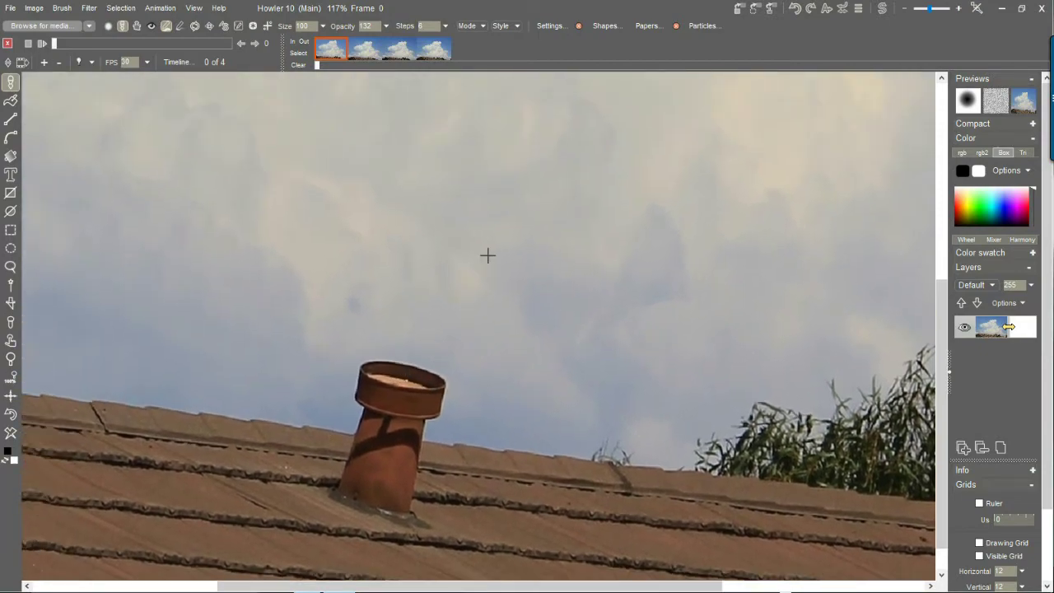
# Examine the cloud's upper structure in the first frame and compare it with the sky just above the vent pipe.
pyautogui.scroll(-3, 489, 254)
pyautogui.scroll(-3, 431, 261)
pyautogui.moveTo(477, 107); pyautogui.dragTo(514, 385)
pyautogui.moveTo(480, 179); pyautogui.dragTo(462, 248)
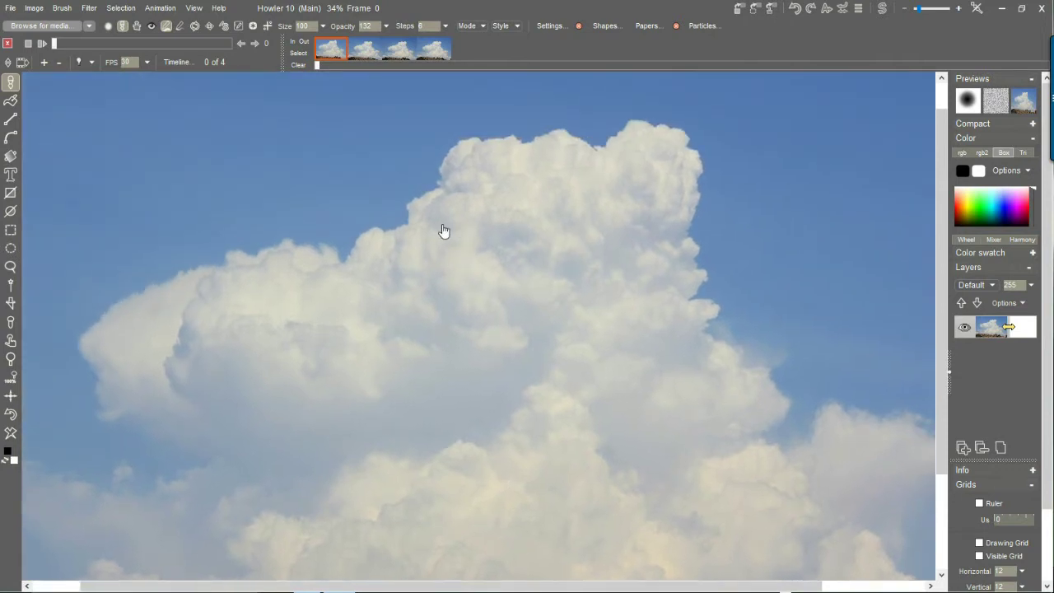
pyautogui.moveTo(407, 326); pyautogui.dragTo(417, 162)
pyautogui.moveTo(444, 329); pyautogui.dragTo(438, 295)
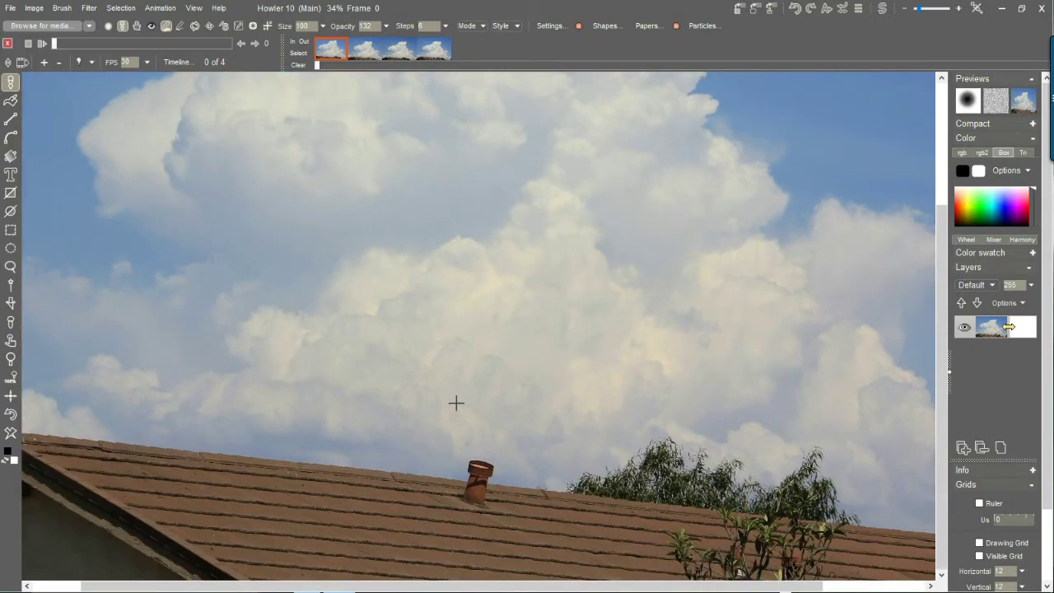
pyautogui.scroll(5, 466, 458)
pyautogui.scroll(-1, 478, 283)
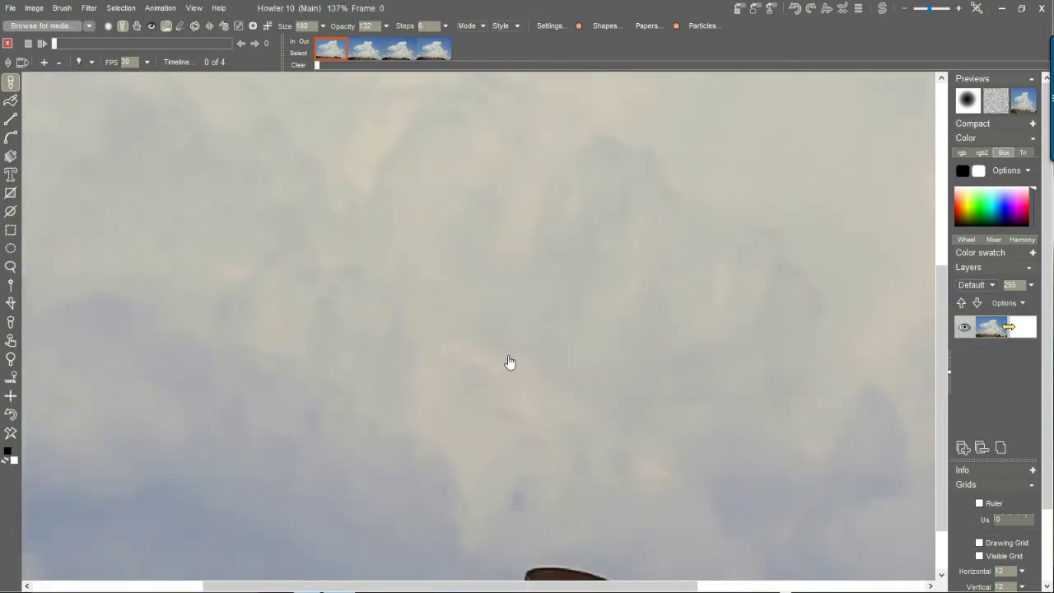
pyautogui.scroll(-3, 494, 297)
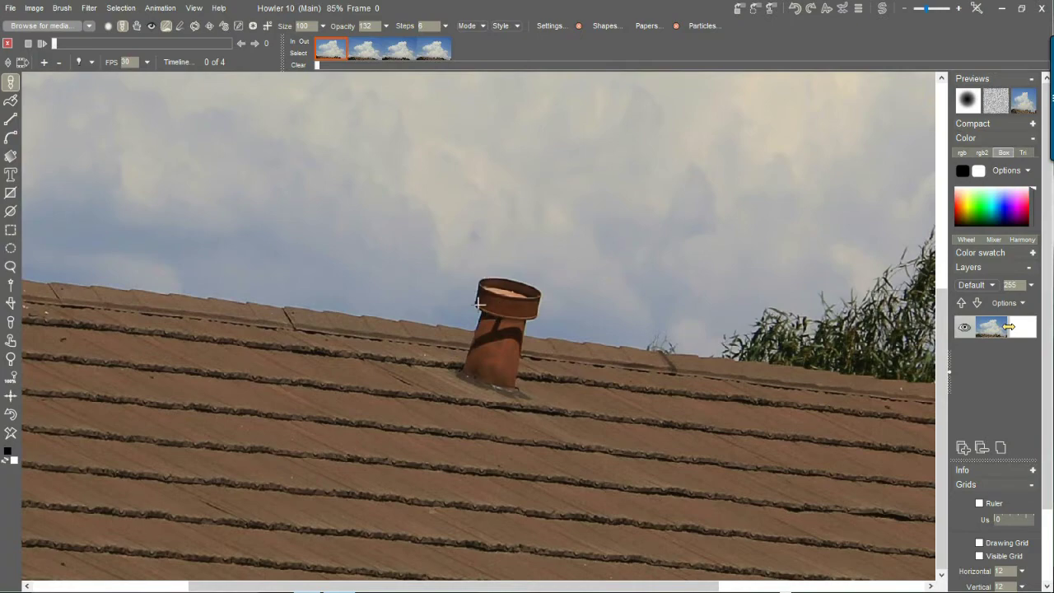
pyautogui.scroll(-5, 635, 296)
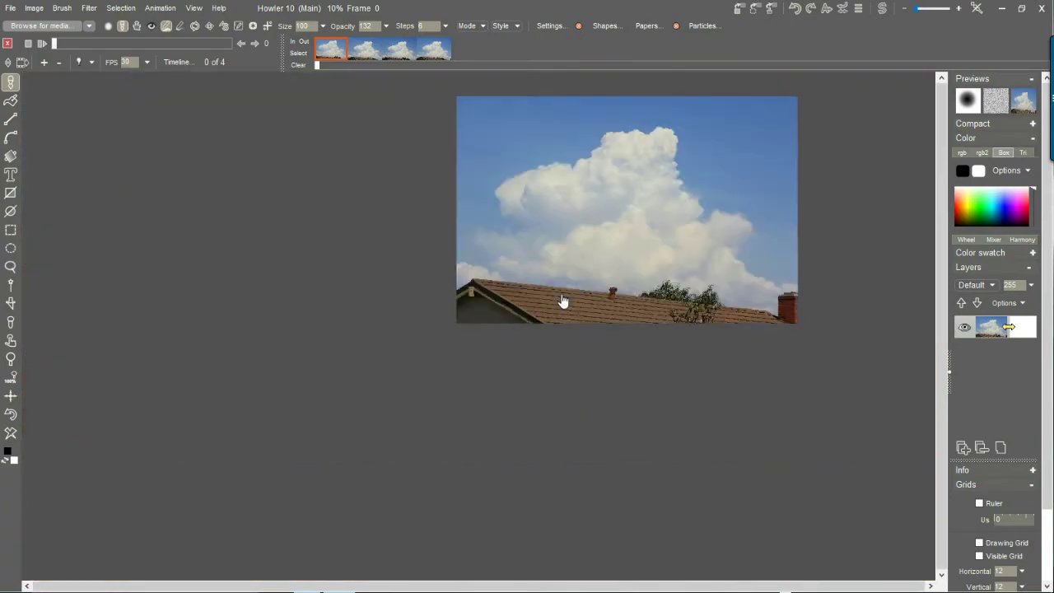
# Inspect the tree branches, roof tiles and vent pipe in close-up, and return to a view of the main cloud.
pyautogui.scroll(3, 565, 304)
pyautogui.scroll(4, 697, 294)
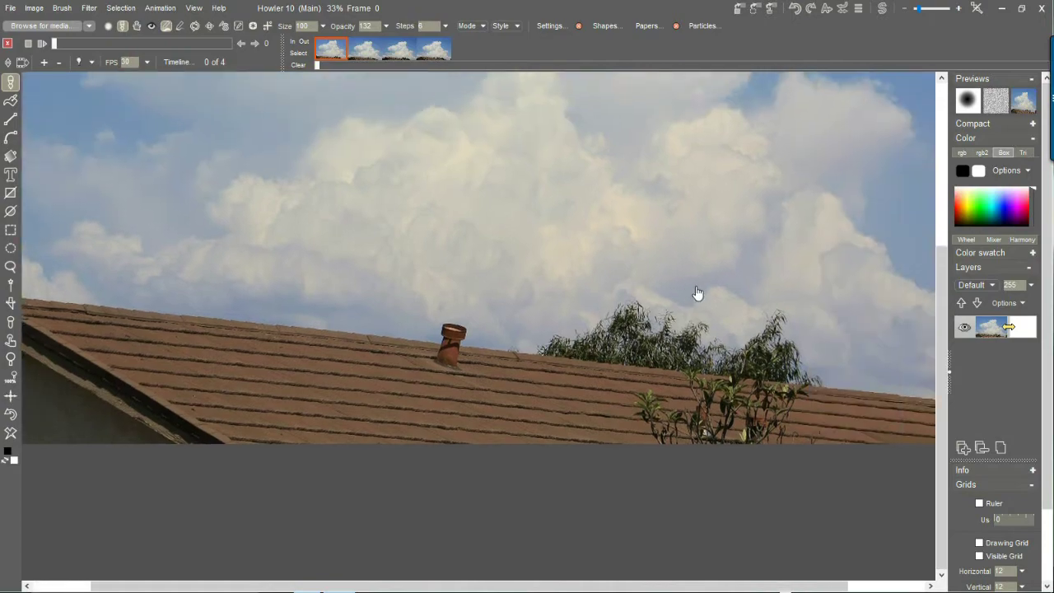
pyautogui.scroll(4, 670, 322)
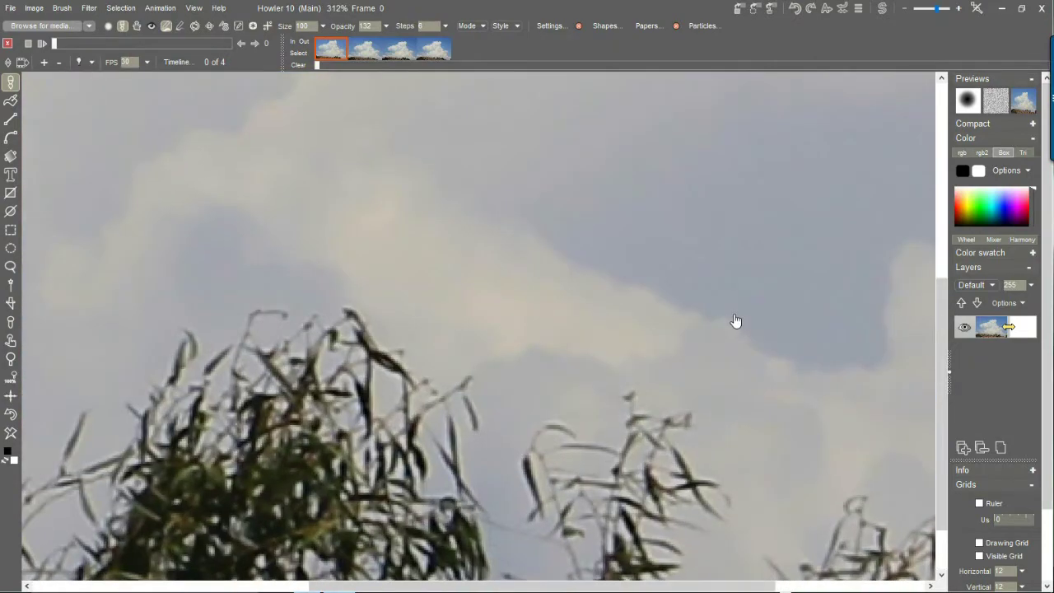
pyautogui.scroll(-6, 736, 321)
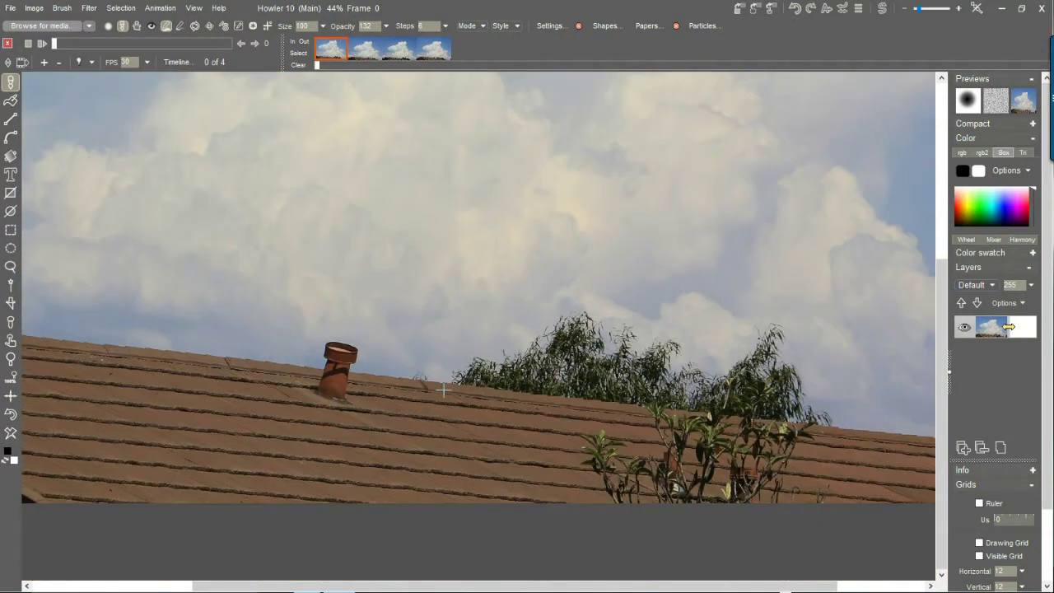
pyautogui.moveTo(324, 352); pyautogui.dragTo(442, 322)
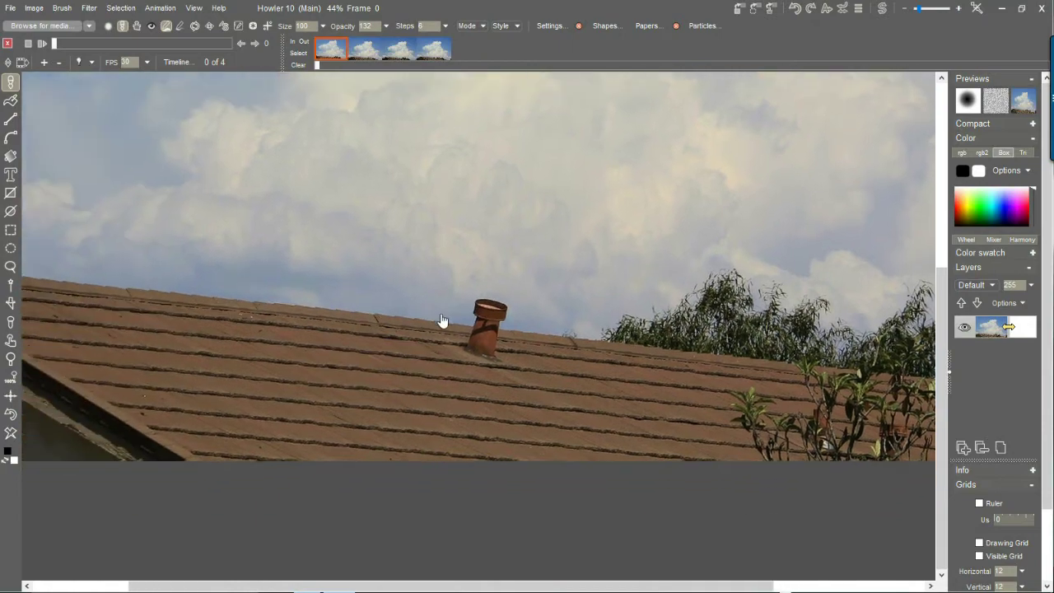
pyautogui.scroll(4, 447, 313)
pyautogui.scroll(-4, 512, 317)
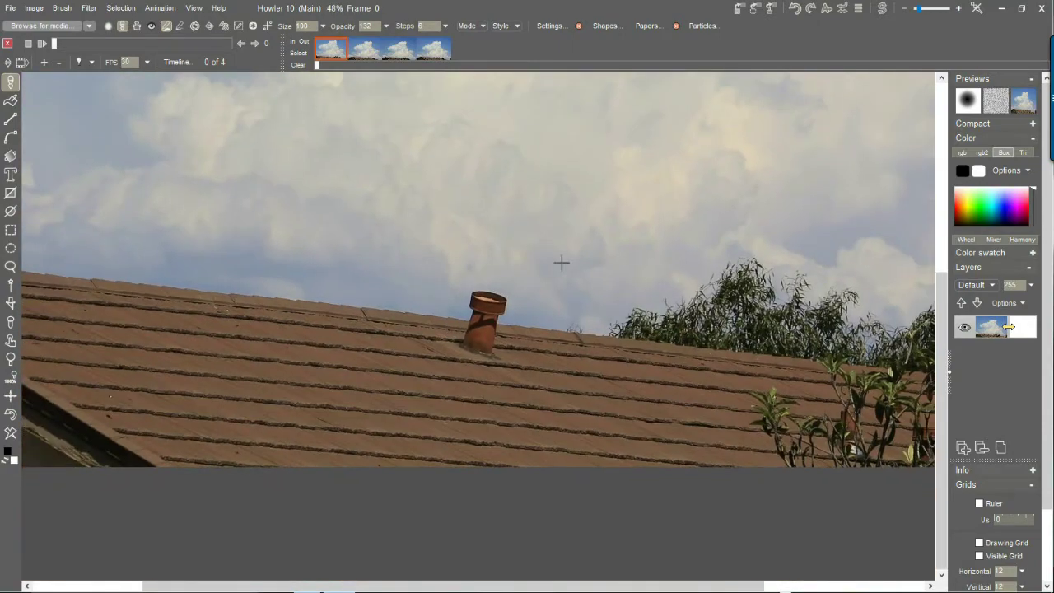
pyautogui.moveTo(561, 262); pyautogui.dragTo(503, 346)
pyautogui.scroll(-2, 534, 327)
pyautogui.moveTo(510, 228); pyautogui.dragTo(532, 417)
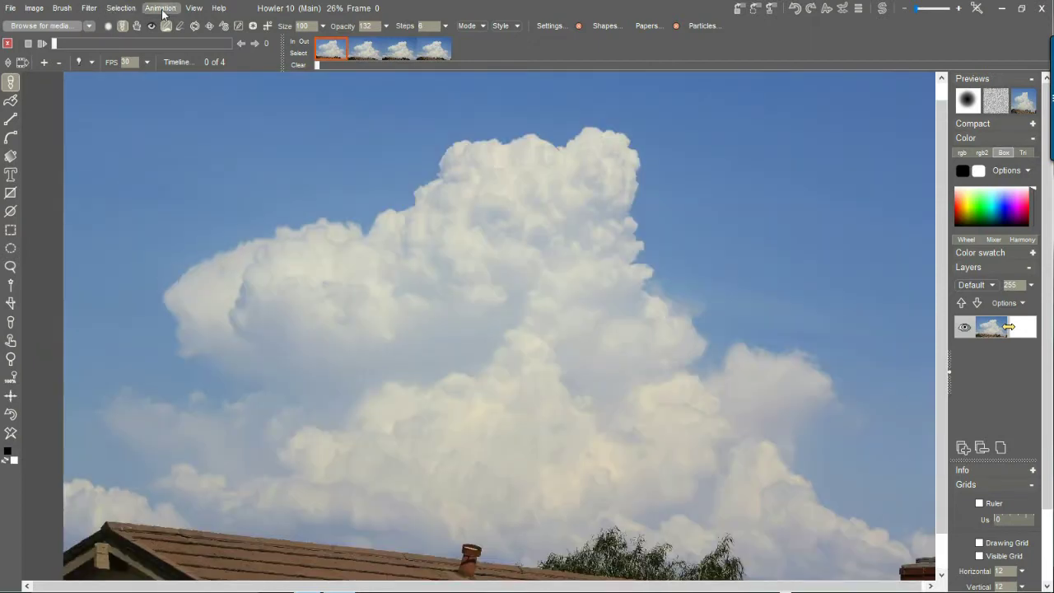
pyautogui.click(38, 10)
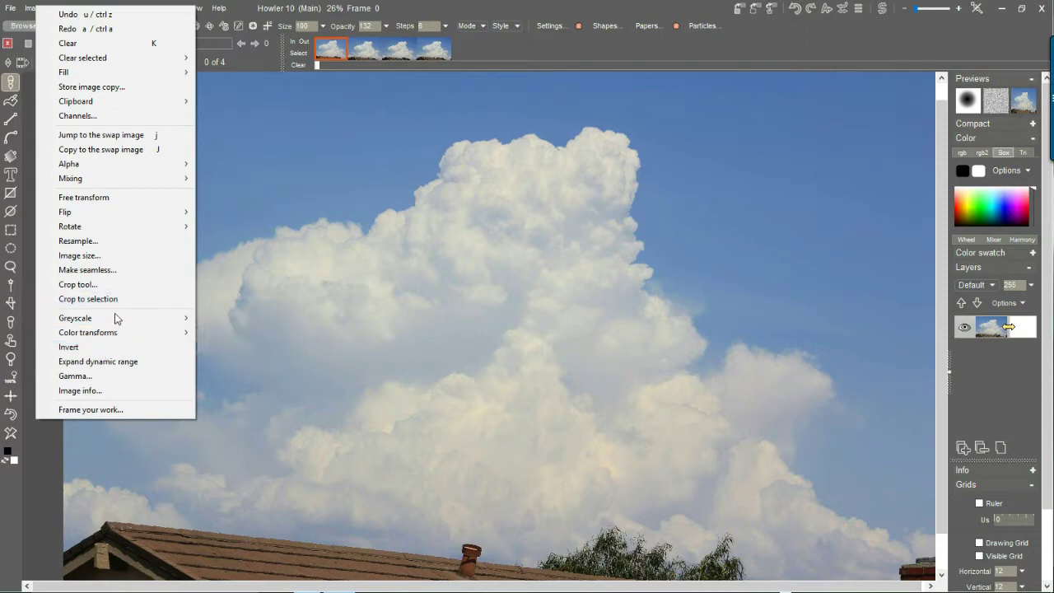
pyautogui.moveTo(115, 322)
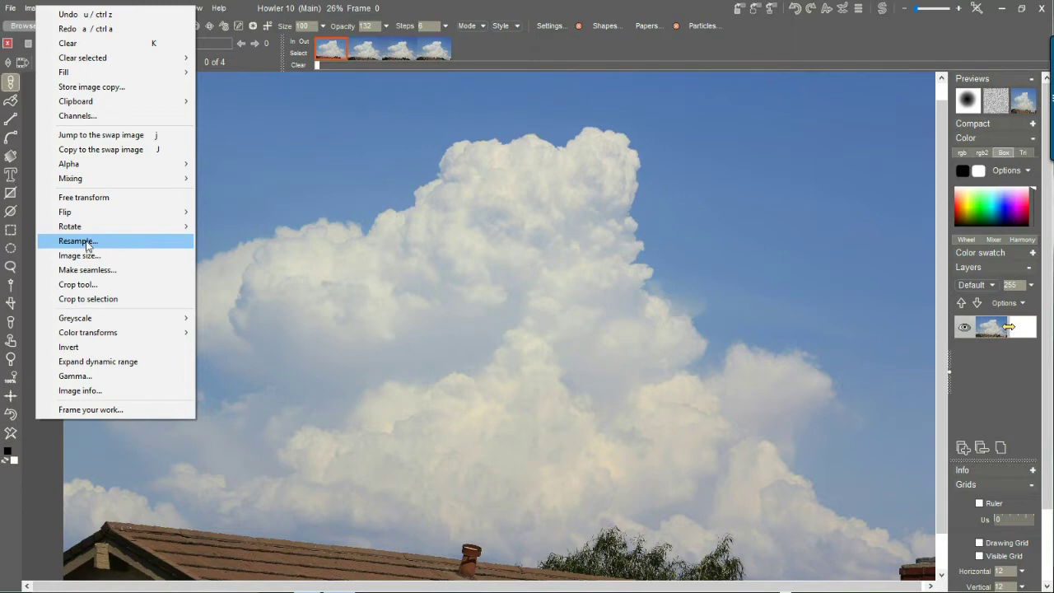
pyautogui.click(534, 7)
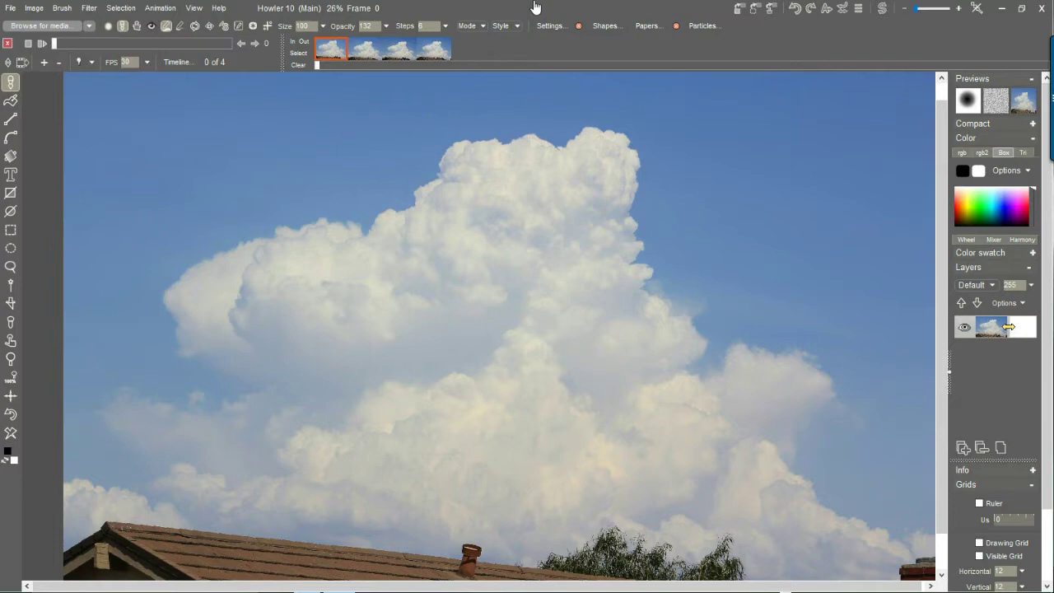
# Open Task Manager and check the memory use of the dogwaffle.exe process, keeping its window clear of the main cloud.
pyautogui.hotkey('ctrl', 'shift', 'Escape')
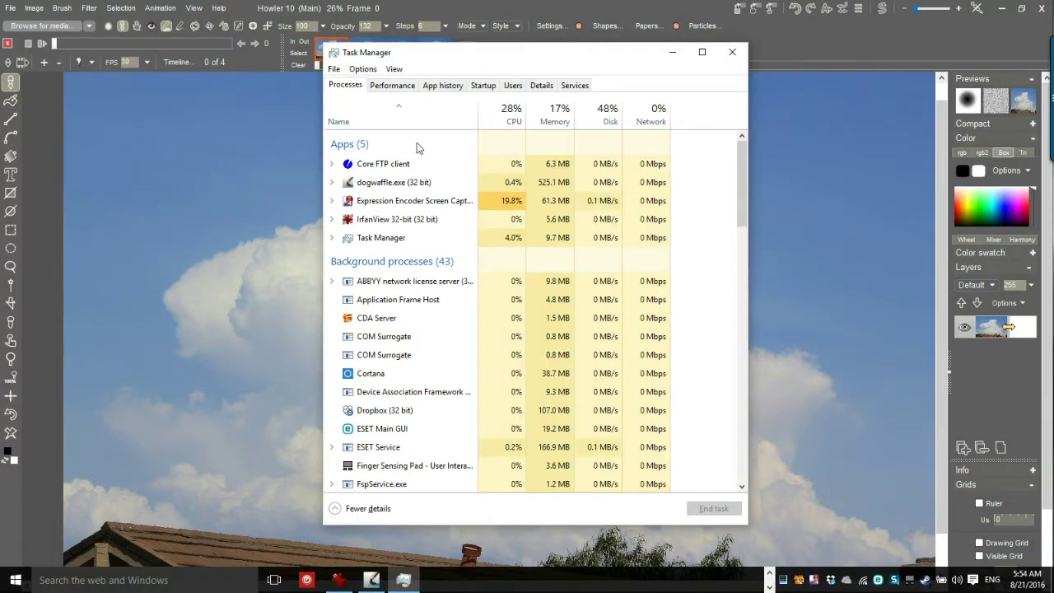
pyautogui.moveTo(459, 42); pyautogui.dragTo(293, 113)
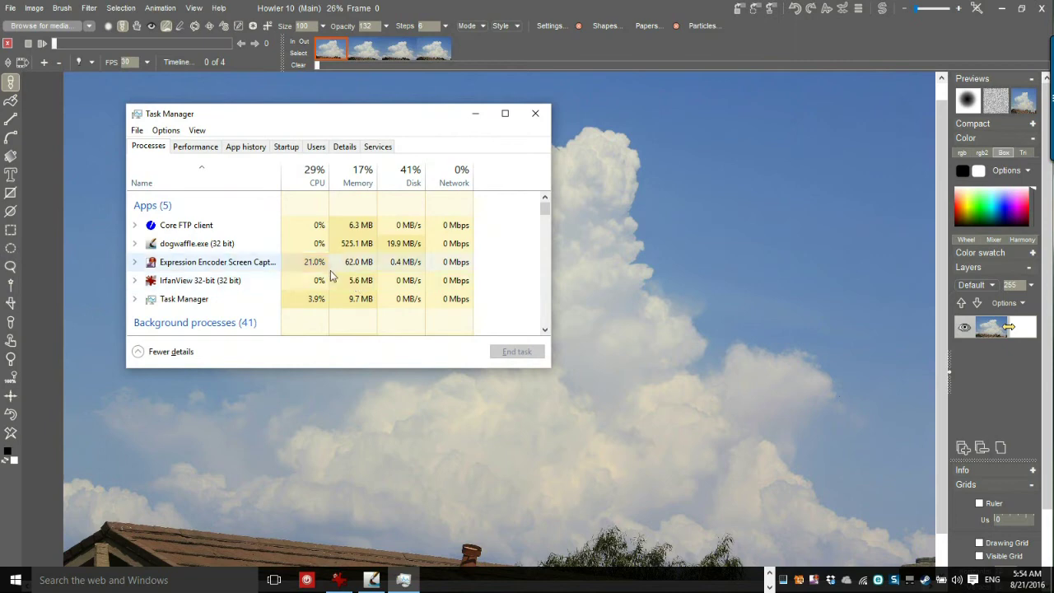
pyautogui.click(186, 247)
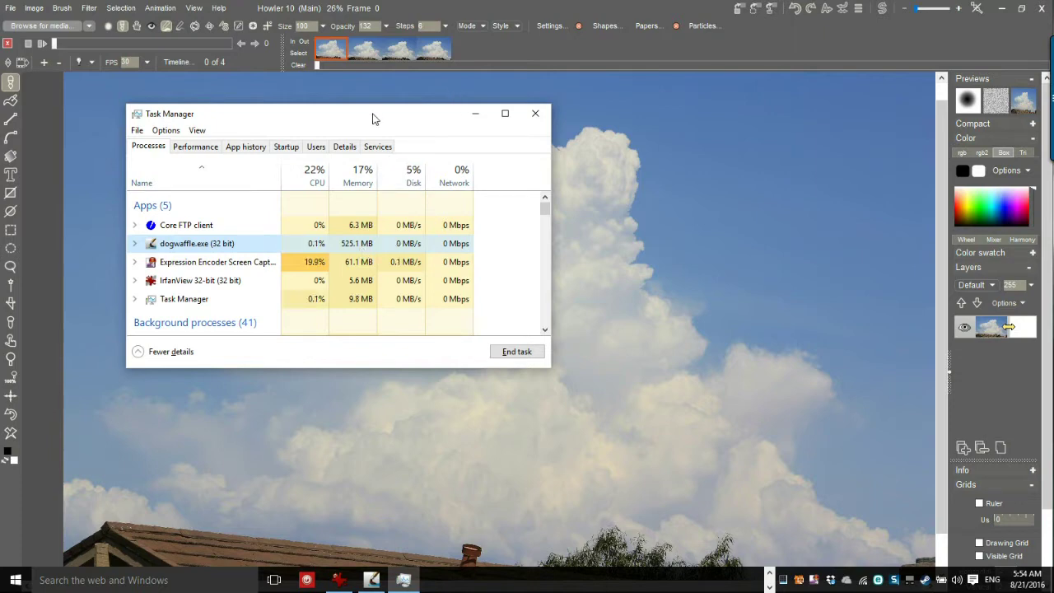
pyautogui.moveTo(262, 116); pyautogui.dragTo(190, 272)
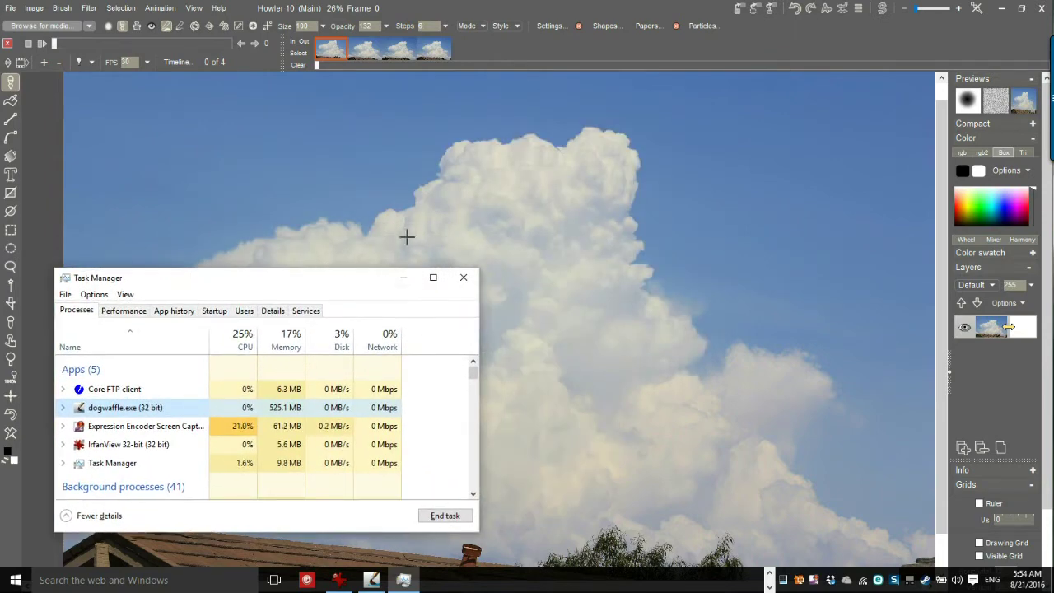
# Return to Howler and display the image information with the current frame's memory size and buffer dimensions.
pyautogui.click(517, 12)
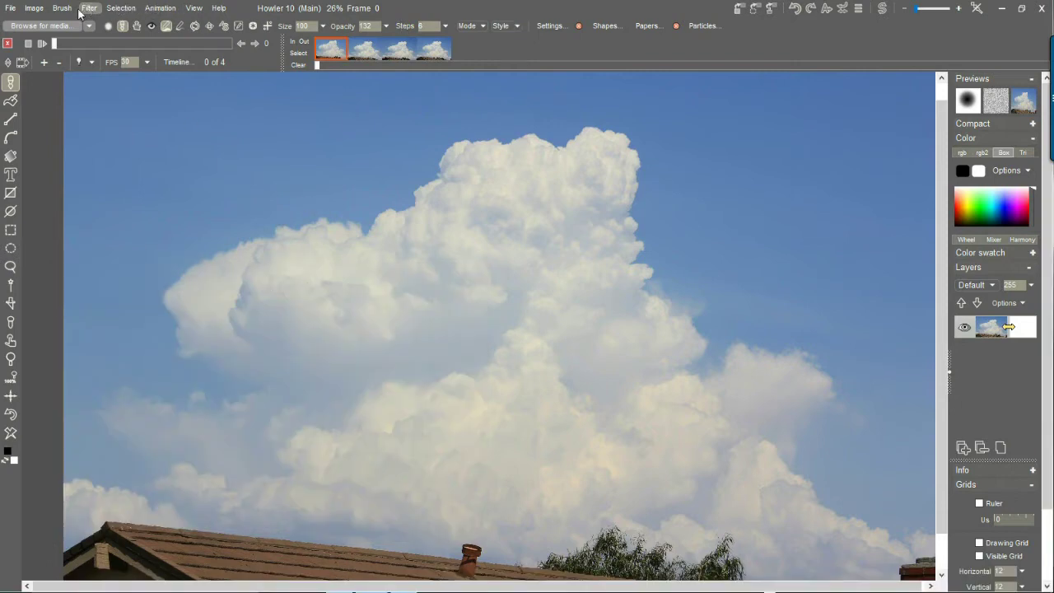
pyautogui.click(34, 9)
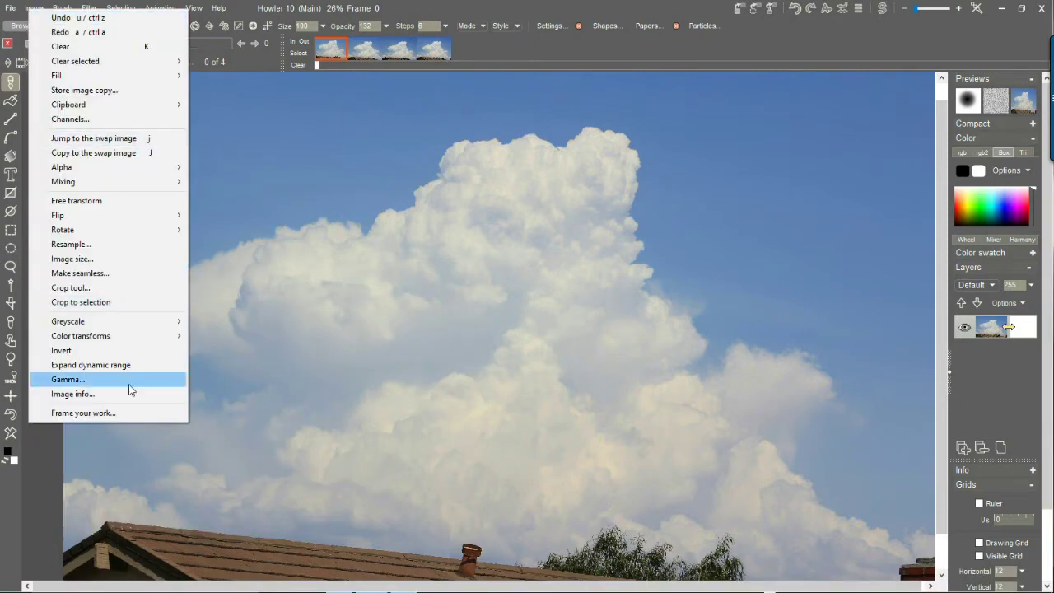
pyautogui.click(79, 397)
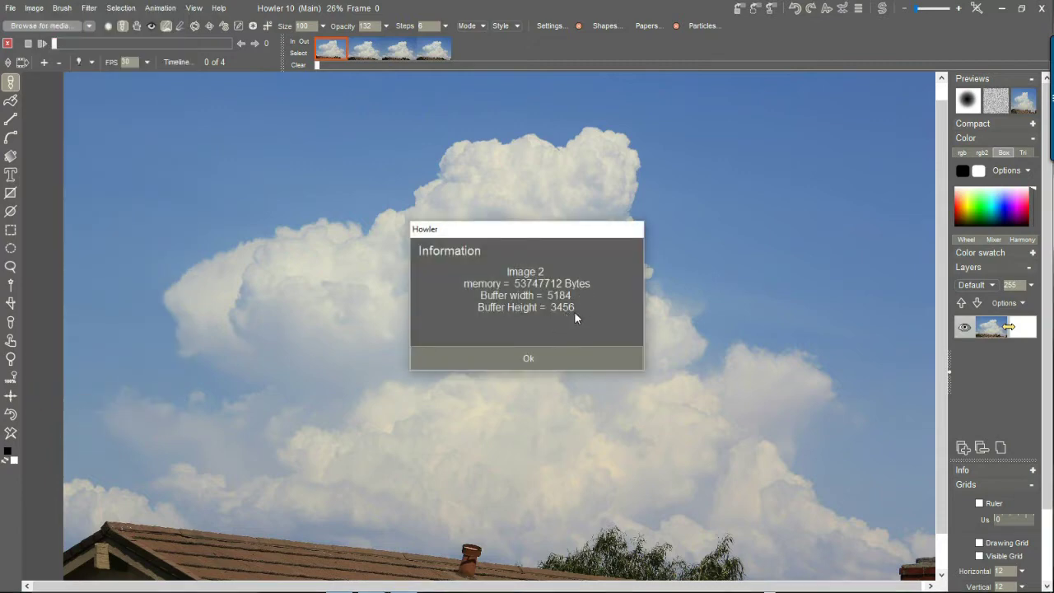
# Close the image information and start loading another image sequence as an animation.
pyautogui.click(530, 355)
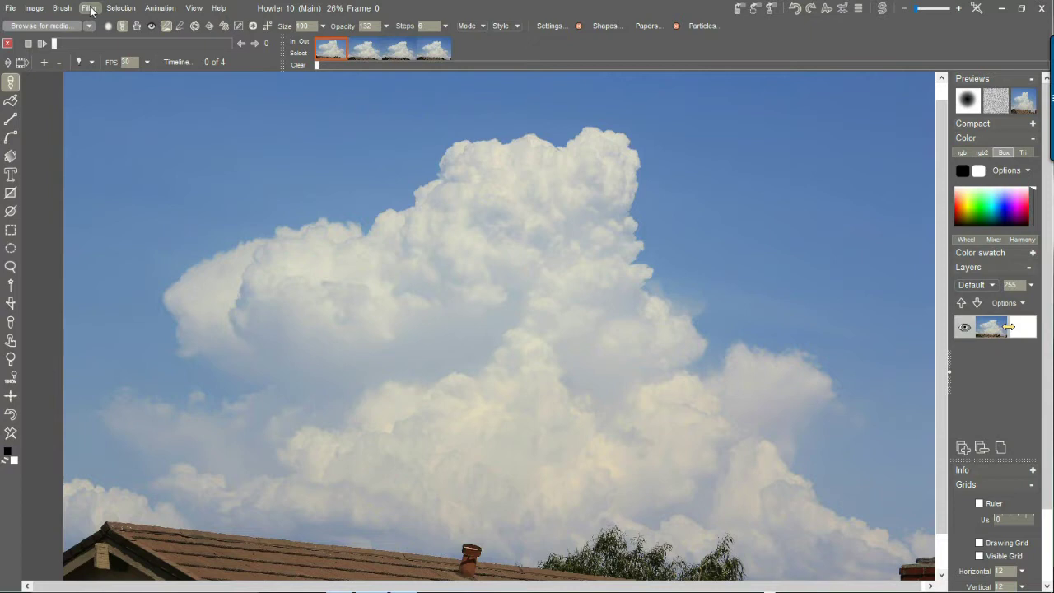
pyautogui.click(167, 9)
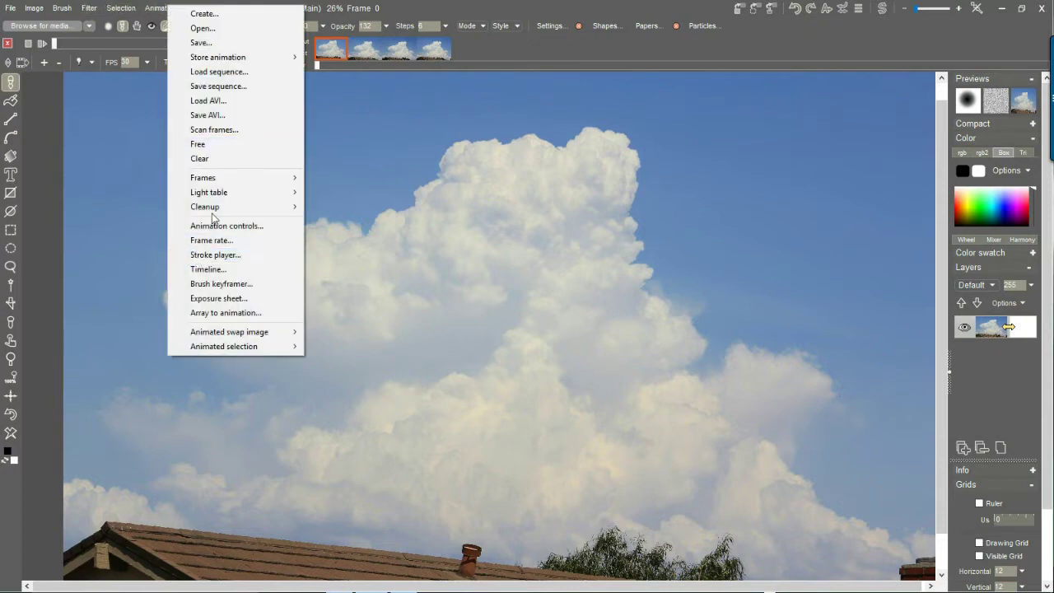
pyautogui.click(228, 75)
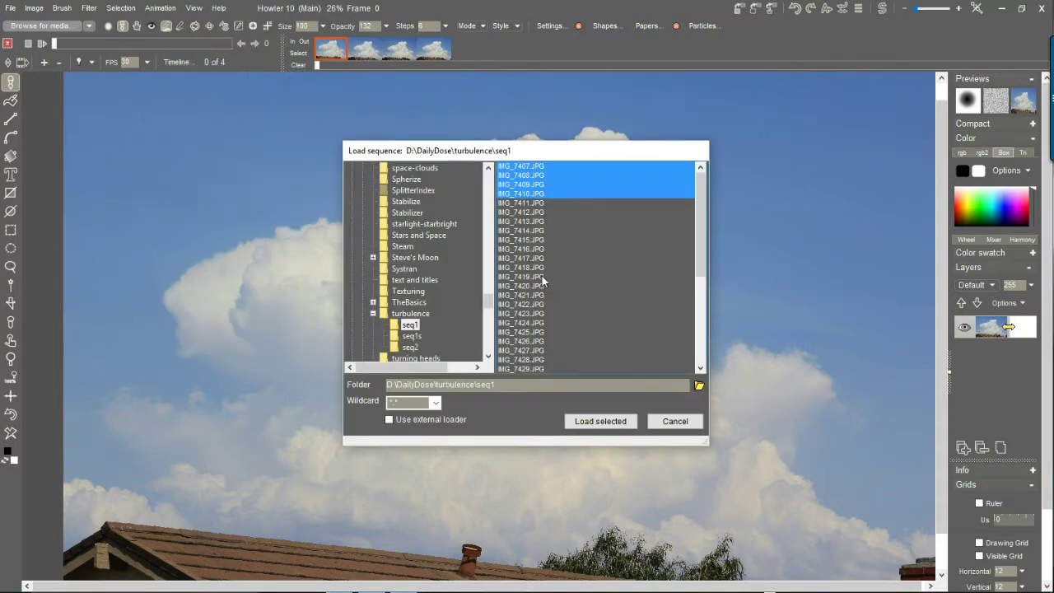
# Browse from This PC through the D: drive to the DailyDose\turbulence\seq1 folder.
pyautogui.moveTo(491, 303); pyautogui.dragTo(496, 156)
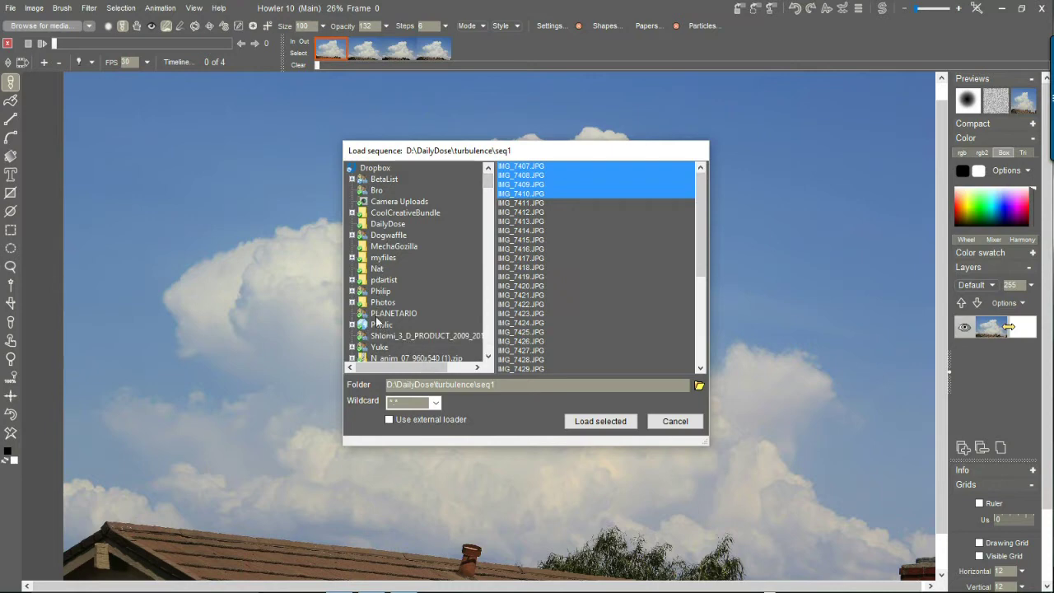
pyautogui.click(491, 330)
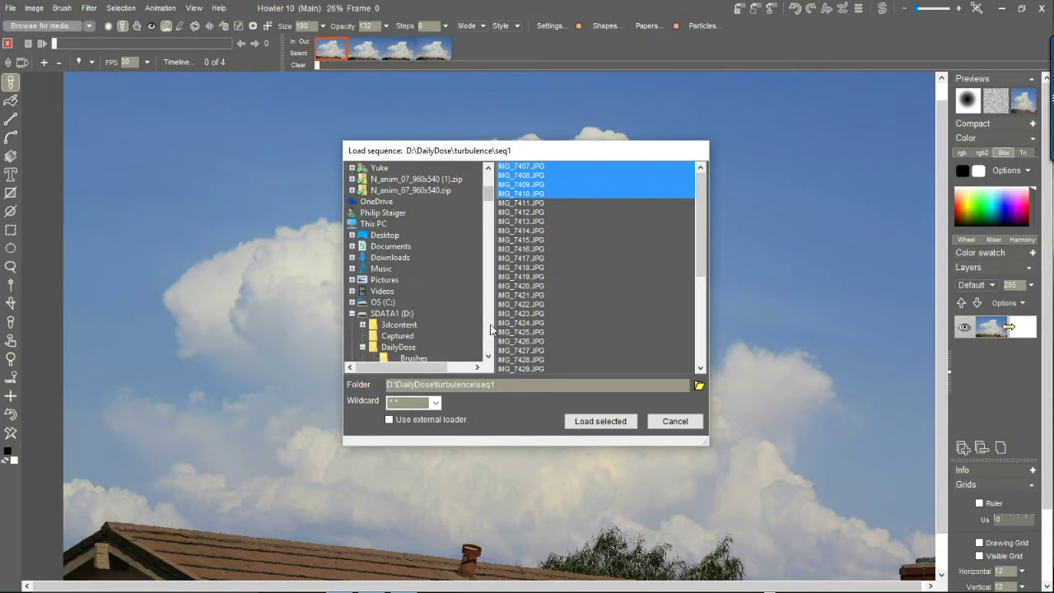
pyautogui.click(372, 225)
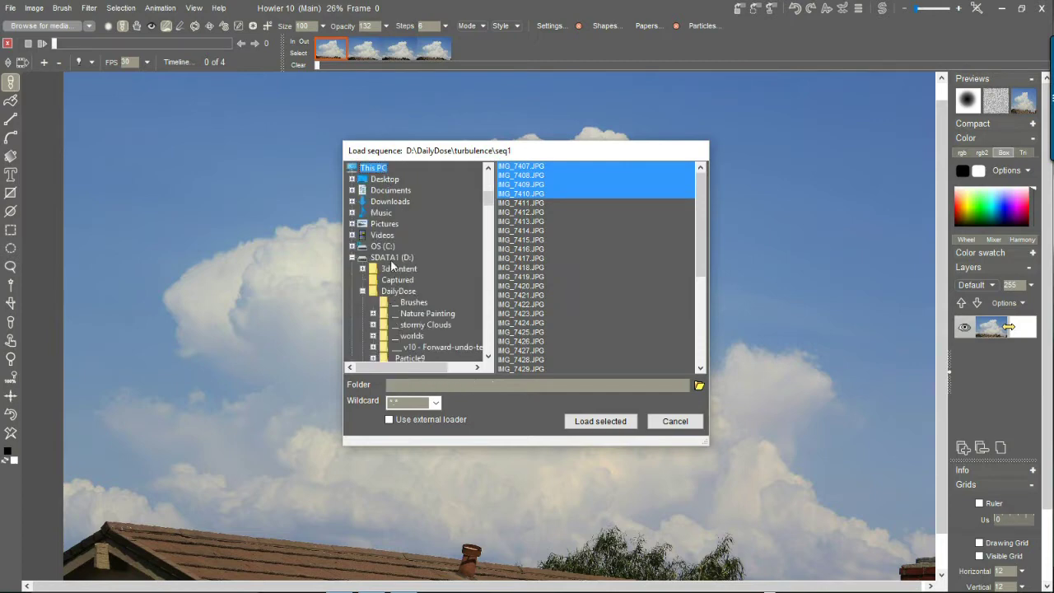
pyautogui.click(391, 258)
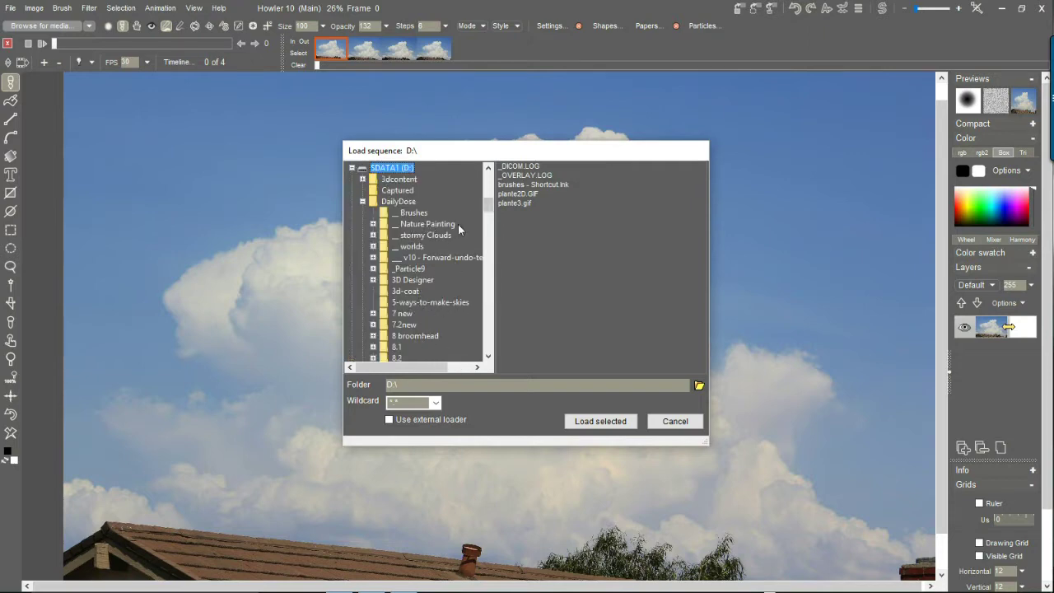
pyautogui.click(400, 204)
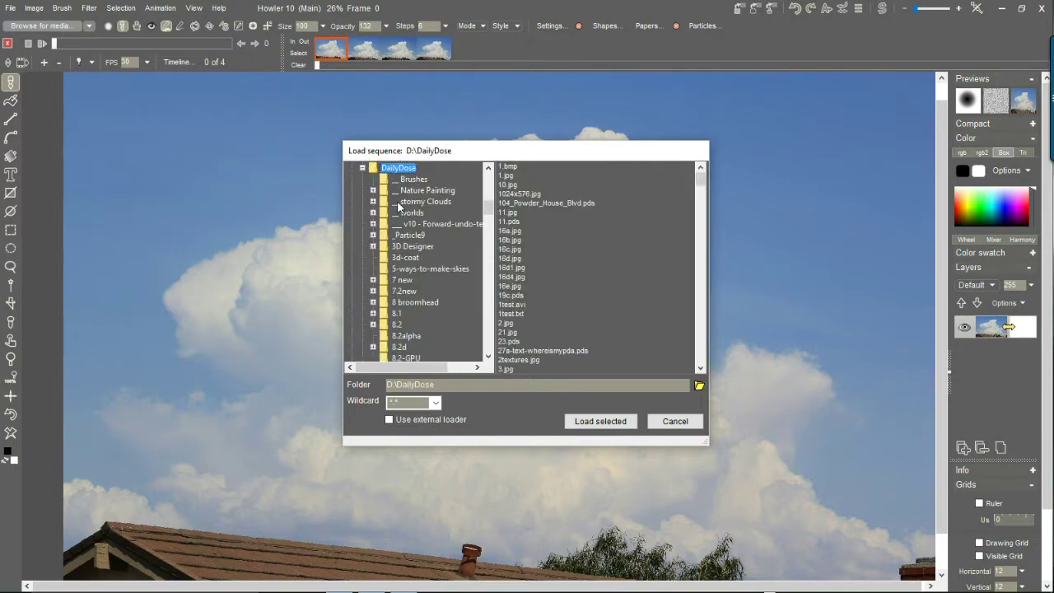
pyautogui.scroll(-12, 484, 325)
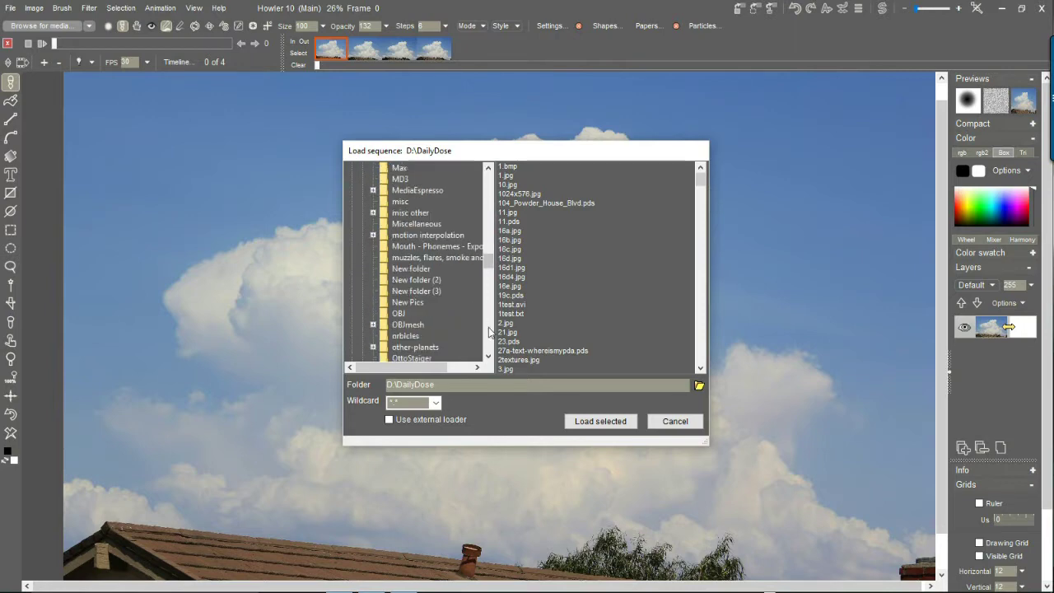
pyautogui.scroll(-5, 489, 332)
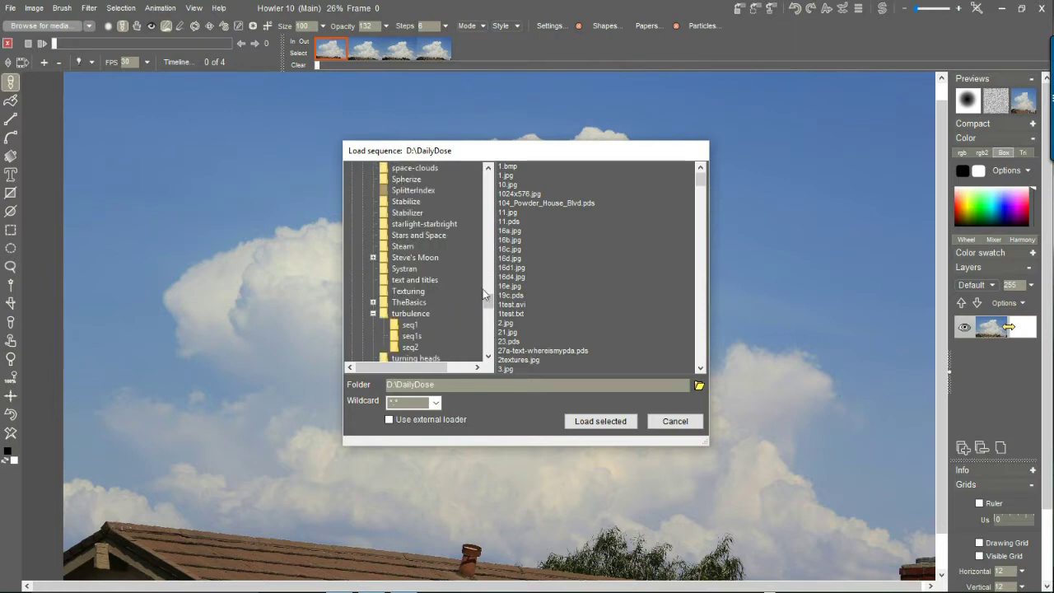
pyautogui.click(408, 313)
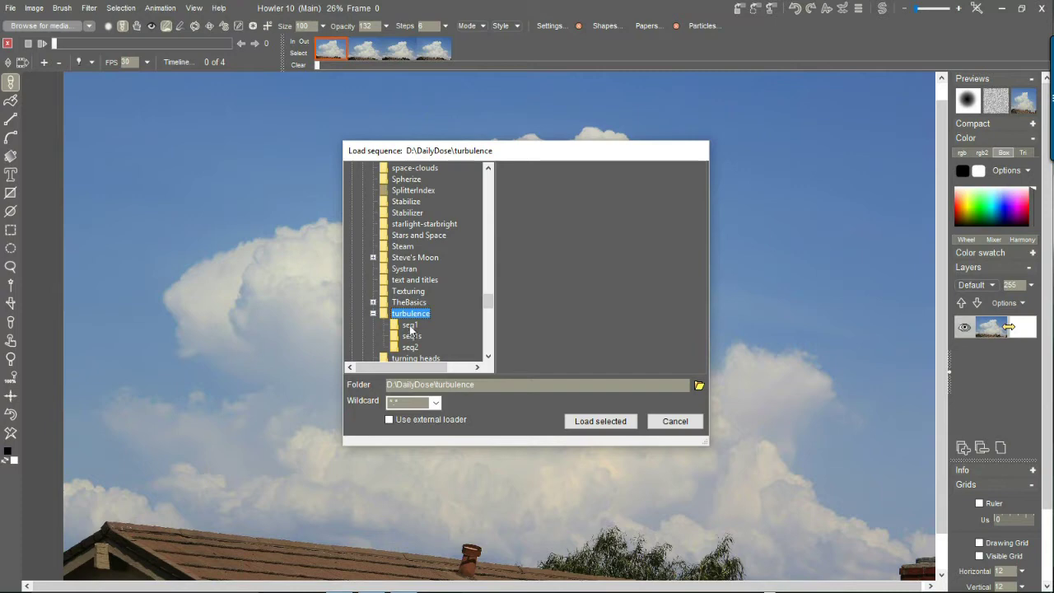
pyautogui.click(410, 326)
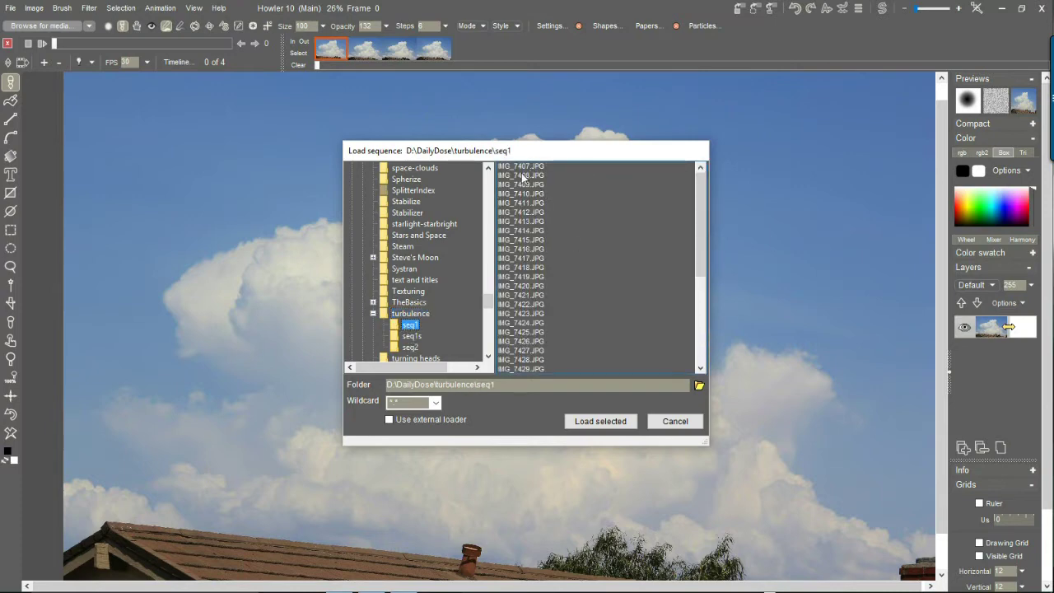
# Try selecting the image ranges IMG_7412.JPG to IMG_7416.JPG and IMG_7426.JPG to IMG_7435.JPG in the file list.
pyautogui.moveTo(531, 168); pyautogui.dragTo(532, 254)
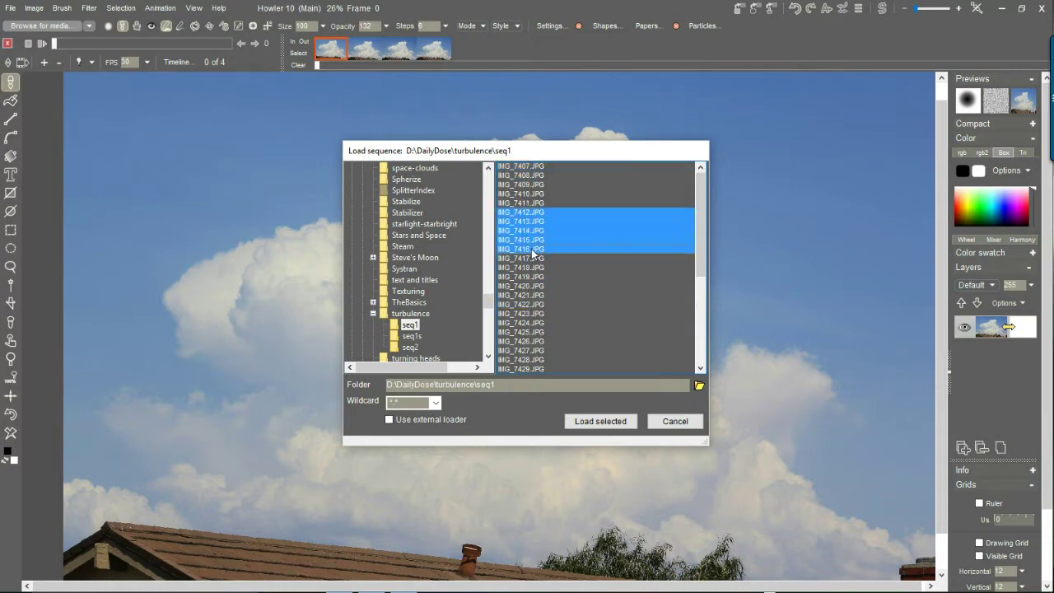
pyautogui.scroll(-5, 556, 254)
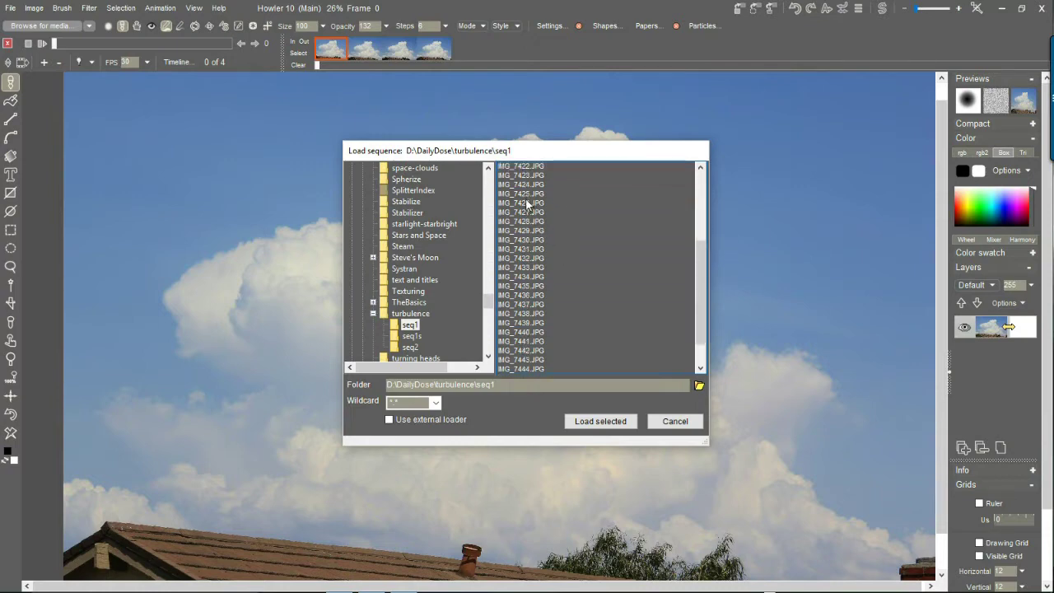
pyautogui.moveTo(529, 204); pyautogui.dragTo(532, 291)
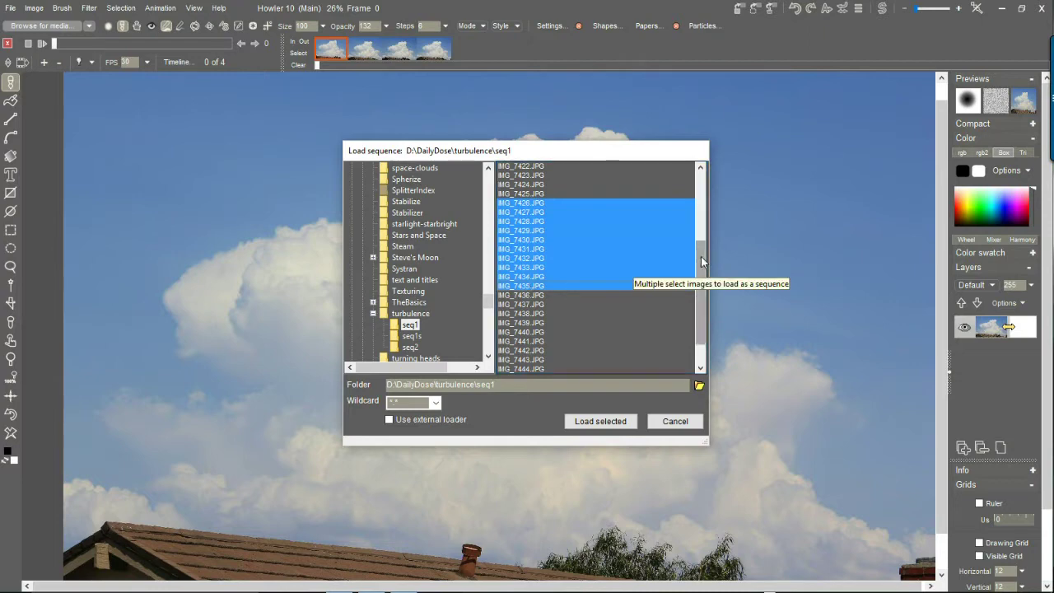
pyautogui.scroll(-2, 701, 325)
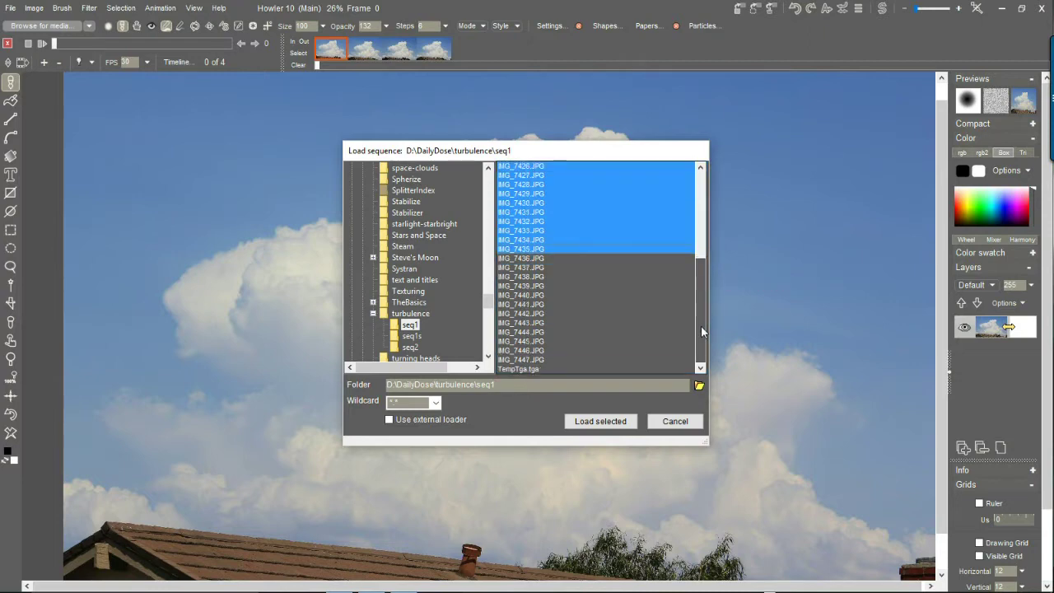
# Try out selections near the end of the file list, ending with IMG_7440.JPG to IMG_7447.JPG and leaving out TempTga.tga.
pyautogui.click(508, 368)
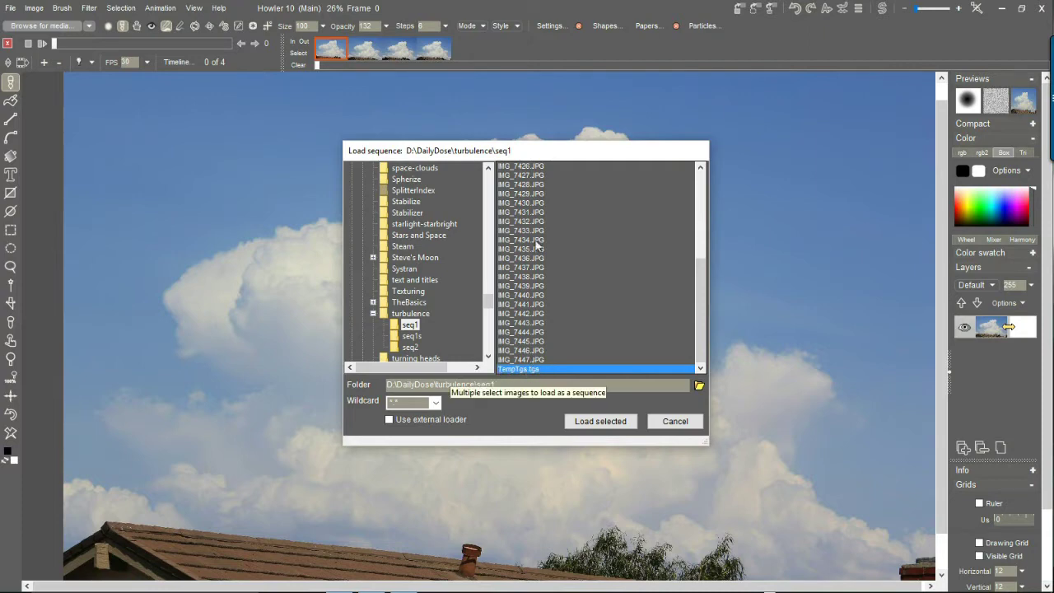
pyautogui.moveTo(521, 212); pyautogui.dragTo(533, 275)
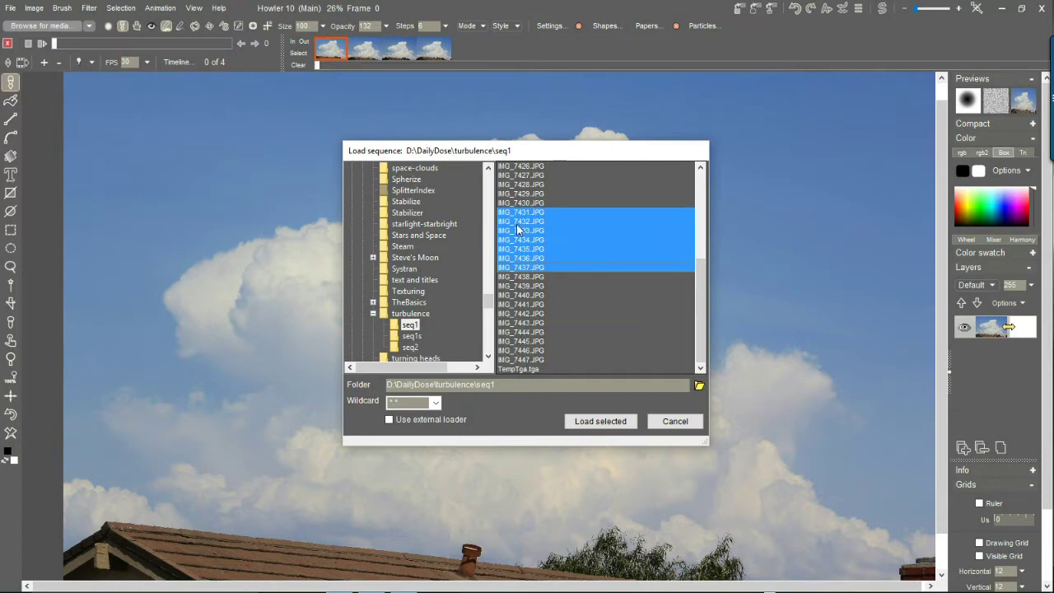
pyautogui.click(520, 194)
pyautogui.moveTo(532, 197); pyautogui.dragTo(539, 385)
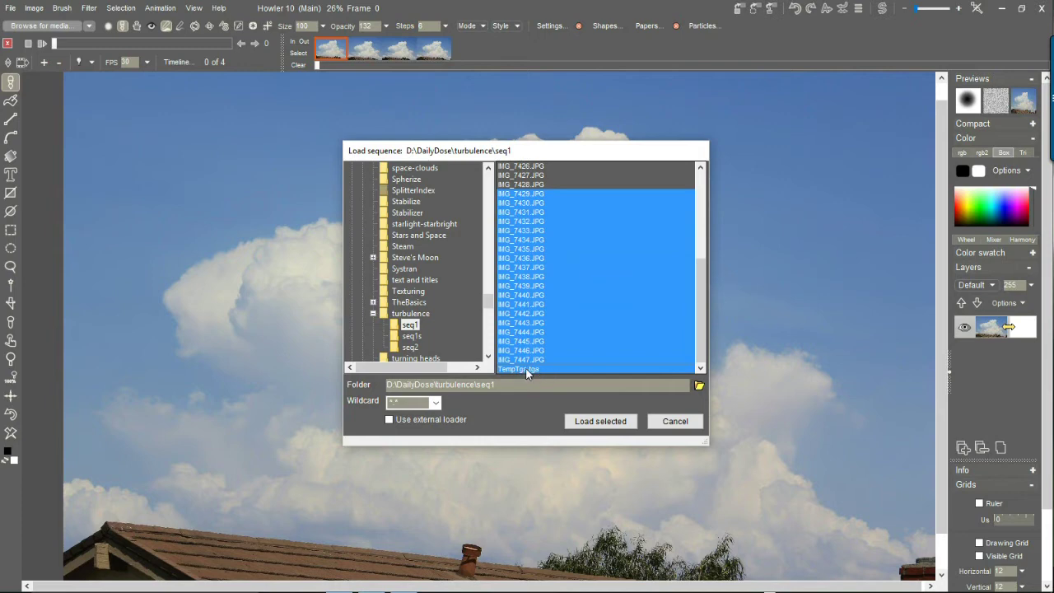
pyautogui.click(527, 370)
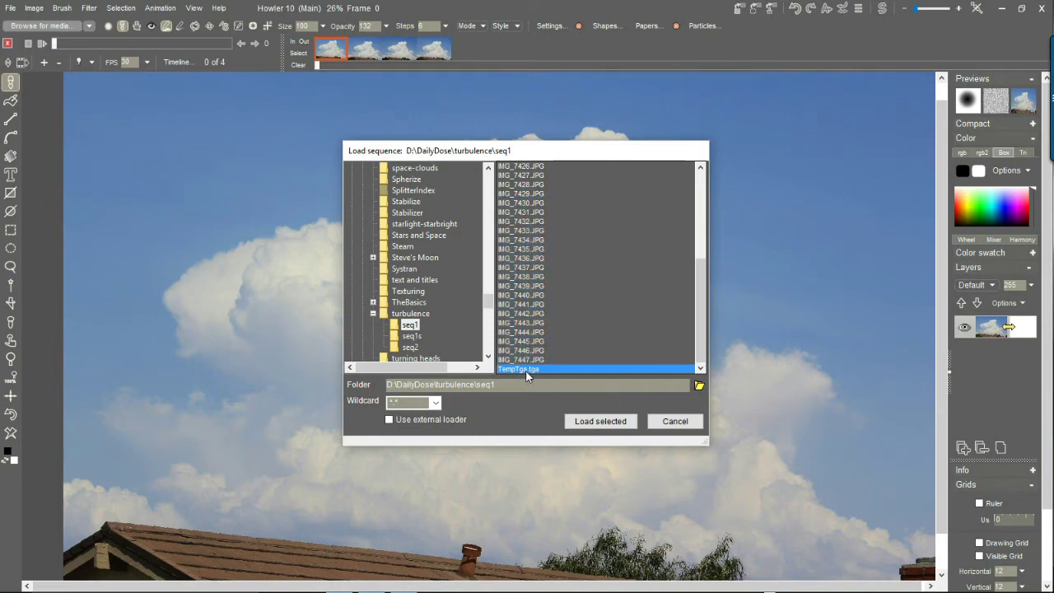
pyautogui.click(539, 359)
pyautogui.moveTo(529, 268); pyautogui.dragTo(529, 299)
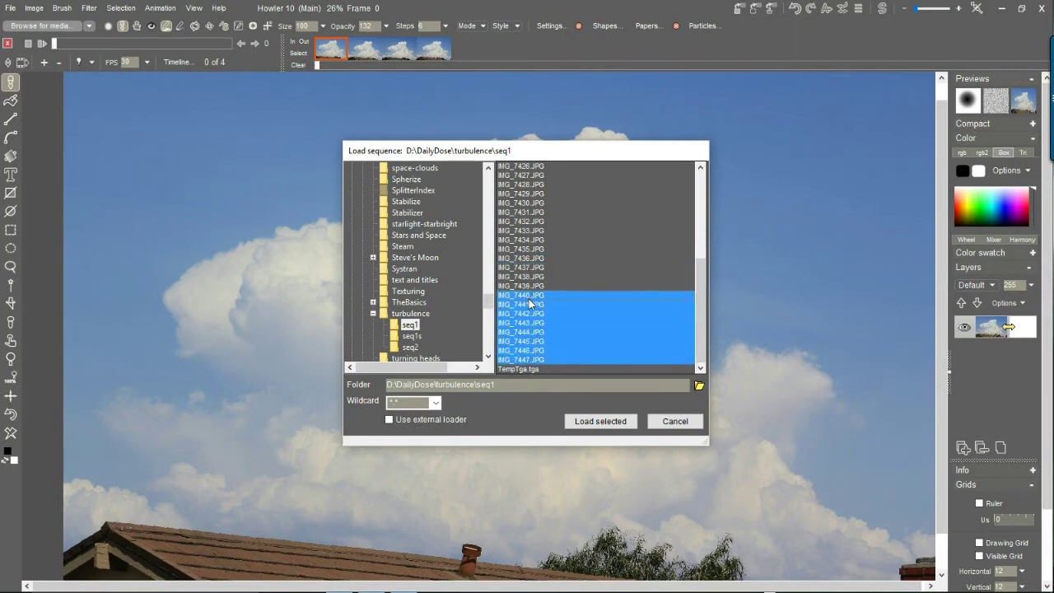
# Restrict the file list to *.jpg and load IMG_7440.JPG to IMG_7447.JPG as an image sequence.
pyautogui.click(435, 402)
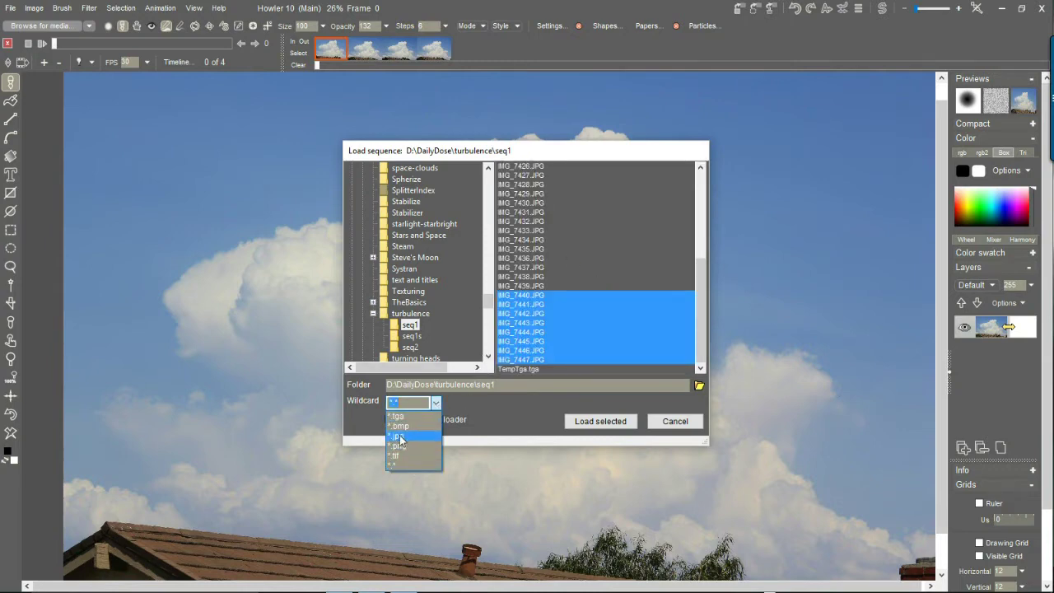
pyautogui.click(396, 436)
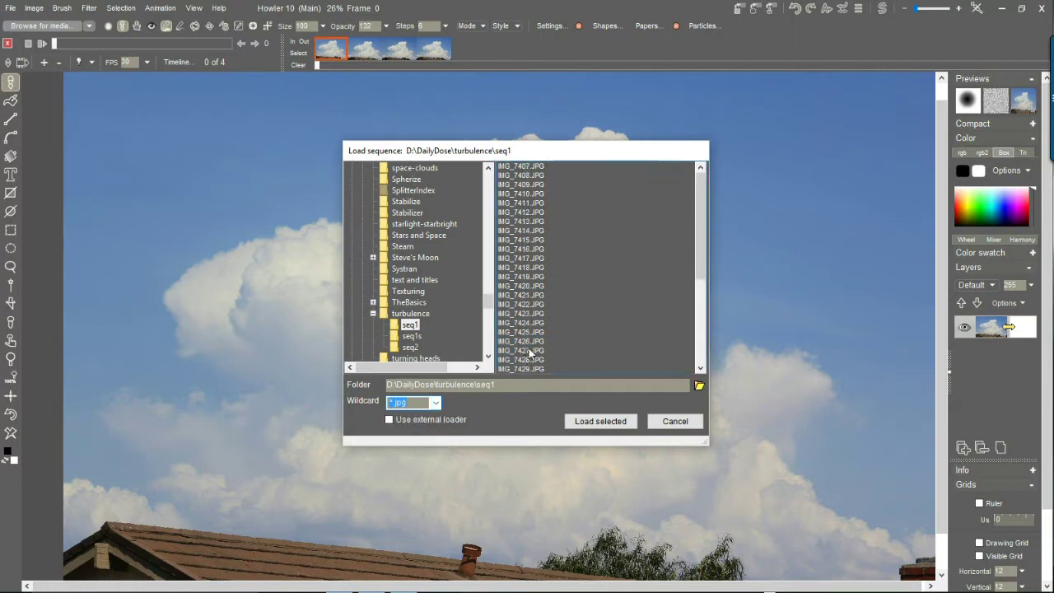
pyautogui.click(701, 354)
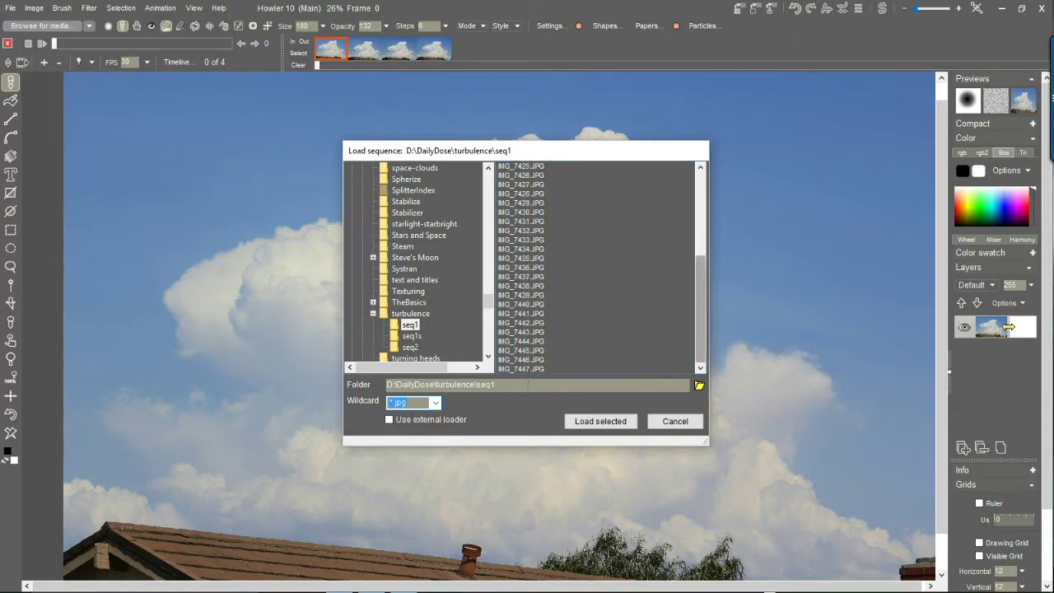
pyautogui.moveTo(534, 369); pyautogui.dragTo(532, 308)
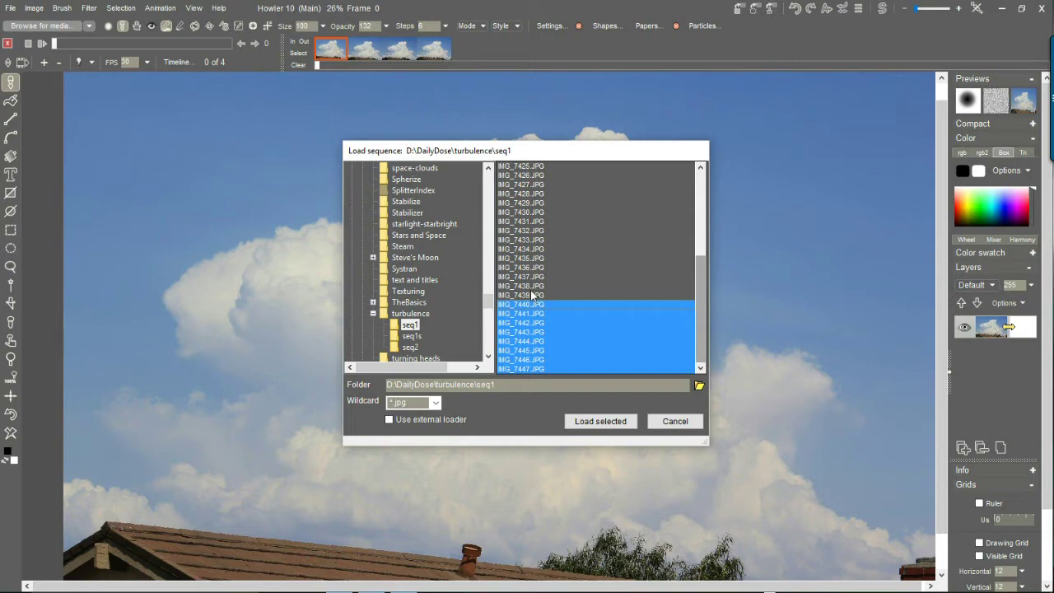
pyautogui.click(601, 421)
pyautogui.click(456, 354)
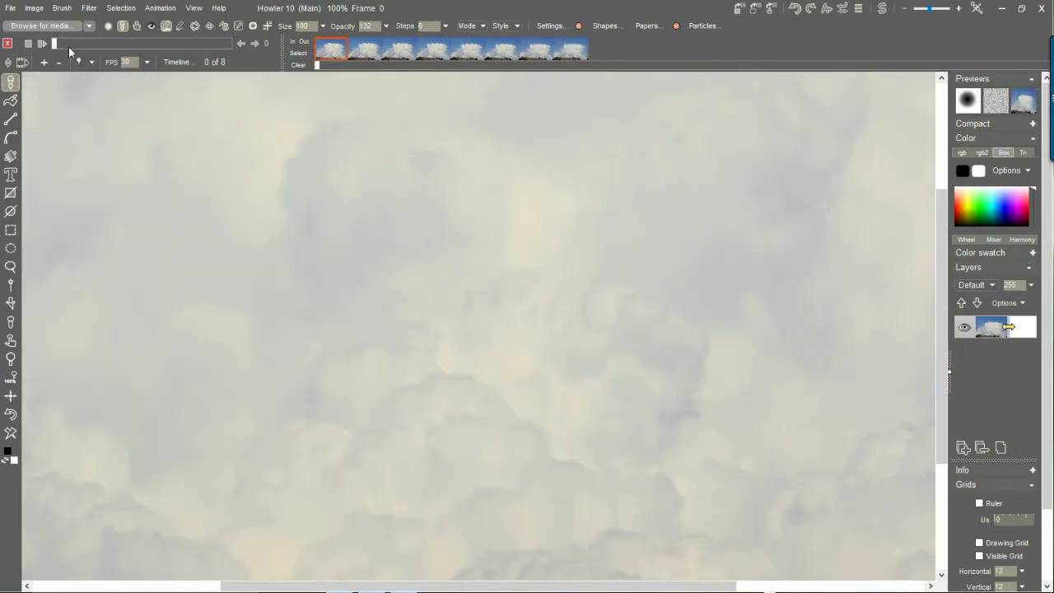
# Scrub through the loaded cloud frames, both in close-up and with the whole cloud in view.
pyautogui.moveTo(66, 45); pyautogui.dragTo(68, 69)
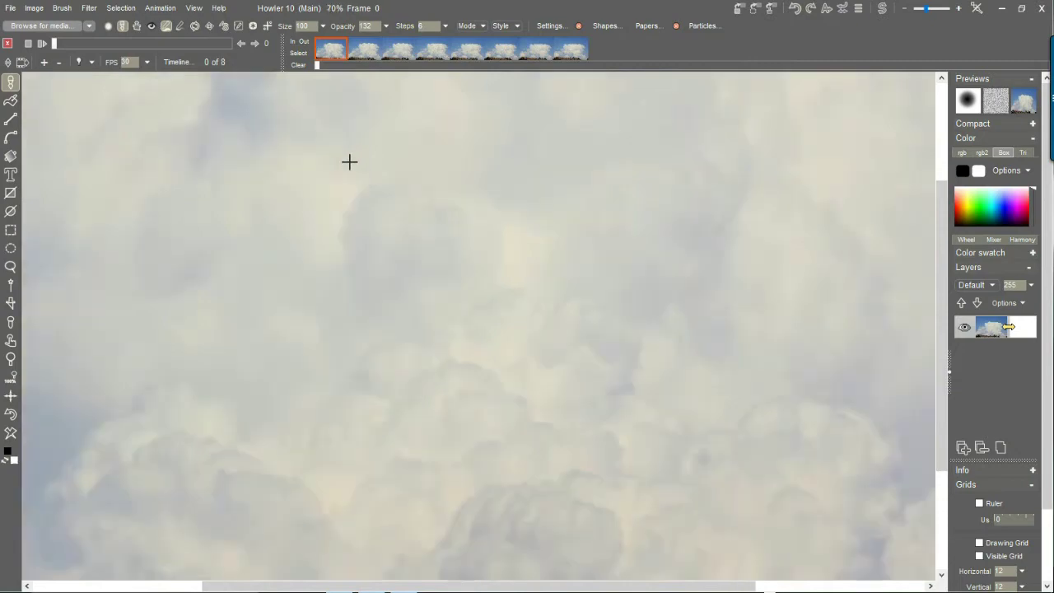
pyautogui.scroll(-2, 349, 161)
pyautogui.moveTo(256, 43); pyautogui.dragTo(73, 59)
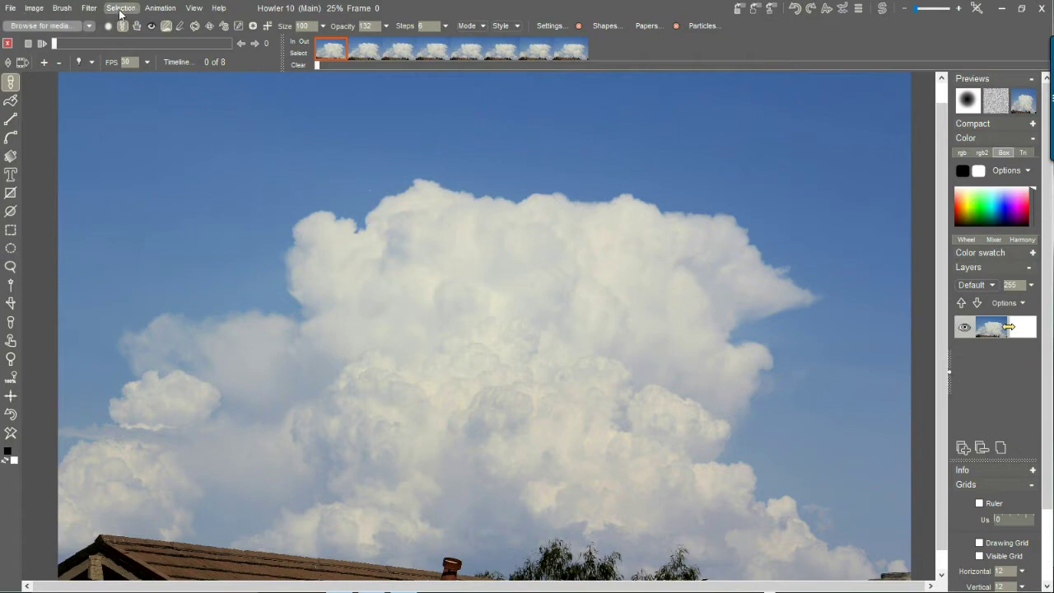
# Open the image sequence loader again and list the PNG images in the turbulence\seq2 folder.
pyautogui.click(160, 9)
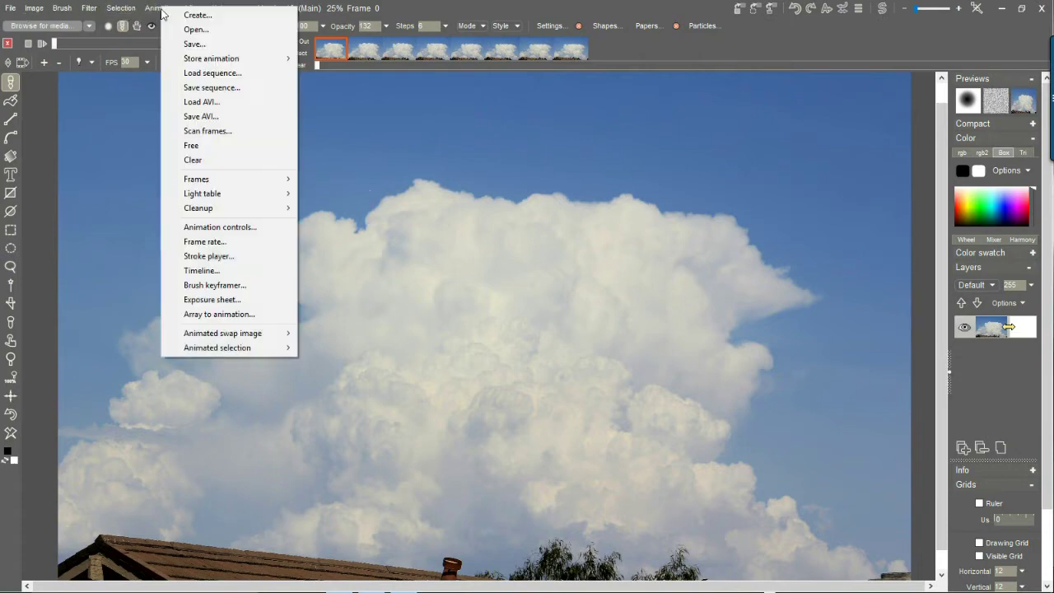
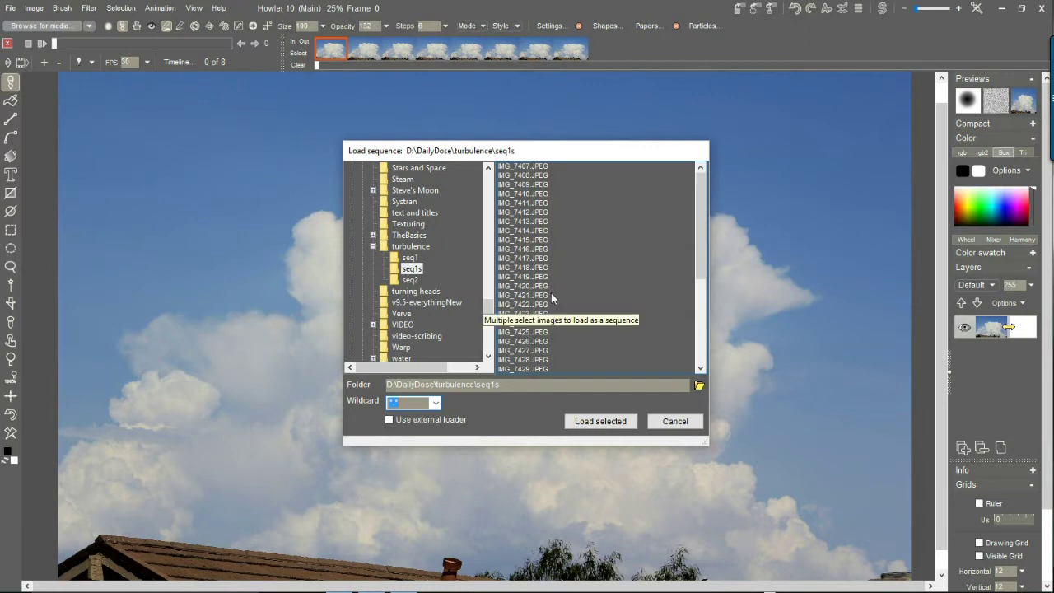
pyautogui.click(406, 281)
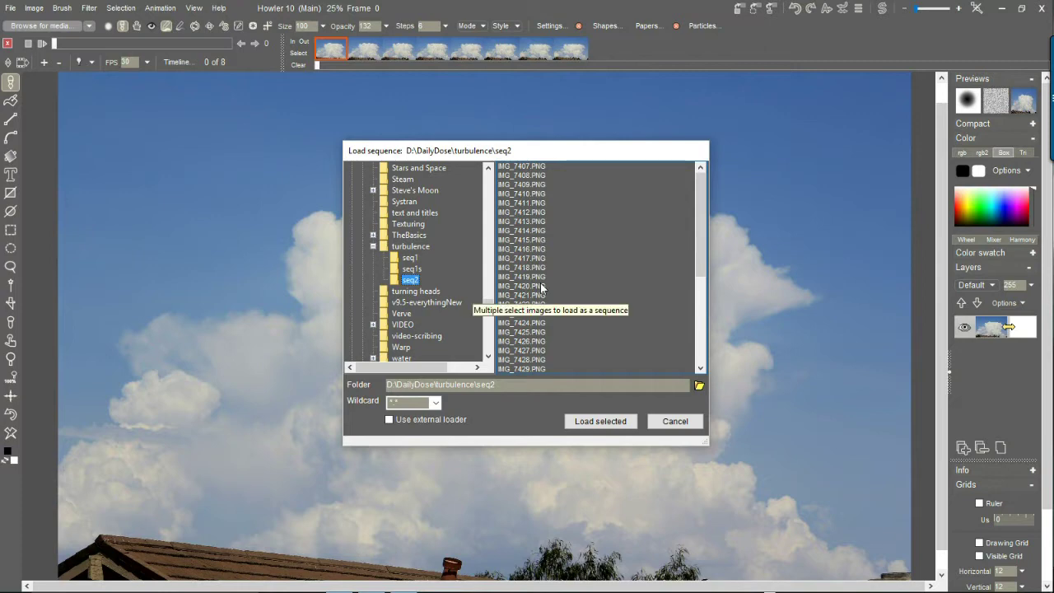
# Browse the turbulence folder in IrfanView's thumbnail view and go through its seq1, seq1s and seq2 subfolders.
pyautogui.rightClick(402, 262)
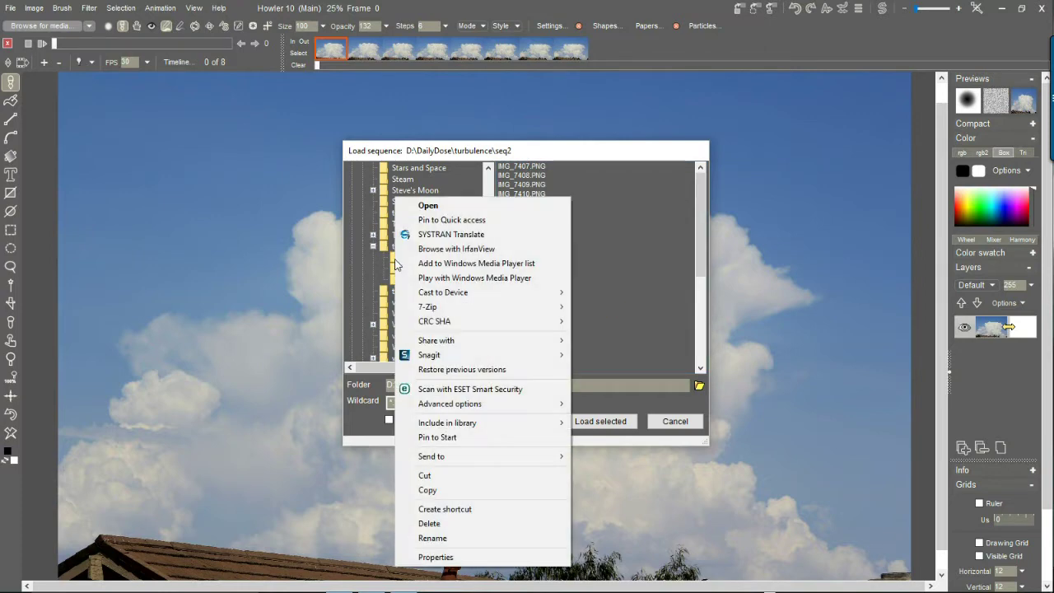
pyautogui.click(449, 249)
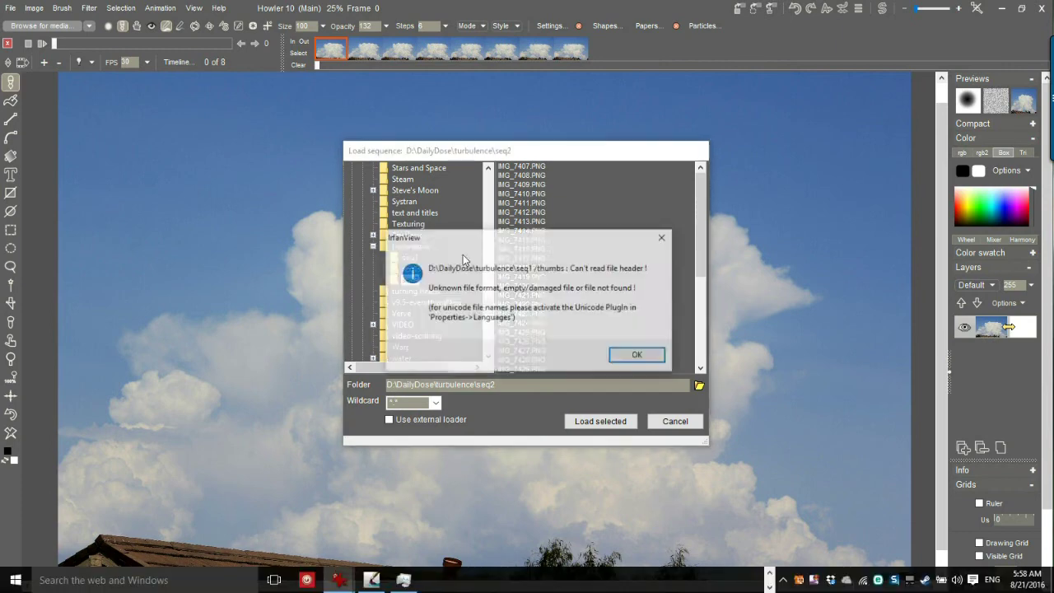
pyautogui.click(636, 354)
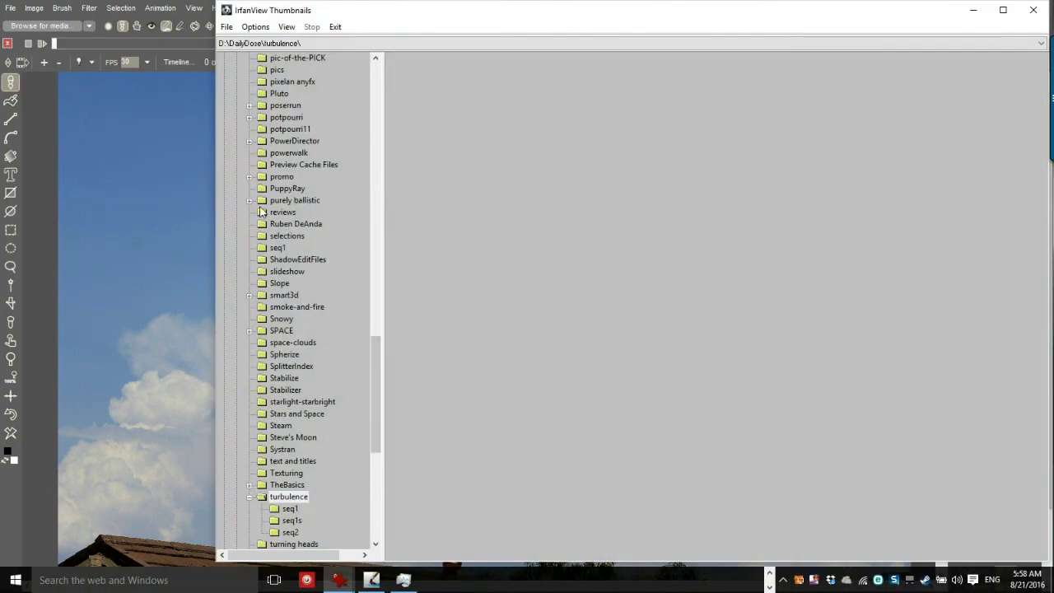
pyautogui.moveTo(375, 411); pyautogui.dragTo(379, 466)
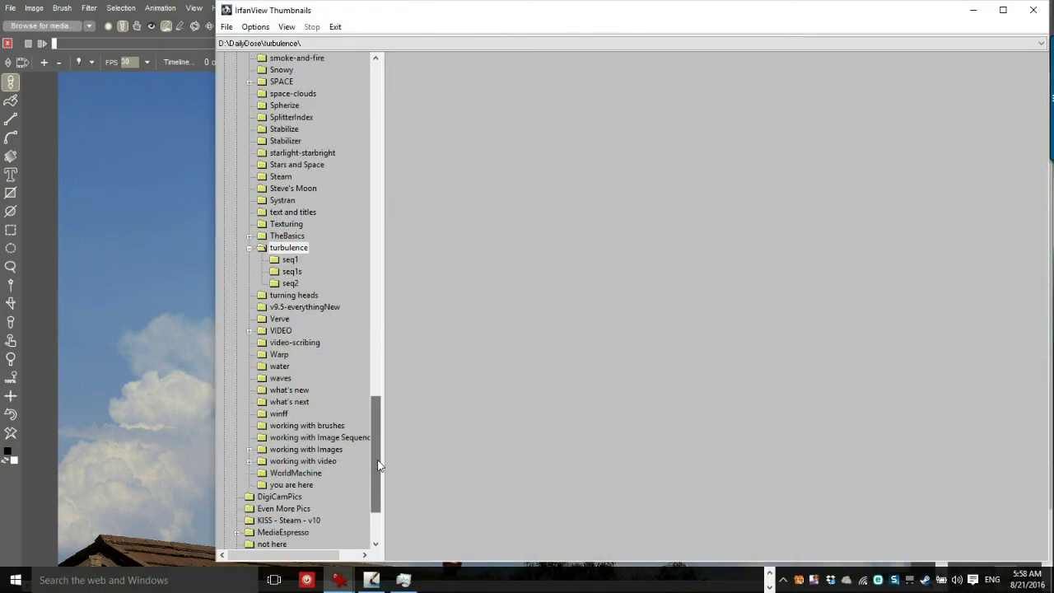
pyautogui.click(291, 260)
pyautogui.click(294, 272)
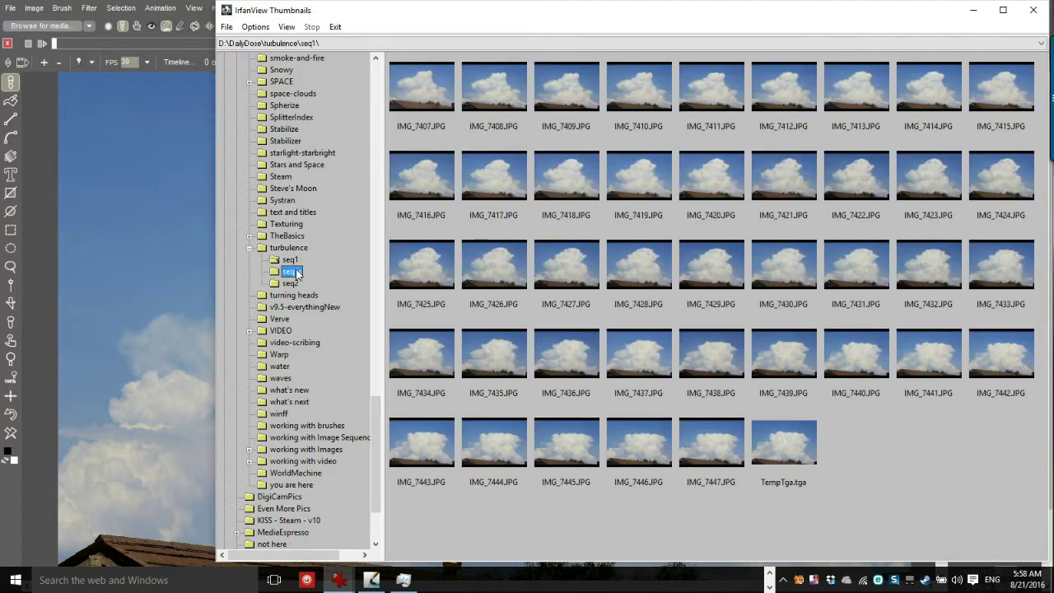
pyautogui.click(290, 284)
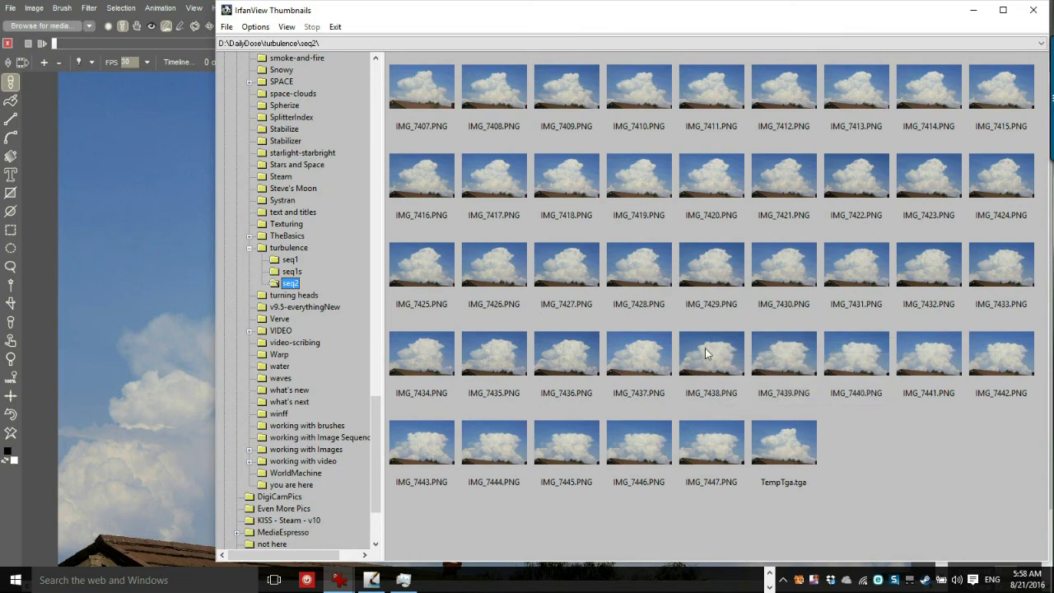
# View IMG_7436.PNG from seq2 at 100 % in IrfanView, look over the cloud detail, and close the image.
pyautogui.doubleClick(559, 364)
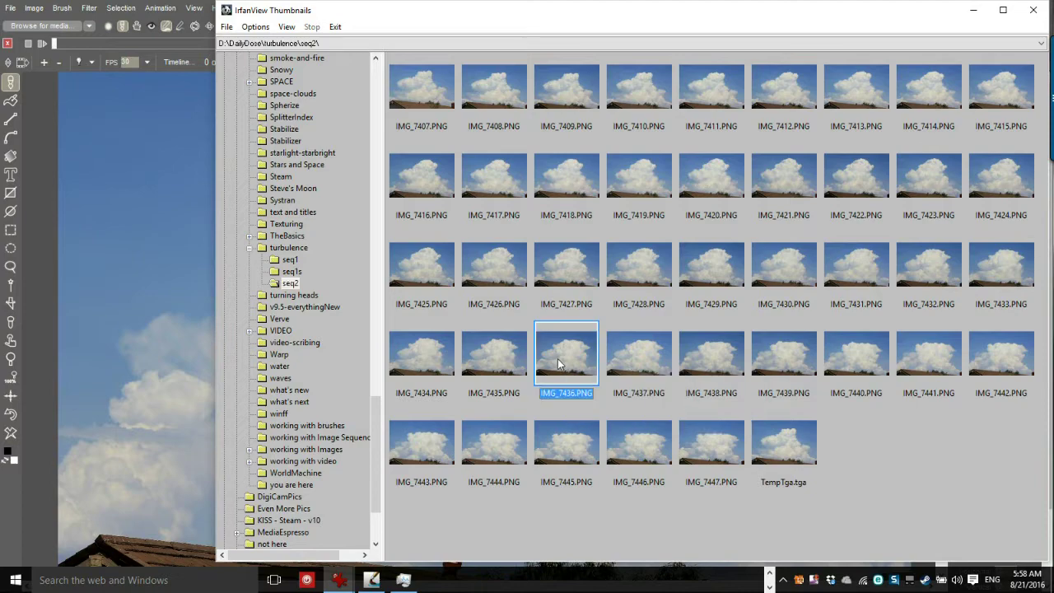
pyautogui.moveTo(830, 455); pyautogui.dragTo(650, 176)
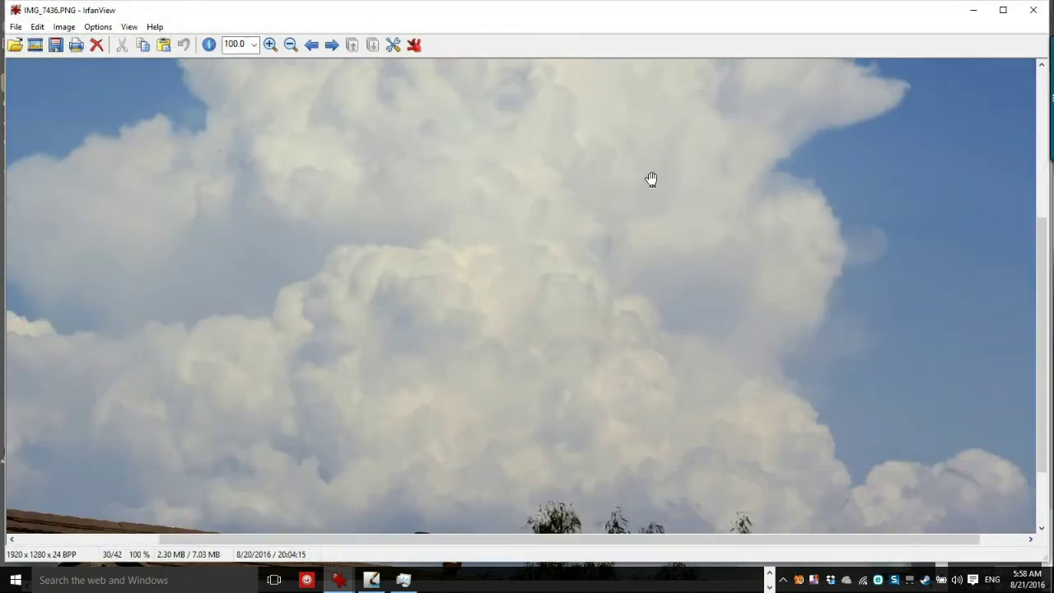
pyautogui.moveTo(553, 453); pyautogui.dragTo(814, 586)
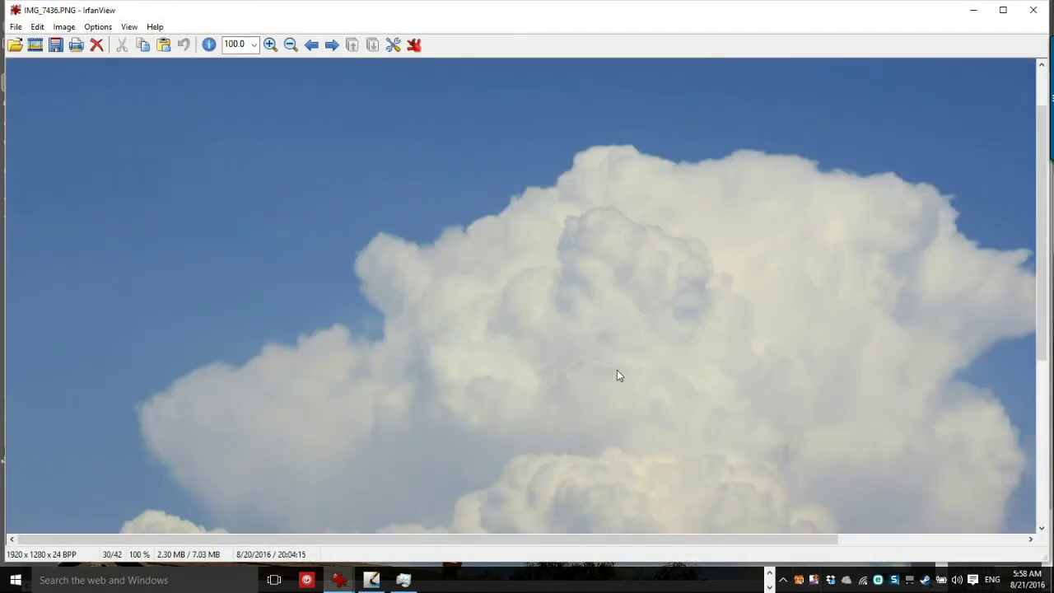
pyautogui.click(1033, 10)
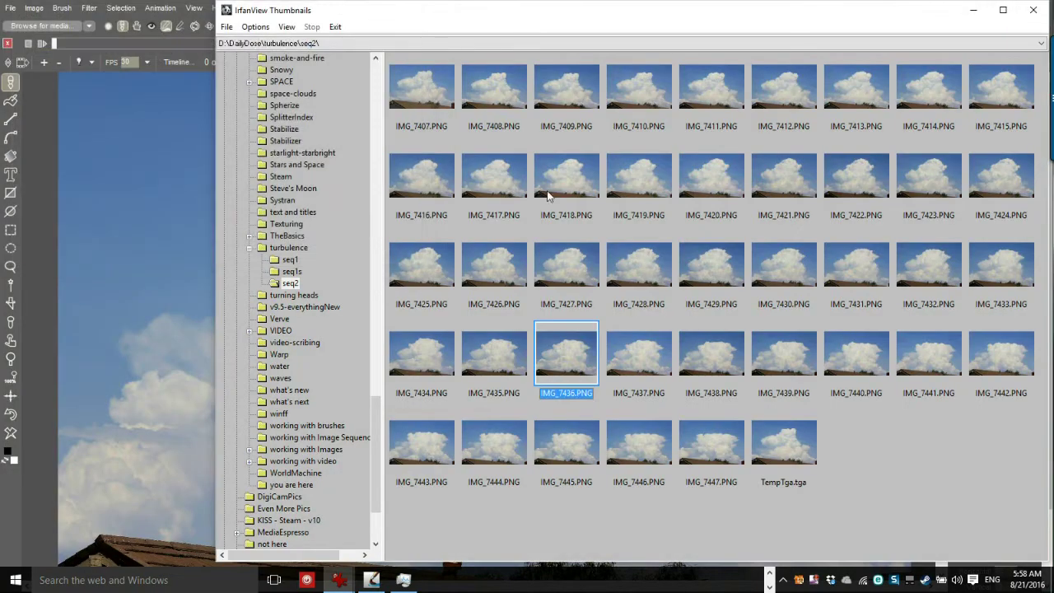
# View IMG_7428.JPG from seq1 at 100 %, inspect the cloud's centre and edge, and close the image.
pyautogui.click(310, 262)
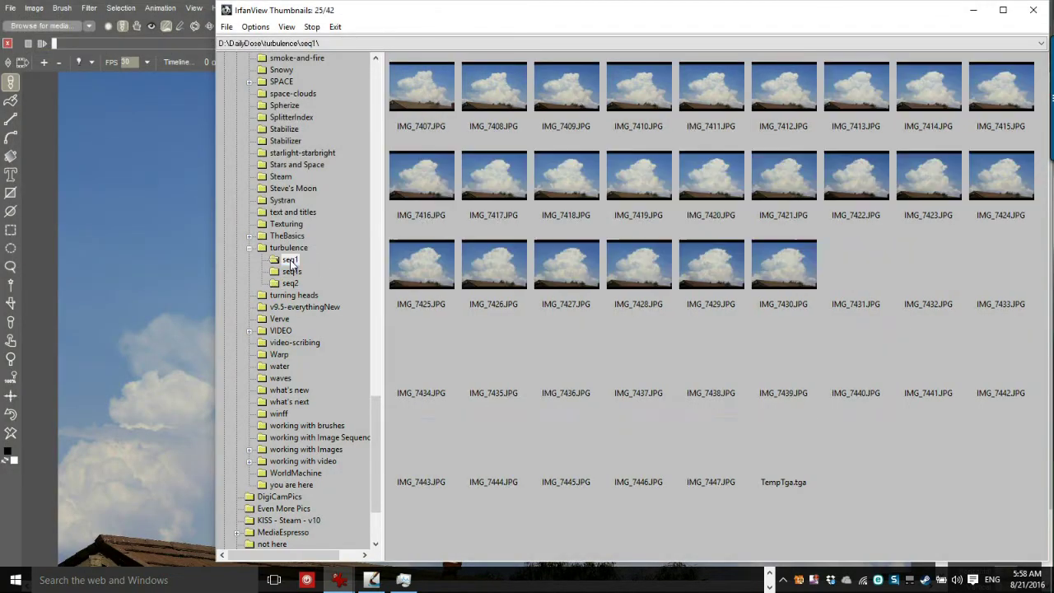
pyautogui.doubleClick(625, 262)
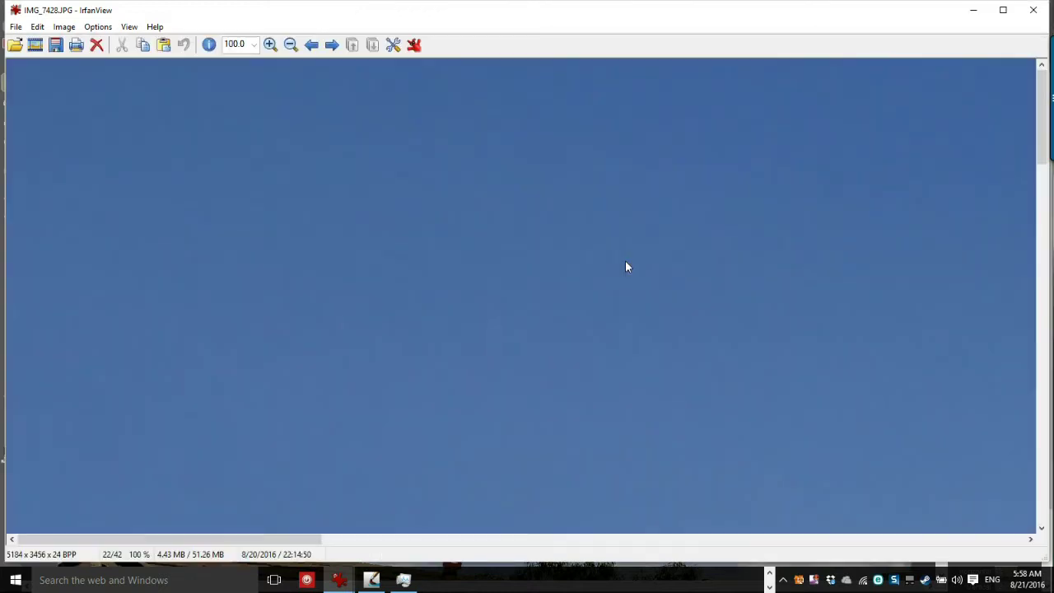
pyautogui.moveTo(682, 333); pyautogui.dragTo(292, 189)
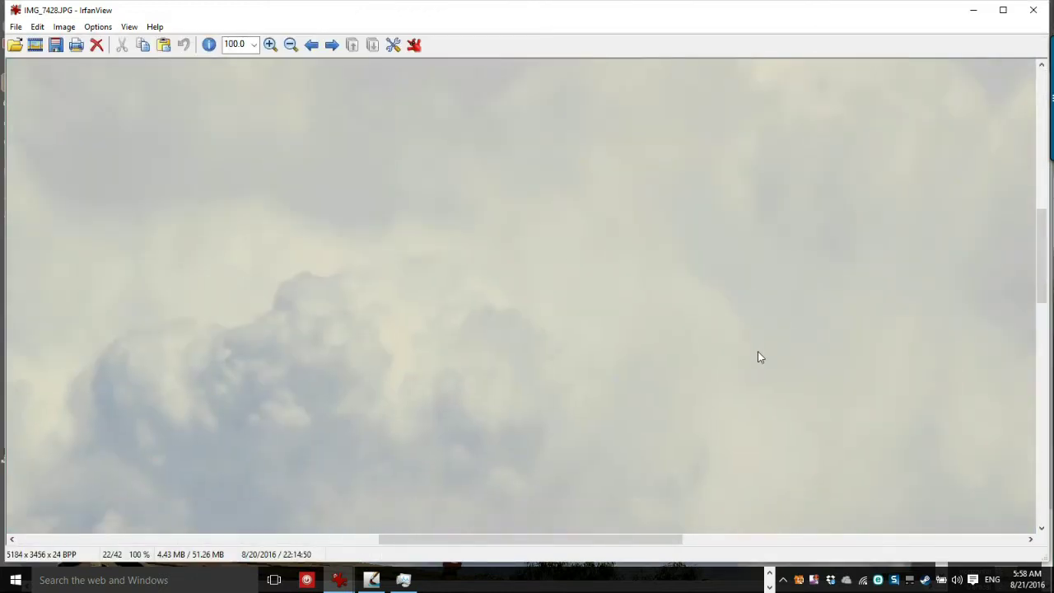
pyautogui.moveTo(757, 355); pyautogui.dragTo(459, 214)
pyautogui.moveTo(515, 353); pyautogui.dragTo(352, 303)
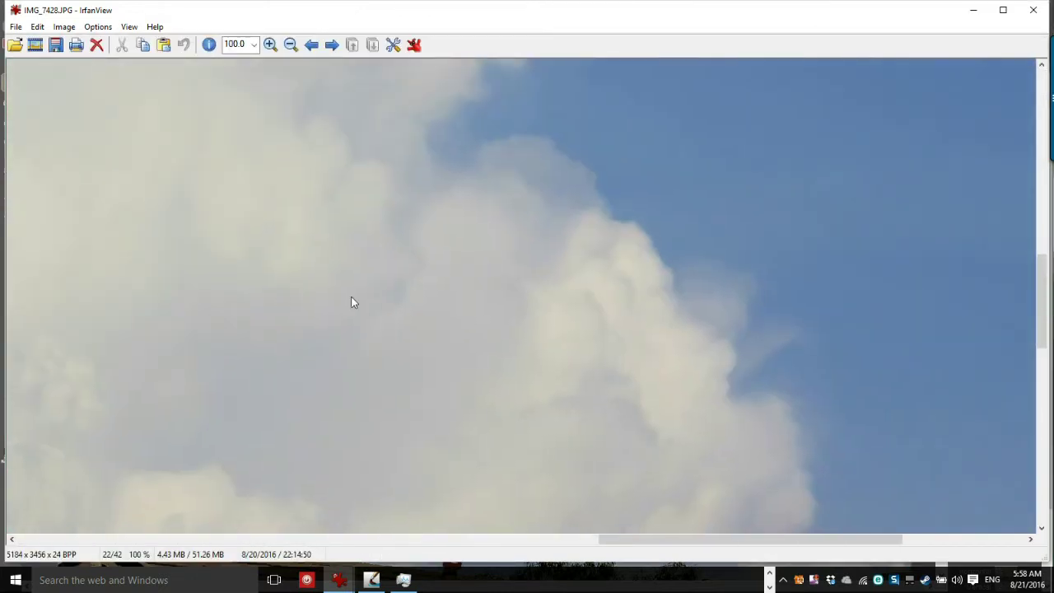
pyautogui.click(1032, 9)
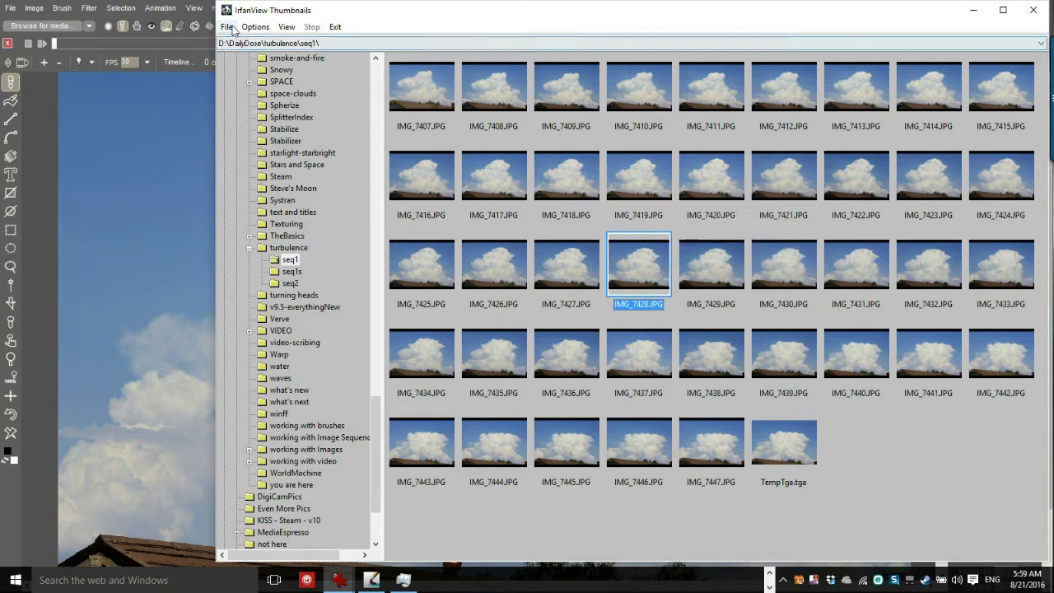
# Switch back to Howler, look at what the Batch browser offers, and close it.
pyautogui.moveTo(800, 5); pyautogui.dragTo(786, 215)
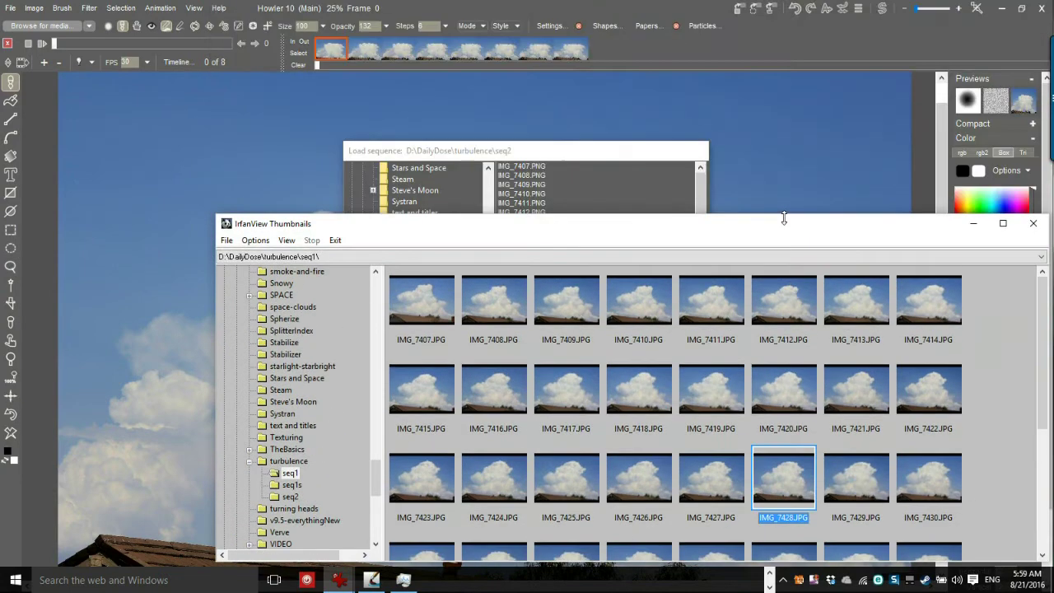
pyautogui.click(600, 156)
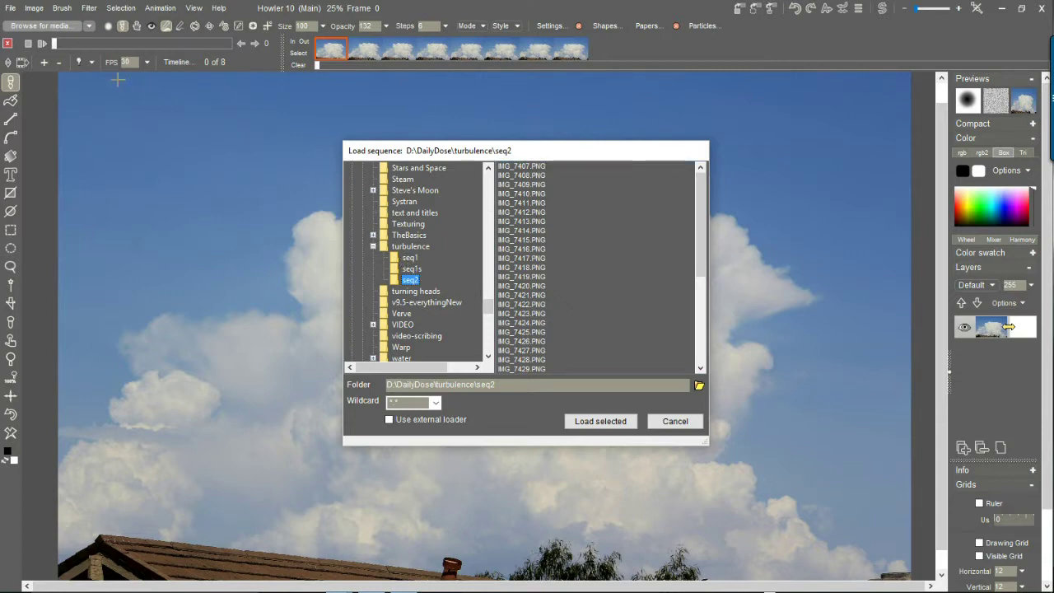
pyautogui.click(11, 10)
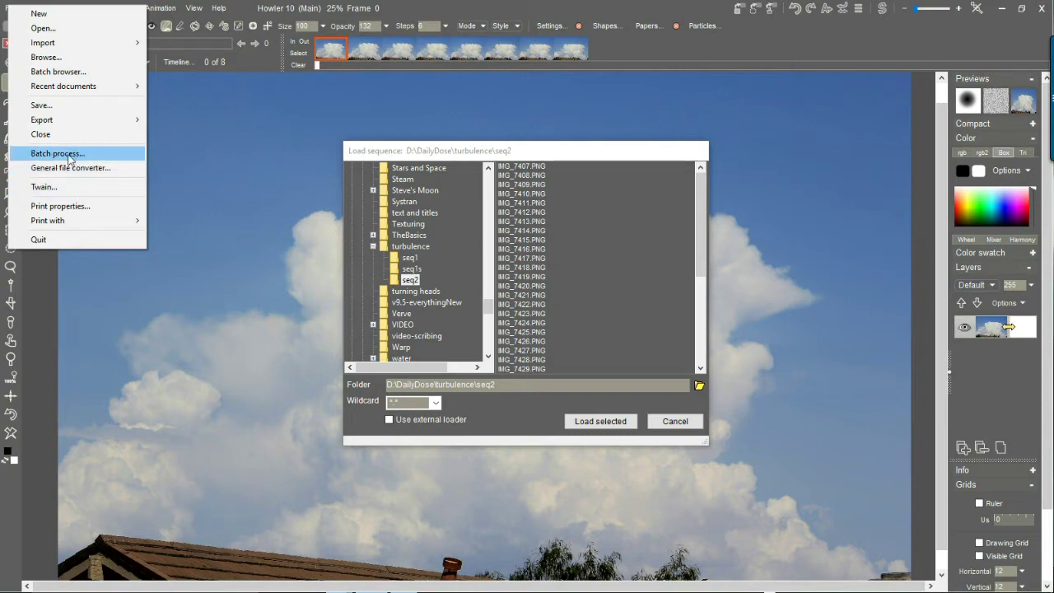
pyautogui.click(69, 76)
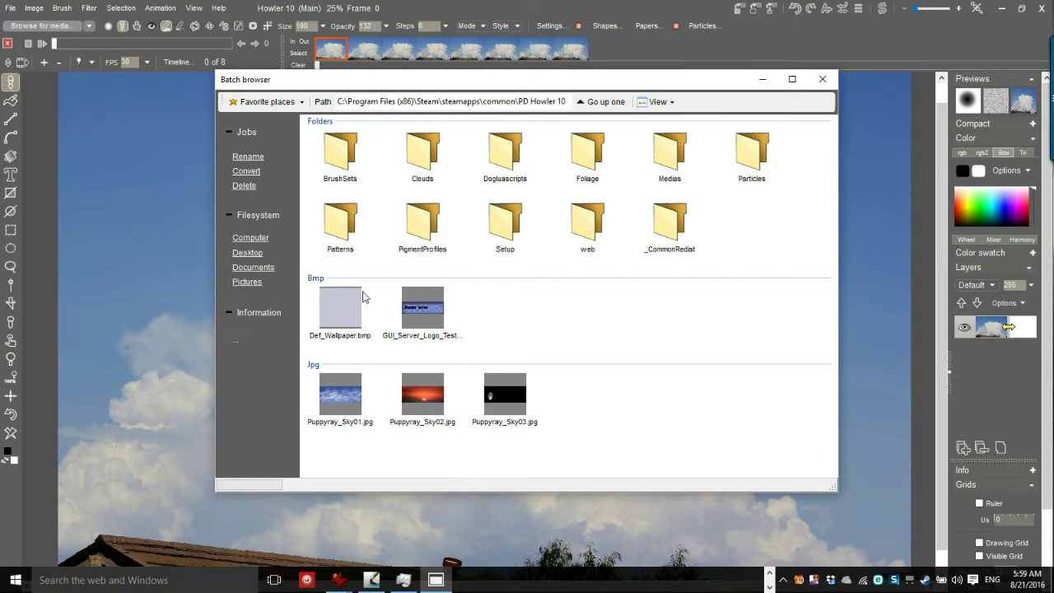
pyautogui.click(822, 79)
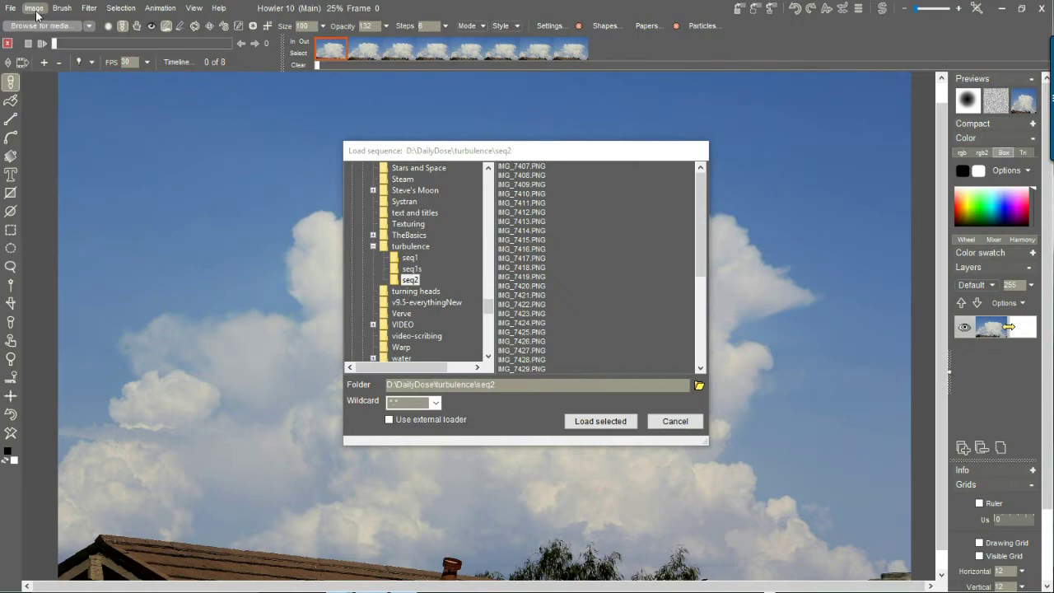
# Open the Batch process dialog, move it closer to the middle of the canvas, and try the DailyDose folder under Dropbox.
pyautogui.click(10, 7)
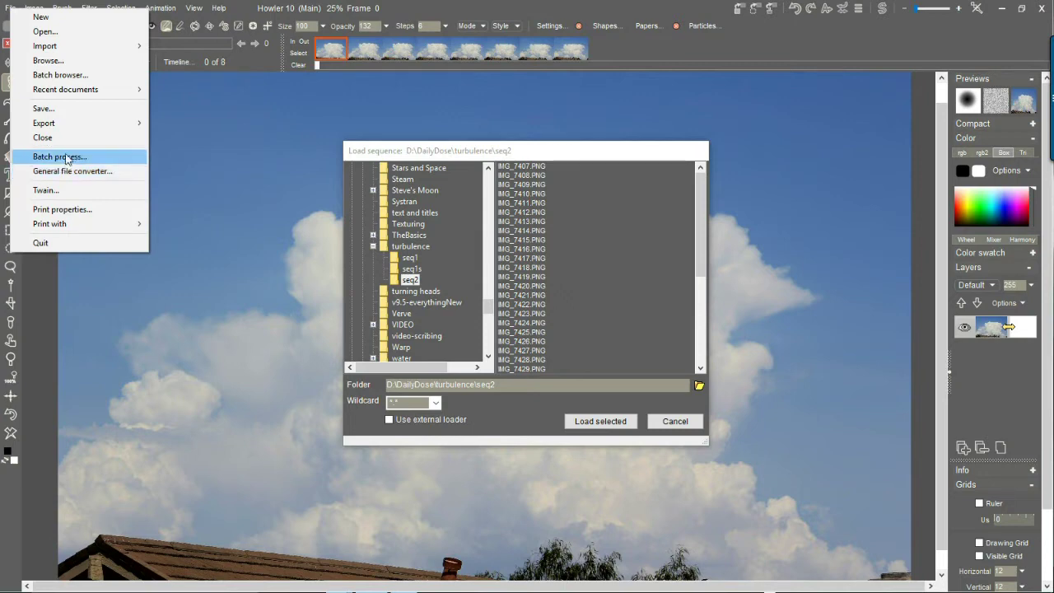
pyautogui.click(64, 156)
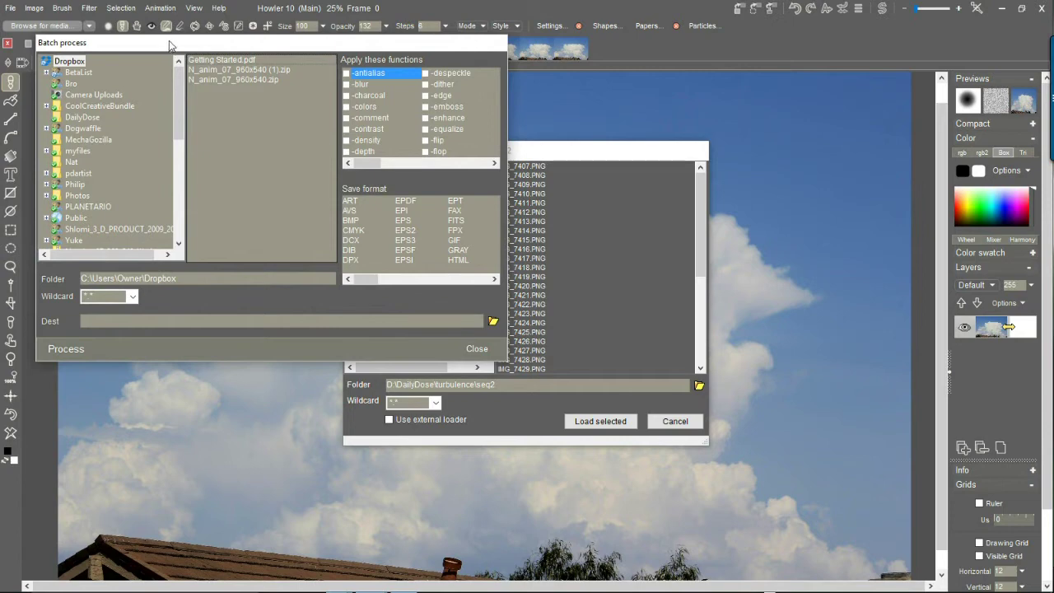
pyautogui.moveTo(173, 42); pyautogui.dragTo(252, 122)
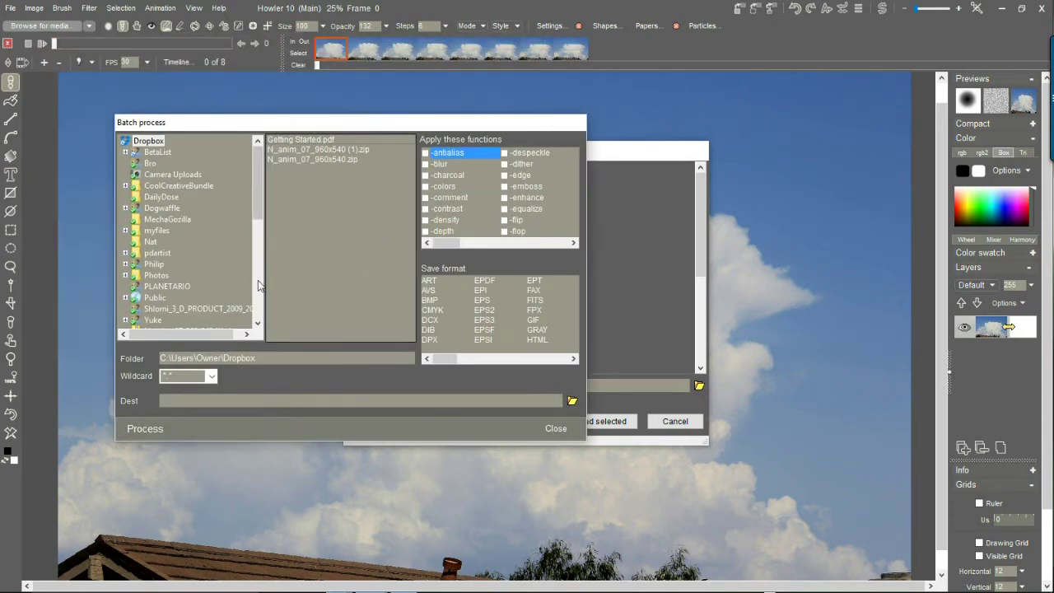
pyautogui.click(165, 197)
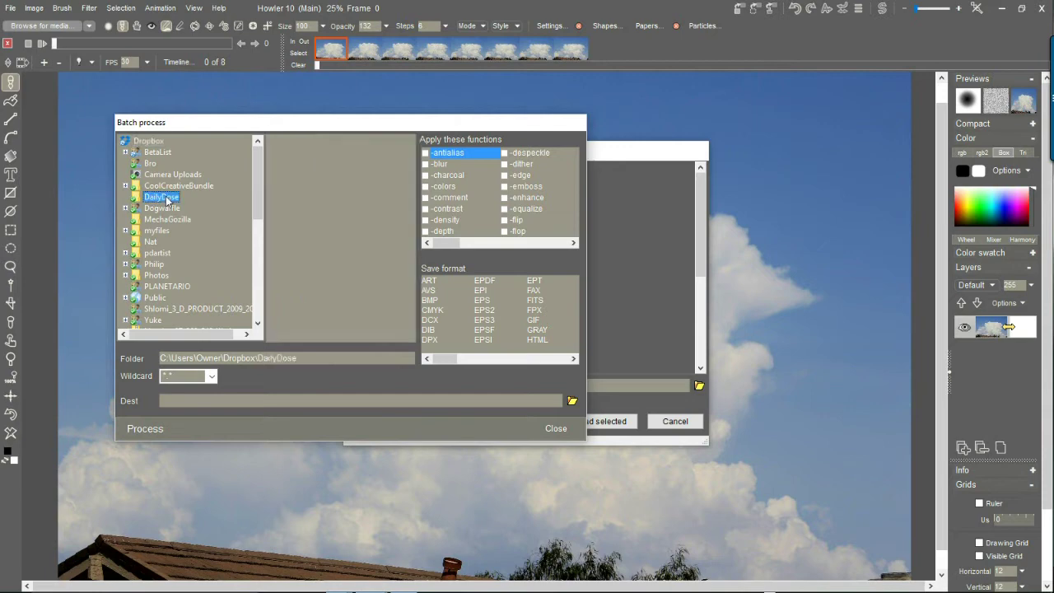
# Set the batch source folder to D:\DailyDose\turbulence and expand its subfolders.
pyautogui.moveTo(261, 205); pyautogui.dragTo(256, 280)
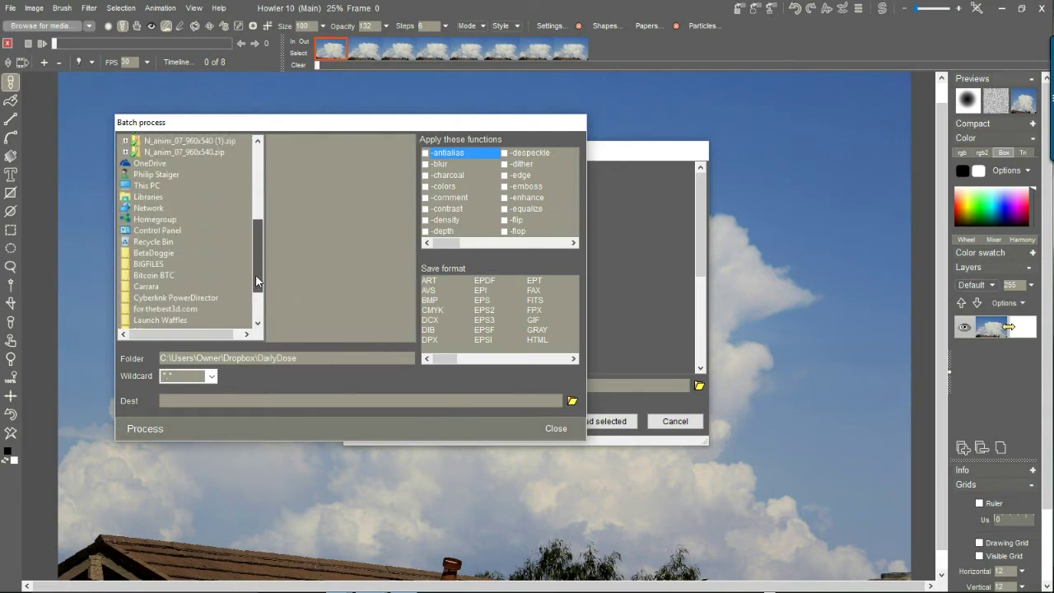
pyautogui.click(153, 186)
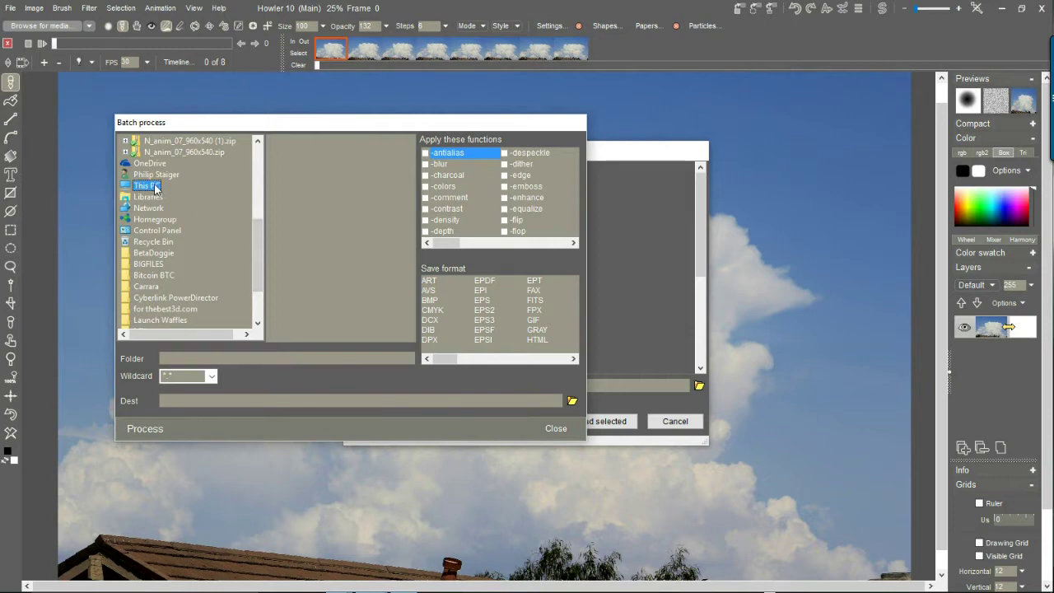
pyautogui.doubleClick(153, 186)
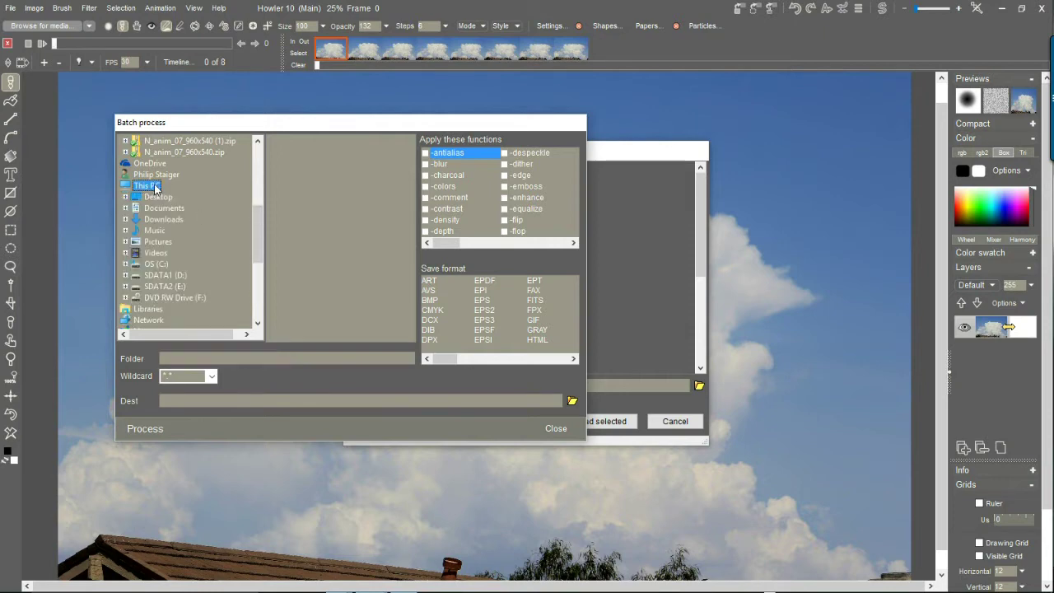
pyautogui.doubleClick(167, 277)
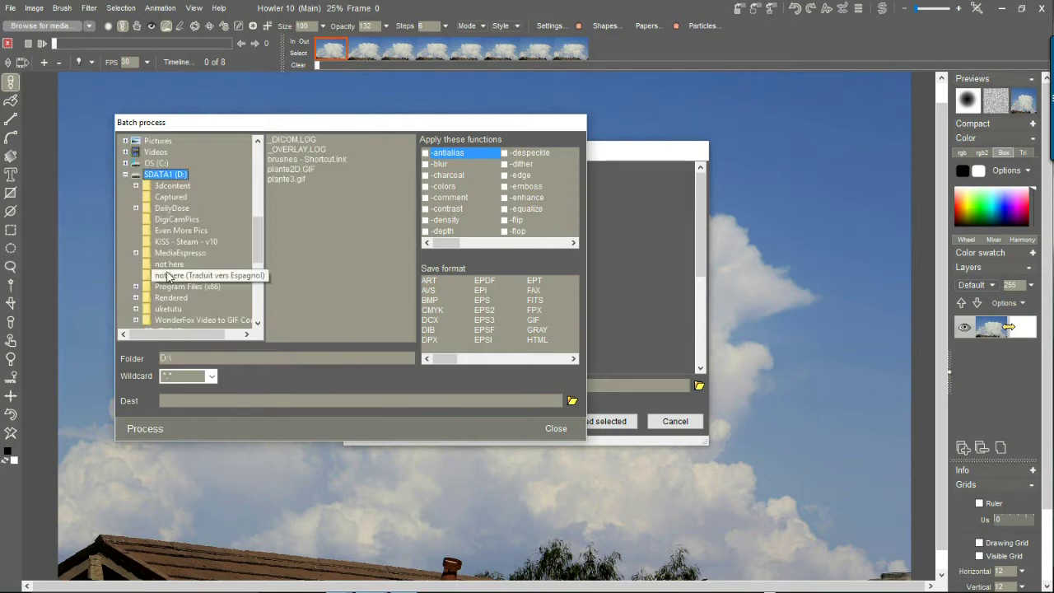
pyautogui.doubleClick(174, 209)
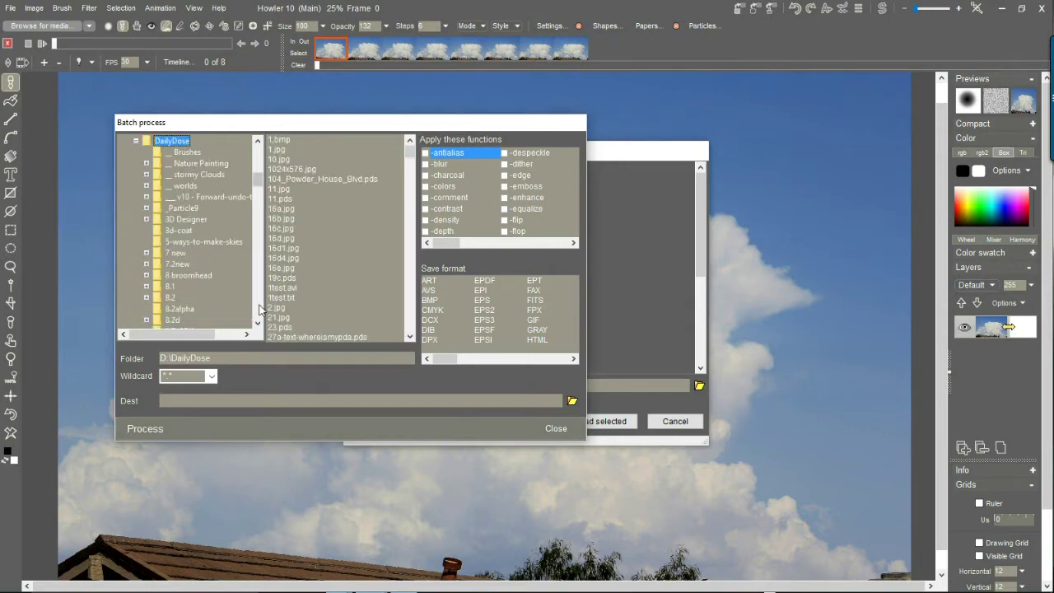
pyautogui.scroll(-10, 259, 309)
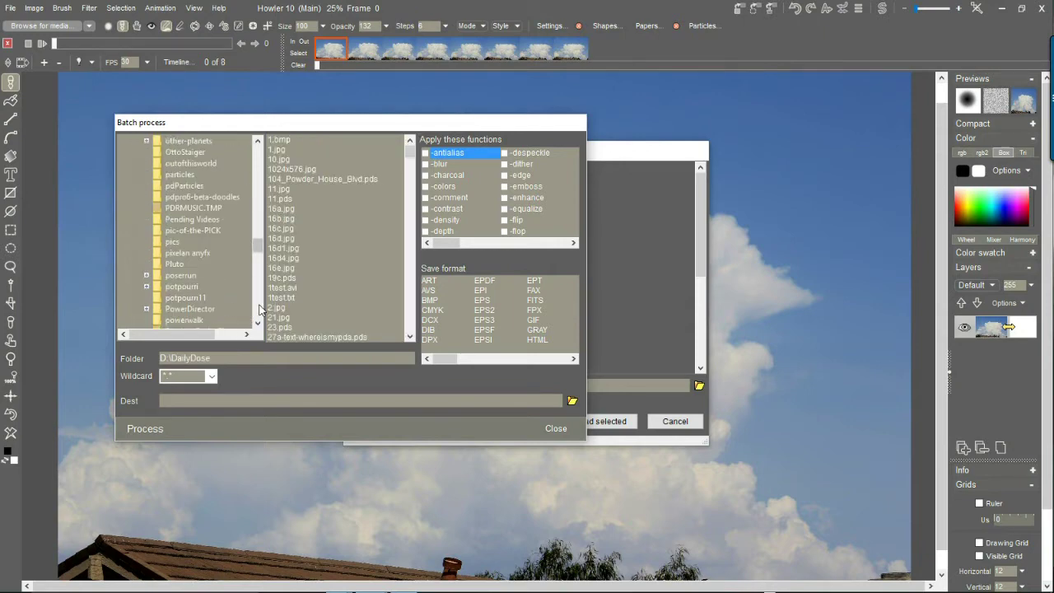
pyautogui.scroll(-5, 259, 308)
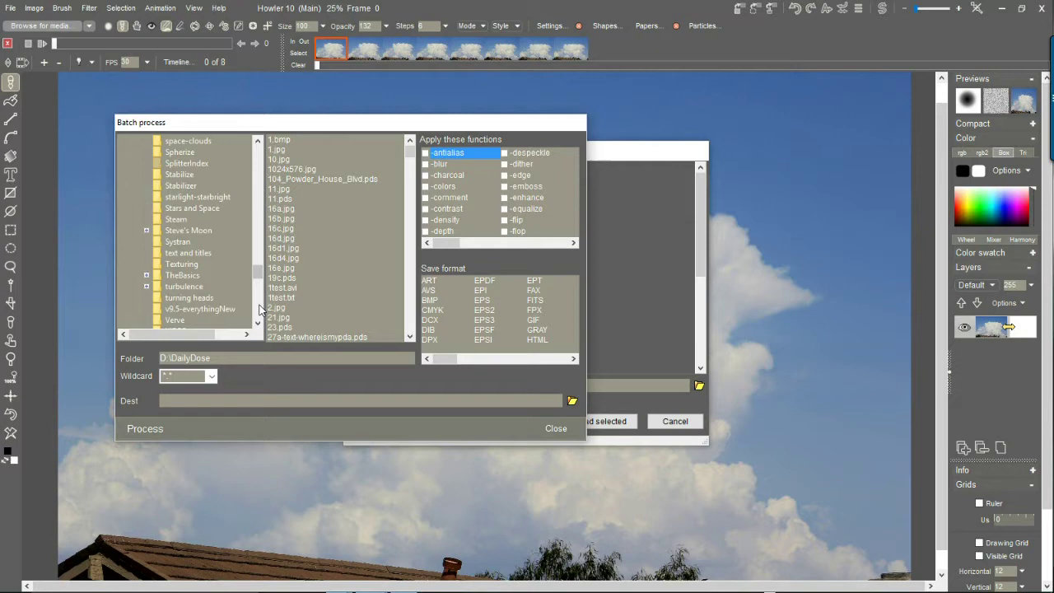
pyautogui.doubleClick(198, 288)
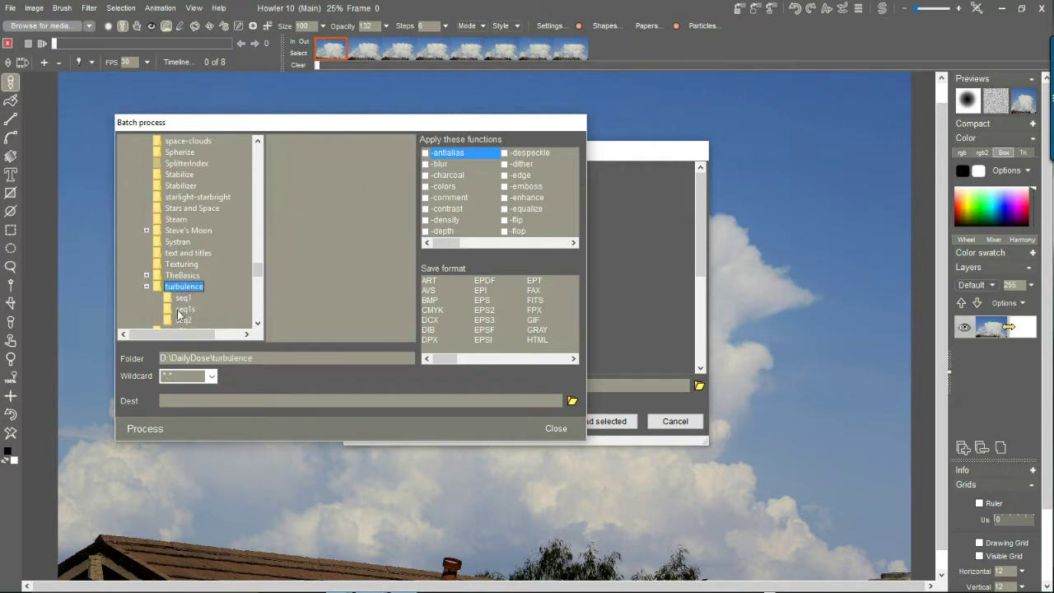
# Compare the file lists of the seq1 and seq2 folders, ending with seq1 as the batch source folder.
pyautogui.click(182, 300)
pyautogui.moveTo(411, 227); pyautogui.dragTo(406, 286)
pyautogui.click(184, 320)
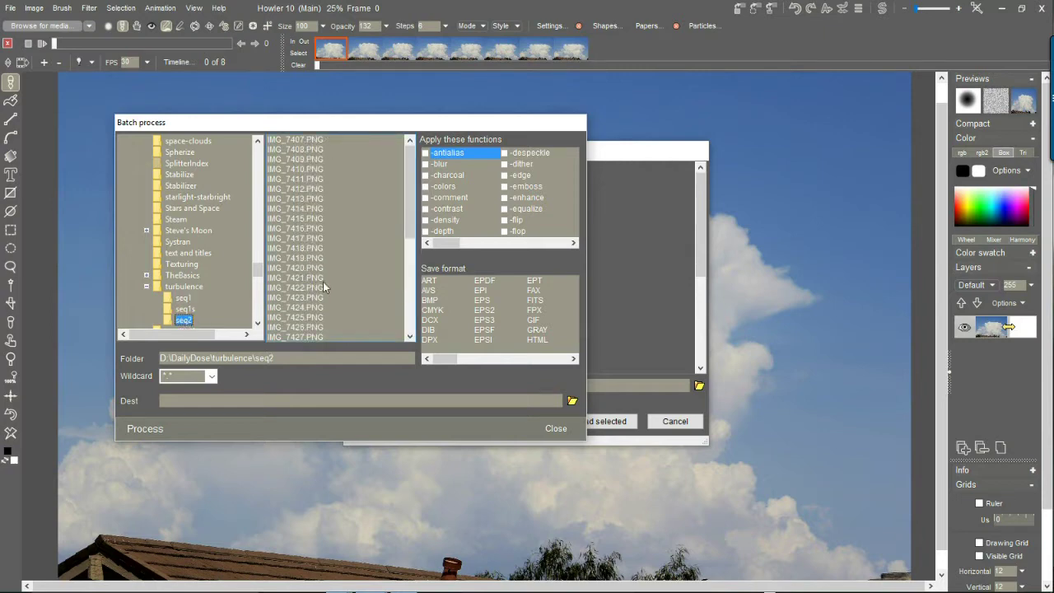
pyautogui.click(182, 299)
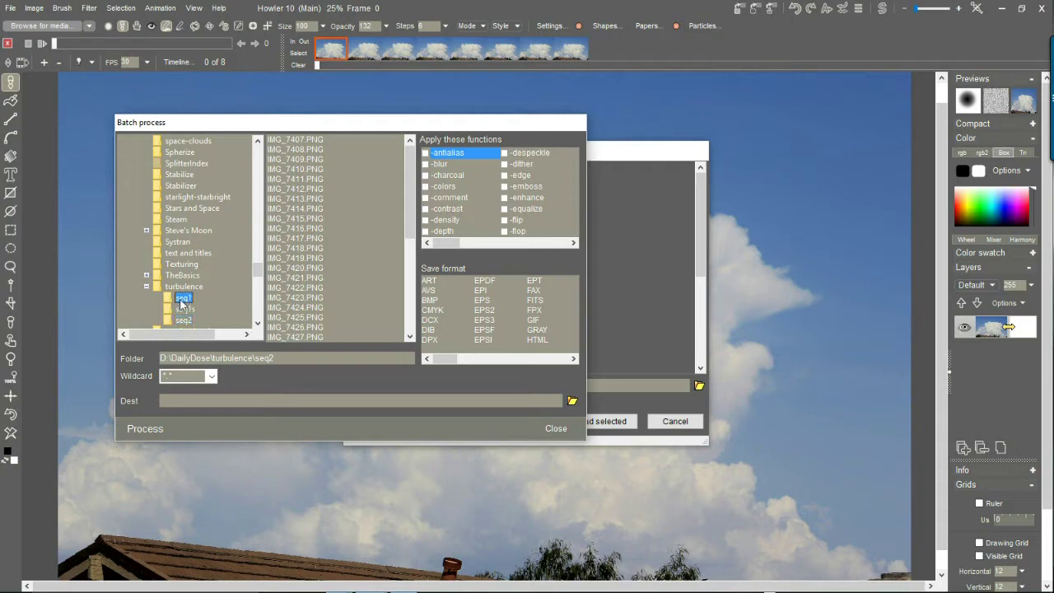
pyautogui.moveTo(413, 182); pyautogui.dragTo(410, 196)
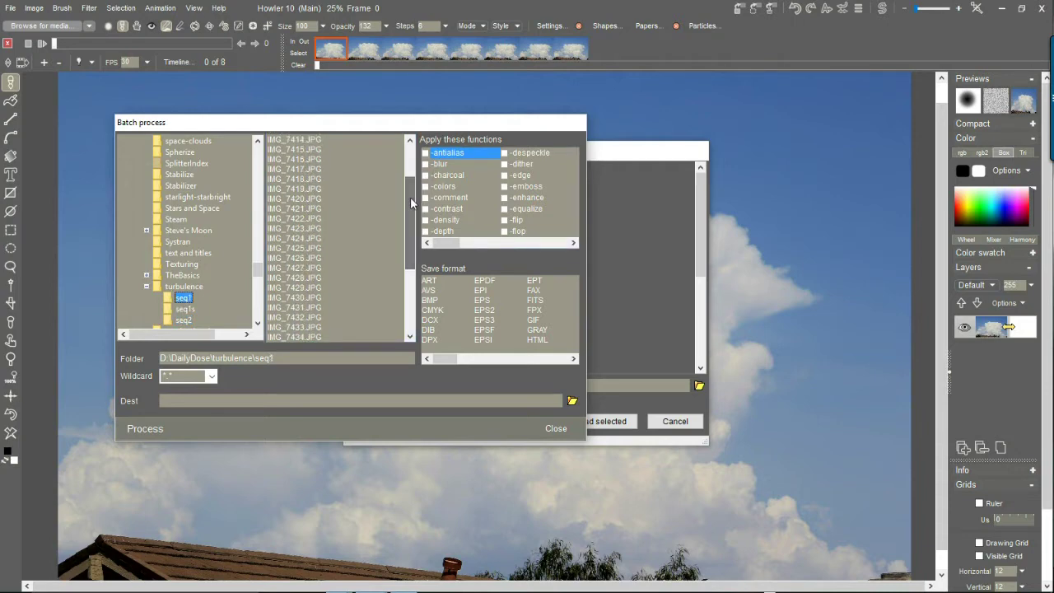
# Select the photos IMG_7418.JPG to IMG_7422.JPG in the seq1 folder as the batch input.
pyautogui.moveTo(409, 209); pyautogui.dragTo(409, 227)
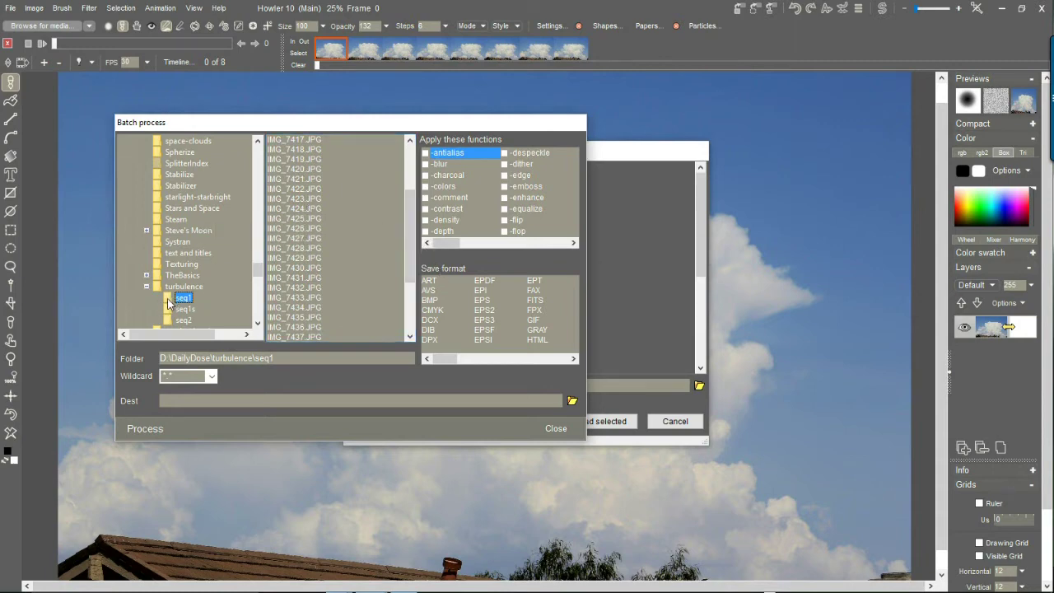
pyautogui.click(188, 300)
pyautogui.moveTo(312, 150); pyautogui.dragTo(311, 195)
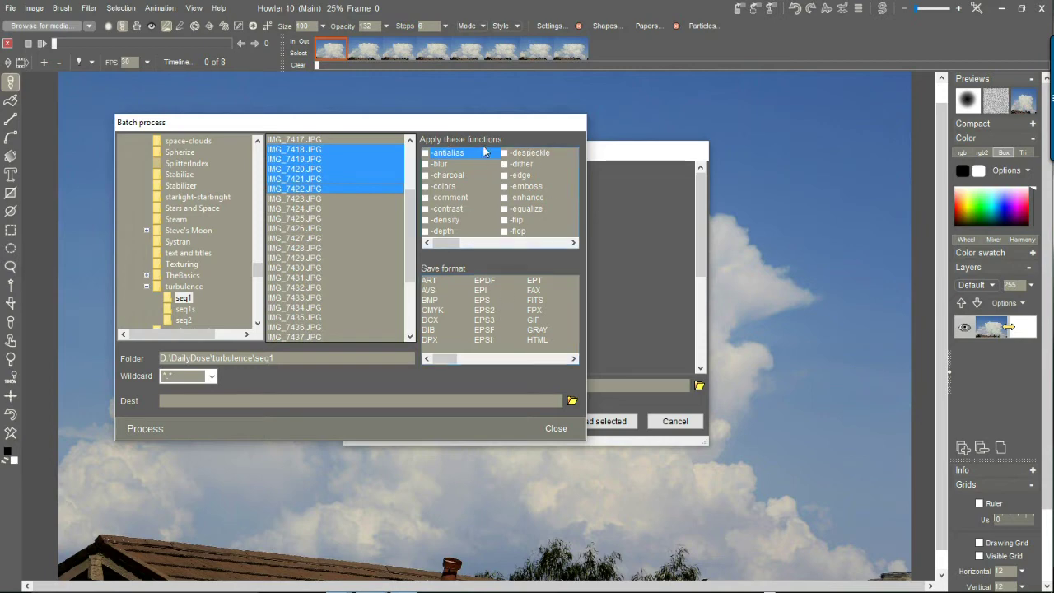
# Enable the scale function for the batch and set the new horizontal size to 1600.
pyautogui.moveTo(449, 242); pyautogui.dragTo(482, 242)
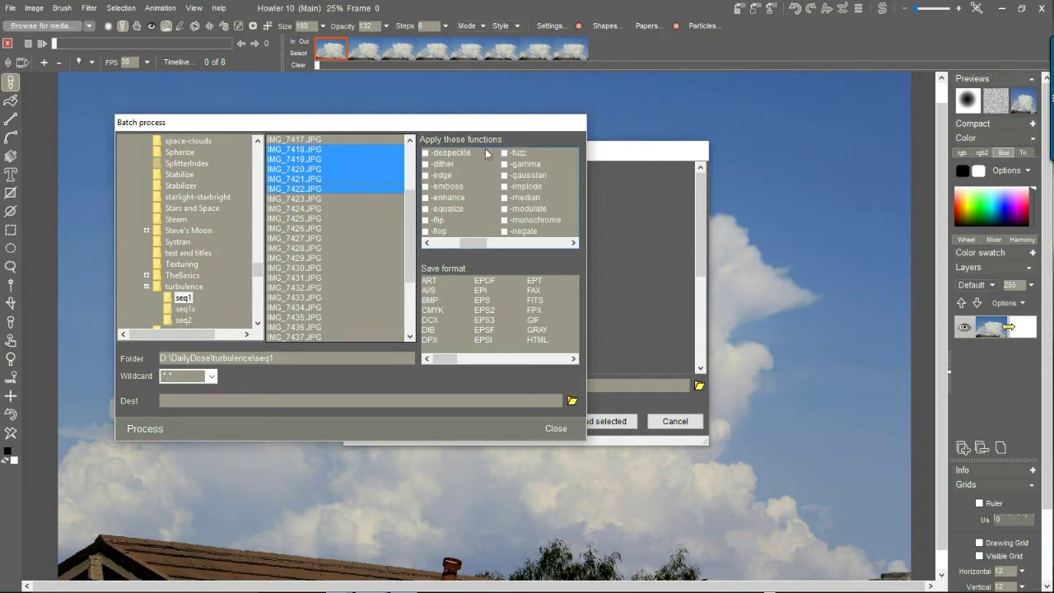
pyautogui.moveTo(482, 242); pyautogui.dragTo(537, 245)
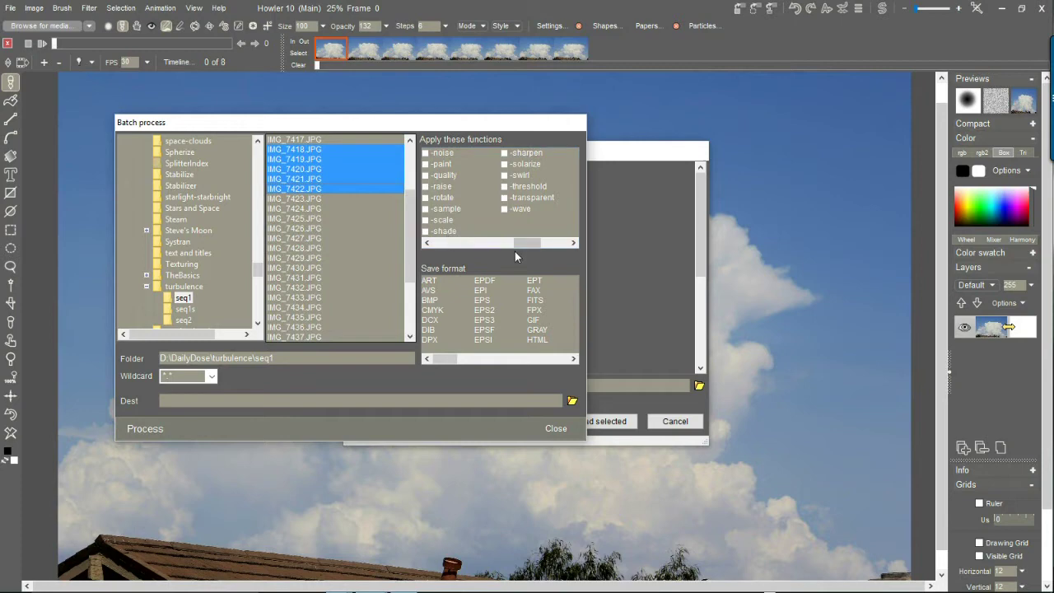
pyautogui.moveTo(523, 245)
pyautogui.mouseDown()
pyautogui.moveTo(471, 243)
pyautogui.moveTo(525, 243)
pyautogui.mouseUp()
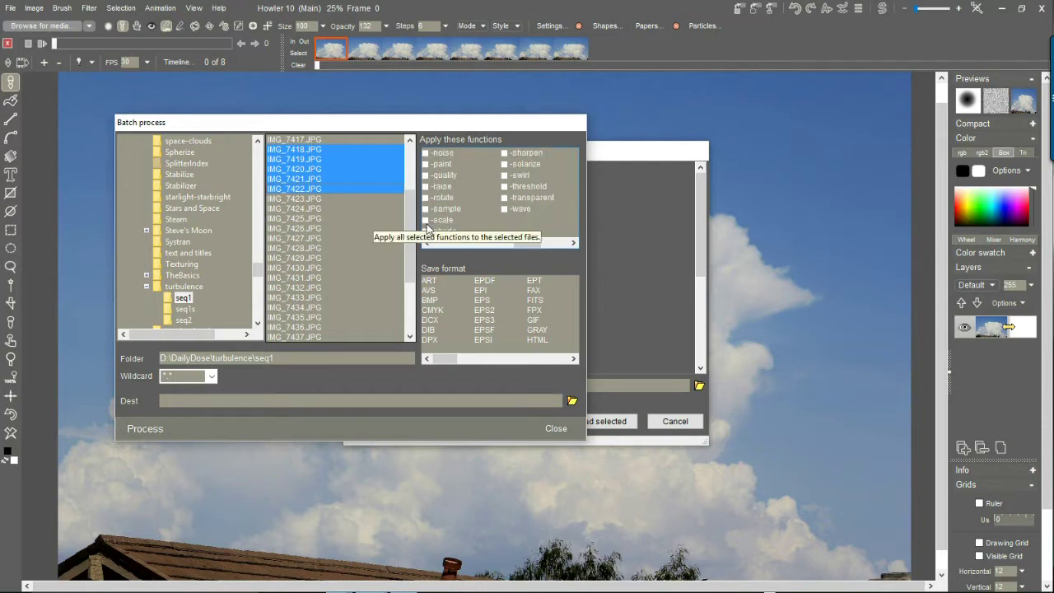
pyautogui.click(426, 221)
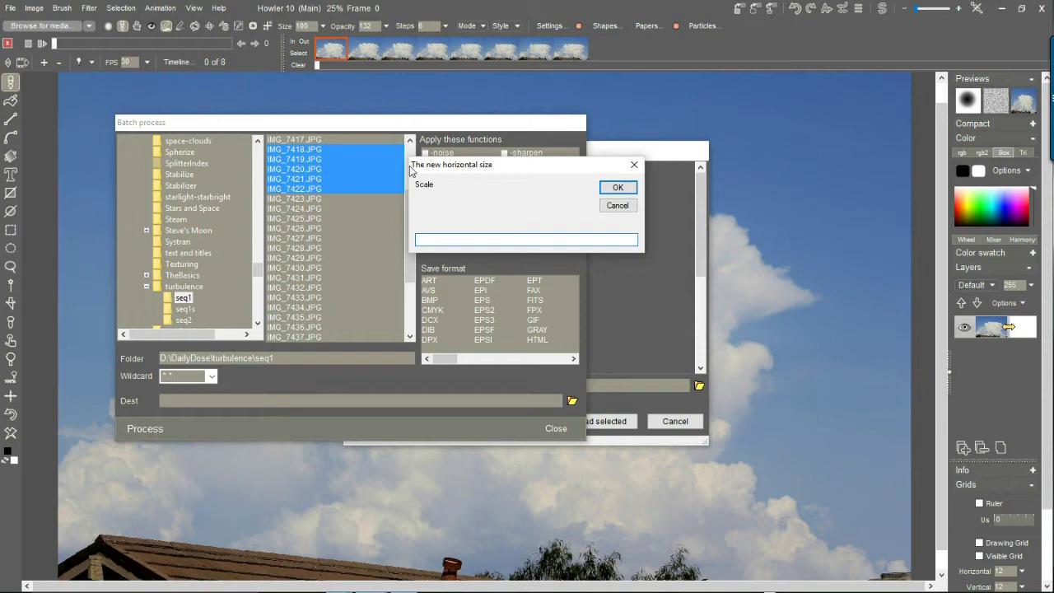
pyautogui.moveTo(526, 168); pyautogui.dragTo(560, 187)
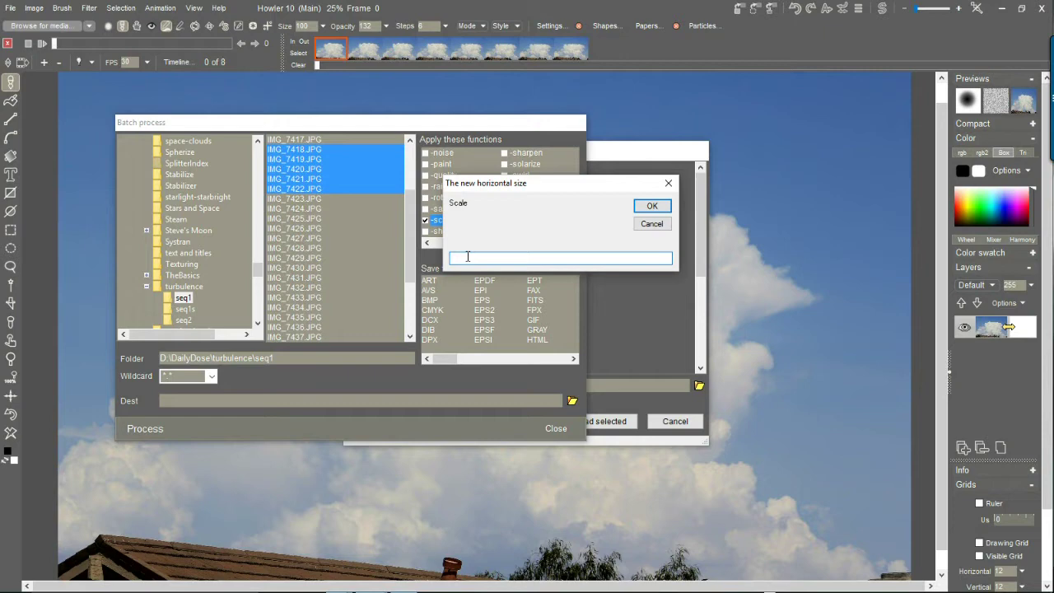
pyautogui.write('2400')
pyautogui.moveTo(475, 258); pyautogui.dragTo(421, 258)
pyautogui.write('1600')
pyautogui.click(652, 206)
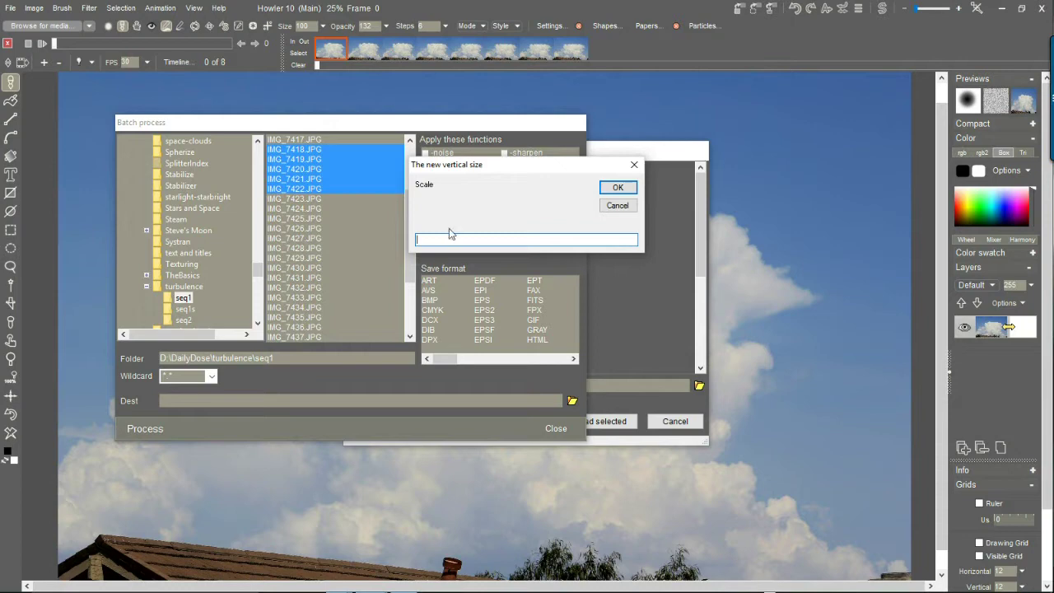
# Set the new vertical size of the scale function to 1024.
pyautogui.write('900')
pyautogui.moveTo(441, 240); pyautogui.dragTo(392, 242)
pyautogui.write('1024')
pyautogui.click(619, 188)
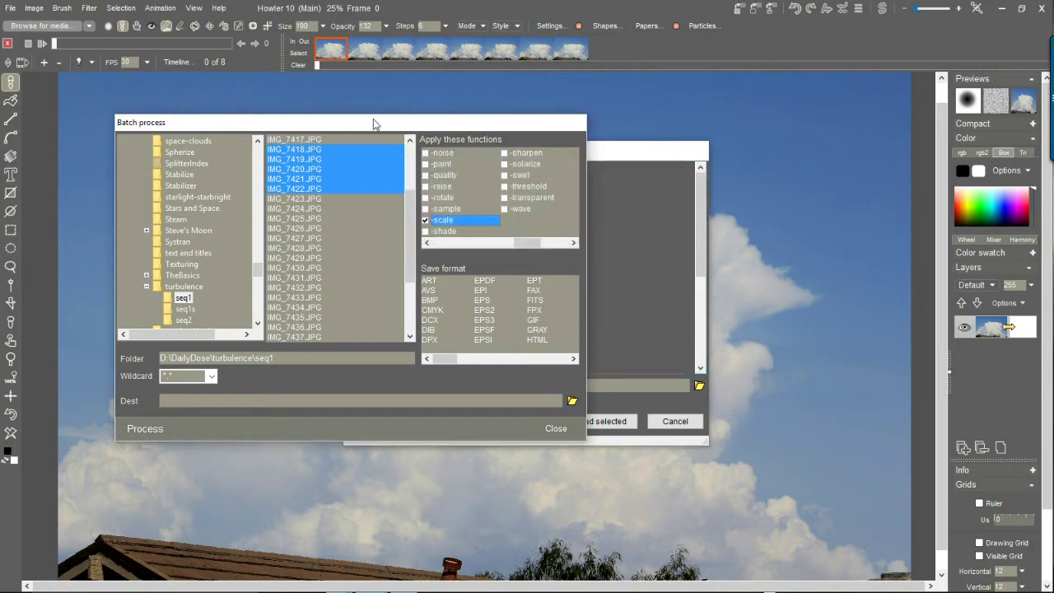
# Reposition the Batch process dialog and set the save format to PNG, after trying JPEG.
pyautogui.moveTo(329, 122); pyautogui.dragTo(354, 103)
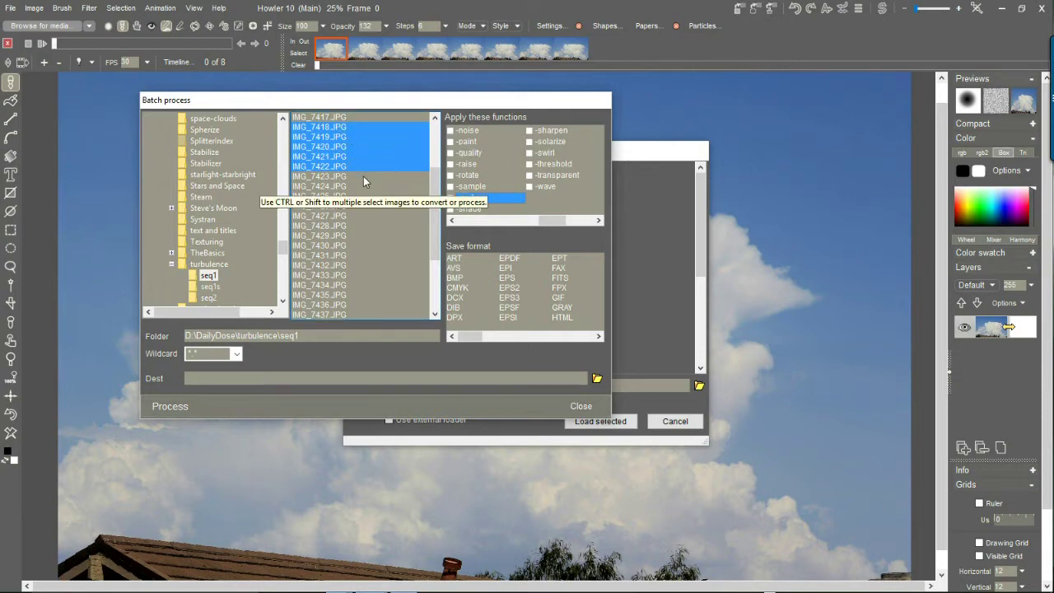
pyautogui.click(453, 198)
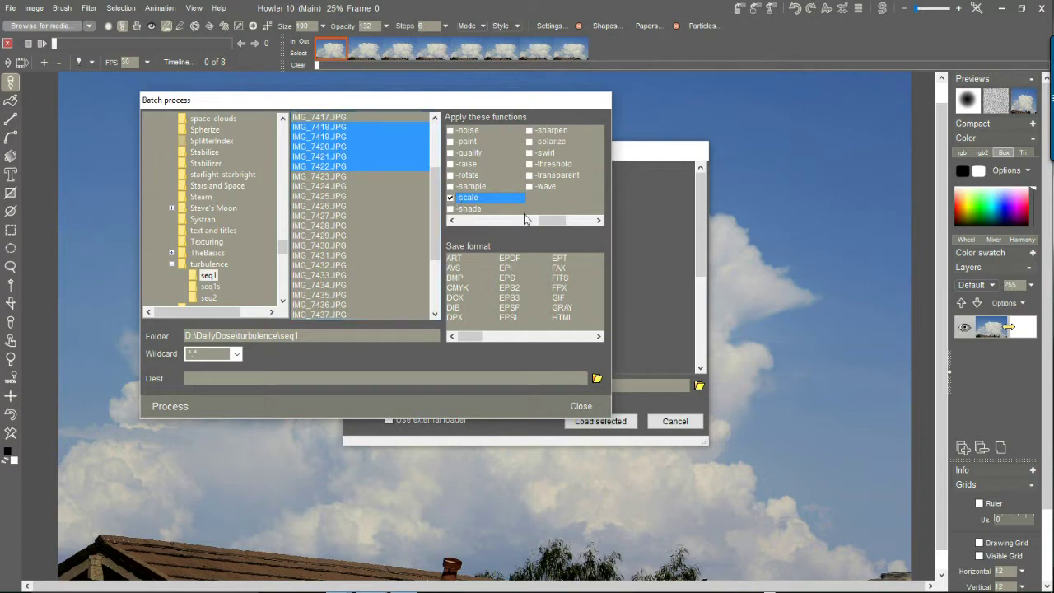
pyautogui.moveTo(473, 338); pyautogui.dragTo(499, 332)
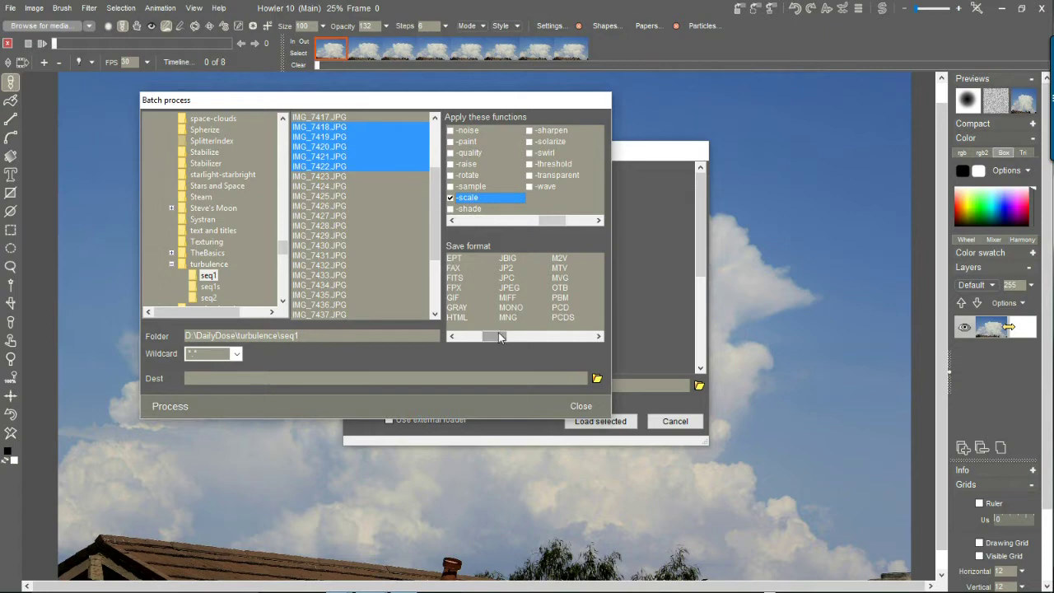
pyautogui.moveTo(498, 336); pyautogui.dragTo(513, 334)
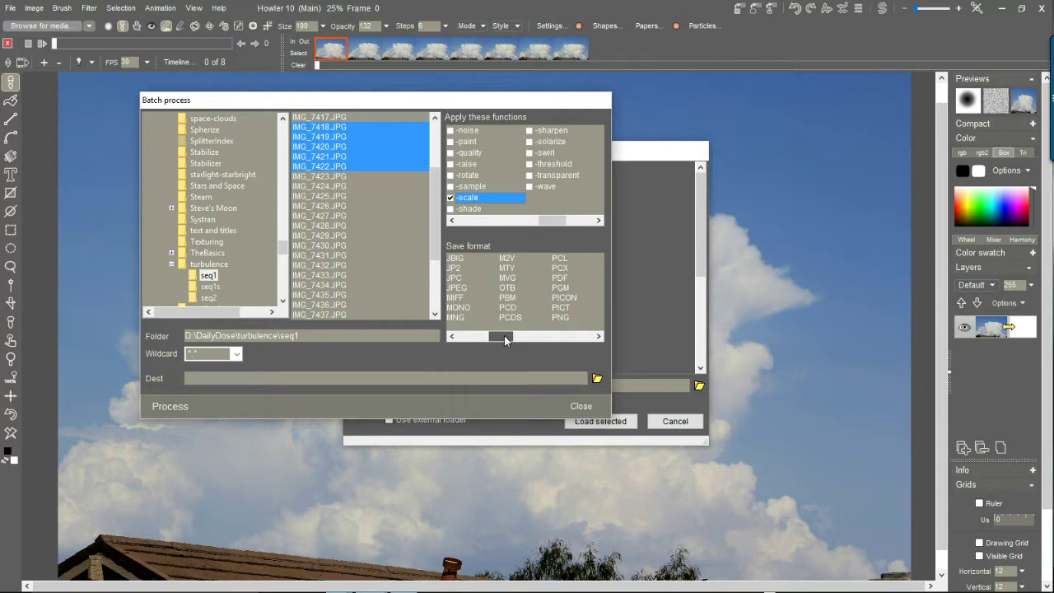
pyautogui.click(466, 288)
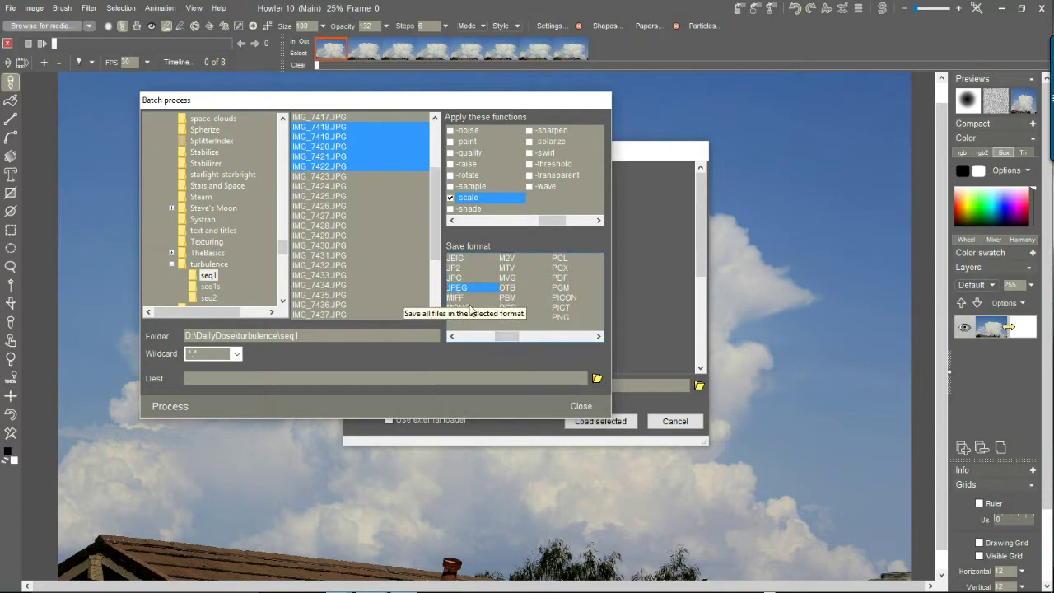
pyautogui.moveTo(509, 335); pyautogui.dragTo(499, 334)
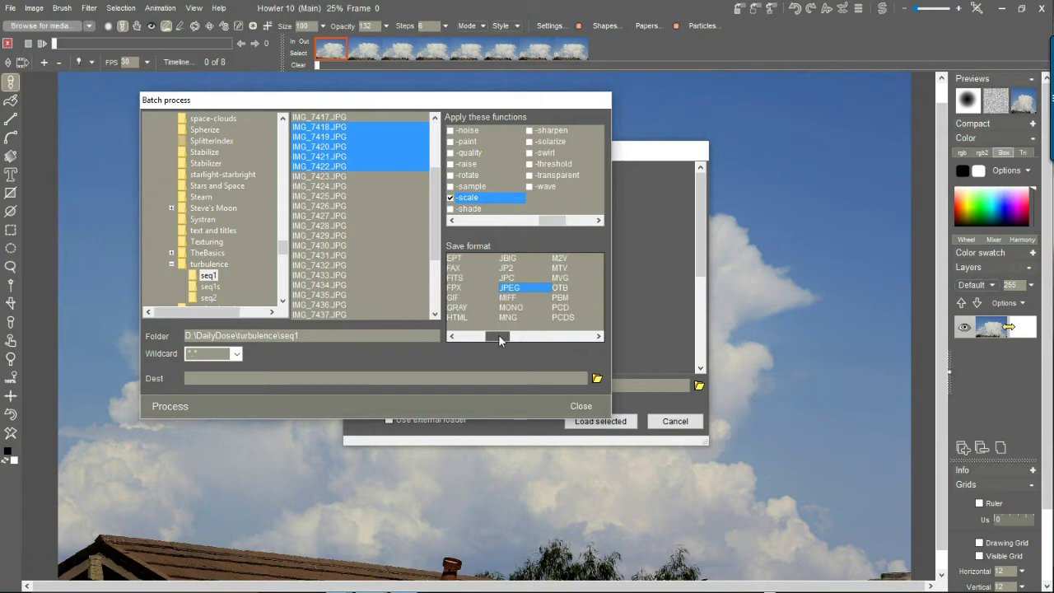
pyautogui.moveTo(498, 335); pyautogui.dragTo(520, 337)
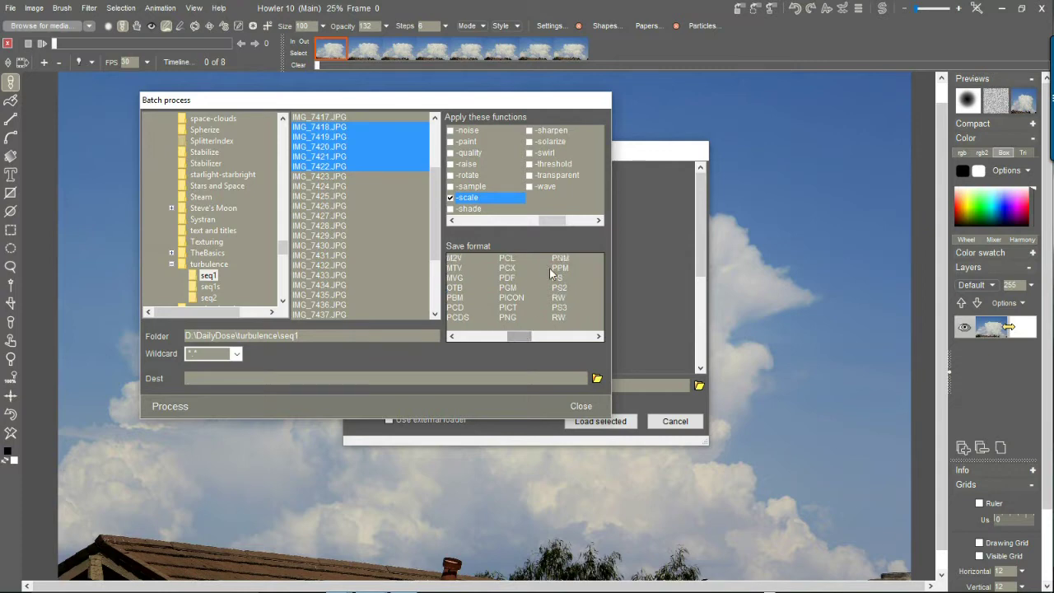
pyautogui.click(509, 320)
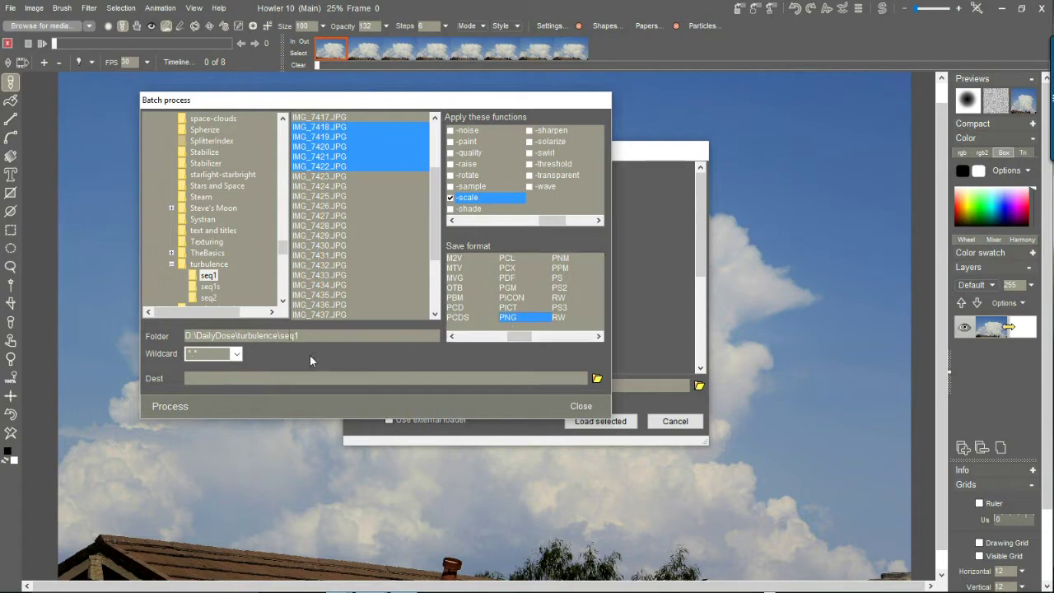
# Move the Batch process dialog aside, browse for a destination folder, and expand DailyDose on the SDATA1 (D:) drive.
pyautogui.moveTo(301, 336); pyautogui.dragTo(185, 335)
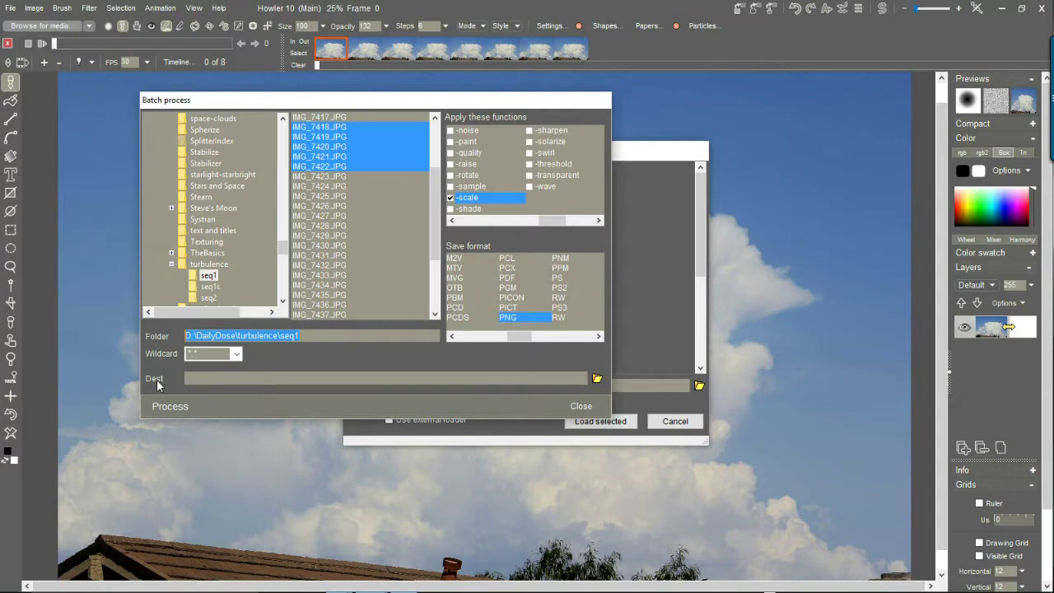
pyautogui.moveTo(303, 103); pyautogui.dragTo(527, 91)
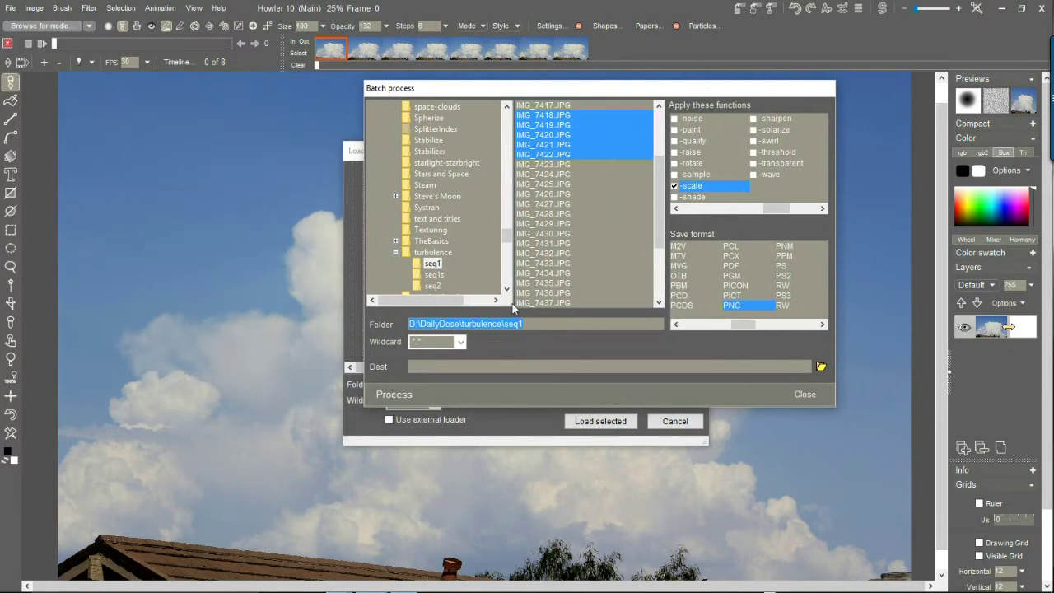
pyautogui.click(821, 366)
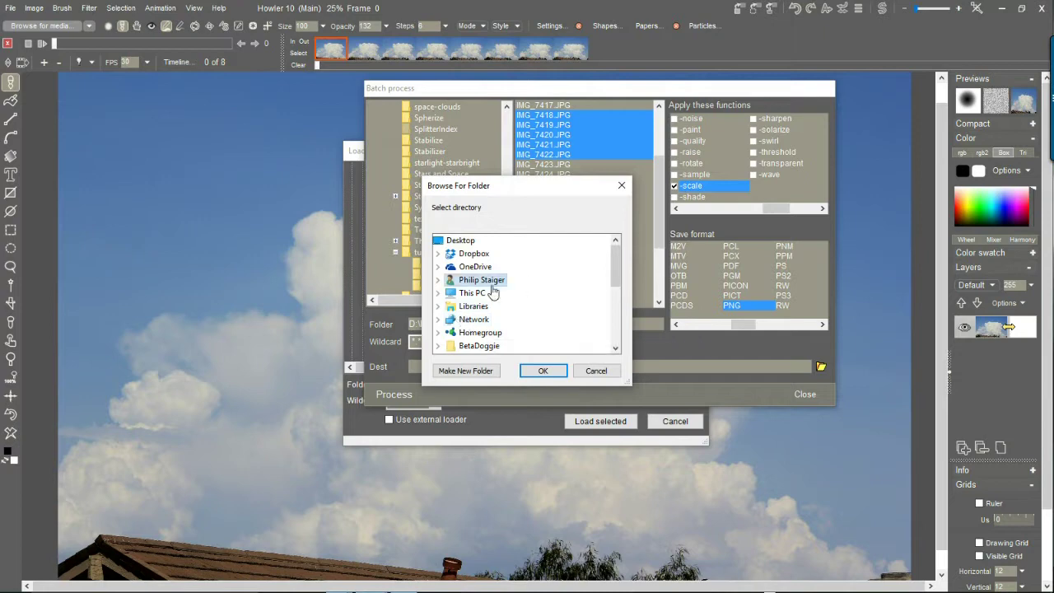
pyautogui.moveTo(618, 274); pyautogui.dragTo(621, 244)
pyautogui.doubleClick(466, 293)
pyautogui.moveTo(616, 280); pyautogui.dragTo(616, 301)
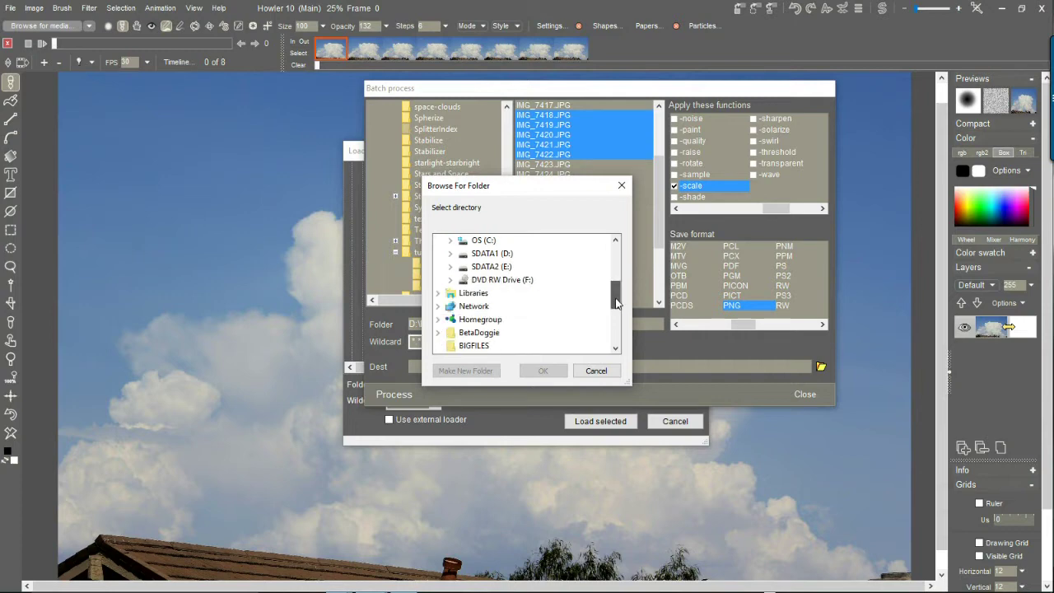
pyautogui.moveTo(616, 303); pyautogui.dragTo(616, 319)
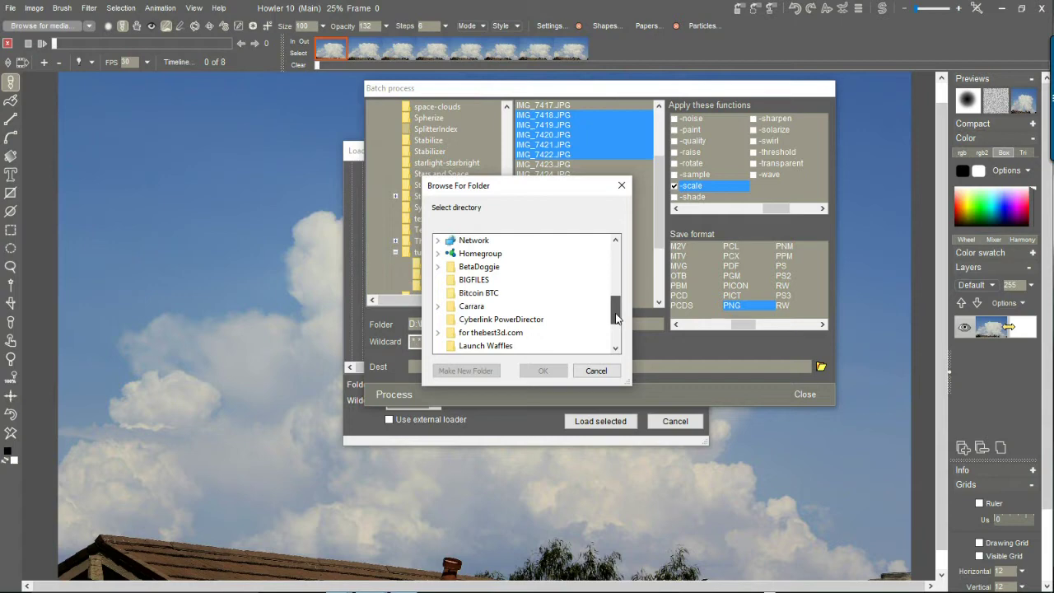
pyautogui.moveTo(617, 319)
pyautogui.mouseDown()
pyautogui.moveTo(617, 328)
pyautogui.moveTo(620, 318)
pyautogui.mouseUp()
pyautogui.moveTo(619, 318); pyautogui.dragTo(622, 337)
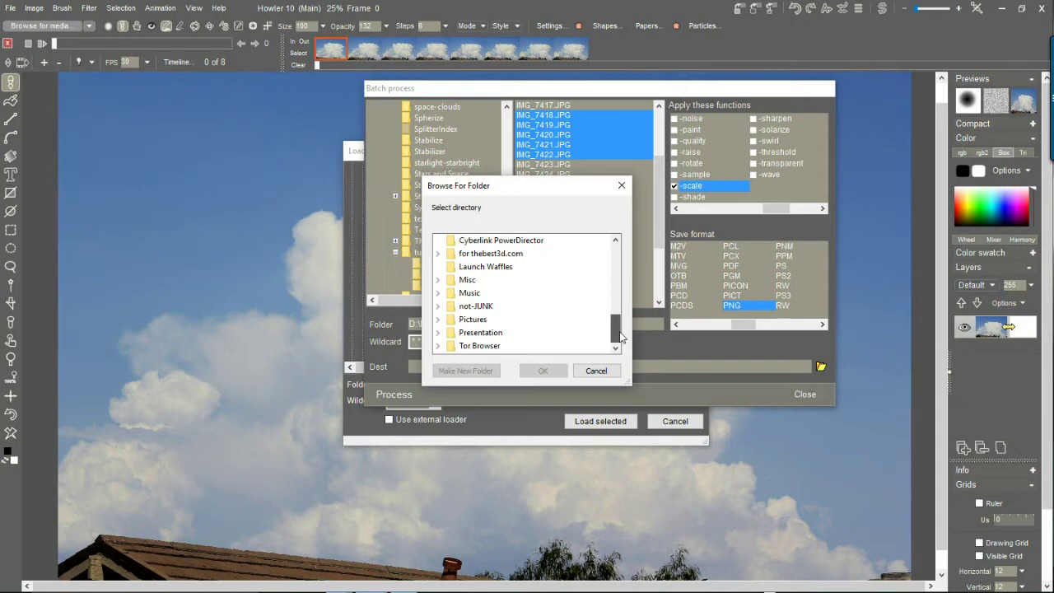
pyautogui.moveTo(622, 340)
pyautogui.mouseDown()
pyautogui.moveTo(620, 321)
pyautogui.moveTo(624, 336)
pyautogui.mouseUp()
pyautogui.moveTo(622, 338); pyautogui.dragTo(617, 285)
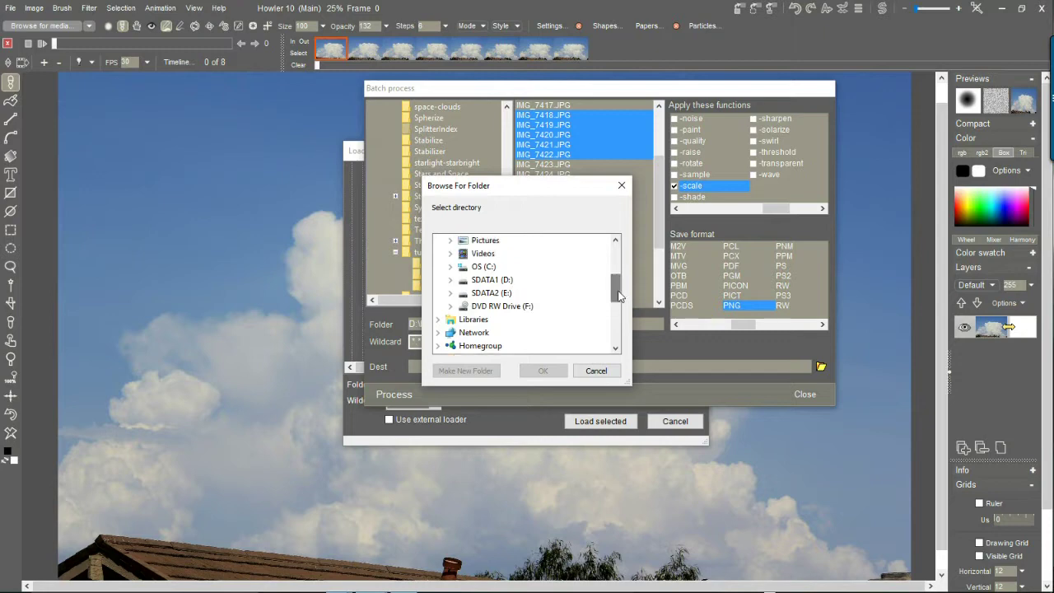
pyautogui.click(503, 282)
pyautogui.click(519, 285)
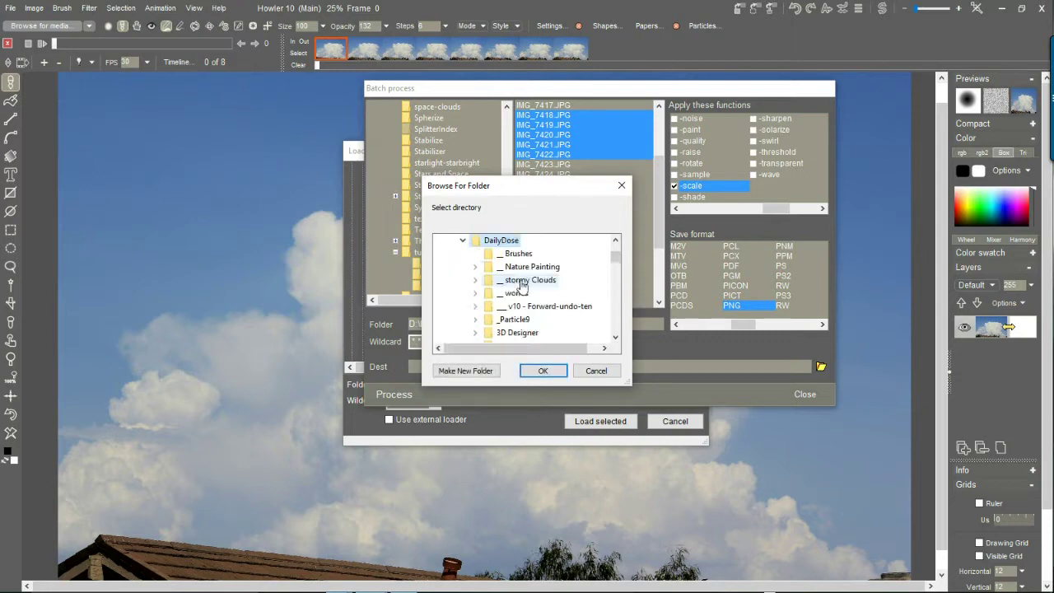
# Enlarge and reposition the folder browser, and expand the turbulence folder inside DailyDose.
pyautogui.moveTo(618, 280); pyautogui.dragTo(618, 294)
pyautogui.moveTo(630, 382); pyautogui.dragTo(696, 540)
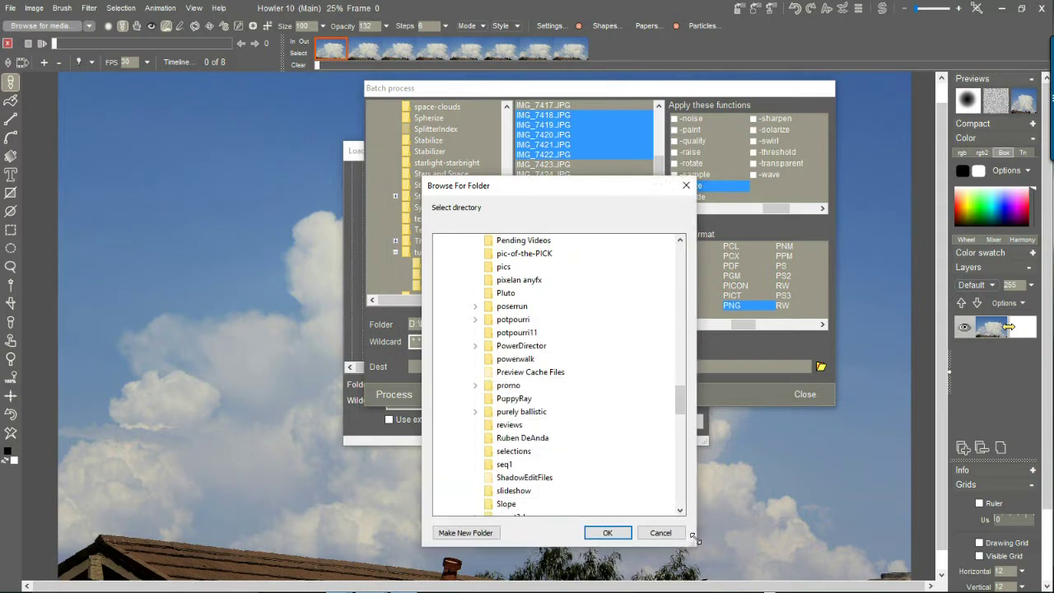
pyautogui.moveTo(565, 191); pyautogui.dragTo(530, 117)
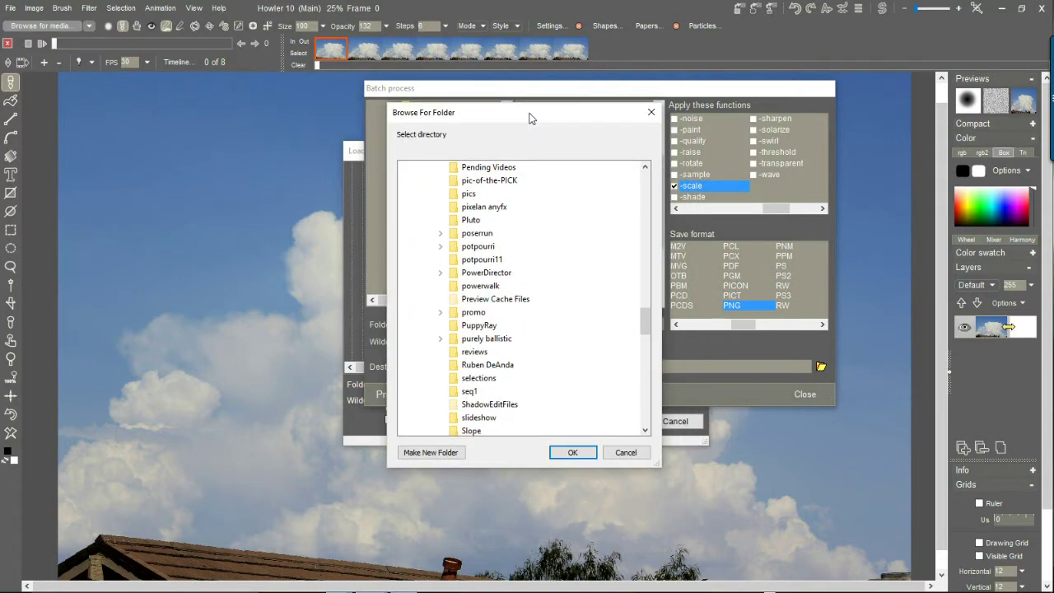
pyautogui.moveTo(647, 320); pyautogui.dragTo(650, 364)
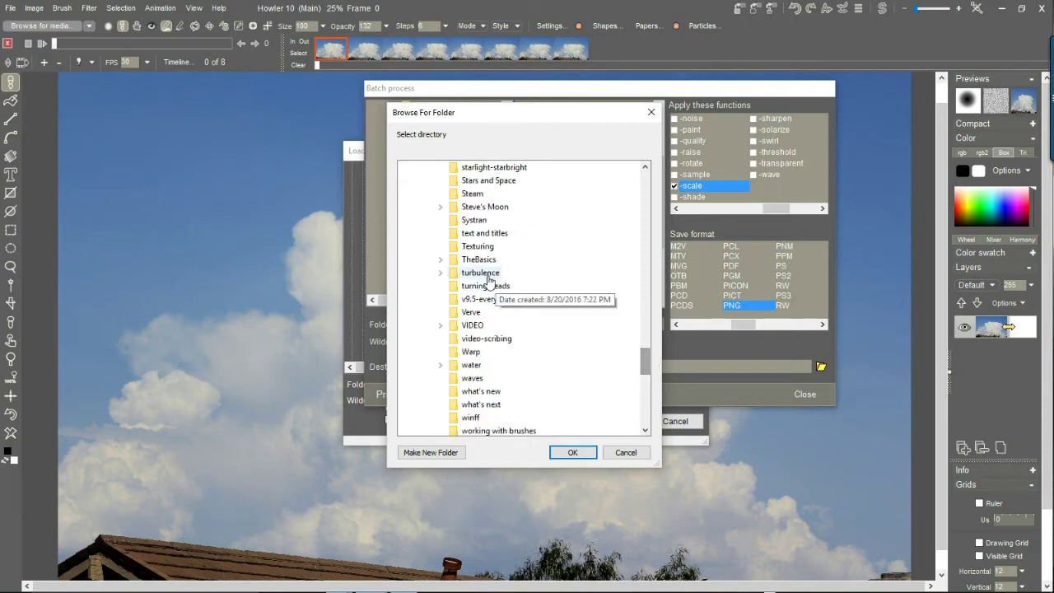
pyautogui.click(460, 277)
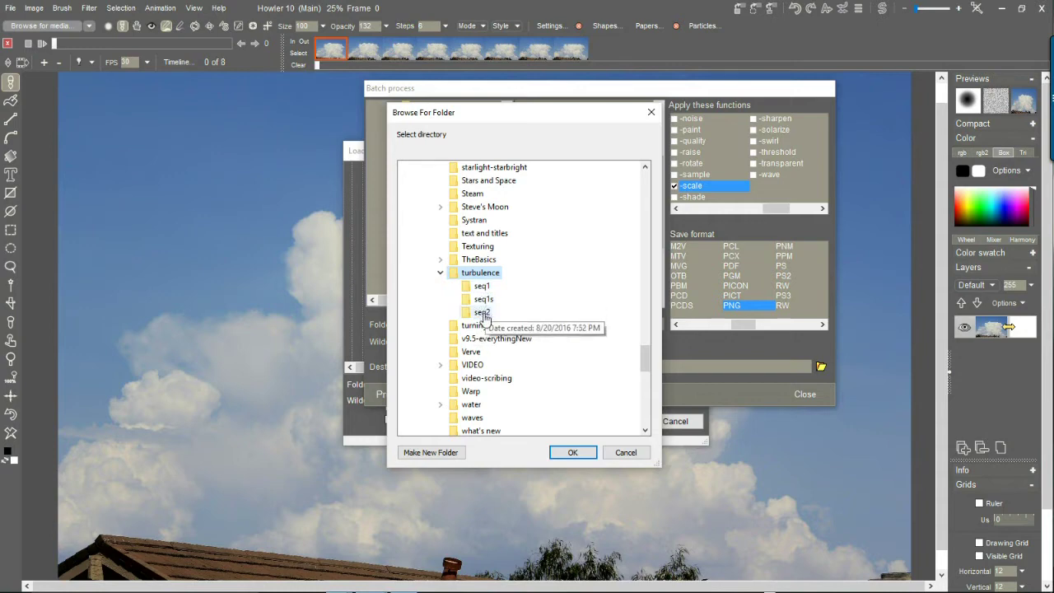
# Create a new folder named seq3test inside turbulence and use it as the batch destination.
pyautogui.click(424, 453)
pyautogui.write('seq3')
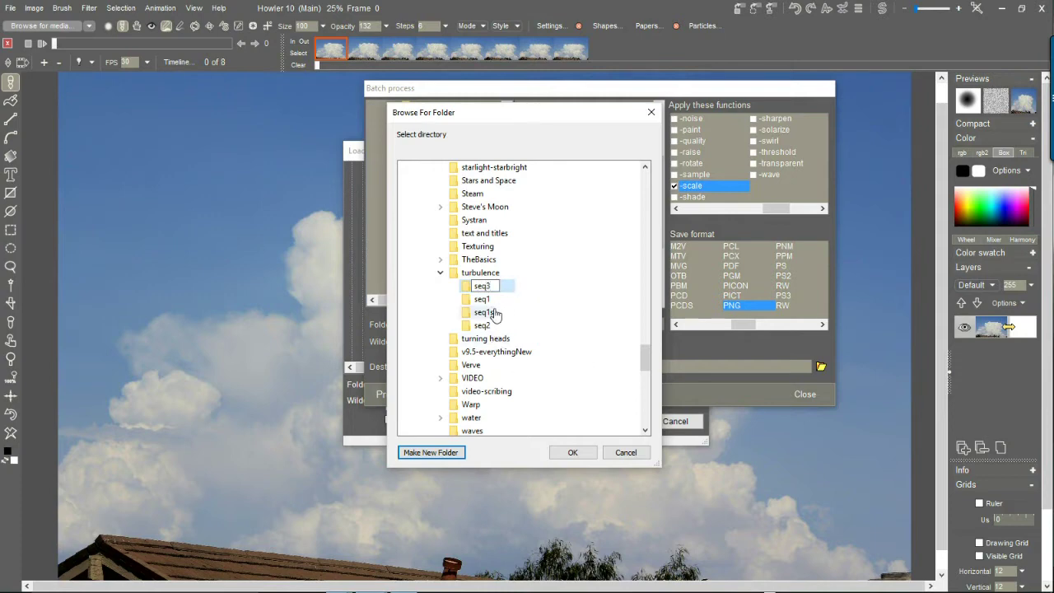
pyautogui.write('test')
pyautogui.press('Return')
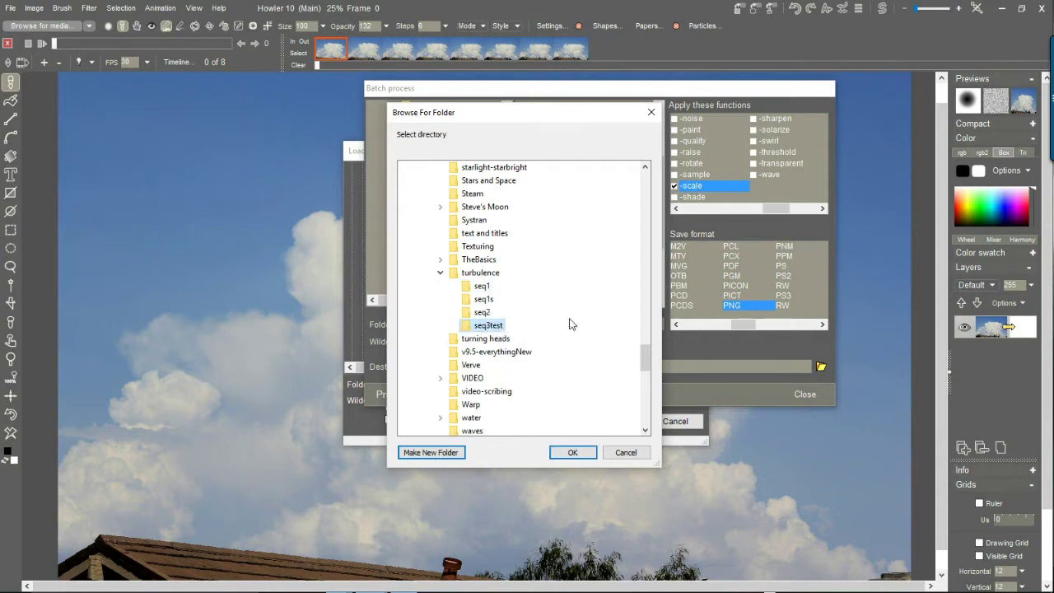
pyautogui.click(572, 453)
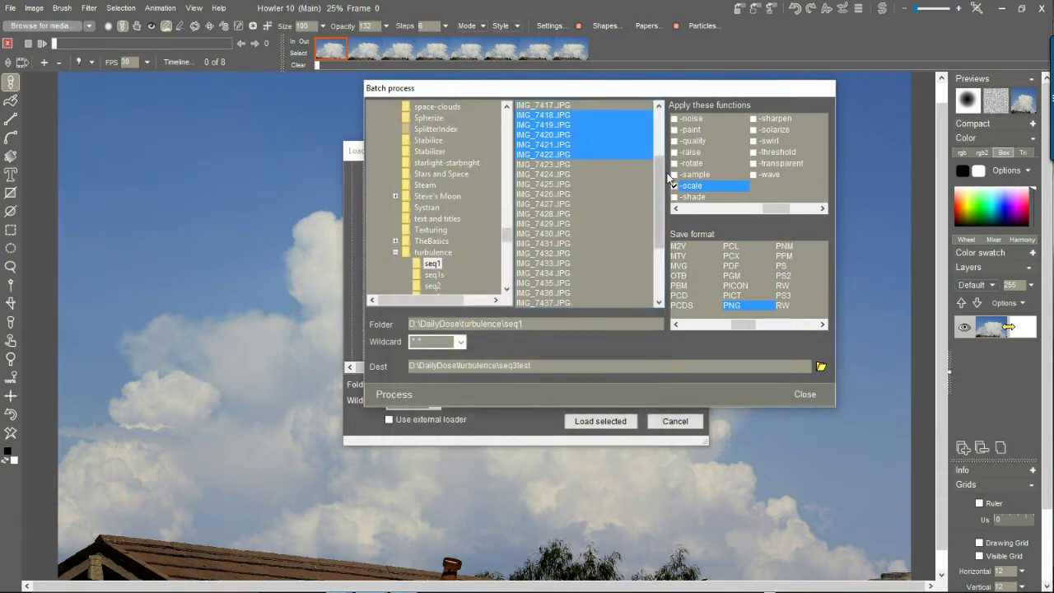
# Extend the batch source selection to IMG_7418.JPG through IMG_7425.JPG.
pyautogui.moveTo(660, 177); pyautogui.dragTo(659, 145)
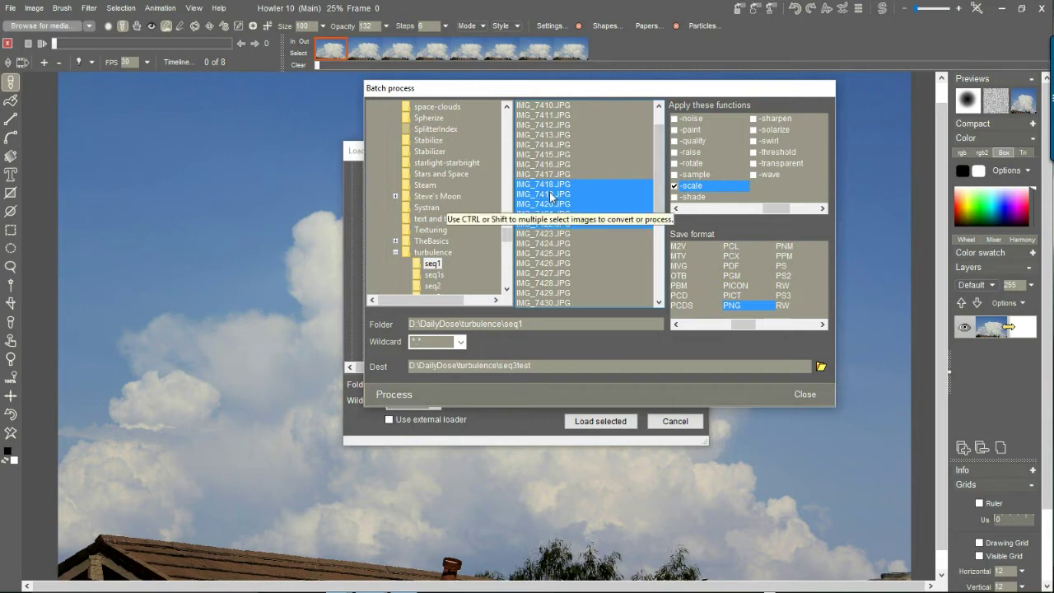
pyautogui.scroll(-1, 539, 165)
pyautogui.keyDown('shift'); pyautogui.click(539, 227); pyautogui.keyUp('shift')
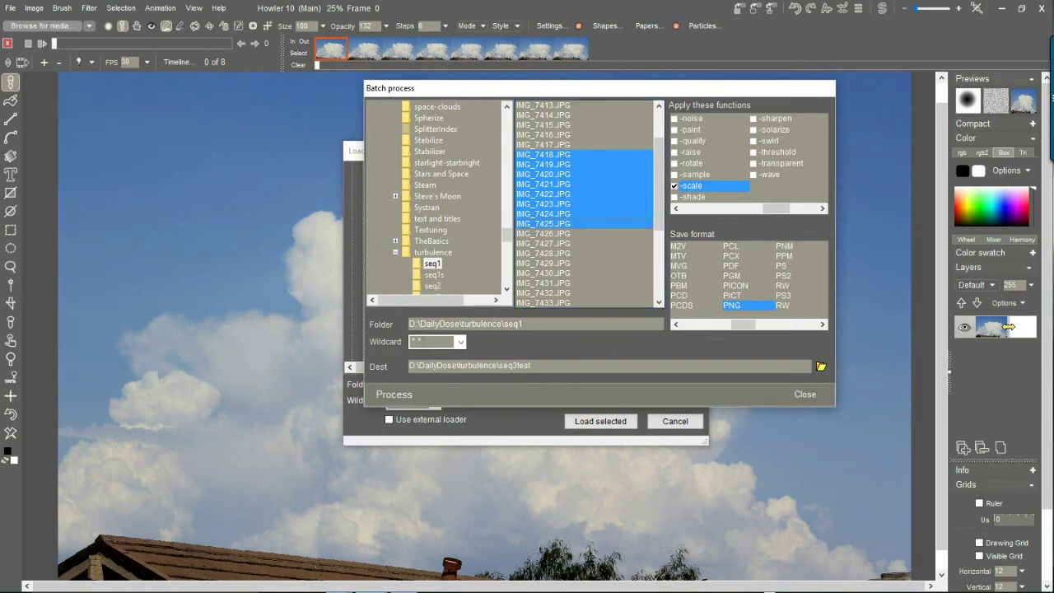
# Filter the seq1 source files with the *.jpg wildcard and select IMG_7421.JPG through IMG_7428.JPG.
pyautogui.click(462, 343)
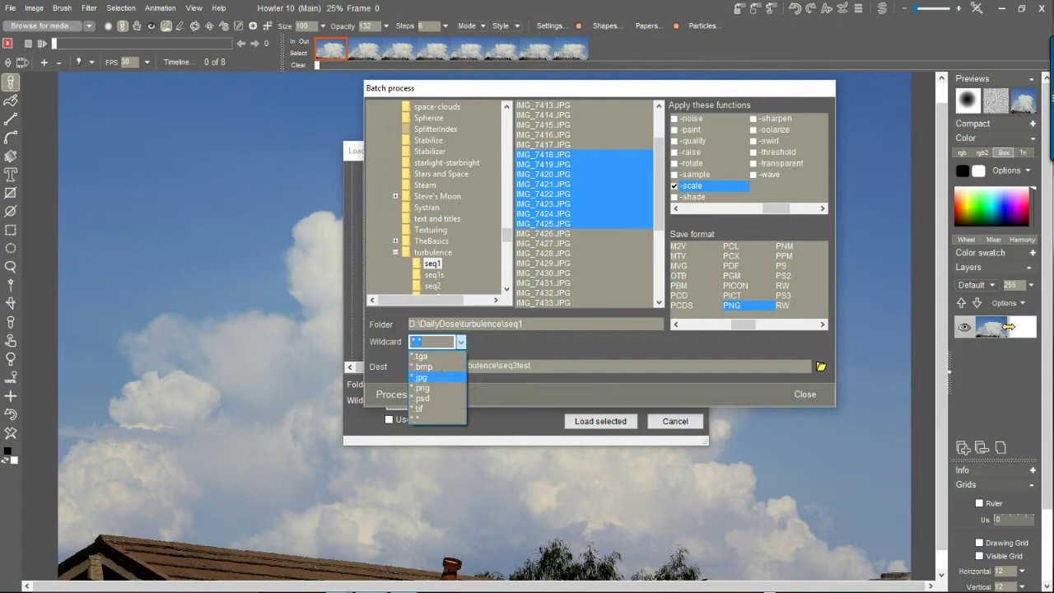
pyautogui.click(443, 381)
pyautogui.moveTo(658, 174); pyautogui.dragTo(657, 211)
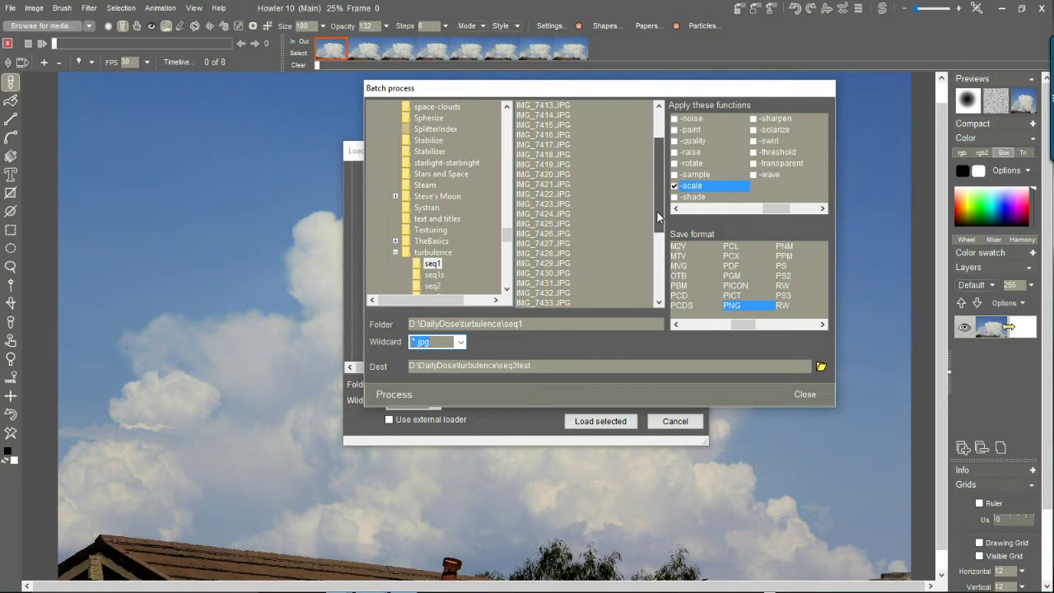
pyautogui.moveTo(532, 185); pyautogui.dragTo(531, 260)
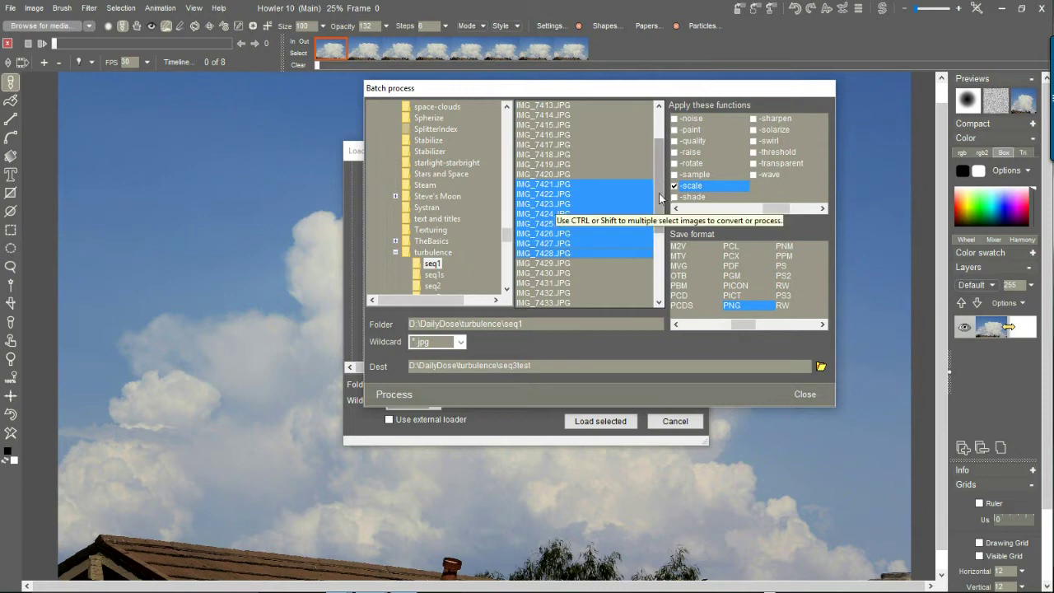
pyautogui.scroll(-1, 661, 218)
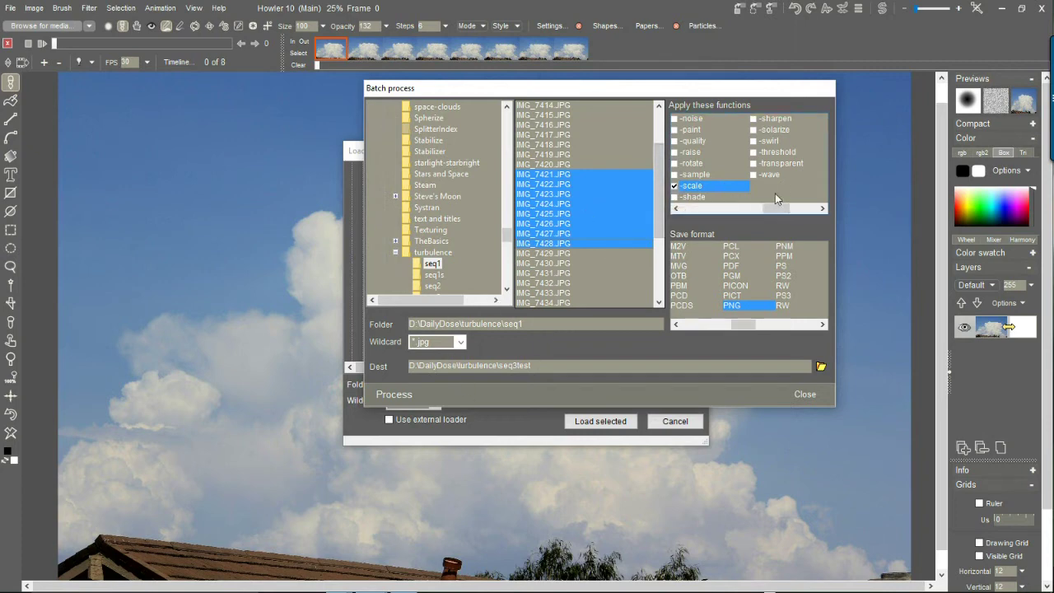
# Run the batch scaling on the selected photos and close the Batch process dialog.
pyautogui.moveTo(774, 210)
pyautogui.mouseDown()
pyautogui.moveTo(698, 212)
pyautogui.moveTo(814, 214)
pyautogui.moveTo(699, 213)
pyautogui.moveTo(792, 208)
pyautogui.moveTo(761, 210)
pyautogui.mouseUp()
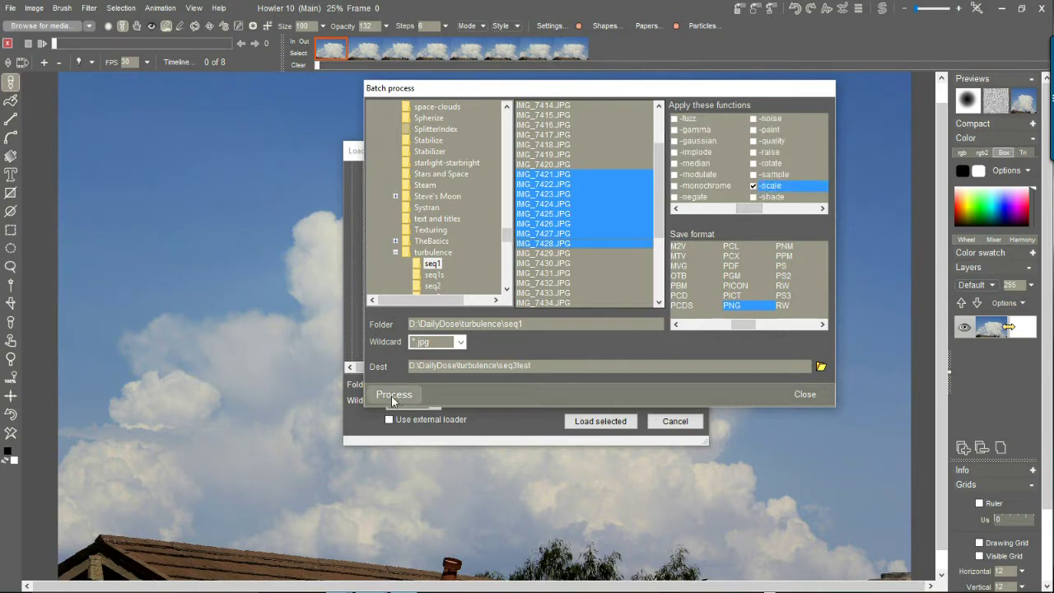
pyautogui.click(401, 398)
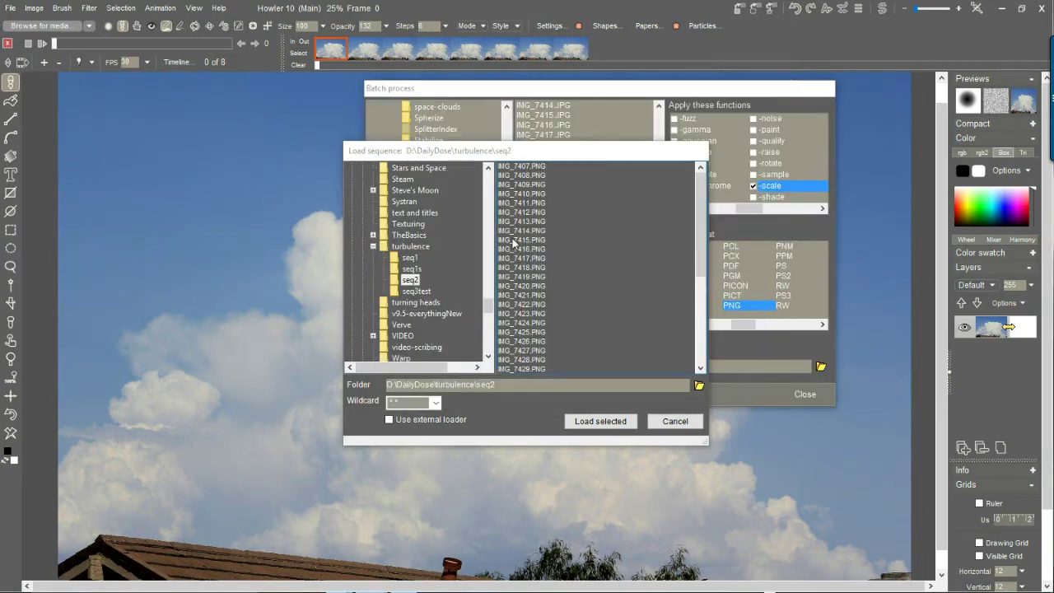
pyautogui.click(565, 90)
pyautogui.moveTo(522, 90); pyautogui.dragTo(292, 175)
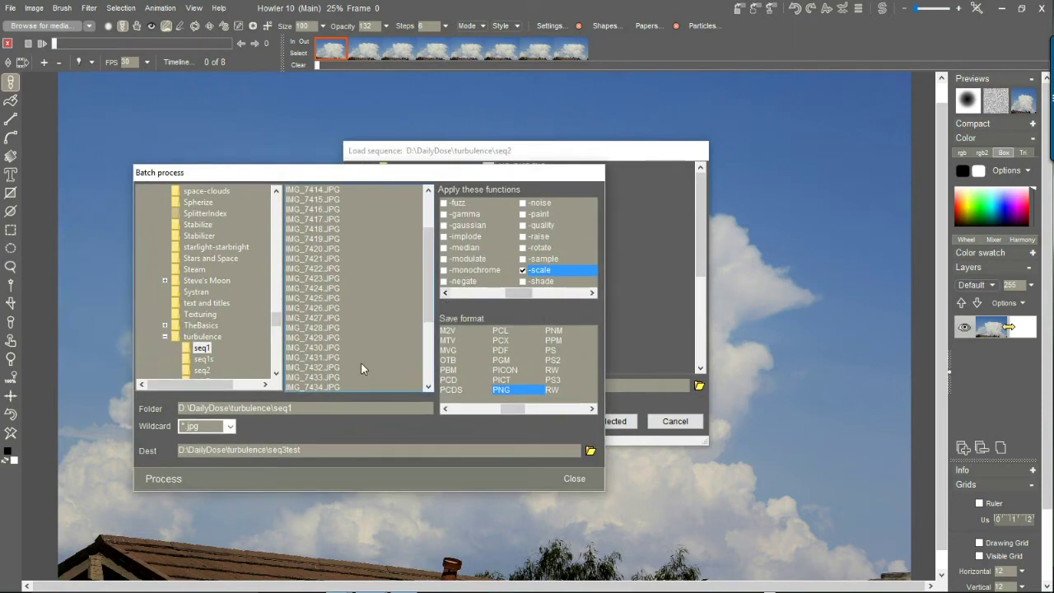
pyautogui.click(565, 479)
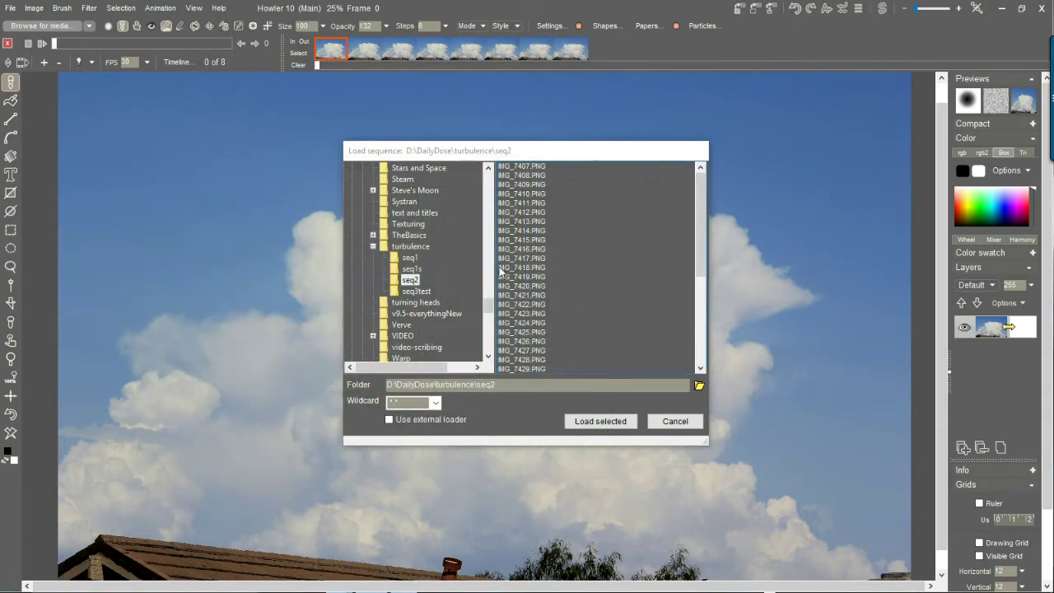
# Load IMG_7421.PNG through IMG_7428.PNG from the seq3test folder as a sequence, replacing the current animation.
pyautogui.click(412, 293)
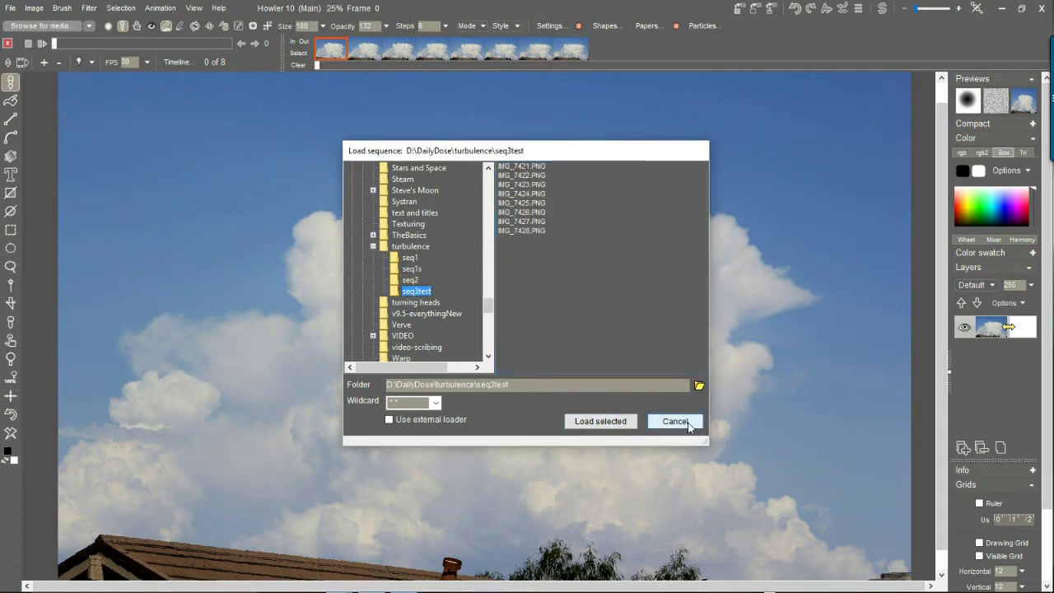
pyautogui.moveTo(471, 158); pyautogui.dragTo(246, 136)
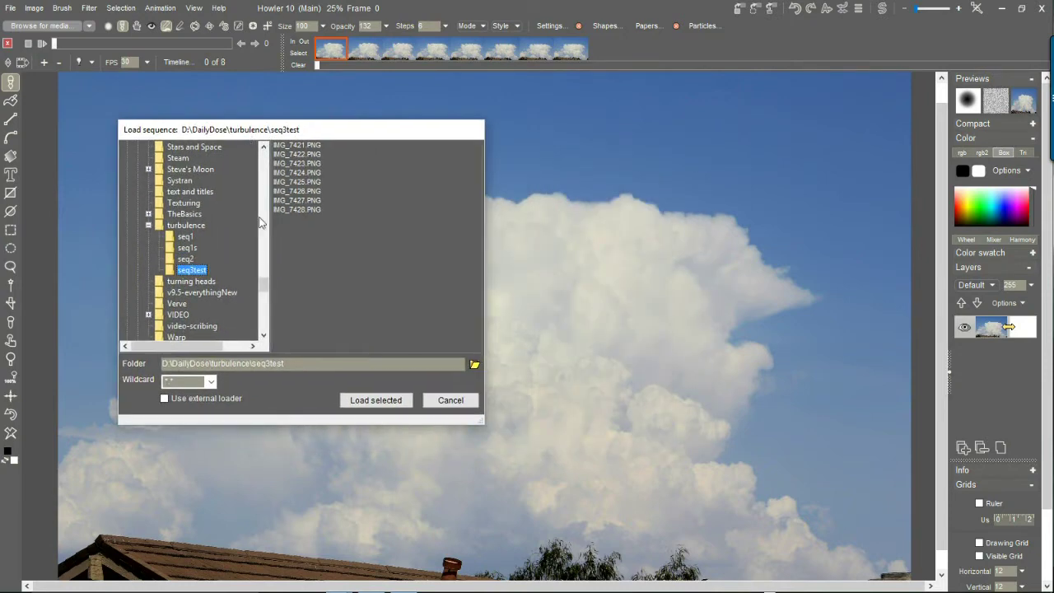
pyautogui.click(186, 247)
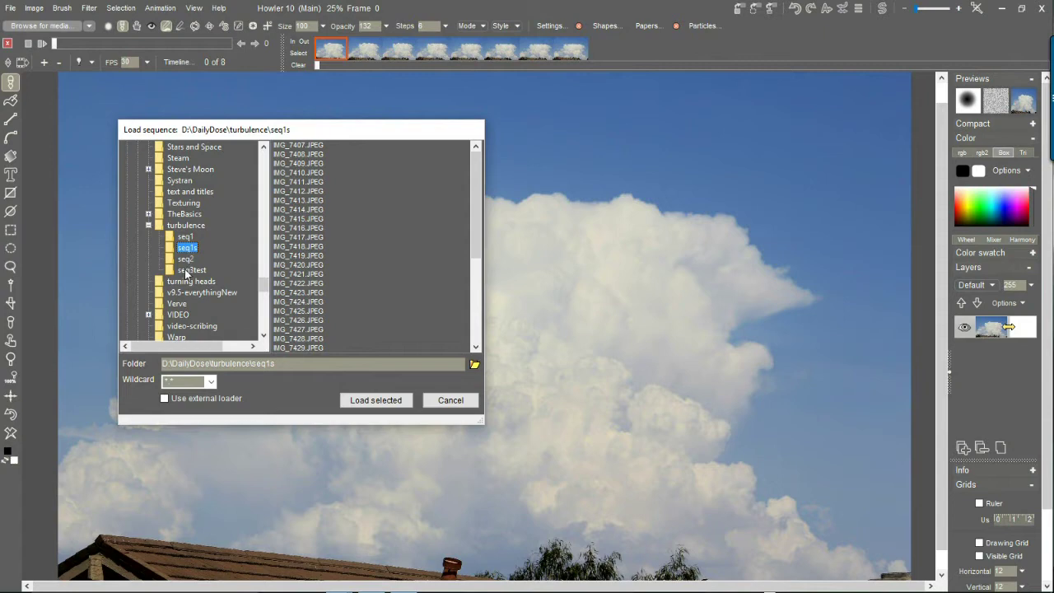
pyautogui.click(189, 270)
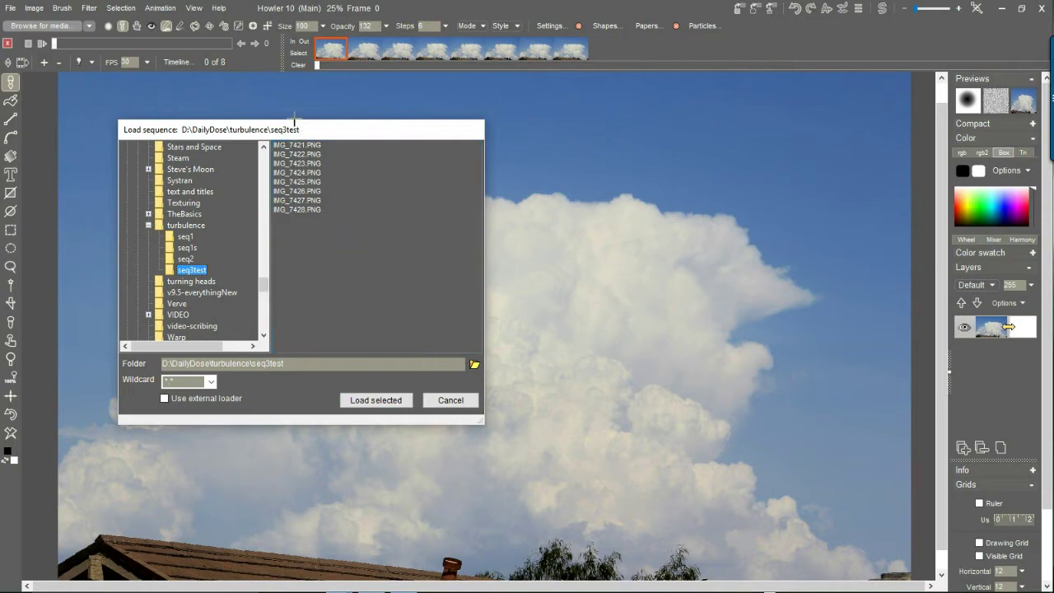
pyautogui.moveTo(311, 147); pyautogui.dragTo(321, 240)
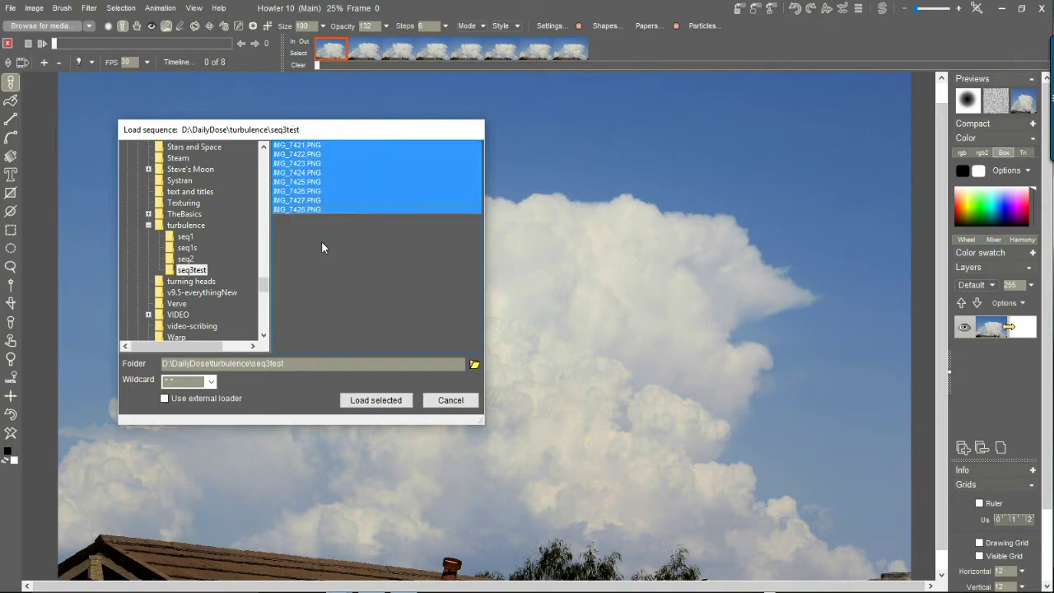
pyautogui.click(390, 404)
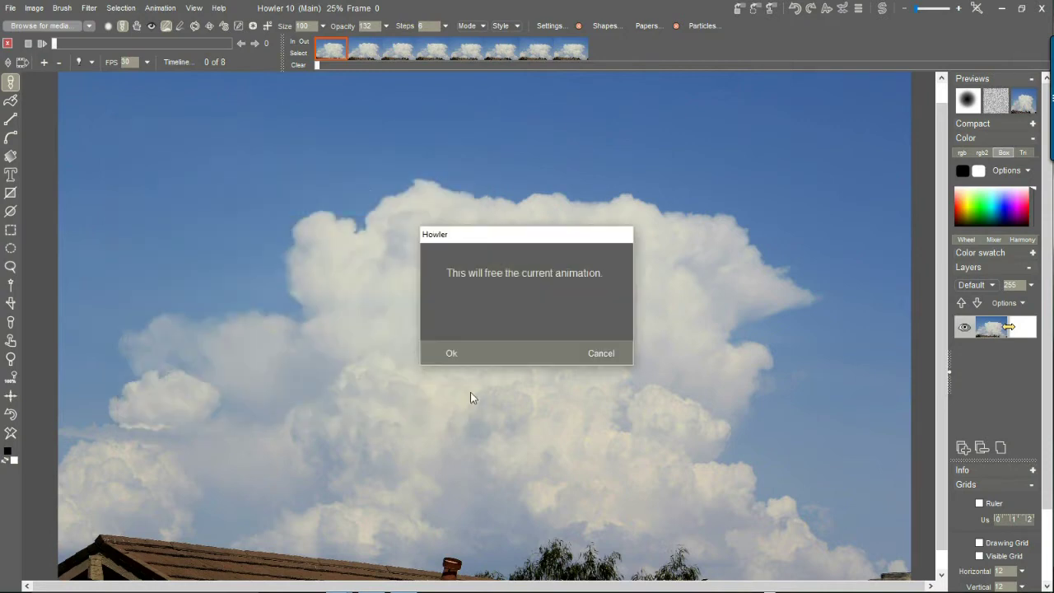
pyautogui.click(454, 353)
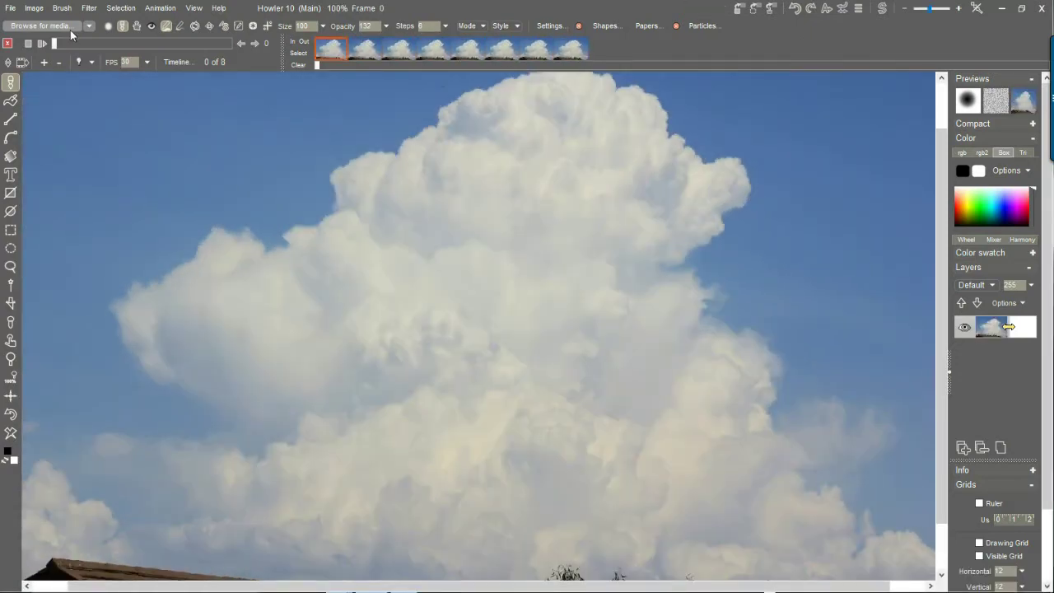
# Preview the first frames of the loaded sequence and check the image's buffer width and height.
pyautogui.moveTo(61, 40)
pyautogui.mouseDown()
pyautogui.moveTo(238, 59)
pyautogui.moveTo(79, 48)
pyautogui.mouseUp()
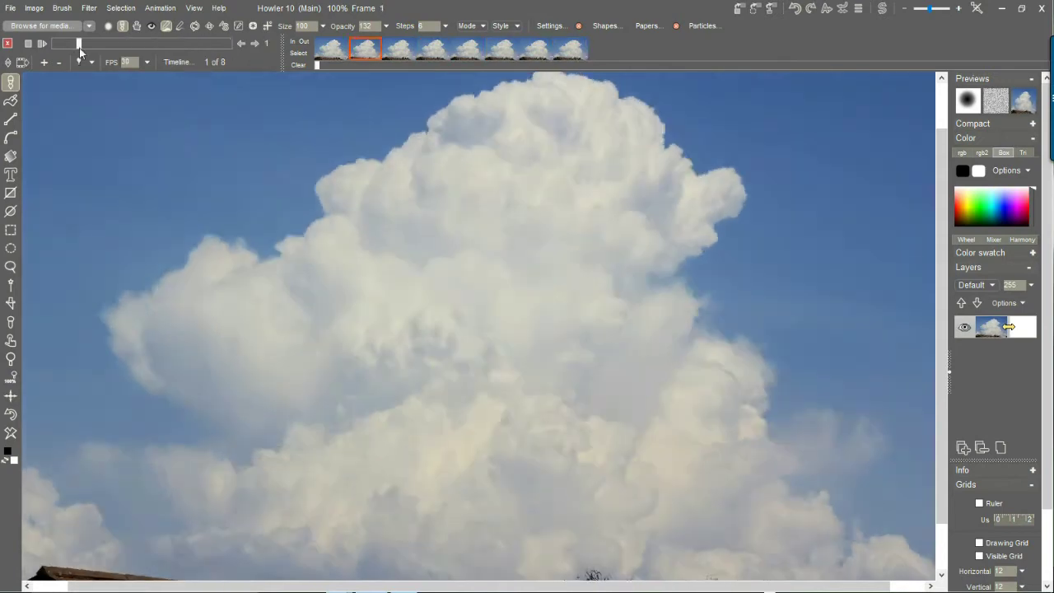
pyautogui.scroll(-1, 261, 257)
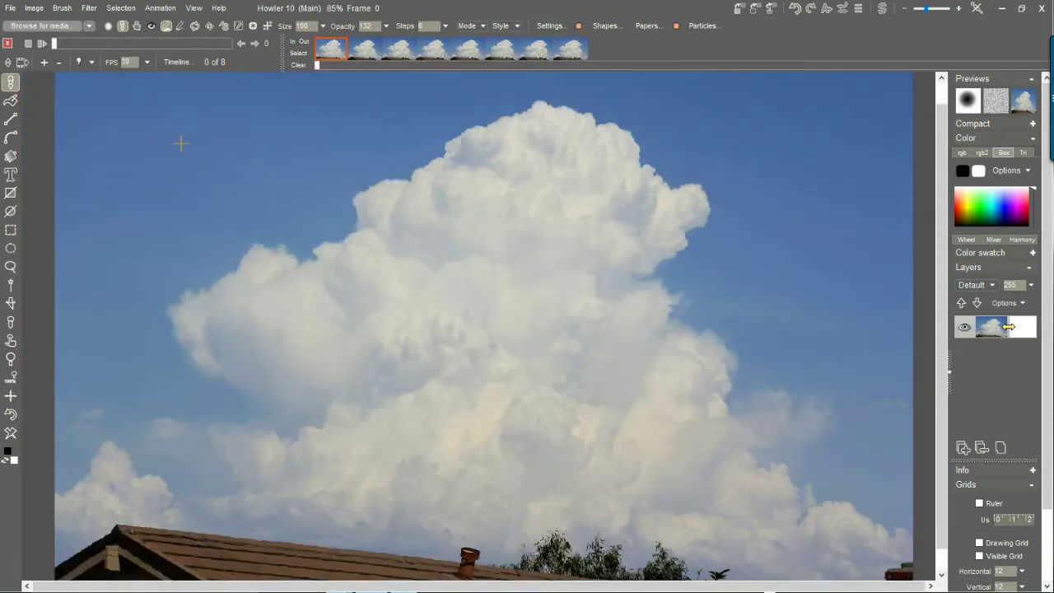
pyautogui.click(36, 8)
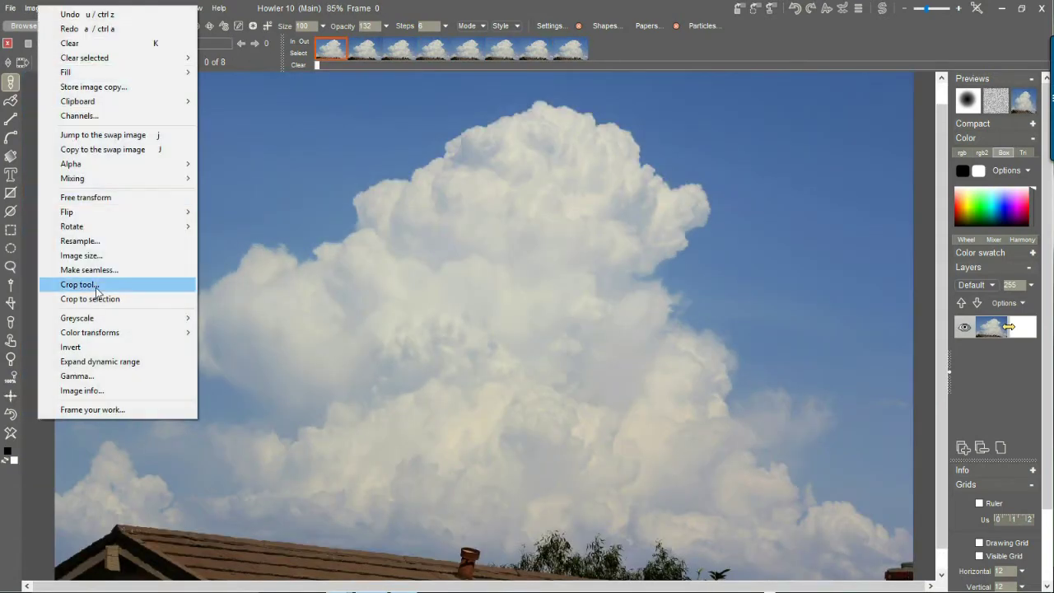
pyautogui.click(114, 392)
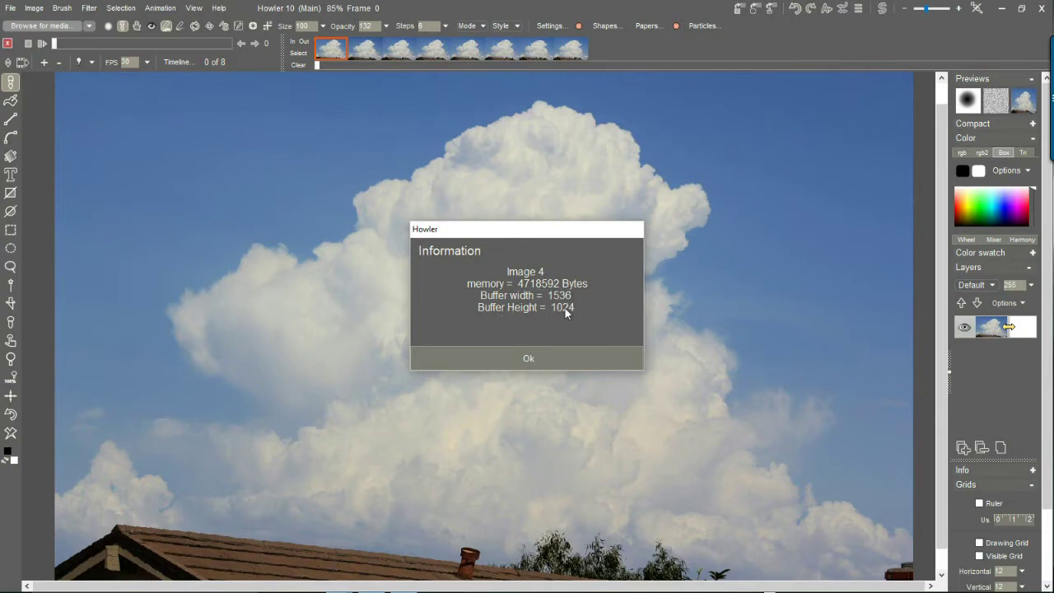
pyautogui.click(526, 359)
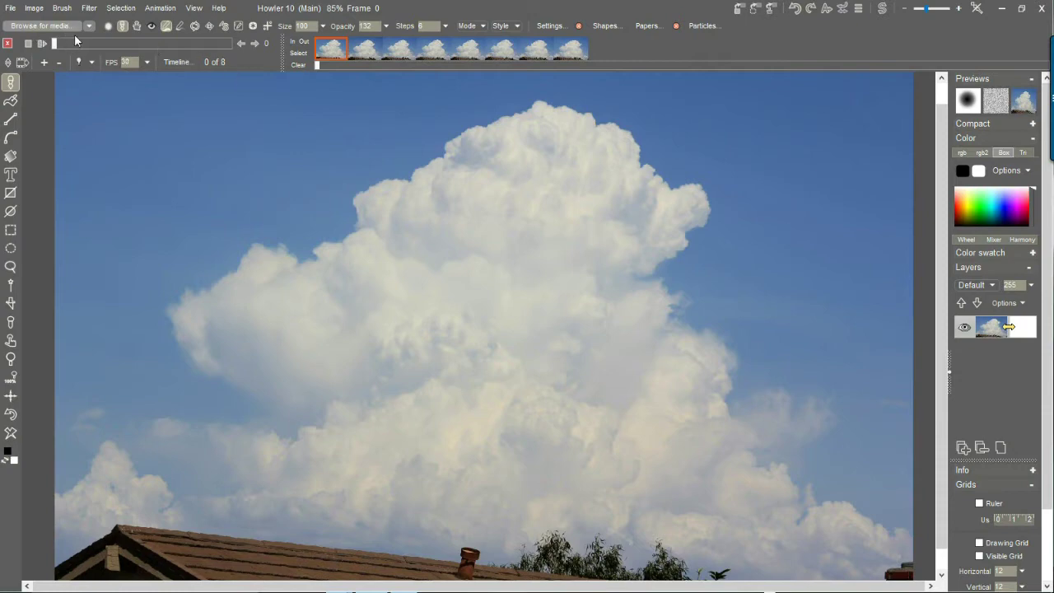
pyautogui.click(101, 43)
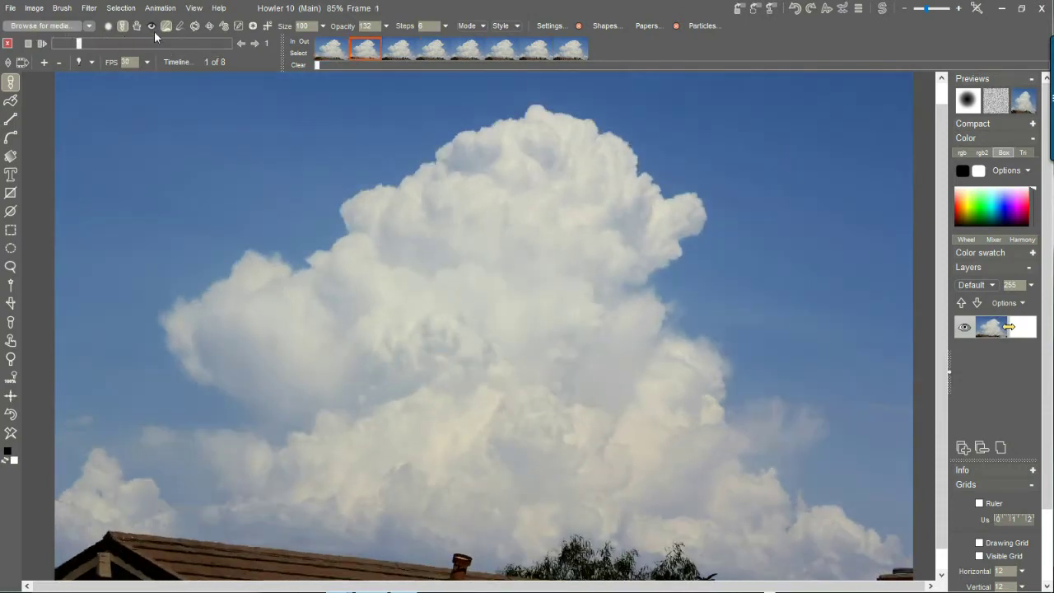
# Reload the eight selected PNG images from seq3test as a sequence, freeing the current animation.
pyautogui.click(159, 9)
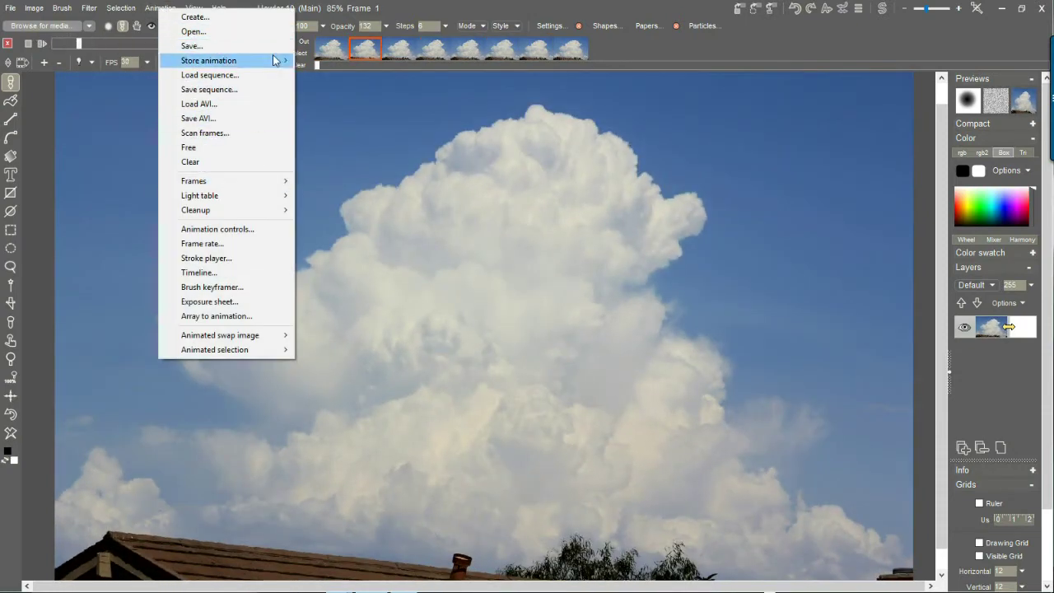
pyautogui.moveTo(275, 61)
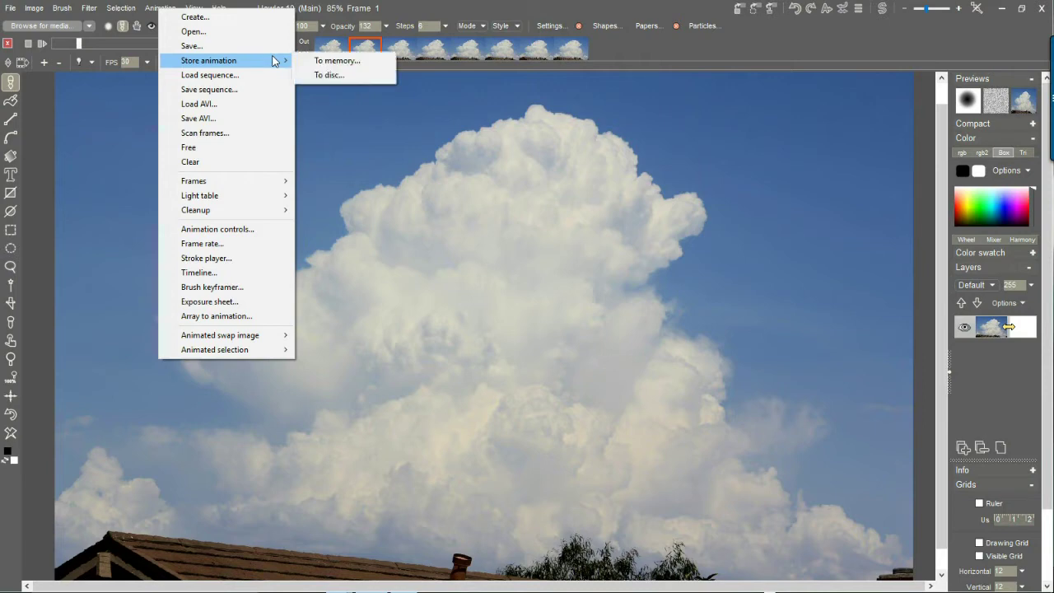
pyautogui.click(271, 11)
pyautogui.click(156, 9)
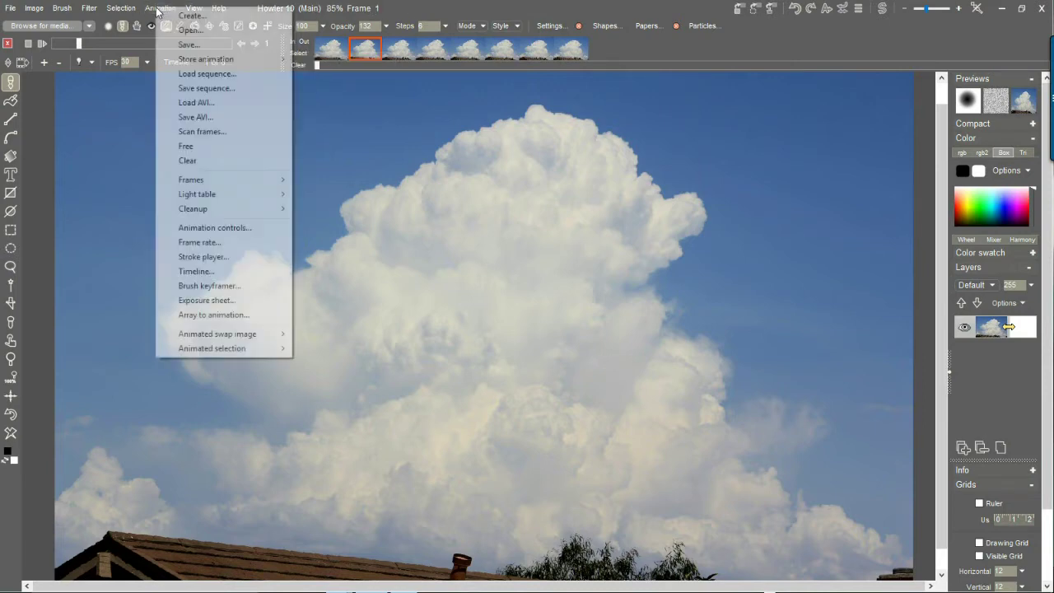
pyautogui.click(204, 73)
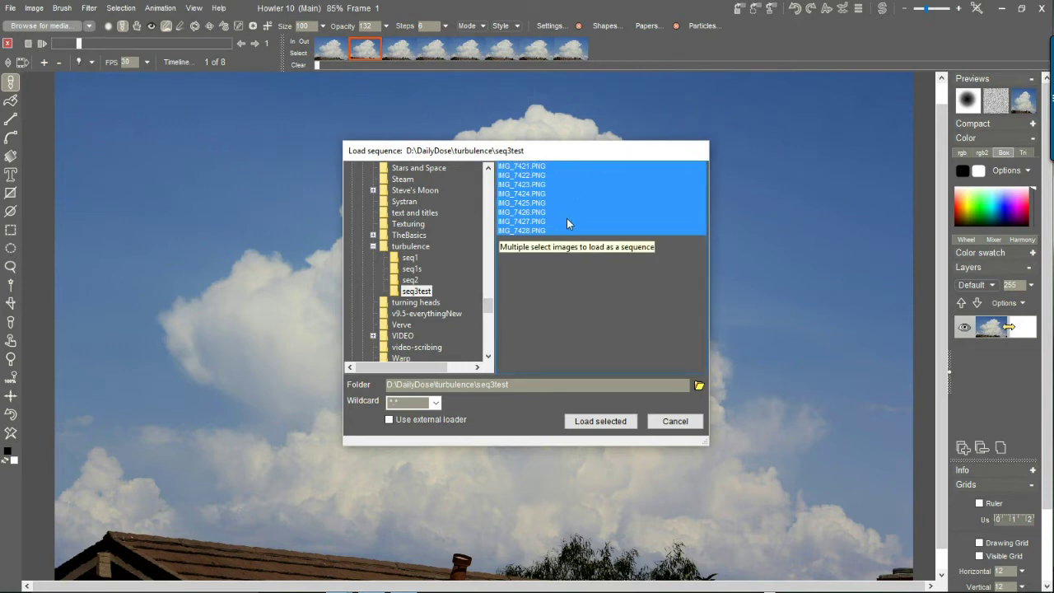
pyautogui.click(600, 421)
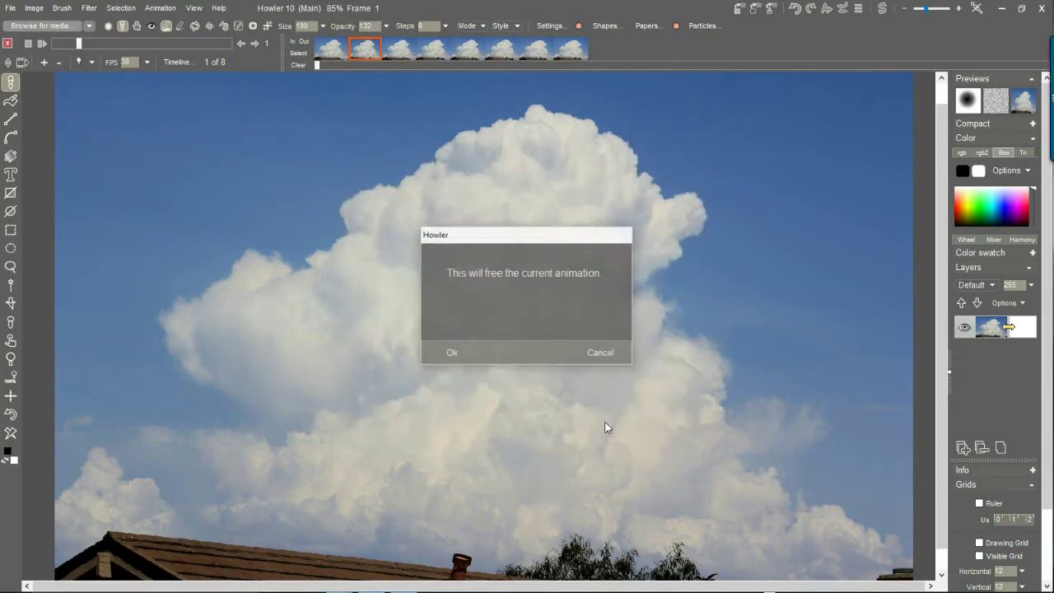
pyautogui.click(456, 355)
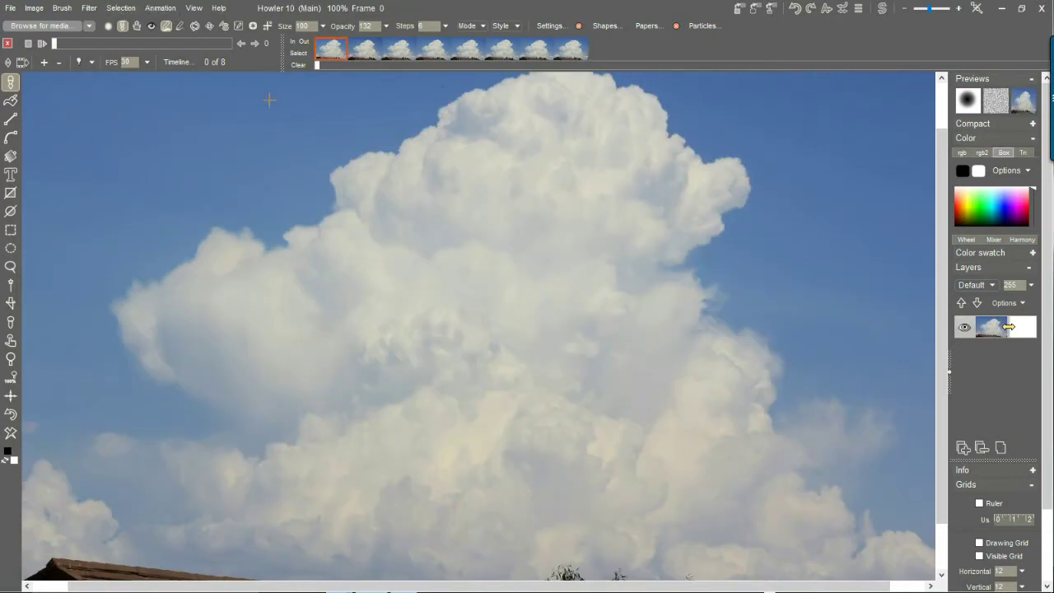
# Store the animation to memory and move its Anim thumbnail window up over the upper edge of the canvas.
pyautogui.click(161, 10)
pyautogui.moveTo(275, 59)
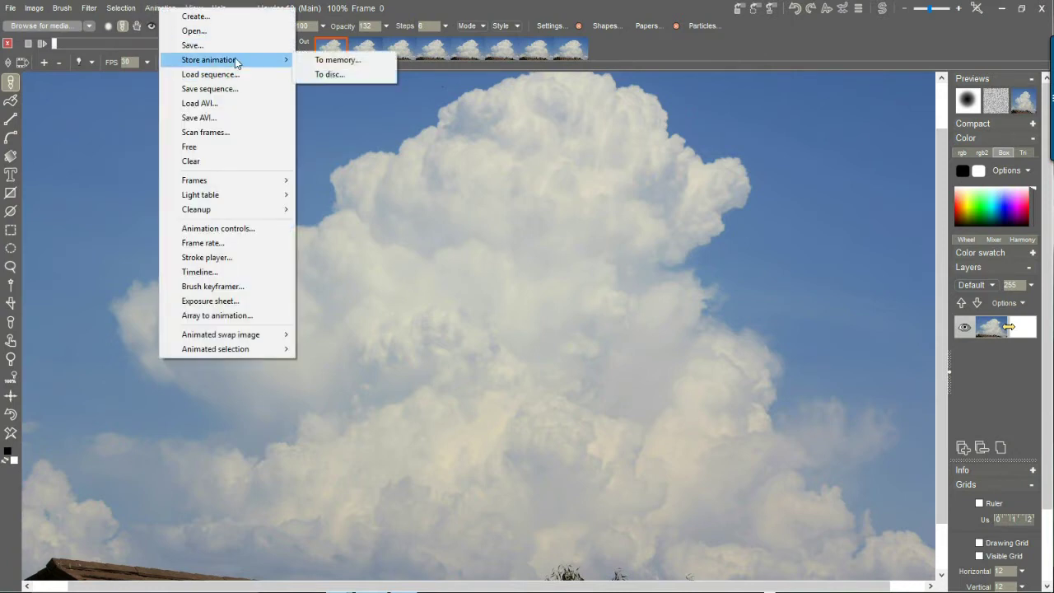
pyautogui.click(337, 66)
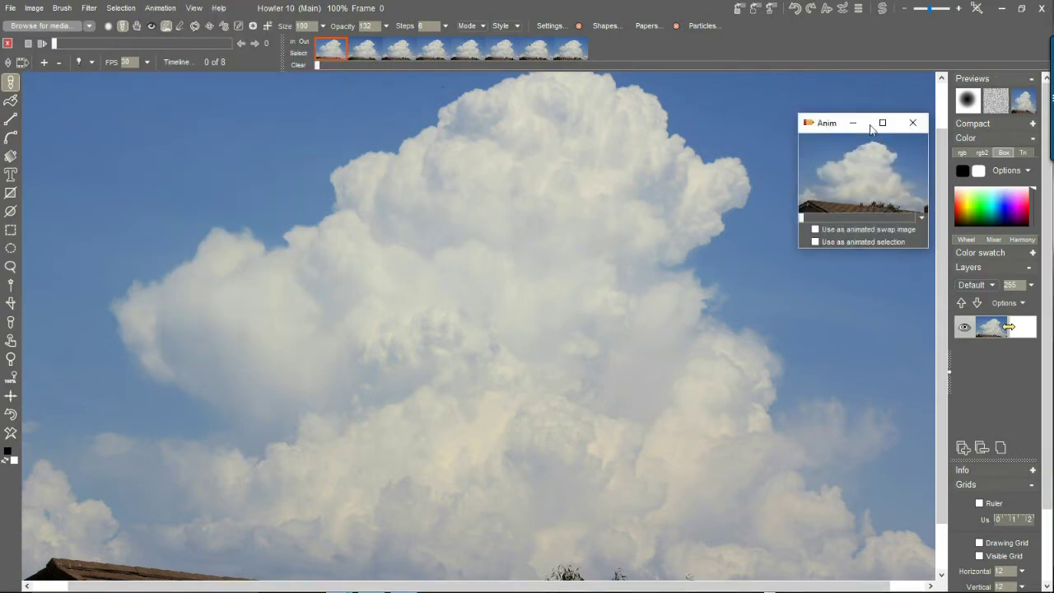
pyautogui.moveTo(828, 121); pyautogui.dragTo(753, 59)
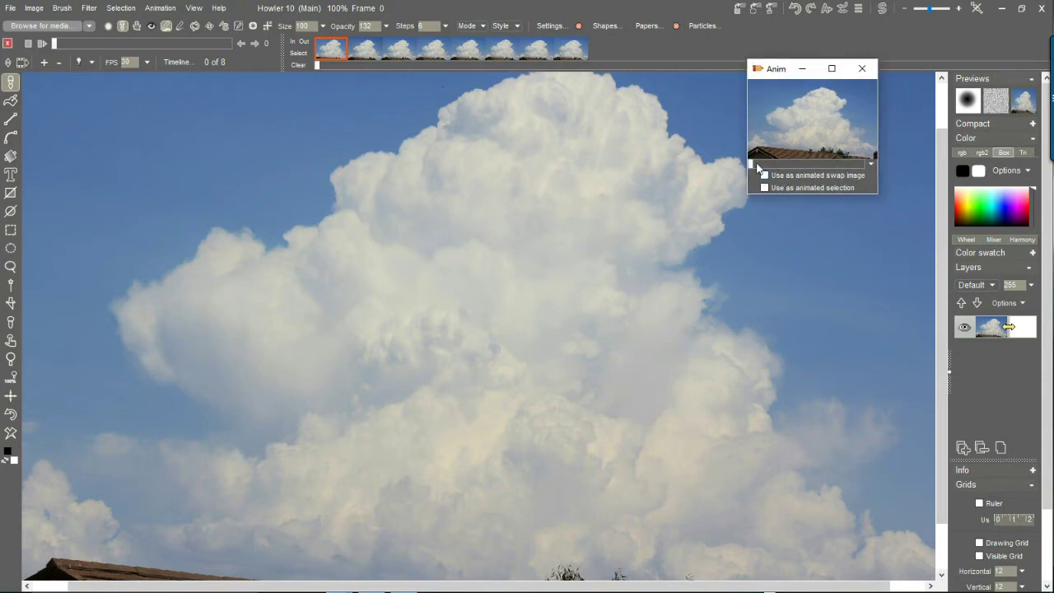
# Scribble black strokes on the first and third frames and remove two frames from the animation.
pyautogui.moveTo(573, 159)
pyautogui.mouseDown()
pyautogui.moveTo(843, 430)
pyautogui.moveTo(571, 365)
pyautogui.moveTo(547, 247)
pyautogui.moveTo(365, 377)
pyautogui.moveTo(347, 198)
pyautogui.mouseUp()
pyautogui.click(413, 51)
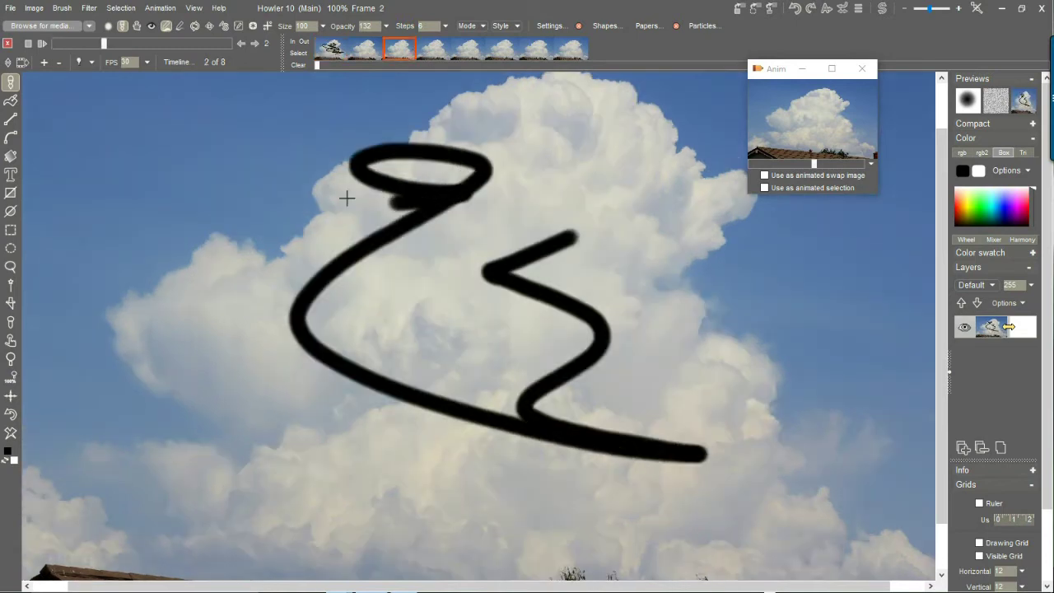
pyautogui.click(57, 62)
pyautogui.click(57, 63)
pyautogui.moveTo(582, 439); pyautogui.dragTo(671, 451)
pyautogui.moveTo(548, 208); pyautogui.dragTo(595, 354)
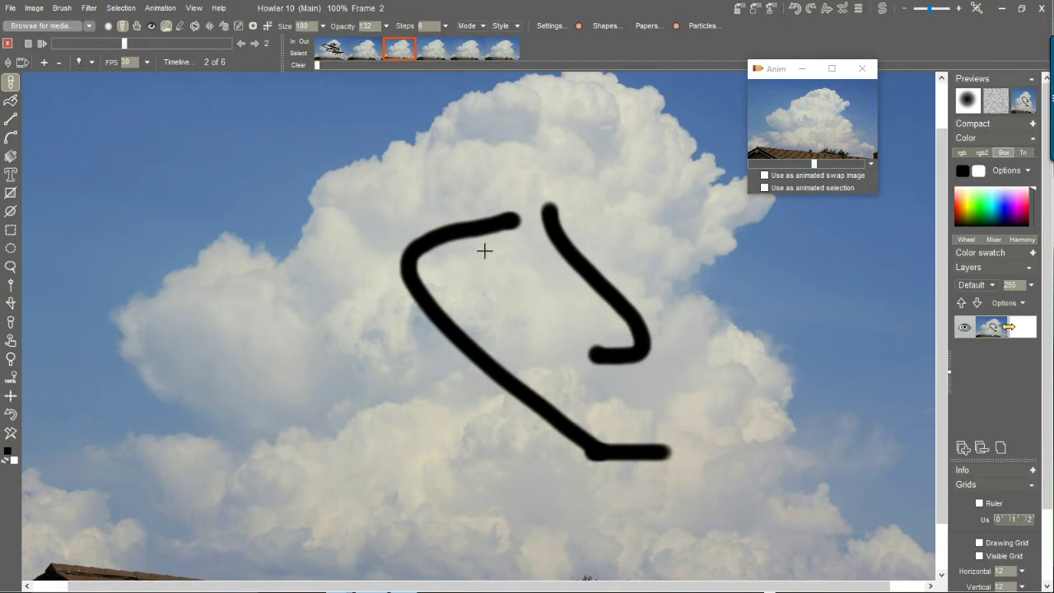
# Restore the animation stored in memory over the edited one and move its Anim thumbnail window up beside the canvas.
pyautogui.click(804, 117)
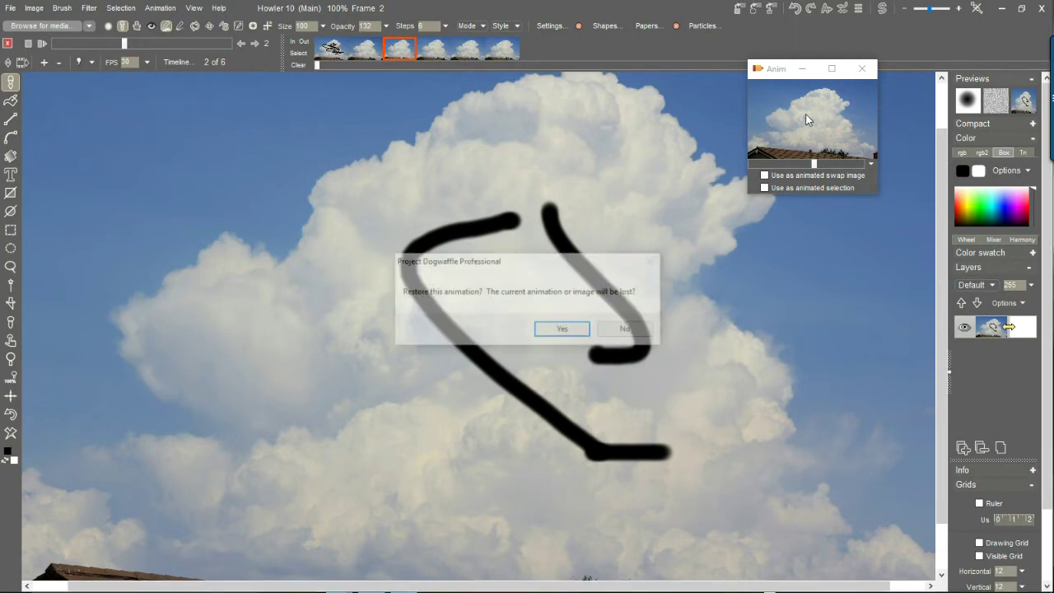
pyautogui.click(549, 333)
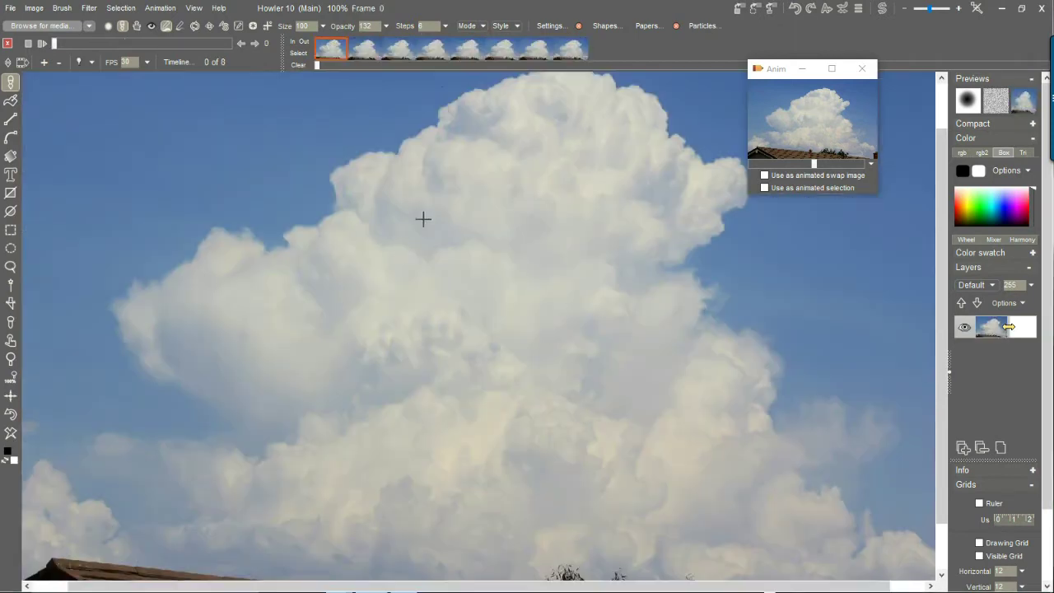
pyautogui.moveTo(770, 71); pyautogui.dragTo(877, 36)
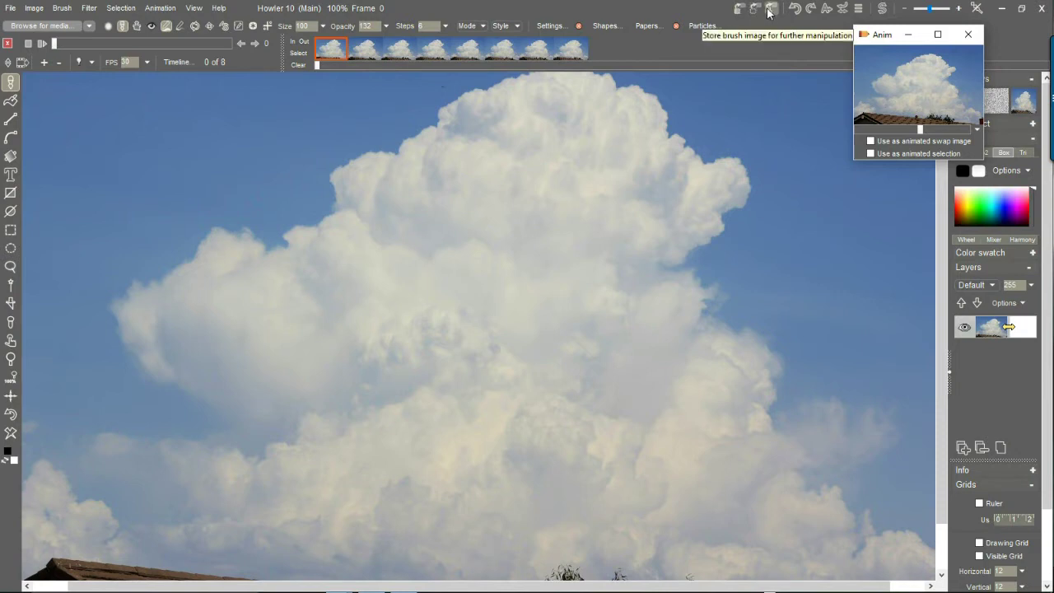
# Store the animation to disc, close its DWA thumbnail window, and shift the Anim thumbnail window slightly.
pyautogui.click(160, 7)
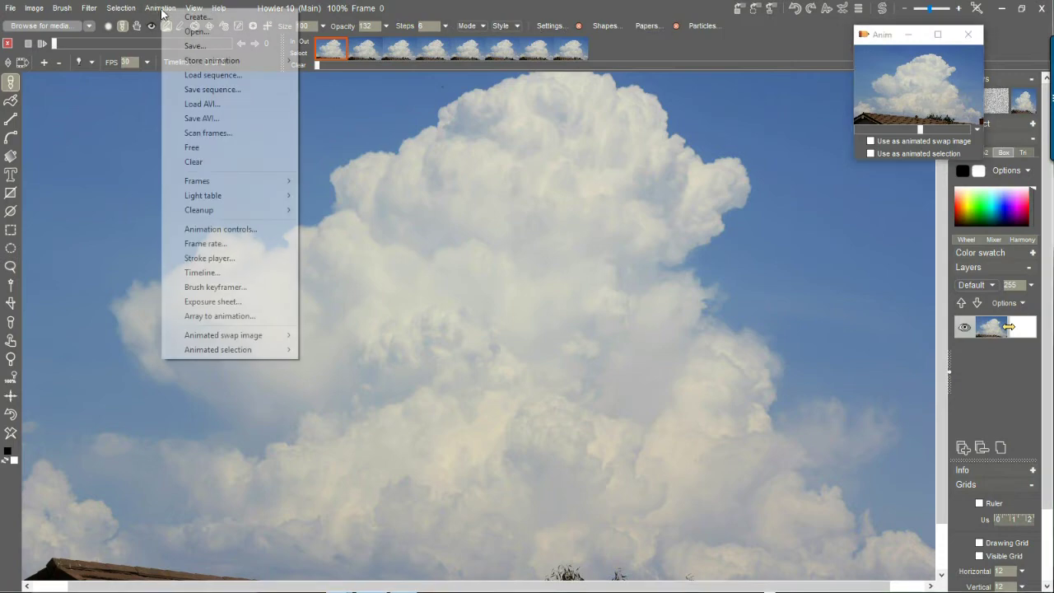
pyautogui.moveTo(265, 65)
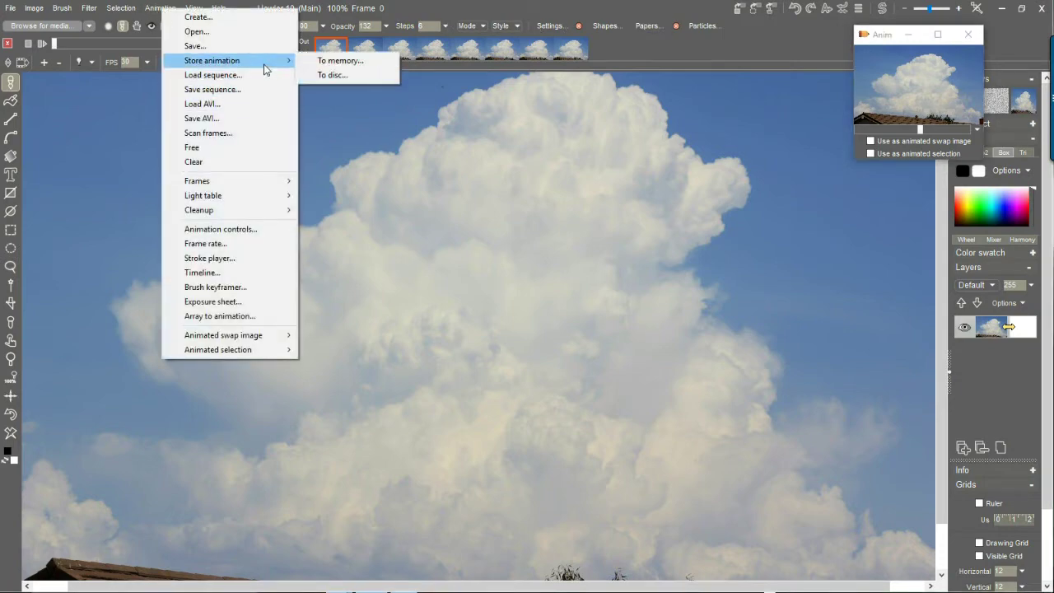
pyautogui.click(353, 76)
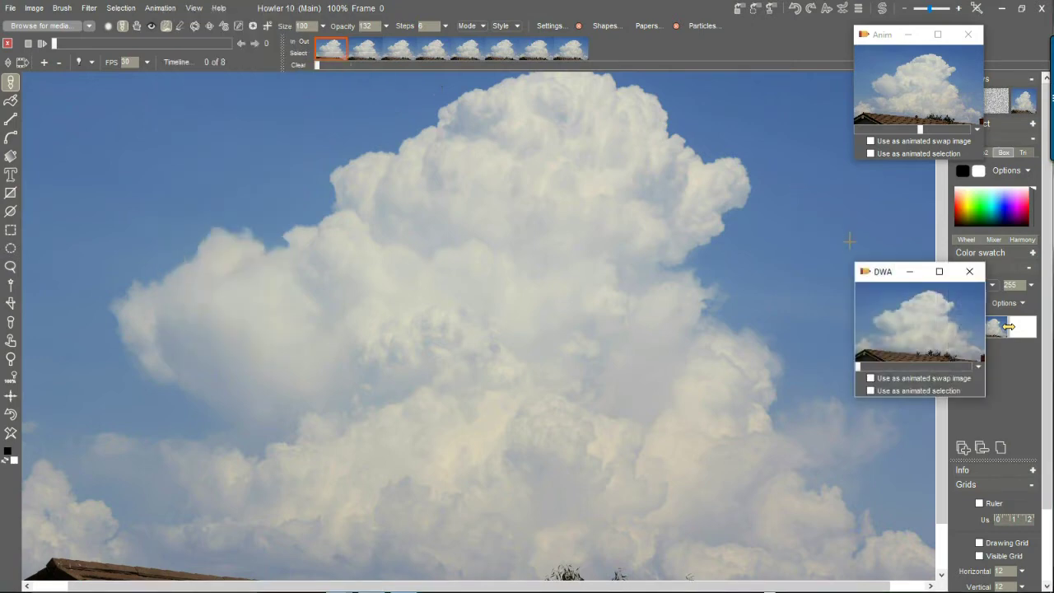
pyautogui.moveTo(883, 278); pyautogui.dragTo(894, 202)
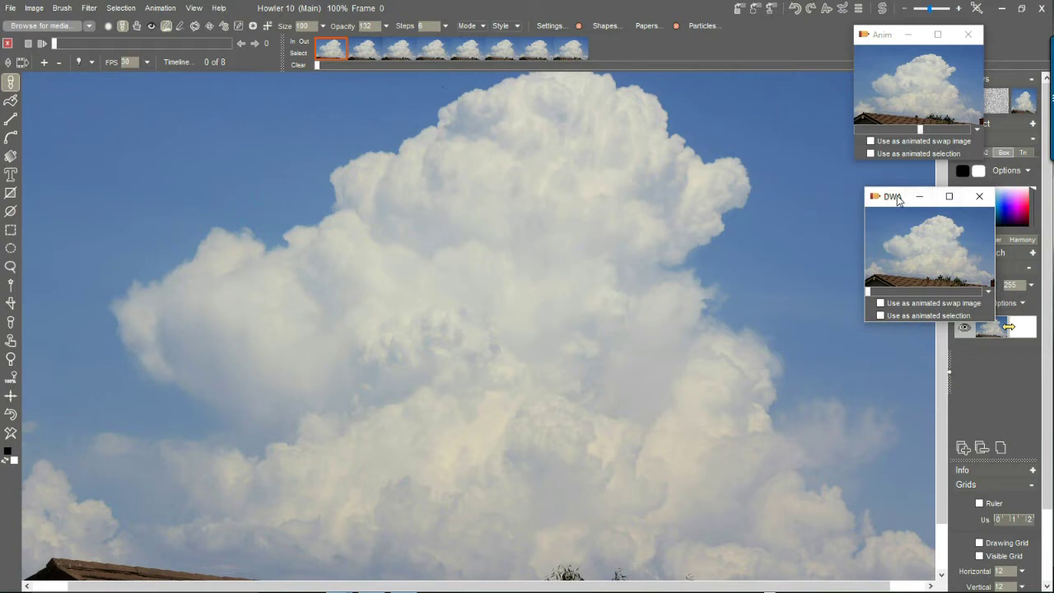
pyautogui.click(980, 196)
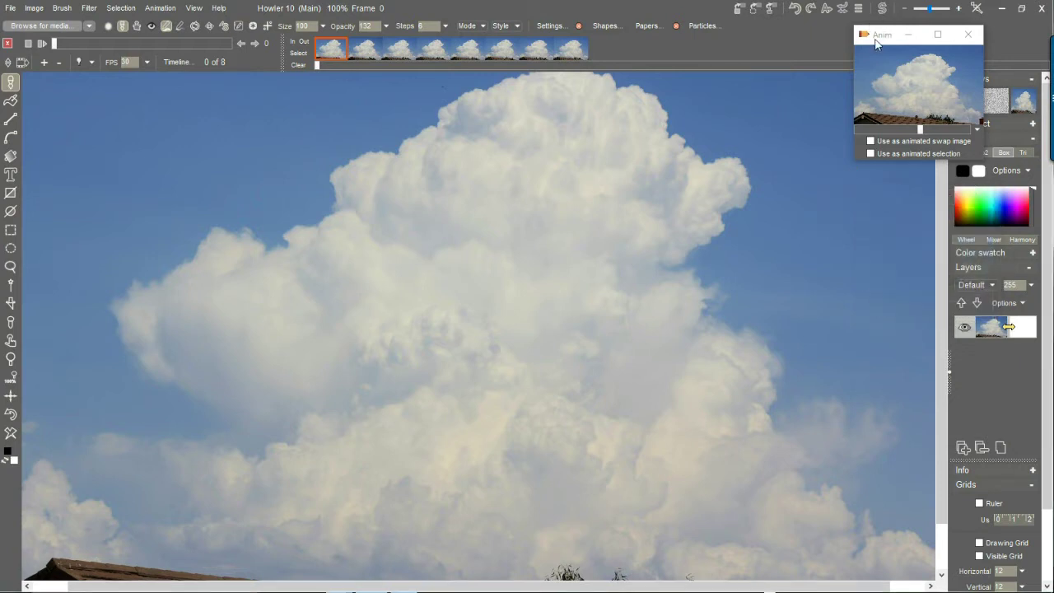
pyautogui.moveTo(882, 40)
pyautogui.mouseDown()
pyautogui.moveTo(903, 187)
pyautogui.moveTo(897, 53)
pyautogui.moveTo(886, 53)
pyautogui.moveTo(896, 52)
pyautogui.mouseUp()
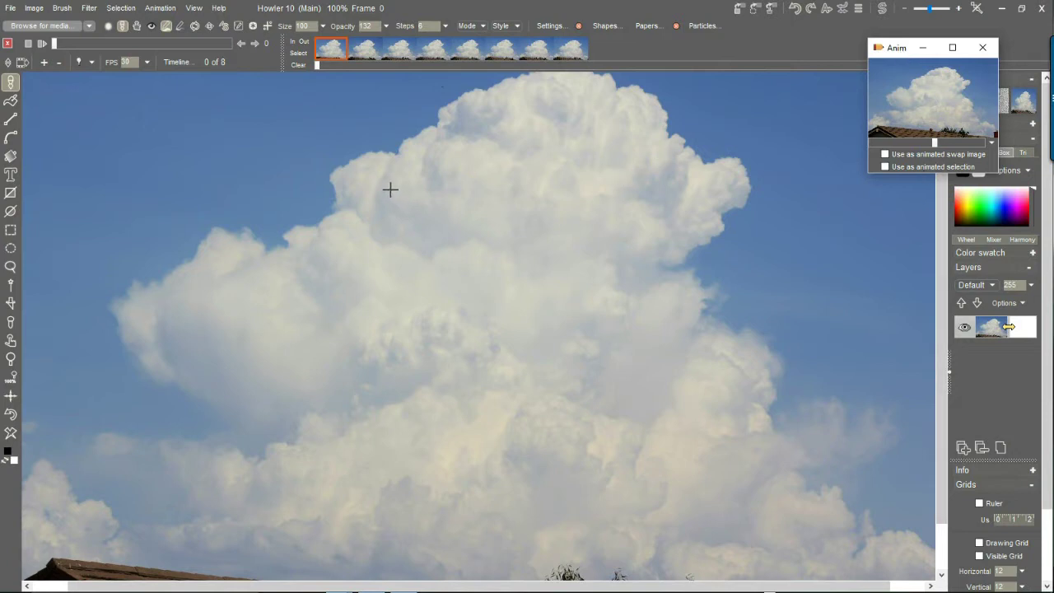
# Play the animation and examine the frame-to-frame camera shake around the clouds and the roof's vent pipe.
pyautogui.scroll(-2, 307, 212)
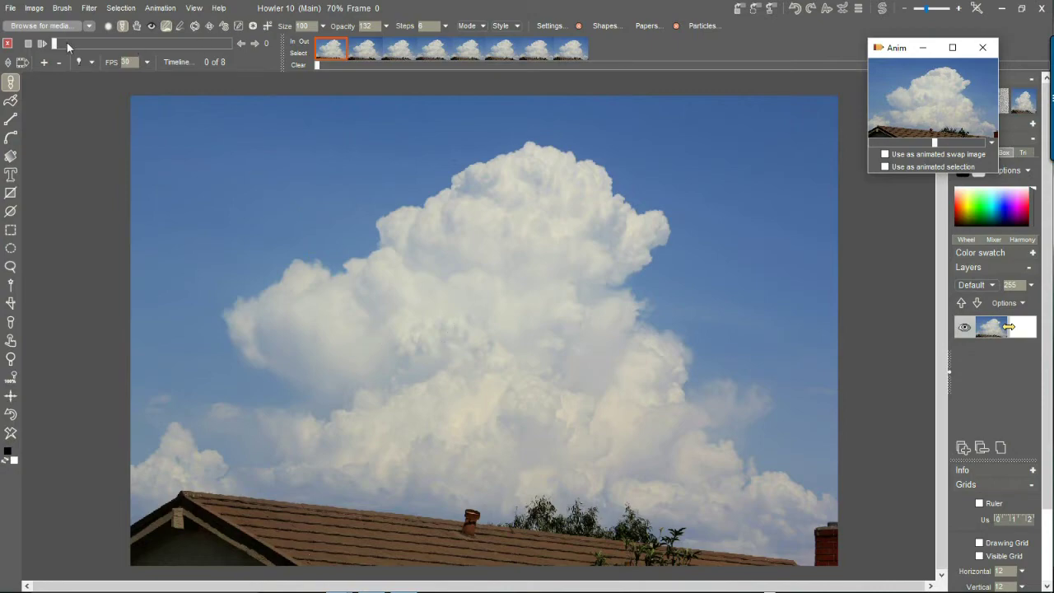
pyautogui.click(41, 45)
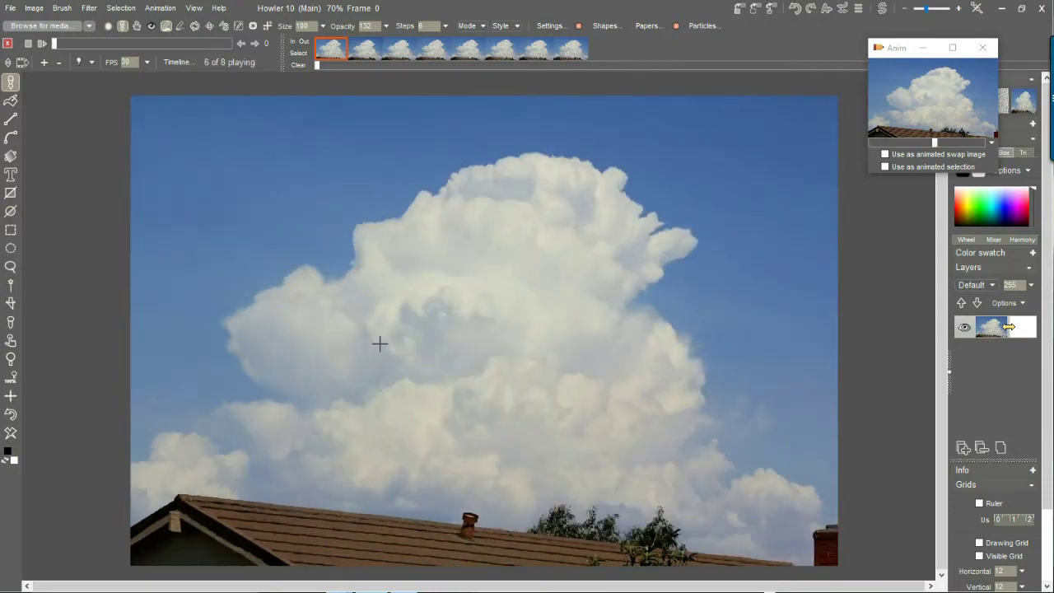
pyautogui.moveTo(412, 322); pyautogui.dragTo(453, 357)
pyautogui.scroll(5, 576, 360)
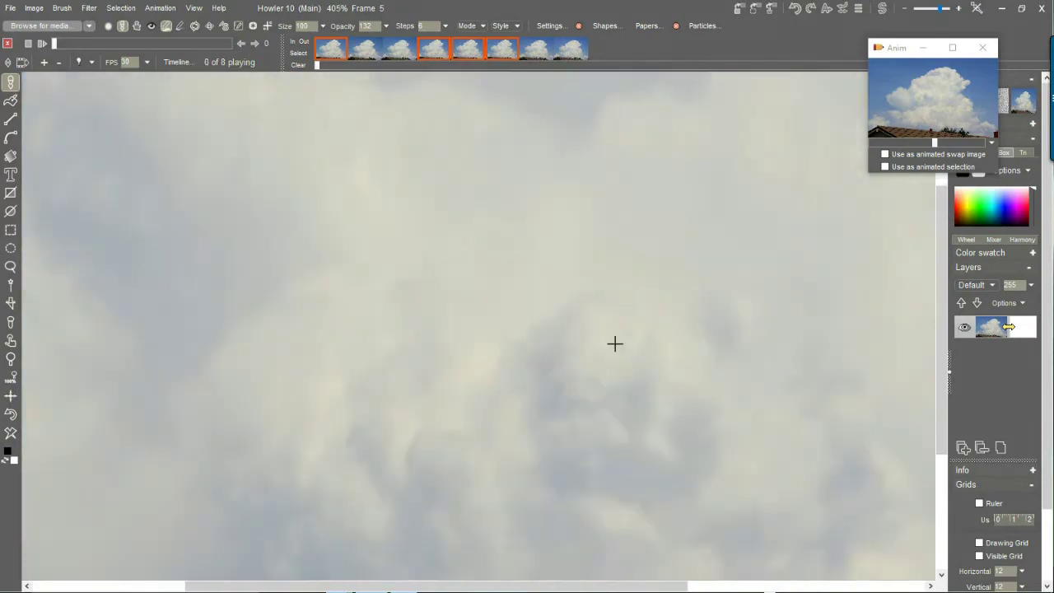
pyautogui.scroll(-3, 546, 358)
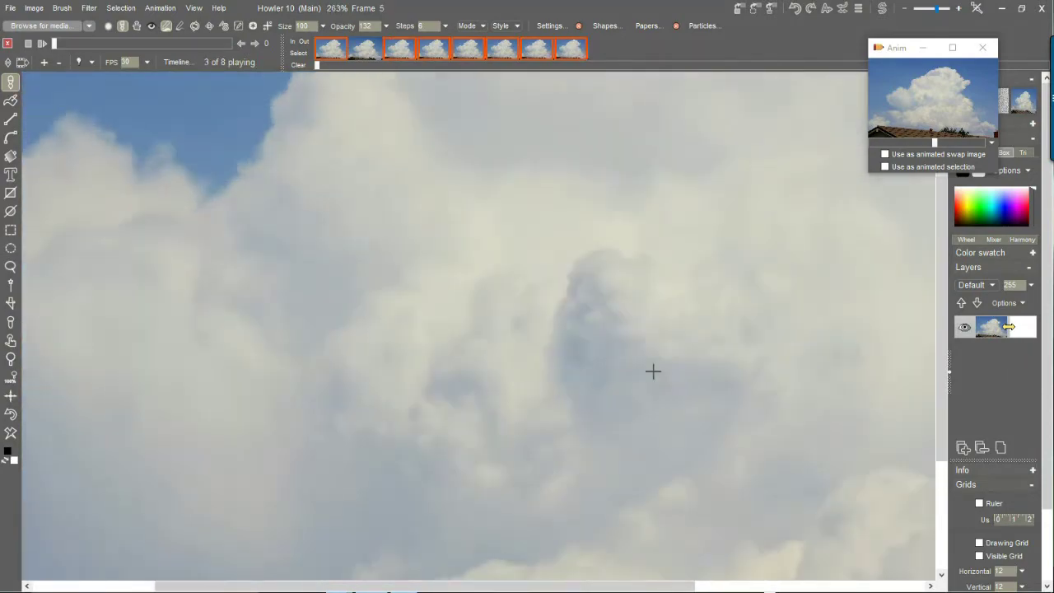
pyautogui.scroll(2, 494, 272)
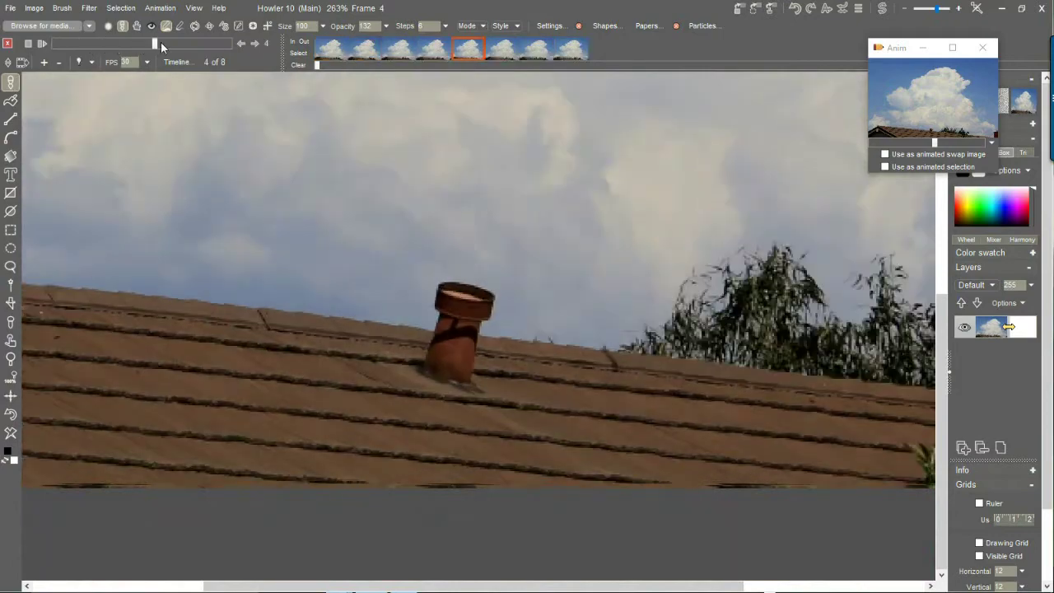
pyautogui.click(42, 43)
pyautogui.moveTo(96, 43); pyautogui.dragTo(165, 40)
# Open the animated Stabilize filter and place its dialog clear of the roof's vent pipe.
pyautogui.click(89, 9)
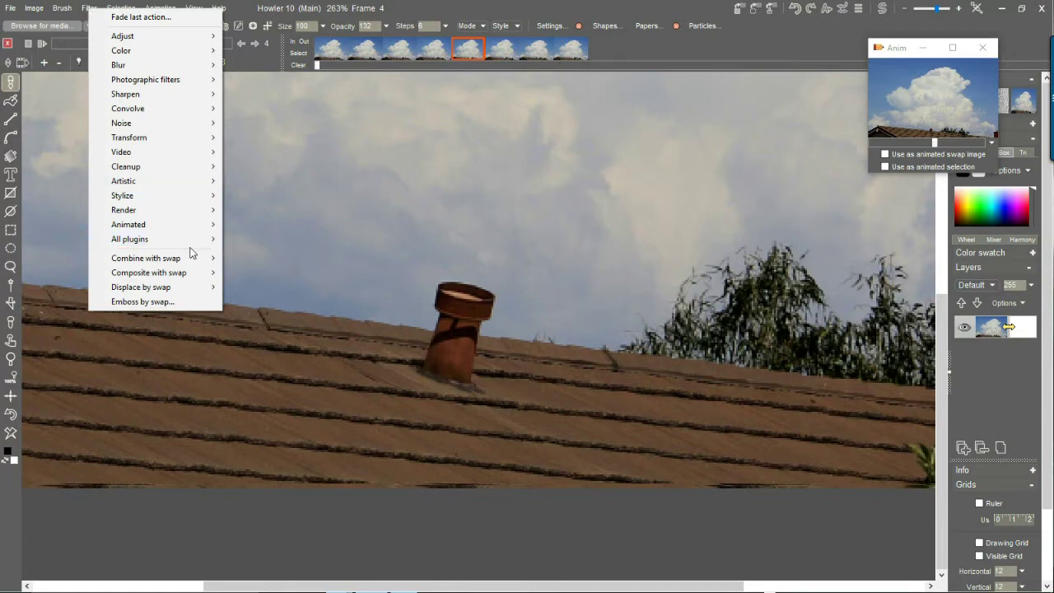
pyautogui.moveTo(152, 232)
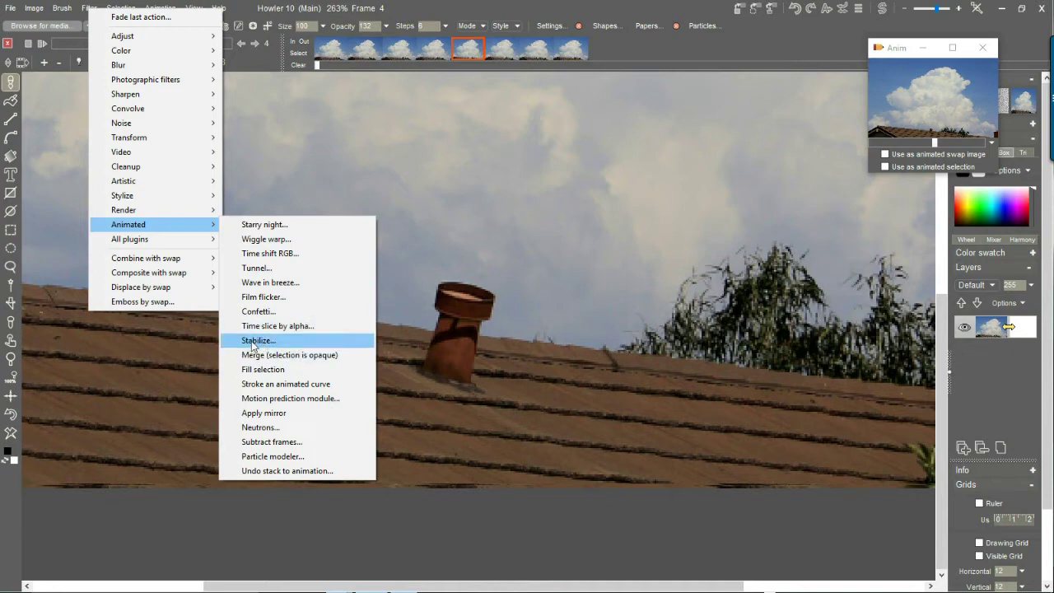
pyautogui.click(252, 341)
pyautogui.moveTo(534, 160); pyautogui.dragTo(175, 127)
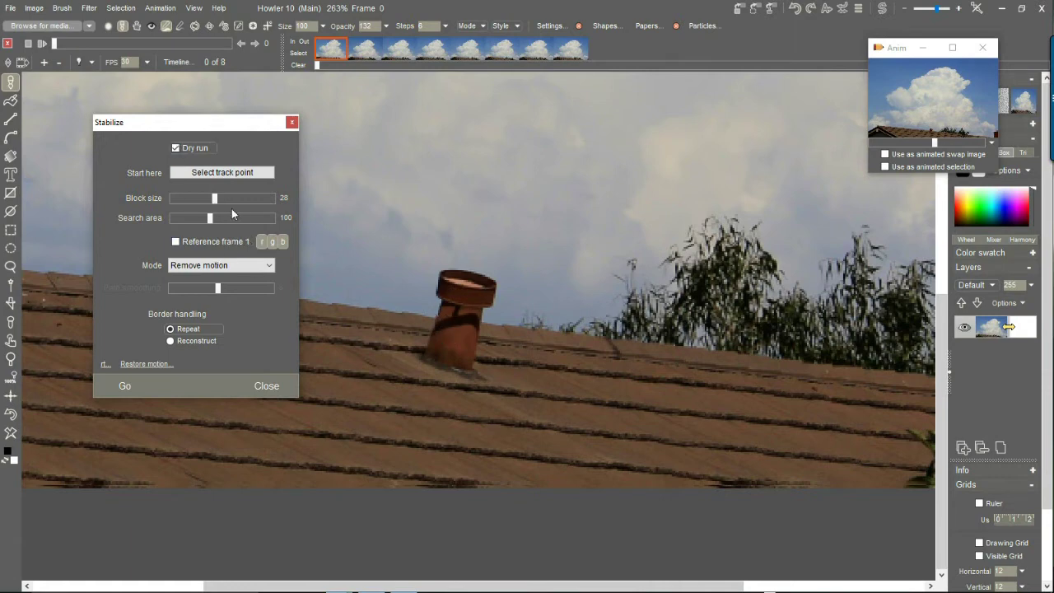
# Compare the vent pipe's position across the first frames and set the track point on its left edge in frame 0.
pyautogui.click(197, 173)
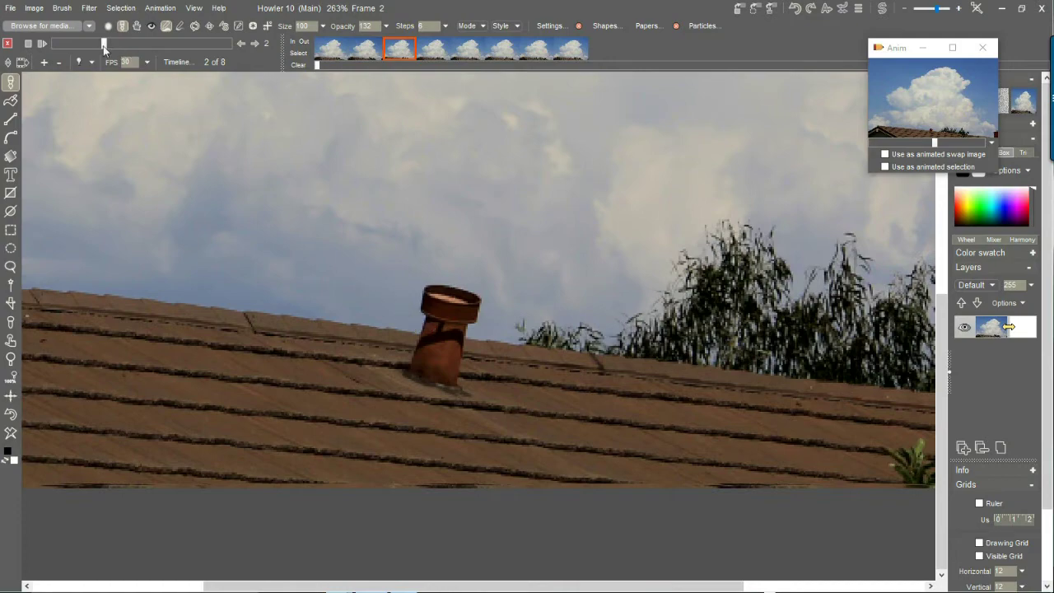
pyautogui.moveTo(110, 50)
pyautogui.mouseDown()
pyautogui.moveTo(79, 46)
pyautogui.moveTo(180, 44)
pyautogui.moveTo(38, 43)
pyautogui.moveTo(104, 43)
pyautogui.mouseUp()
pyautogui.click(83, 45)
pyautogui.moveTo(98, 48)
pyautogui.mouseDown()
pyautogui.moveTo(123, 44)
pyautogui.moveTo(62, 46)
pyautogui.moveTo(99, 48)
pyautogui.moveTo(89, 48)
pyautogui.mouseUp()
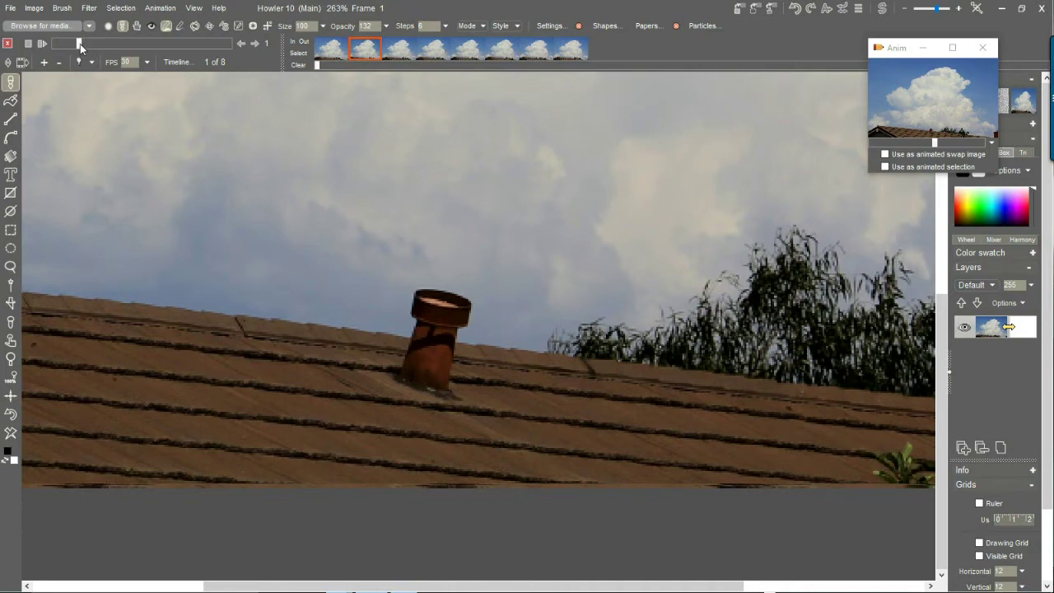
pyautogui.moveTo(80, 48); pyautogui.dragTo(65, 52)
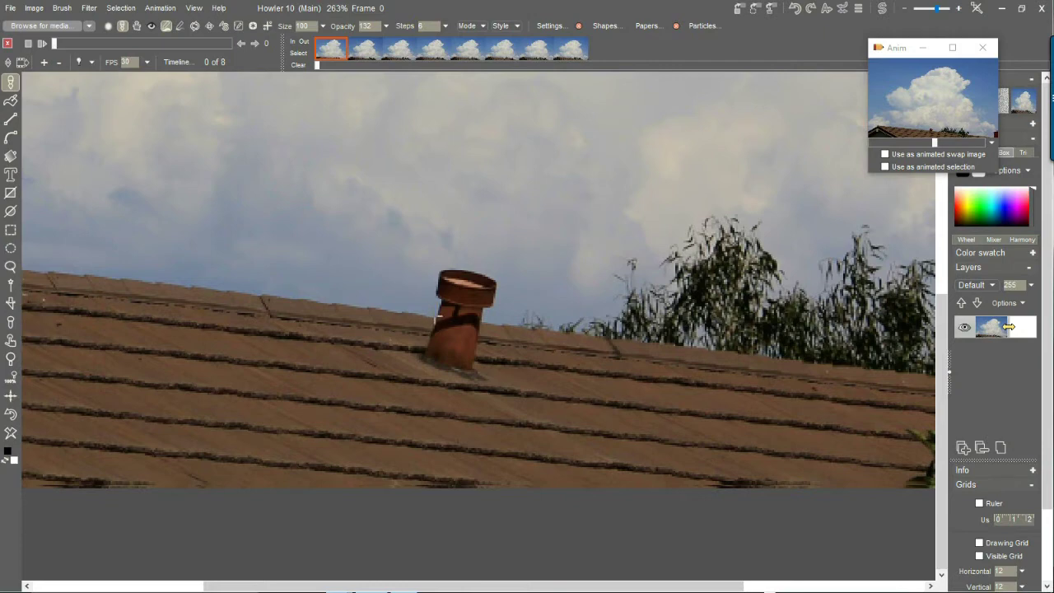
pyautogui.click(438, 318)
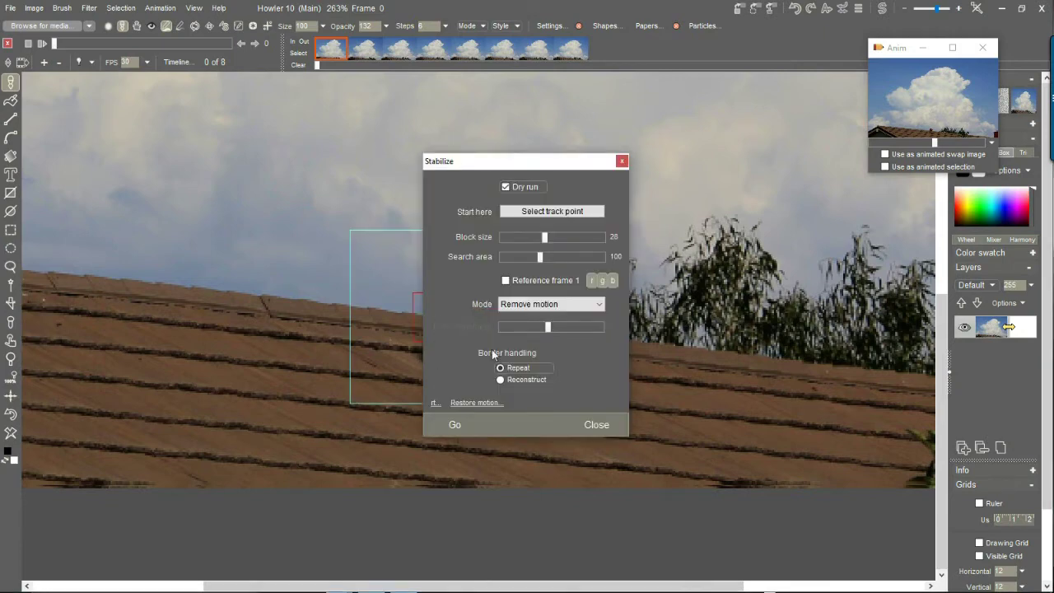
pyautogui.moveTo(492, 164); pyautogui.dragTo(123, 120)
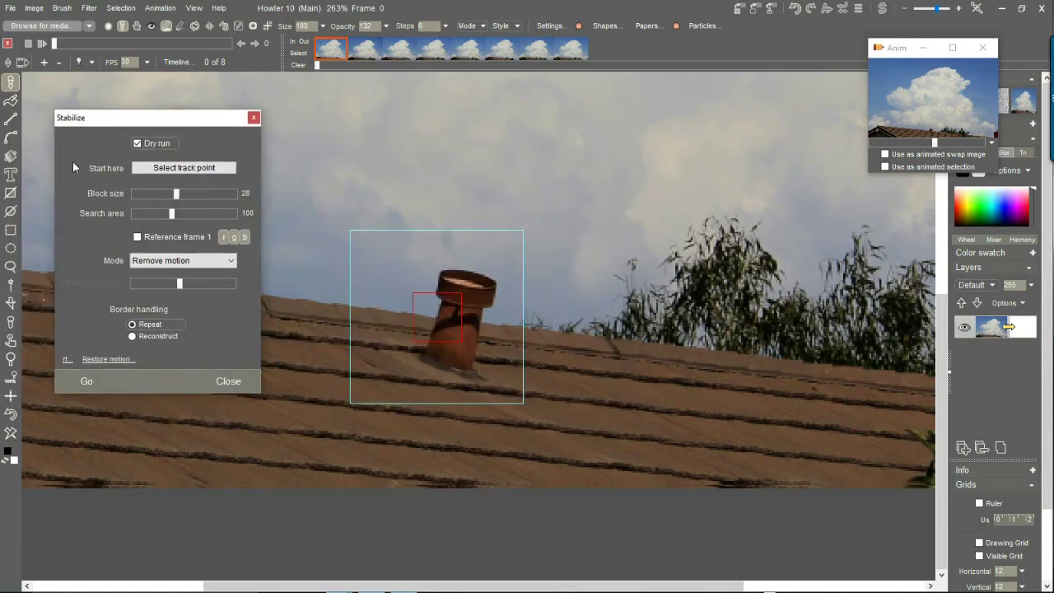
# Set the block size to 62 and search area to 181, and perform a dry run with Remove motion mode and Repeat border handling.
pyautogui.moveTo(178, 192); pyautogui.dragTo(162, 229)
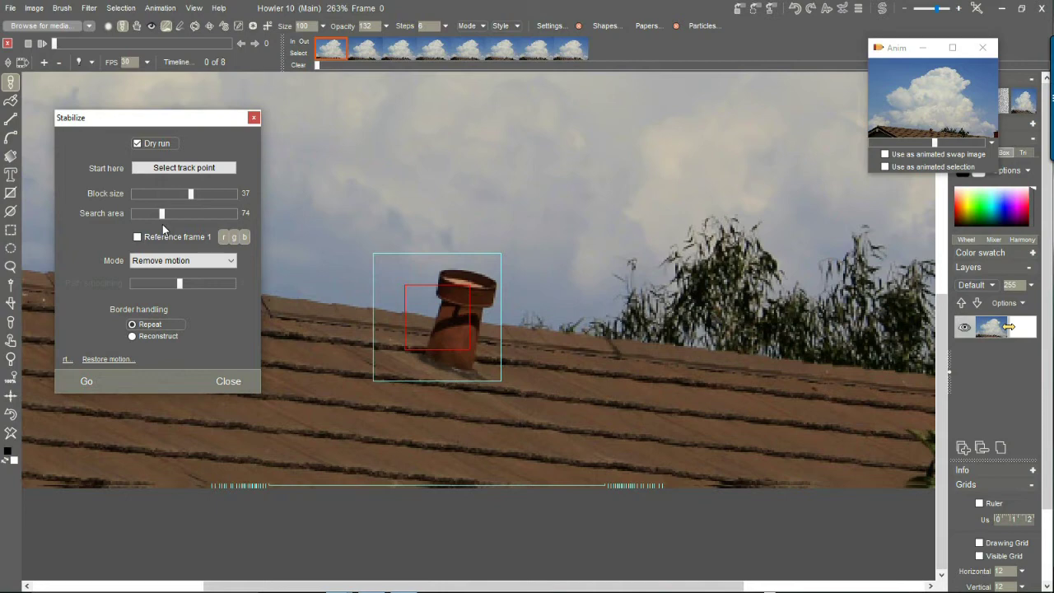
pyautogui.moveTo(162, 230); pyautogui.dragTo(204, 243)
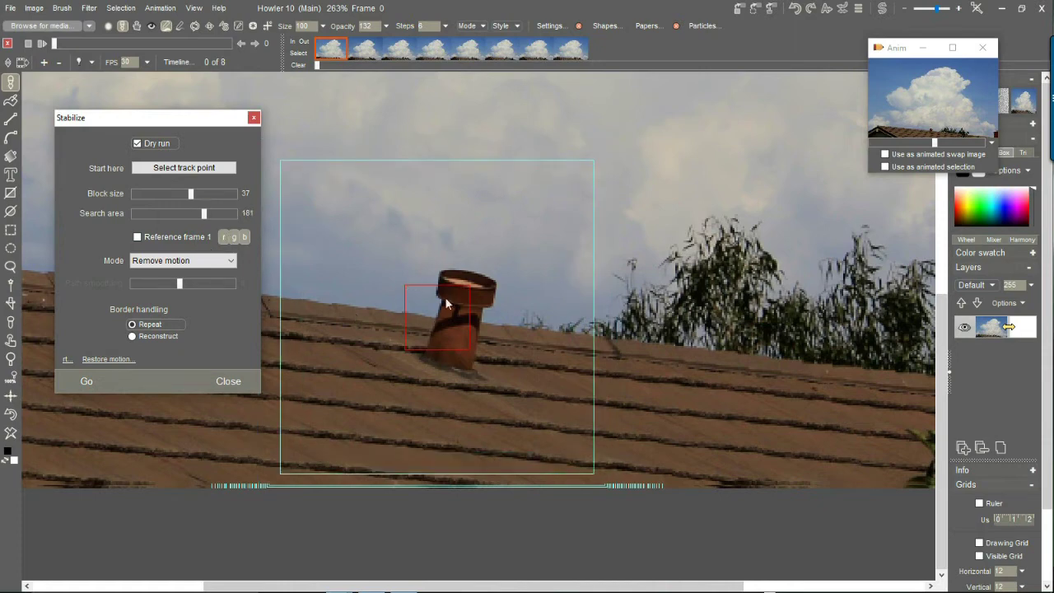
pyautogui.moveTo(192, 198); pyautogui.dragTo(231, 196)
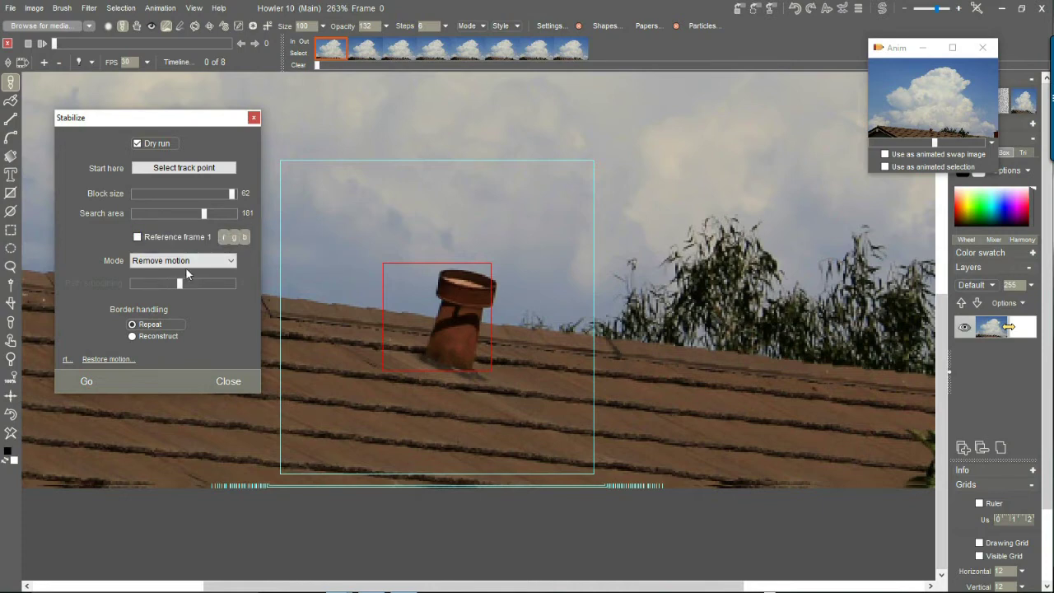
pyautogui.click(150, 260)
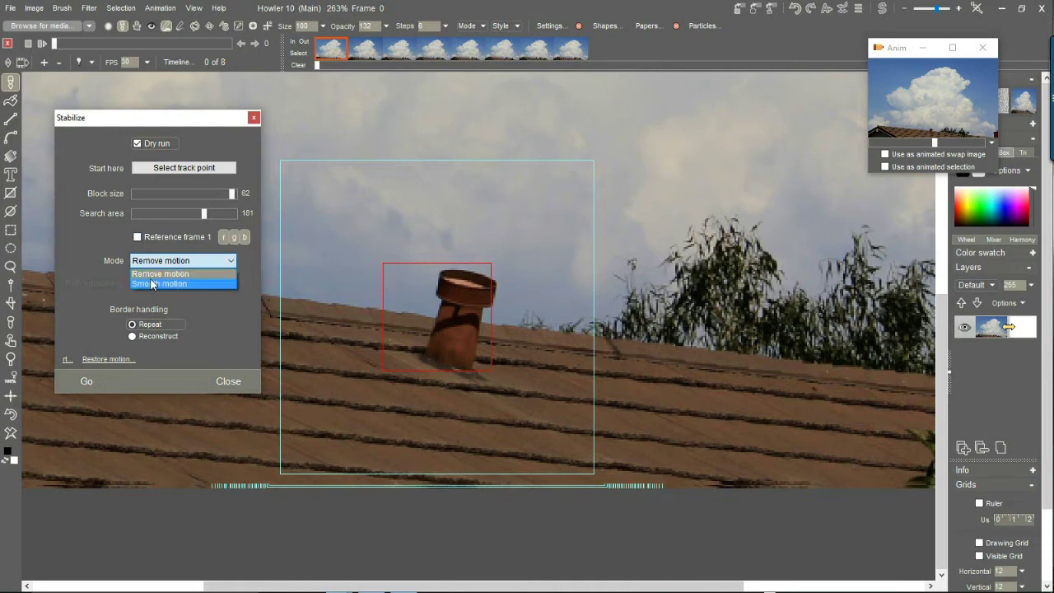
pyautogui.click(159, 263)
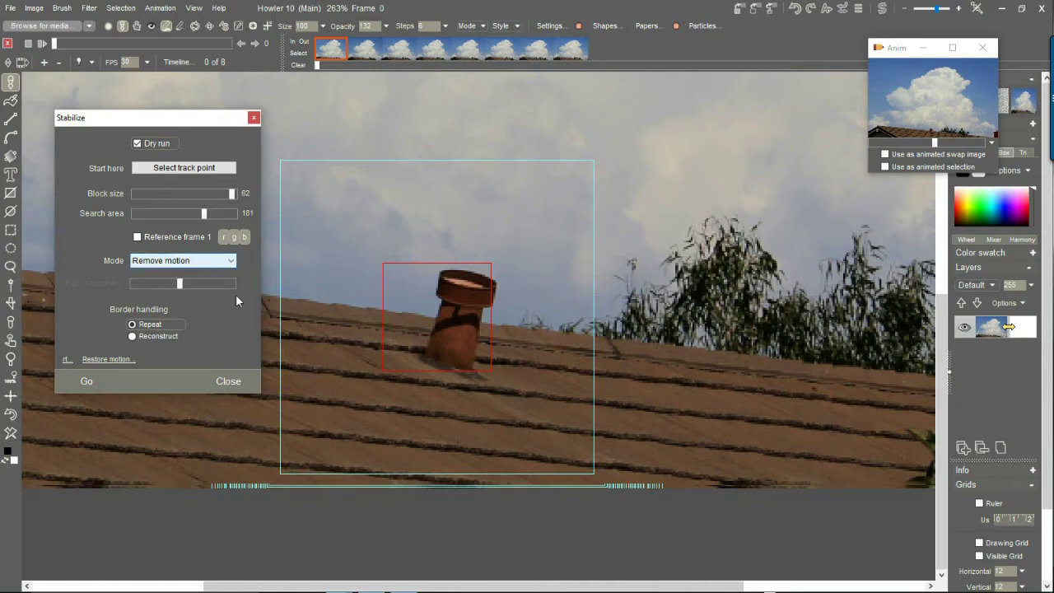
pyautogui.click(148, 326)
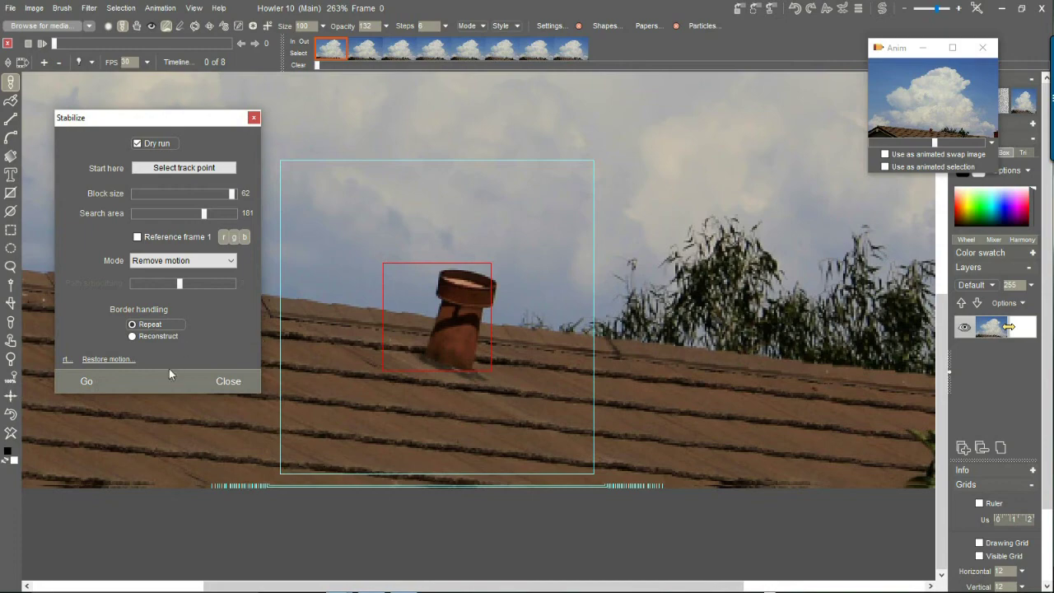
pyautogui.click(86, 381)
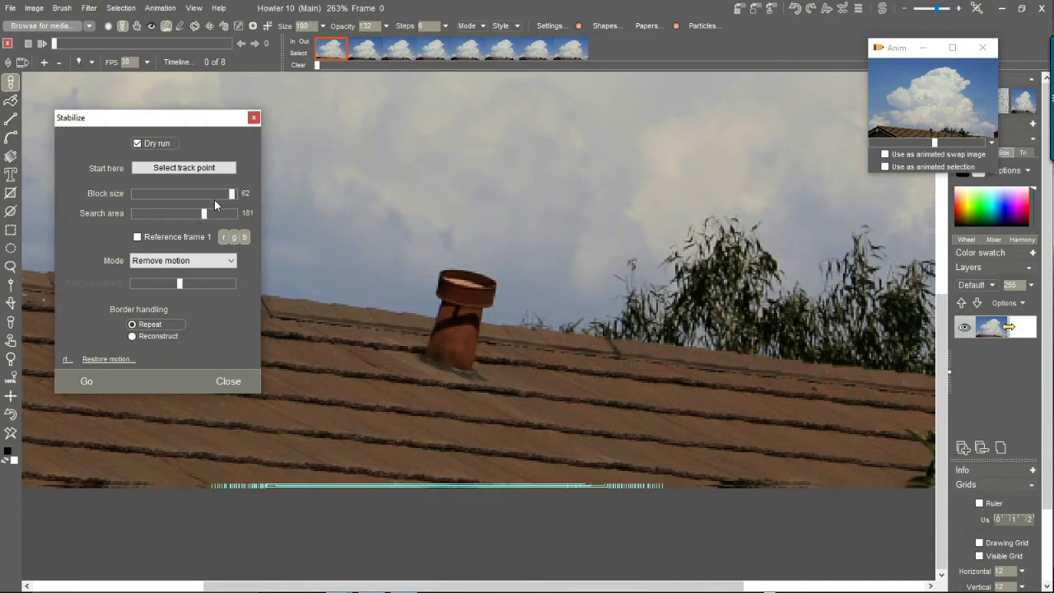
# Set the track point at the lower-left corner of the pipe's cap and perform a dry run with block size 14 and search area 32.
pyautogui.click(169, 168)
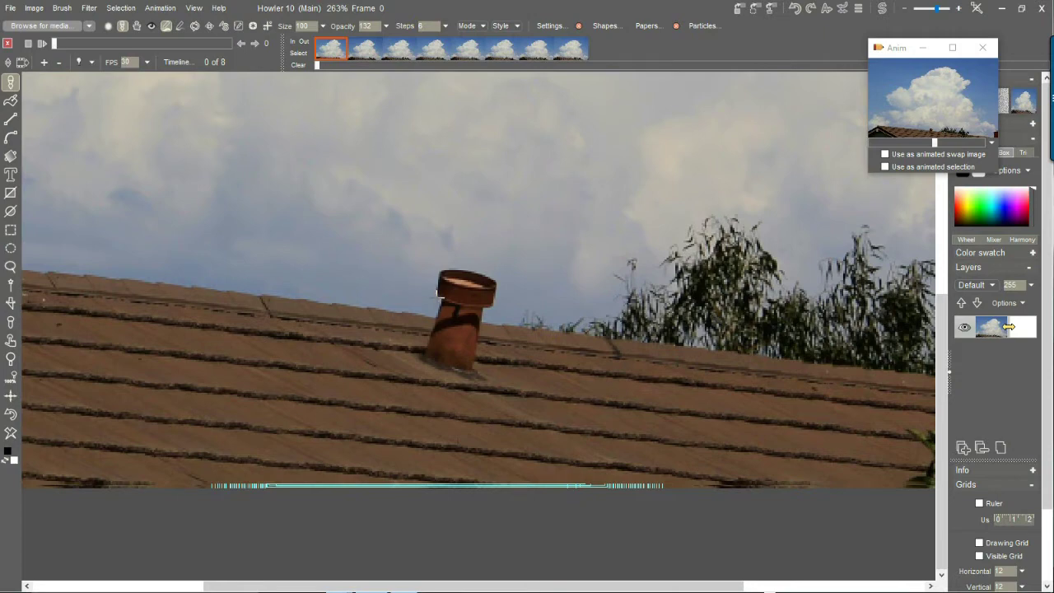
pyautogui.click(437, 295)
pyautogui.moveTo(489, 165); pyautogui.dragTo(70, 193)
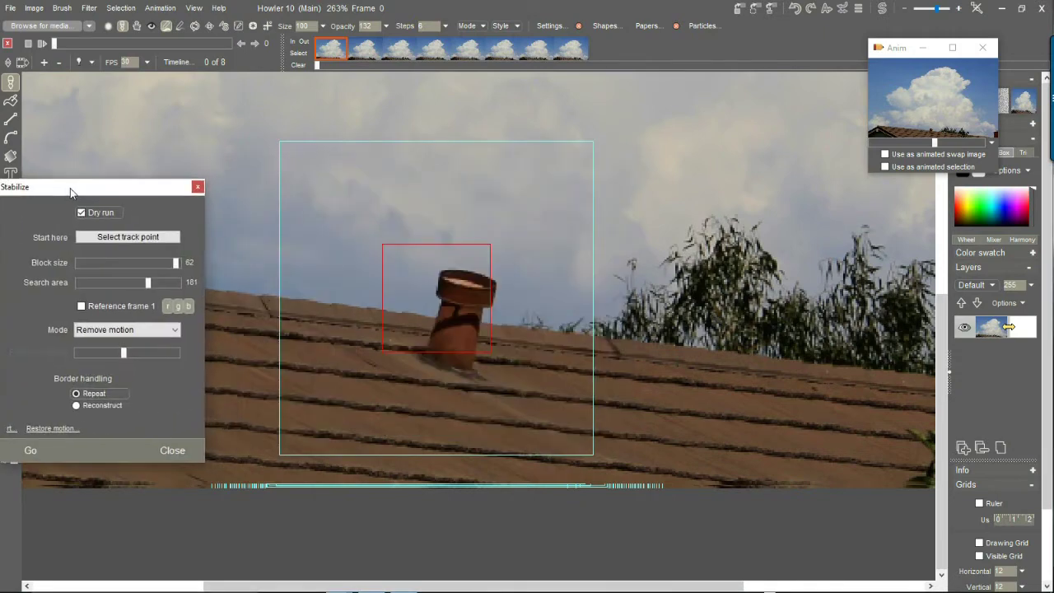
pyautogui.moveTo(133, 190); pyautogui.dragTo(202, 172)
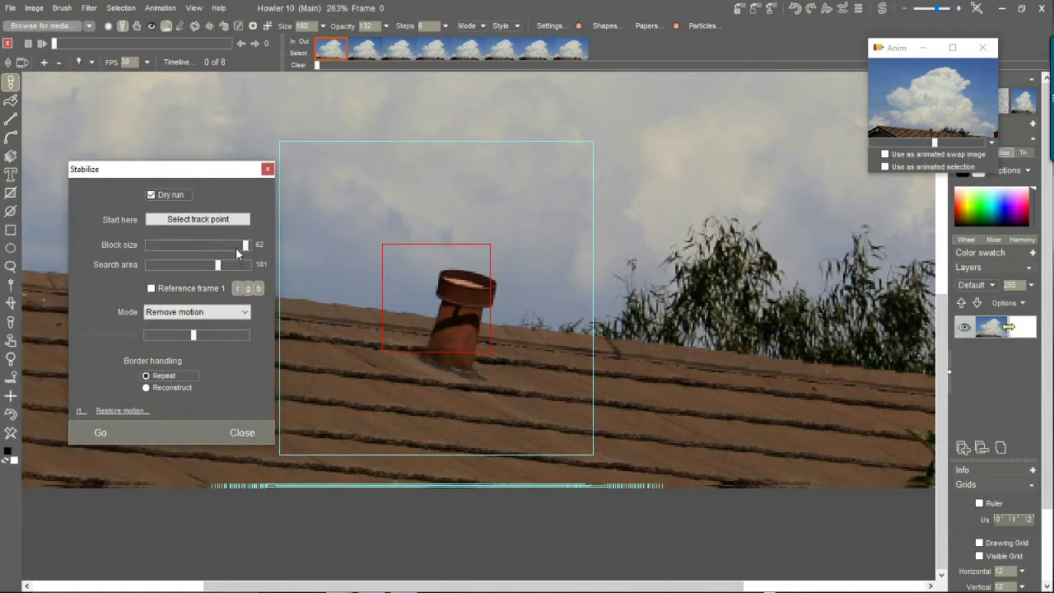
pyautogui.moveTo(240, 245); pyautogui.dragTo(161, 269)
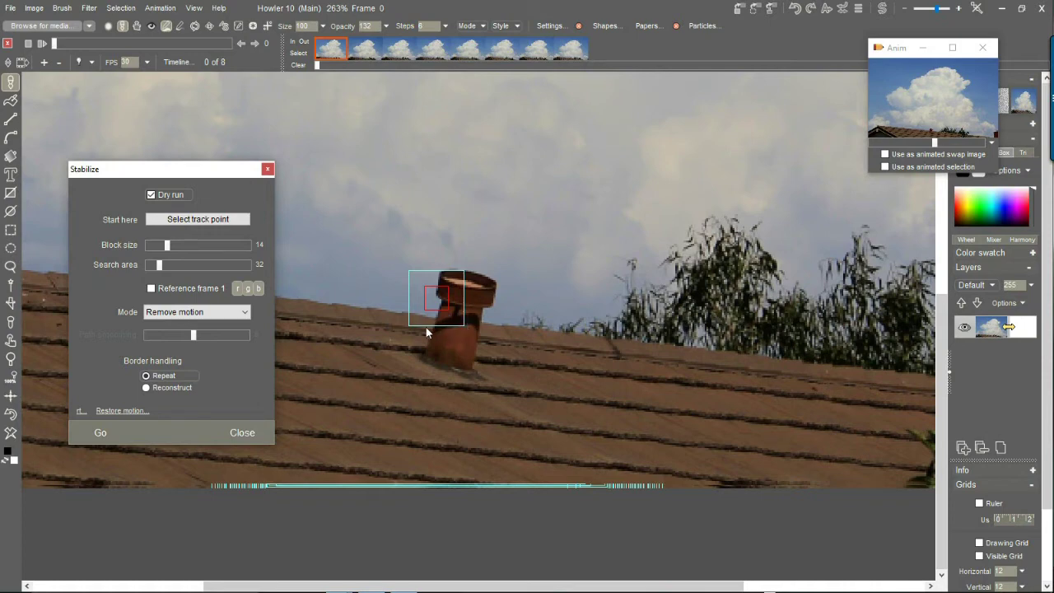
pyautogui.click(101, 433)
# Set a new track point on the left edge of the vent pipe, below its cap.
pyautogui.click(180, 224)
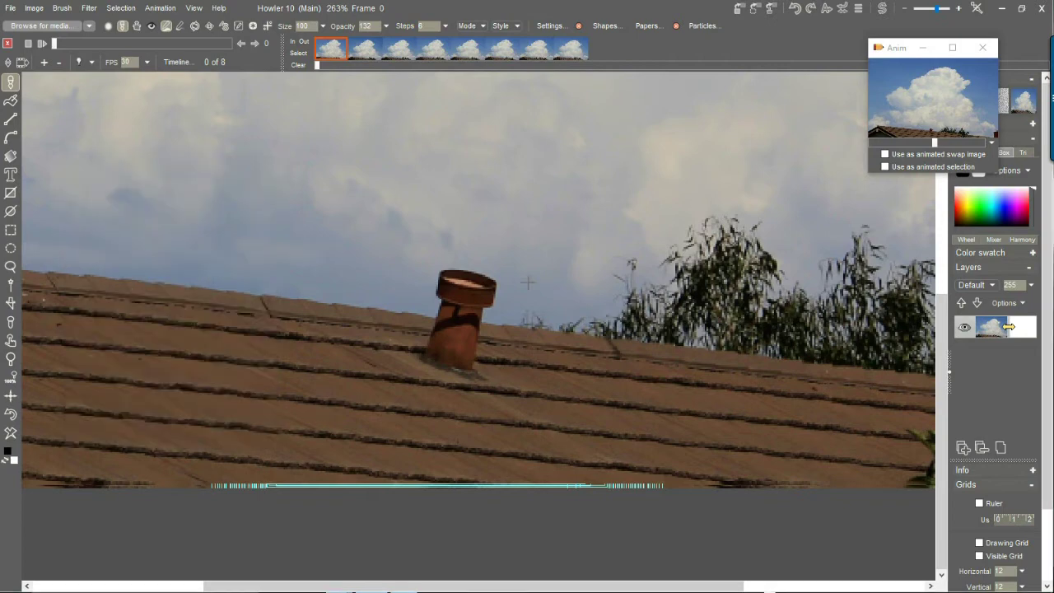
pyautogui.click(441, 317)
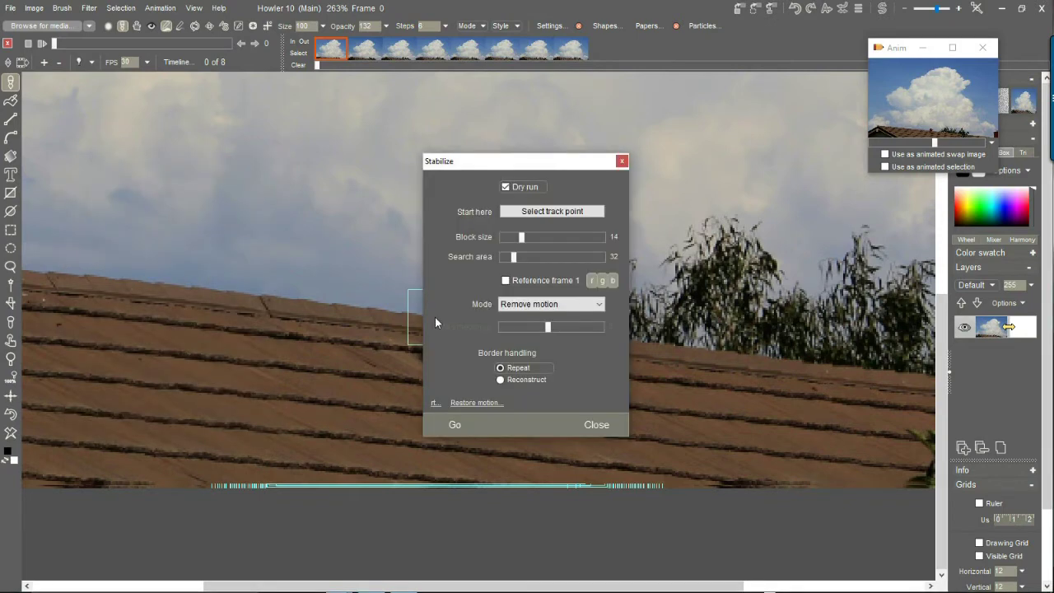
# Set the stabilization block size to 33 and search area to 167, and perform a dry run on the vent pipe.
pyautogui.moveTo(495, 166); pyautogui.dragTo(155, 161)
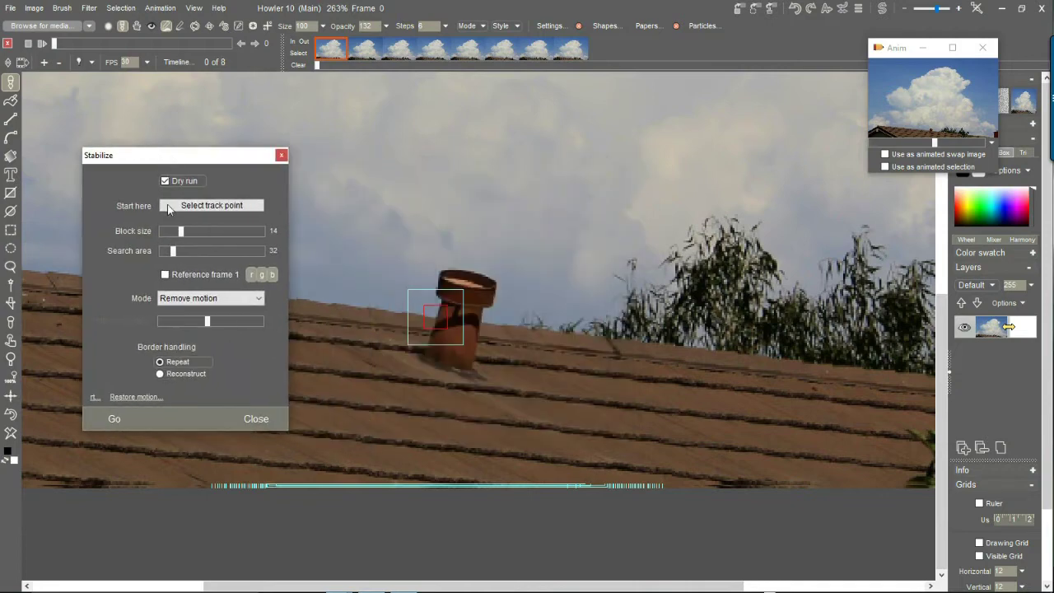
pyautogui.moveTo(189, 233); pyautogui.dragTo(212, 236)
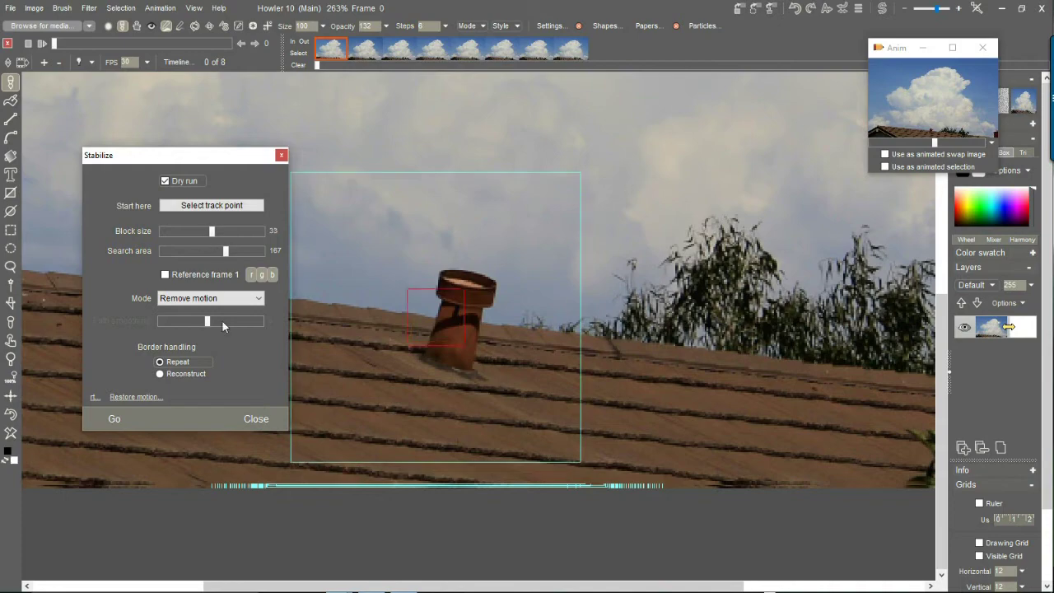
pyautogui.click(113, 420)
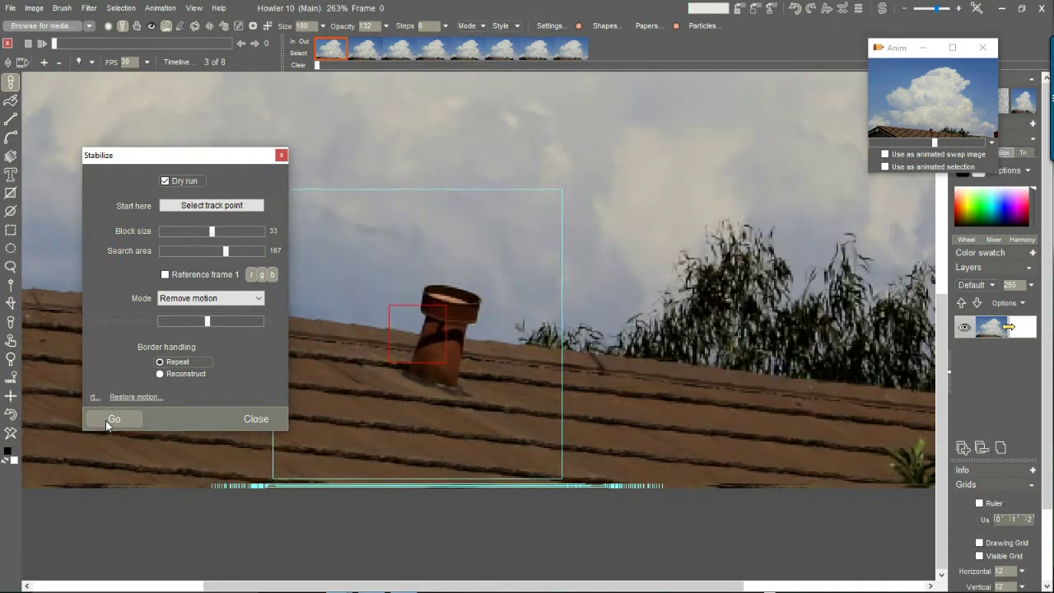
# Reselect the track point on the vent pipe's left edge, turn off the dry run, and stabilize the animation with Remove motion.
pyautogui.click(183, 205)
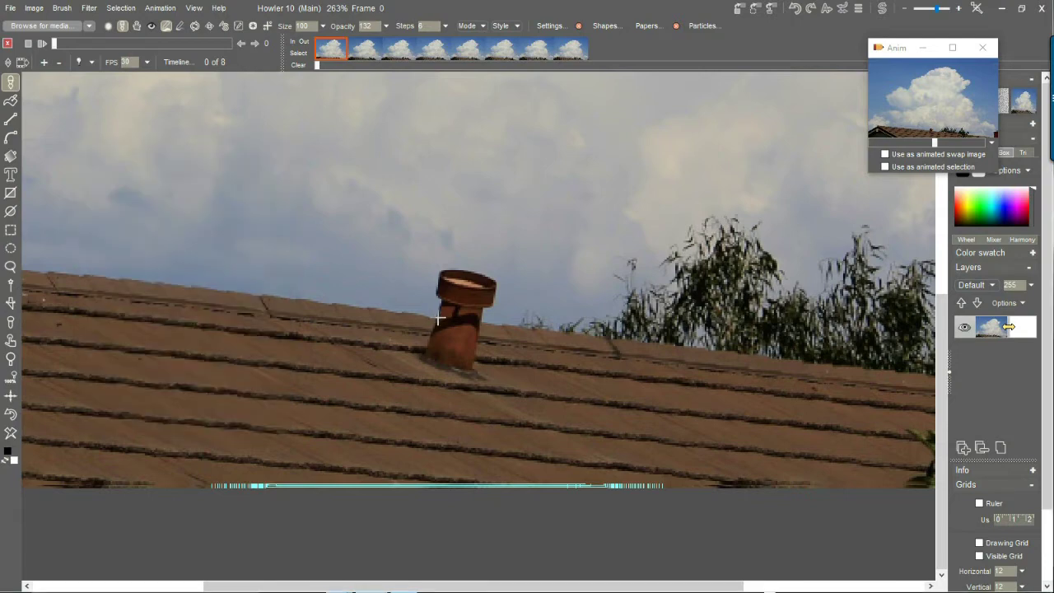
pyautogui.click(435, 317)
pyautogui.moveTo(443, 166); pyautogui.dragTo(77, 137)
pyautogui.click(139, 159)
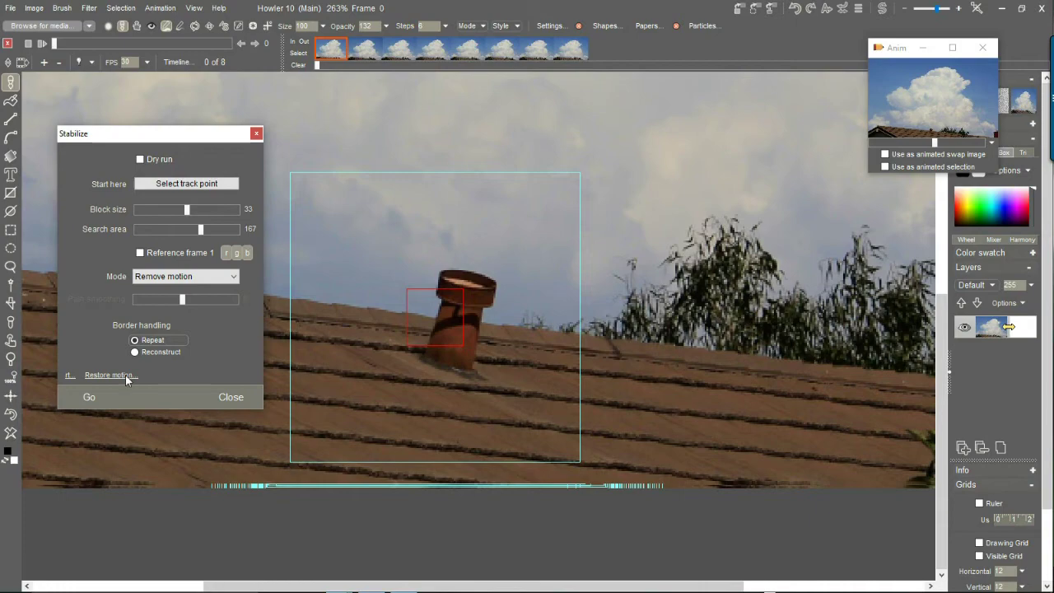
pyautogui.click(89, 393)
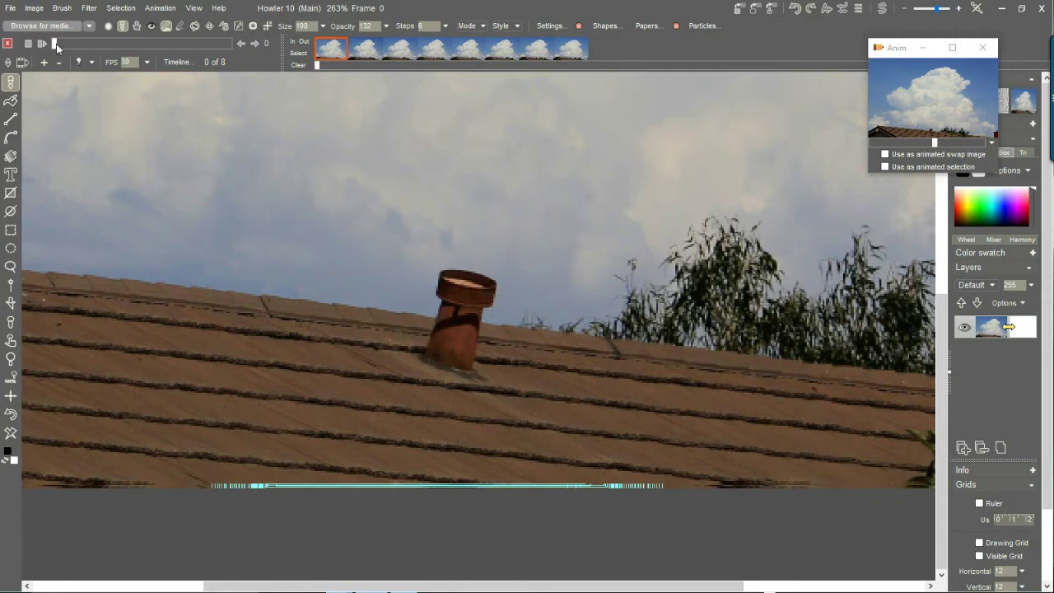
# Step through the stabilized frames to check the alignment of the roof, vent pipe and clouds.
pyautogui.moveTo(74, 39); pyautogui.dragTo(154, 39)
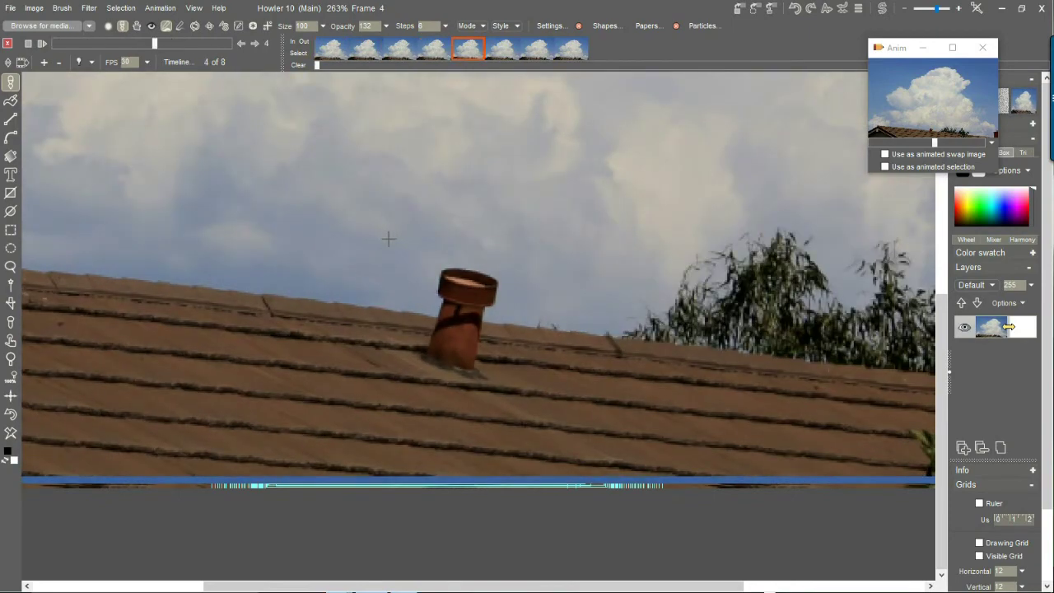
pyautogui.scroll(-5, 389, 239)
pyautogui.scroll(2, 388, 239)
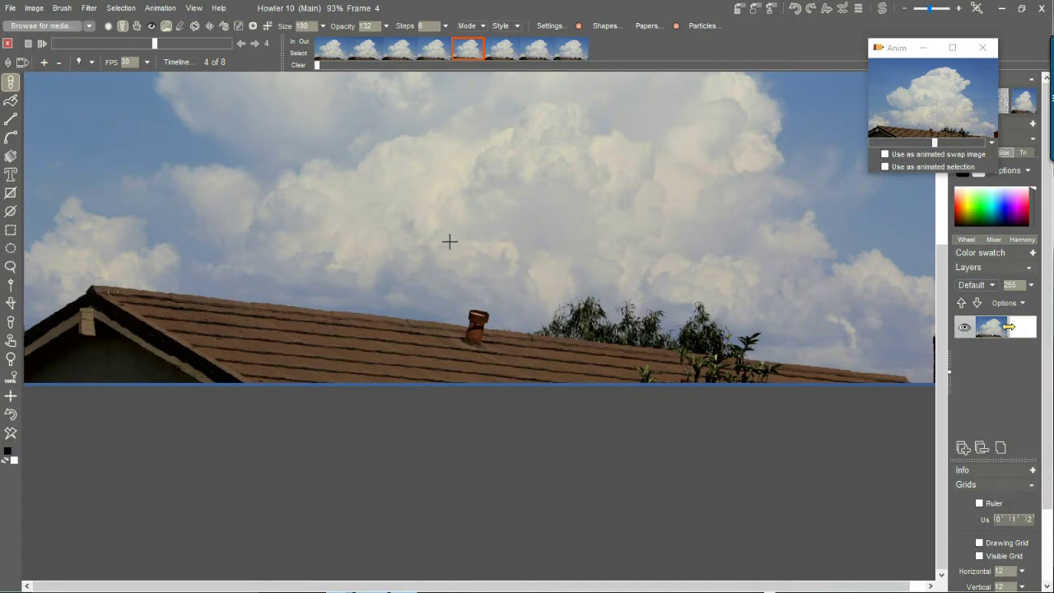
pyautogui.moveTo(508, 207); pyautogui.dragTo(522, 408)
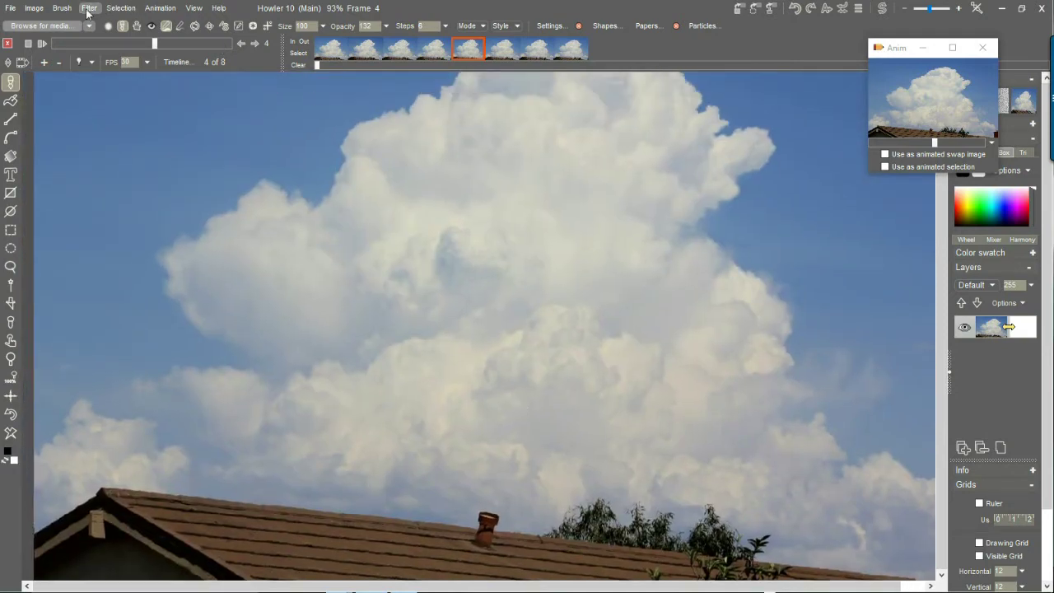
pyautogui.moveTo(154, 42); pyautogui.dragTo(128, 43)
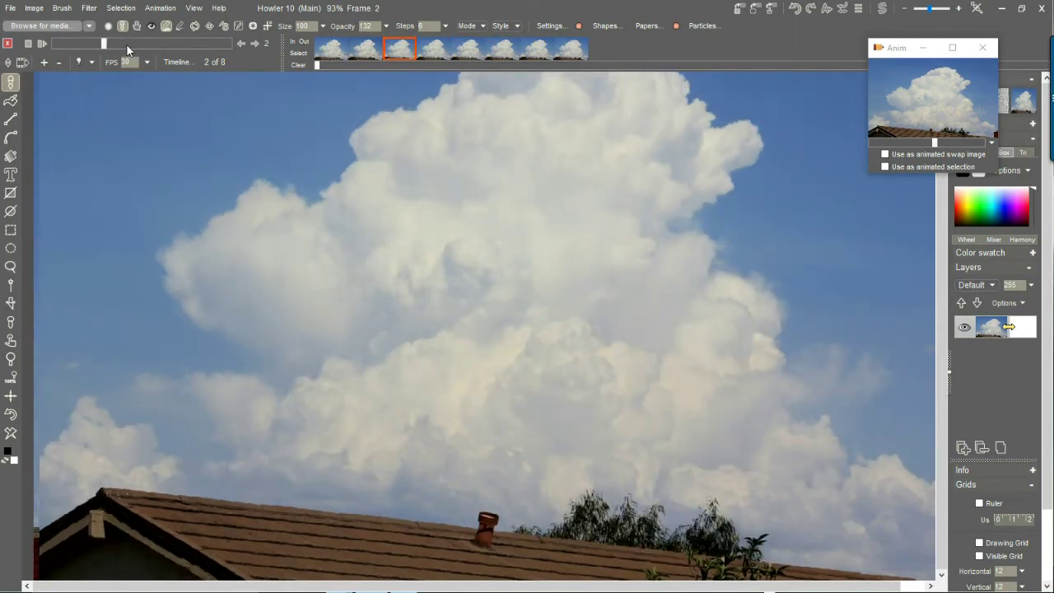
pyautogui.moveTo(126, 44)
pyautogui.mouseDown()
pyautogui.moveTo(186, 42)
pyautogui.moveTo(108, 39)
pyautogui.moveTo(166, 39)
pyautogui.moveTo(131, 40)
pyautogui.mouseUp()
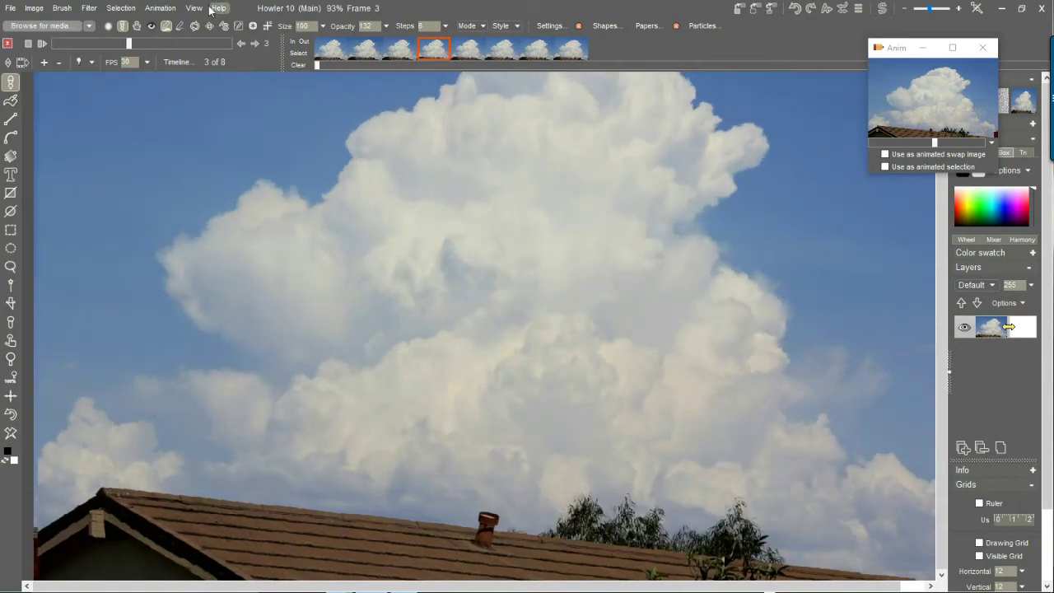
# Store the stabilized animation to memory.
pyautogui.click(163, 8)
pyautogui.moveTo(229, 62)
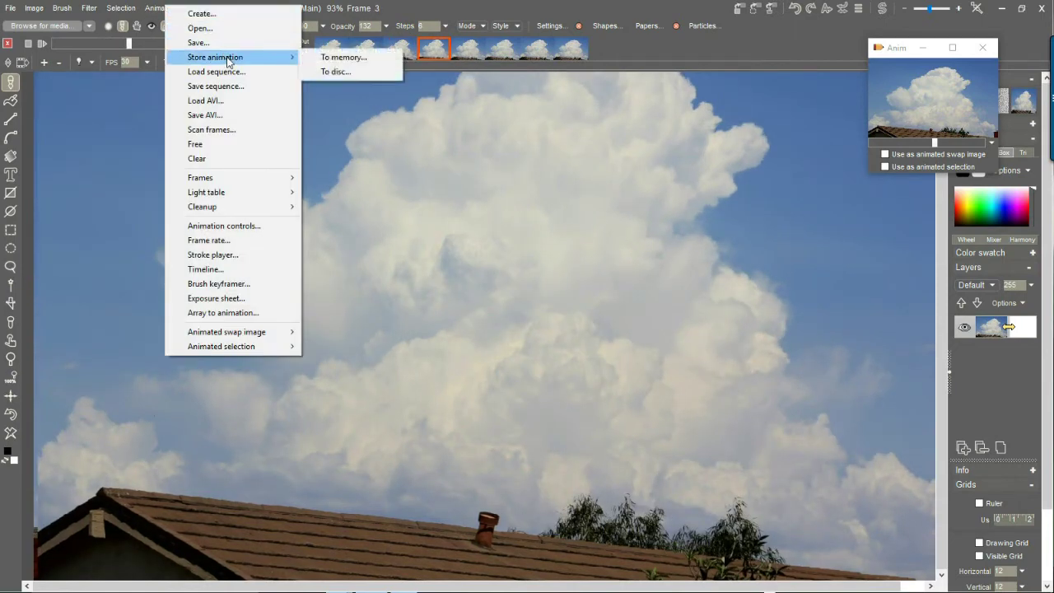
pyautogui.click(361, 56)
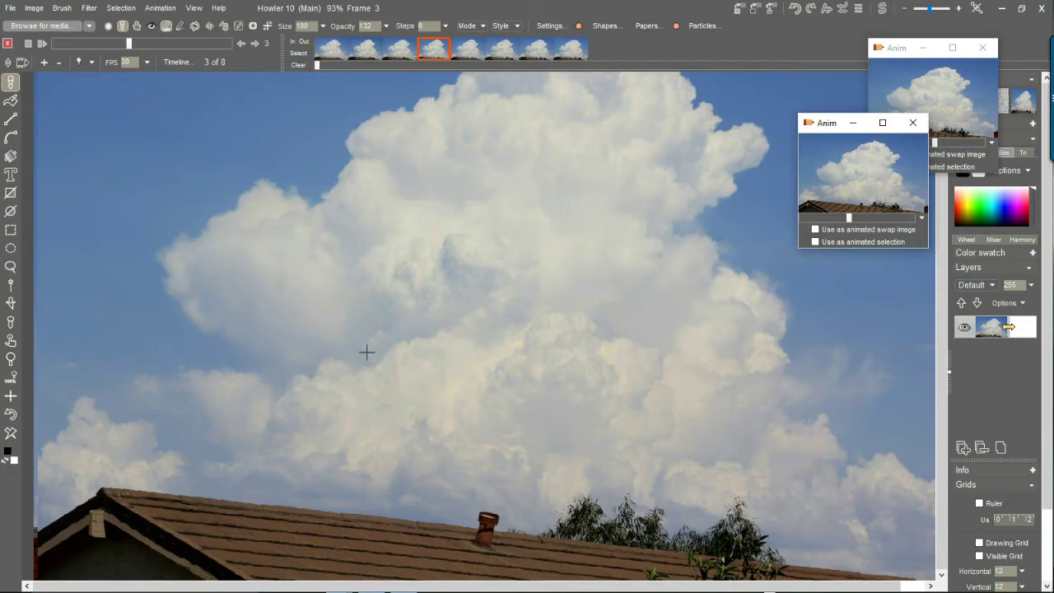
# Examine the roof's gable end up close in frame 3 for a second feature to track.
pyautogui.moveTo(327, 417); pyautogui.dragTo(292, 284)
pyautogui.scroll(5, 353, 324)
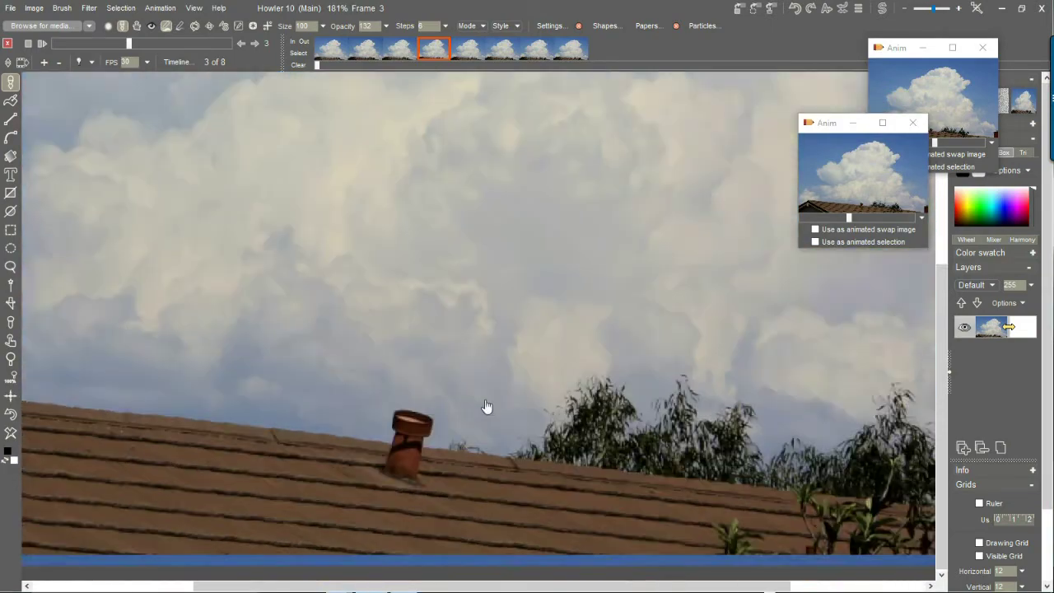
pyautogui.moveTo(487, 407); pyautogui.dragTo(811, 281)
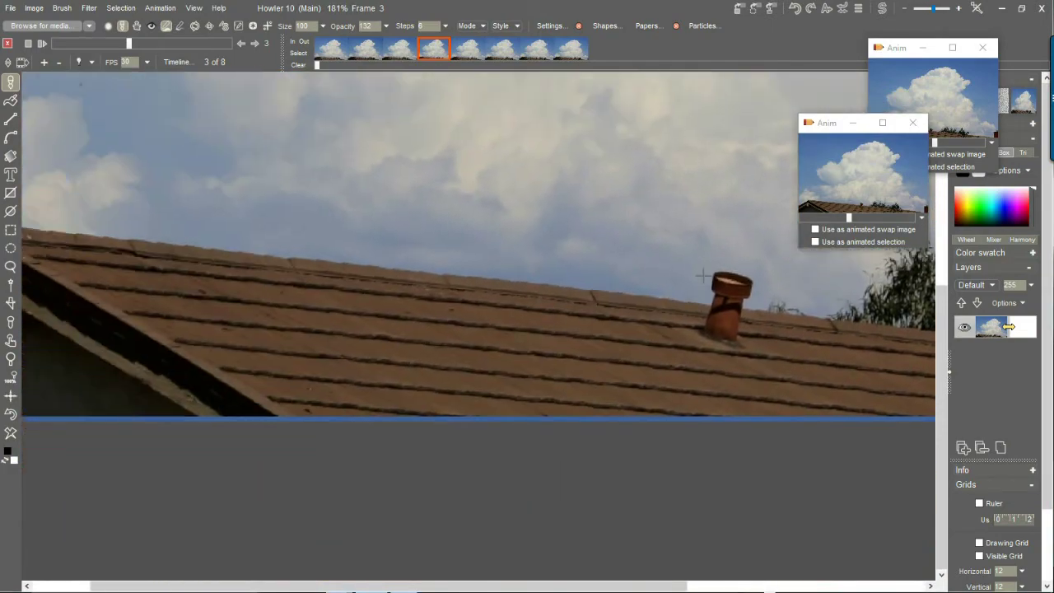
pyautogui.moveTo(233, 253); pyautogui.dragTo(577, 284)
pyautogui.scroll(8, 338, 262)
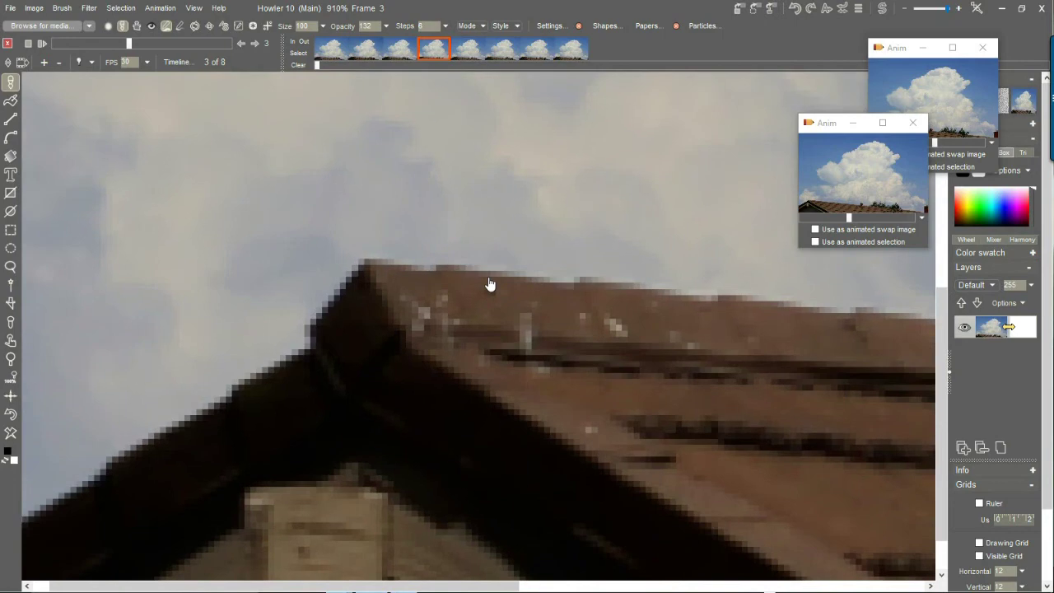
pyautogui.scroll(-3, 409, 250)
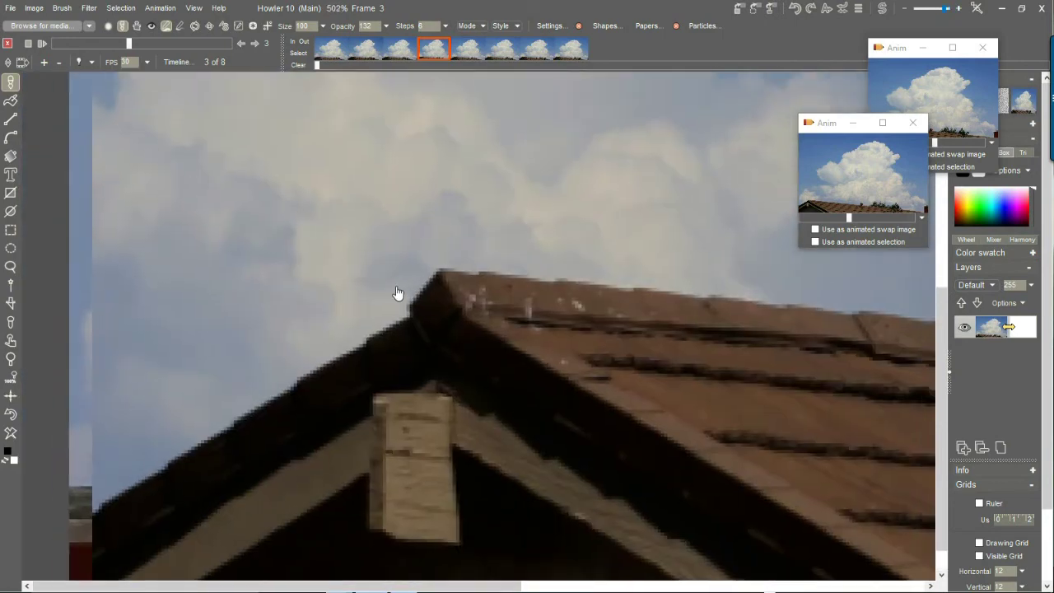
pyautogui.moveTo(723, 371); pyautogui.dragTo(859, 299)
pyautogui.moveTo(538, 271); pyautogui.dragTo(749, 370)
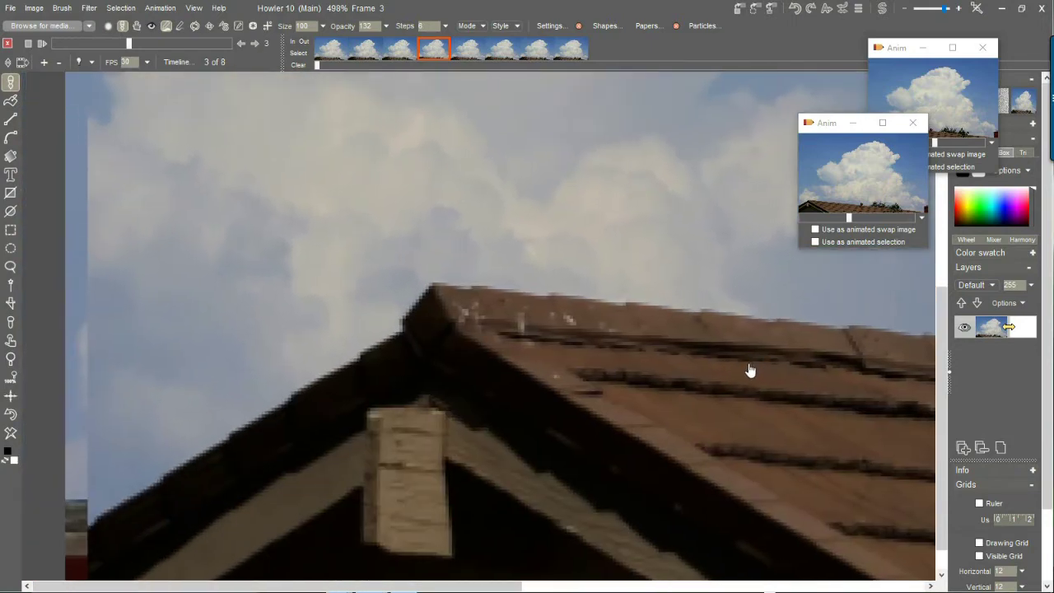
# Start another Stabilize pass and set its track point on the dark tile mark beside the gable's sloping edge.
pyautogui.click(89, 8)
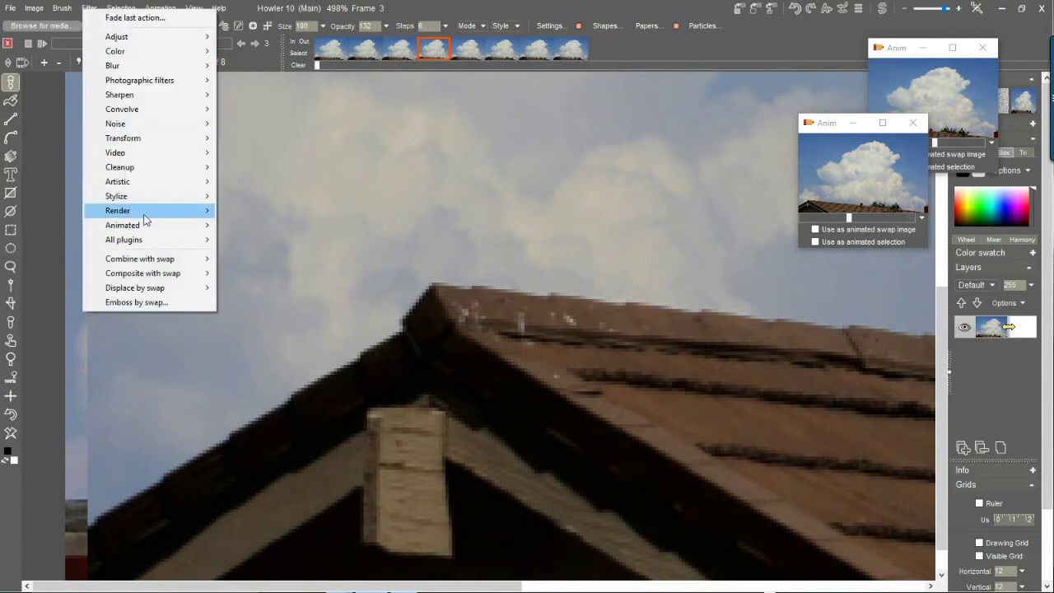
pyautogui.moveTo(138, 231)
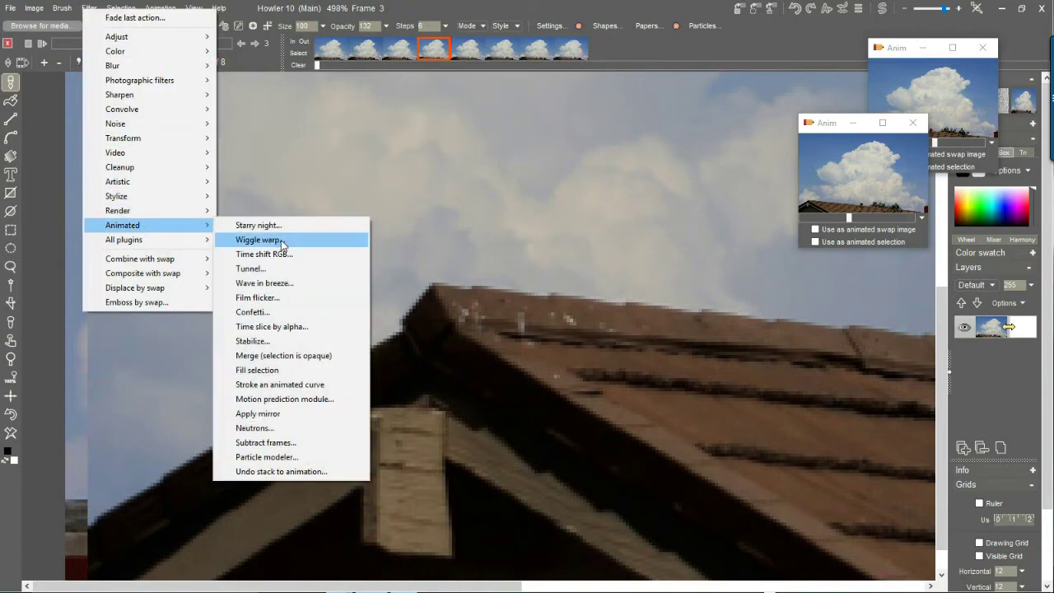
pyautogui.click(262, 341)
pyautogui.moveTo(532, 161); pyautogui.dragTo(733, 189)
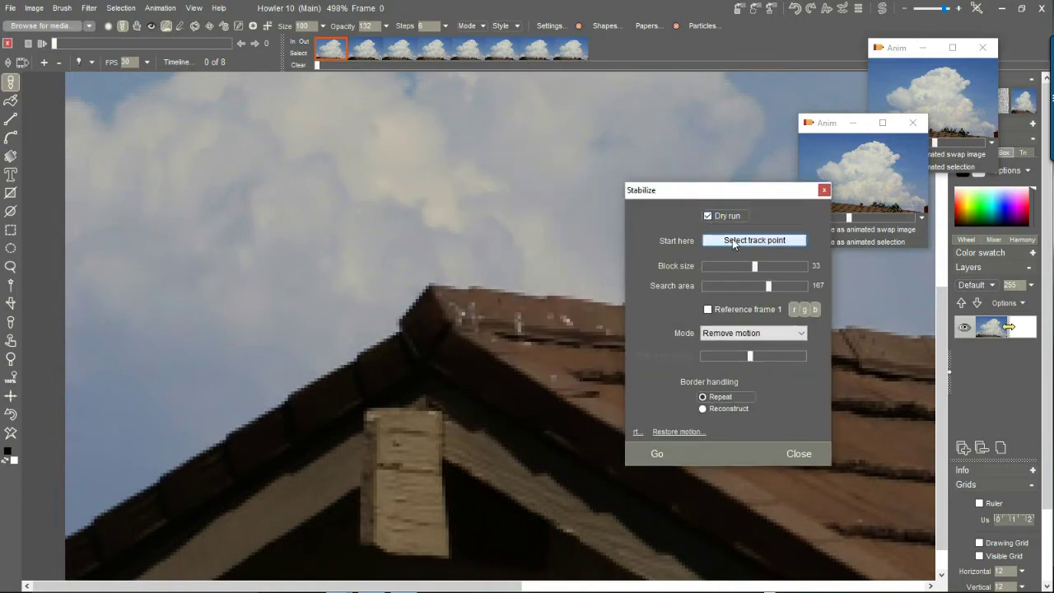
pyautogui.click(733, 241)
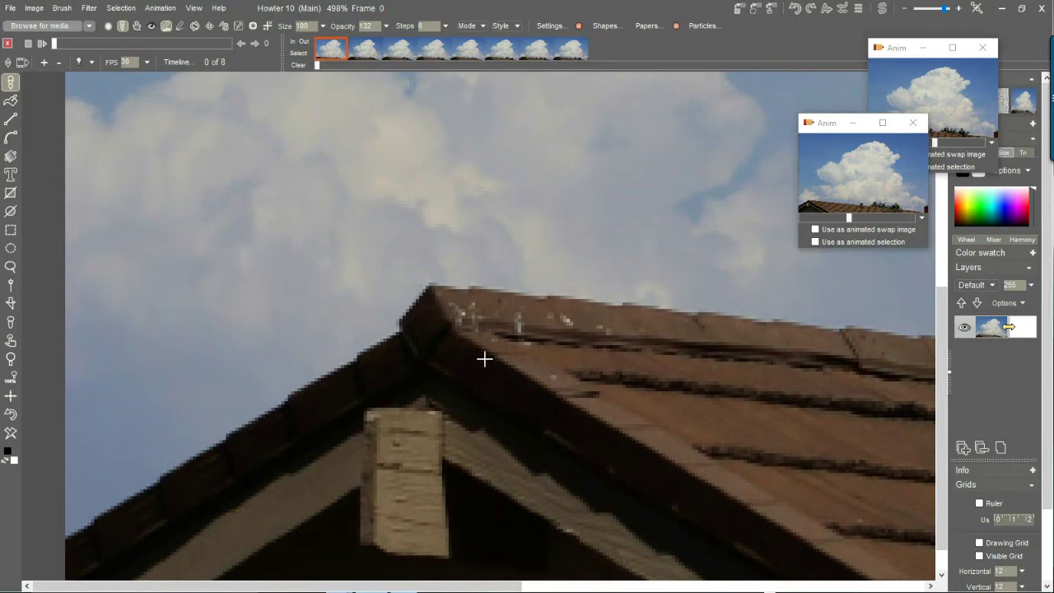
pyautogui.click(598, 395)
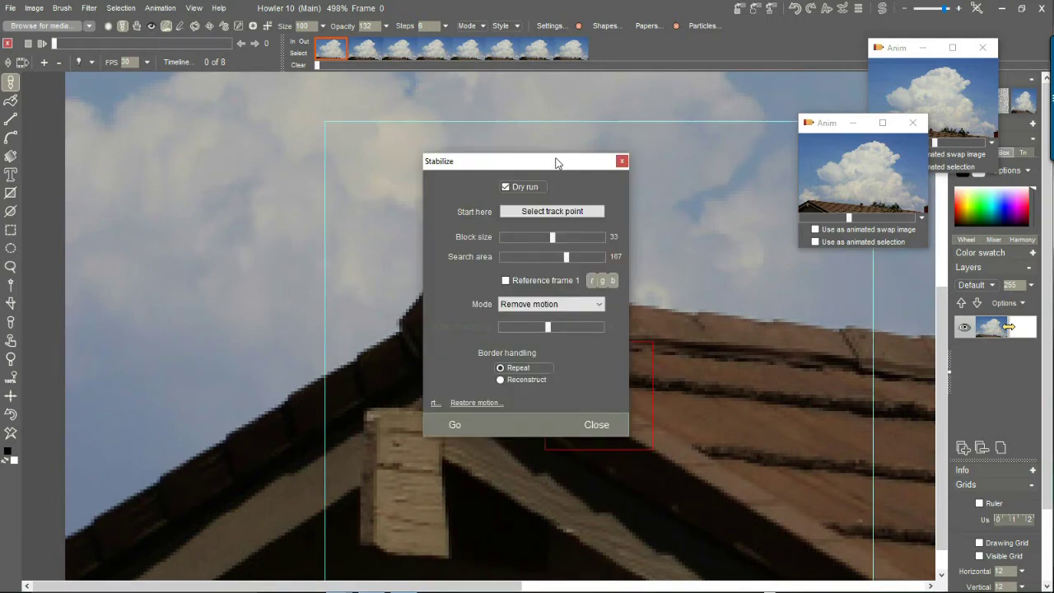
# Set the block size to 43 and search area to 89, and perform a dry run on the gable track point.
pyautogui.moveTo(556, 162); pyautogui.dragTo(283, 159)
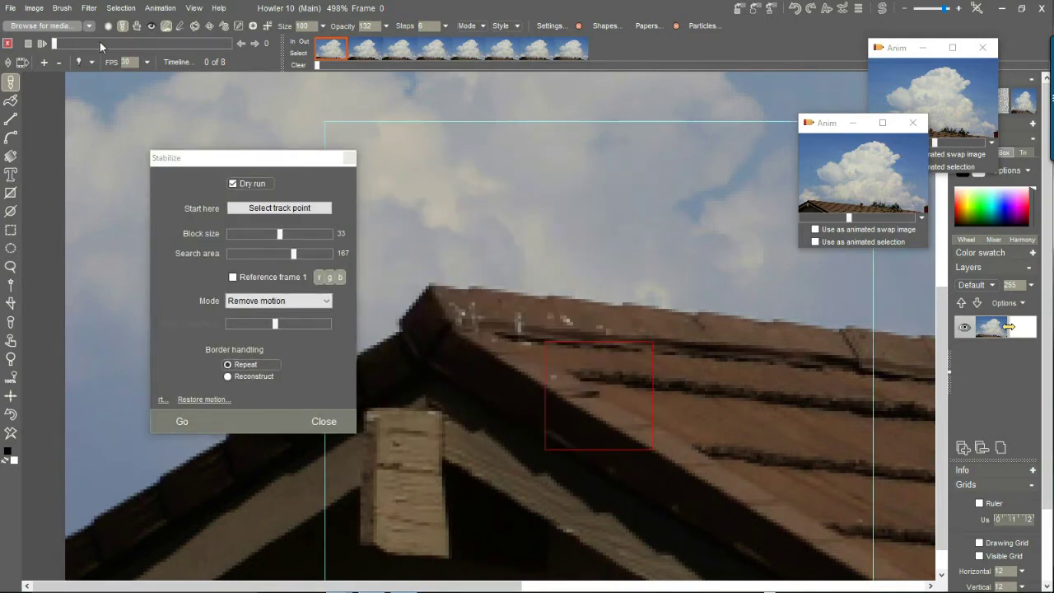
pyautogui.moveTo(284, 234); pyautogui.dragTo(263, 259)
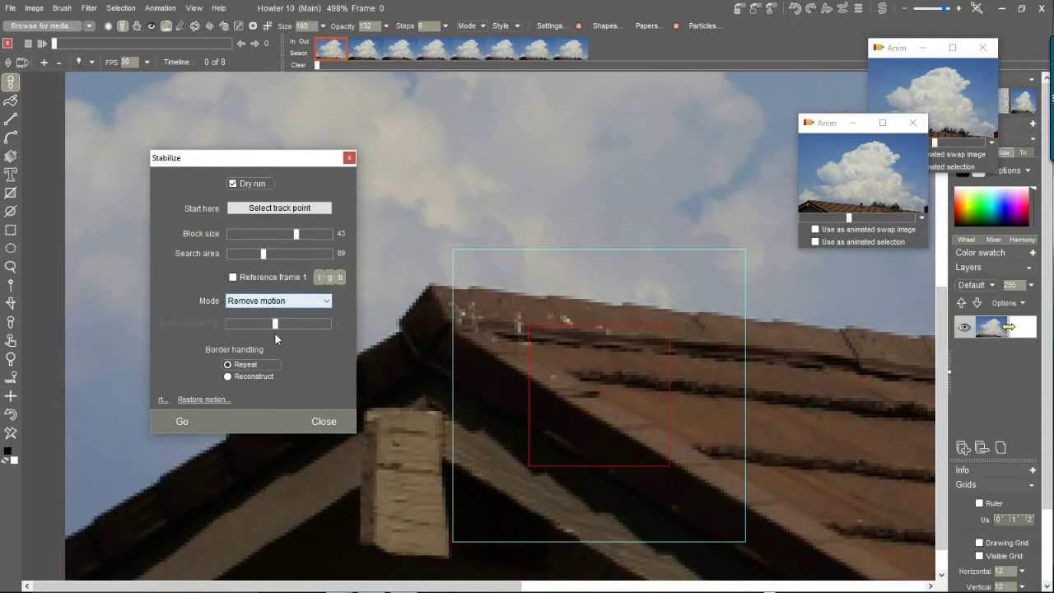
pyautogui.click(184, 423)
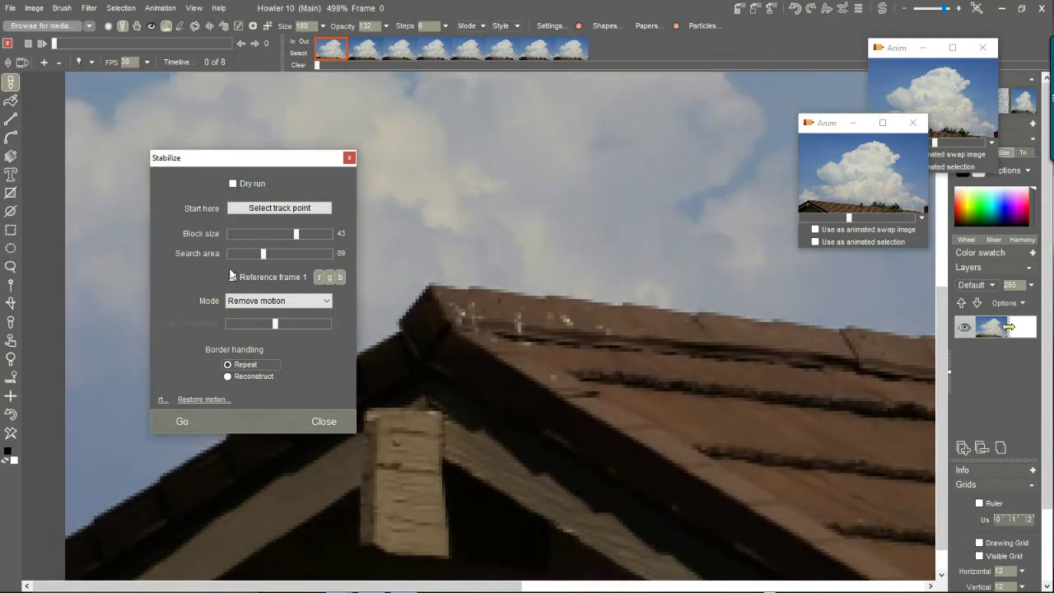
# Reselect the track point on the tile mark beside the gable edge and stabilize the frames with the dry run off.
pyautogui.click(263, 209)
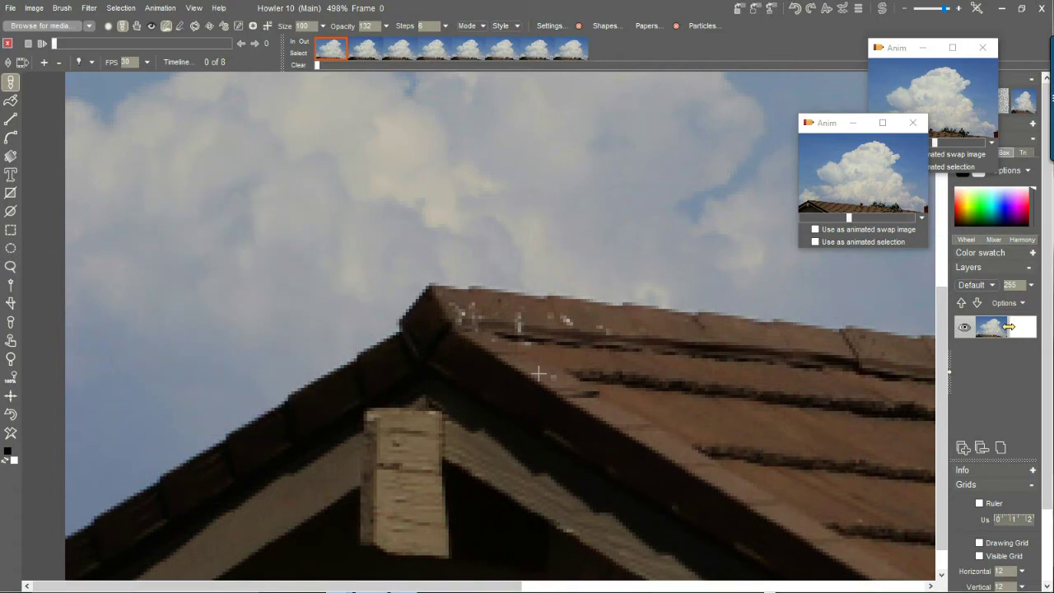
pyautogui.click(593, 394)
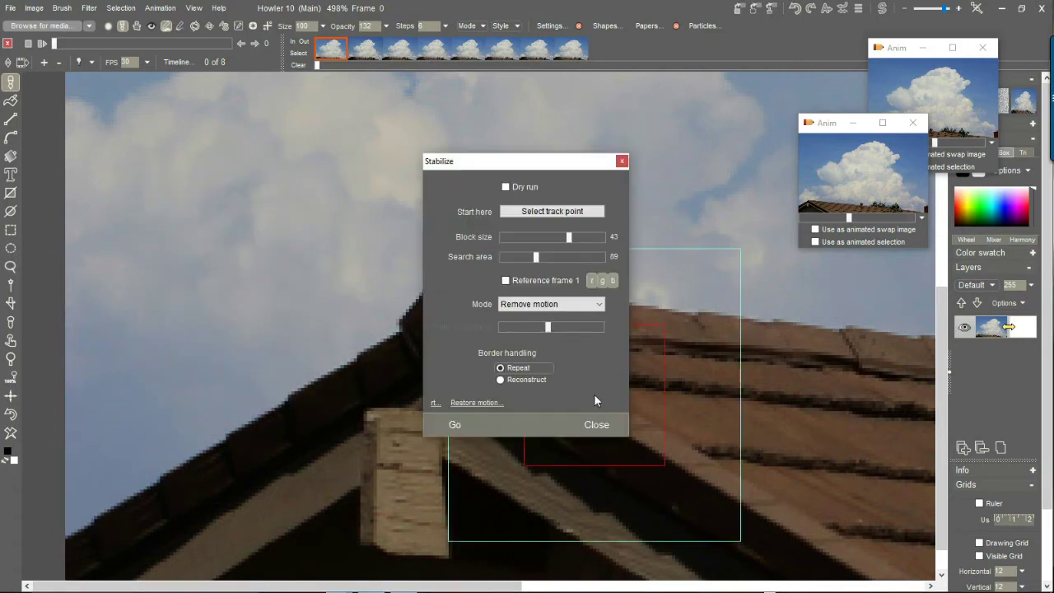
pyautogui.moveTo(535, 168); pyautogui.dragTo(263, 168)
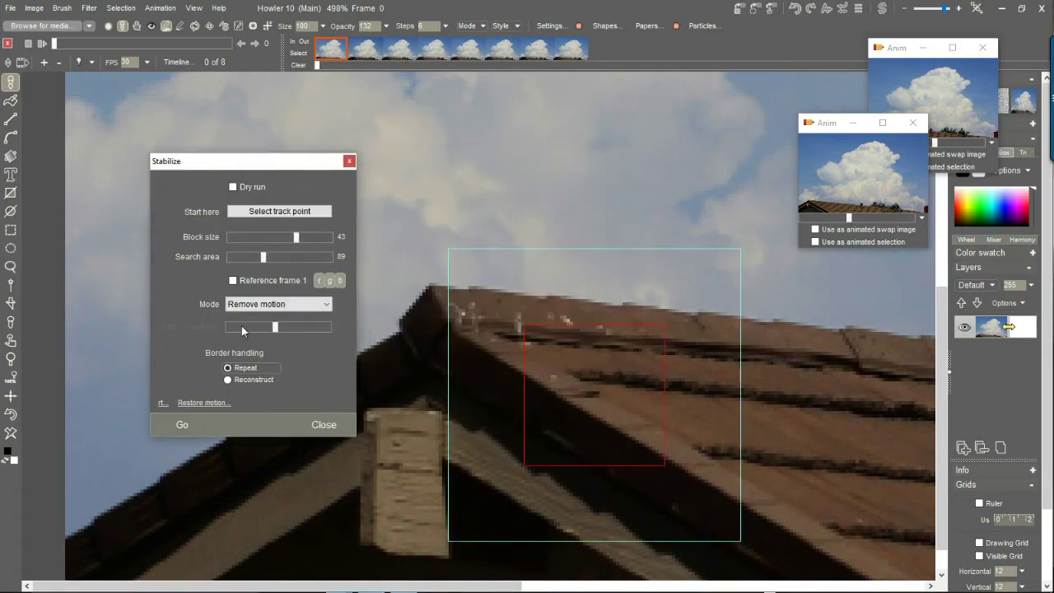
pyautogui.click(183, 424)
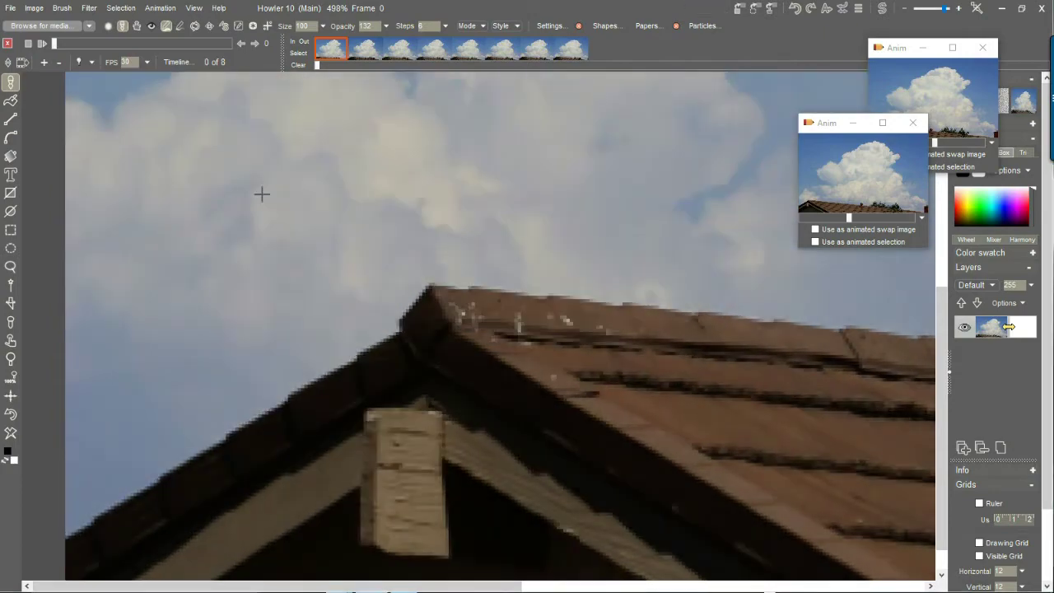
# Review the restabilized frames at the gable, then inspect the picture's borders and the whole image in frame 3.
pyautogui.moveTo(80, 40)
pyautogui.mouseDown()
pyautogui.moveTo(182, 49)
pyautogui.moveTo(73, 56)
pyautogui.moveTo(255, 53)
pyautogui.moveTo(169, 62)
pyautogui.moveTo(212, 72)
pyautogui.moveTo(149, 72)
pyautogui.moveTo(189, 73)
pyautogui.moveTo(162, 73)
pyautogui.moveTo(142, 42)
pyautogui.moveTo(76, 45)
pyautogui.moveTo(140, 43)
pyautogui.moveTo(94, 50)
pyautogui.mouseUp()
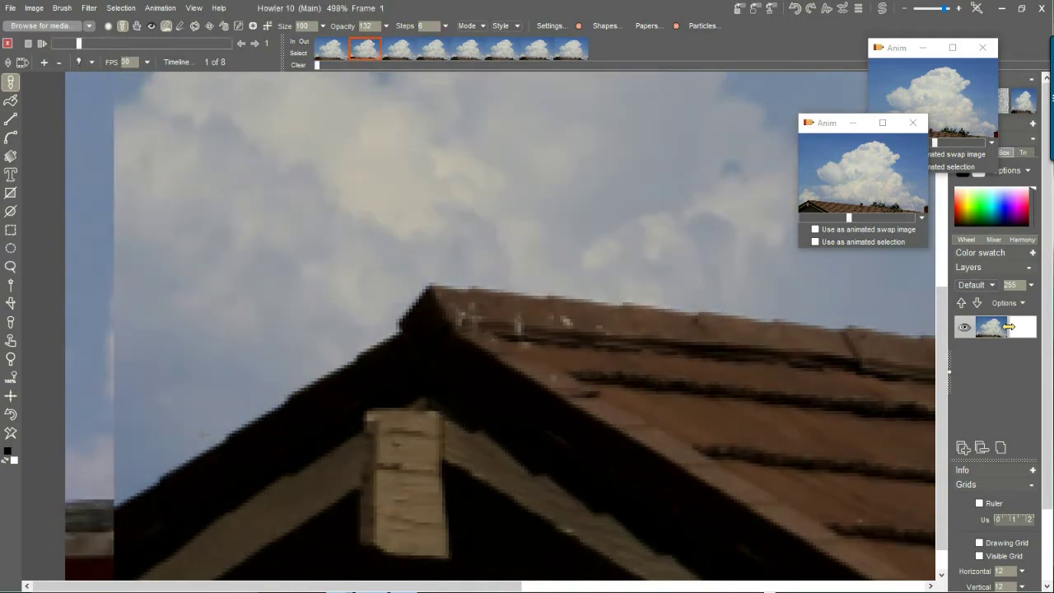
pyautogui.click(178, 39)
pyautogui.click(147, 39)
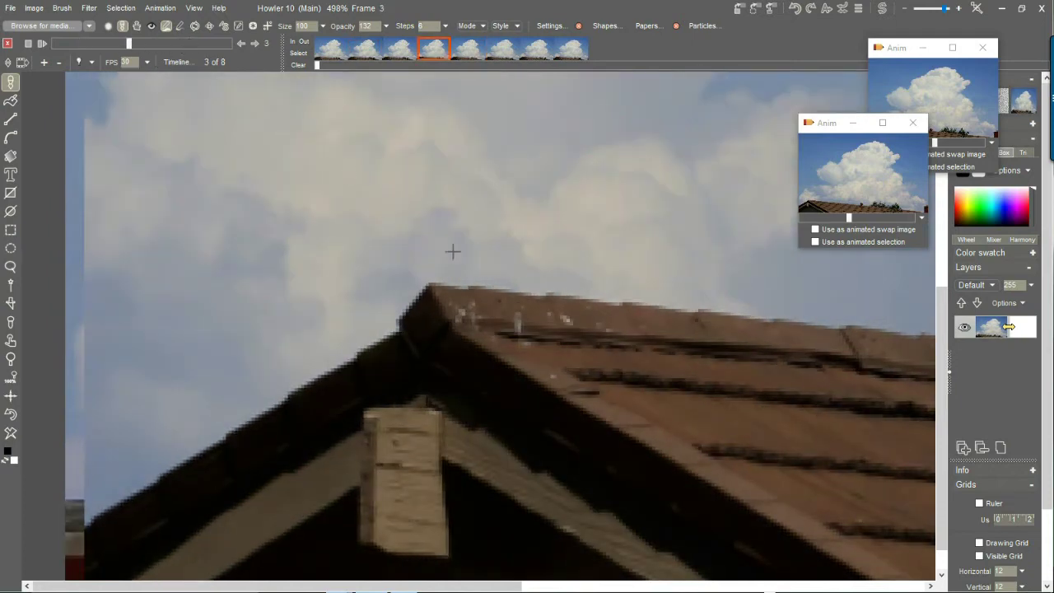
pyautogui.scroll(-4, 426, 264)
pyautogui.moveTo(514, 234); pyautogui.dragTo(198, 327)
pyautogui.scroll(-6, 515, 327)
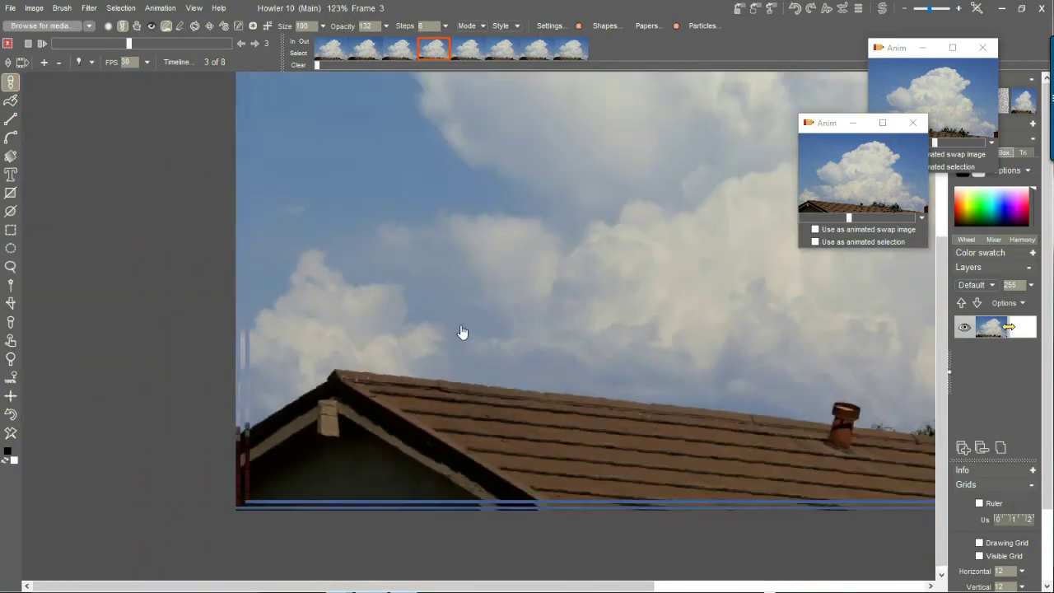
pyautogui.scroll(4, 553, 259)
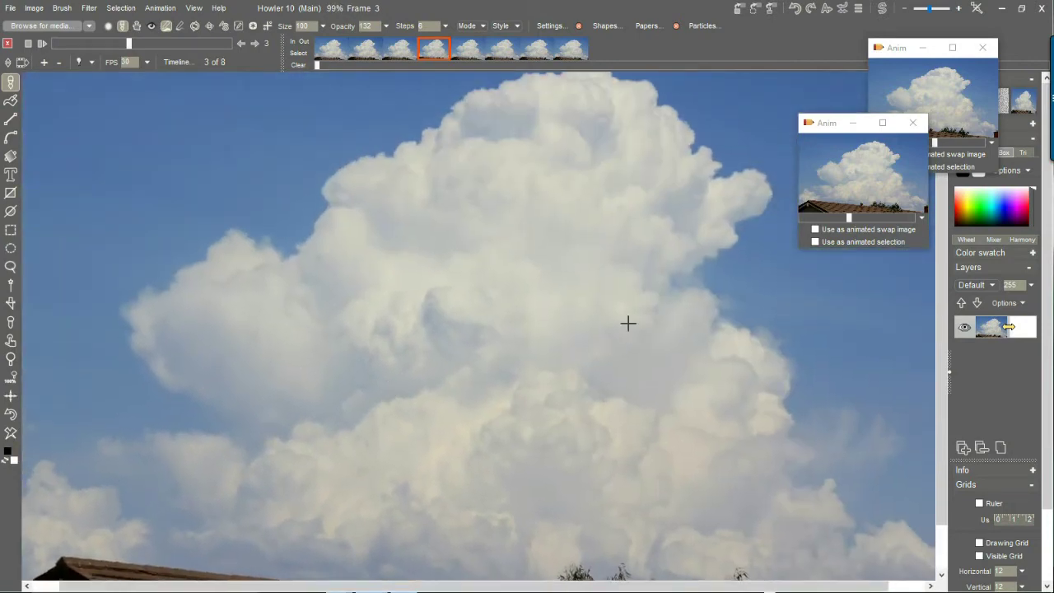
pyautogui.scroll(-3, 584, 334)
pyautogui.scroll(2, 602, 335)
pyautogui.scroll(-1, 592, 342)
pyautogui.scroll(-1, 592, 343)
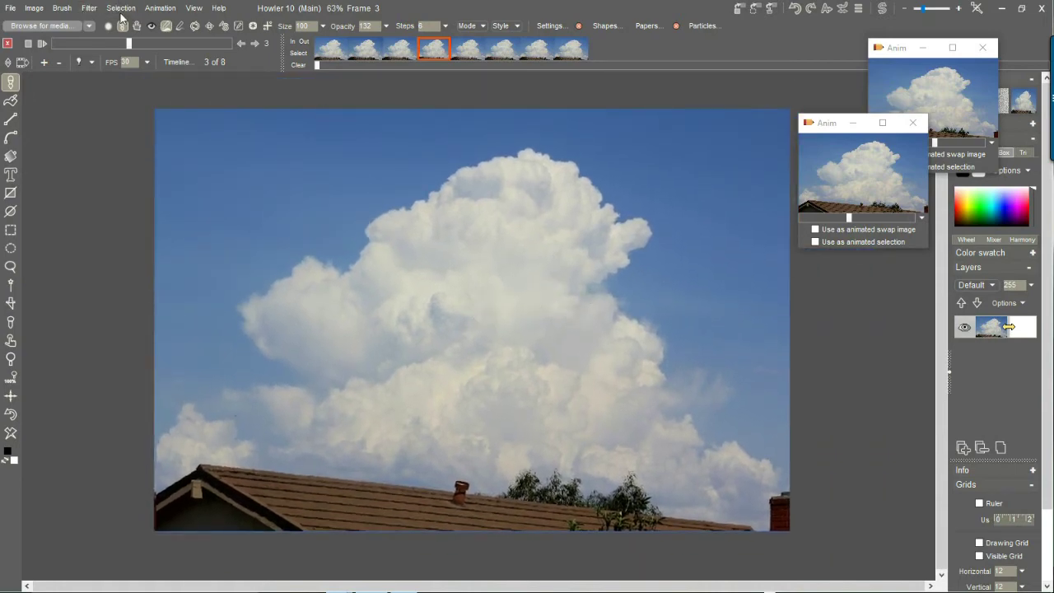
# Store the current stabilized animation and close the older stored copies, leaving the new one beside the picture.
pyautogui.click(160, 8)
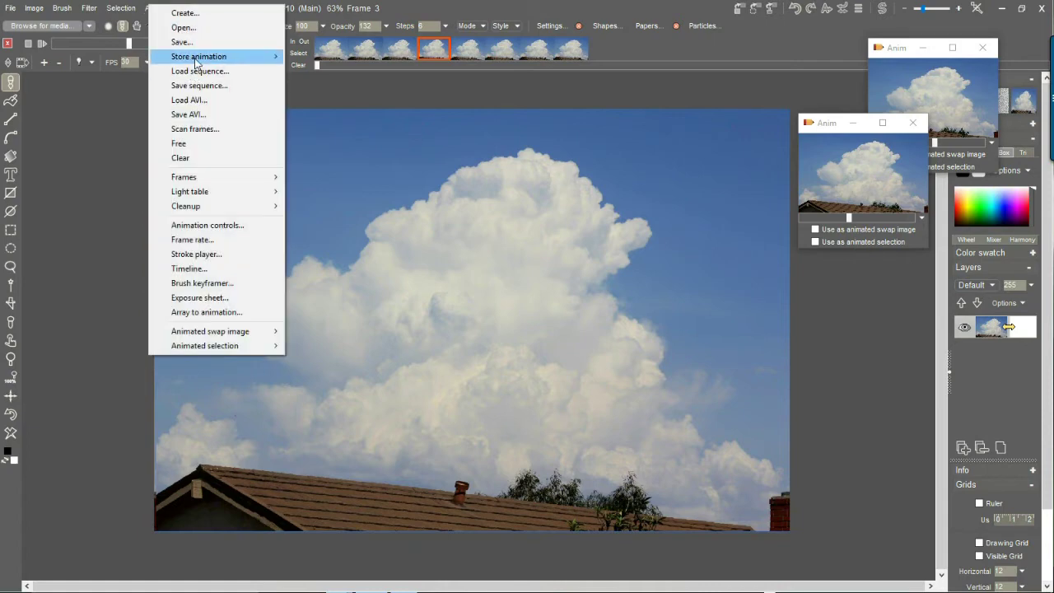
pyautogui.moveTo(195, 60)
pyautogui.click(310, 57)
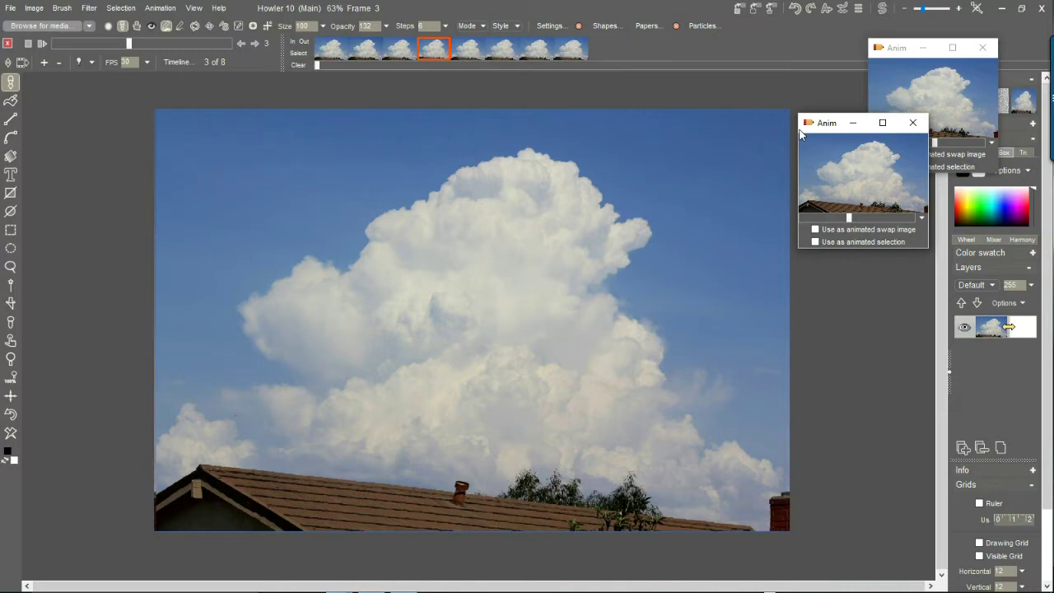
pyautogui.moveTo(824, 129); pyautogui.dragTo(830, 305)
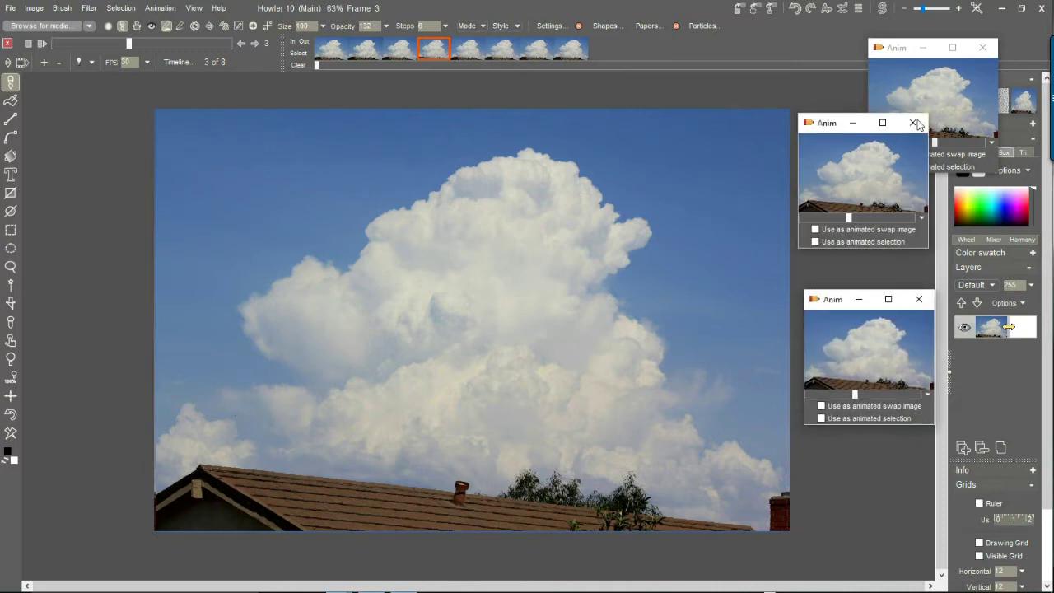
pyautogui.click(985, 49)
pyautogui.moveTo(833, 302); pyautogui.dragTo(855, 128)
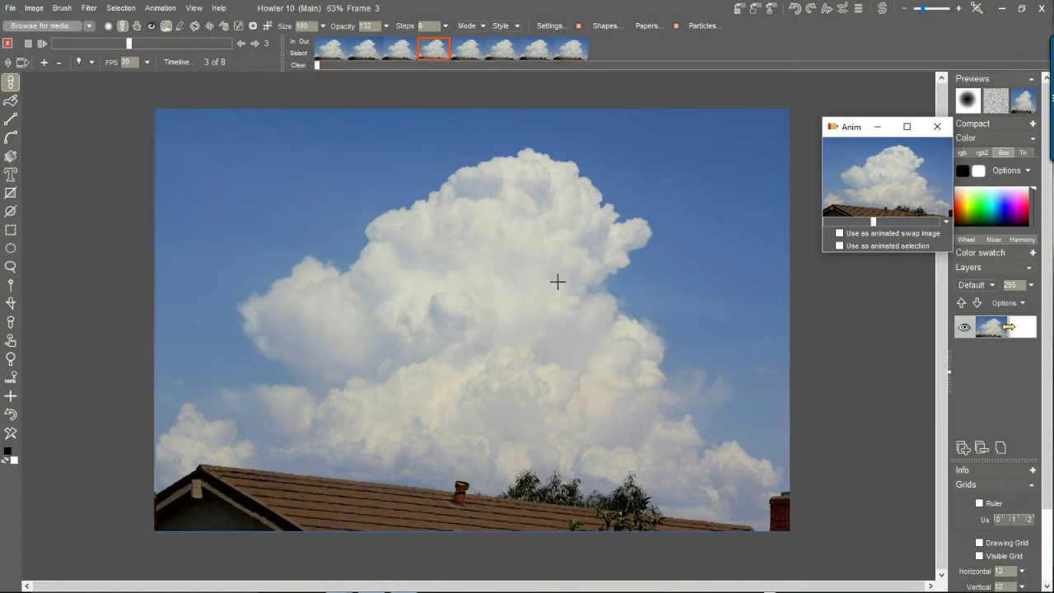
# Time-stretch the animation to 32 frames with frame blending.
pyautogui.rightClick(358, 55)
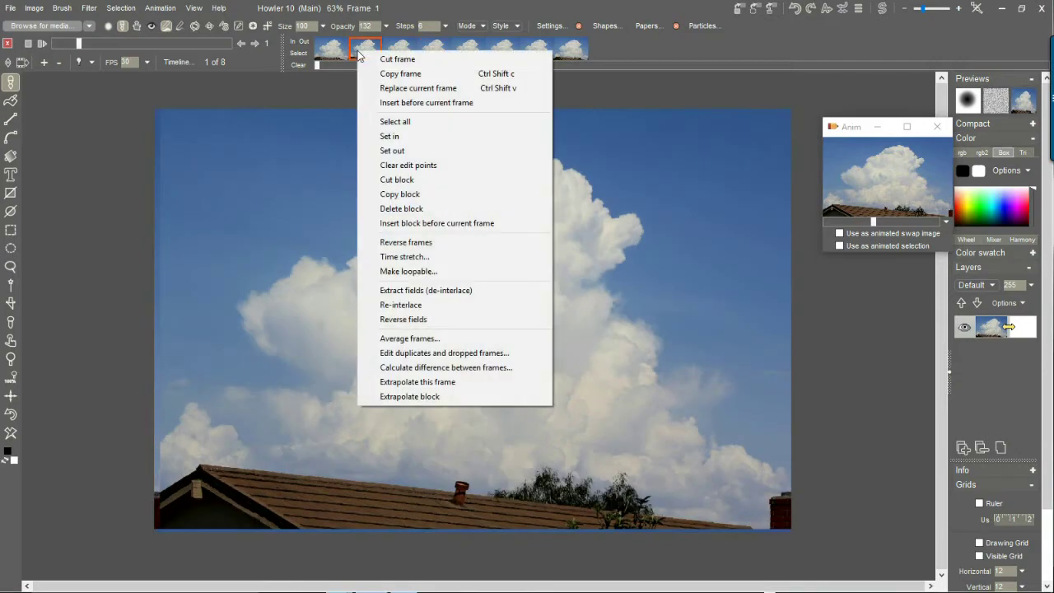
pyautogui.click(414, 260)
pyautogui.click(587, 177)
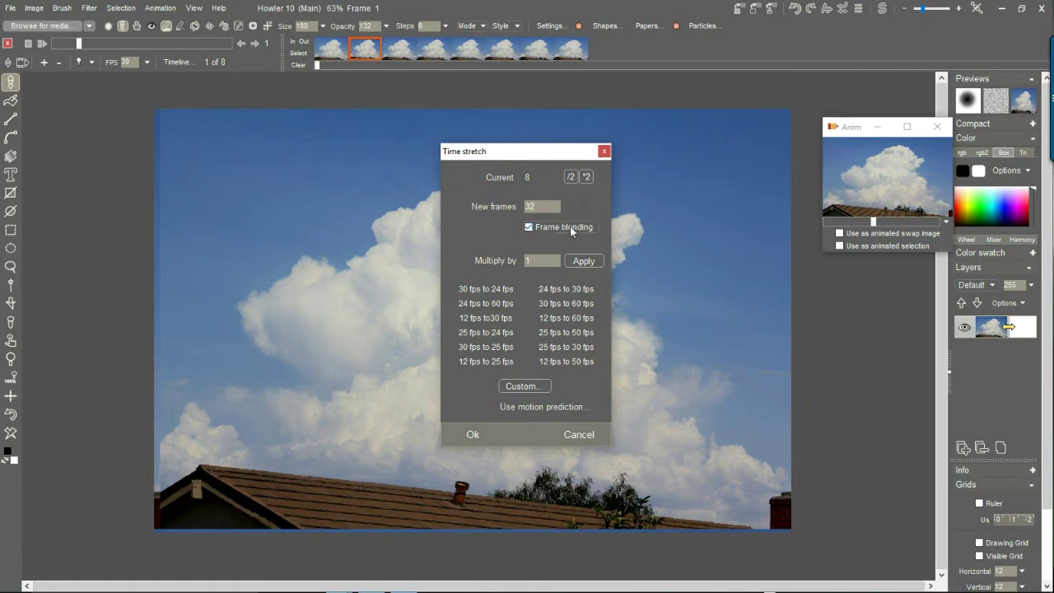
pyautogui.click(473, 434)
pyautogui.click(555, 336)
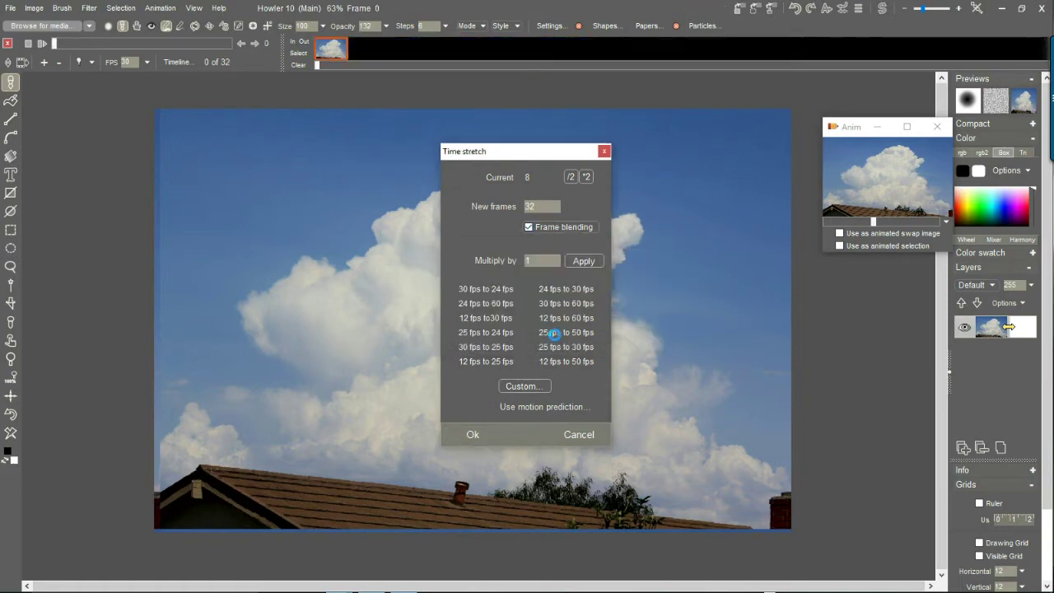
# Play the stretched animation and inspect the blended cloud edges up close in frames 15 and 9.
pyautogui.click(42, 45)
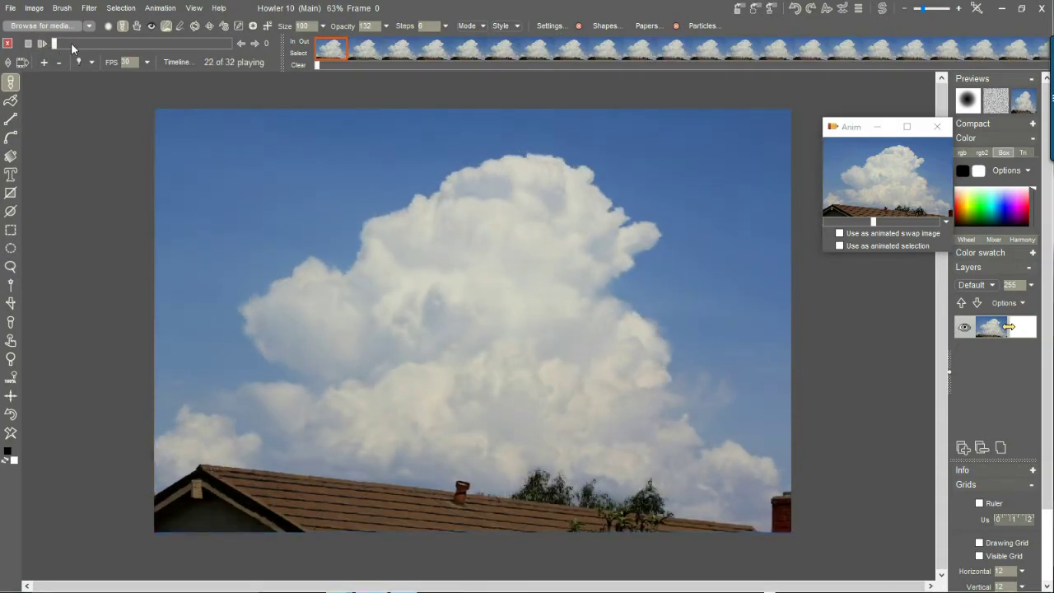
pyautogui.moveTo(100, 44); pyautogui.dragTo(144, 42)
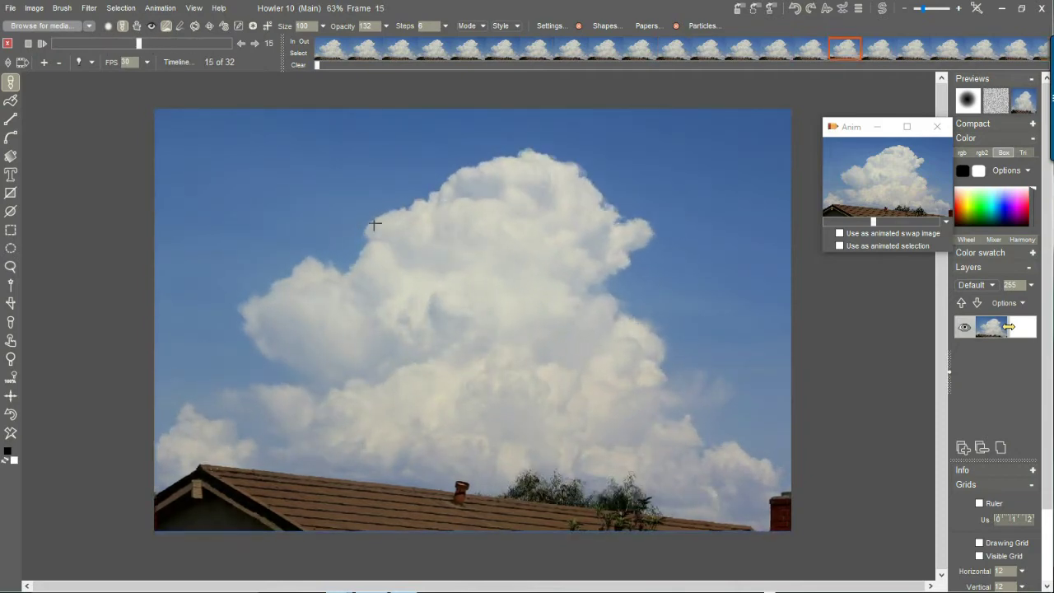
pyautogui.scroll(5, 337, 228)
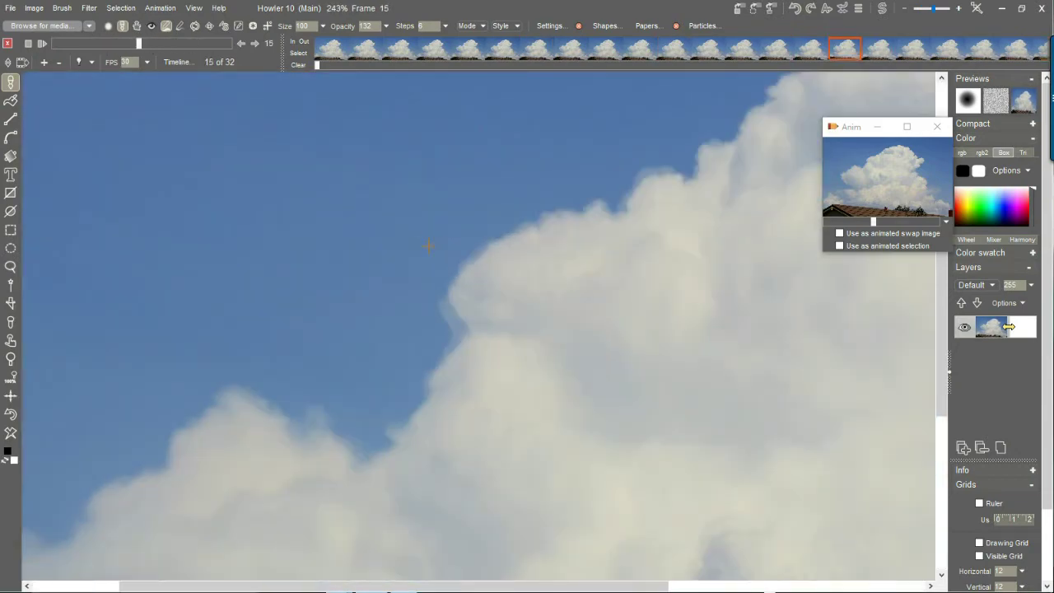
pyautogui.scroll(3, 450, 323)
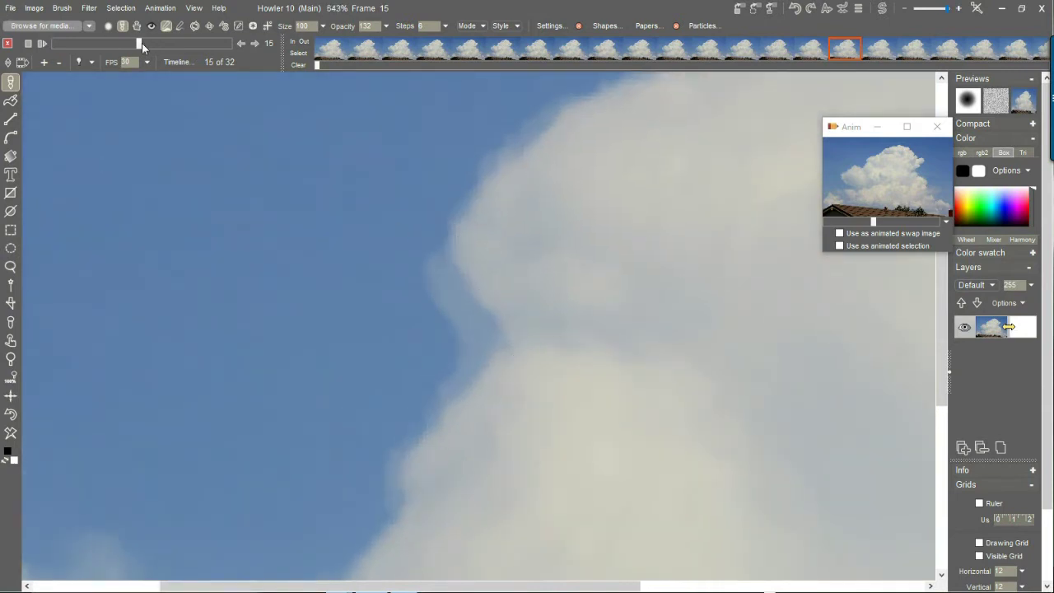
pyautogui.moveTo(142, 43); pyautogui.dragTo(122, 52)
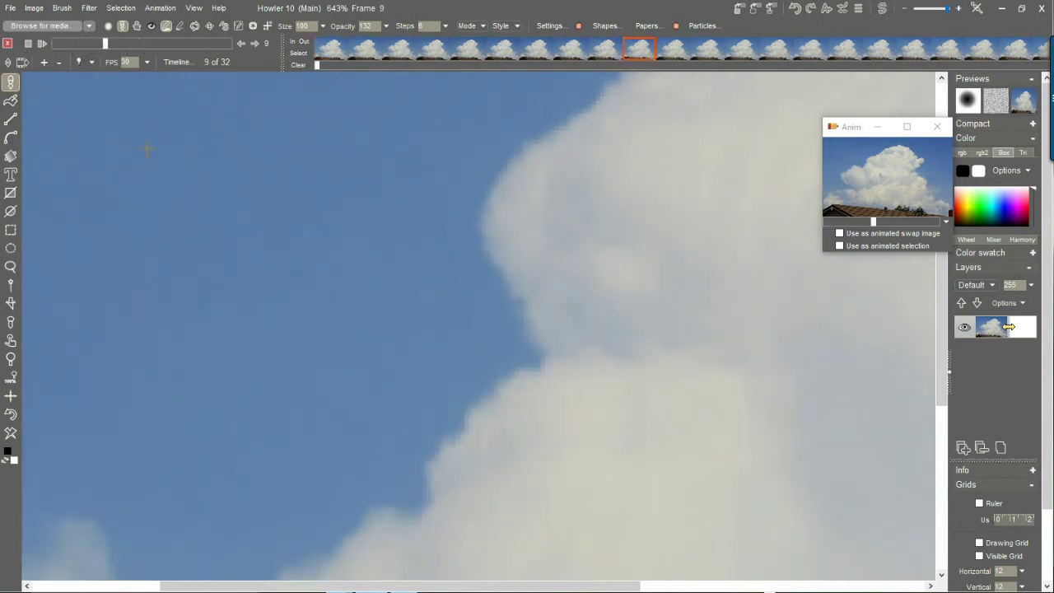
pyautogui.scroll(-5, 189, 189)
pyautogui.scroll(3, 210, 193)
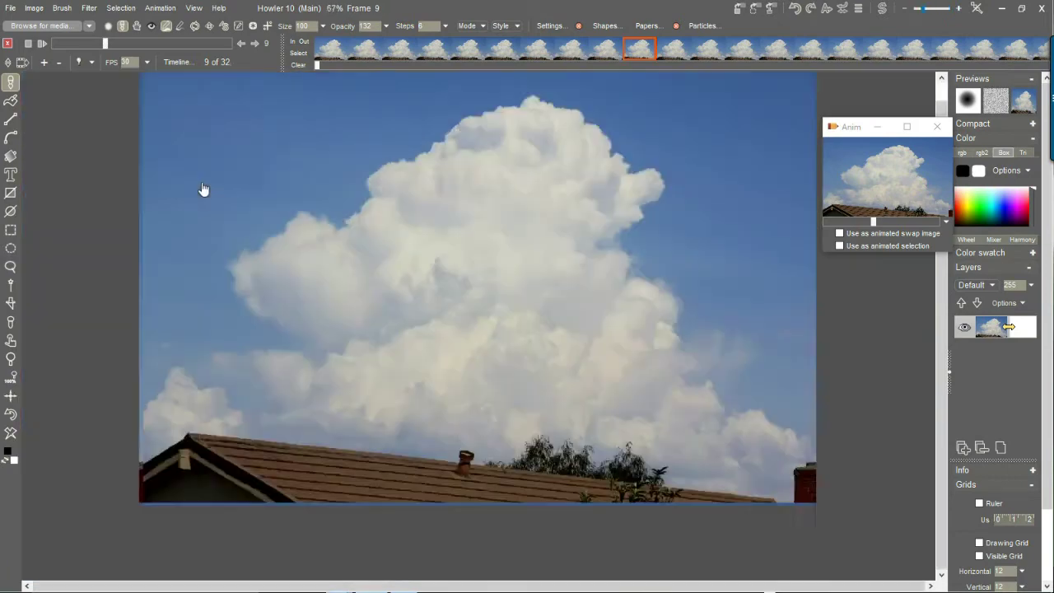
pyautogui.moveTo(441, 185); pyautogui.dragTo(405, 190)
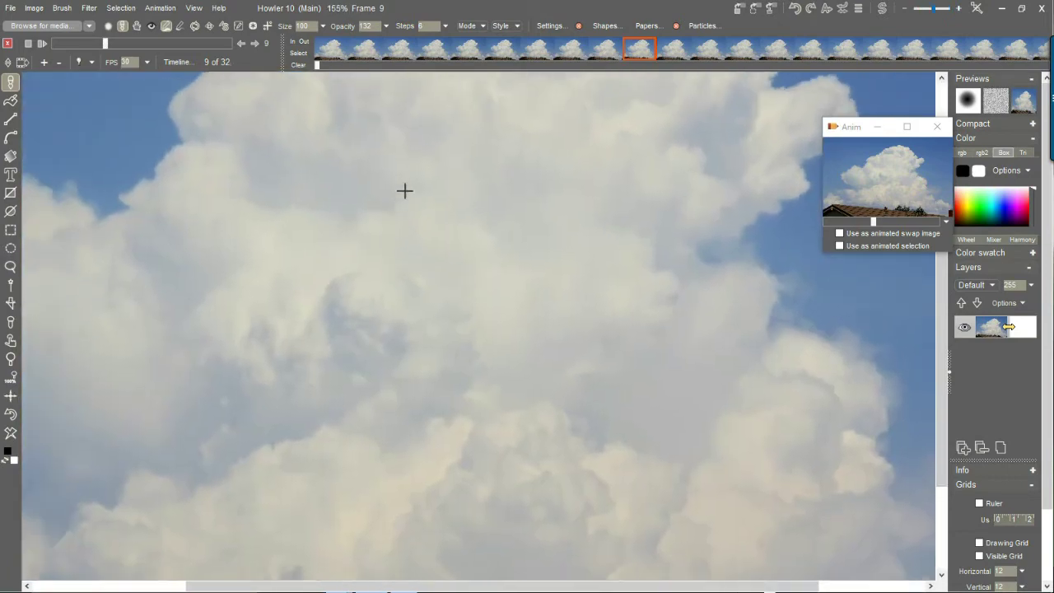
# Restore the stored stabilized animation and open the Motion prediction module with its window moved off the cloud's centre.
pyautogui.click(894, 161)
pyautogui.click(555, 324)
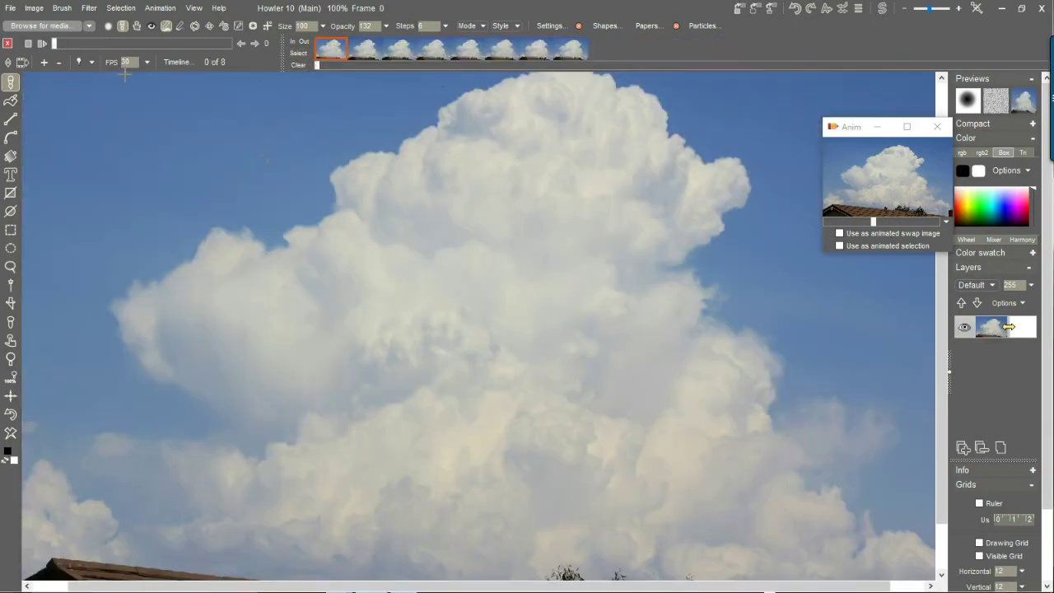
pyautogui.click(90, 8)
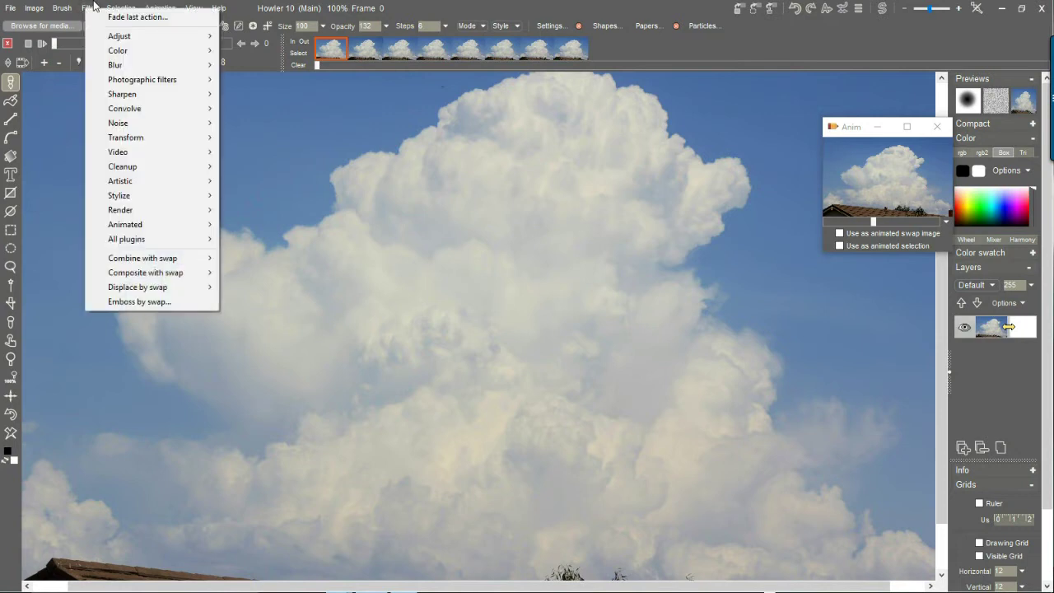
pyautogui.moveTo(141, 227)
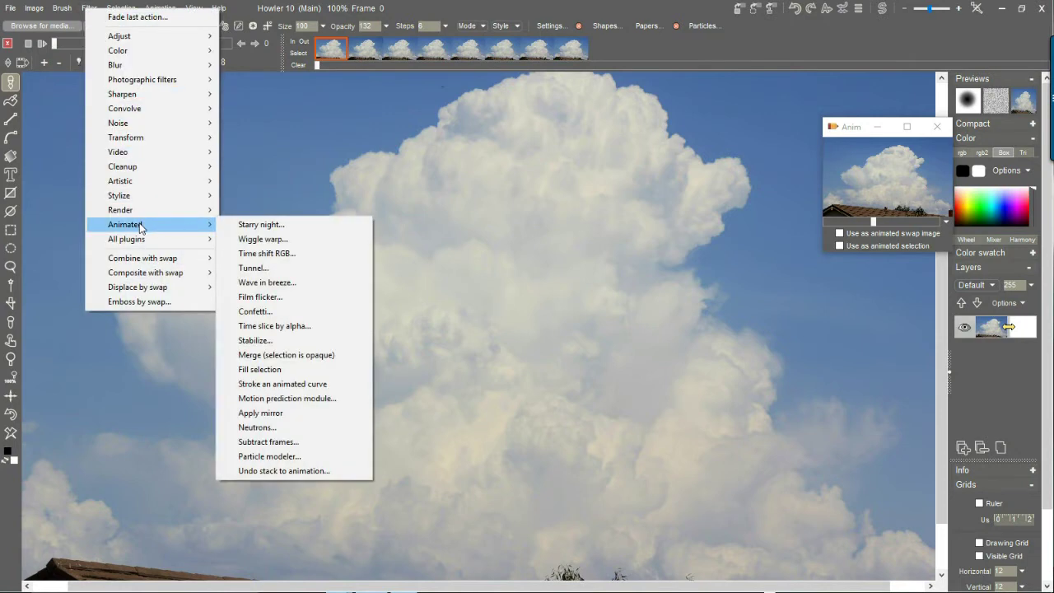
pyautogui.click(280, 397)
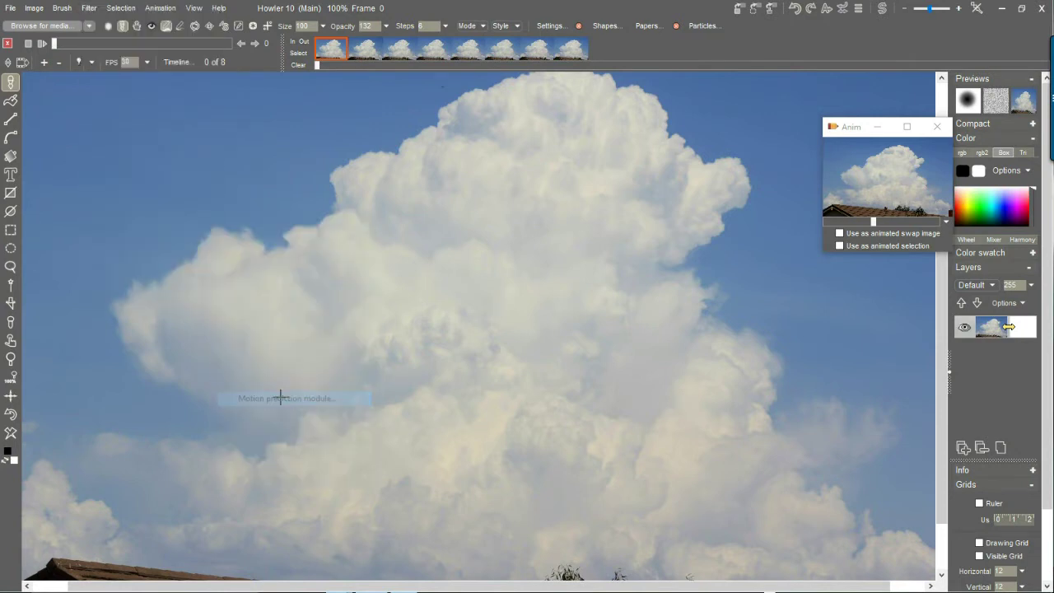
pyautogui.moveTo(527, 142); pyautogui.dragTo(186, 114)
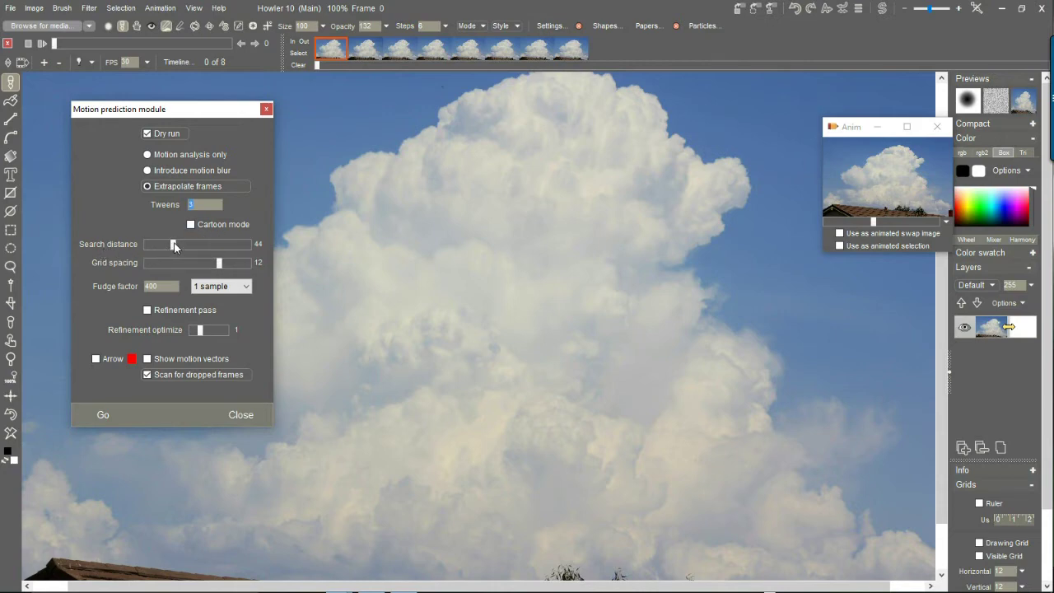
# Set the motion prediction's search distance to 84 and grid spacing to 8.
pyautogui.moveTo(173, 245)
pyautogui.mouseDown()
pyautogui.moveTo(230, 247)
pyautogui.moveTo(183, 239)
pyautogui.moveTo(253, 273)
pyautogui.mouseUp()
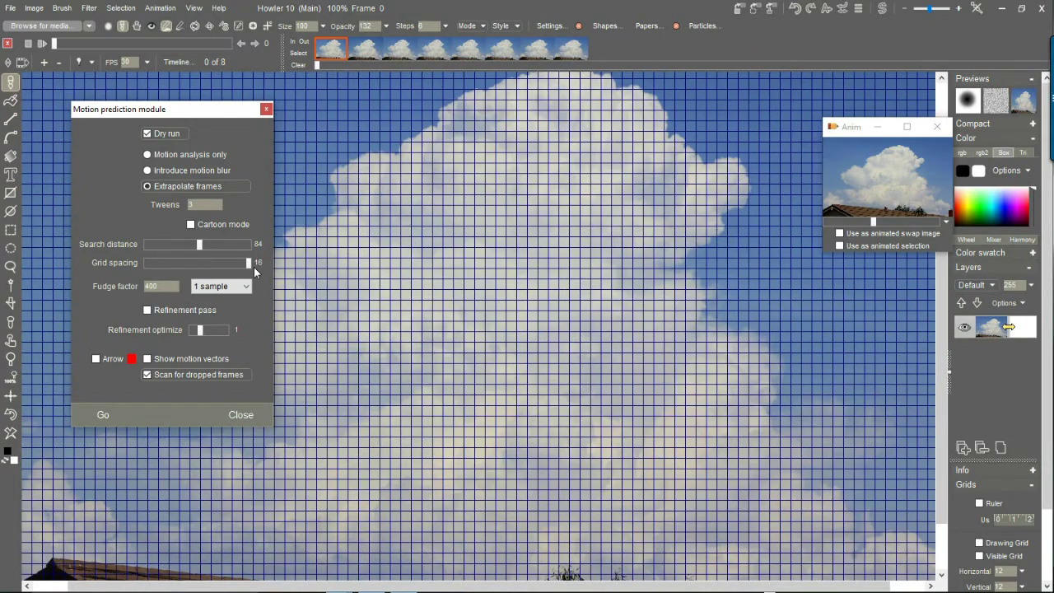
pyautogui.moveTo(255, 273); pyautogui.dragTo(193, 271)
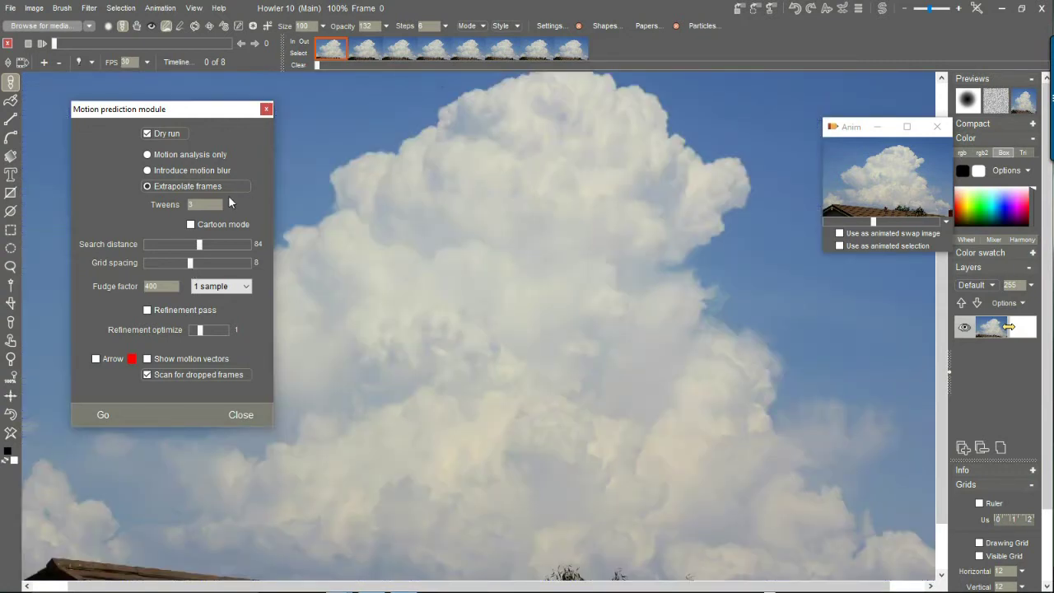
pyautogui.moveTo(201, 244)
pyautogui.mouseDown()
pyautogui.moveTo(180, 247)
pyautogui.moveTo(200, 248)
pyautogui.mouseUp()
# Scrub and step through the original frames to examine how far the cloud moves between them.
pyautogui.moveTo(66, 41); pyautogui.dragTo(146, 44)
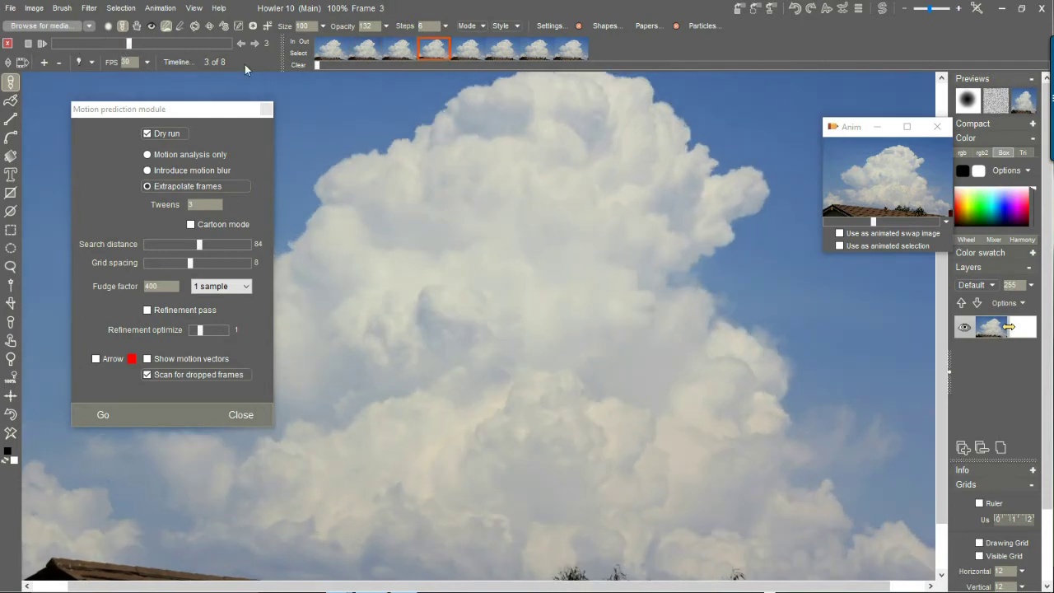
pyautogui.moveTo(135, 42); pyautogui.dragTo(96, 39)
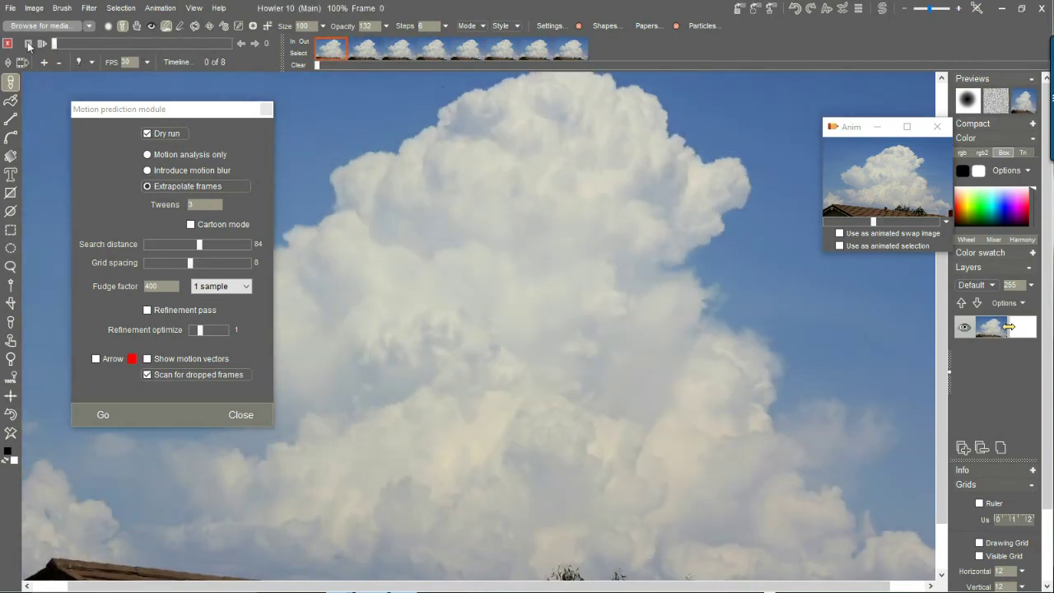
pyautogui.click(254, 43)
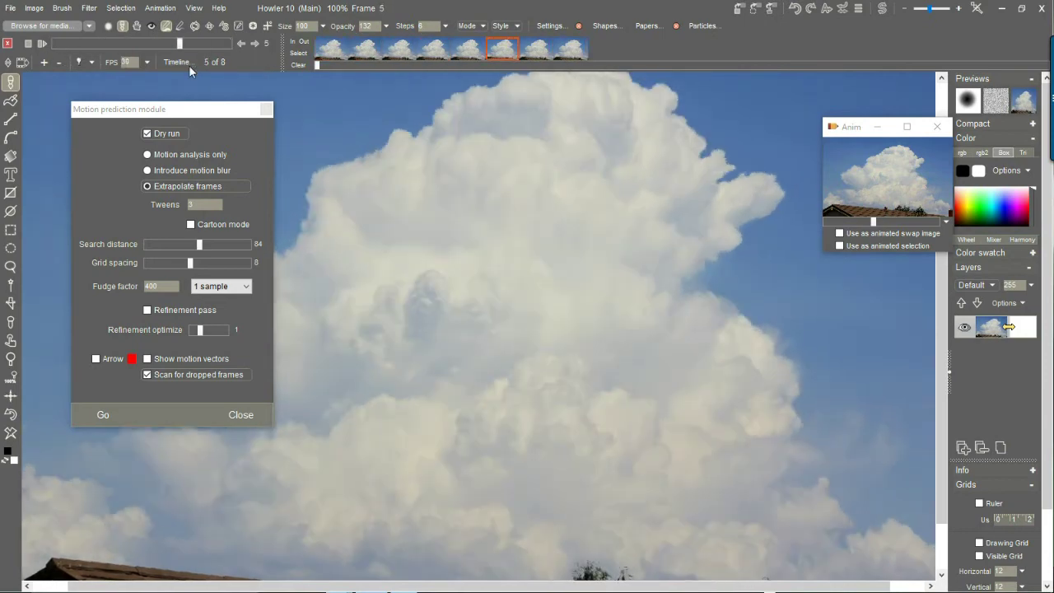
pyautogui.press('Right')
pyautogui.press('Right')
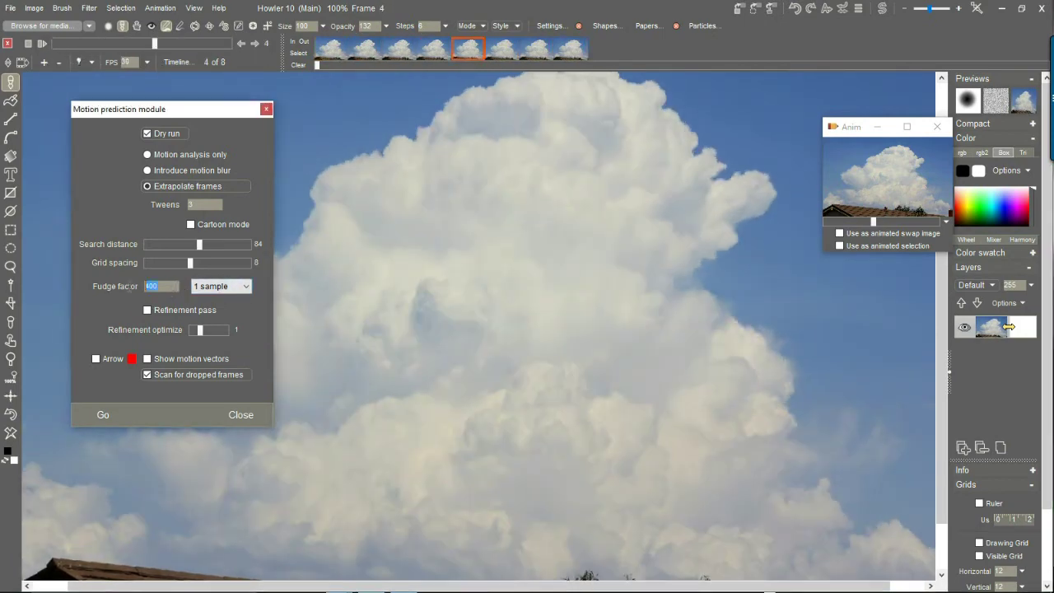
# Set the fudge factor to 0, turn off scanning for dropped frames, and perform a motion prediction dry run with 3 tweens.
pyautogui.write('0')
pyautogui.click(105, 413)
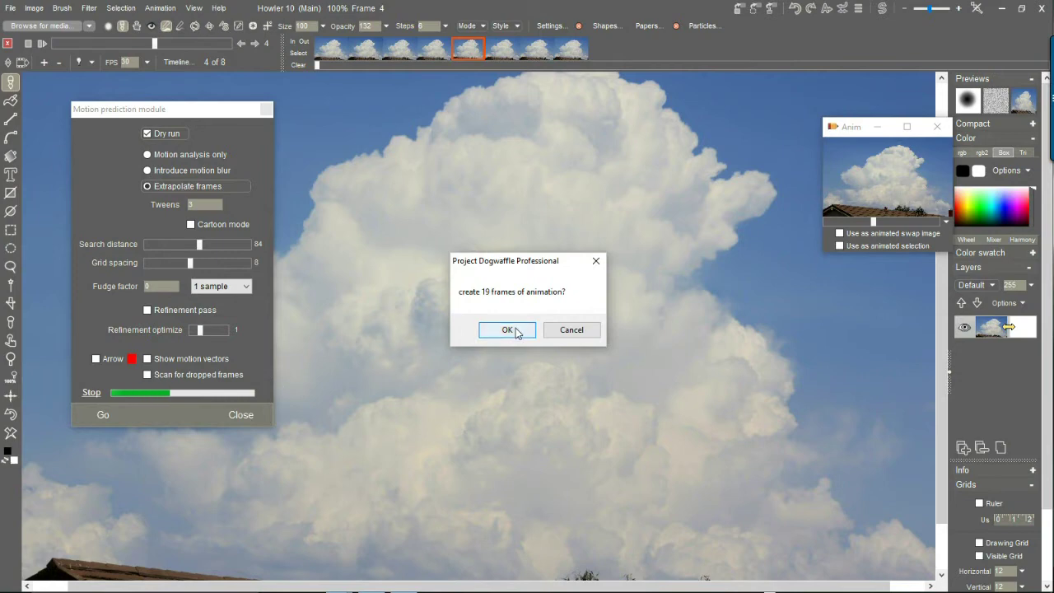
pyautogui.click(508, 331)
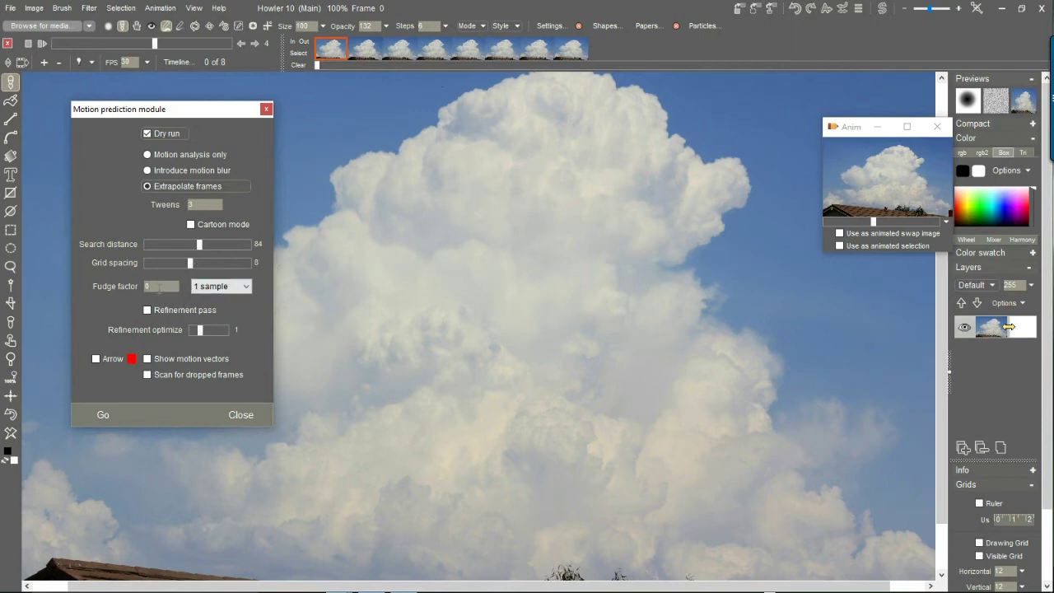
# Set the fudge factor to 400 and repeat the dry run with 3 tweens.
pyautogui.write('400')
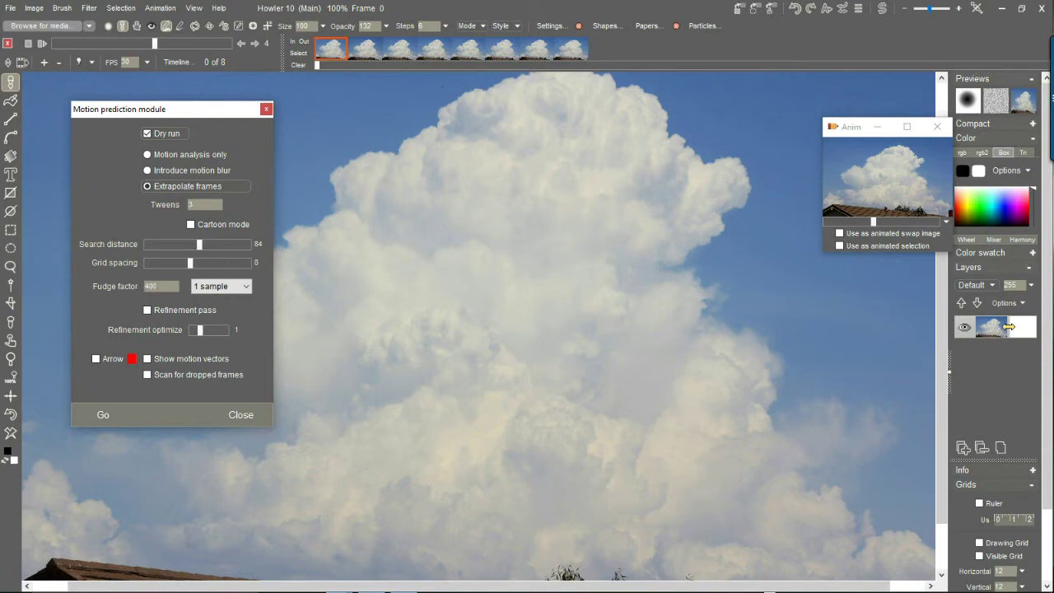
pyautogui.click(101, 415)
pyautogui.click(510, 328)
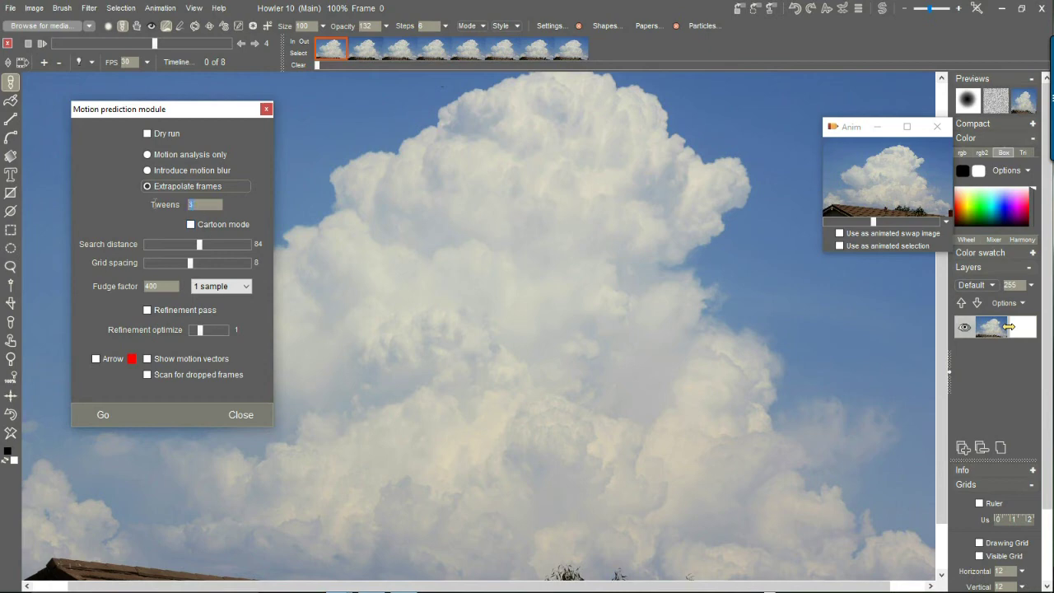
# Set the tweens to 8, keep the dry run on, and run the frame extrapolation test.
pyautogui.click(161, 137)
pyautogui.click(97, 413)
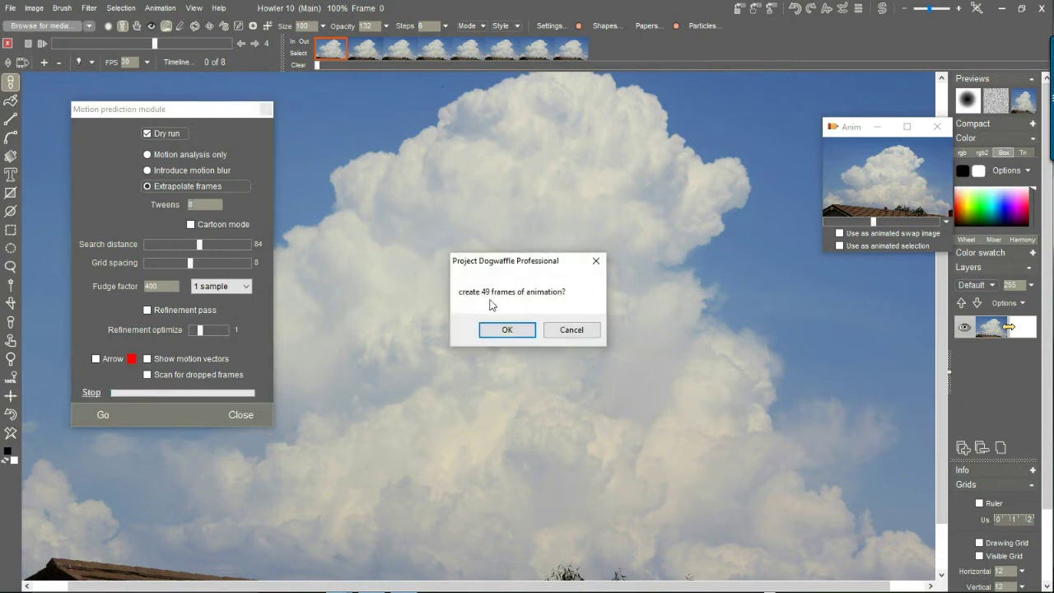
pyautogui.click(508, 330)
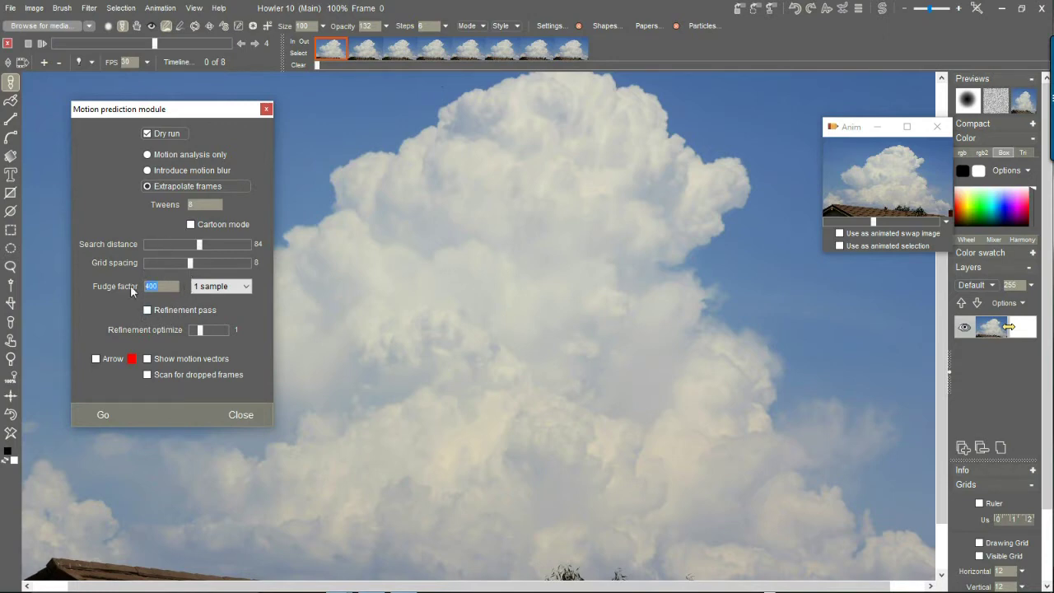
# Perform a dry run with a fudge factor of 1, and switch the sampling to Stochastic 5.
pyautogui.click(118, 416)
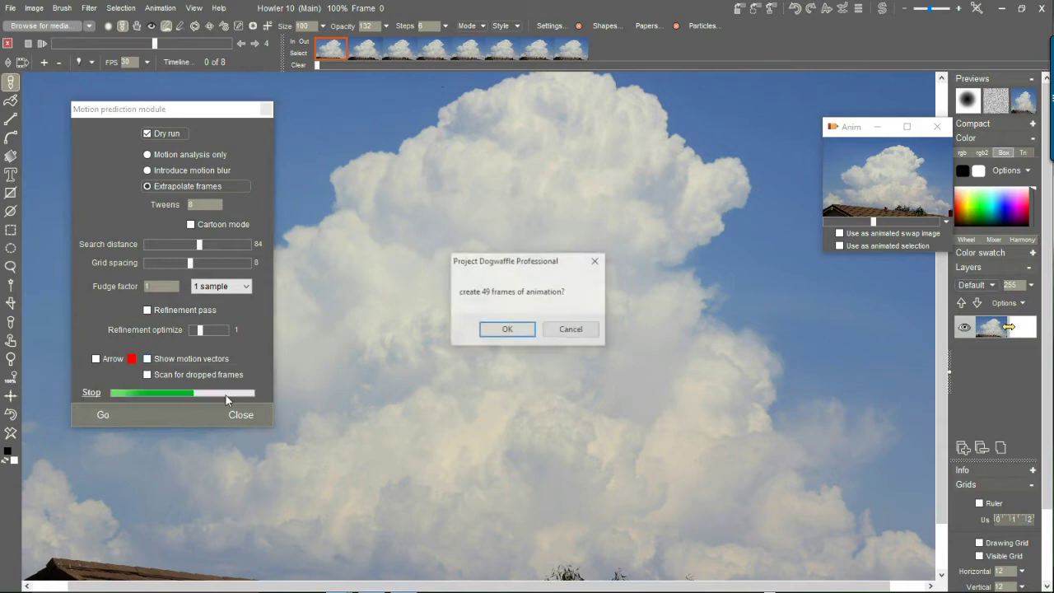
pyautogui.click(511, 330)
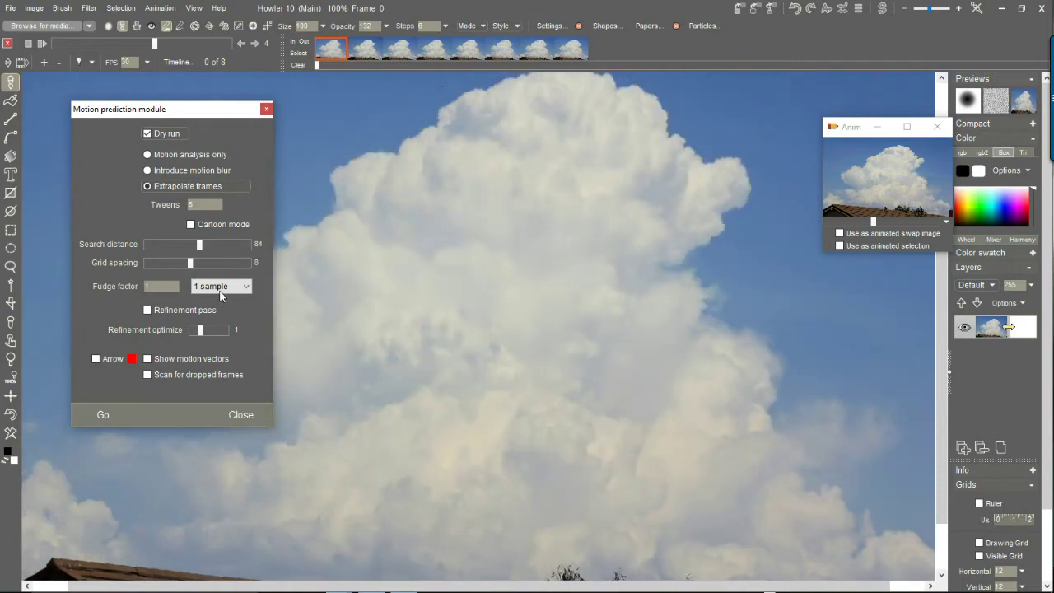
pyautogui.click(224, 286)
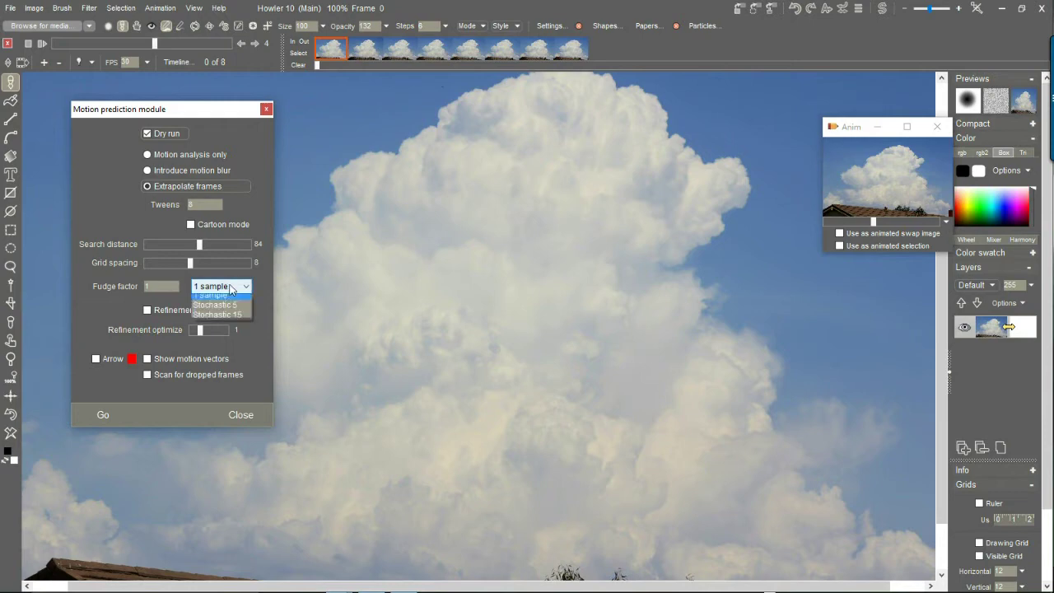
pyautogui.click(216, 310)
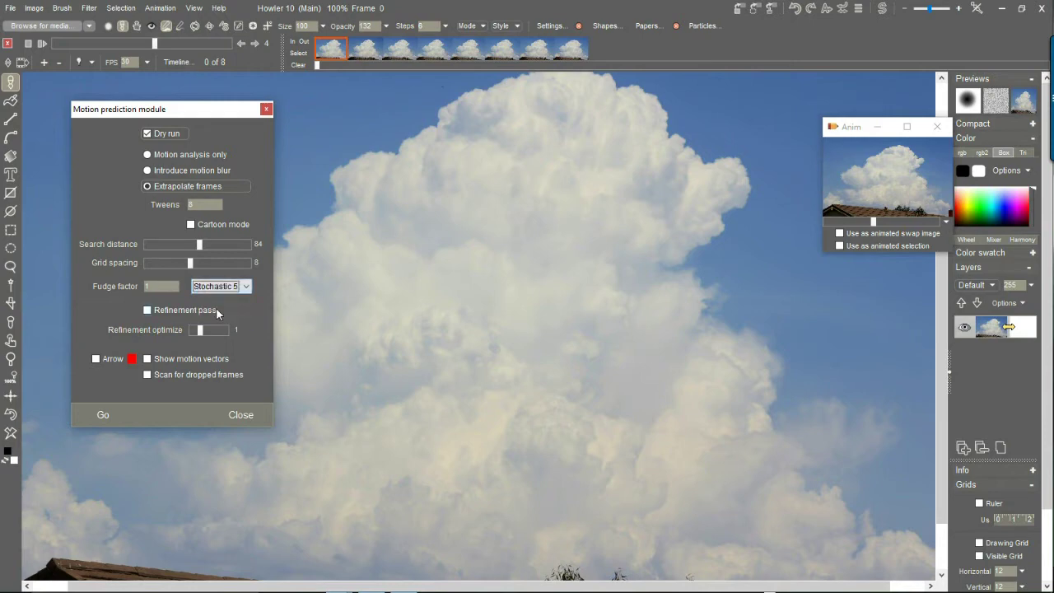
# Dry-run the 8-tween extrapolation with Stochastic 5 sampling, and generate the frames with Refinement pass on and Dry run off.
pyautogui.click(103, 417)
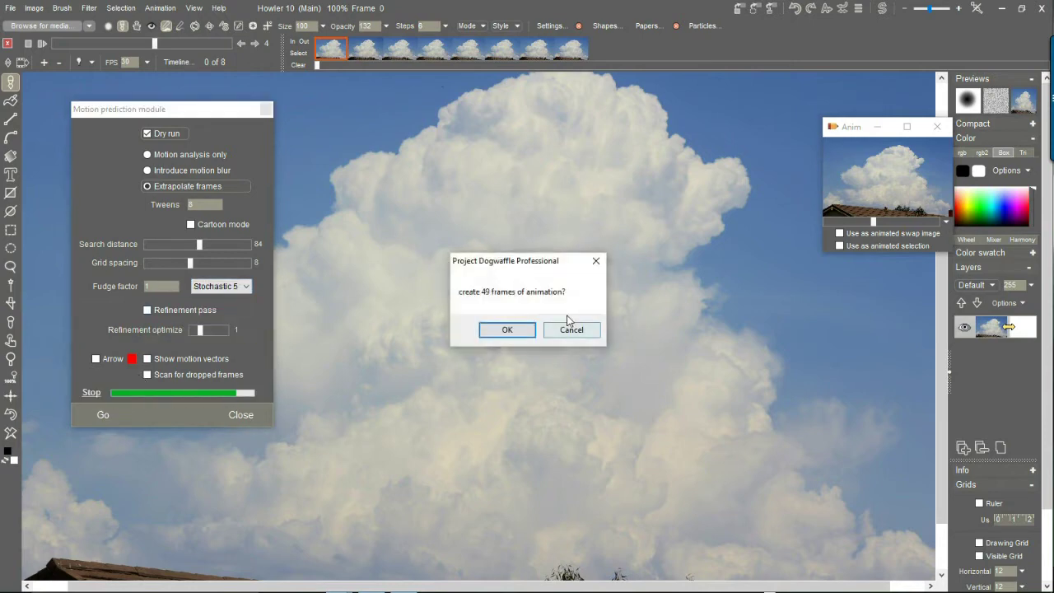
pyautogui.click(520, 330)
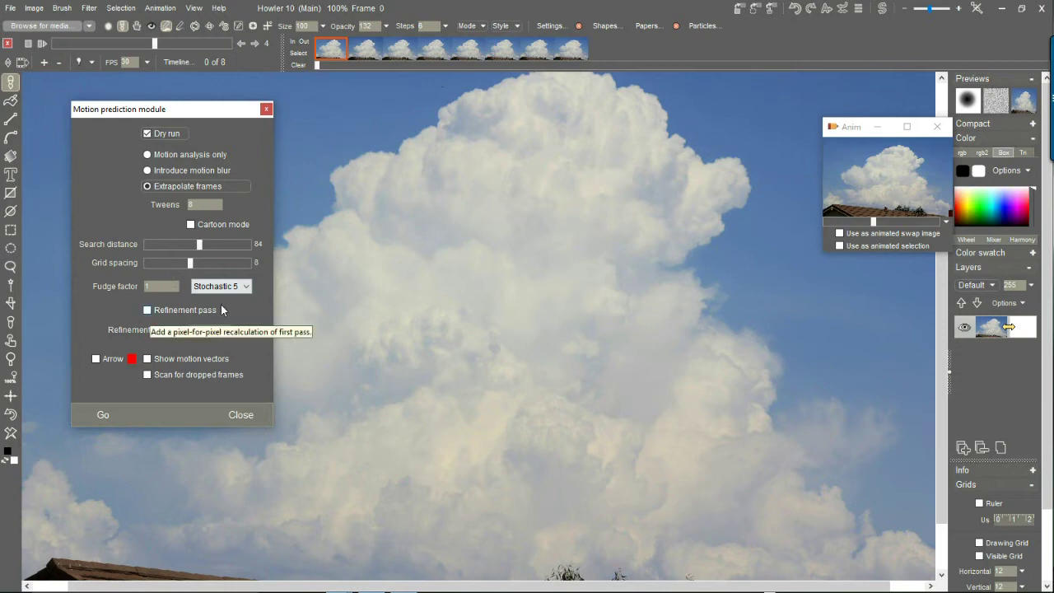
pyautogui.click(149, 311)
pyautogui.click(161, 135)
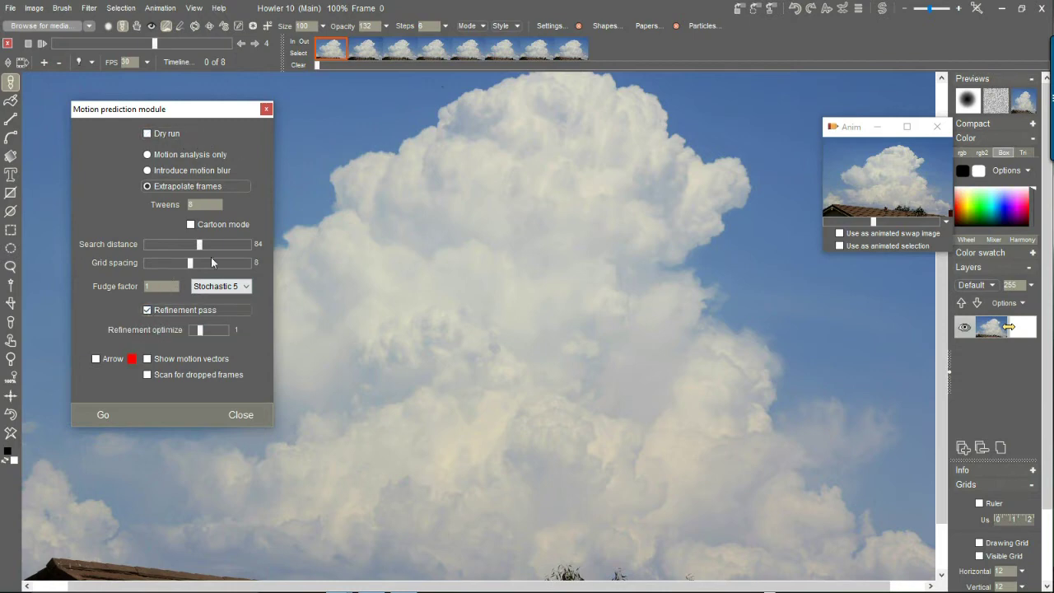
pyautogui.click(109, 418)
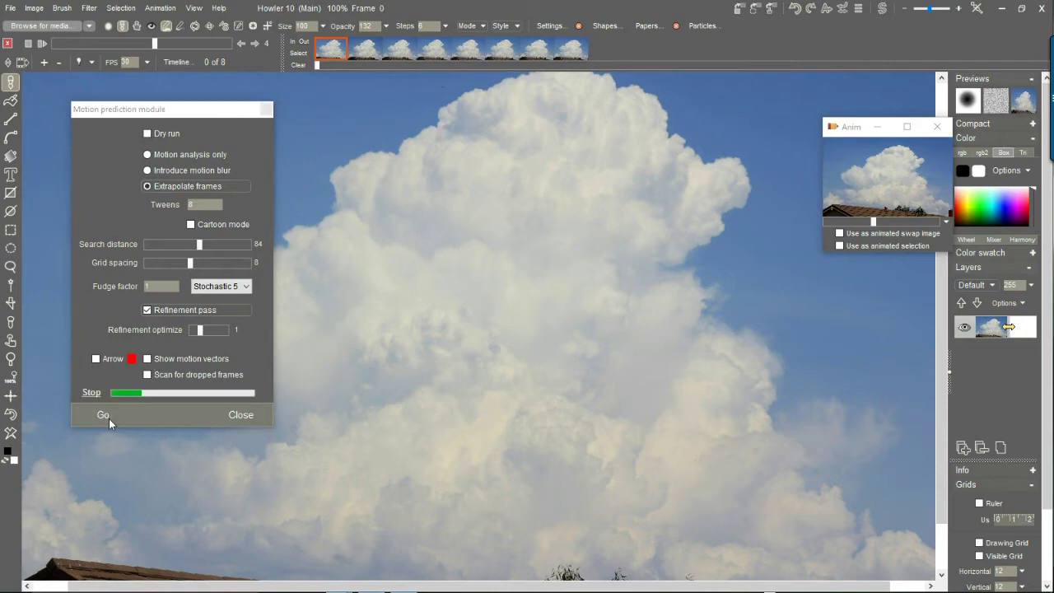
pyautogui.click(507, 330)
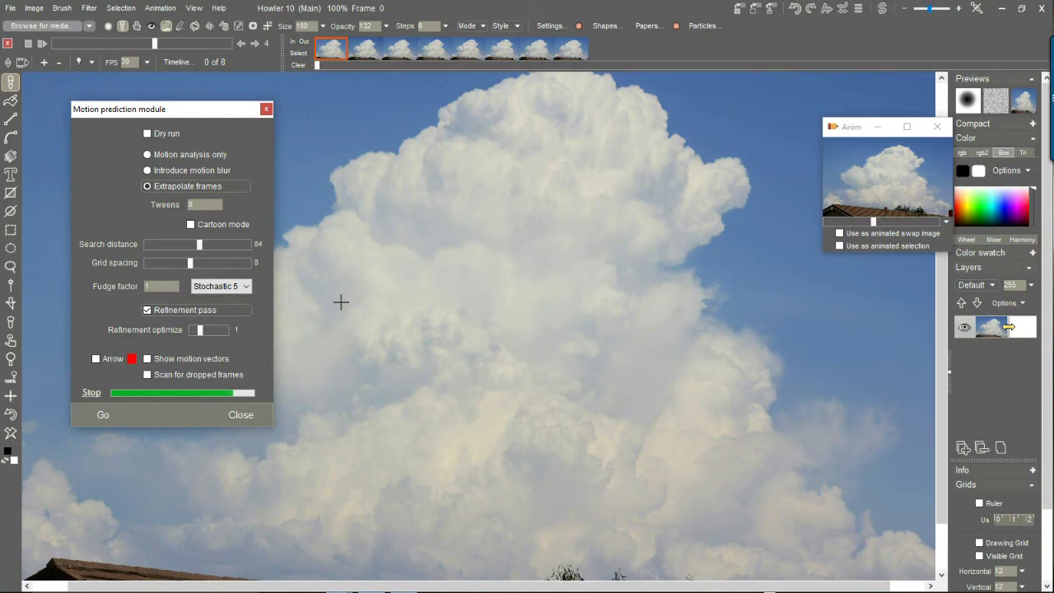
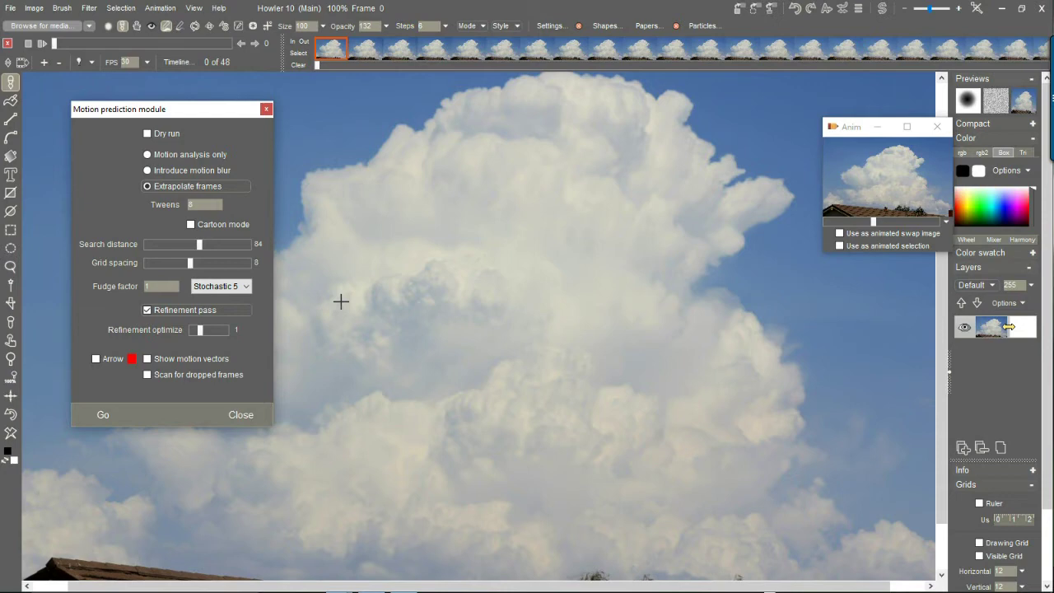
pyautogui.click(241, 413)
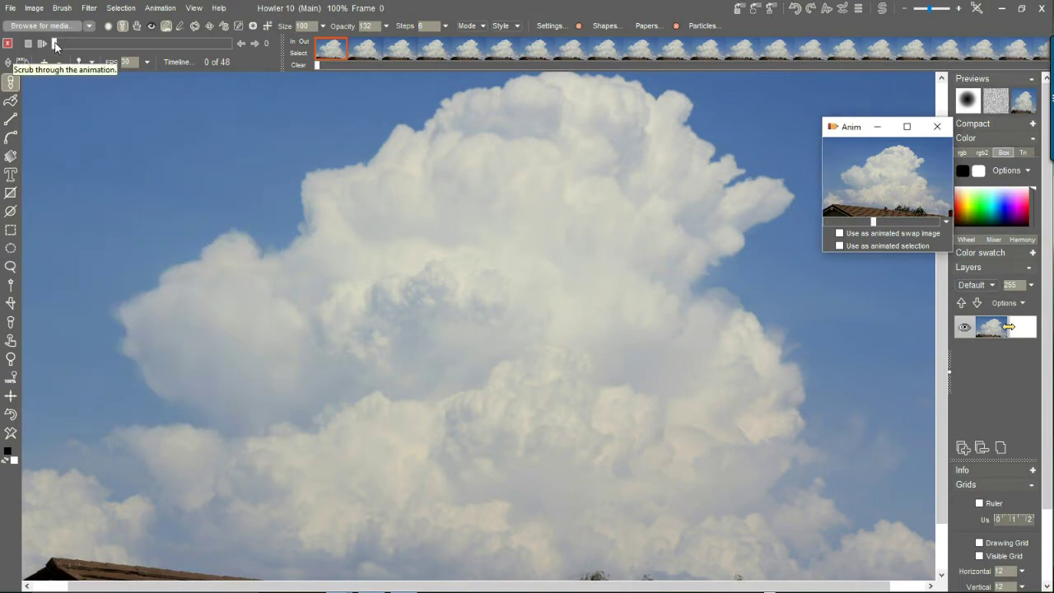
# Delete the first frame of the extrapolated animation and scrub through the remaining frames to the end.
pyautogui.moveTo(55, 46)
pyautogui.mouseDown()
pyautogui.moveTo(269, 47)
pyautogui.moveTo(54, 43)
pyautogui.moveTo(164, 43)
pyautogui.moveTo(190, 60)
pyautogui.moveTo(37, 54)
pyautogui.mouseUp()
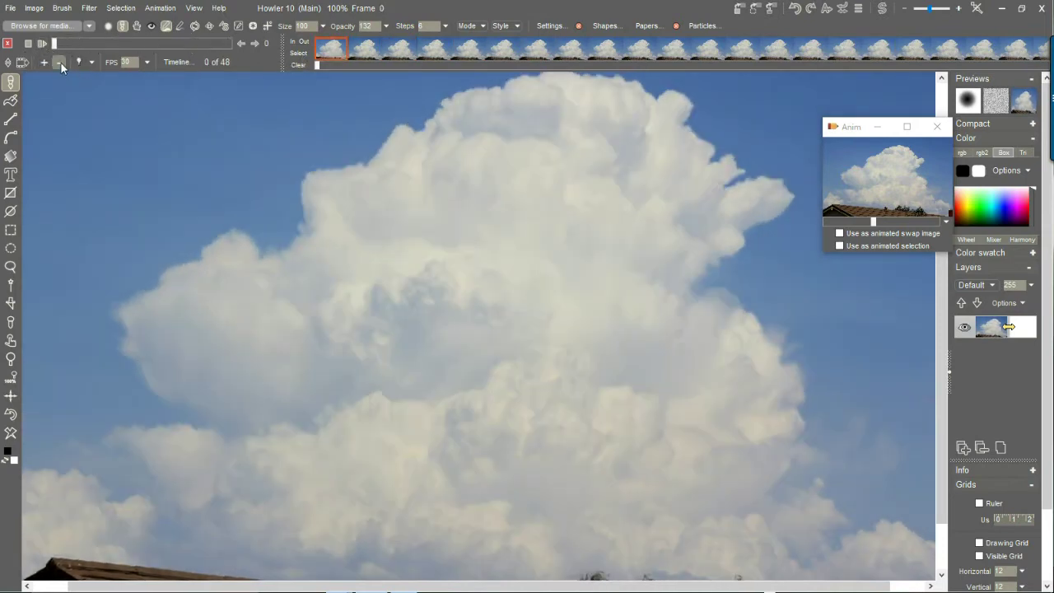
pyautogui.click(60, 63)
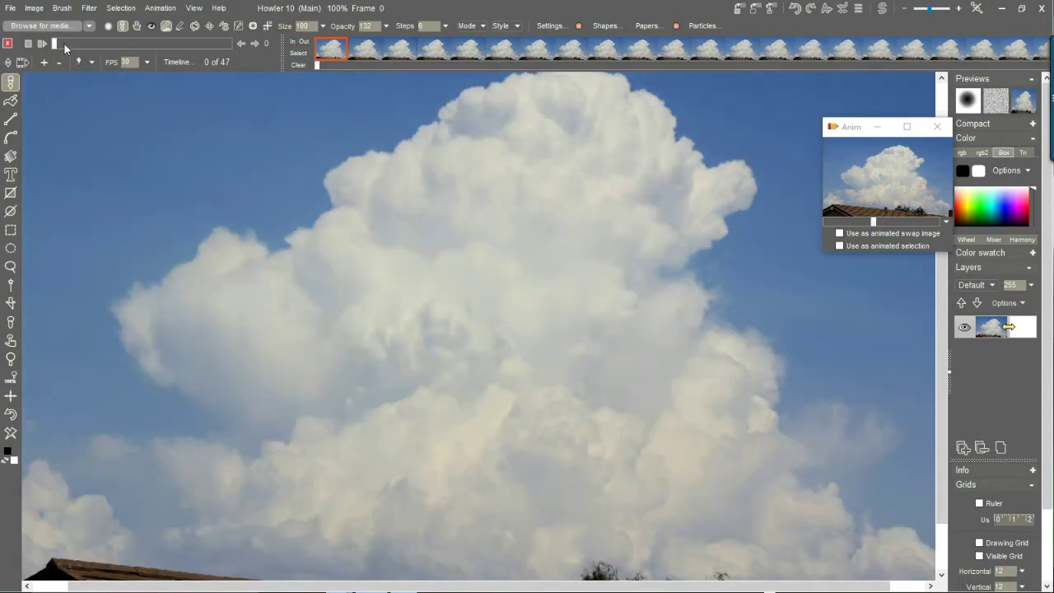
pyautogui.moveTo(53, 43); pyautogui.dragTo(270, 47)
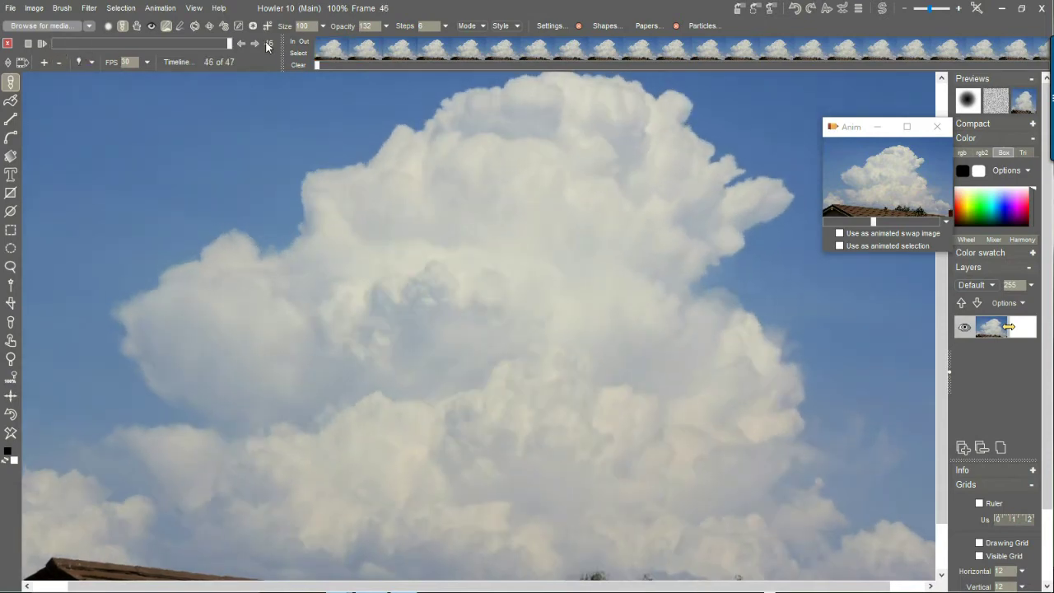
# Play the extrapolated animation, inspect the cloud detail at different magnifications, and stop playback.
pyautogui.click(41, 43)
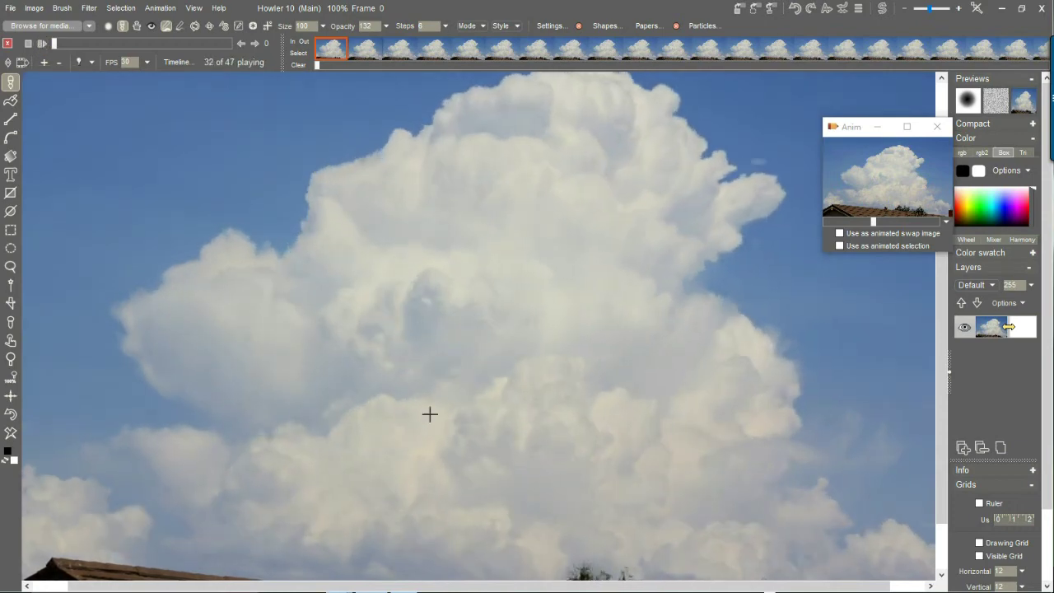
pyautogui.scroll(5, 494, 327)
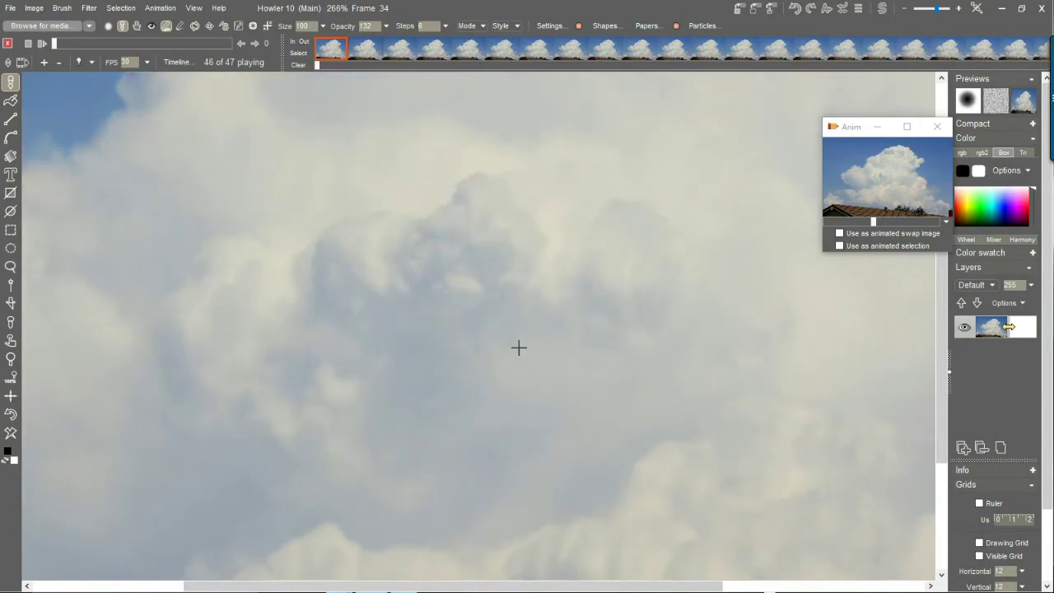
pyautogui.scroll(-10, 502, 330)
pyautogui.scroll(8, 539, 337)
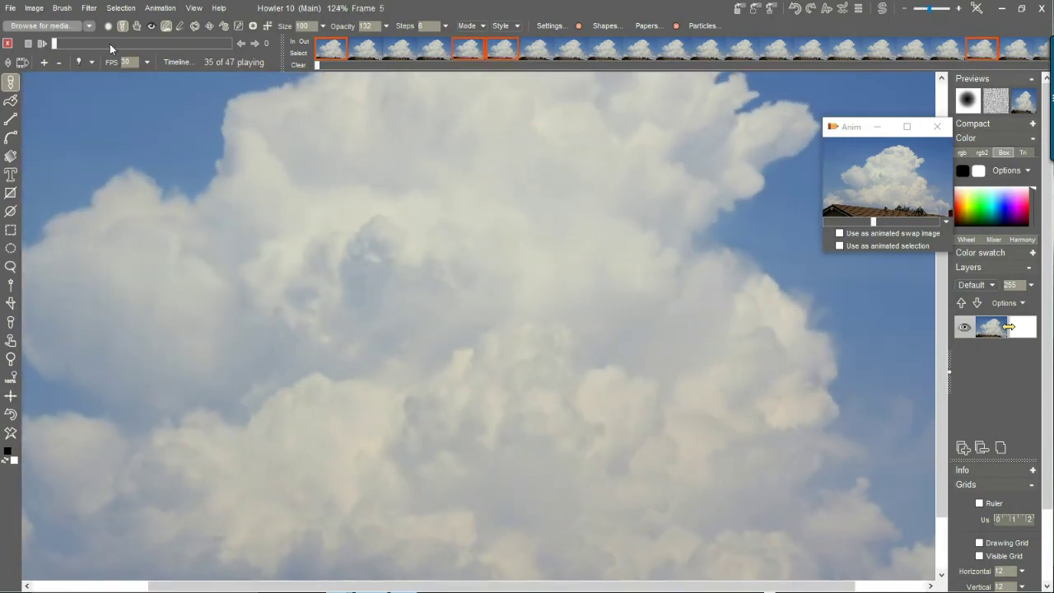
pyautogui.click(28, 43)
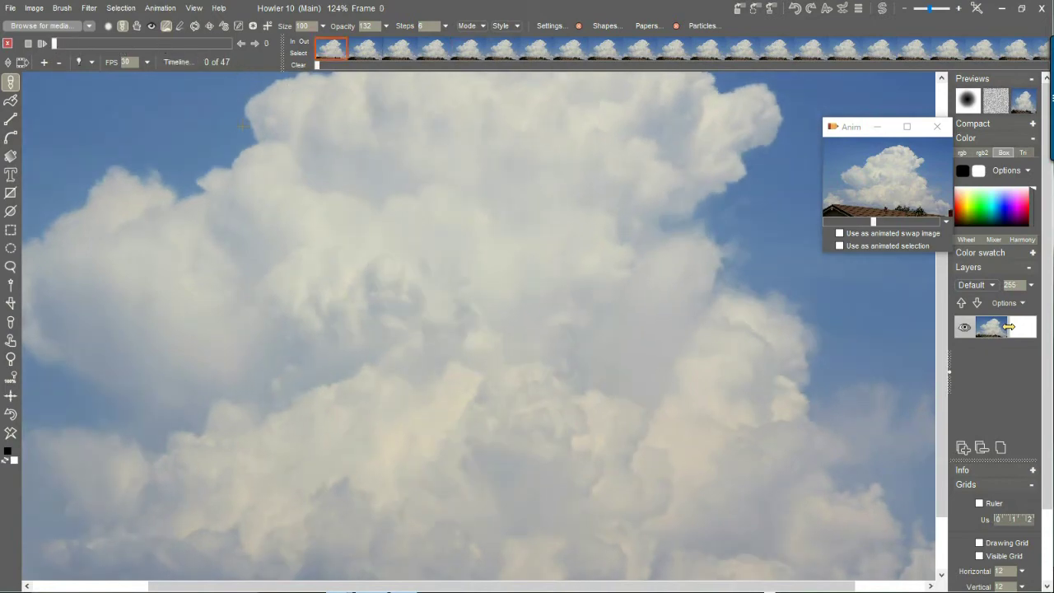
# Store a copy of the whole image at frame 0 and place its thumbnail window over the roof.
pyautogui.scroll(-4, 316, 228)
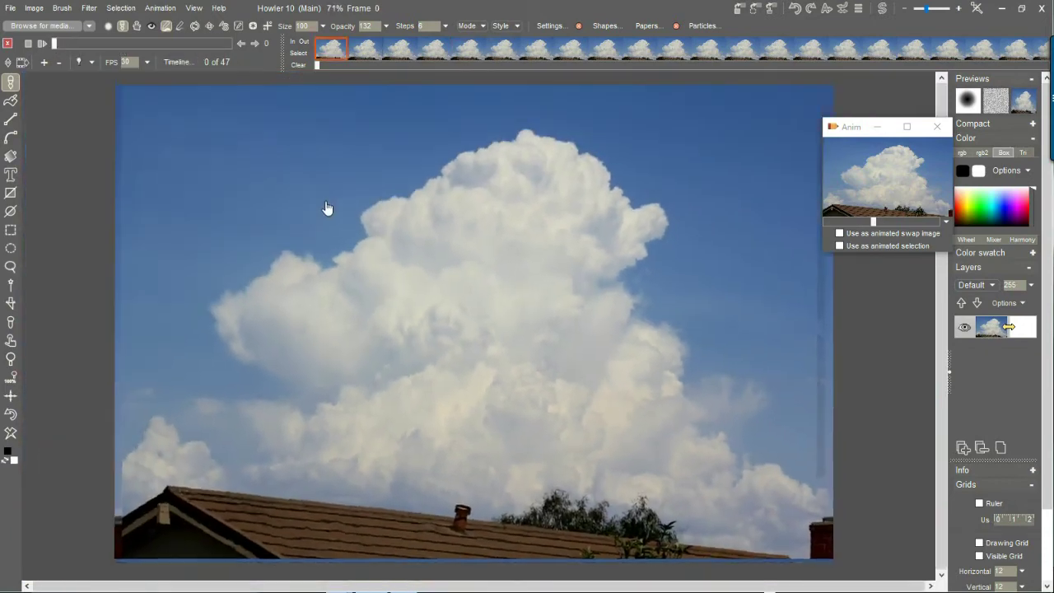
pyautogui.moveTo(327, 208); pyautogui.dragTo(287, 205)
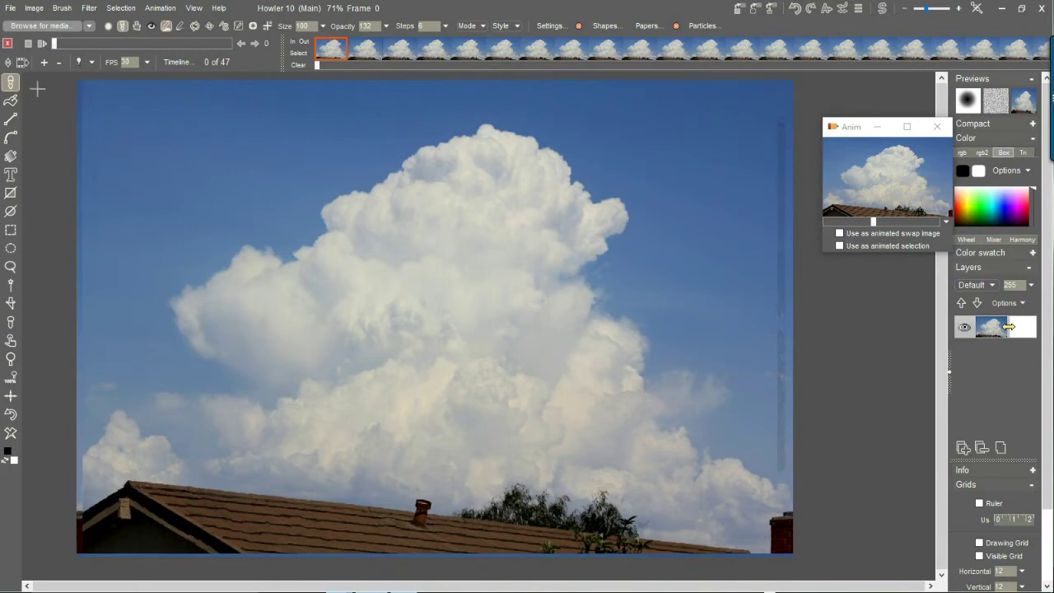
pyautogui.click(38, 10)
pyautogui.click(126, 90)
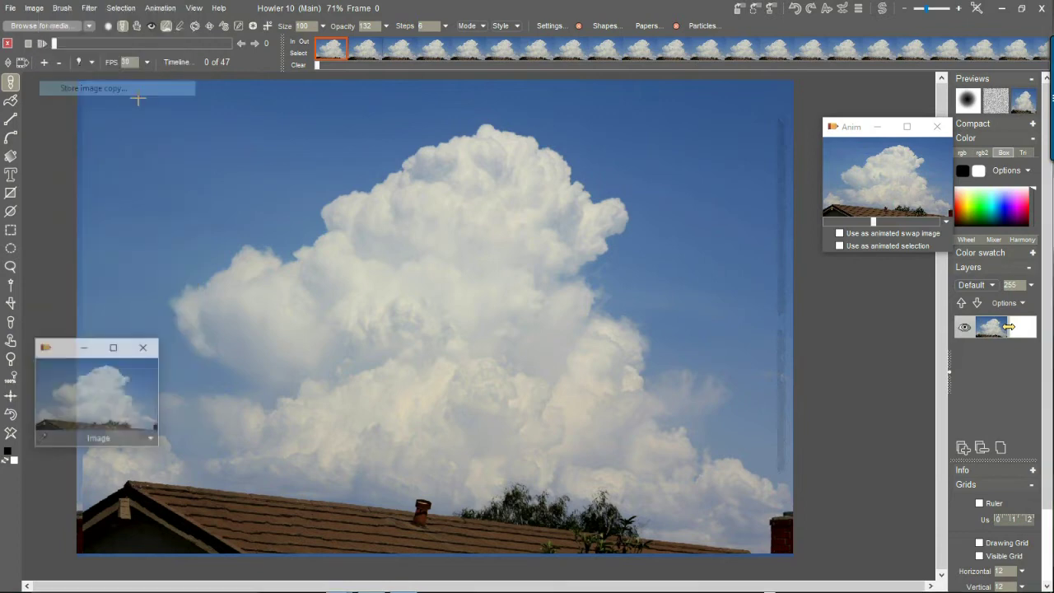
pyautogui.moveTo(66, 356); pyautogui.dragTo(71, 446)
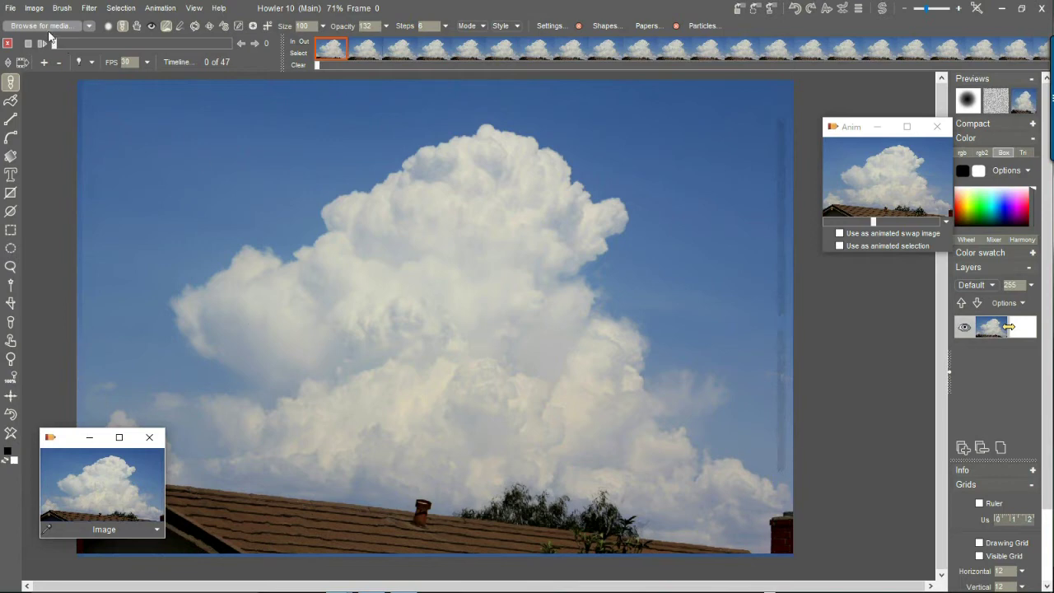
# At frame 13, use the Crop tool to frame the cloud closely, leaving out the image borders, roof and trees.
pyautogui.moveTo(69, 43); pyautogui.dragTo(105, 61)
pyautogui.click(34, 8)
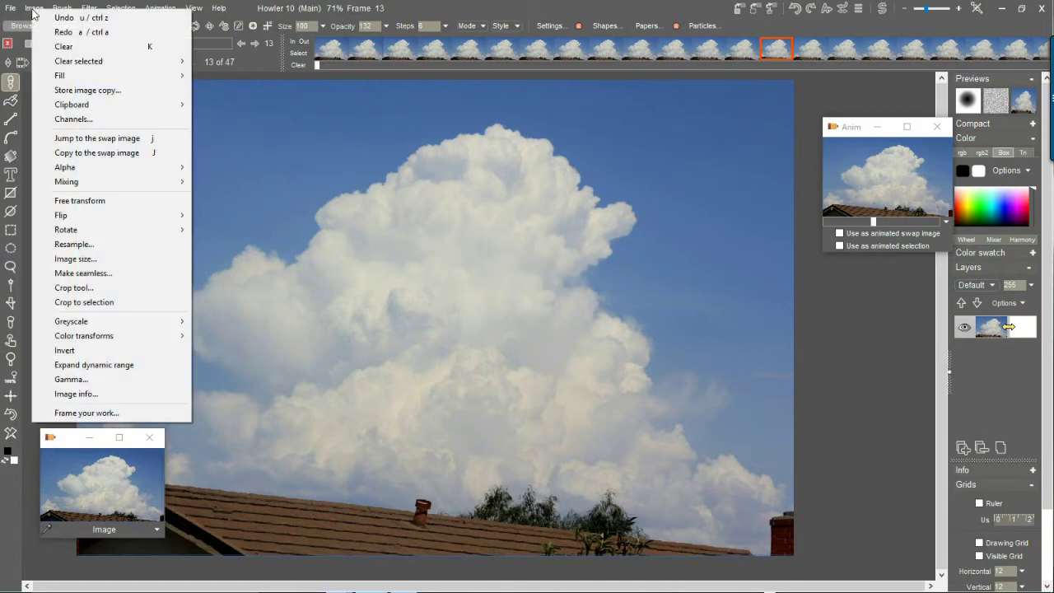
pyautogui.click(89, 290)
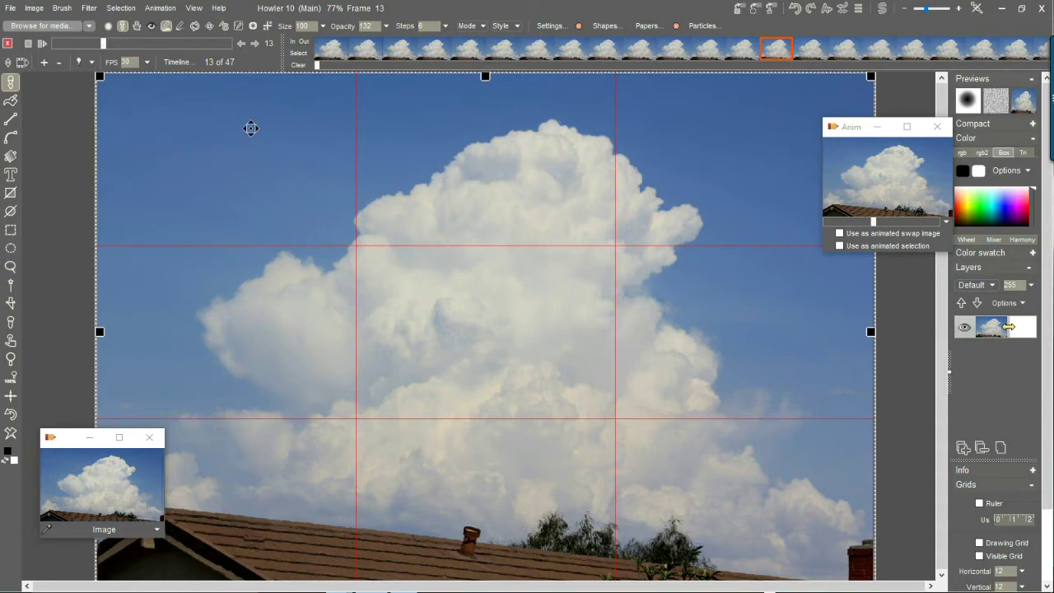
pyautogui.moveTo(99, 79); pyautogui.dragTo(156, 116)
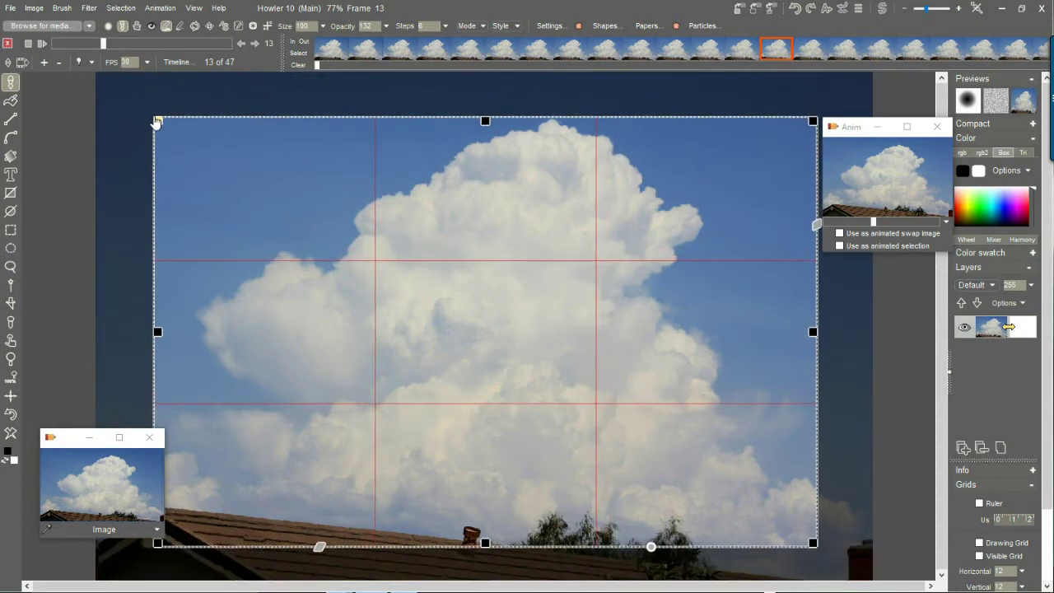
pyautogui.moveTo(486, 553); pyautogui.dragTo(485, 522)
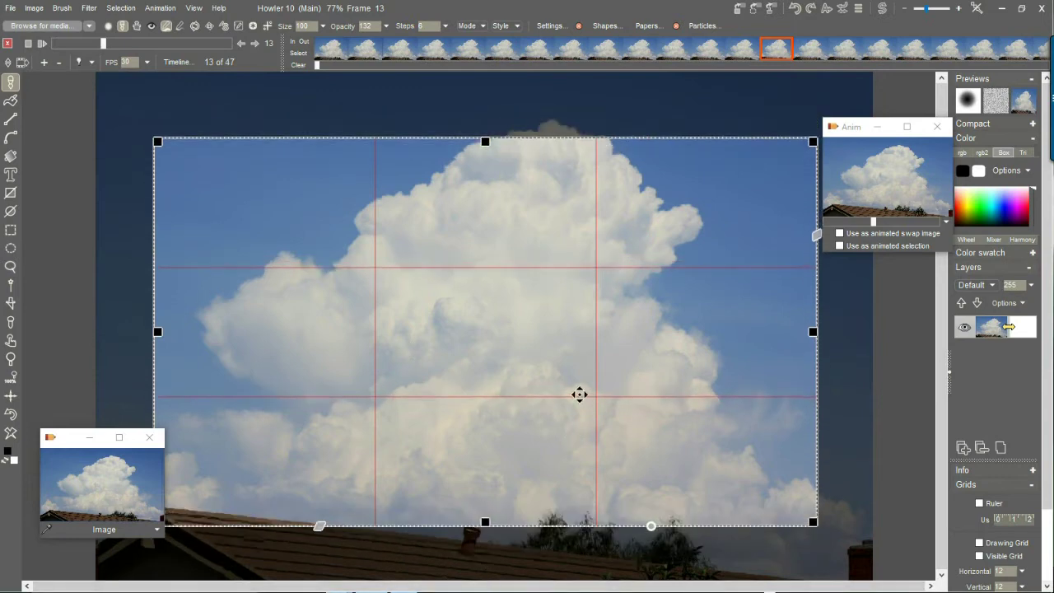
pyautogui.moveTo(500, 341); pyautogui.dragTo(508, 310)
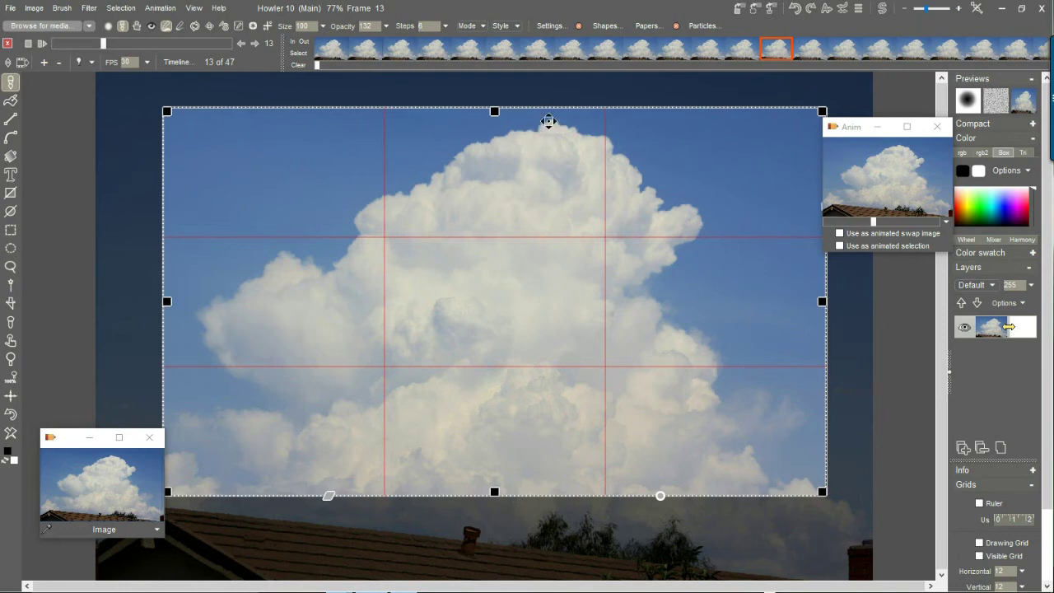
# Check the crop frame across the animation, nudge it down slightly, widen it a little, and apply the crop.
pyautogui.moveTo(107, 48); pyautogui.dragTo(258, 73)
pyautogui.moveTo(324, 78); pyautogui.dragTo(92, 62)
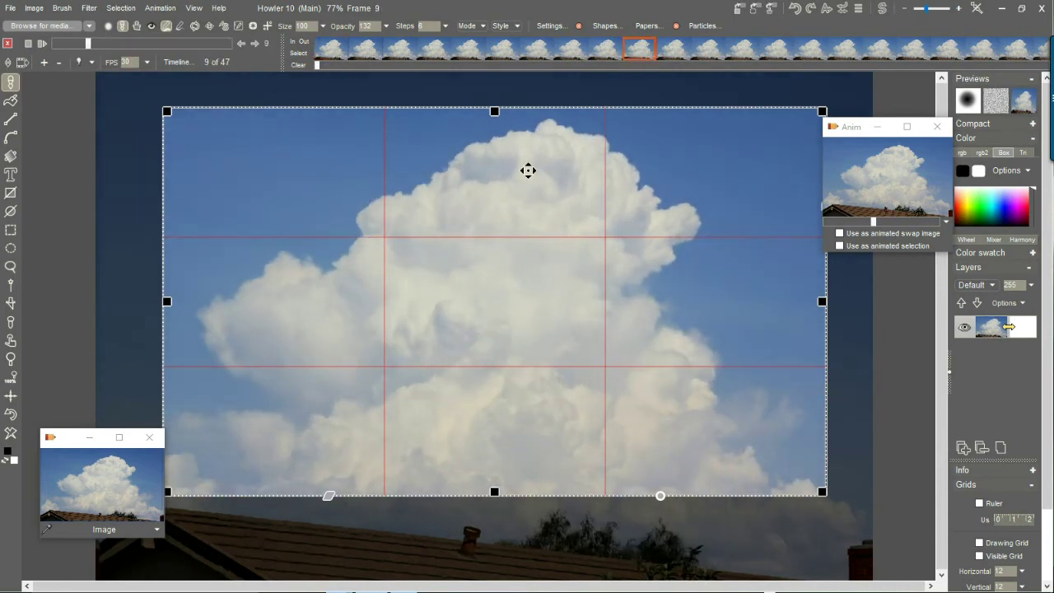
pyautogui.press('Down')
pyautogui.press('Down')
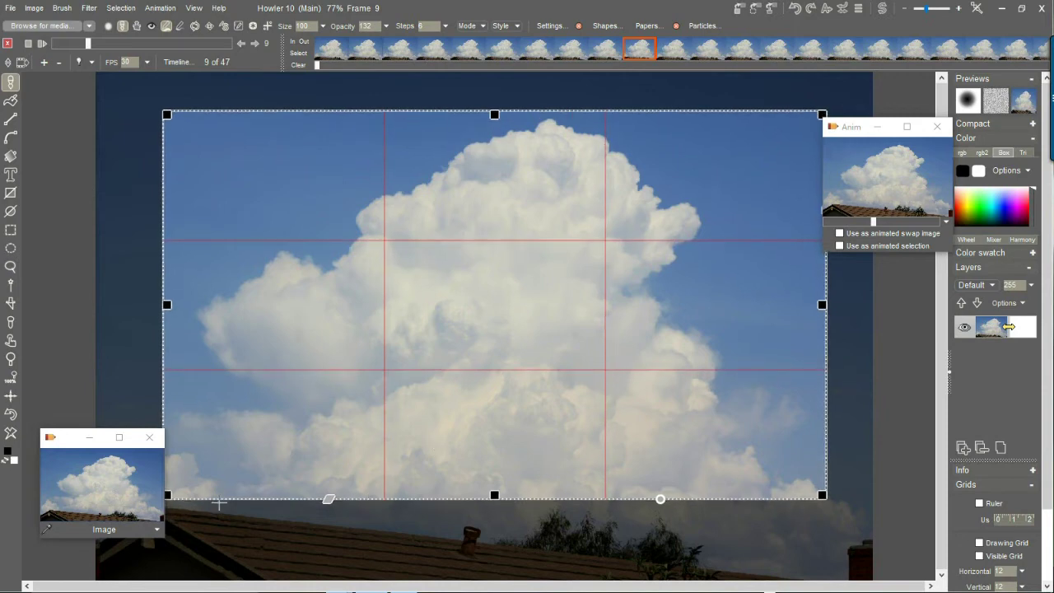
pyautogui.moveTo(66, 440); pyautogui.dragTo(44, 471)
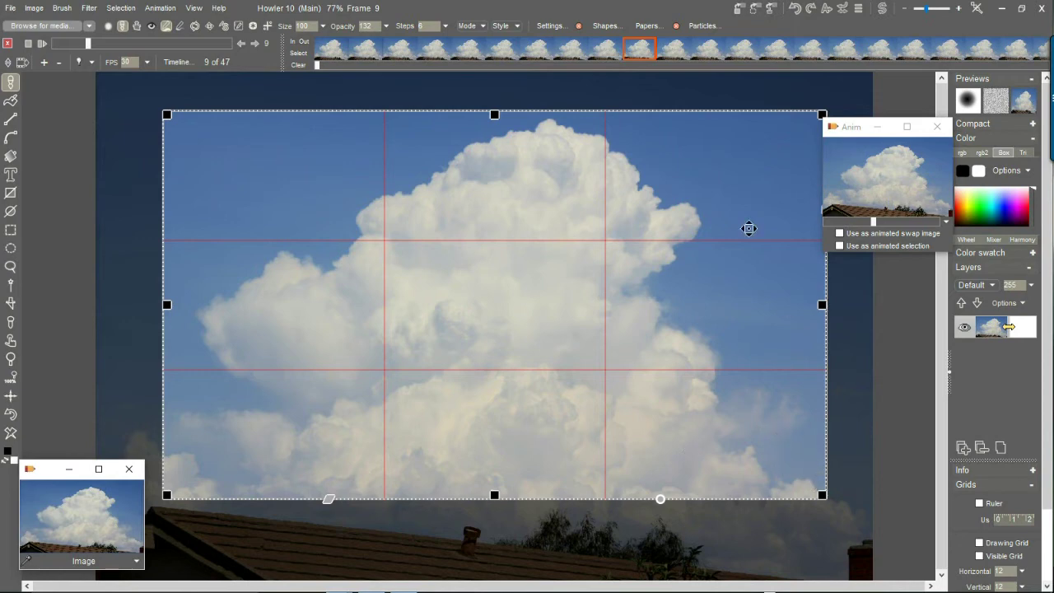
pyautogui.moveTo(168, 309)
pyautogui.mouseDown()
pyautogui.moveTo(143, 307)
pyautogui.moveTo(162, 305)
pyautogui.mouseUp()
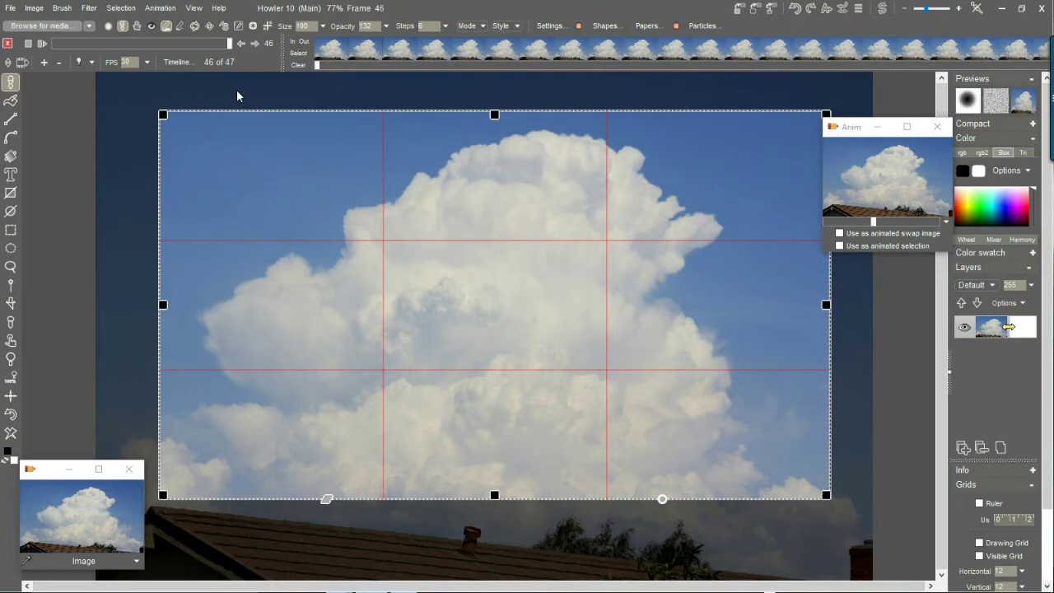
pyautogui.rightClick(276, 185)
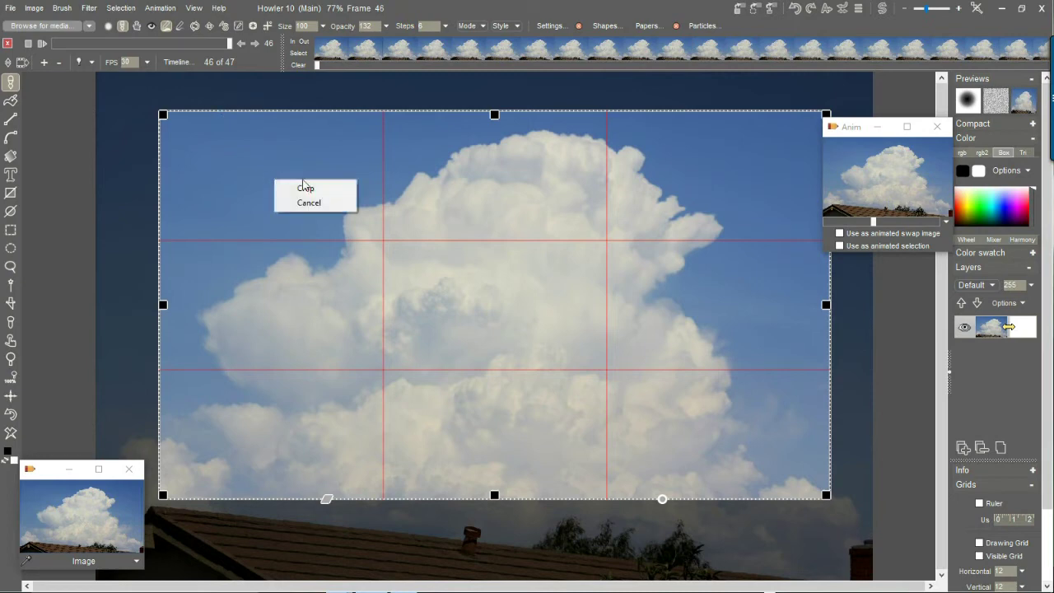
pyautogui.click(305, 188)
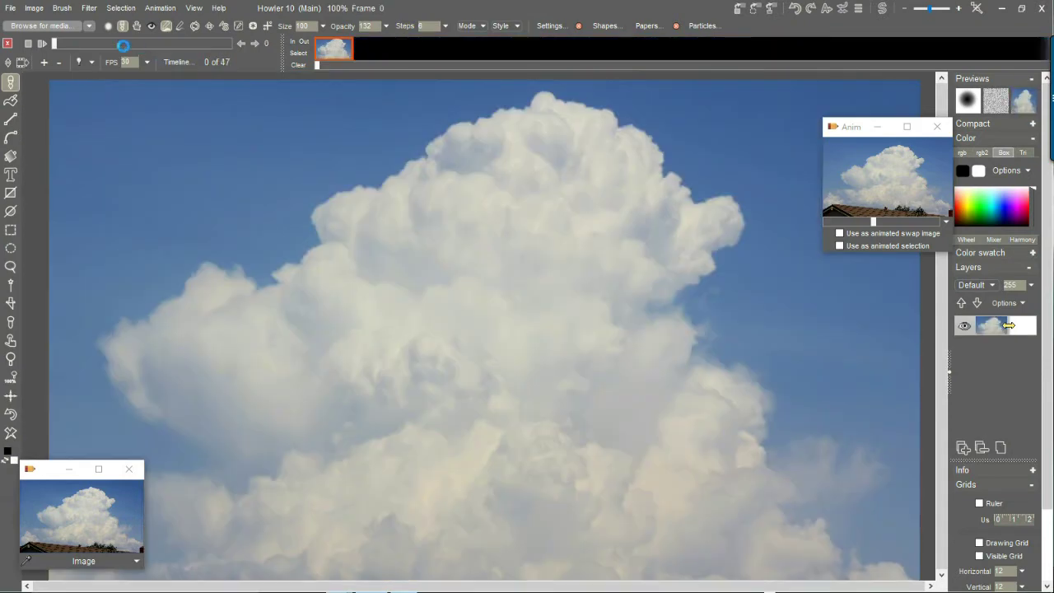
# Store the cropped animation and close the older stored animation that still includes the roof.
pyautogui.click(161, 7)
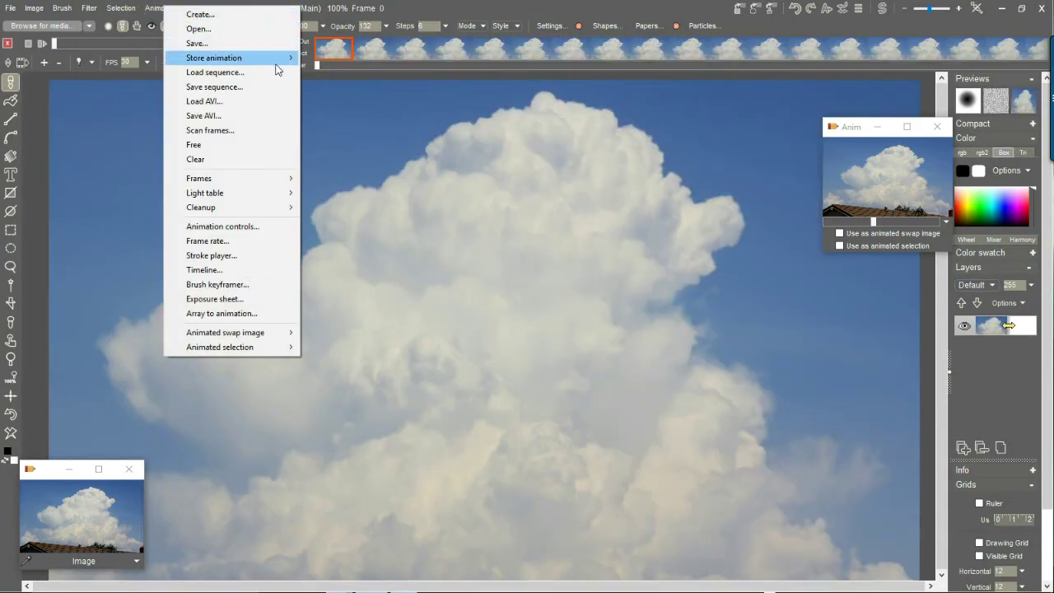
pyautogui.moveTo(277, 70)
pyautogui.click(333, 72)
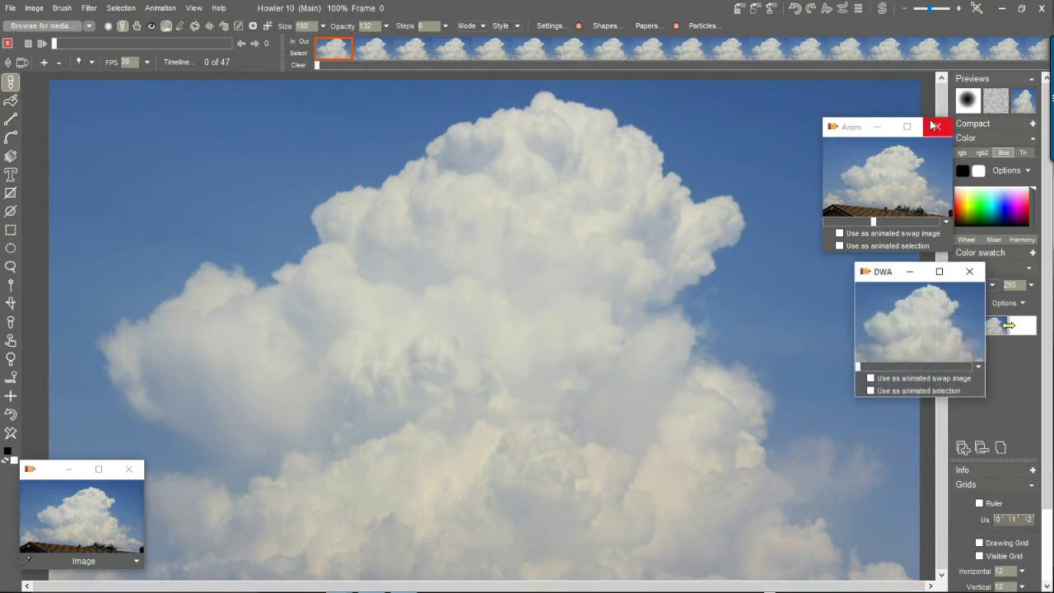
pyautogui.click(937, 127)
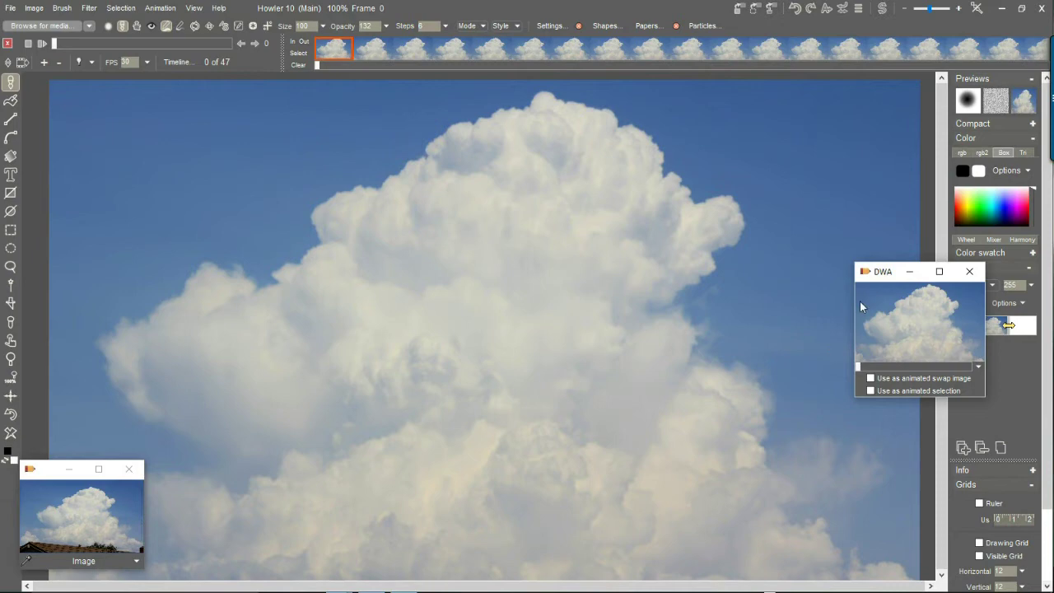
# View the stored cropped animation at full window size, restore its small window, and move it lower.
pyautogui.doubleClick(877, 273)
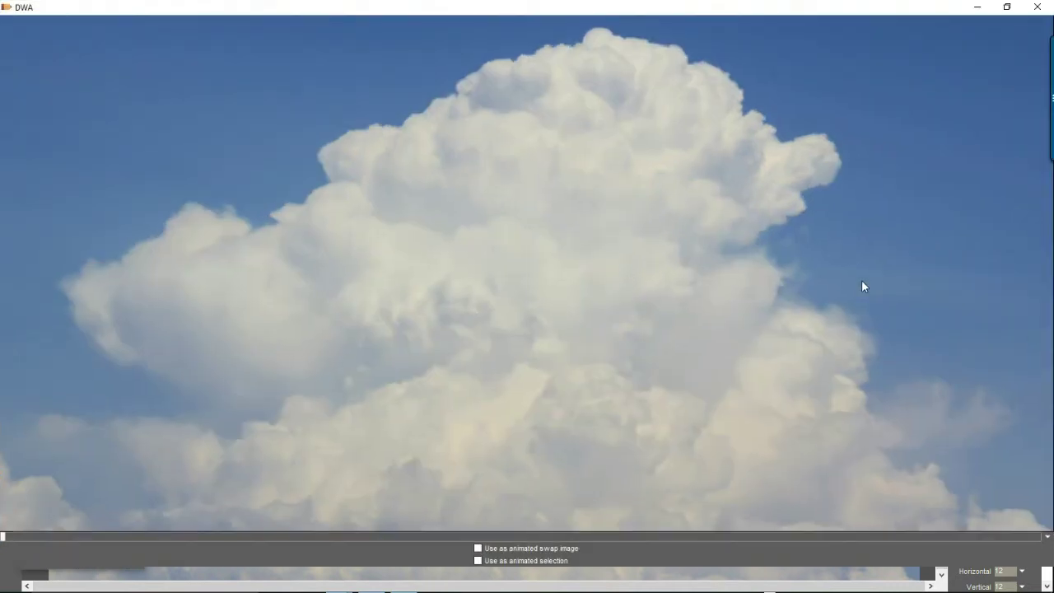
pyautogui.click(1007, 6)
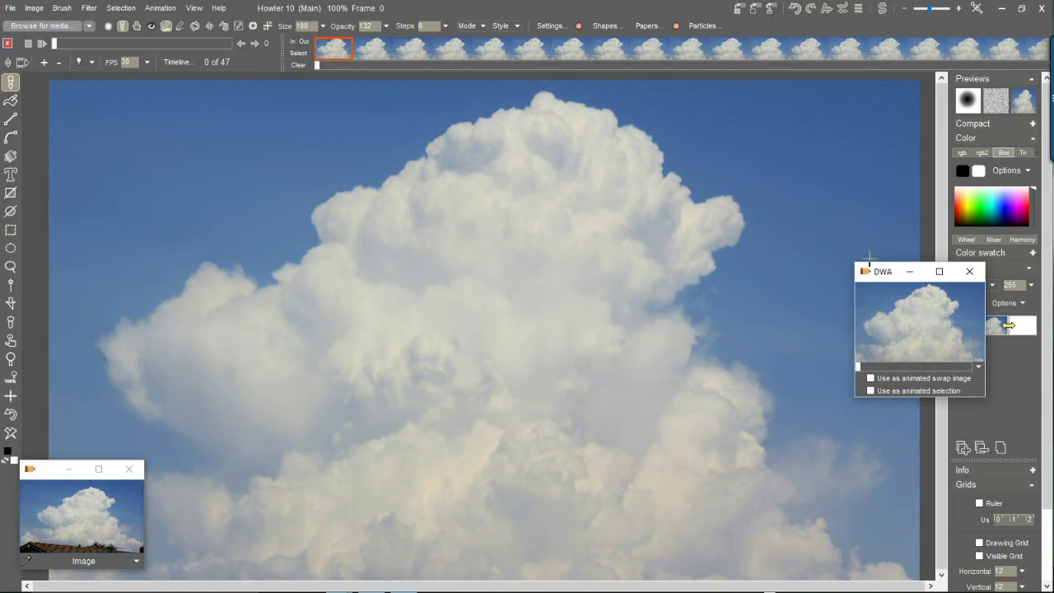
pyautogui.moveTo(883, 276); pyautogui.dragTo(913, 338)
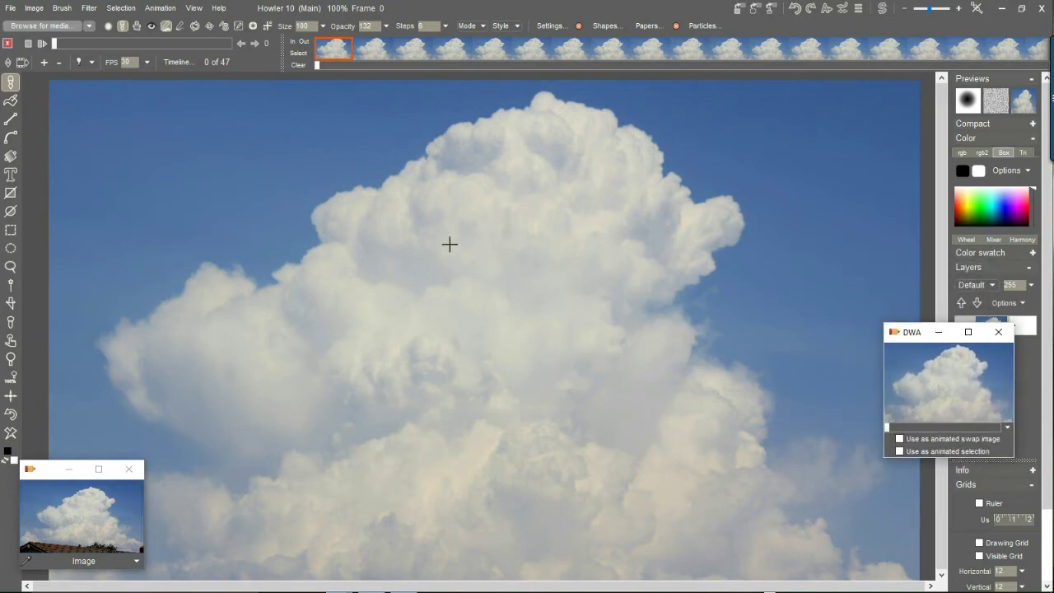
# Expand the dynamic range on all frames of the cropped cloud animation, playing the animation before and after the change.
pyautogui.scroll(-2, 449, 244)
pyautogui.click(42, 44)
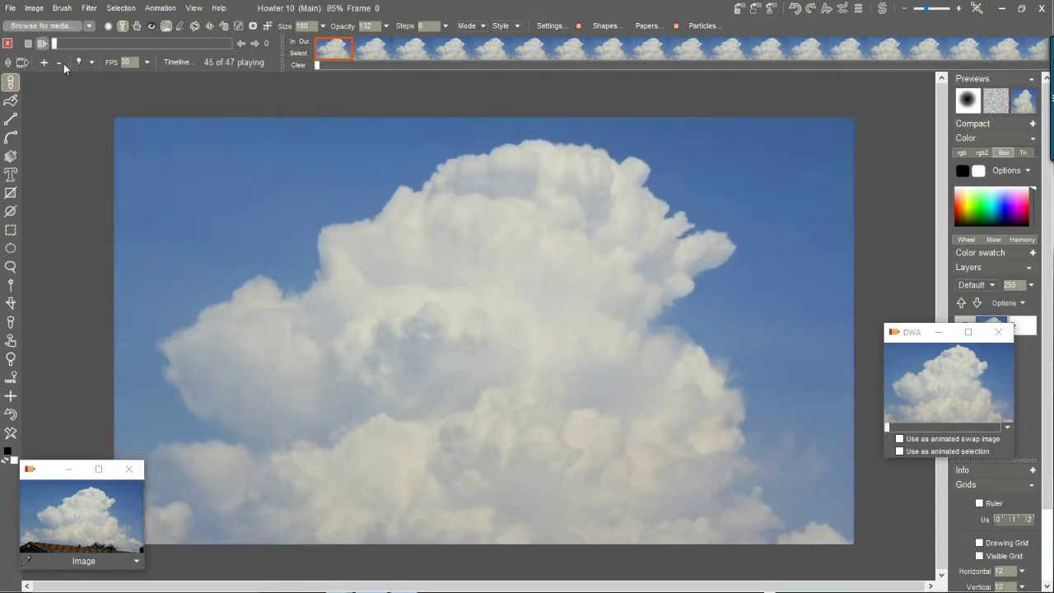
pyautogui.click(80, 42)
pyautogui.click(47, 8)
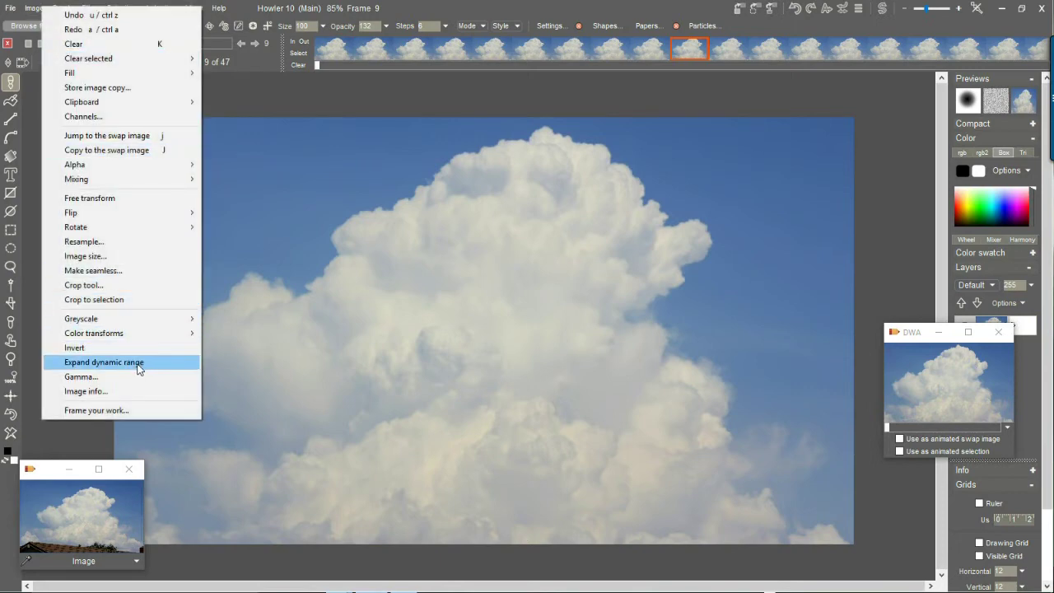
pyautogui.click(137, 364)
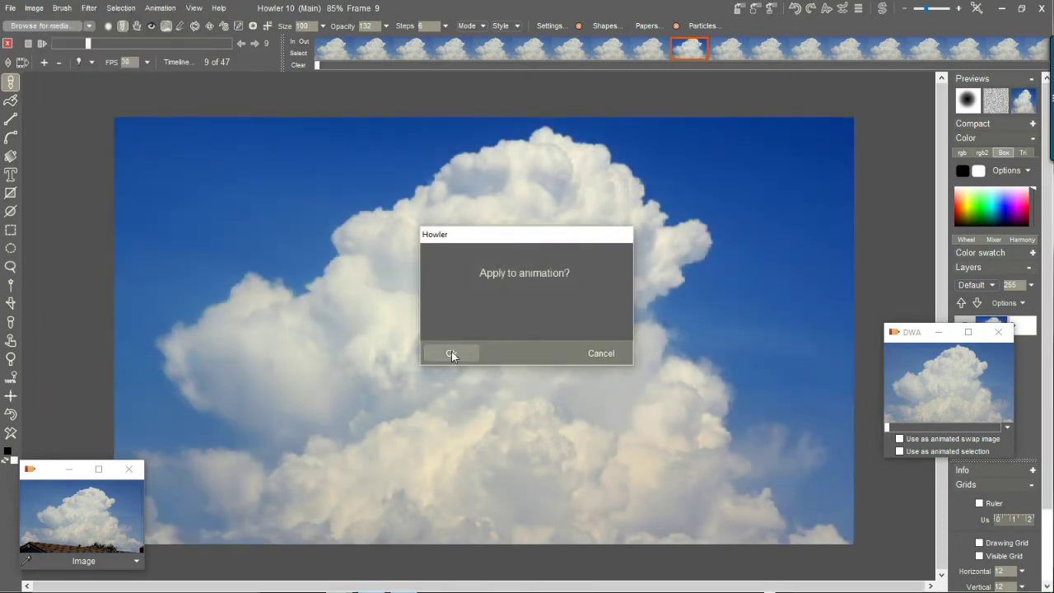
pyautogui.click(452, 352)
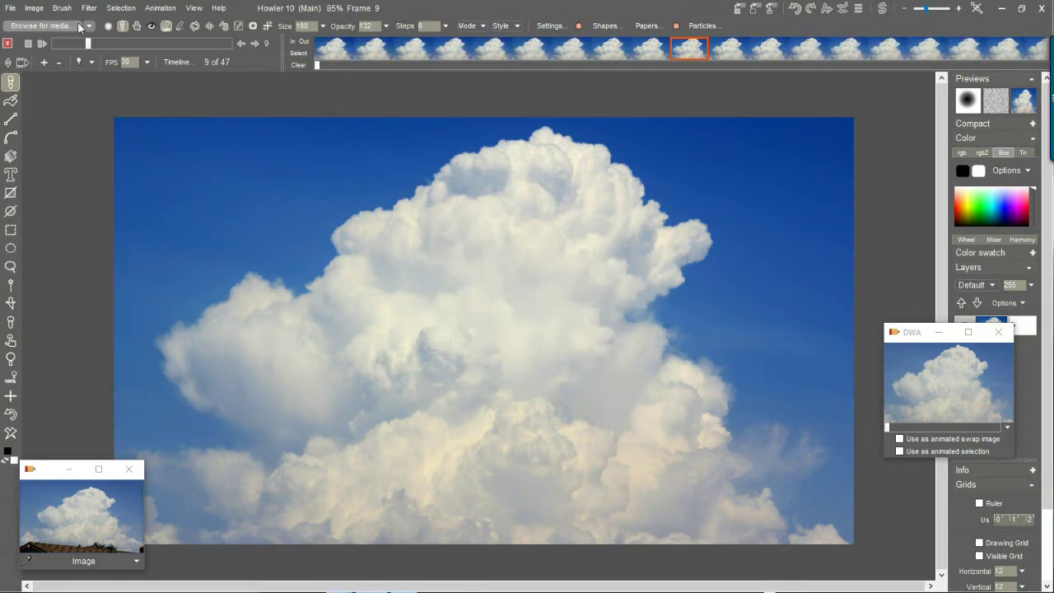
pyautogui.click(41, 44)
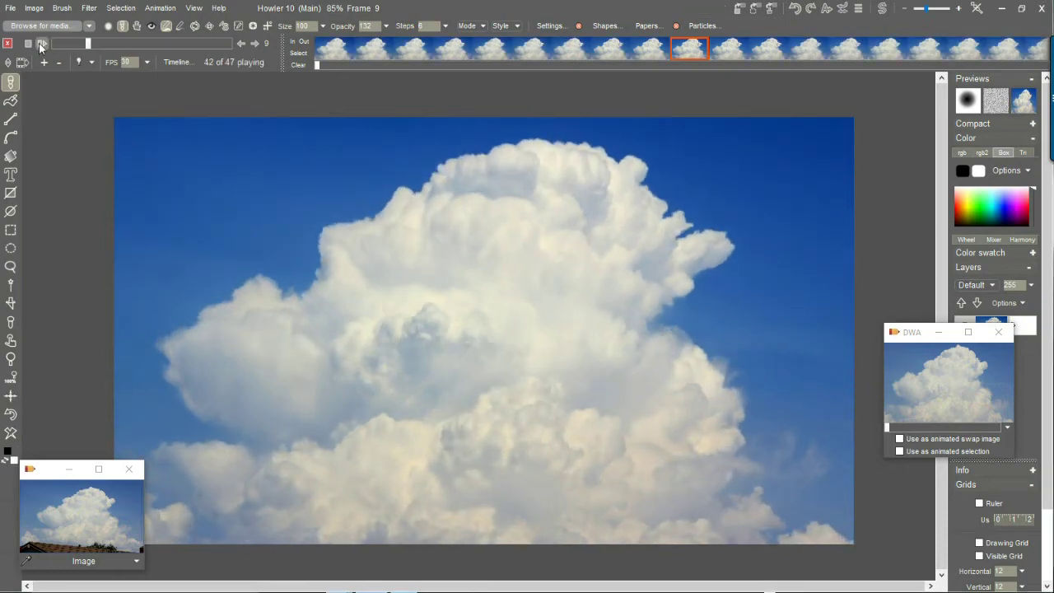
pyautogui.click(41, 44)
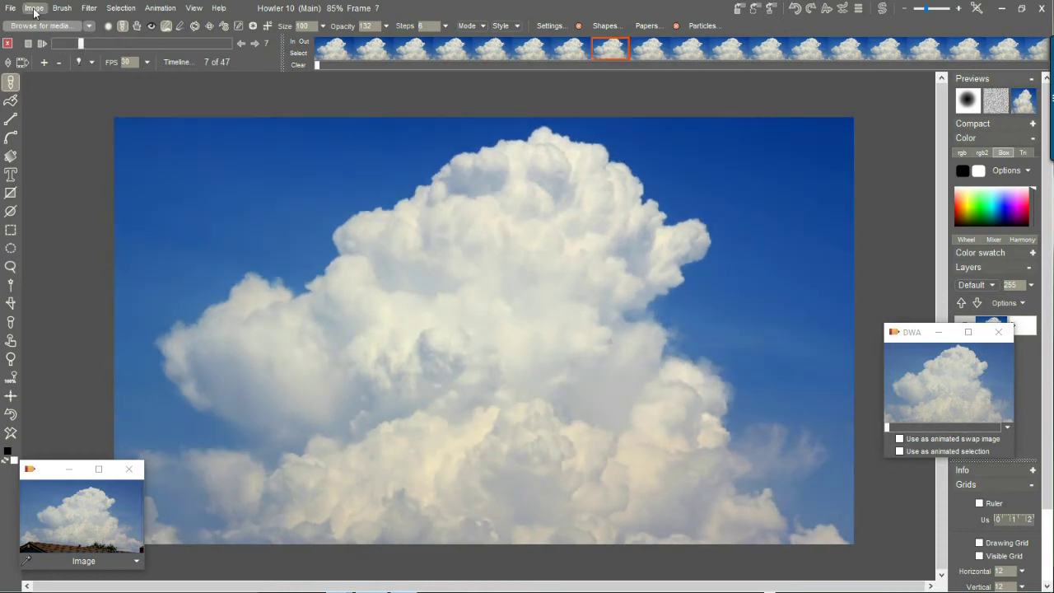
# Convert the whole animation to greyscale with Expose through lens, using a blue lens color that darkens the sky.
pyautogui.click(34, 8)
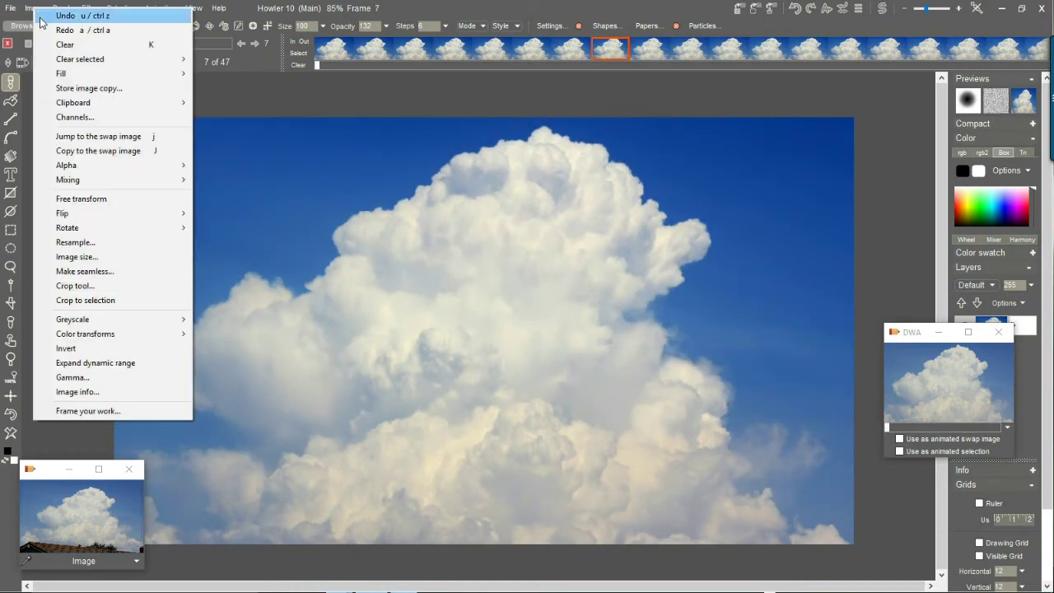
pyautogui.moveTo(122, 326)
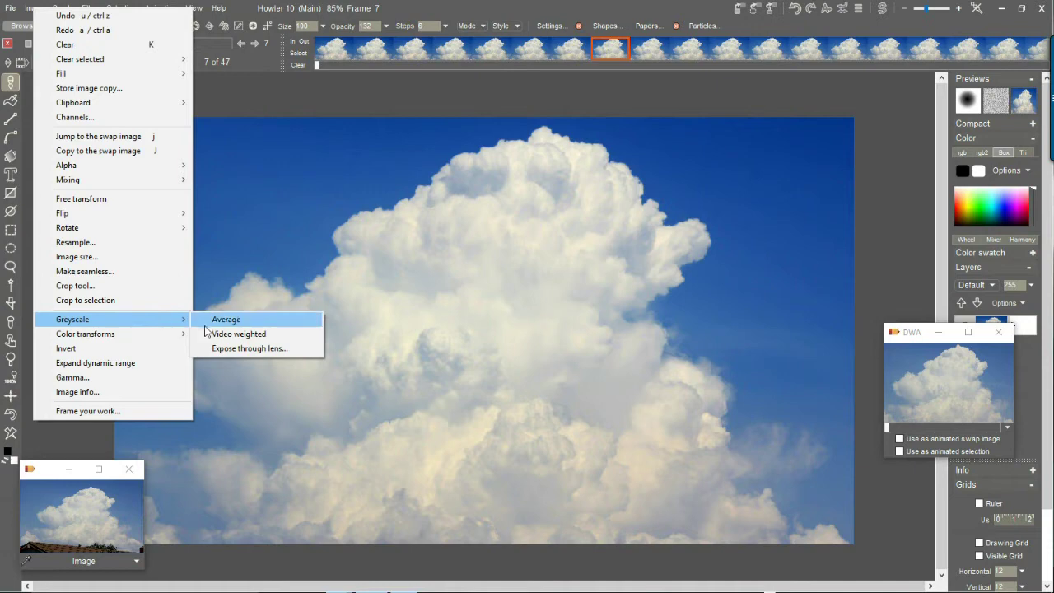
pyautogui.click(239, 351)
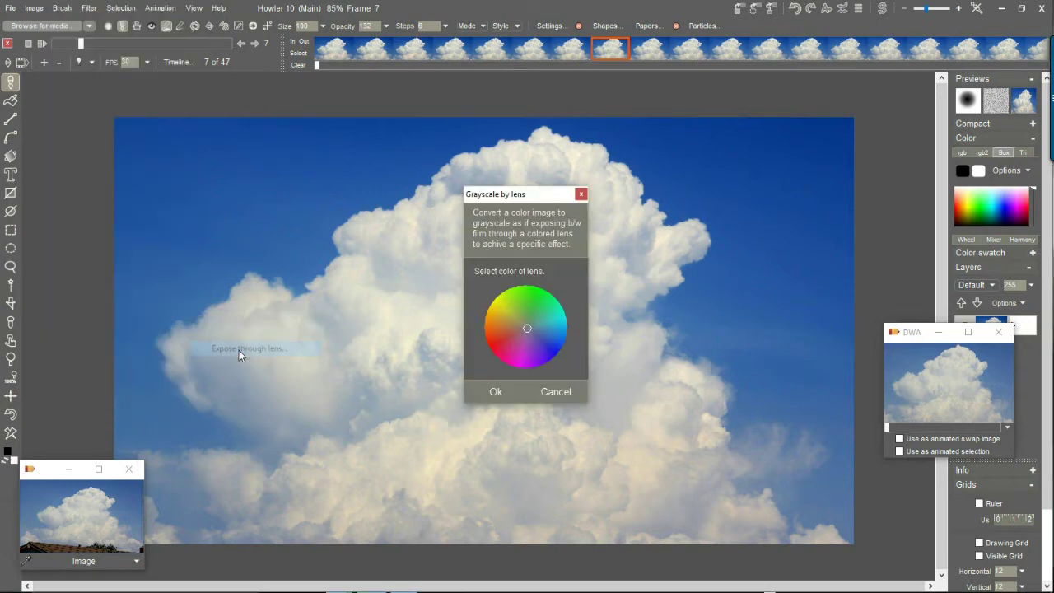
pyautogui.click(508, 353)
pyautogui.click(517, 334)
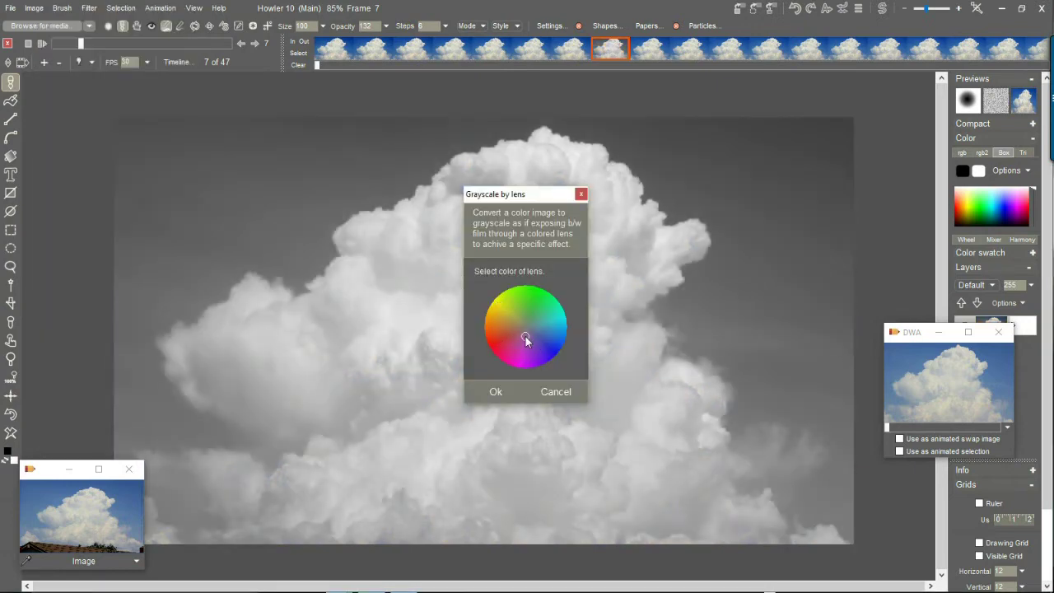
pyautogui.click(551, 352)
pyautogui.moveTo(552, 355)
pyautogui.mouseDown()
pyautogui.moveTo(569, 336)
pyautogui.moveTo(555, 350)
pyautogui.mouseUp()
pyautogui.click(497, 392)
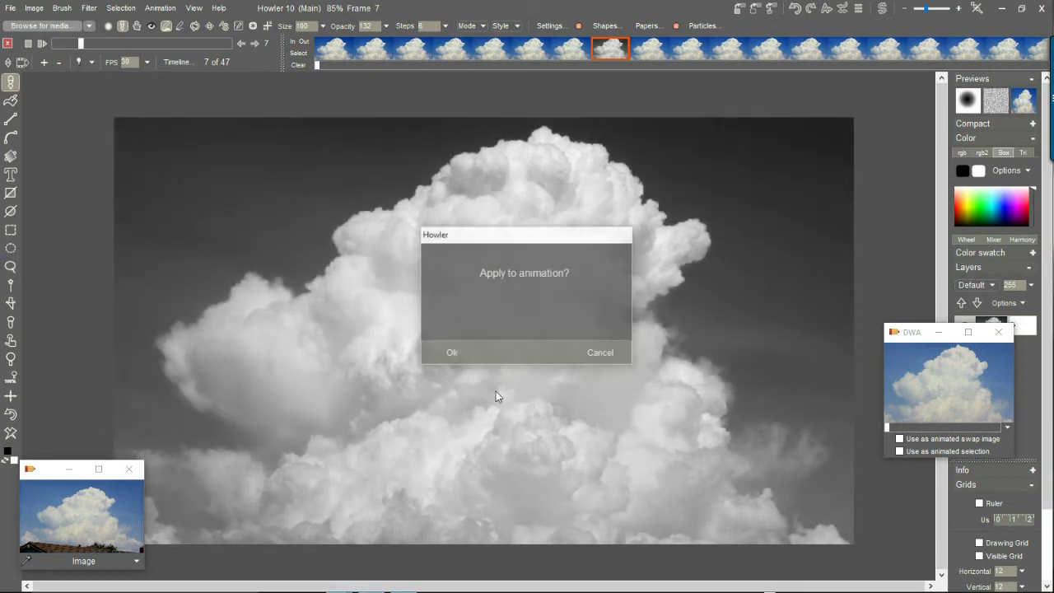
pyautogui.click(457, 355)
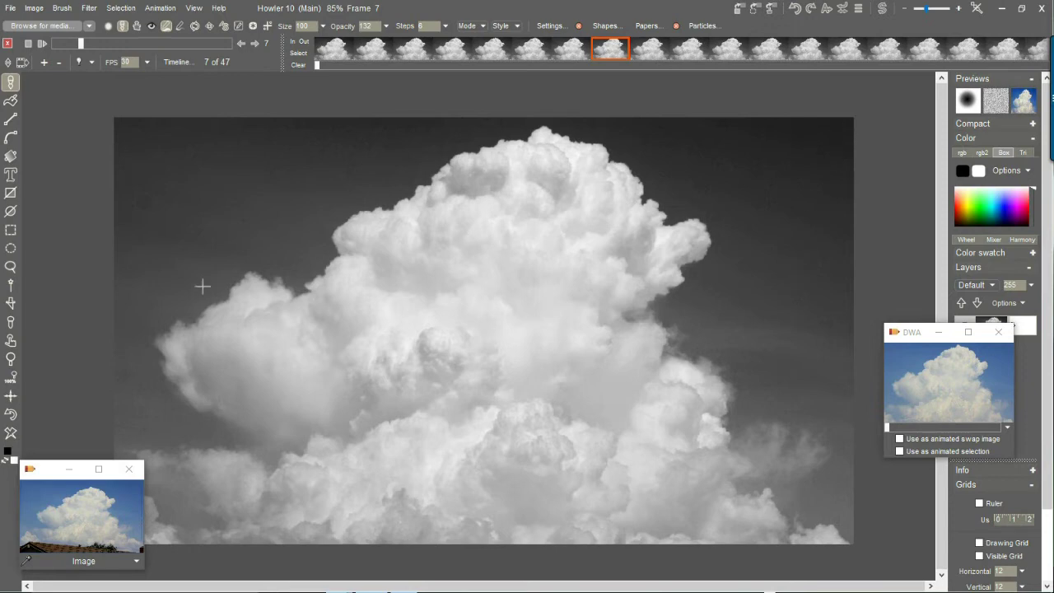
# Expand the dynamic range of the greyscale cloud and apply it to the whole animation.
pyautogui.click(34, 7)
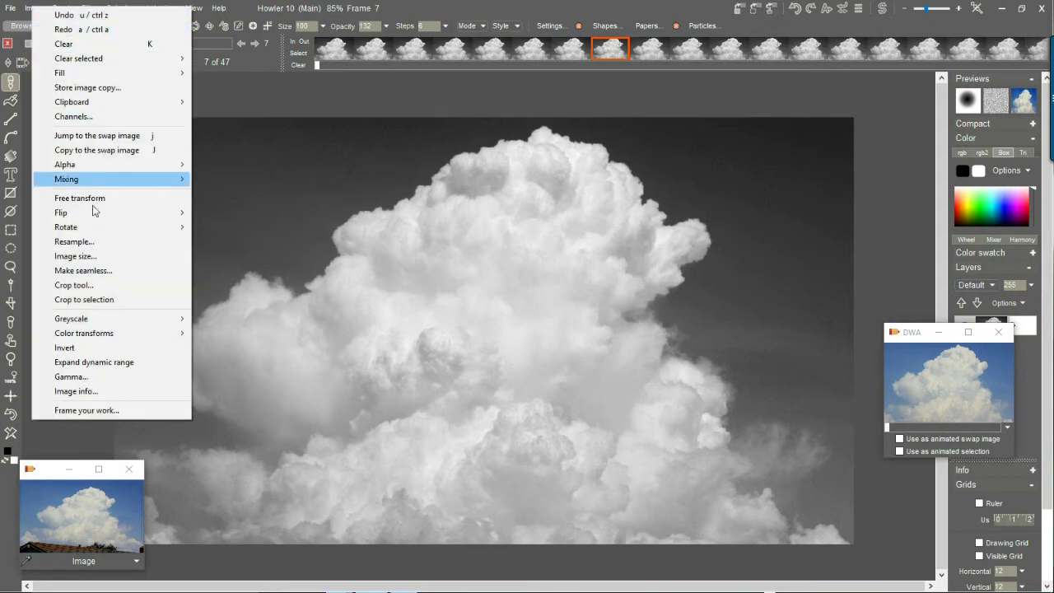
pyautogui.click(113, 362)
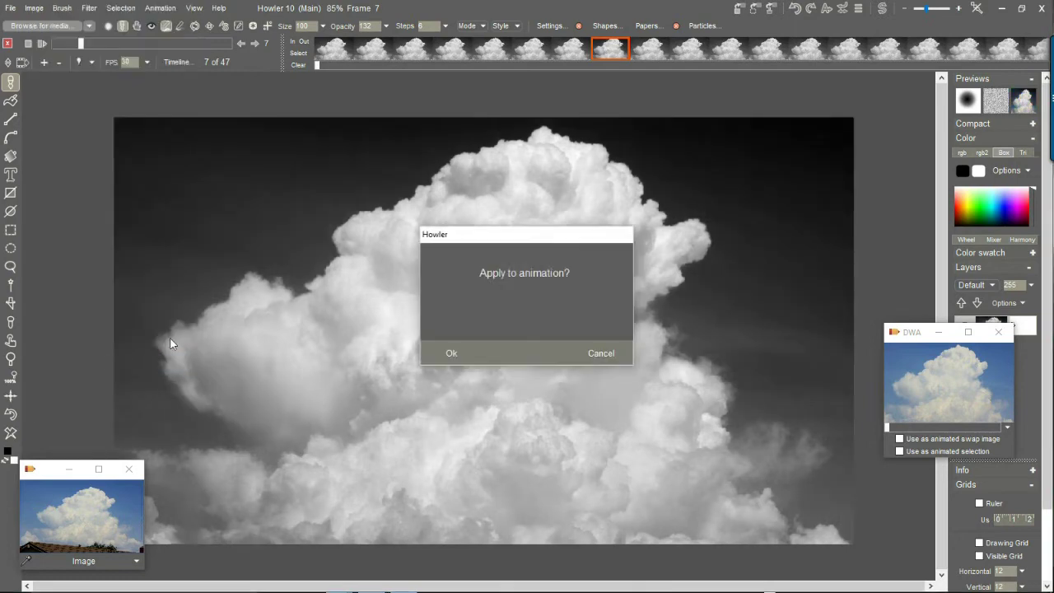
pyautogui.click(451, 354)
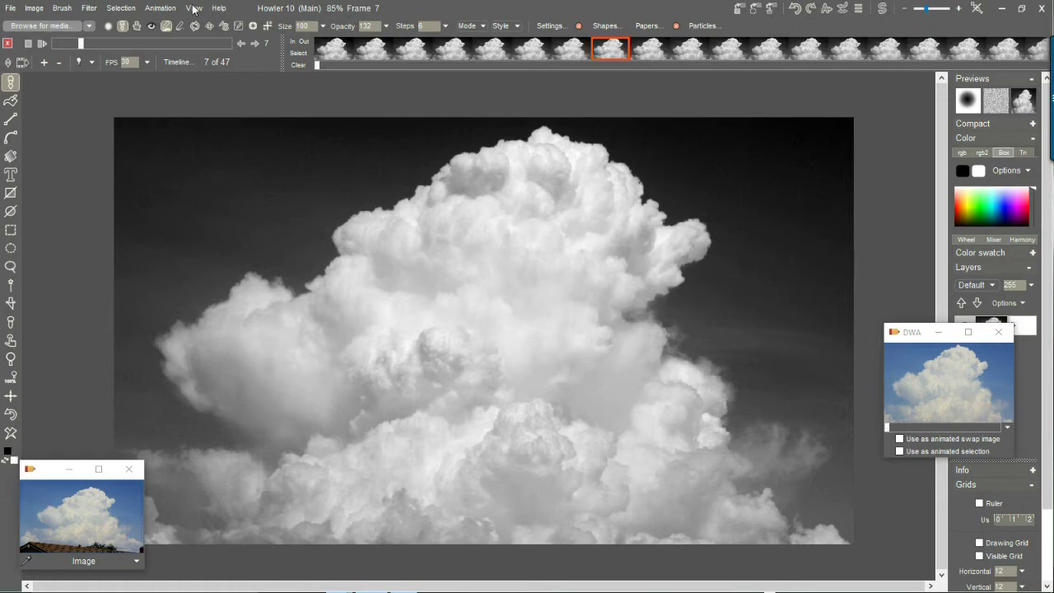
# In Curves, shape a high-contrast RGB S-curve with points at about 112/33 and 217/227, comparing the result side by side.
pyautogui.click(88, 10)
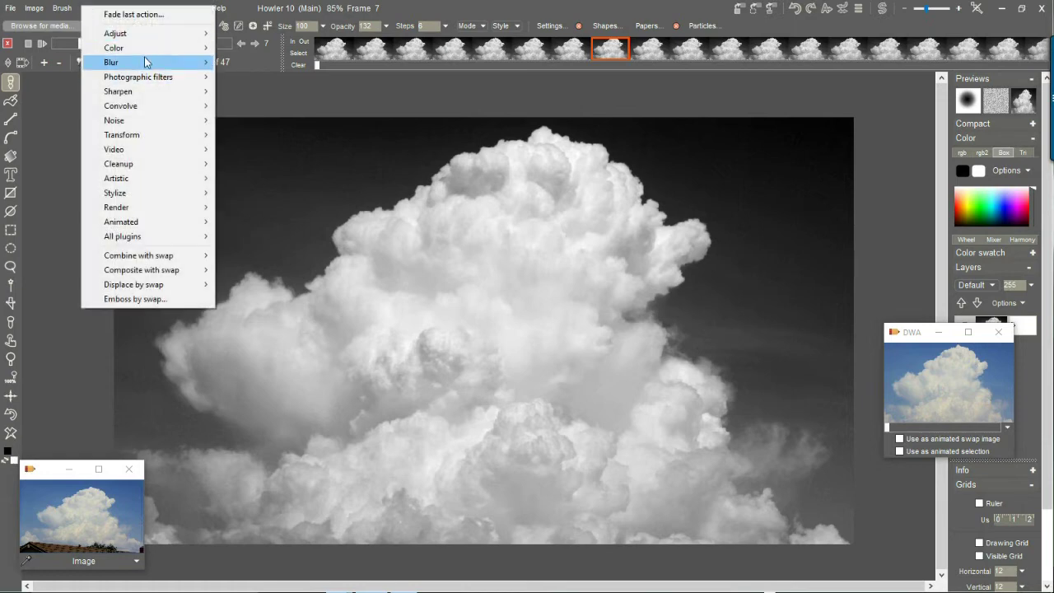
pyautogui.moveTo(141, 33)
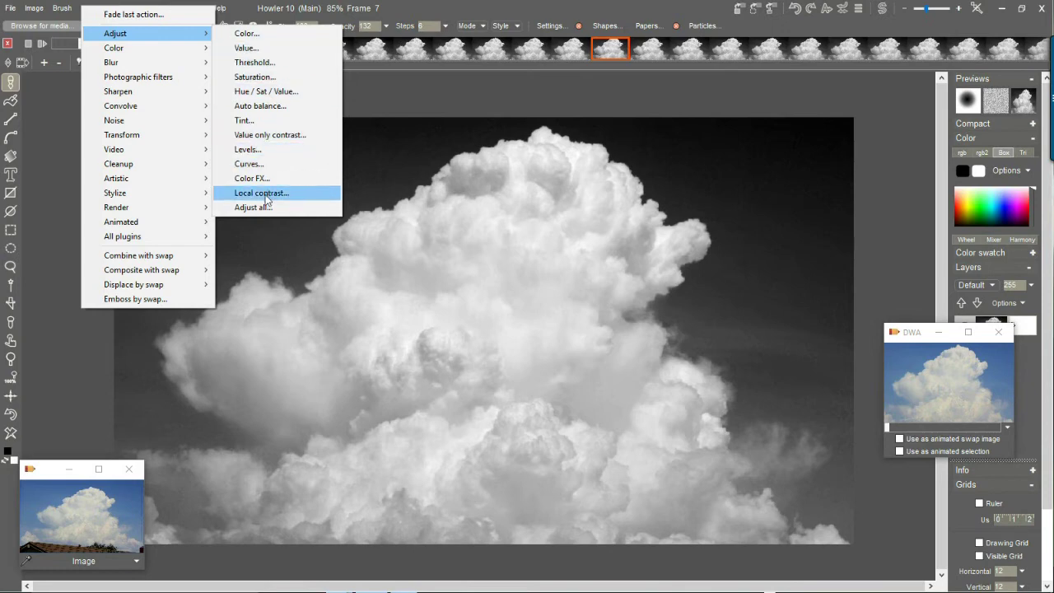
pyautogui.click(269, 168)
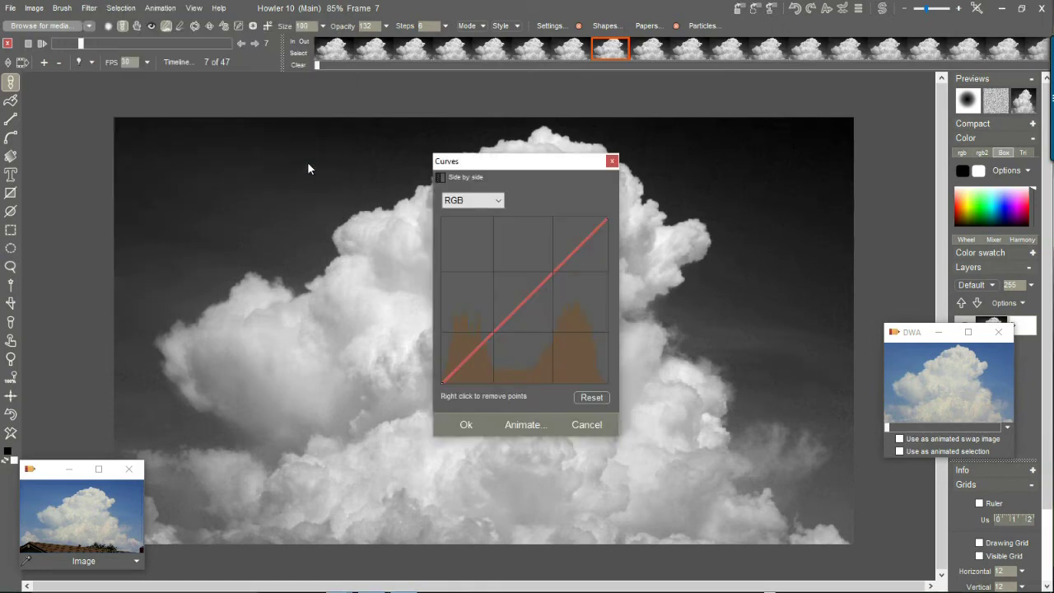
pyautogui.moveTo(504, 332); pyautogui.dragTo(523, 361)
pyautogui.moveTo(586, 252)
pyautogui.mouseDown()
pyautogui.moveTo(574, 239)
pyautogui.moveTo(593, 232)
pyautogui.mouseUp()
pyautogui.moveTo(548, 166); pyautogui.dragTo(517, 234)
pyautogui.click(186, 157)
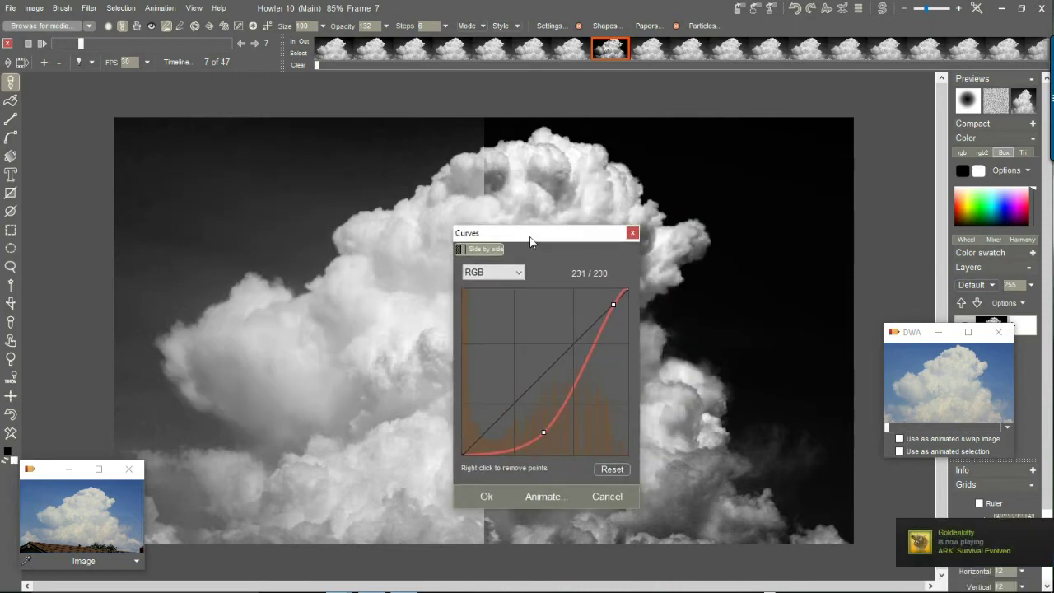
pyautogui.click(483, 252)
pyautogui.click(482, 252)
pyautogui.moveTo(612, 308)
pyautogui.mouseDown()
pyautogui.moveTo(528, 306)
pyautogui.moveTo(614, 302)
pyautogui.moveTo(604, 303)
pyautogui.mouseUp()
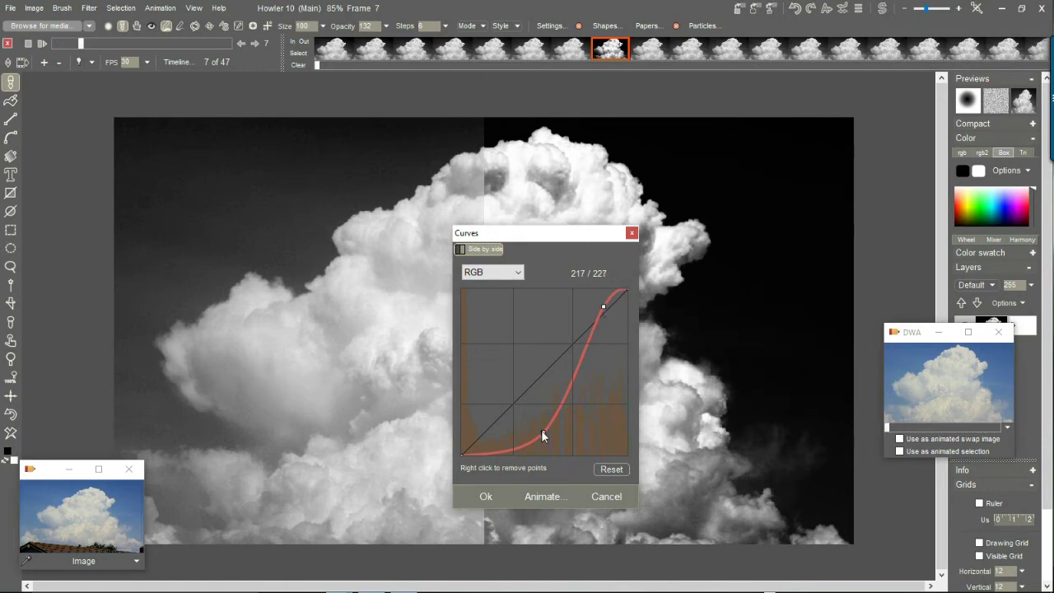
pyautogui.moveTo(542, 431)
pyautogui.mouseDown()
pyautogui.moveTo(494, 425)
pyautogui.moveTo(560, 435)
pyautogui.moveTo(535, 434)
pyautogui.mouseUp()
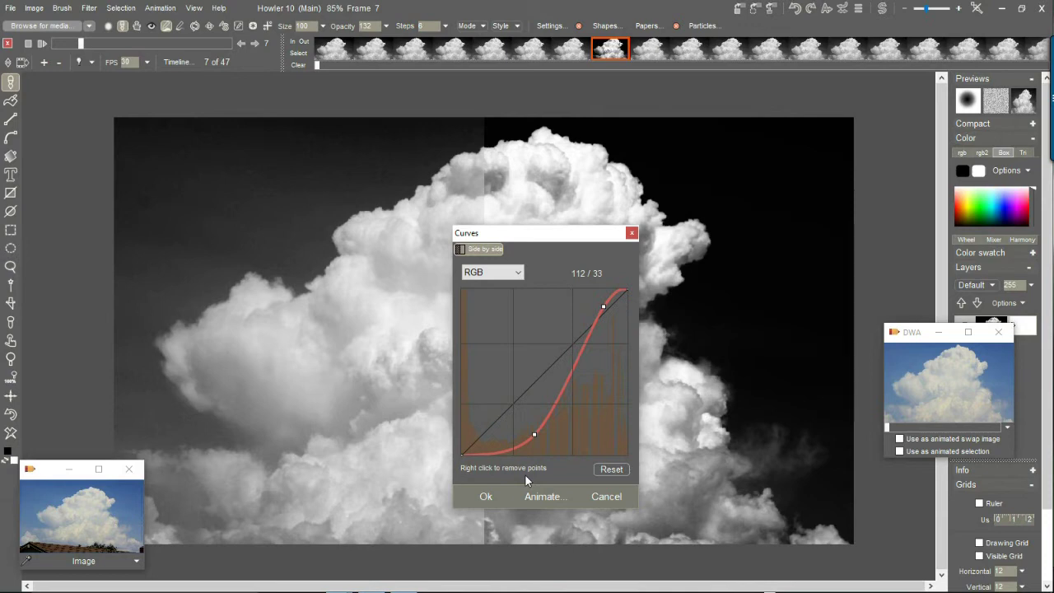
# Apply the curve to frame 7 only, and undo that single-frame change.
pyautogui.click(485, 495)
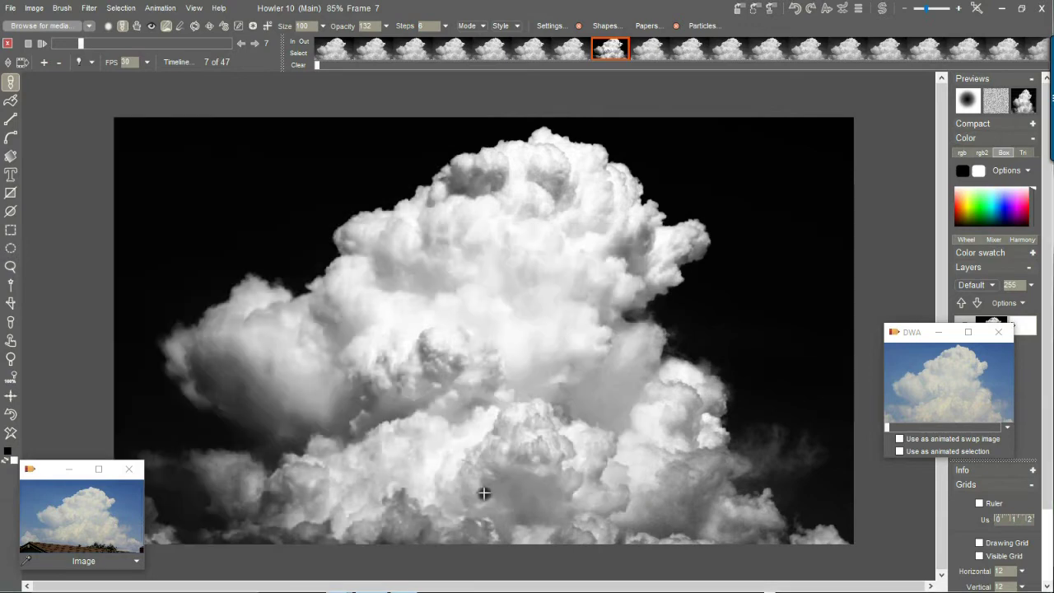
pyautogui.click(12, 415)
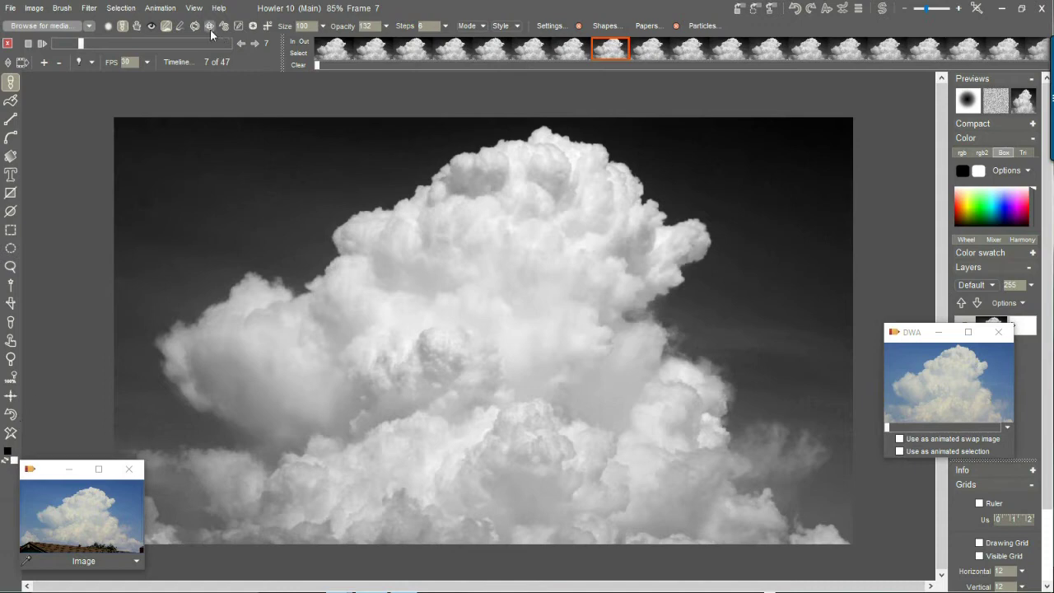
pyautogui.click(609, 54)
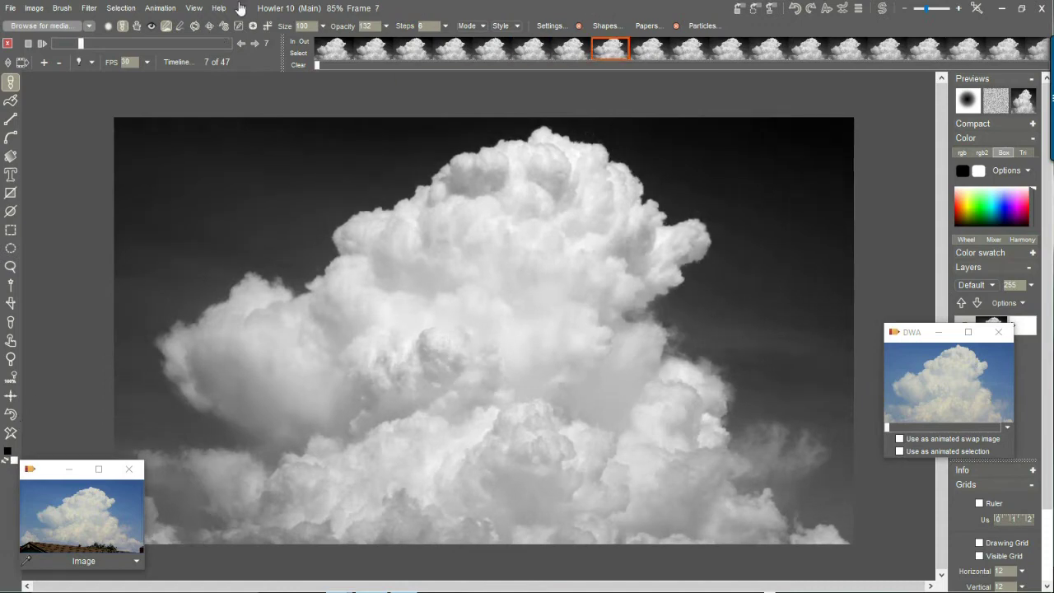
# Reopen Curves, adjust the lower RGB point to 115/36, and apply the filter to all frames.
pyautogui.click(89, 8)
pyautogui.moveTo(142, 39)
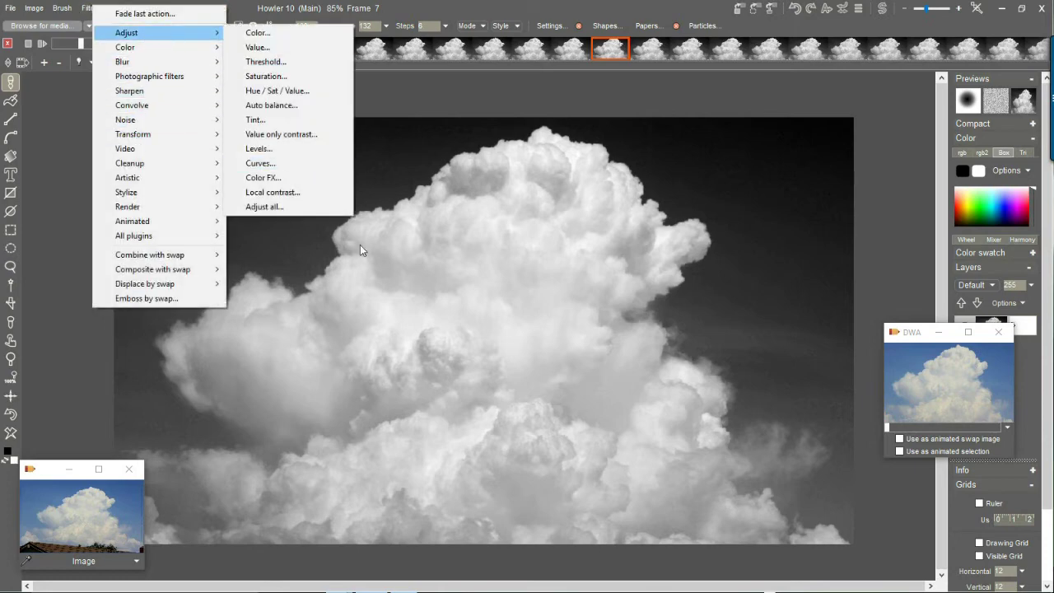
pyautogui.click(260, 164)
pyautogui.moveTo(514, 360); pyautogui.dragTo(516, 360)
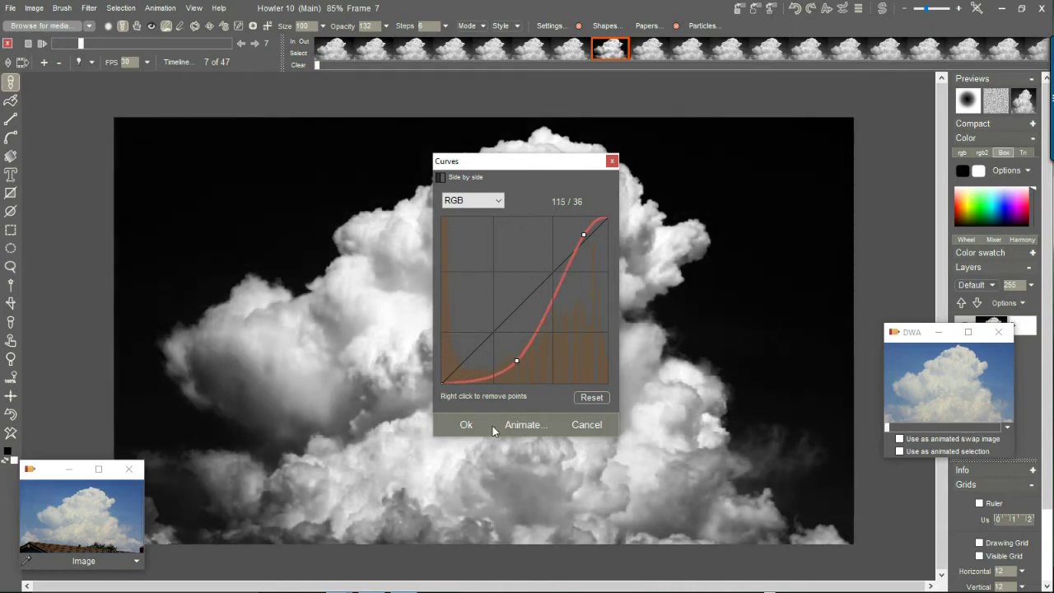
pyautogui.click(531, 427)
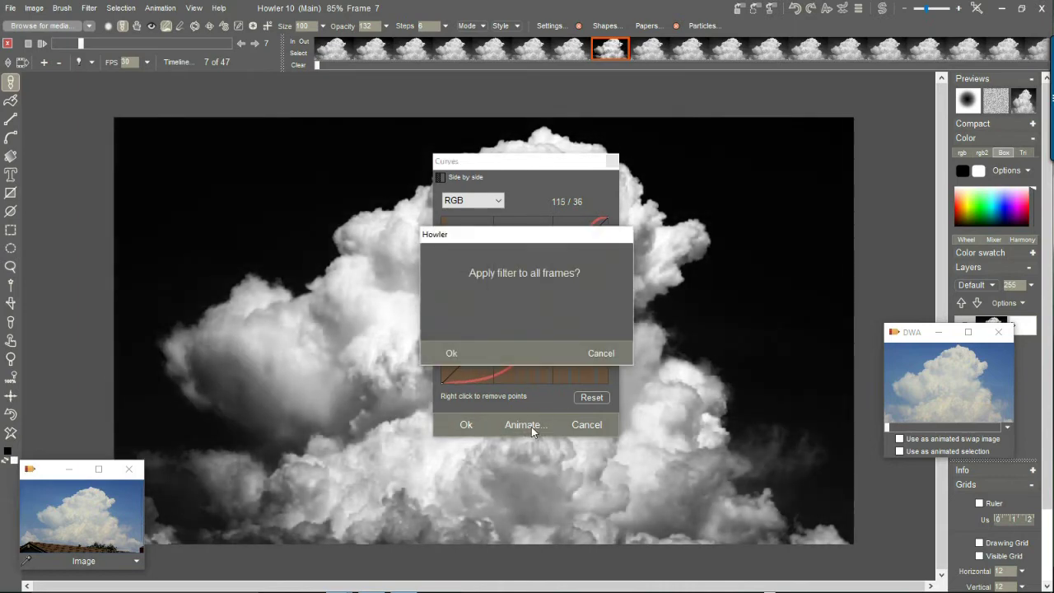
pyautogui.click(443, 352)
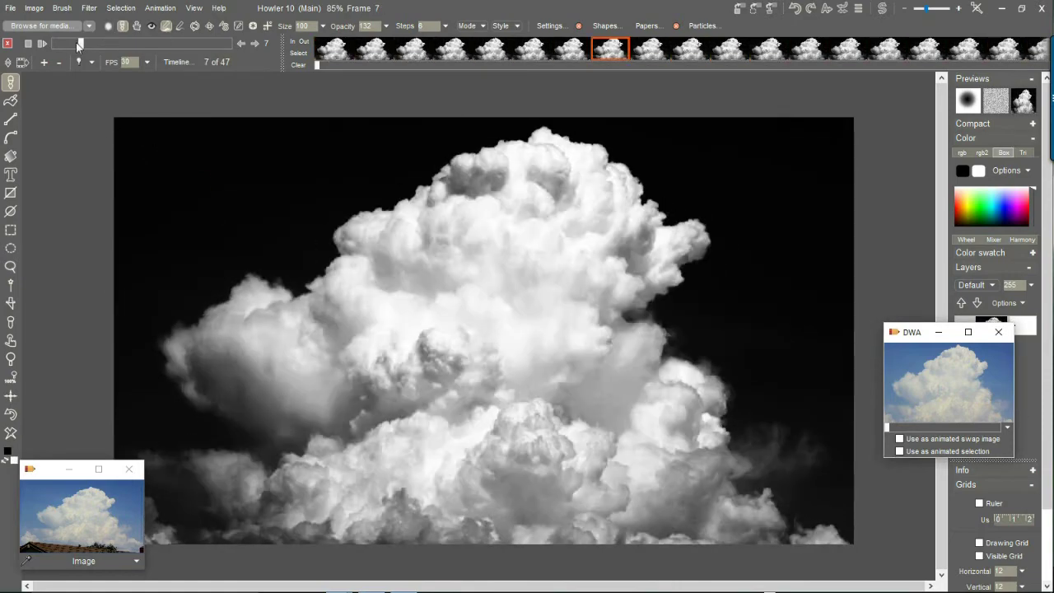
# Play the high-contrast black-and-white animation and scrub through to its last frame.
pyautogui.click(43, 43)
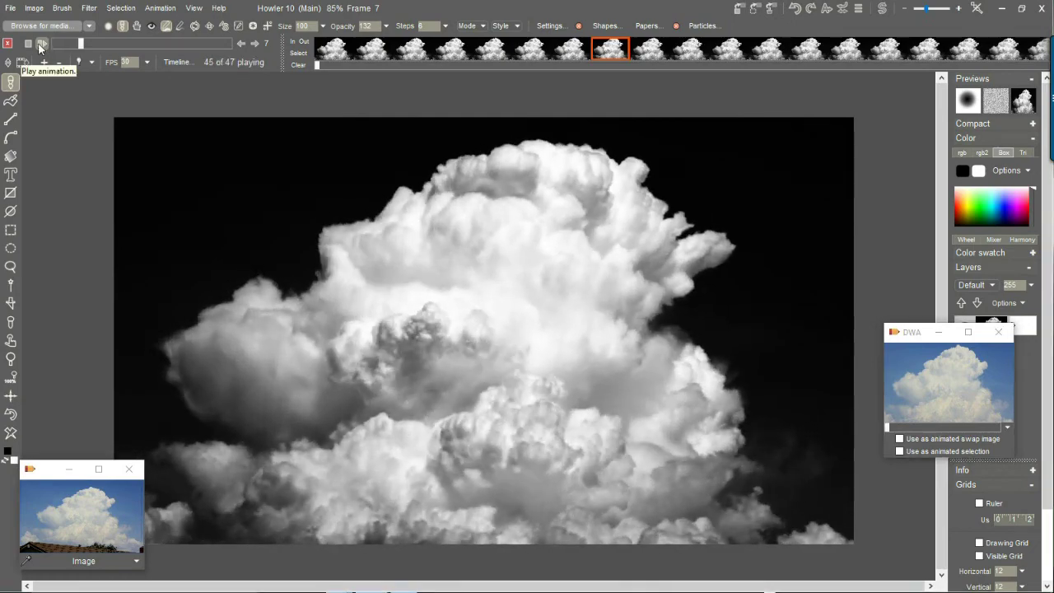
pyautogui.moveTo(94, 45); pyautogui.dragTo(230, 43)
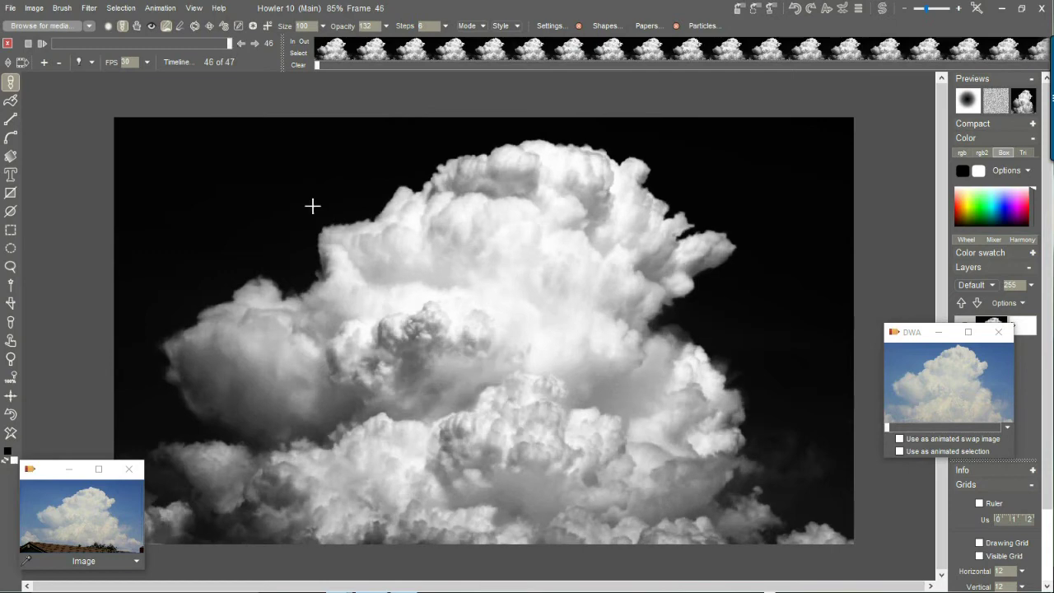
pyautogui.moveTo(230, 47)
pyautogui.mouseDown()
pyautogui.moveTo(86, 41)
pyautogui.moveTo(235, 55)
pyautogui.mouseUp()
# Store the high-contrast black-and-white cloud animation.
pyautogui.click(158, 8)
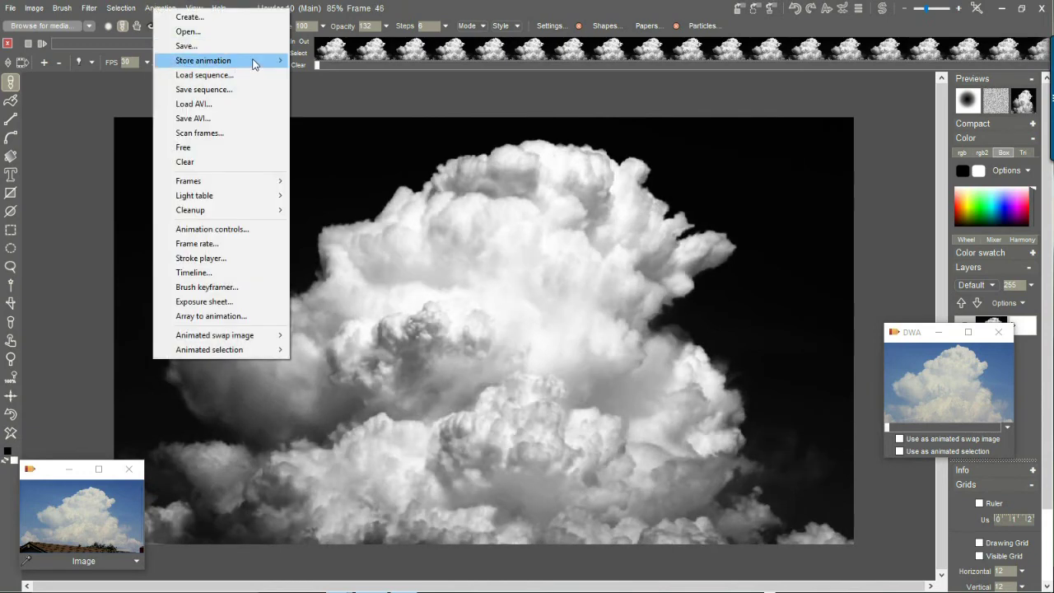
# Store a copy of the current black-and-white cloud animation and close the older stored blue-sky animation.
pyautogui.moveTo(255, 64)
pyautogui.click(336, 76)
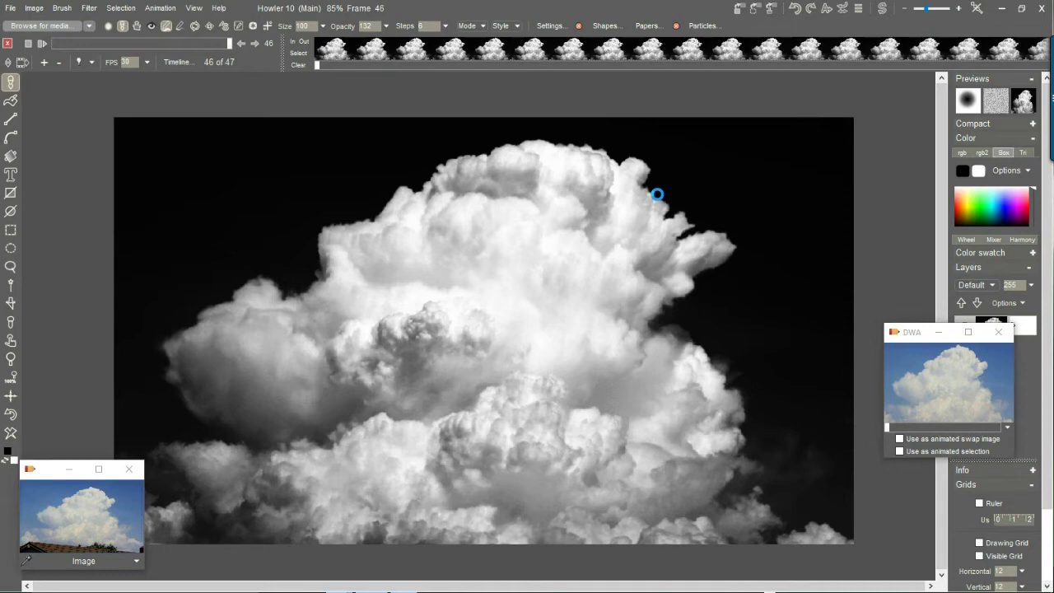
pyautogui.moveTo(884, 277); pyautogui.dragTo(896, 171)
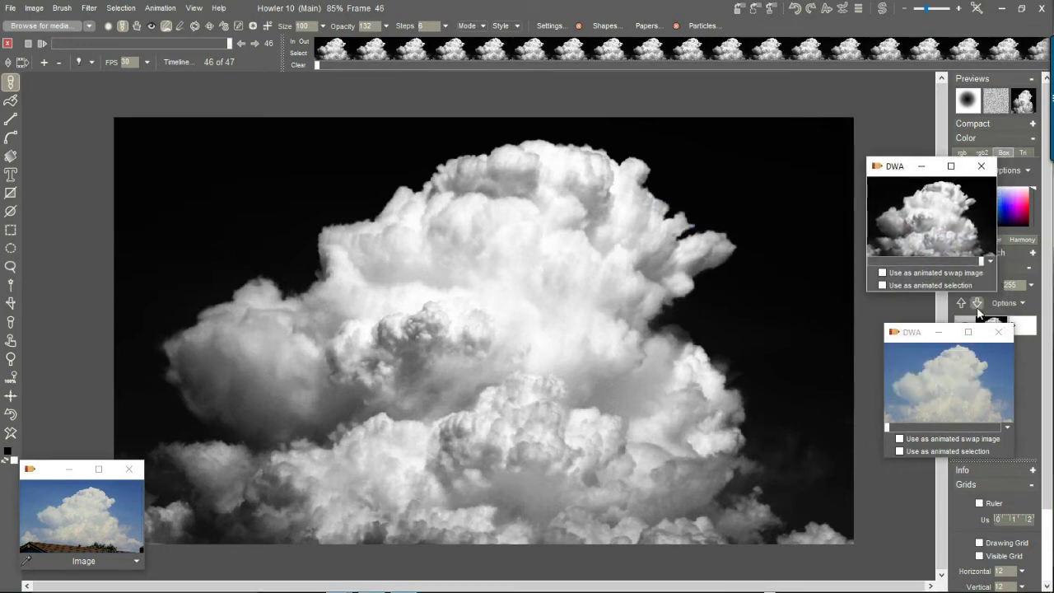
pyautogui.click(998, 332)
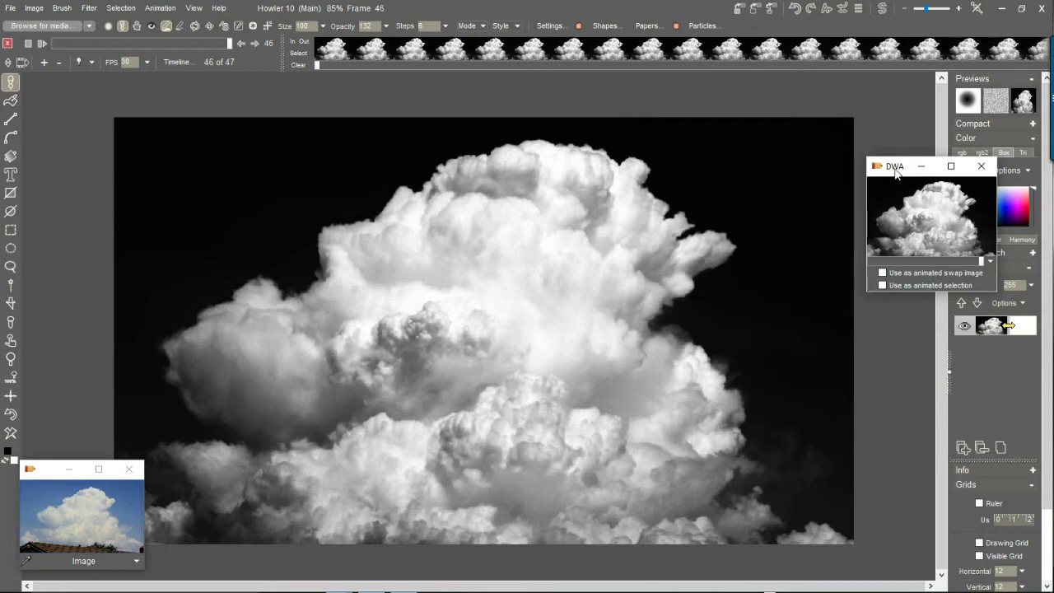
pyautogui.moveTo(897, 172); pyautogui.dragTo(910, 215)
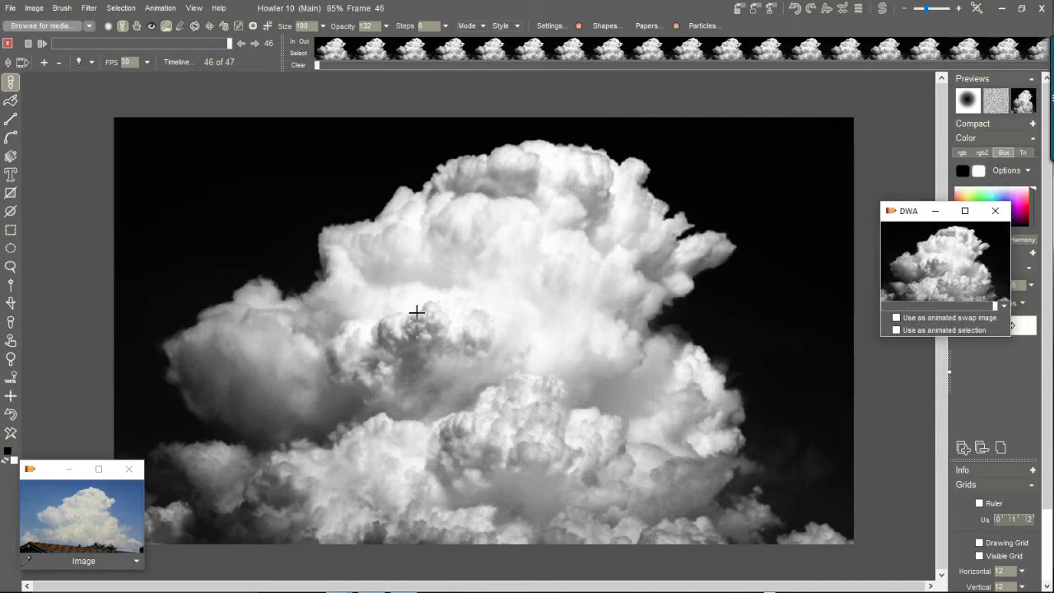
pyautogui.click(160, 8)
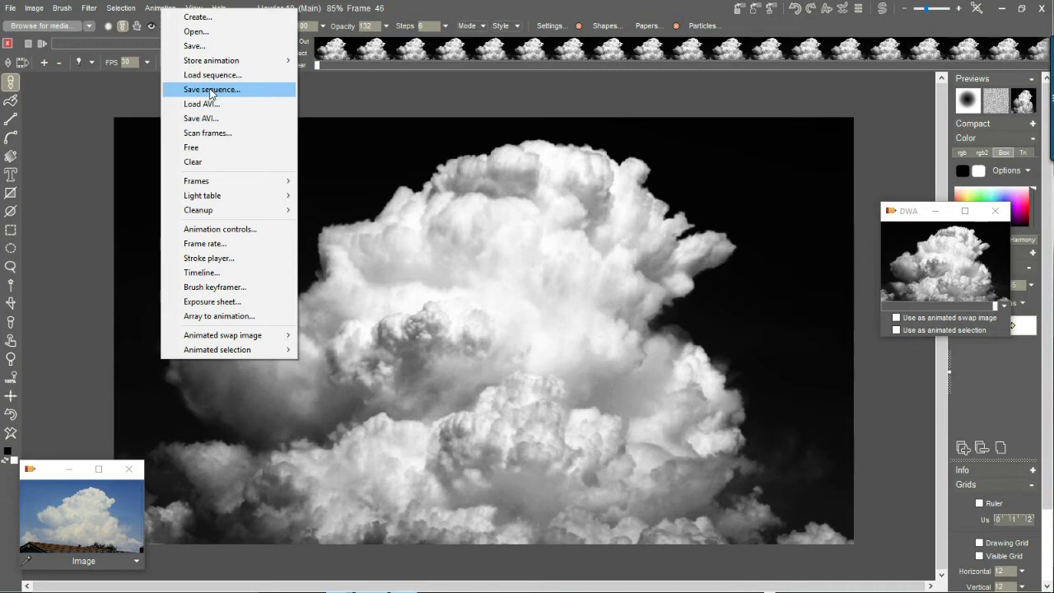
pyautogui.click(432, 7)
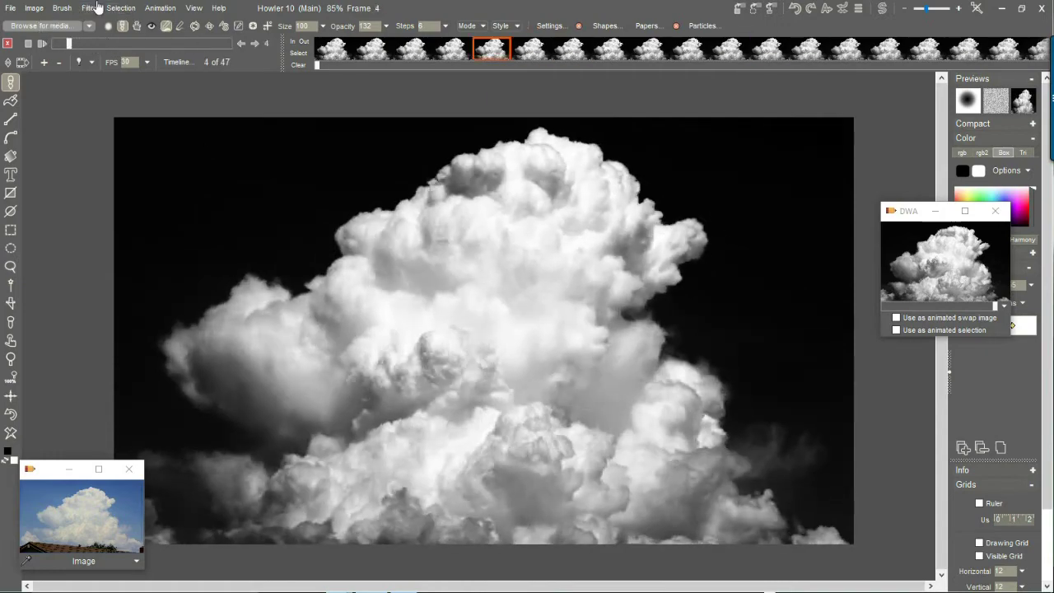
# Time stretch the animation to 128 frames with frame blending, retiming the recorded camera stabilization data as well.
pyautogui.rightClick(374, 51)
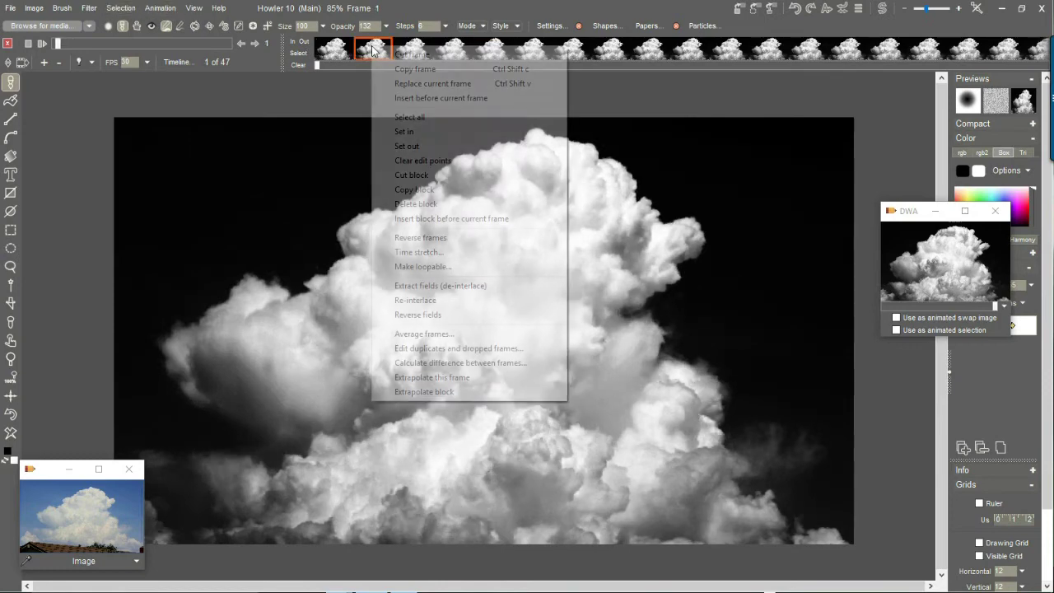
pyautogui.click(421, 252)
pyautogui.click(587, 179)
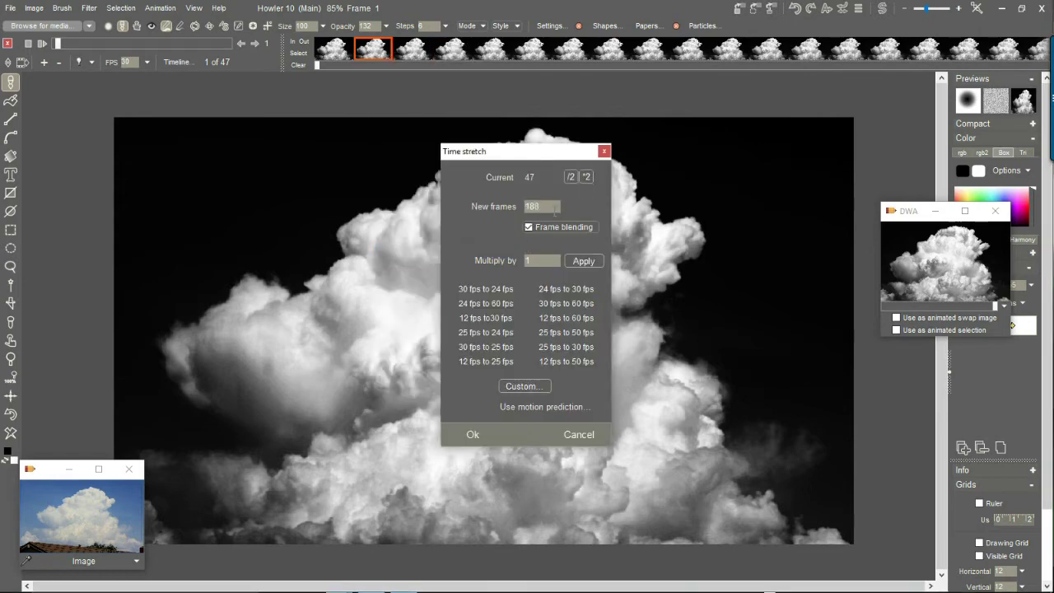
pyautogui.click(572, 178)
pyautogui.moveTo(549, 206); pyautogui.dragTo(506, 213)
pyautogui.click(472, 435)
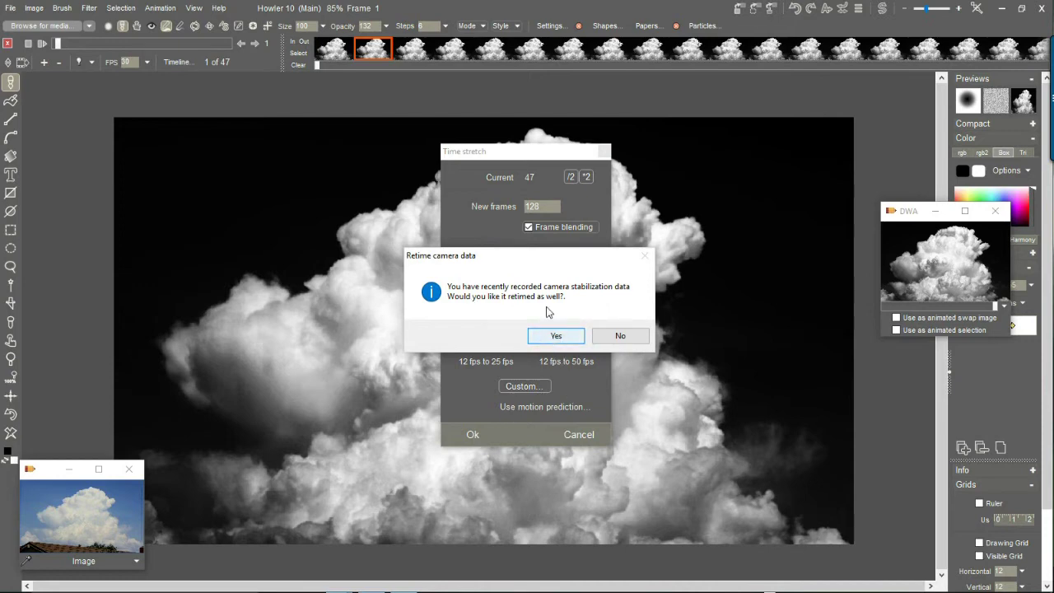
pyautogui.click(558, 334)
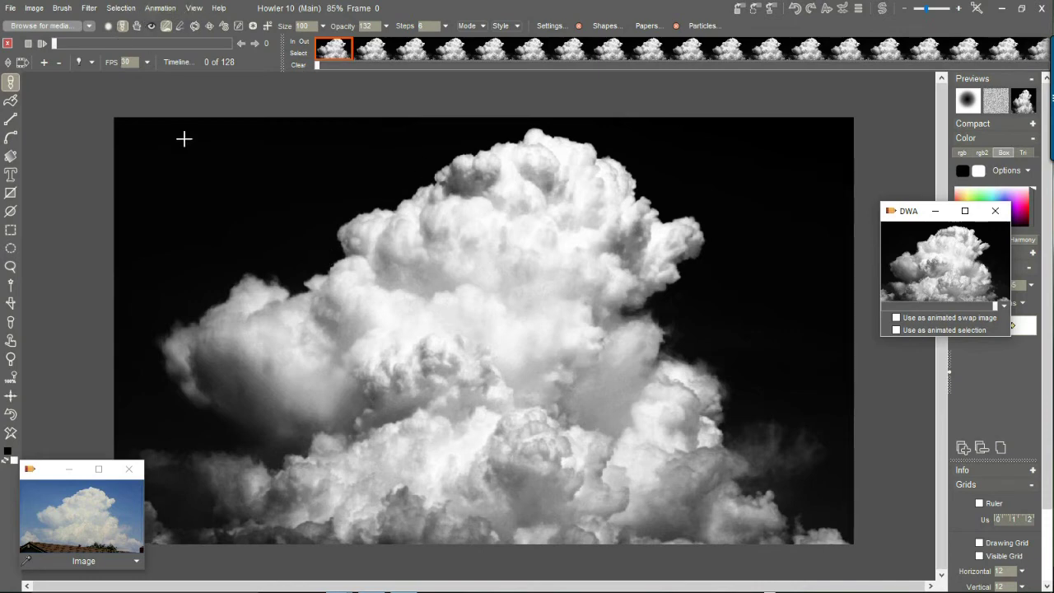
# Check the memory used by dogwaffle.exe in Task Manager, and close Task Manager.
pyautogui.hotkey('ctrl', 'shift', 'Escape')
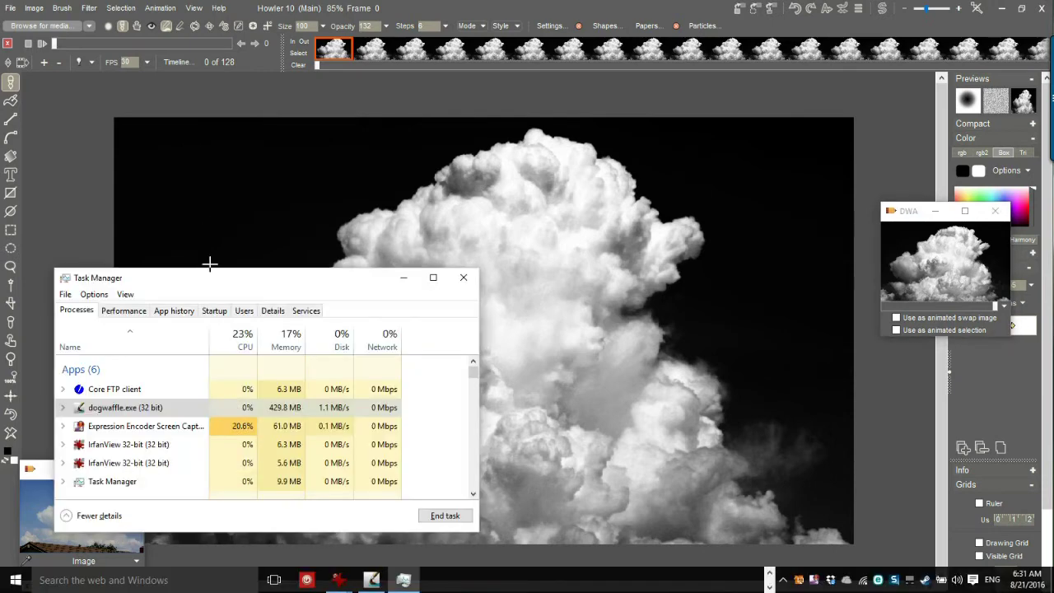
pyautogui.moveTo(198, 280); pyautogui.dragTo(179, 123)
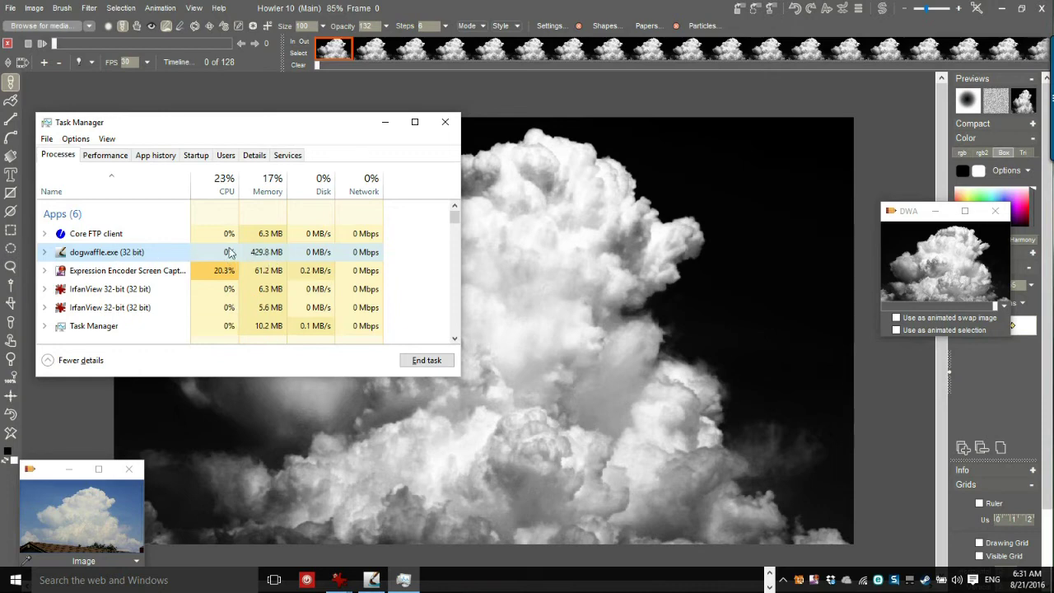
pyautogui.click(446, 123)
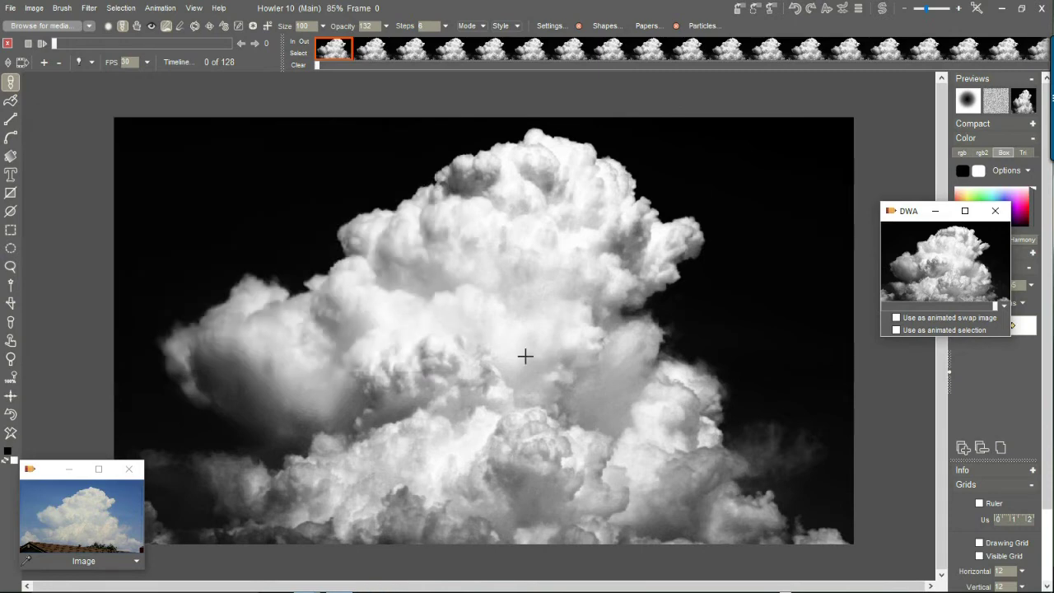
# Play the time-stretched animation and scrub forward to frame 76.
pyautogui.click(40, 43)
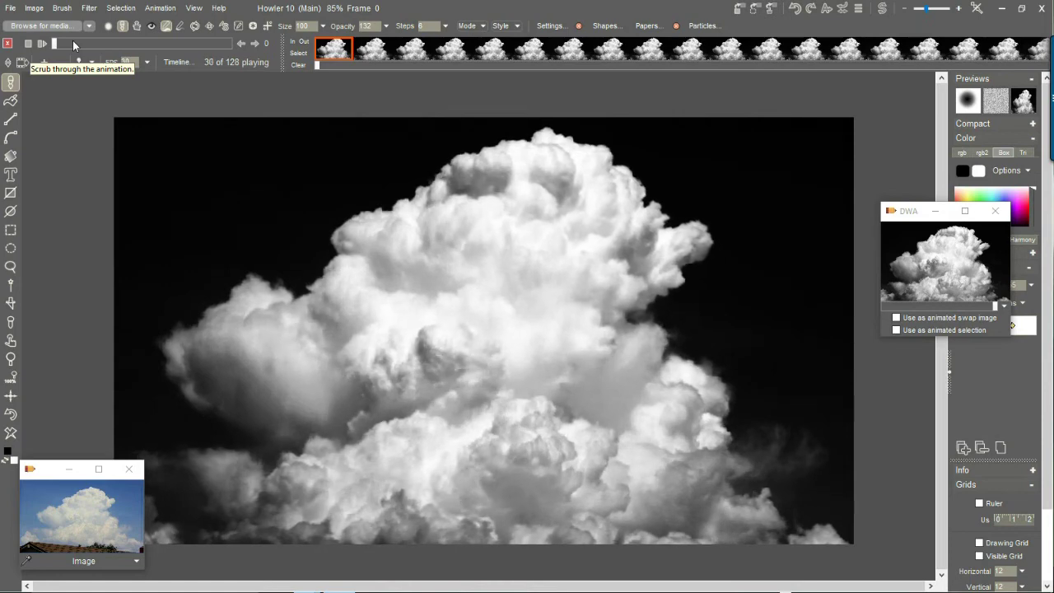
pyautogui.moveTo(80, 38); pyautogui.dragTo(162, 39)
# Store a copy of the time-stretched animation and close the previously stored shorter version.
pyautogui.click(160, 9)
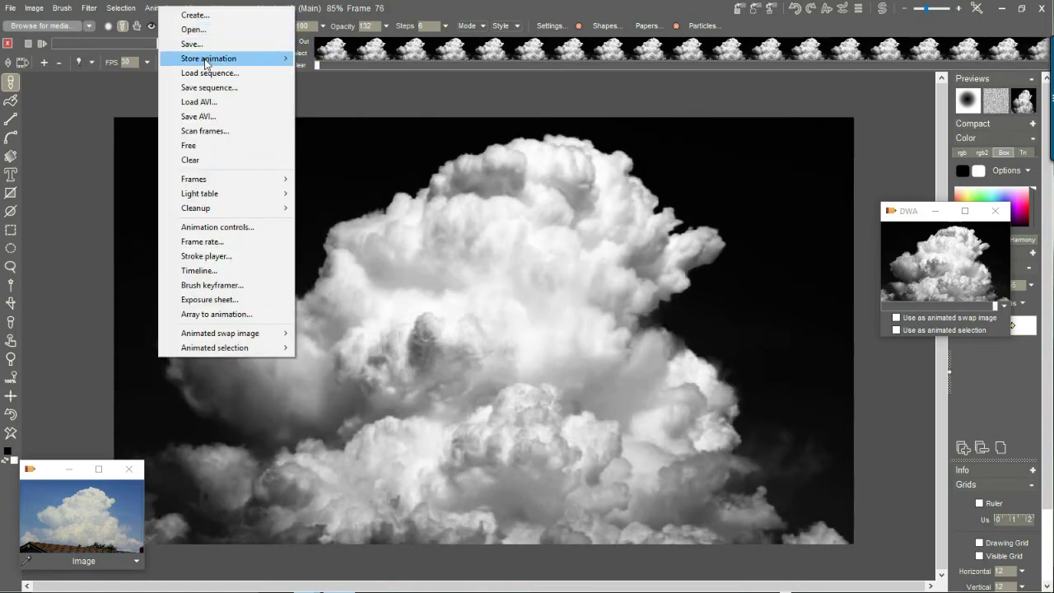
pyautogui.moveTo(248, 58)
pyautogui.click(352, 74)
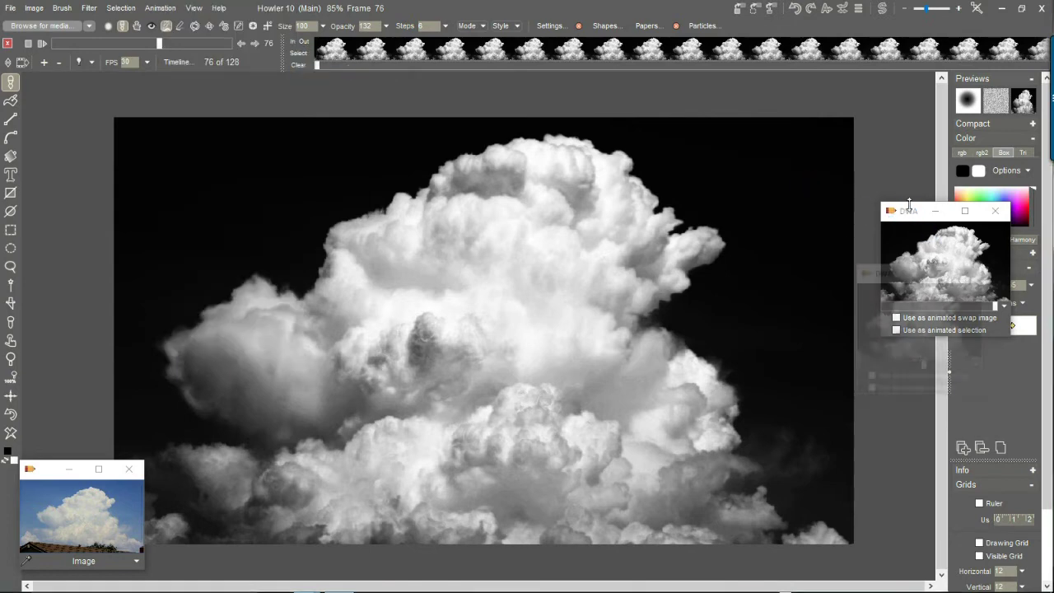
pyautogui.click(995, 213)
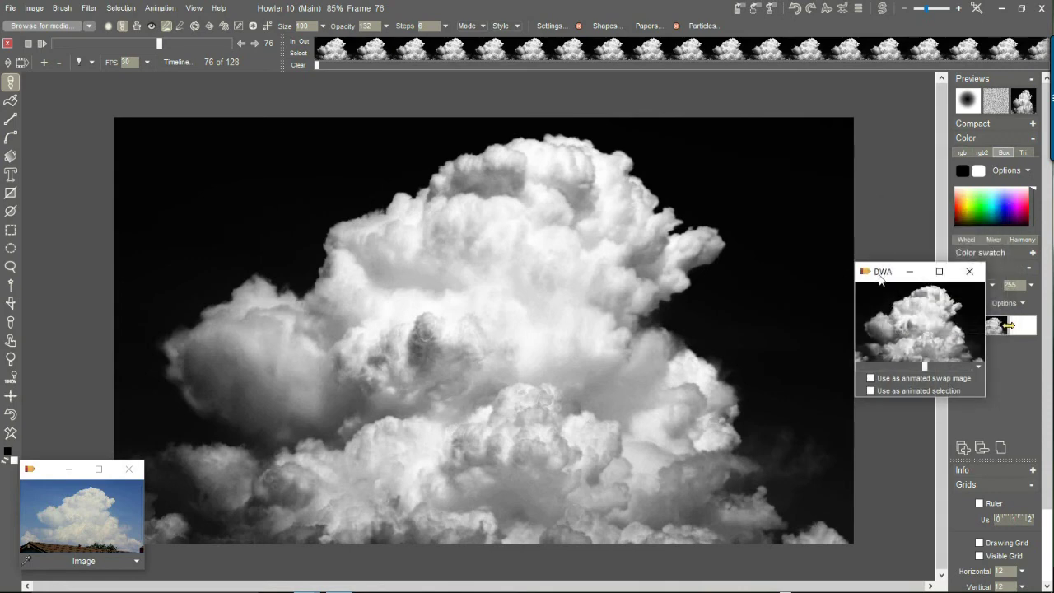
pyautogui.moveTo(885, 277); pyautogui.dragTo(897, 249)
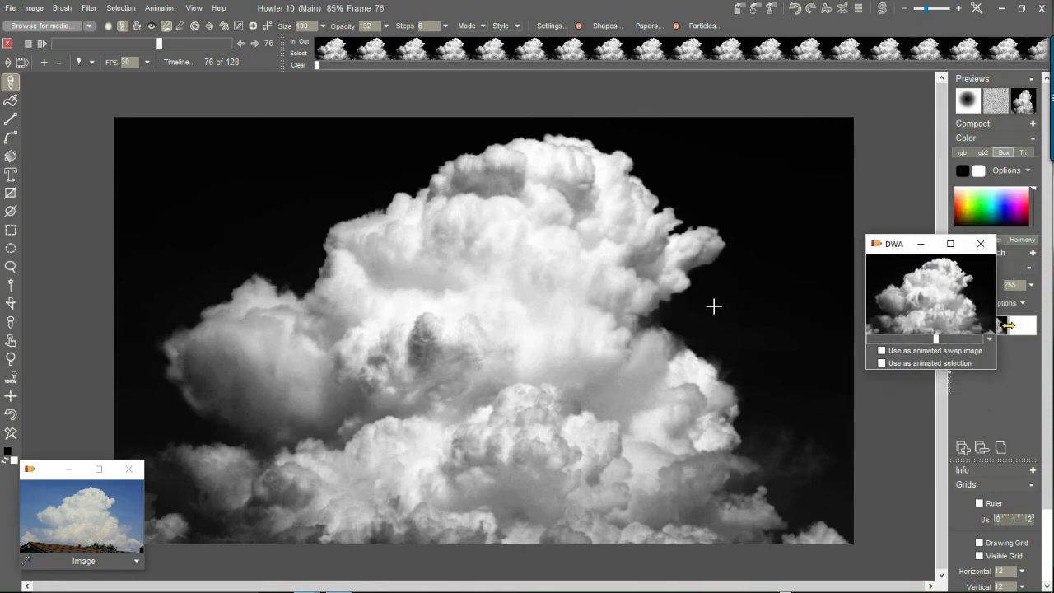
# Go to frame 61 and apply the Day for night photographic filter to all frames of the animation.
pyautogui.moveTo(154, 43)
pyautogui.mouseDown()
pyautogui.moveTo(123, 43)
pyautogui.moveTo(141, 54)
pyautogui.mouseUp()
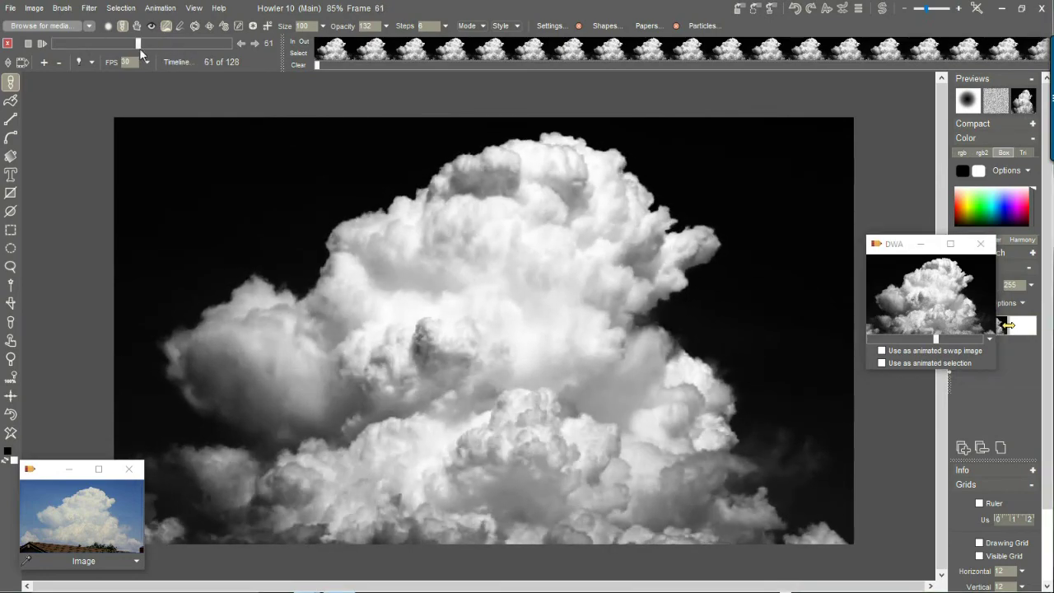
pyautogui.click(89, 8)
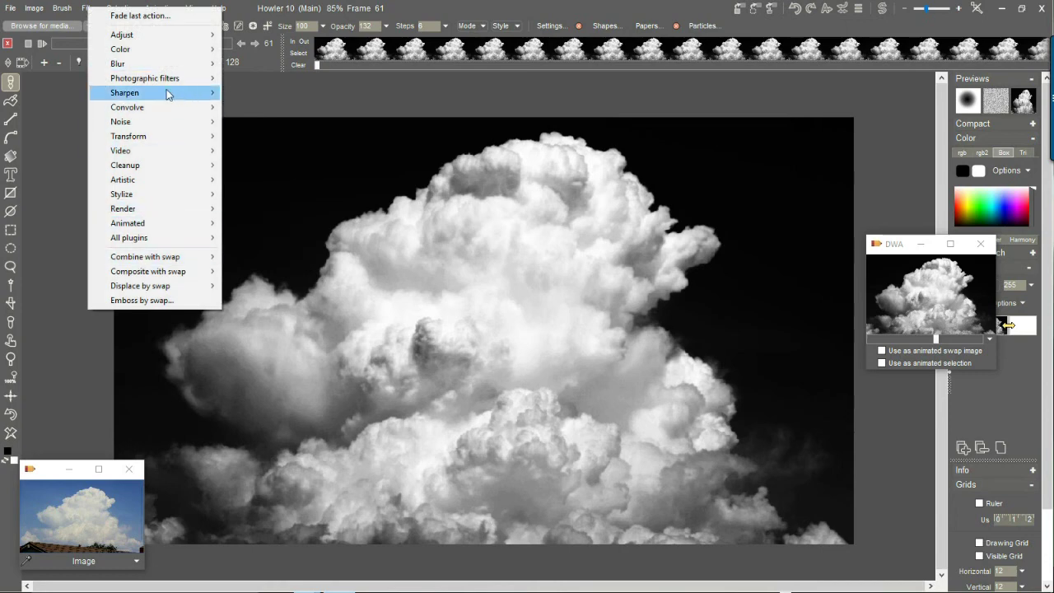
pyautogui.moveTo(177, 80)
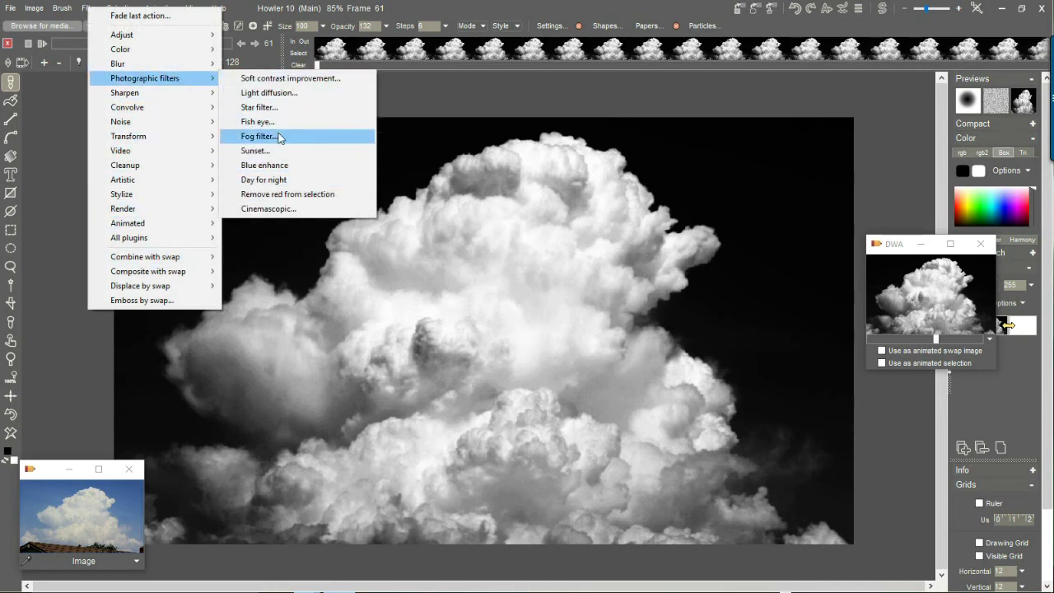
pyautogui.click(278, 182)
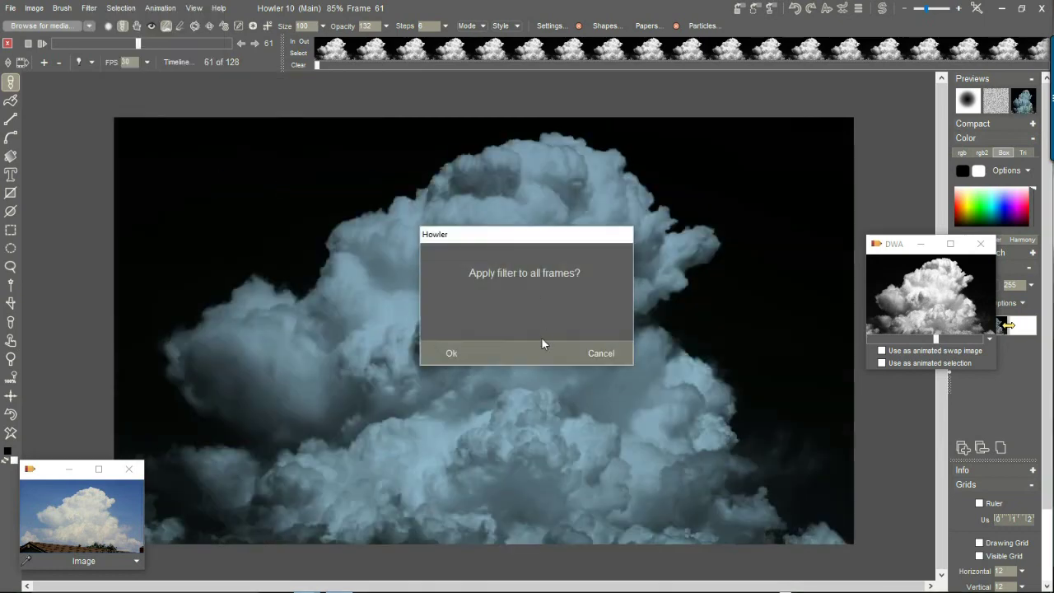
pyautogui.click(450, 353)
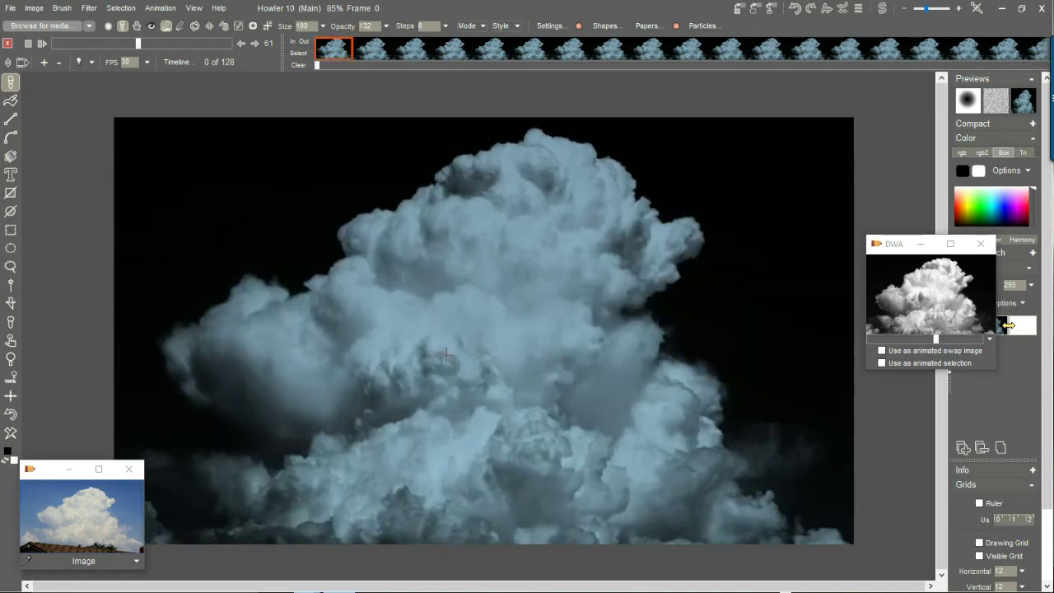
# Apply the Day for night filter a second time to all frames.
pyautogui.click(91, 9)
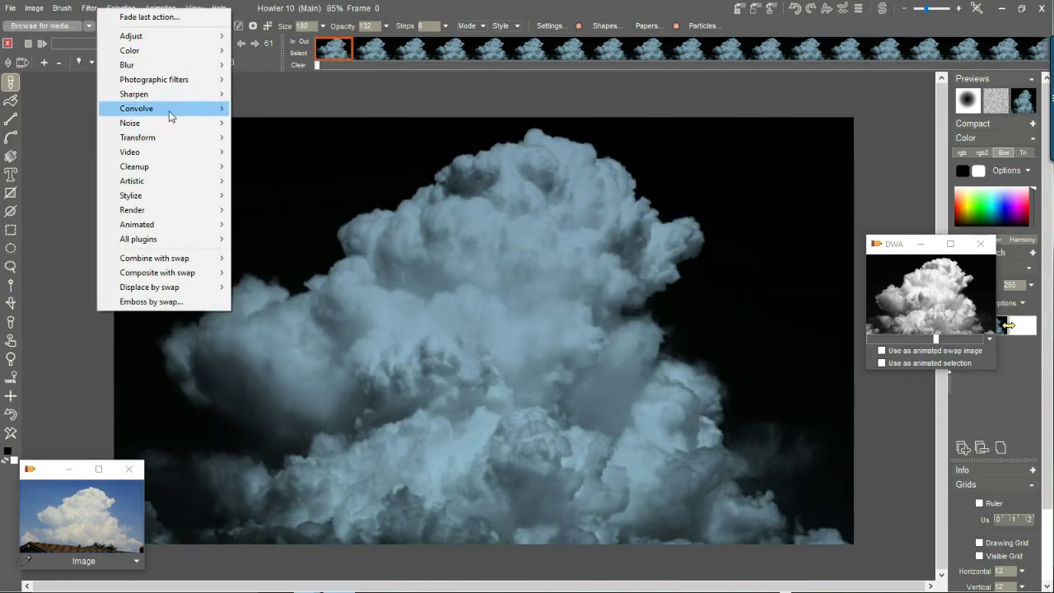
pyautogui.moveTo(181, 82)
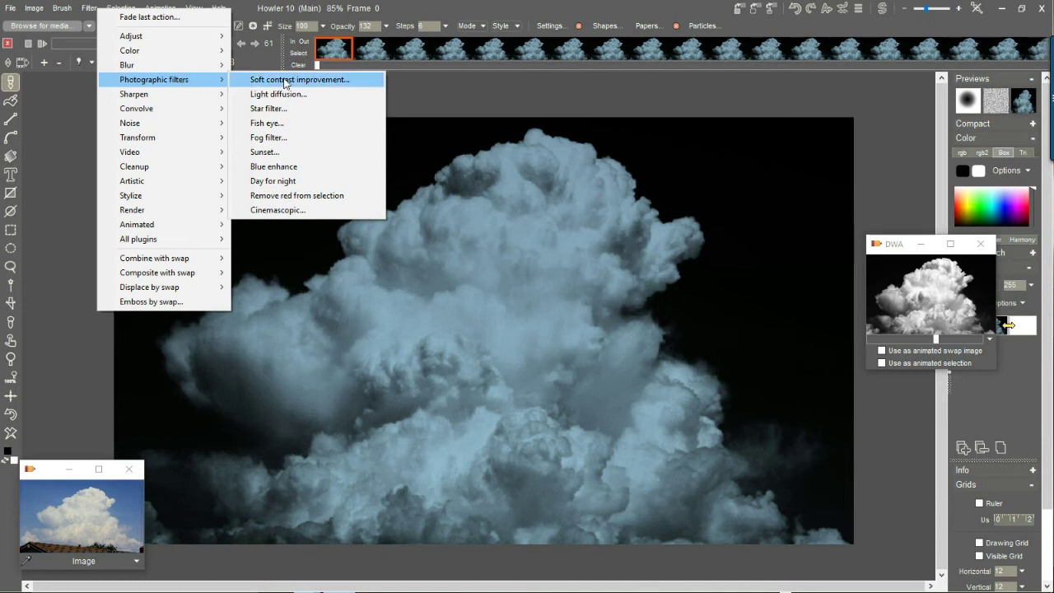
pyautogui.click(284, 183)
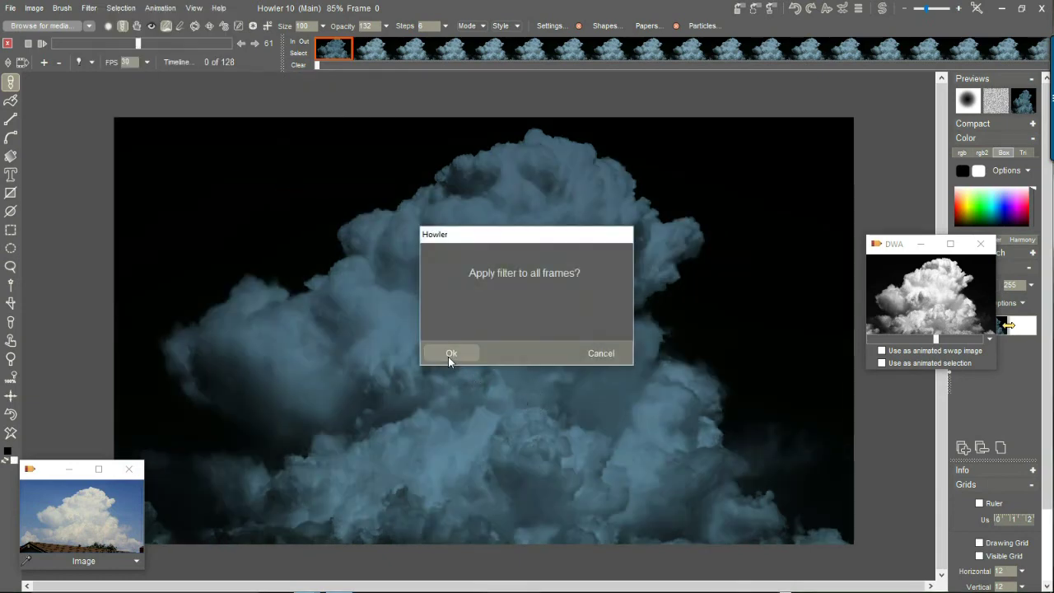
pyautogui.click(449, 355)
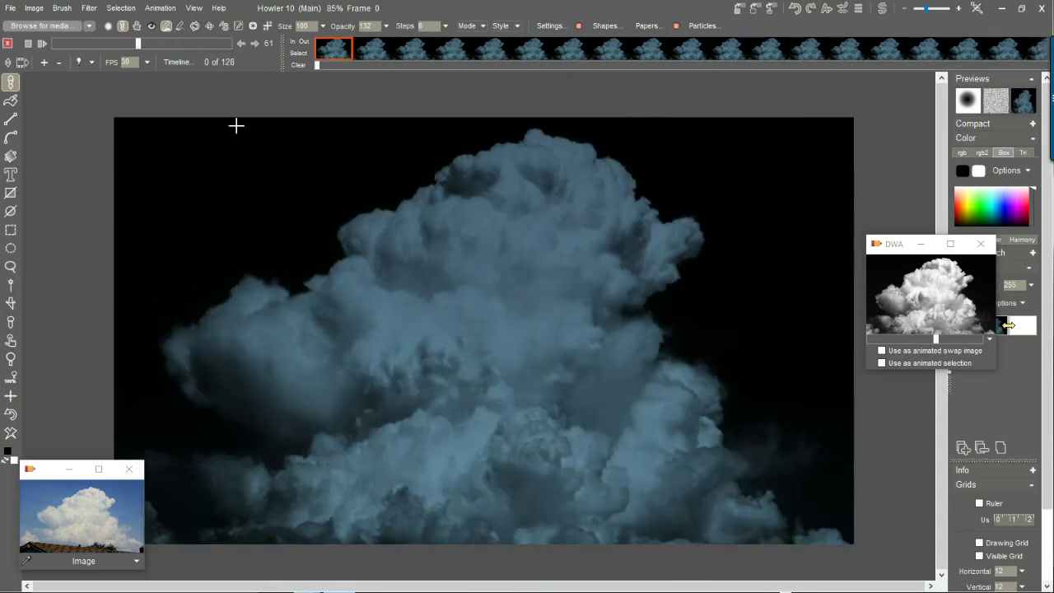
# Adjust the image to value 63, brightness 75 and contrast 15, and apply it to all frames.
pyautogui.click(89, 7)
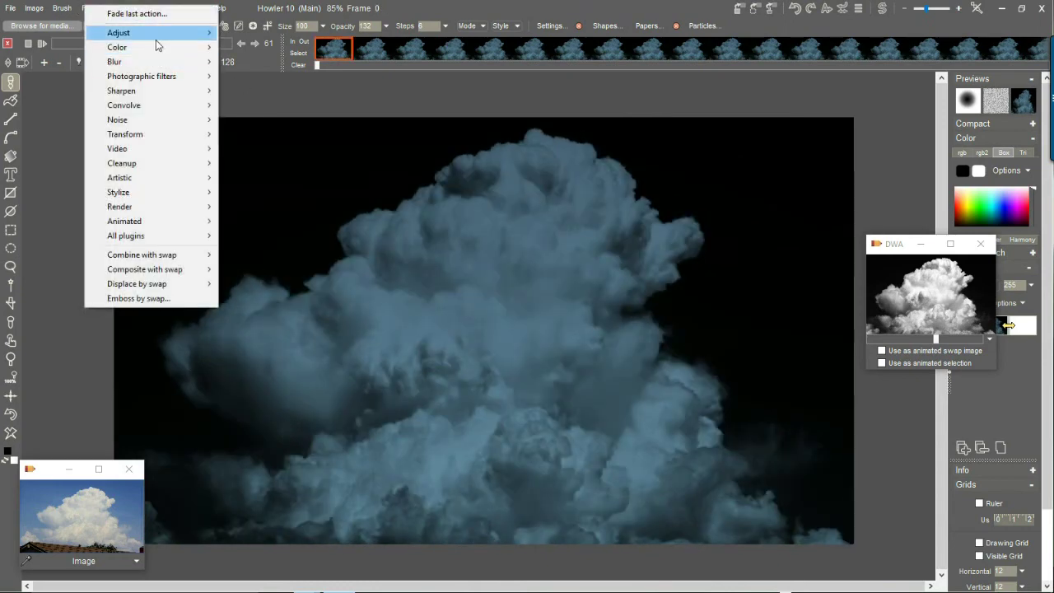
pyautogui.moveTo(156, 40)
pyautogui.click(297, 46)
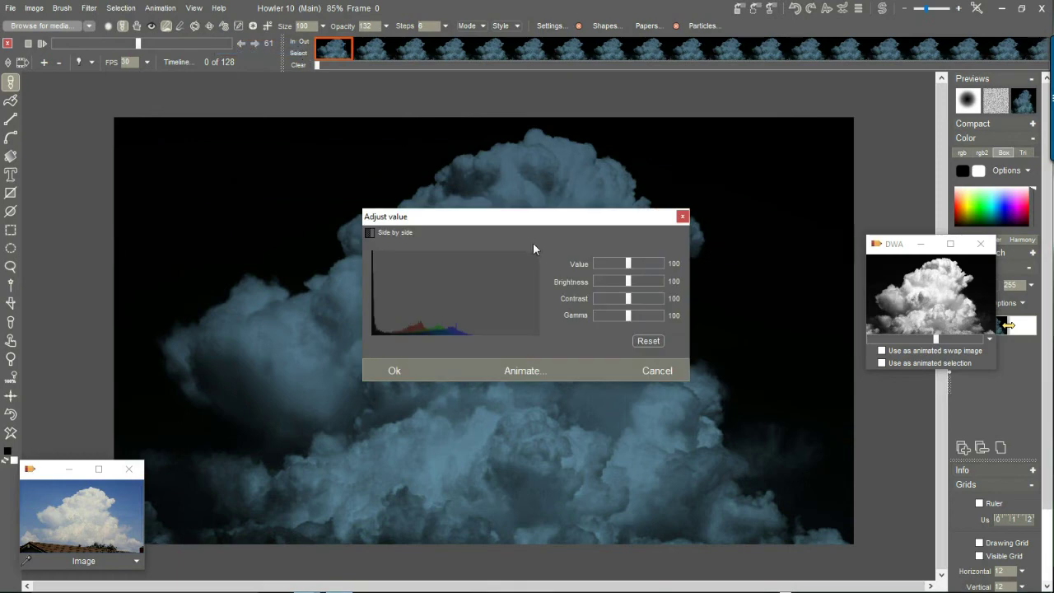
pyautogui.moveTo(506, 224); pyautogui.dragTo(405, 355)
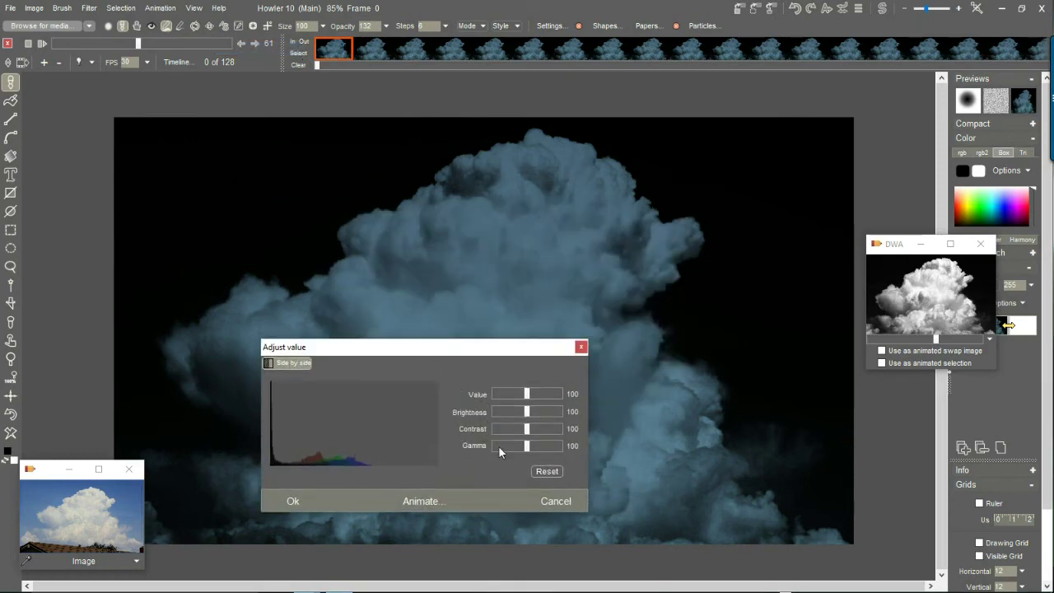
pyautogui.moveTo(527, 433); pyautogui.dragTo(499, 429)
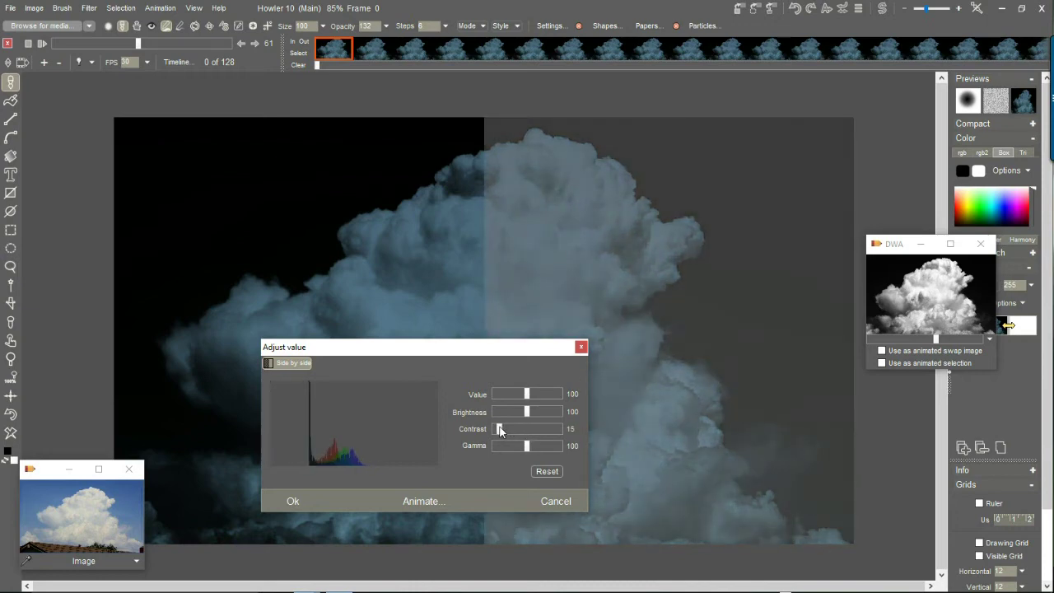
pyautogui.moveTo(529, 393); pyautogui.dragTo(519, 417)
pyautogui.click(437, 499)
pyautogui.click(446, 351)
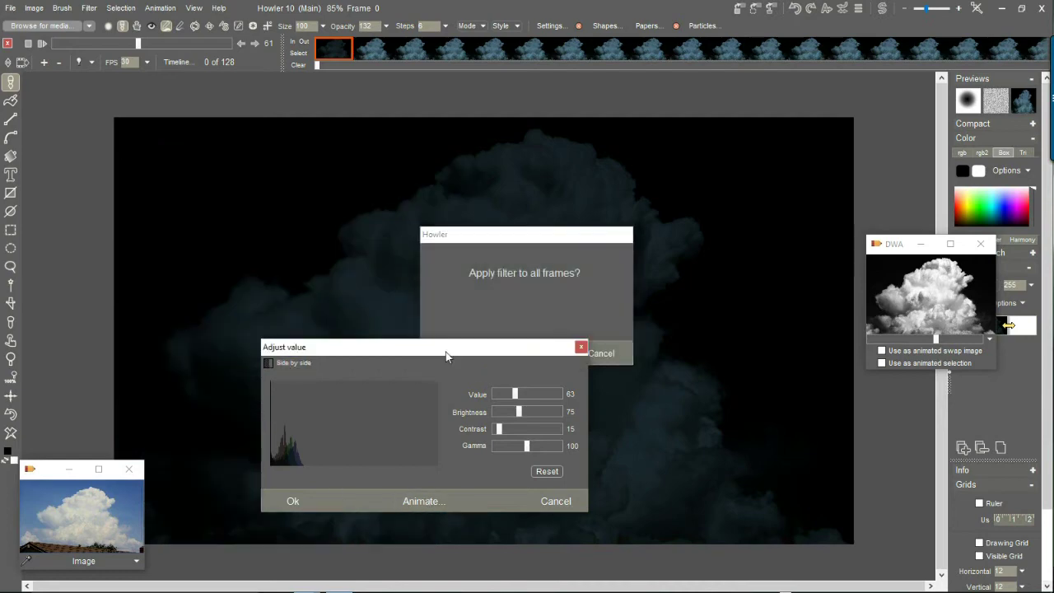
pyautogui.press('Return')
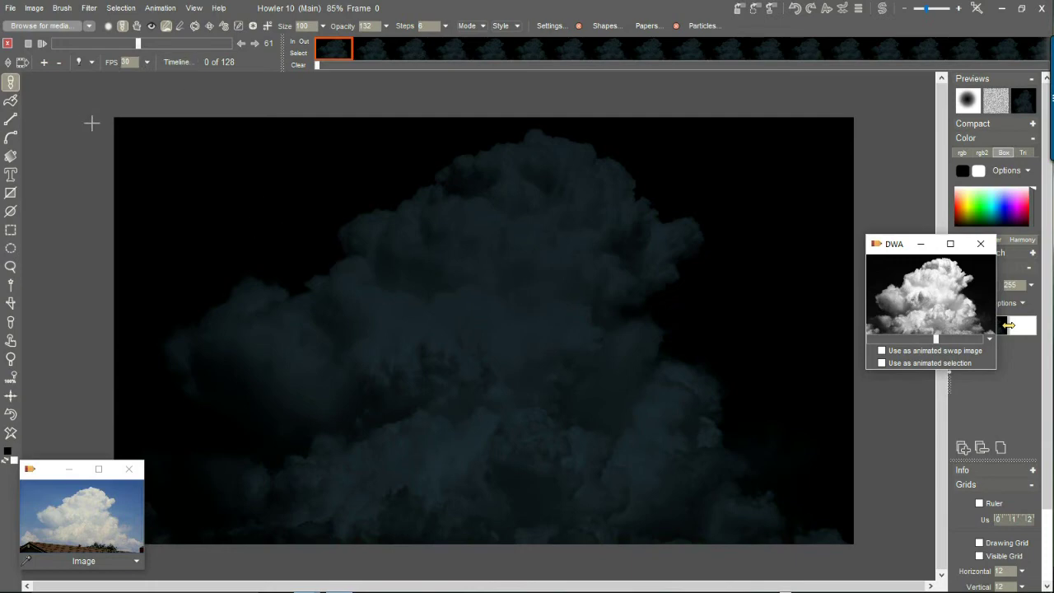
# Expand the dynamic range of the darkened cloud image and apply it to all frames of the animation.
pyautogui.click(34, 8)
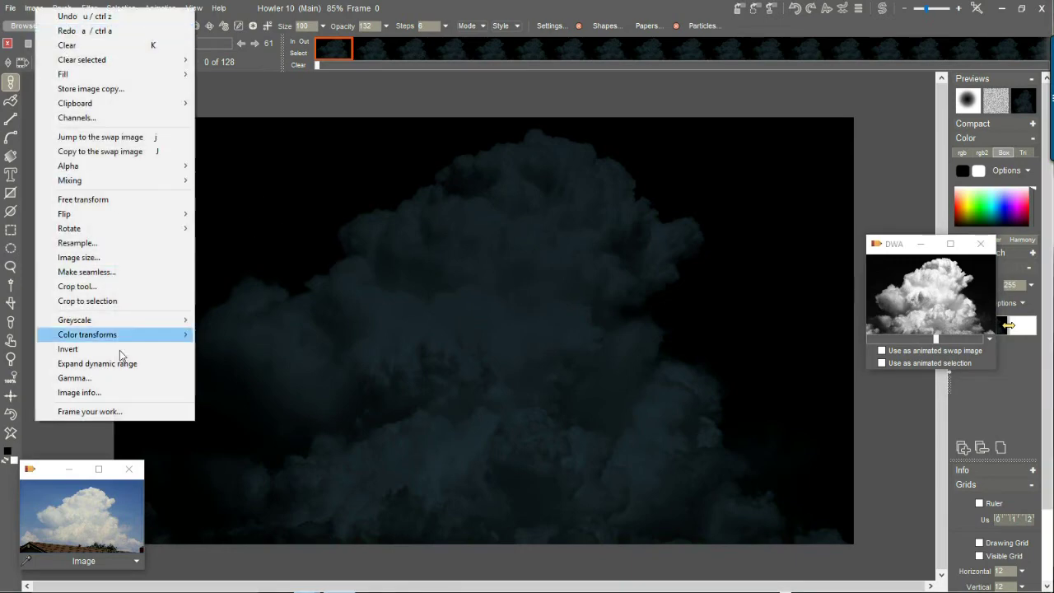
pyautogui.click(138, 363)
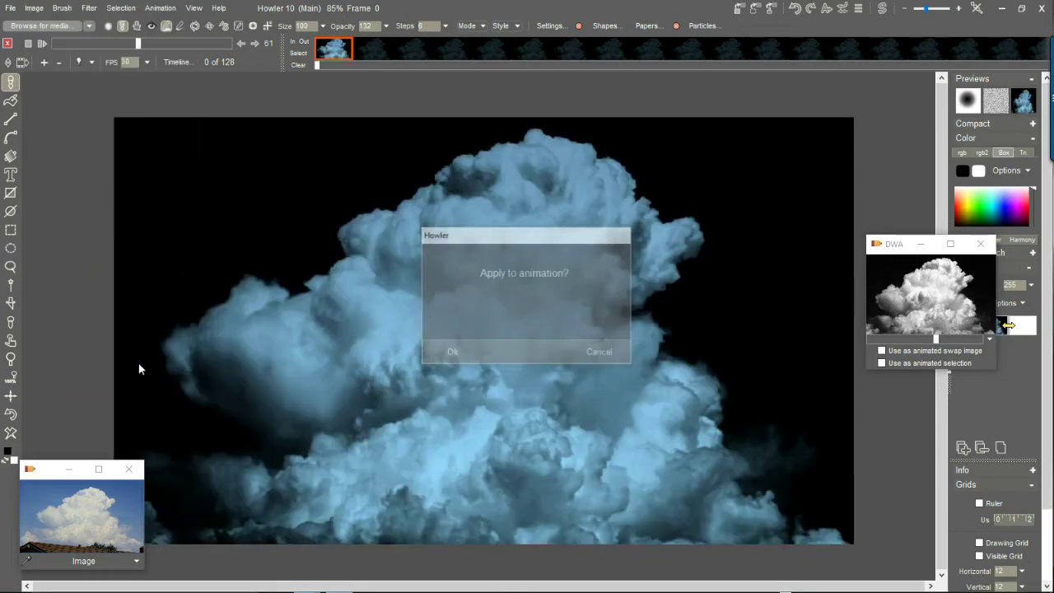
pyautogui.click(461, 350)
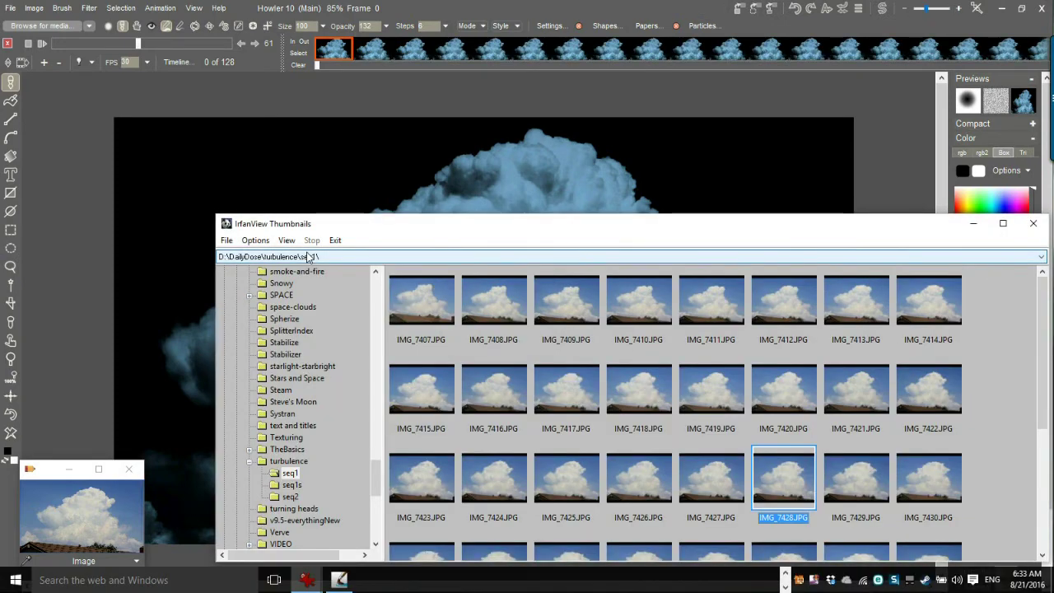
pyautogui.click(497, 10)
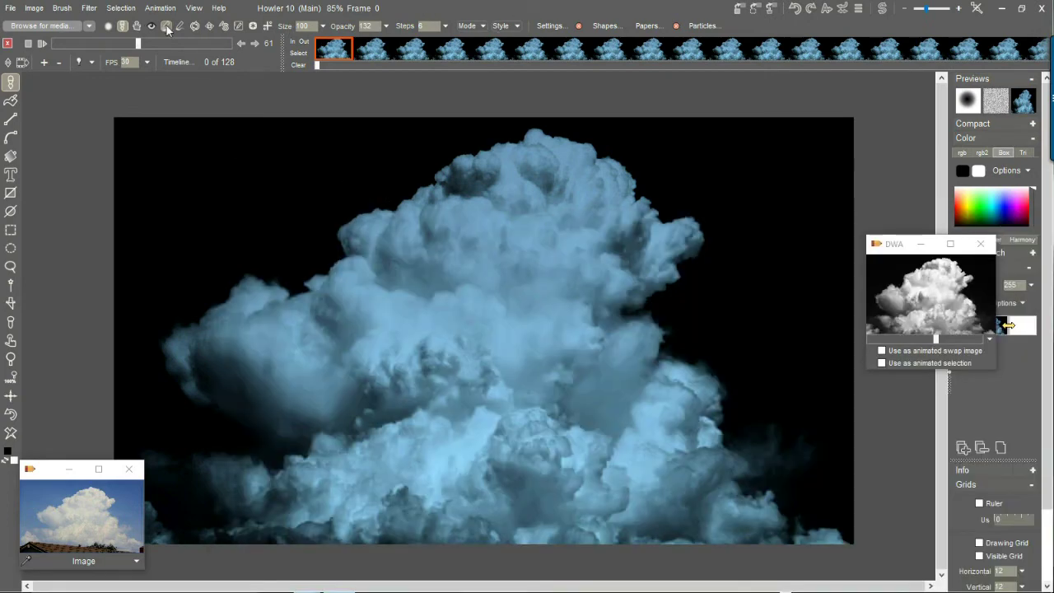
# Go to frame 27 and start the Lightning effect tool, with its settings placed clear of the cloud.
pyautogui.moveTo(134, 45); pyautogui.dragTo(93, 43)
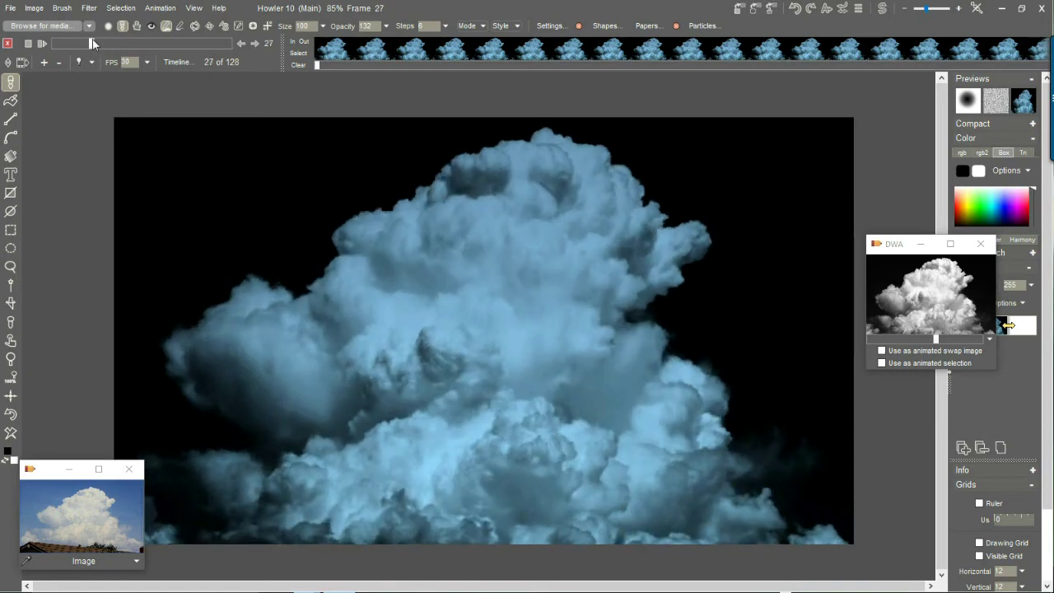
pyautogui.click(11, 157)
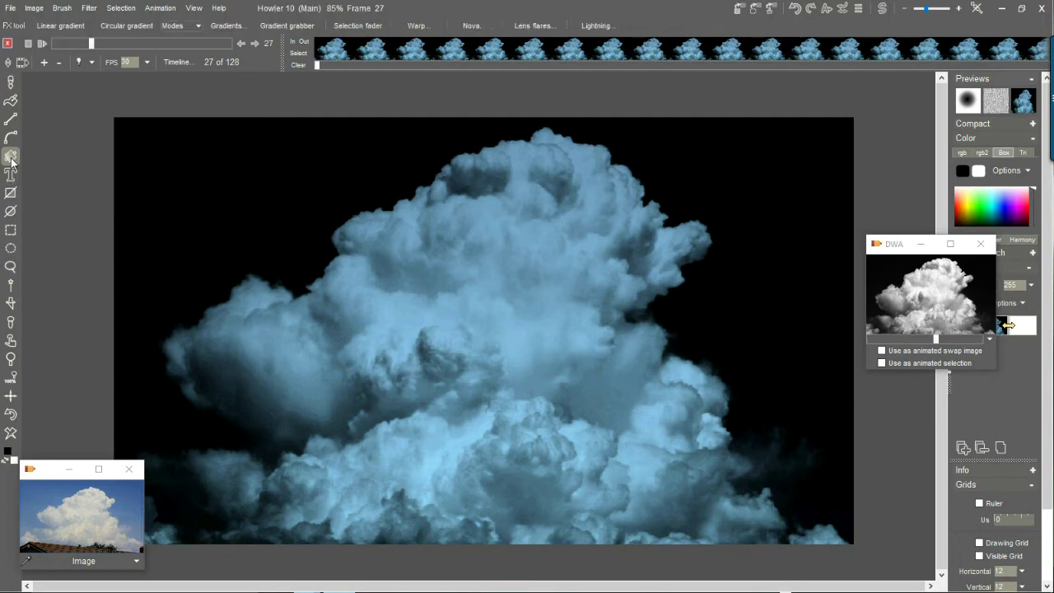
pyautogui.rightClick(11, 159)
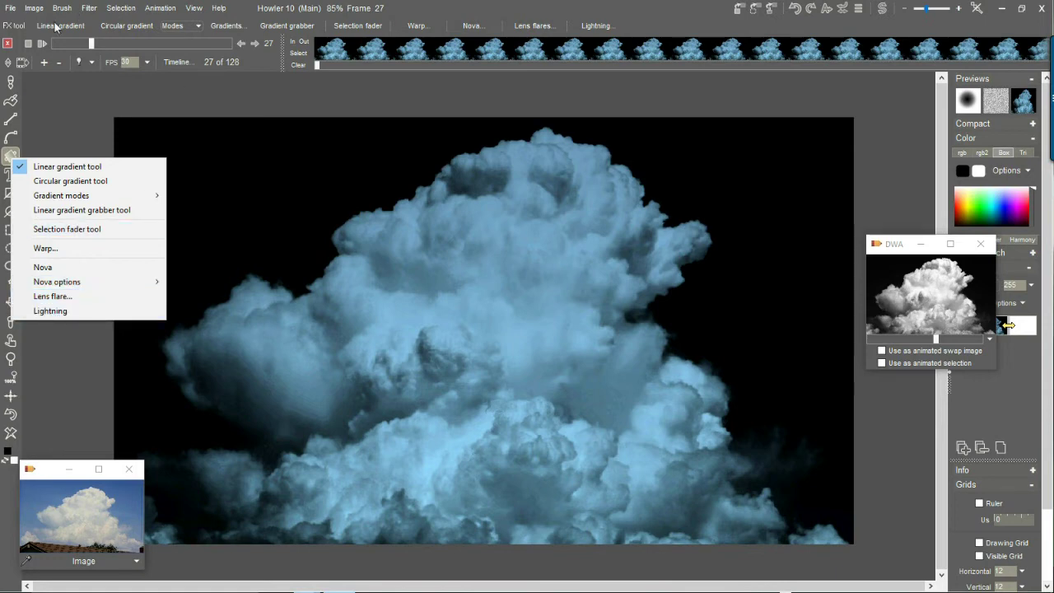
pyautogui.click(11, 157)
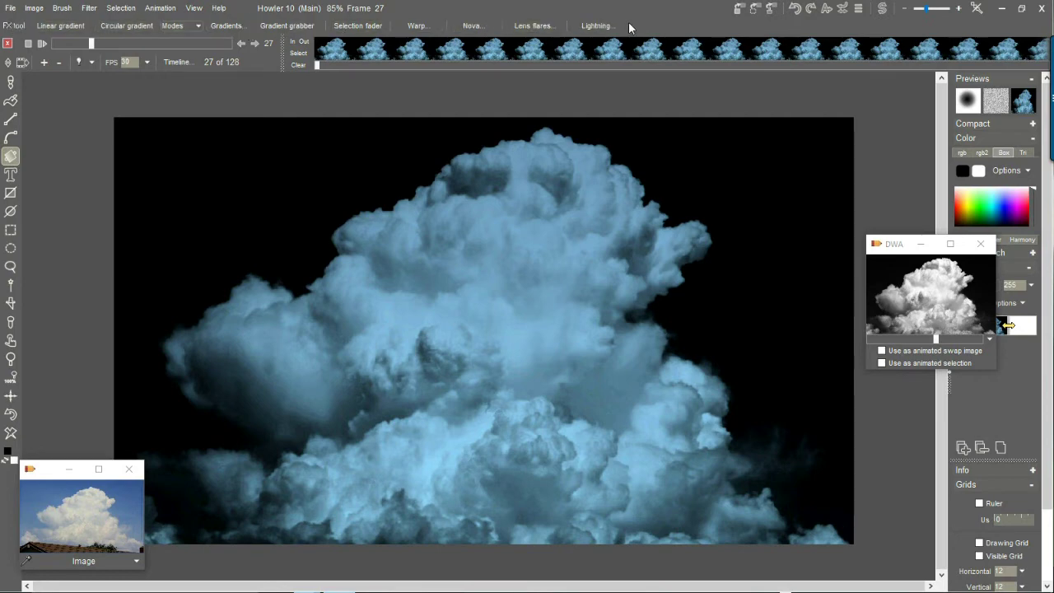
pyautogui.click(597, 26)
pyautogui.moveTo(504, 76); pyautogui.dragTo(179, 132)
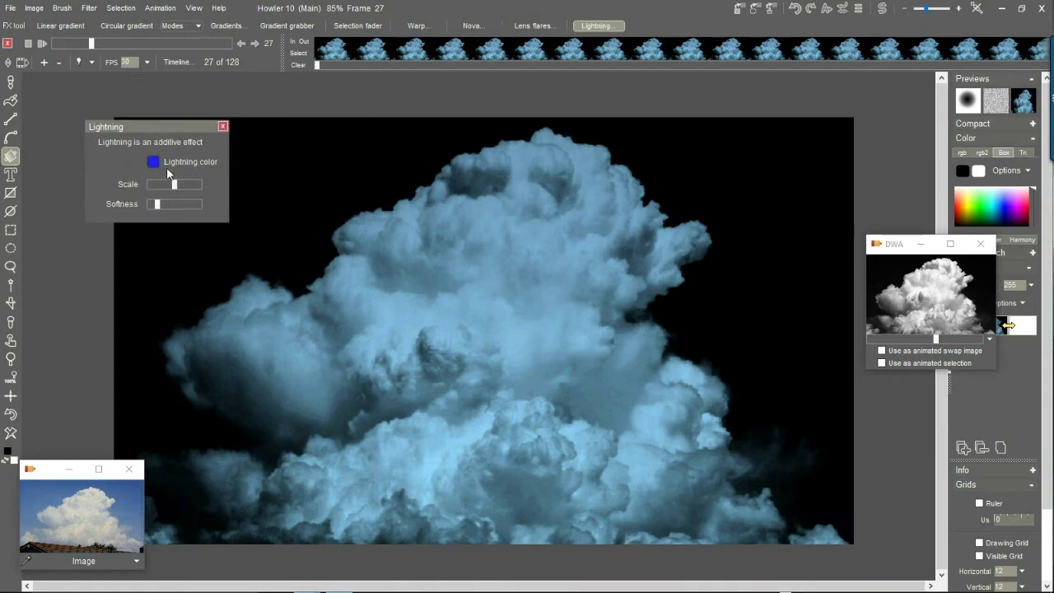
# Set the lightning color to a pale yellow, slightly increase the scale, and set the softness to 16.
pyautogui.click(153, 162)
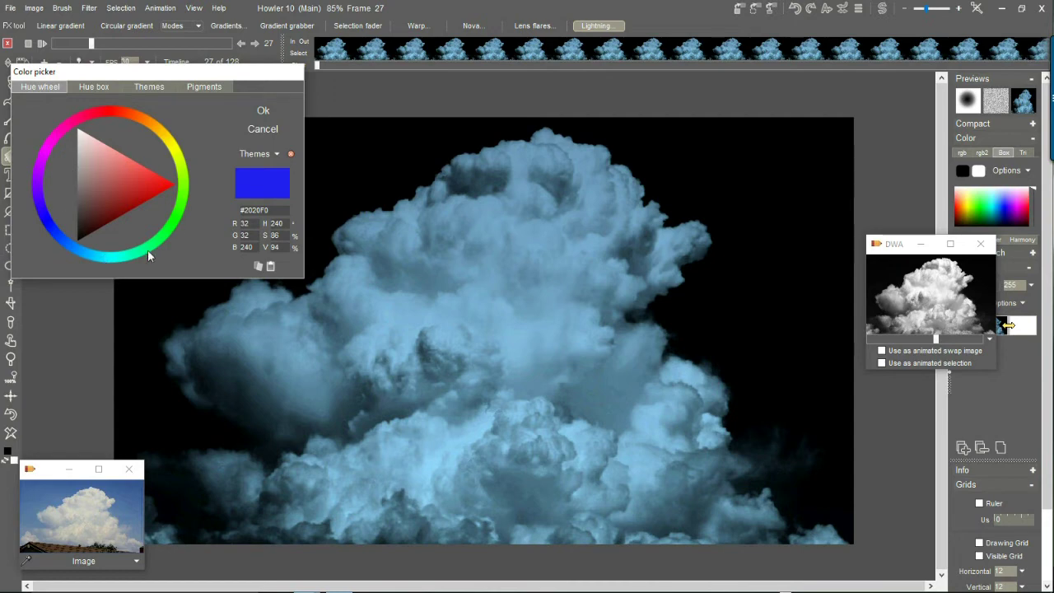
pyautogui.click(170, 145)
pyautogui.moveTo(124, 161); pyautogui.dragTo(96, 149)
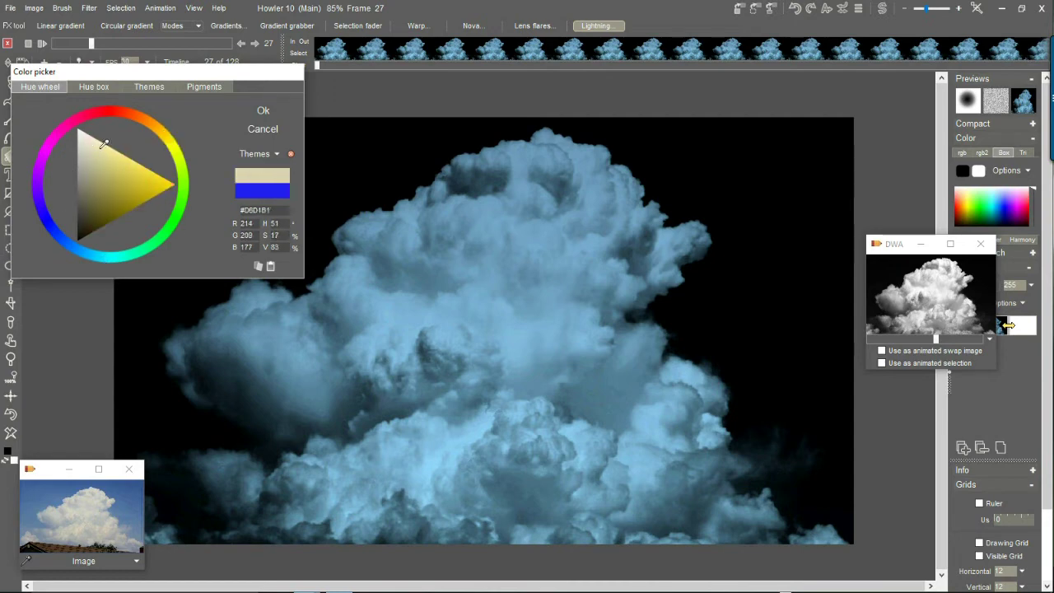
pyautogui.click(265, 109)
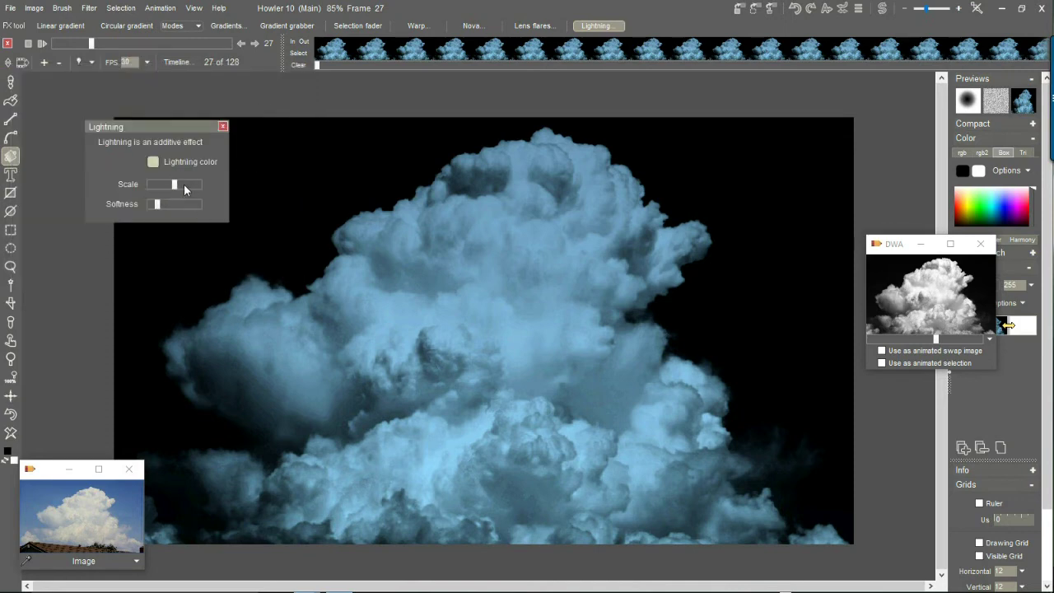
pyautogui.moveTo(175, 185); pyautogui.dragTo(182, 186)
pyautogui.click(162, 204)
# Try out several lightning bolts beside the right edge of the cloud on frame 27, and undo them.
pyautogui.moveTo(650, 195); pyautogui.dragTo(818, 139)
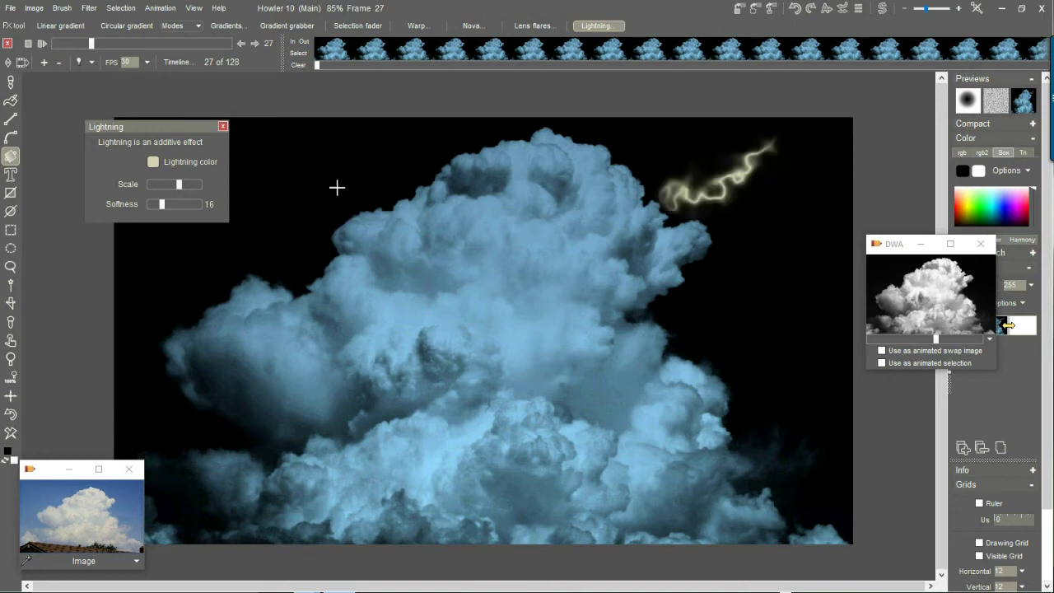
pyautogui.click(11, 416)
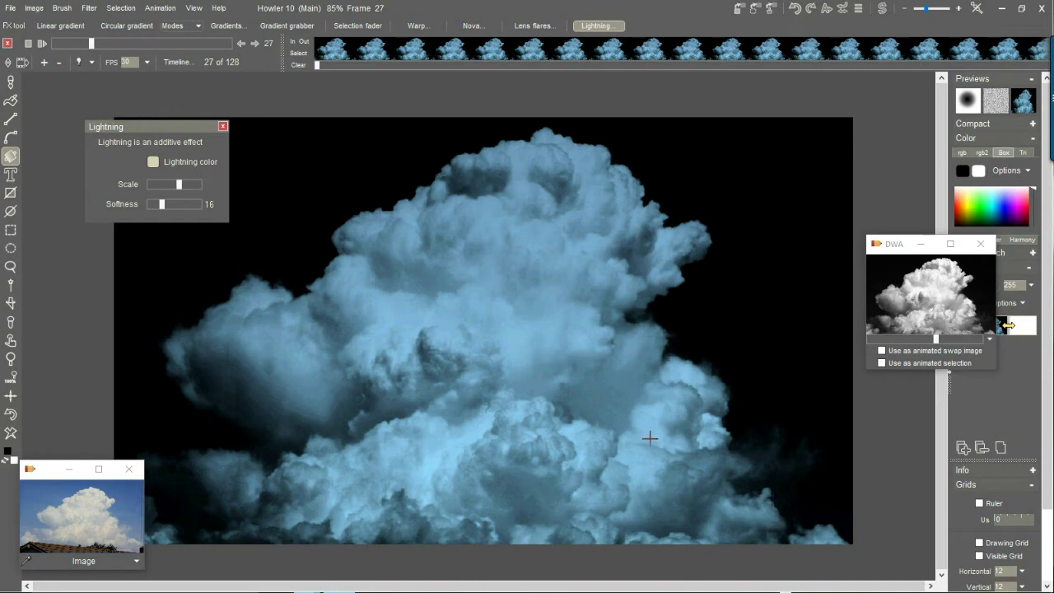
pyautogui.moveTo(683, 264); pyautogui.dragTo(756, 309)
pyautogui.moveTo(707, 439); pyautogui.dragTo(728, 434)
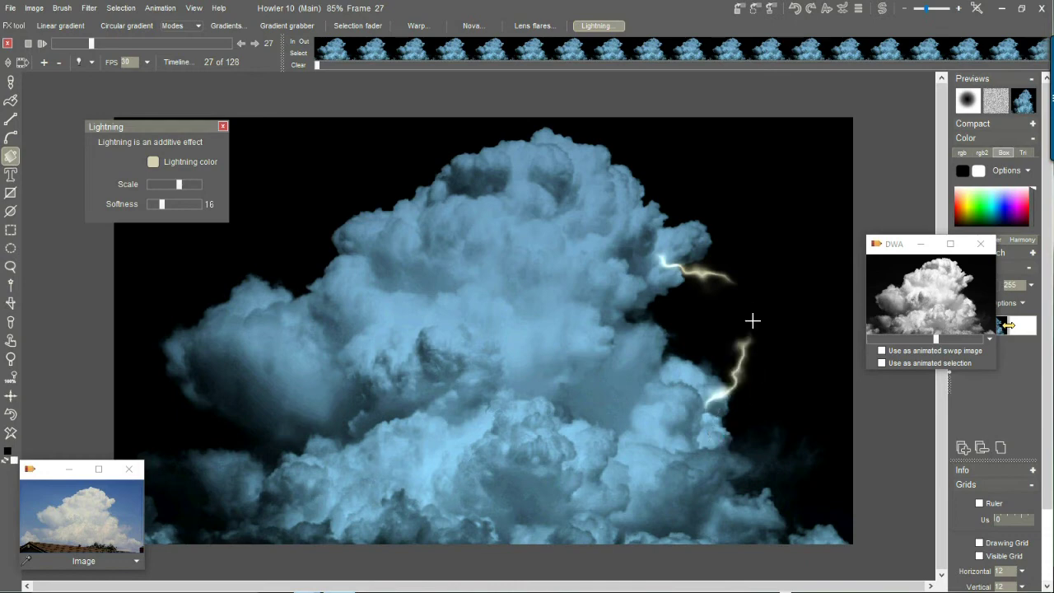
pyautogui.moveTo(715, 274)
pyautogui.mouseDown()
pyautogui.moveTo(745, 353)
pyautogui.moveTo(759, 336)
pyautogui.mouseUp()
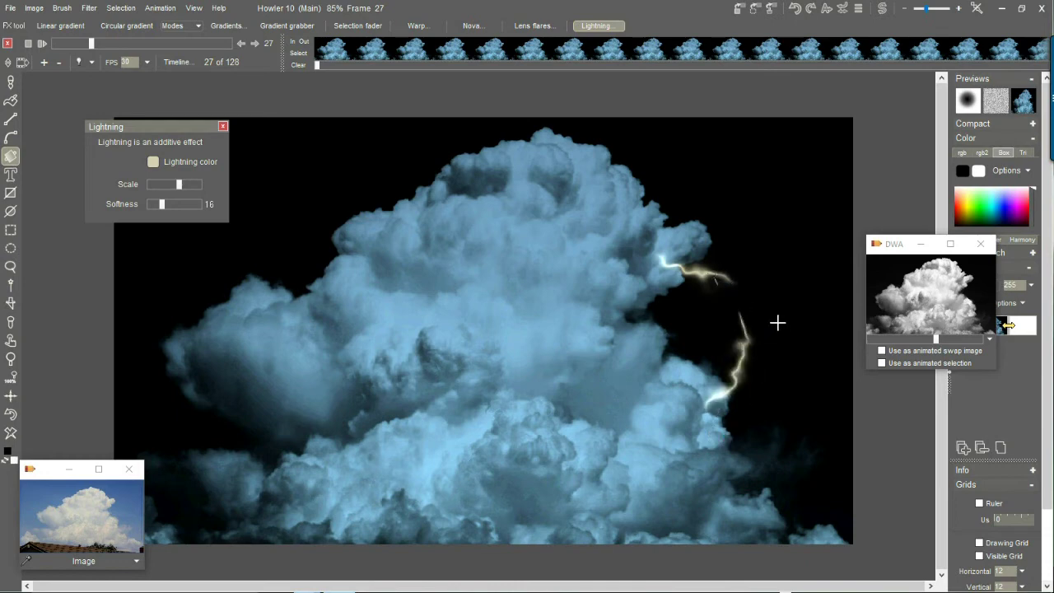
pyautogui.click(10, 415)
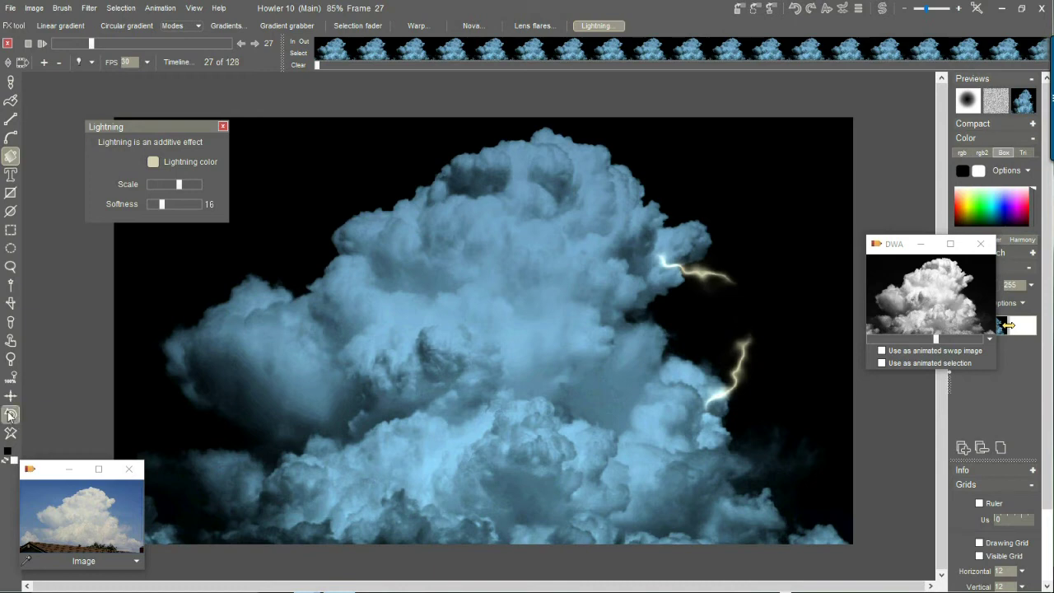
pyautogui.click(10, 415)
pyautogui.click(10, 415)
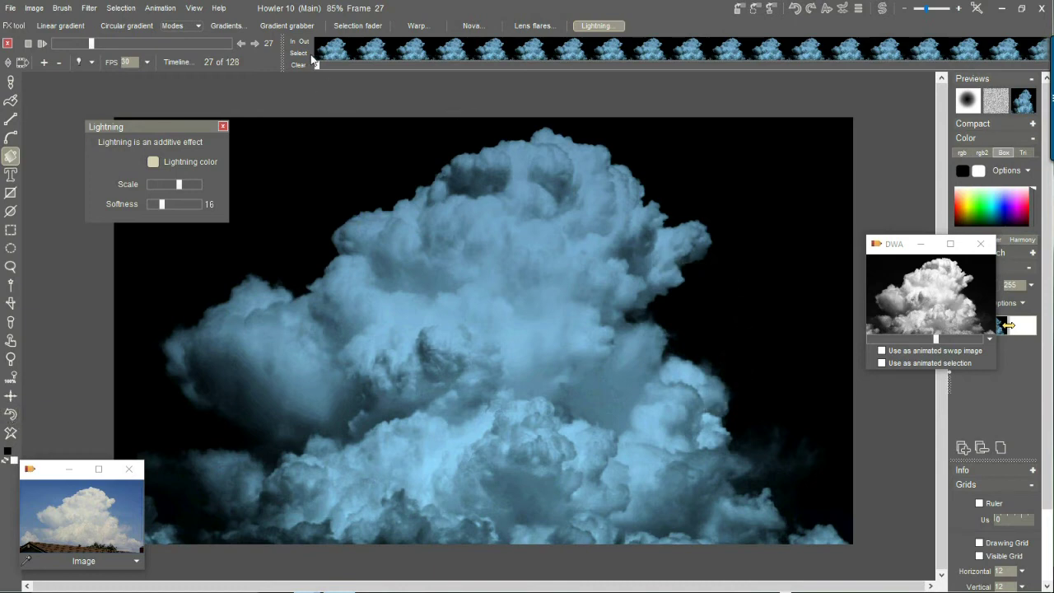
# Bring frame 27 into view in the filmstrip and draw a lightning bolt from the cloud's right edge into the sky.
pyautogui.moveTo(327, 64); pyautogui.dragTo(577, 68)
pyautogui.moveTo(492, 73); pyautogui.dragTo(455, 66)
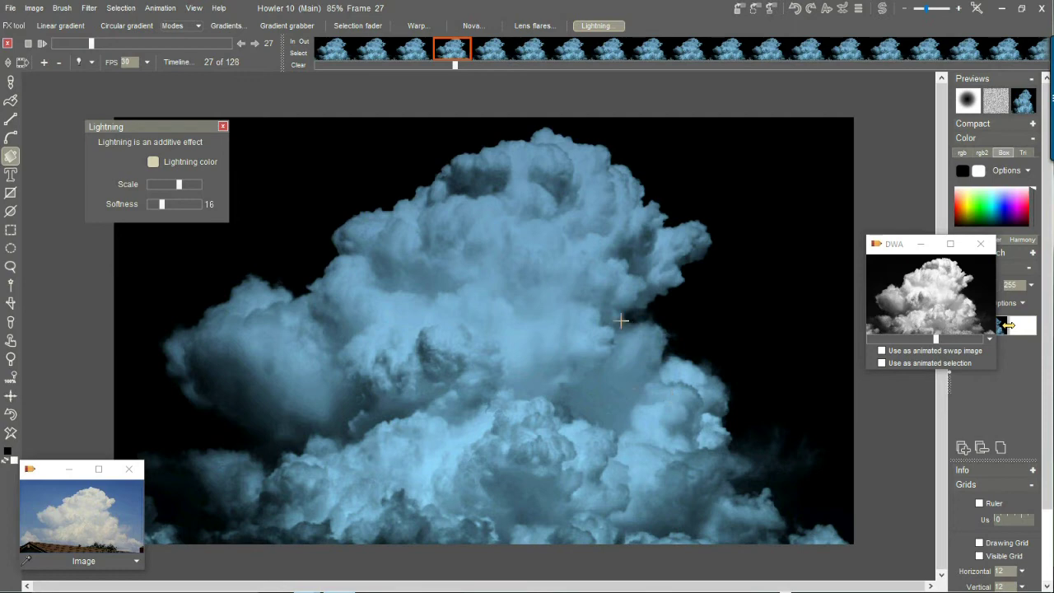
pyautogui.moveTo(844, 237)
pyautogui.mouseDown()
pyautogui.moveTo(875, 229)
pyautogui.moveTo(846, 246)
pyautogui.mouseUp()
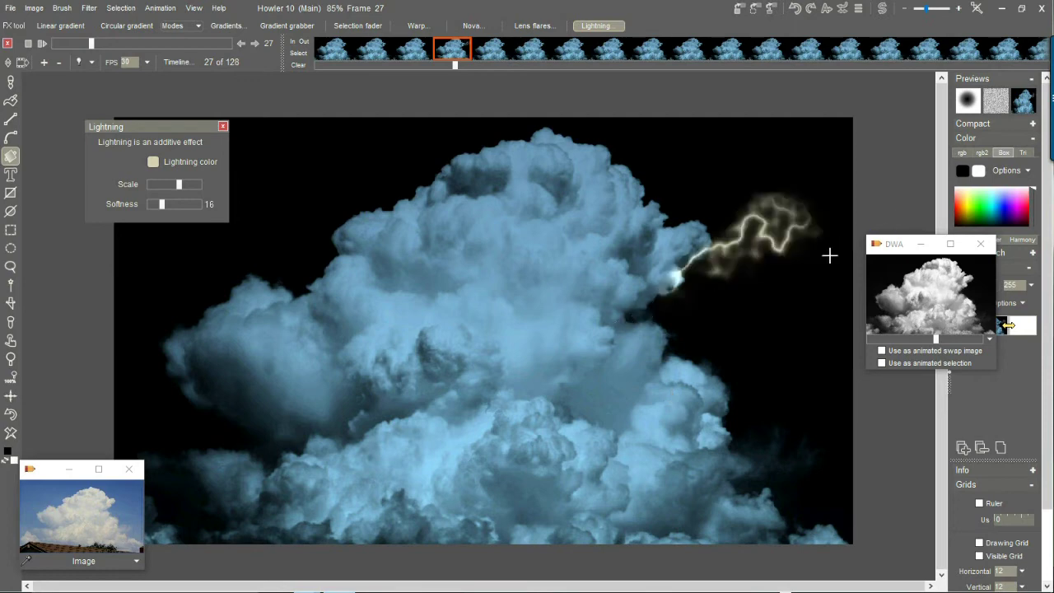
# Draw two lightning bolts on frame 28, from the cloud's right side out to the right edge of the image.
pyautogui.click(491, 50)
pyautogui.moveTo(658, 289); pyautogui.dragTo(881, 214)
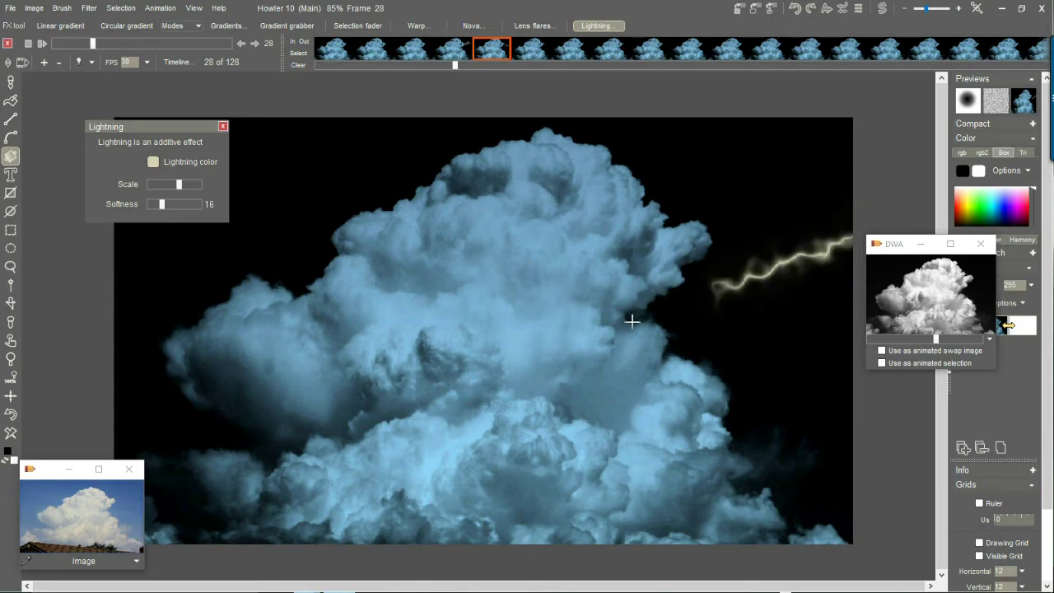
pyautogui.moveTo(632, 302); pyautogui.dragTo(933, 450)
# Step back and forth through frames 26 to 29 to examine how the lightning flashes between neighbouring frames.
pyautogui.click(453, 51)
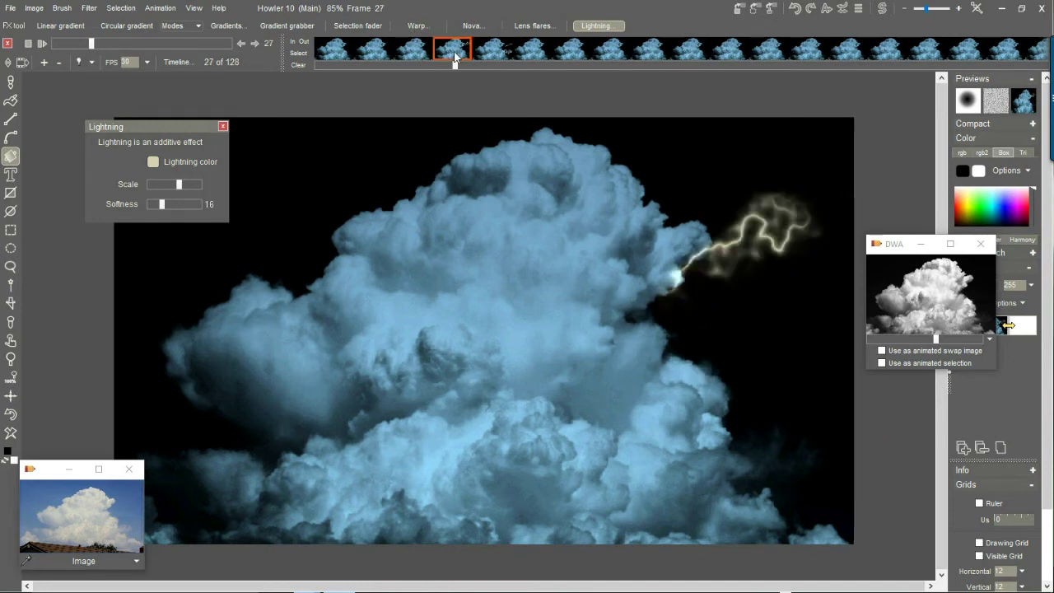
pyautogui.click(413, 51)
pyautogui.click(492, 51)
pyautogui.click(530, 53)
pyautogui.click(445, 51)
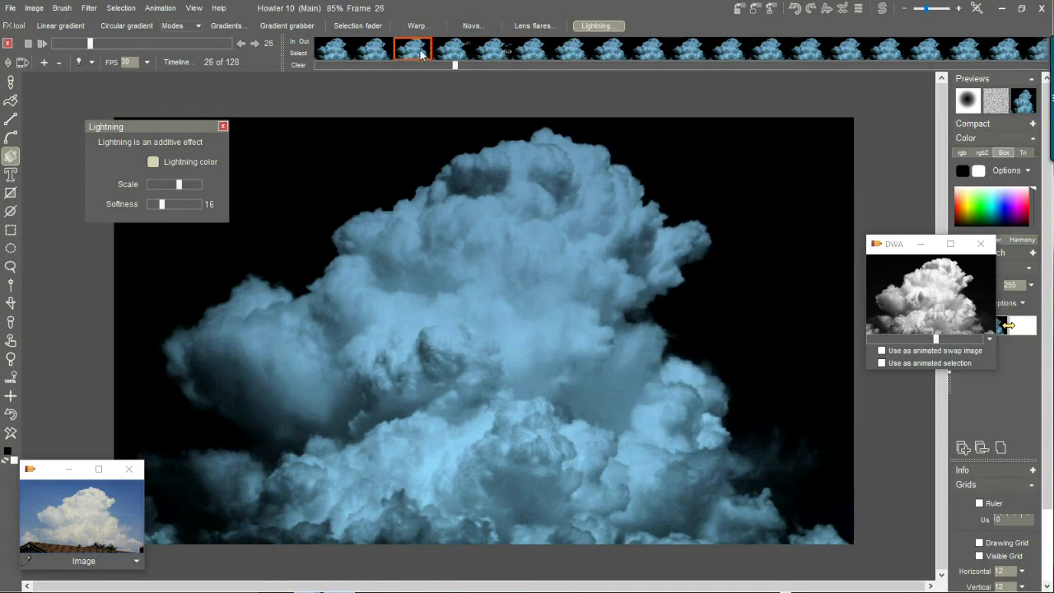
pyautogui.click(530, 53)
pyautogui.click(441, 53)
pyautogui.click(413, 51)
pyautogui.click(492, 51)
pyautogui.click(453, 50)
pyautogui.click(490, 50)
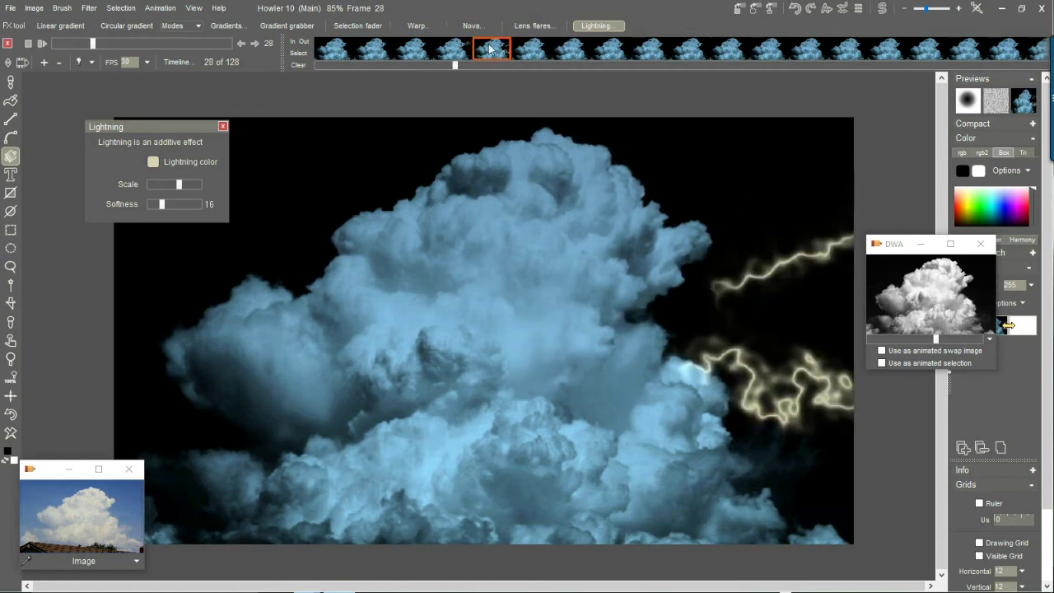
pyautogui.click(464, 49)
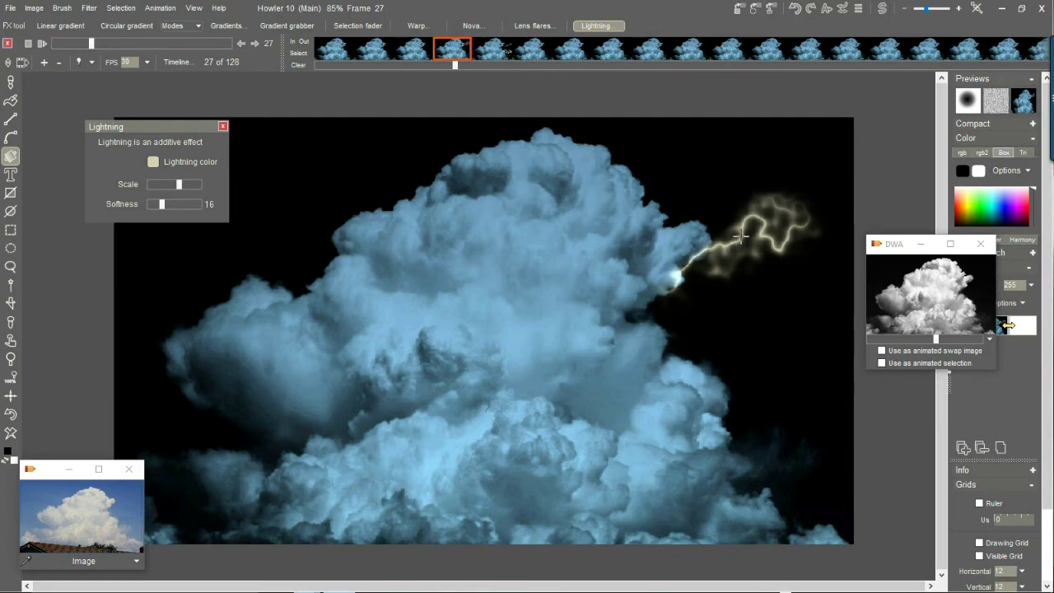
pyautogui.click(490, 52)
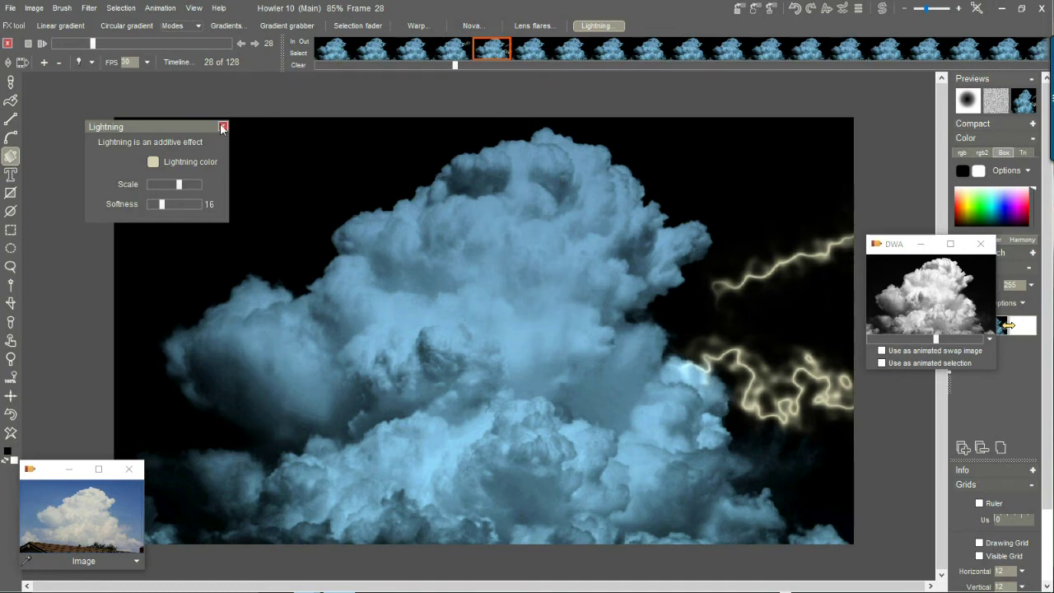
pyautogui.click(84, 10)
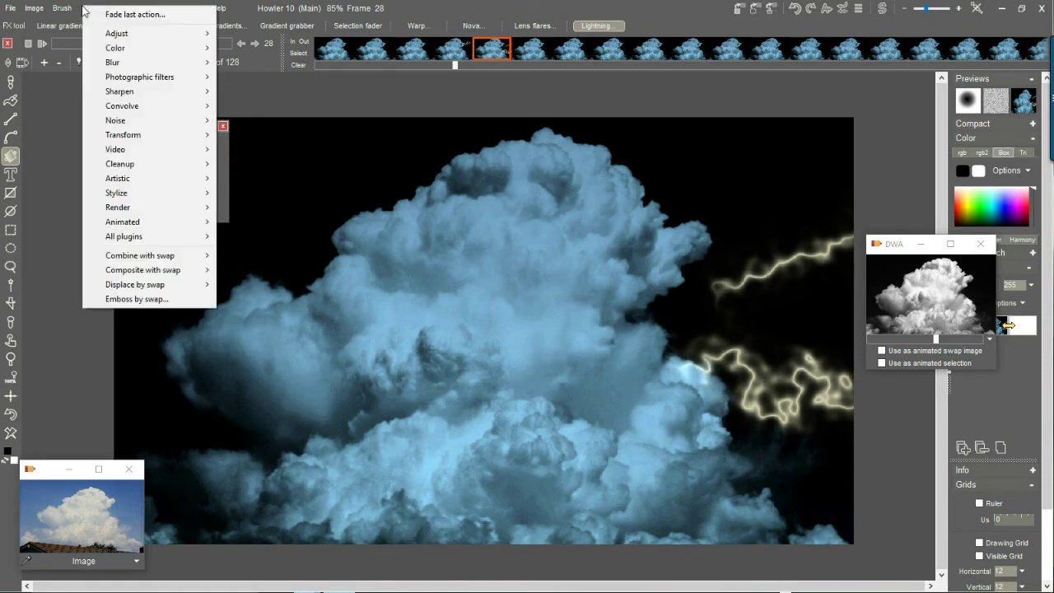
pyautogui.moveTo(124, 33)
pyautogui.click(280, 47)
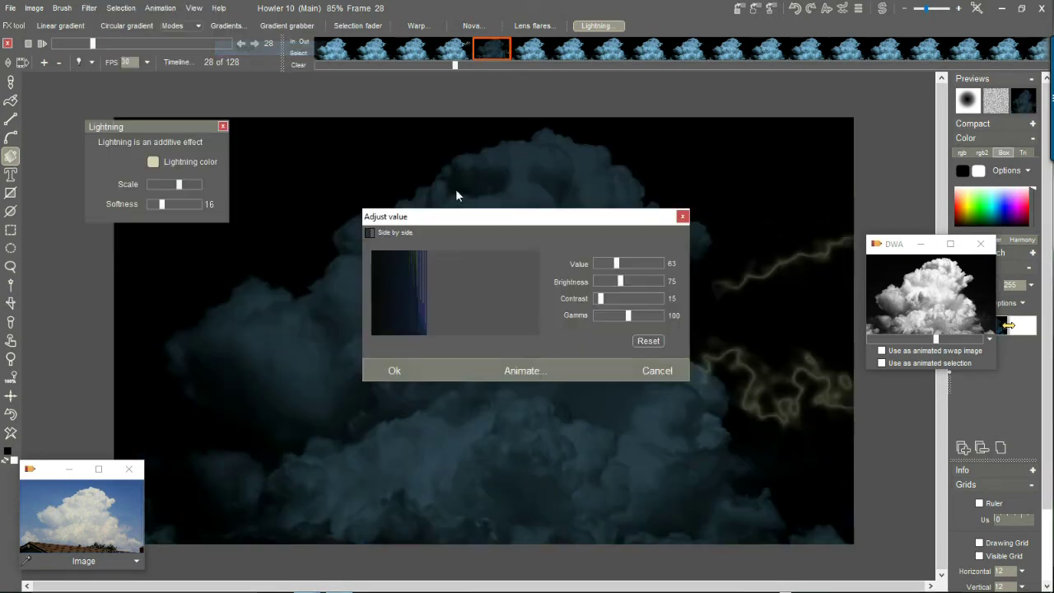
pyautogui.moveTo(589, 216); pyautogui.dragTo(311, 262)
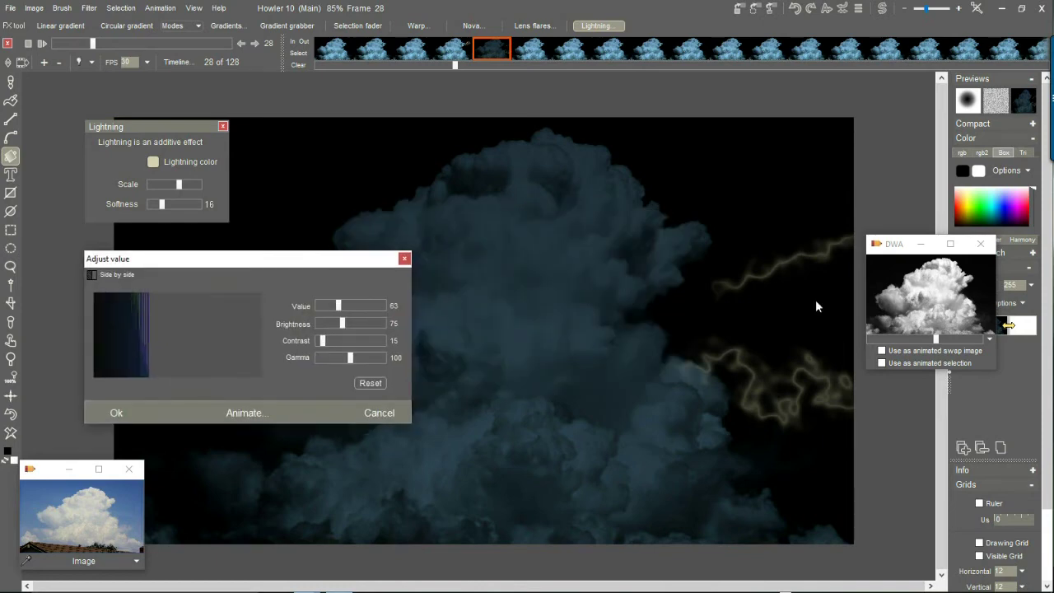
pyautogui.click(377, 413)
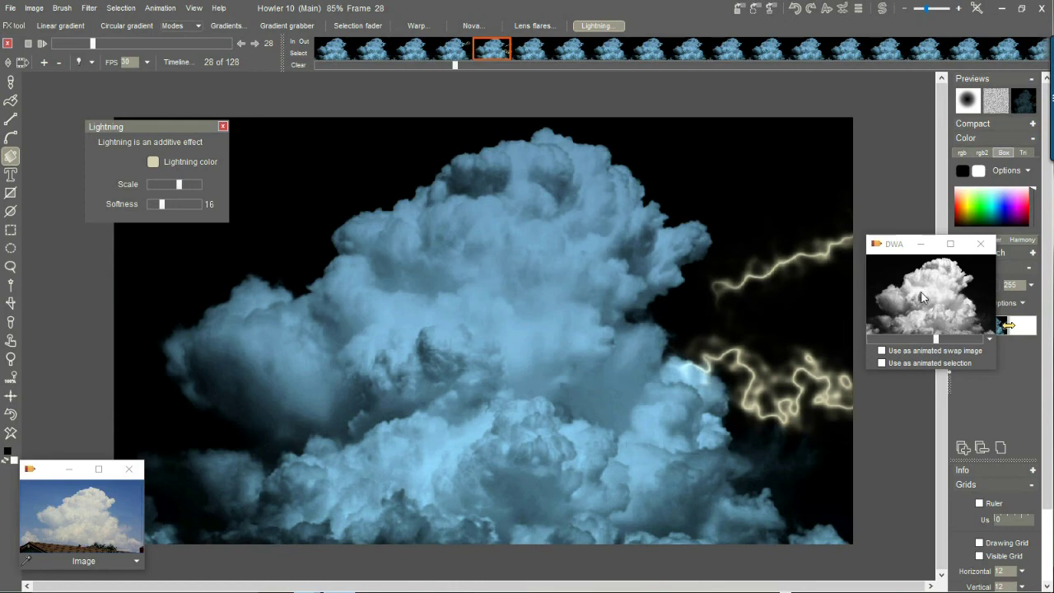
# Restore the stored black-and-white cloud animation in place of the current one.
pyautogui.click(939, 286)
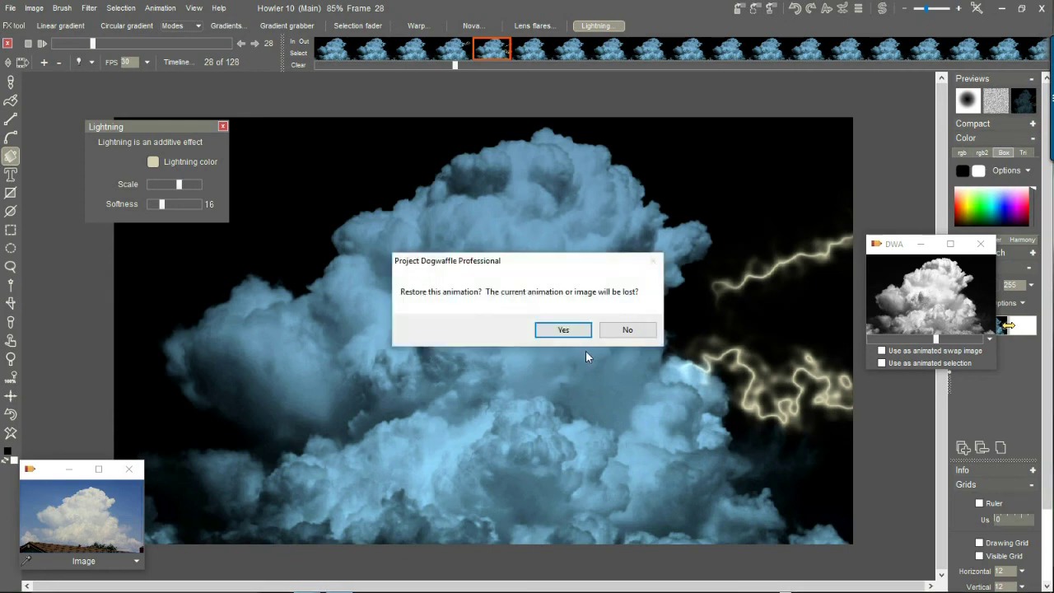
pyautogui.click(572, 333)
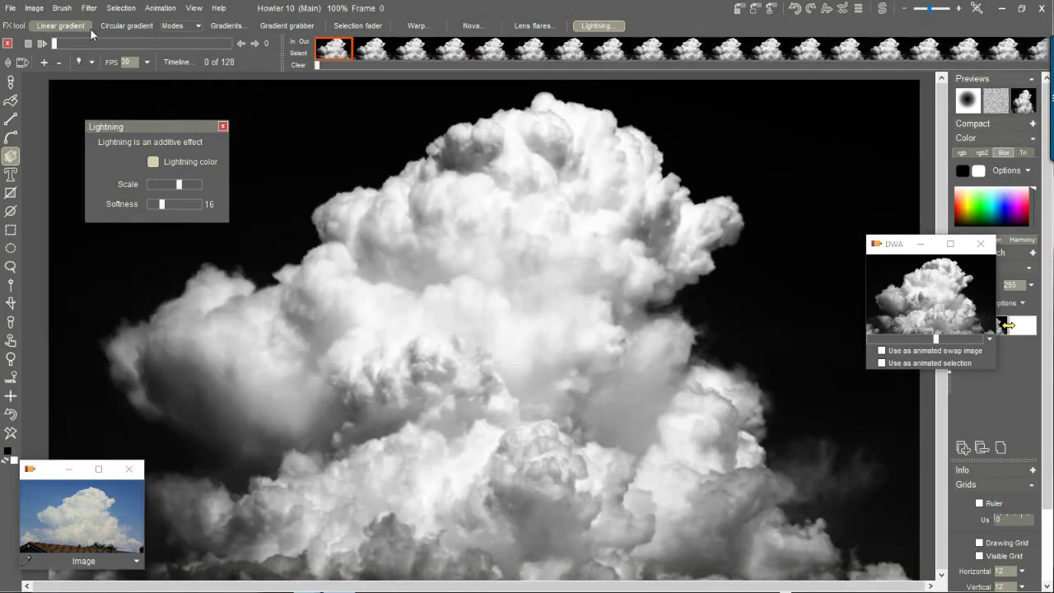
pyautogui.moveTo(61, 44); pyautogui.dragTo(20, 55)
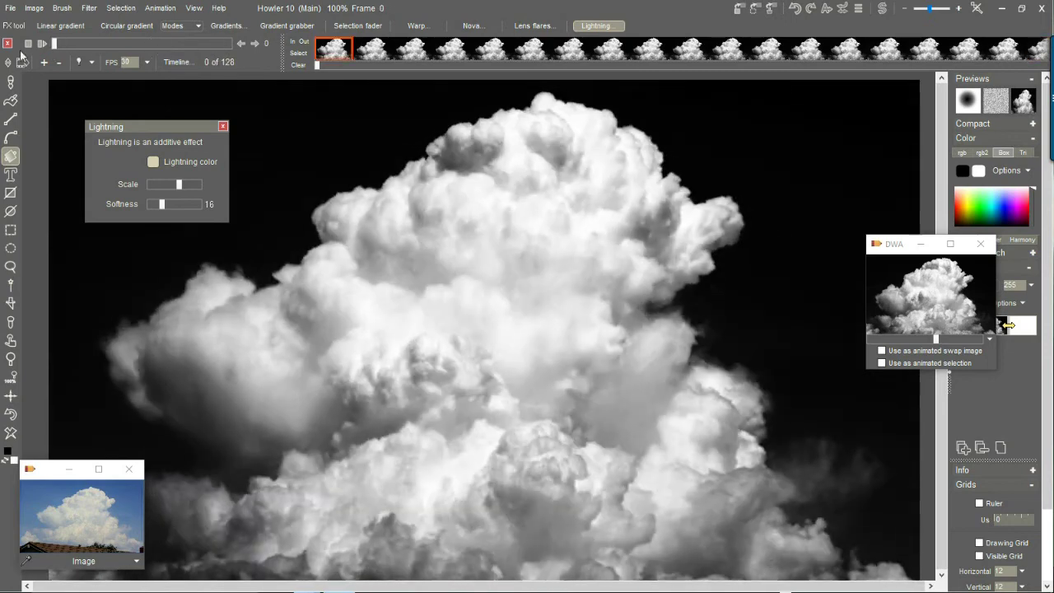
# Darken every frame of the cloud animation with the Value adjustment: value 63, brightness 75, contrast 15, gamma 100.
pyautogui.click(87, 10)
pyautogui.moveTo(141, 37)
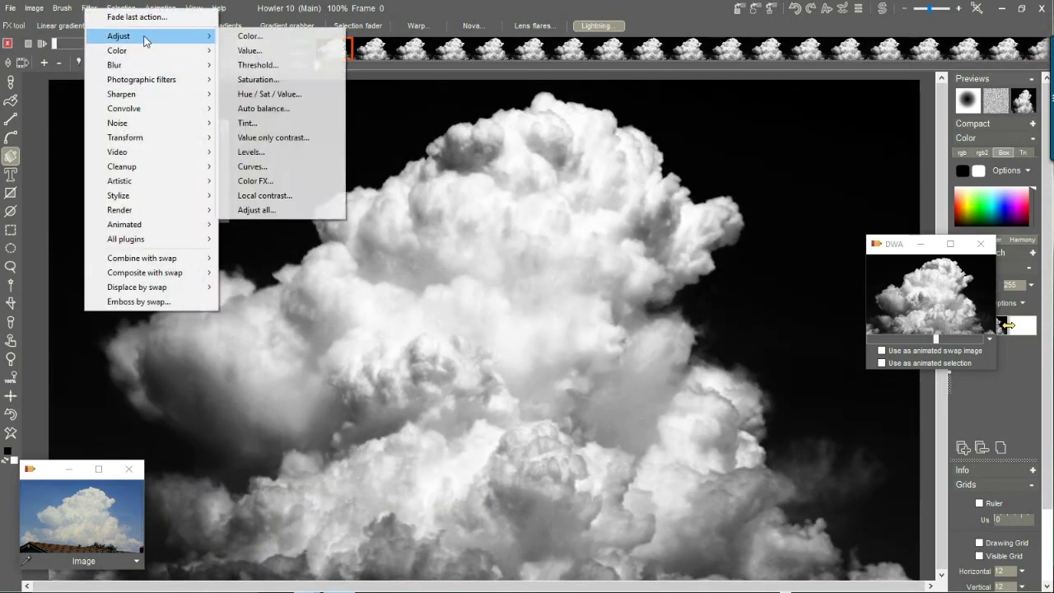
pyautogui.click(264, 51)
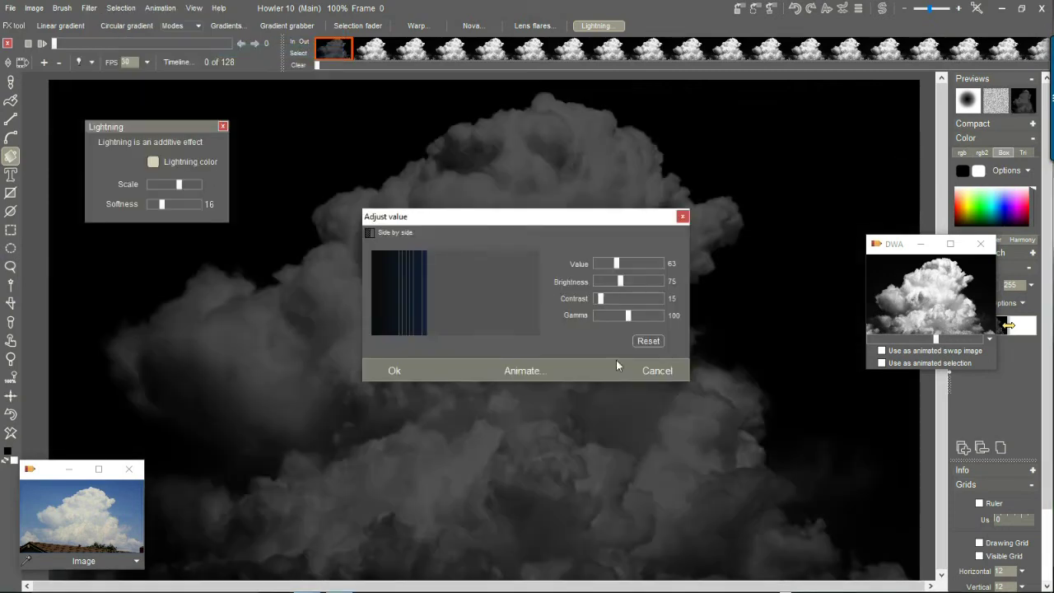
pyautogui.click(521, 370)
pyautogui.click(447, 354)
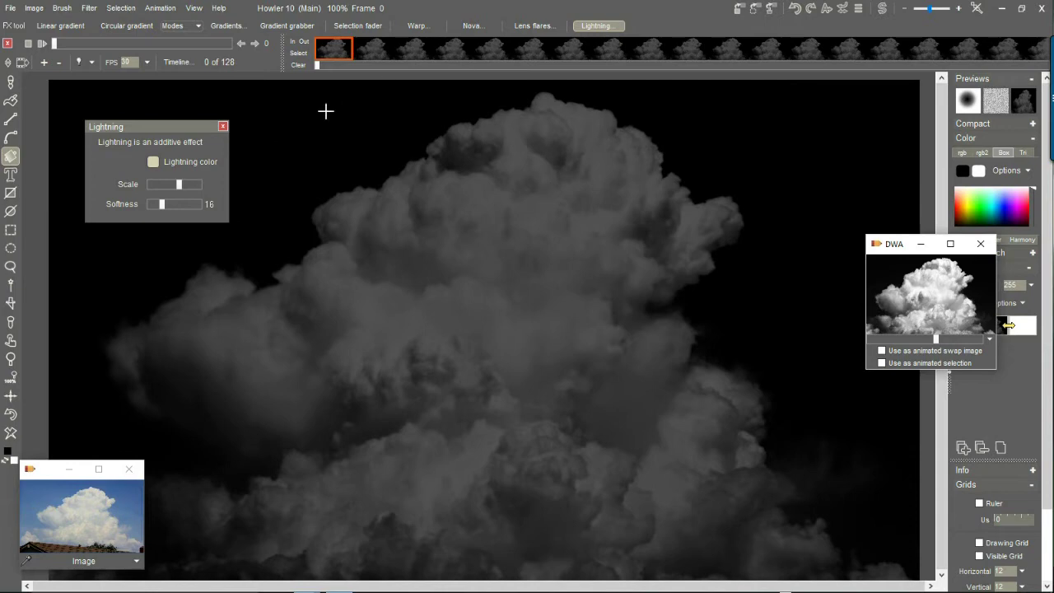
# Store a copy of the darkened animation and move its preview window beside the earlier stored one.
pyautogui.click(163, 8)
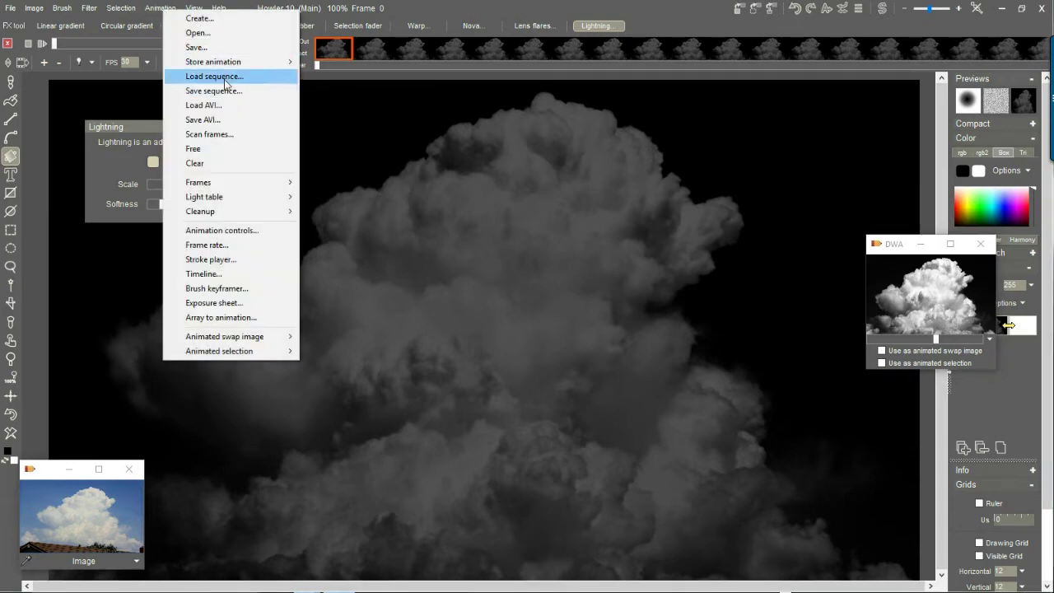
pyautogui.moveTo(231, 64)
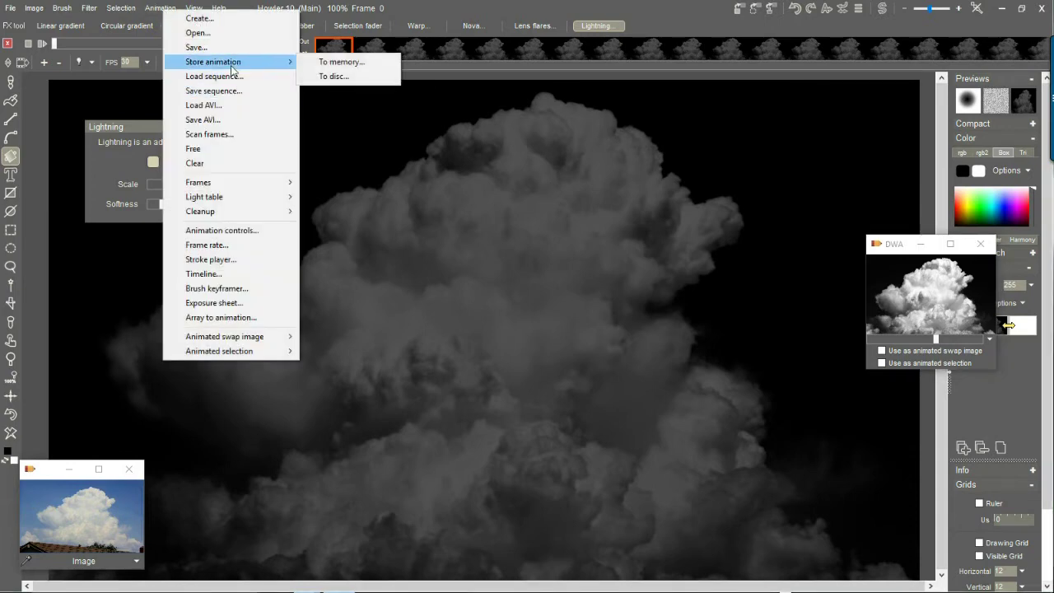
pyautogui.click(384, 75)
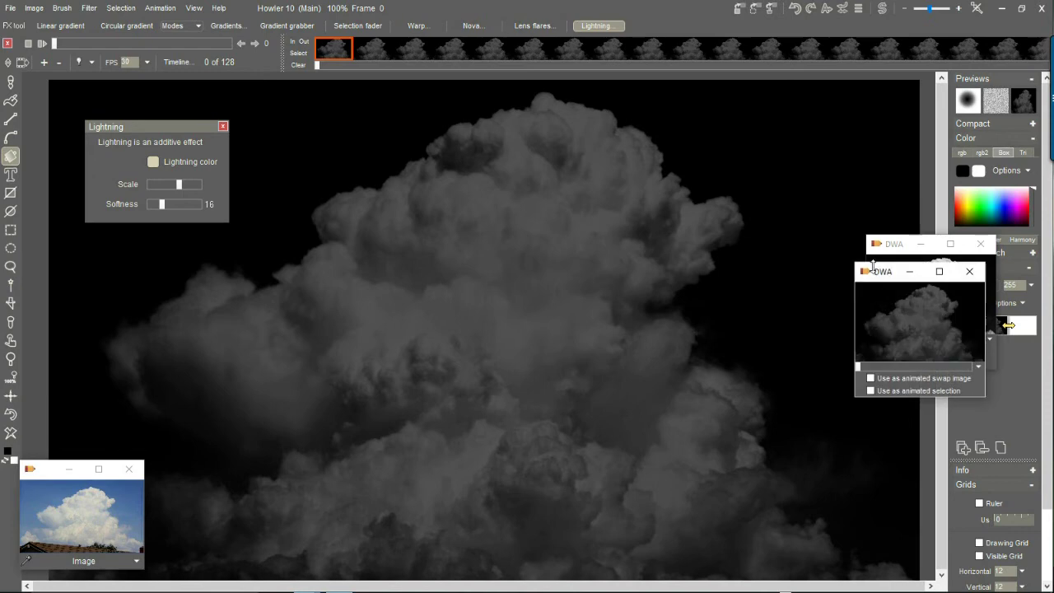
pyautogui.moveTo(931, 353); pyautogui.dragTo(920, 302)
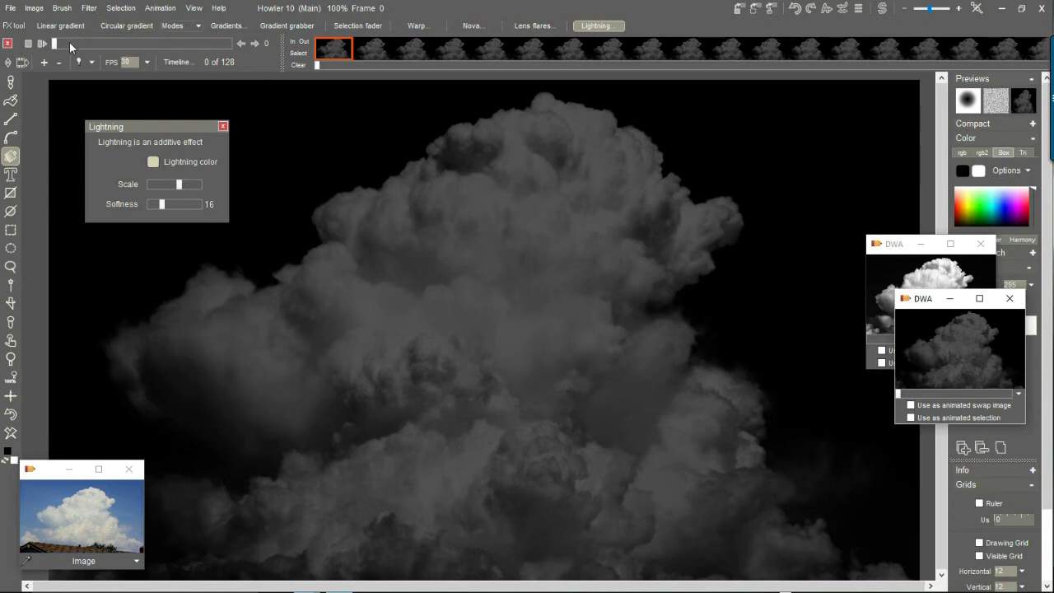
# Scrub through the darkened animation and bring frame 43 into view in the filmstrip for drawing.
pyautogui.moveTo(67, 42); pyautogui.dragTo(144, 40)
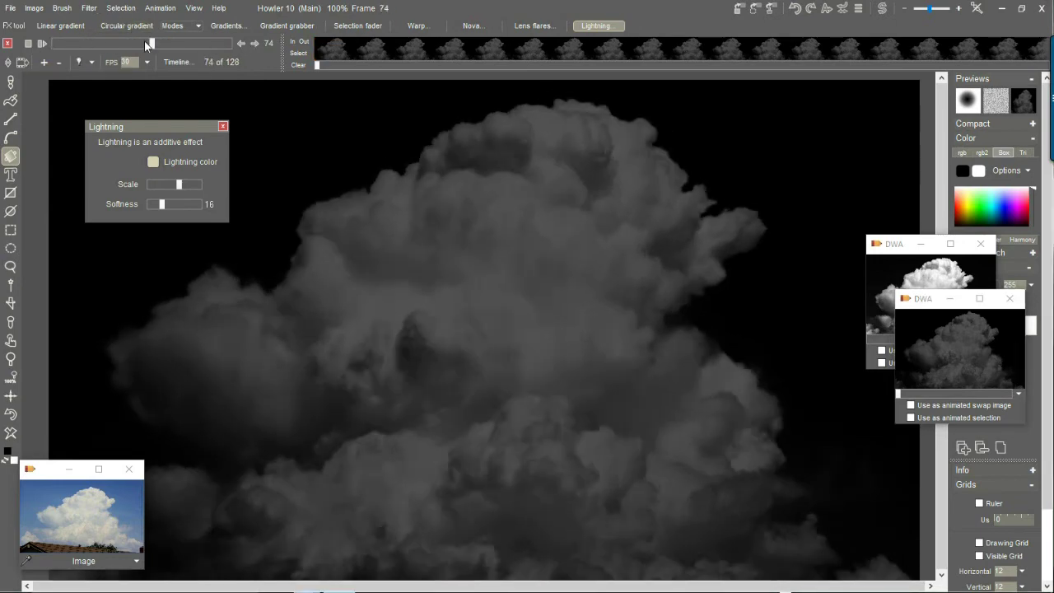
pyautogui.click(30, 42)
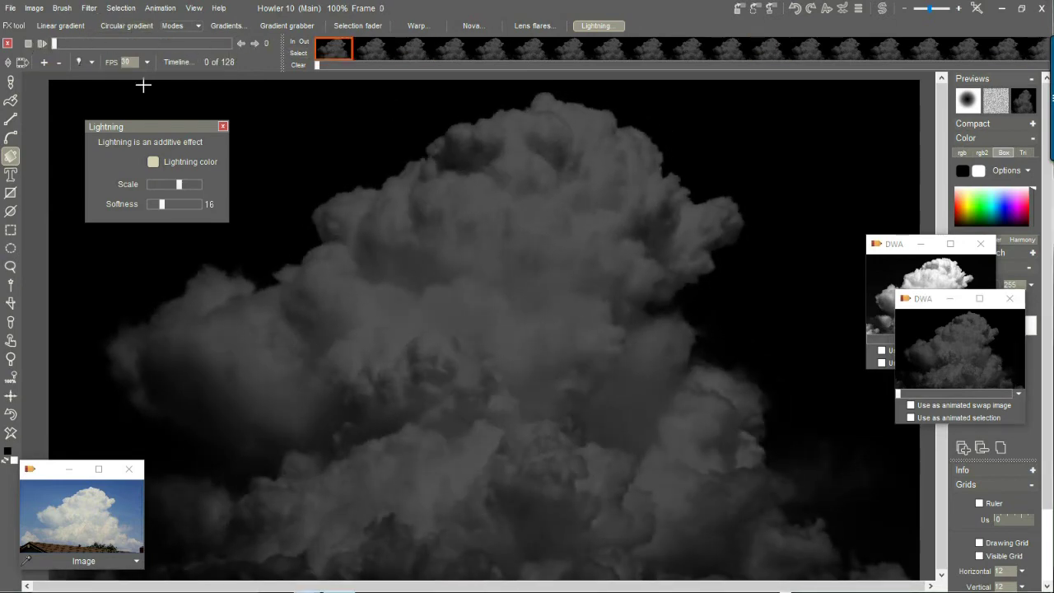
pyautogui.moveTo(73, 41); pyautogui.dragTo(114, 51)
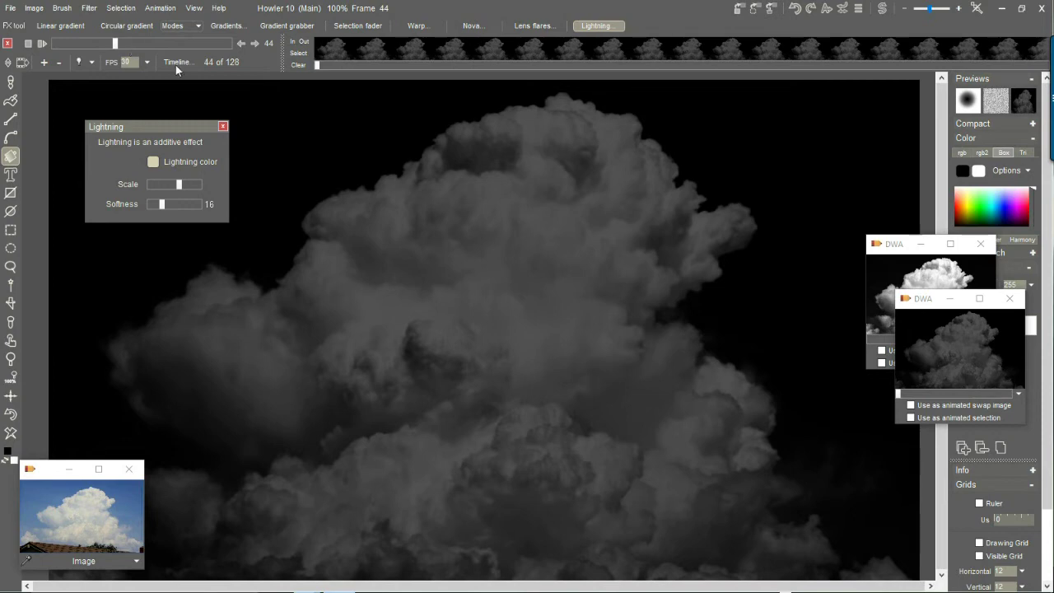
pyautogui.moveTo(323, 65); pyautogui.dragTo(542, 66)
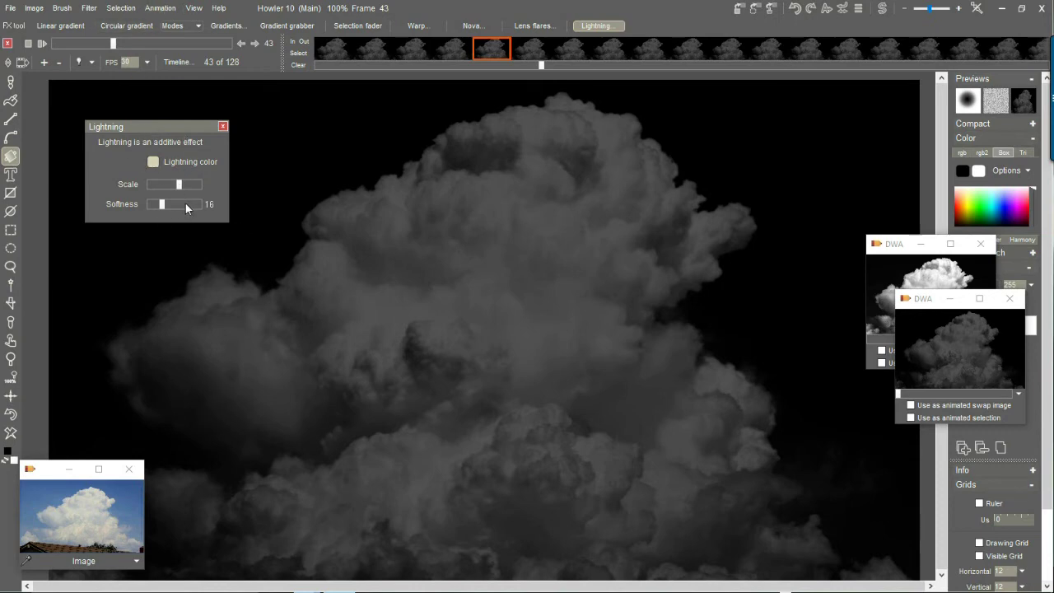
# Try a larger-scale lightning bolt with softness 7 rising from the cloud's left lobe on frame 43, and undo it.
pyautogui.moveTo(161, 202); pyautogui.dragTo(155, 203)
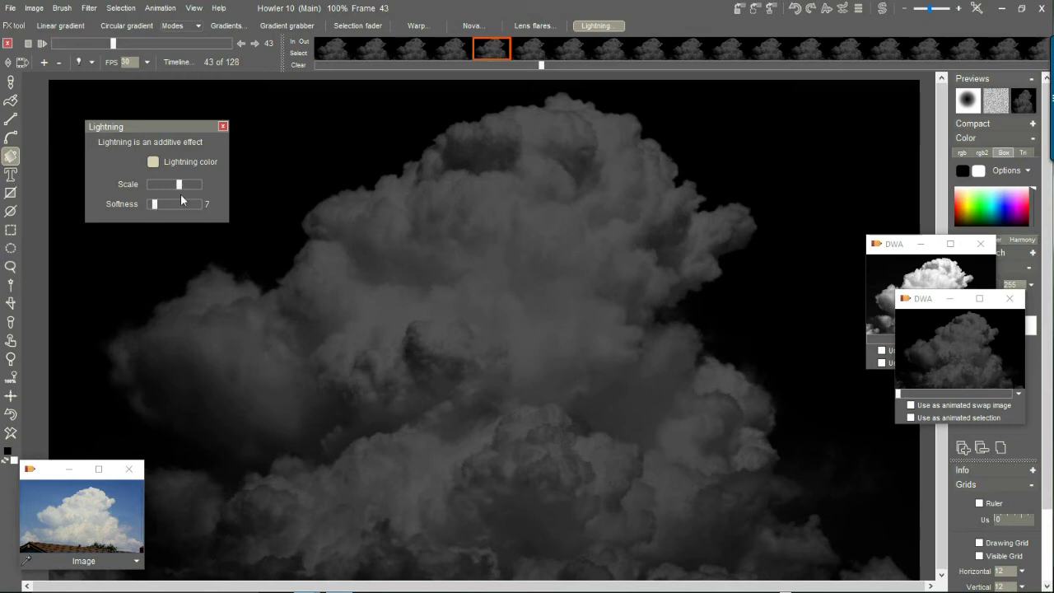
pyautogui.moveTo(235, 297); pyautogui.dragTo(315, 167)
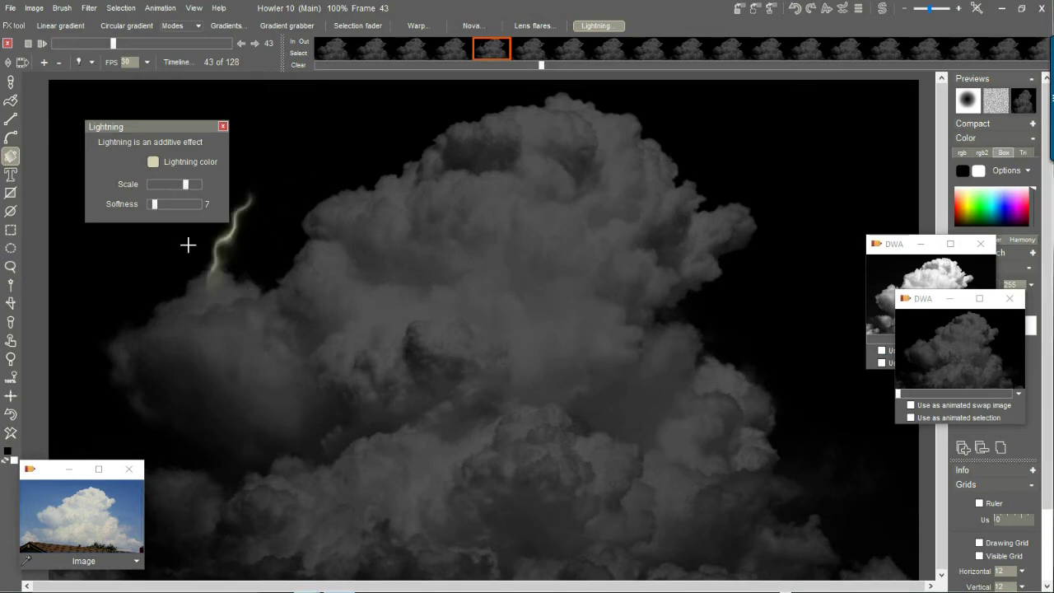
pyautogui.click(10, 414)
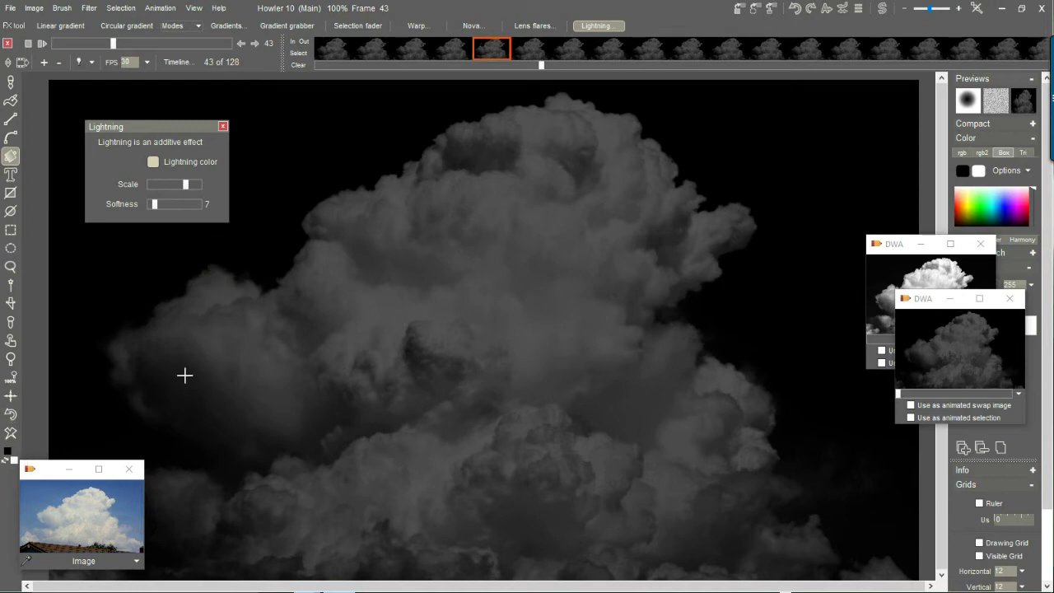
# Try several short bolts around the lower edge of the cloud's left lobe, set the softness to 19, and undo the bolts.
pyautogui.moveTo(185, 381)
pyautogui.mouseDown()
pyautogui.moveTo(132, 348)
pyautogui.moveTo(139, 407)
pyautogui.moveTo(157, 424)
pyautogui.mouseUp()
pyautogui.moveTo(183, 382); pyautogui.dragTo(156, 451)
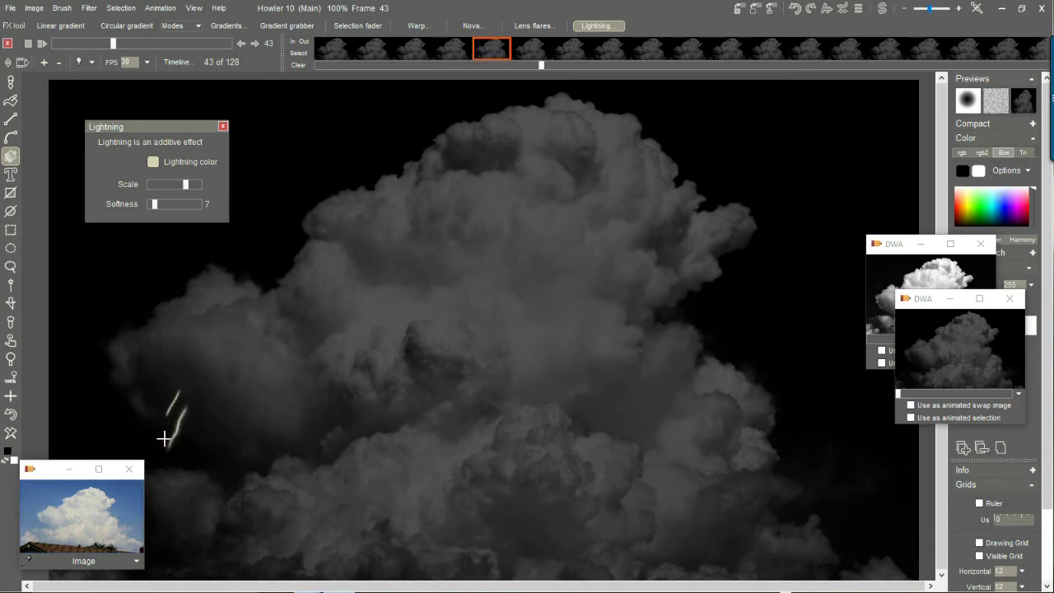
pyautogui.moveTo(172, 379)
pyautogui.mouseDown()
pyautogui.moveTo(75, 431)
pyautogui.moveTo(128, 393)
pyautogui.mouseUp()
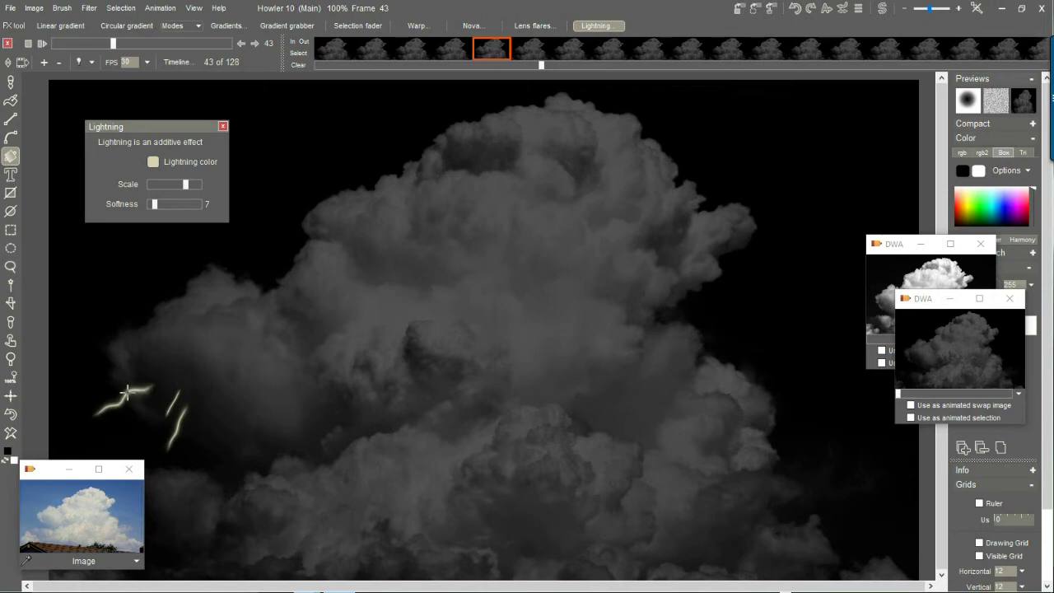
pyautogui.moveTo(162, 203); pyautogui.dragTo(171, 204)
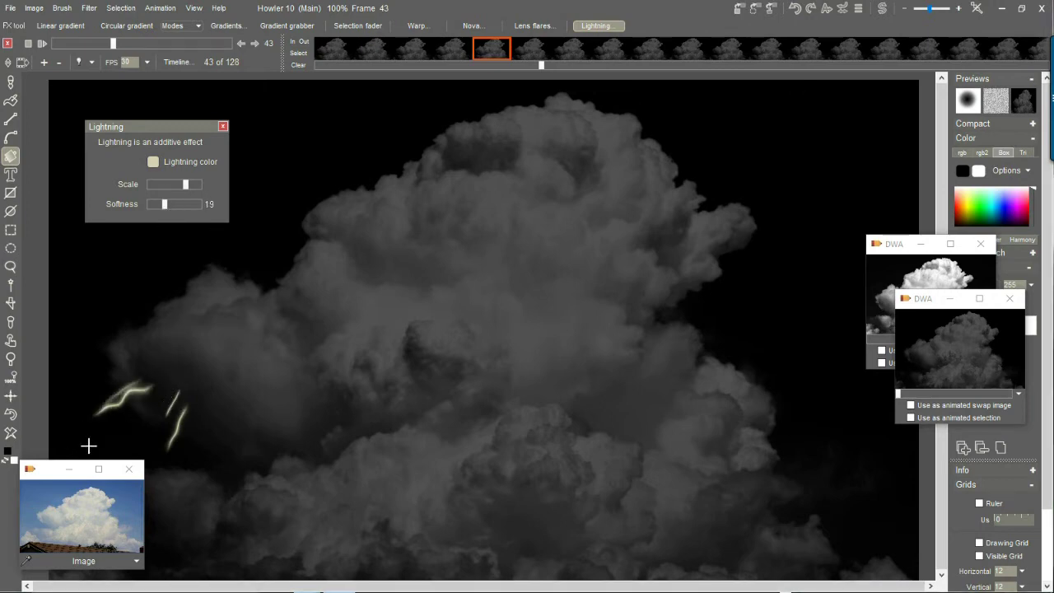
pyautogui.click(10, 416)
pyautogui.click(11, 416)
pyautogui.click(10, 416)
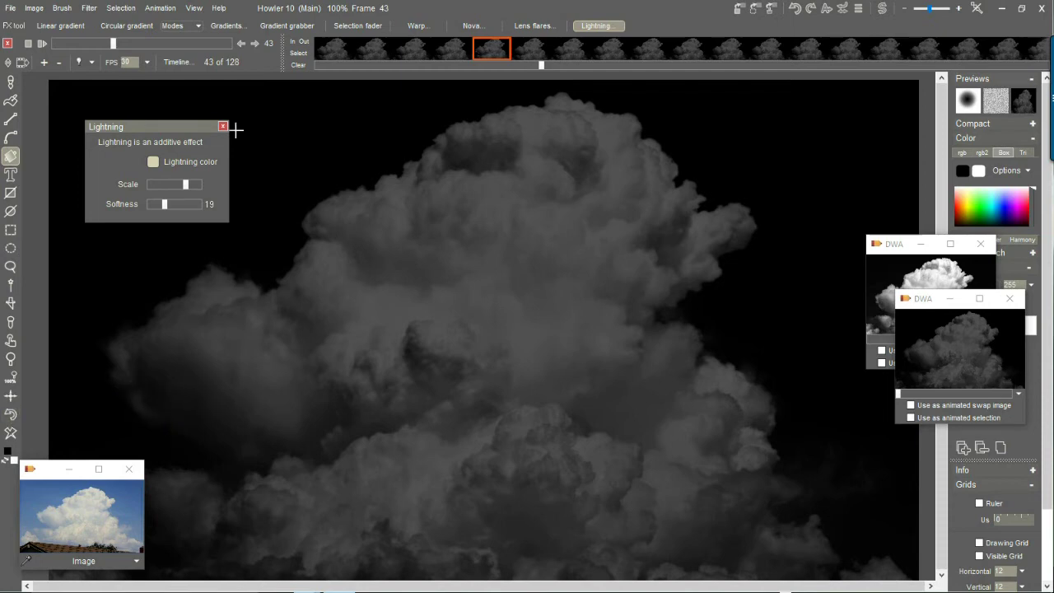
# Reduce the lightning scale, set the softness to 32 and draw a bolt beneath the cloud's left lobe on frame 43.
pyautogui.moveTo(176, 187); pyautogui.dragTo(170, 186)
pyautogui.click(176, 203)
pyautogui.click(176, 495)
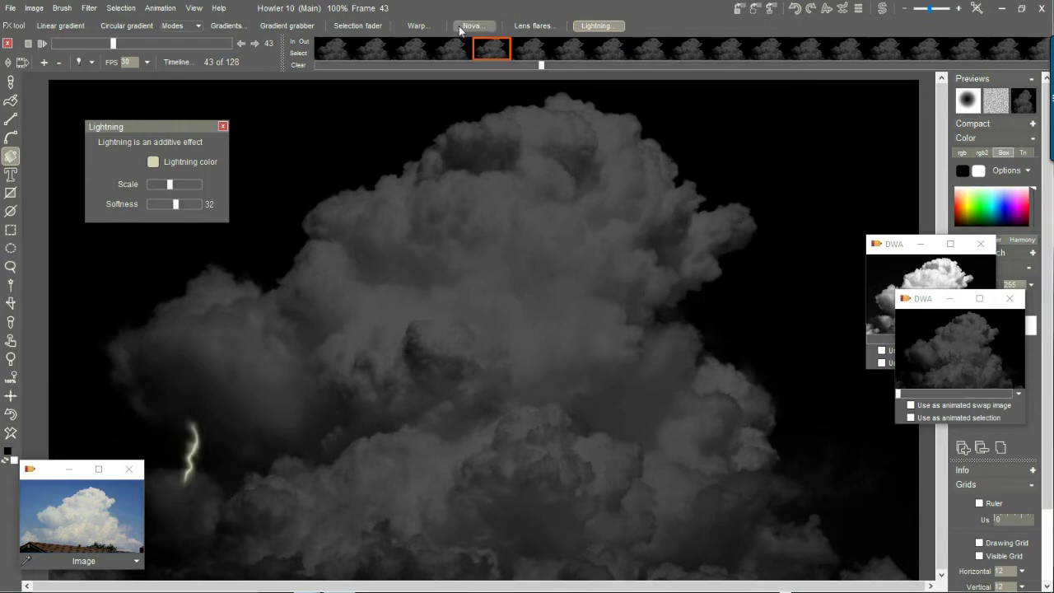
# Draw one short bolt on each of frames 44, 45 and 46, advancing rightward across the lower cloud from frame to frame.
pyautogui.click(527, 51)
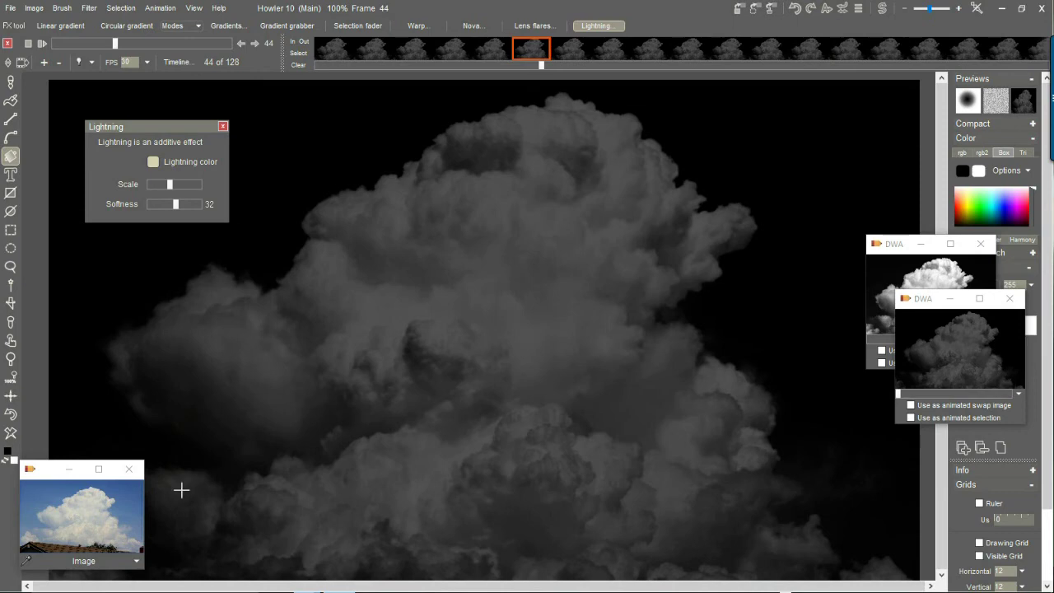
pyautogui.click(278, 503)
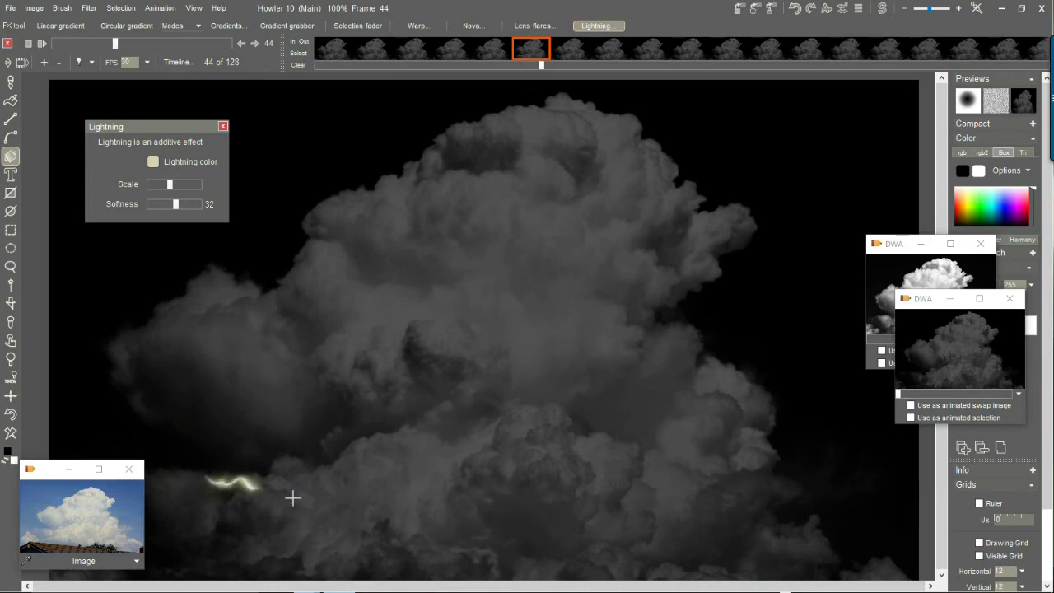
pyautogui.click(572, 51)
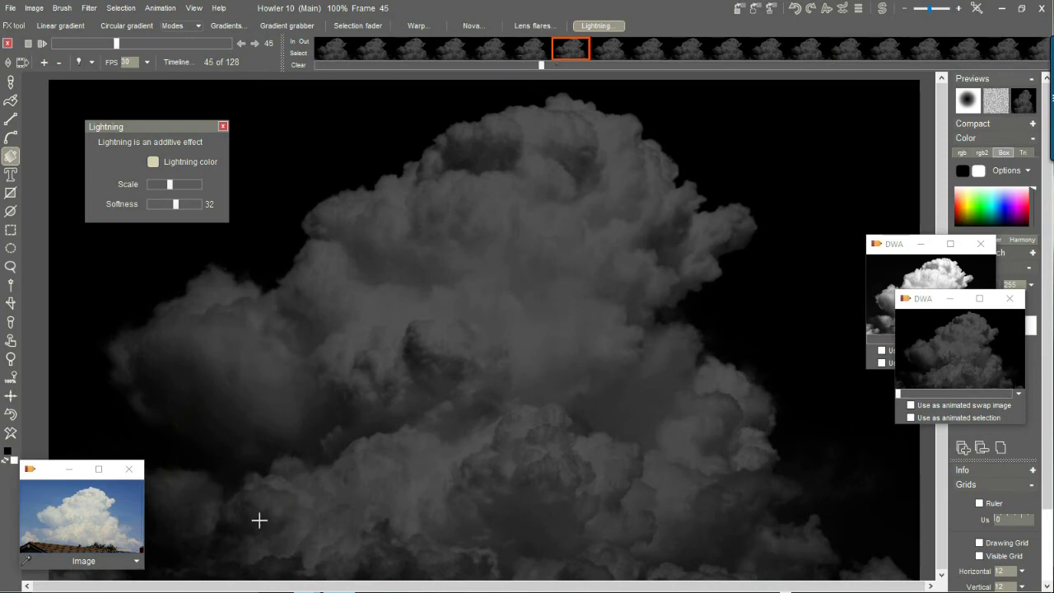
pyautogui.moveTo(250, 485); pyautogui.dragTo(338, 471)
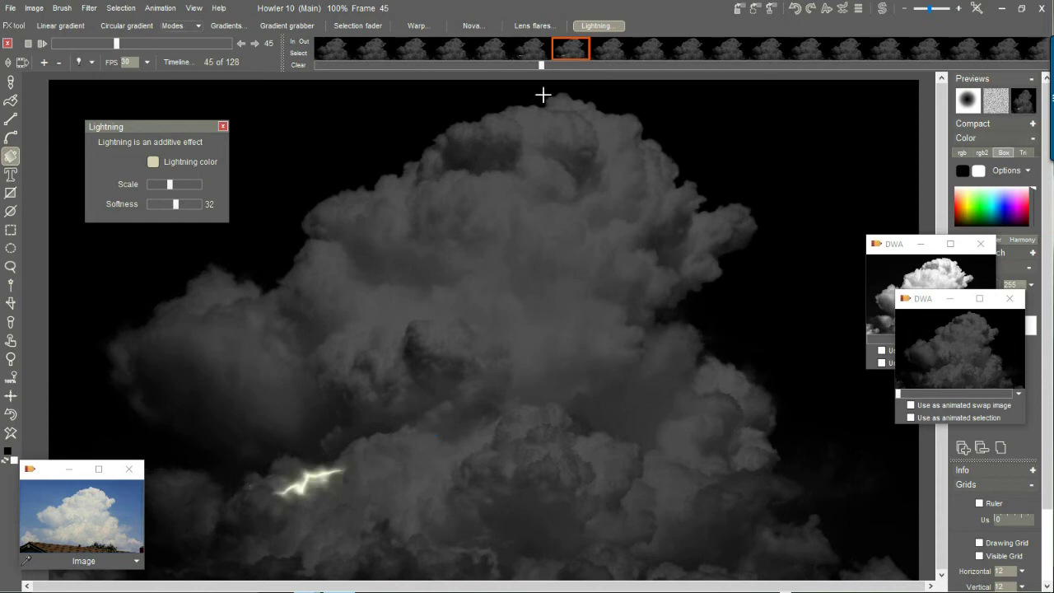
pyautogui.click(609, 50)
pyautogui.moveTo(330, 467); pyautogui.dragTo(455, 462)
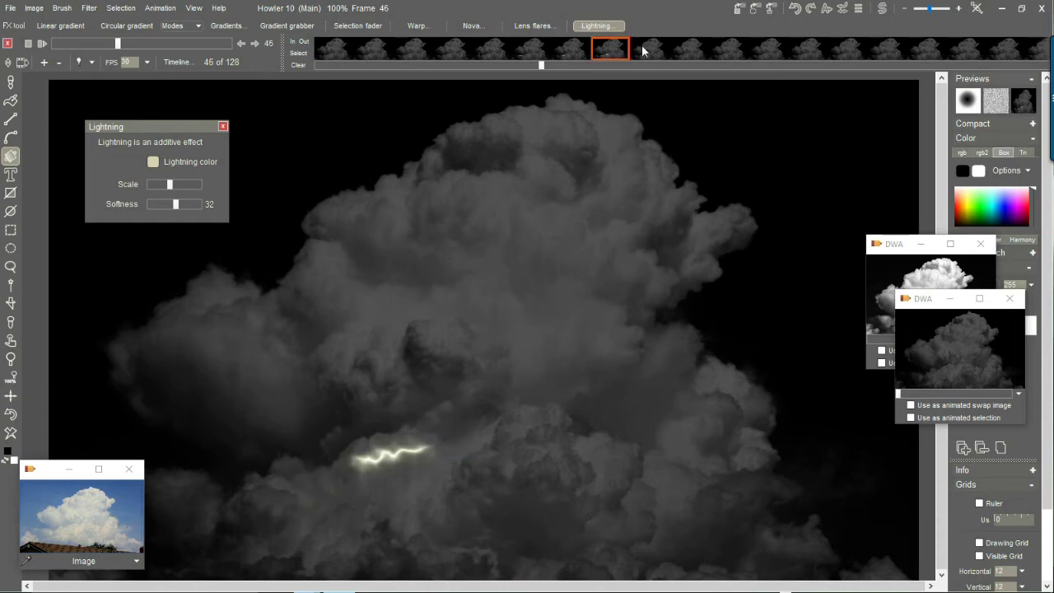
# Draw a lightning bolt across the cloud's centre on frame 47 and add a short bolt on either side of it.
pyautogui.click(642, 51)
pyautogui.moveTo(612, 437); pyautogui.dragTo(497, 449)
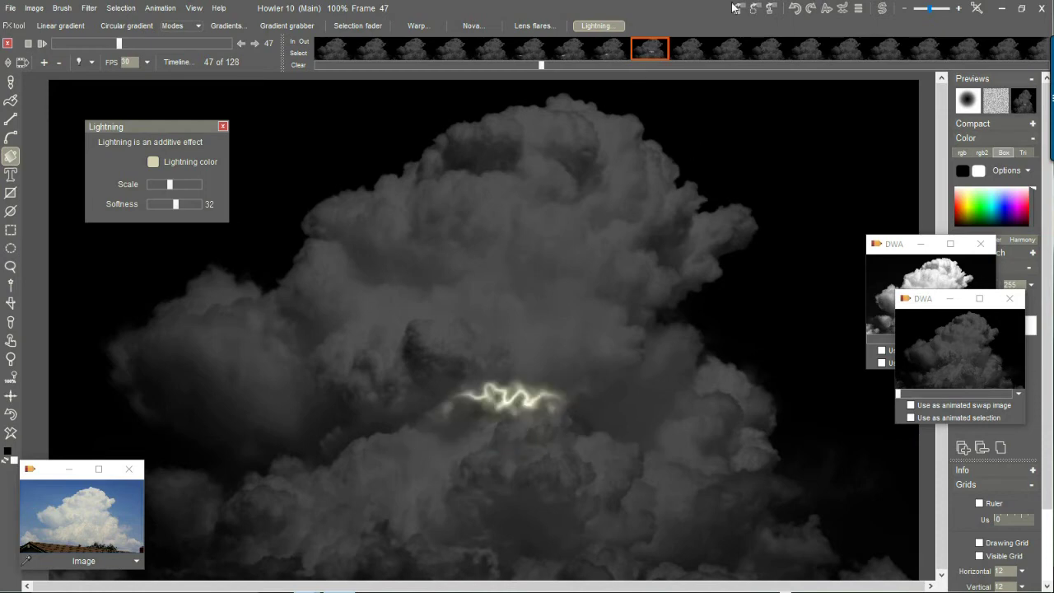
pyautogui.moveTo(371, 451); pyautogui.dragTo(440, 407)
pyautogui.moveTo(564, 403); pyautogui.dragTo(629, 431)
# Draw three lightning bolts one above another on the right part of the cloud in frame 48.
pyautogui.click(694, 49)
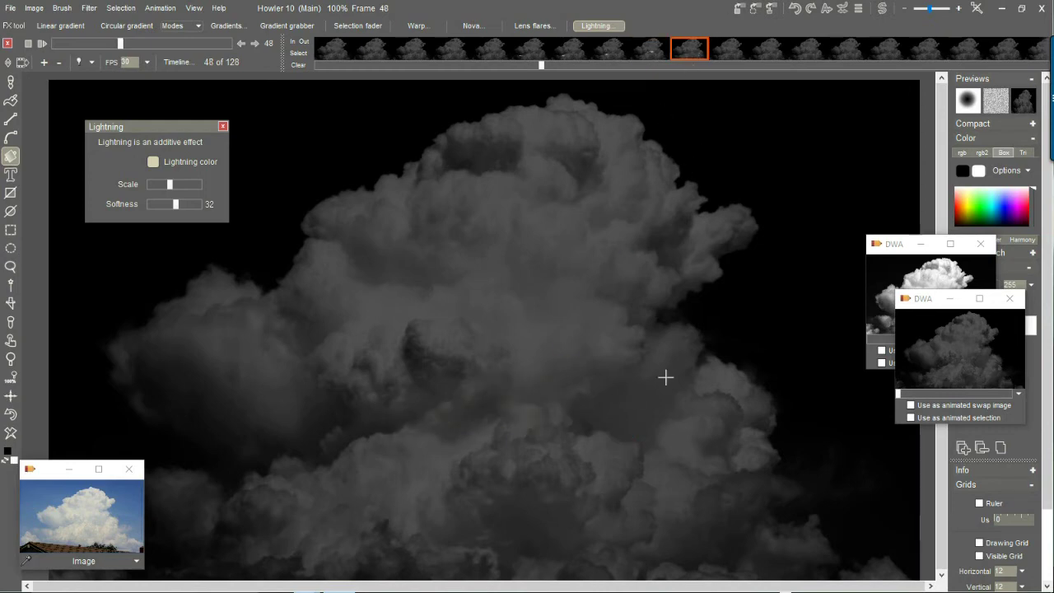
pyautogui.moveTo(610, 430); pyautogui.dragTo(709, 440)
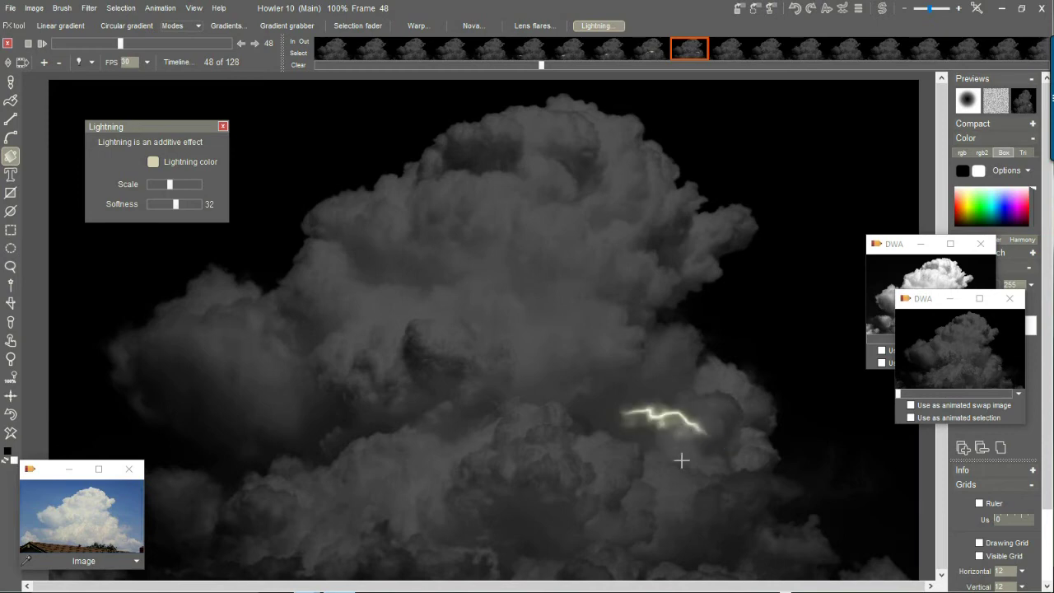
pyautogui.moveTo(602, 447); pyautogui.dragTo(720, 523)
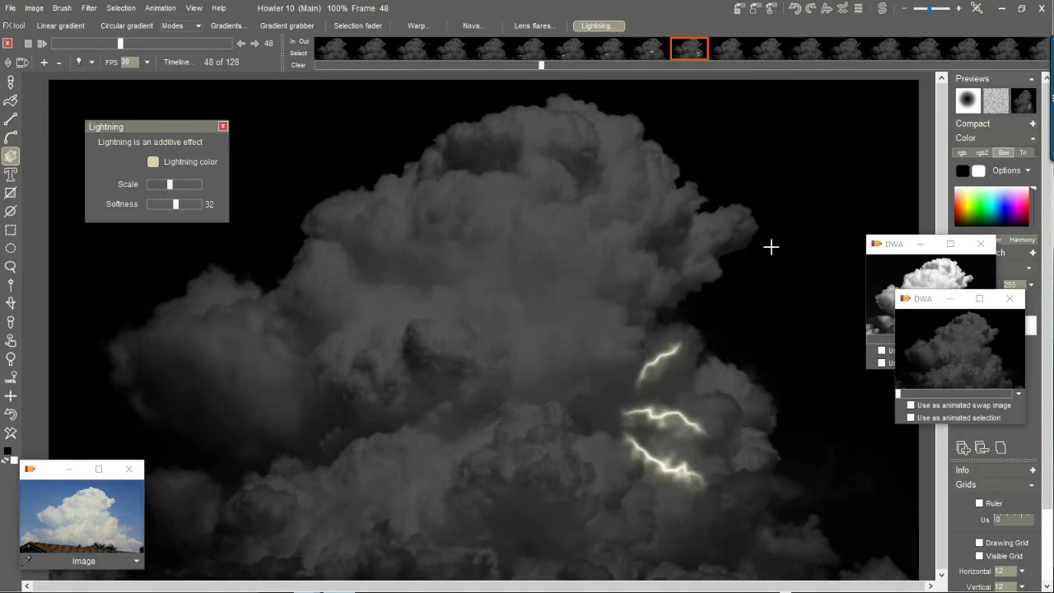
# Draw a bolt across the cloud's right edge on frame 49 and another in the sky to its right on frame 50.
pyautogui.click(732, 51)
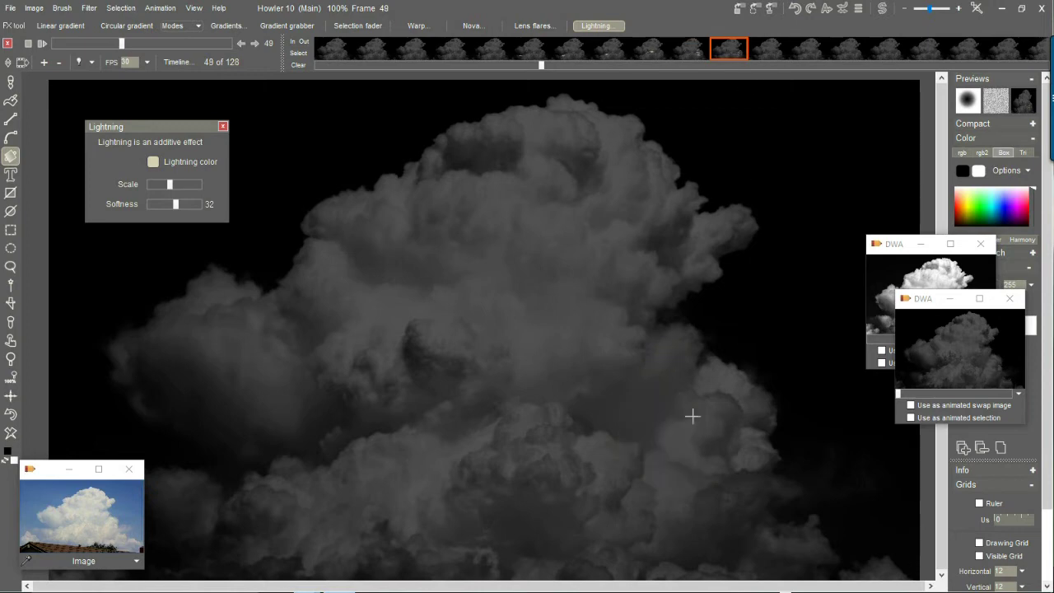
pyautogui.moveTo(820, 398); pyautogui.dragTo(707, 399)
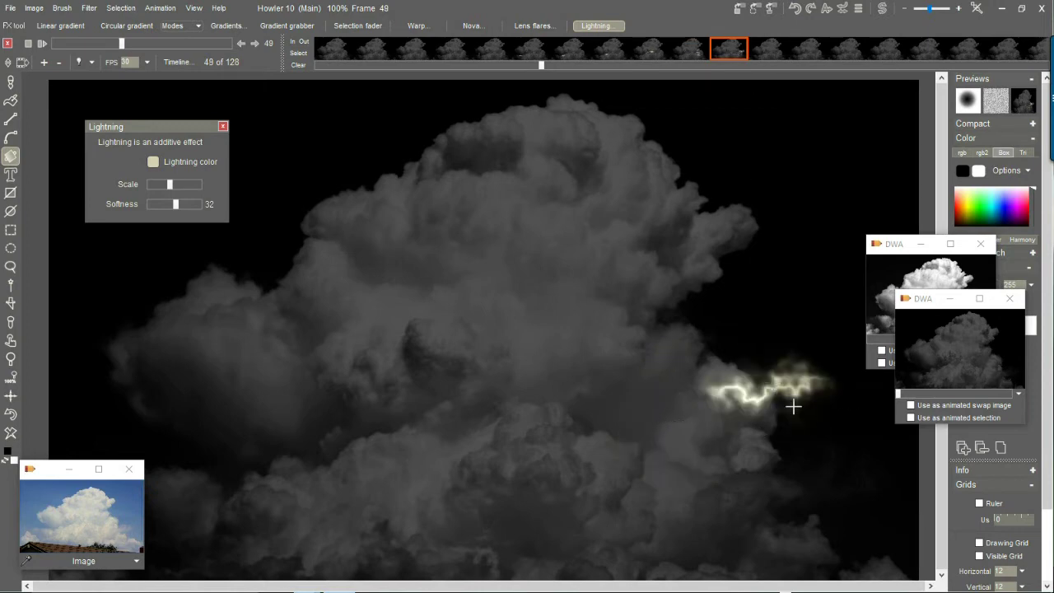
pyautogui.click(768, 49)
pyautogui.moveTo(766, 395); pyautogui.dragTo(897, 444)
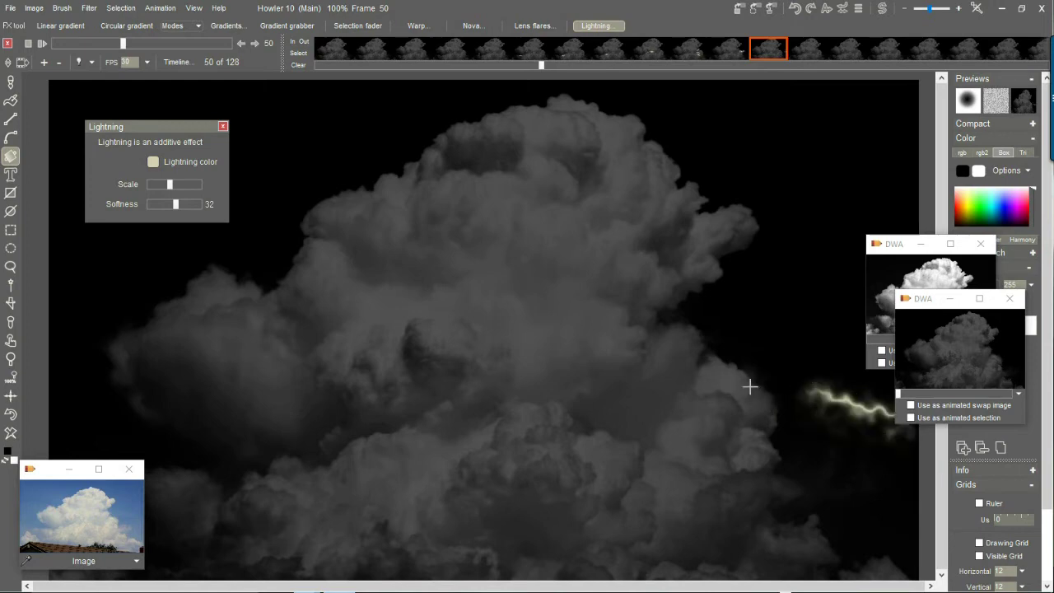
# Step back through the drawn frames and compare the lightning on frames 47 and 48 up close.
pyautogui.moveTo(737, 47); pyautogui.dragTo(660, 122)
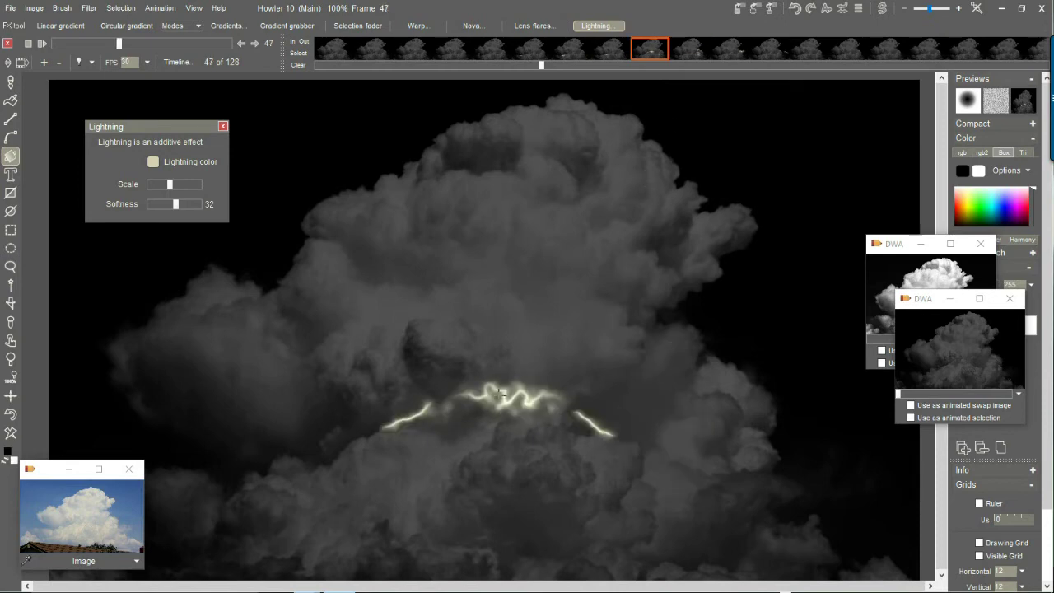
pyautogui.scroll(5, 487, 398)
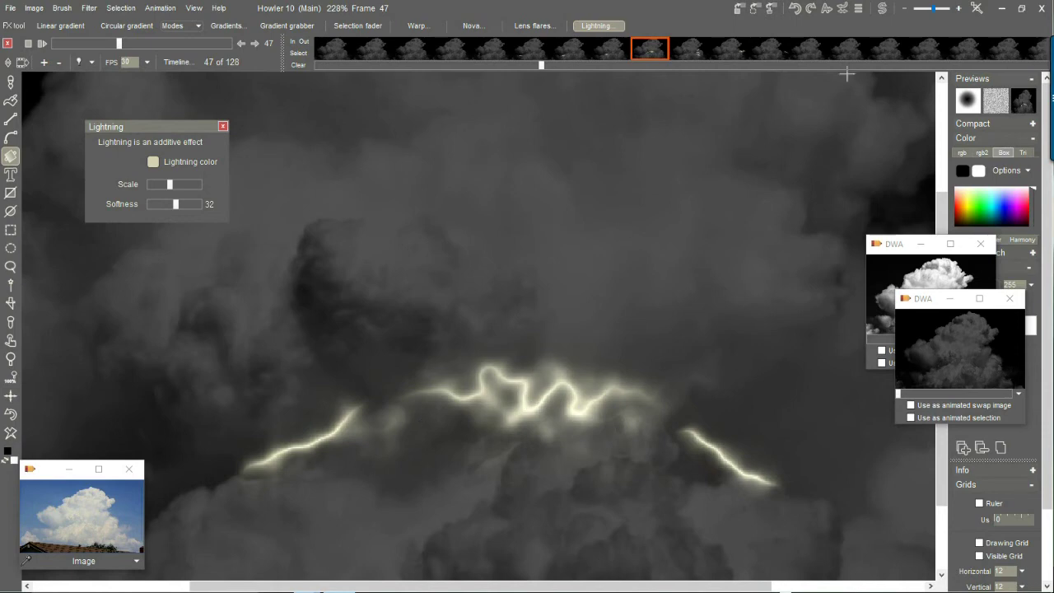
pyautogui.click(693, 53)
pyautogui.click(647, 53)
pyautogui.click(692, 53)
pyautogui.click(652, 54)
pyautogui.scroll(-3, 631, 254)
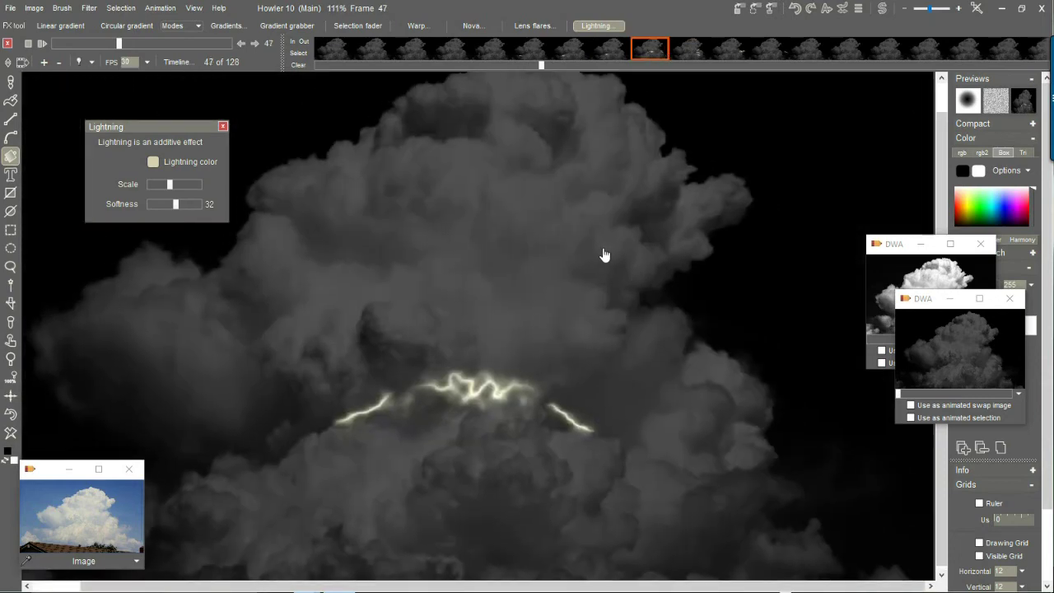
pyautogui.moveTo(604, 255); pyautogui.dragTo(635, 223)
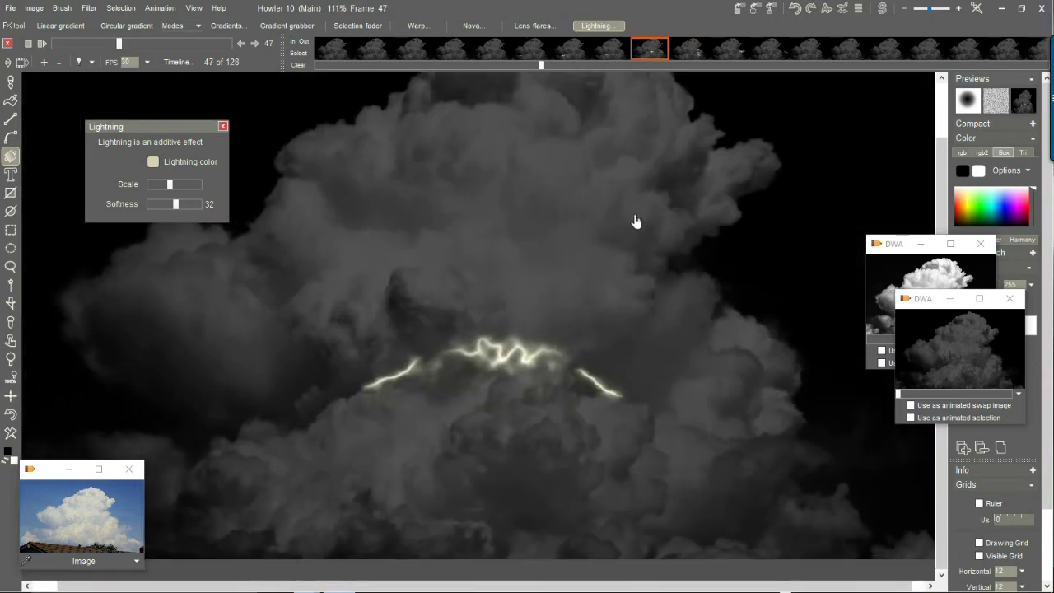
# Apply the animated Ghost filter to the whole animation with Frames at 4 and check the lightning trails on frame 48.
pyautogui.click(174, 63)
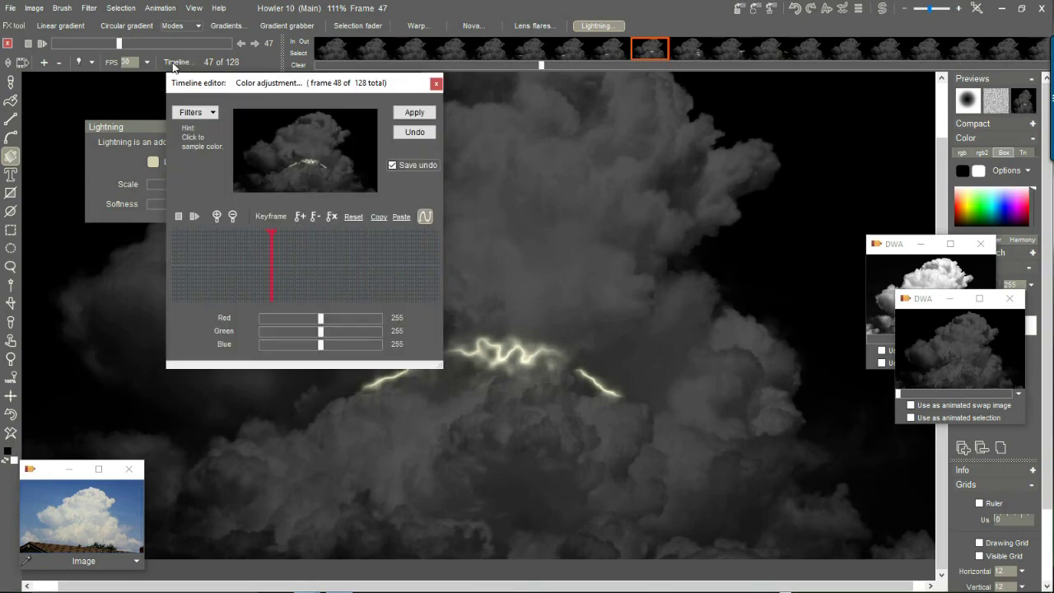
pyautogui.click(194, 113)
pyautogui.click(375, 275)
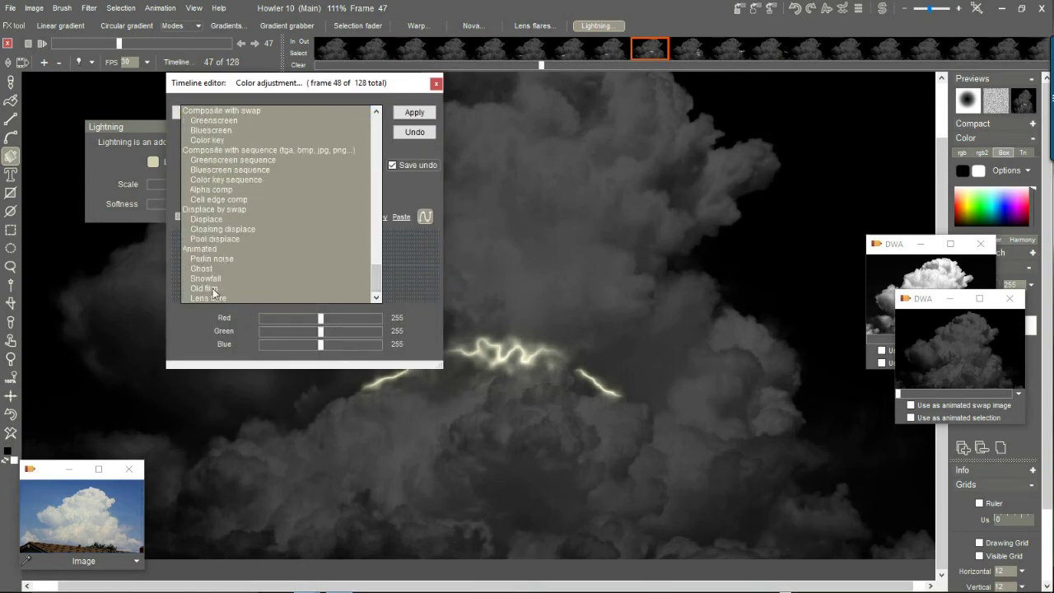
pyautogui.click(201, 268)
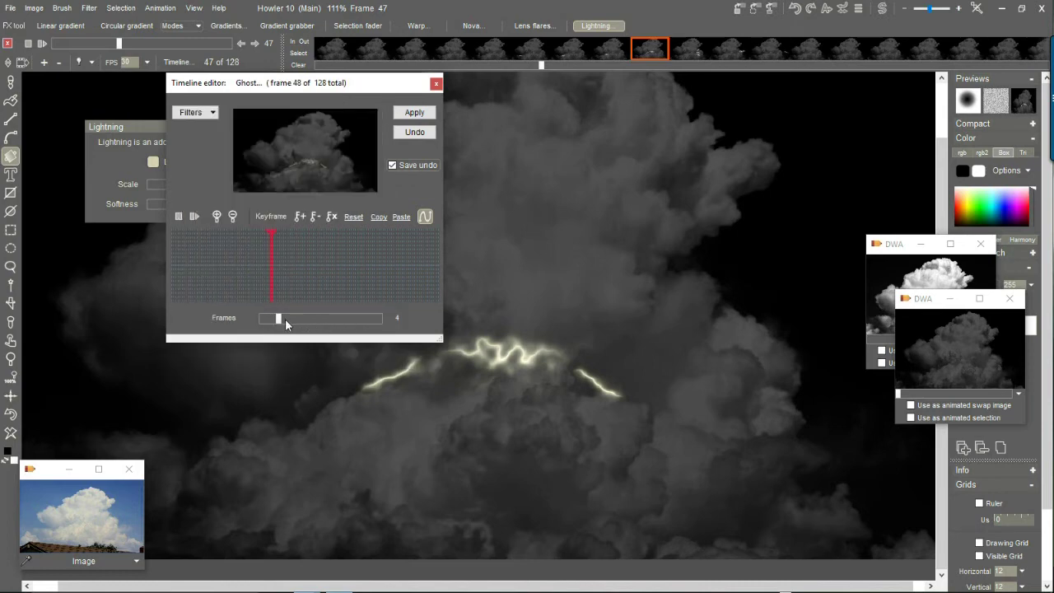
pyautogui.click(414, 112)
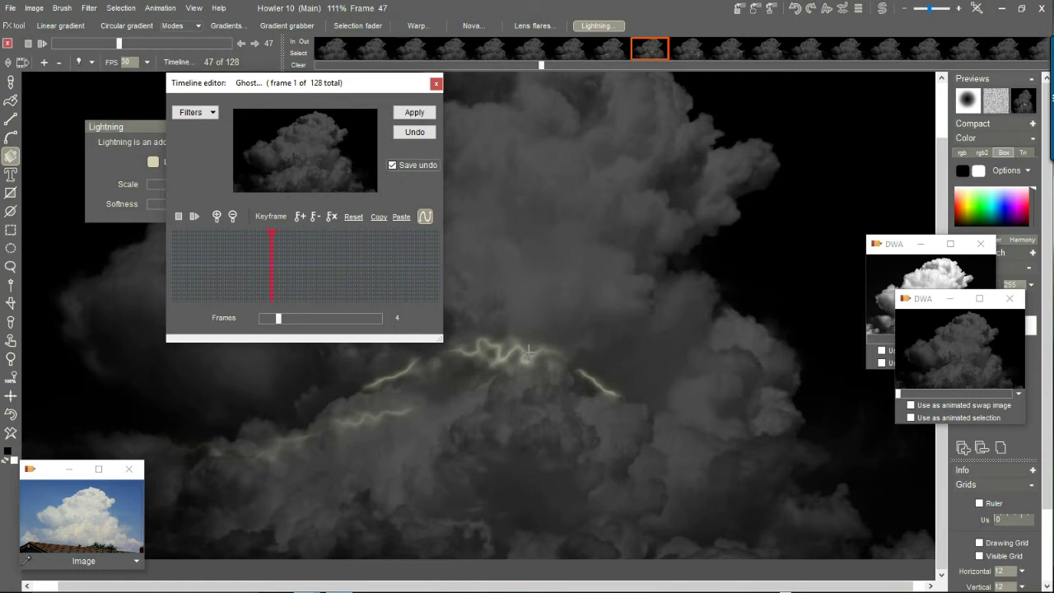
pyautogui.moveTo(282, 237); pyautogui.dragTo(274, 260)
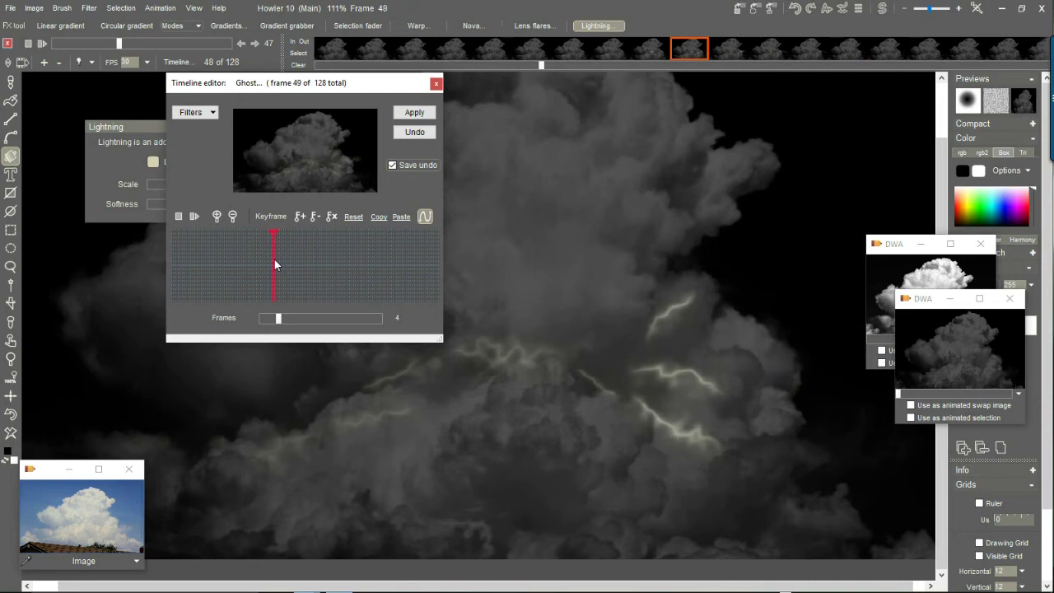
pyautogui.click(436, 83)
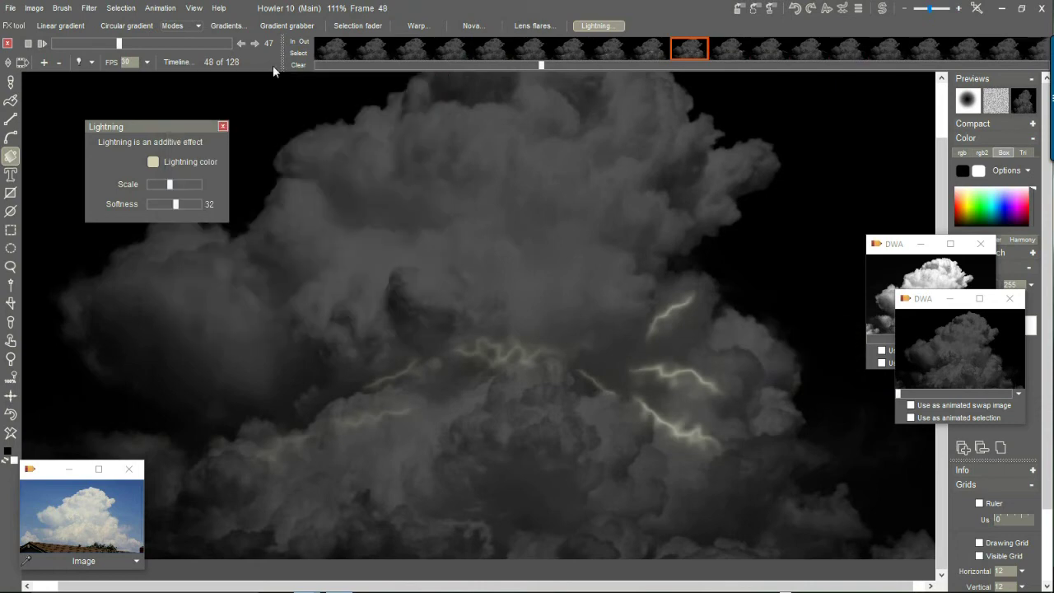
# Start the Adjust value filter on frame 48, reset its settings and move its dialog off the cloud's lightning.
pyautogui.click(97, 10)
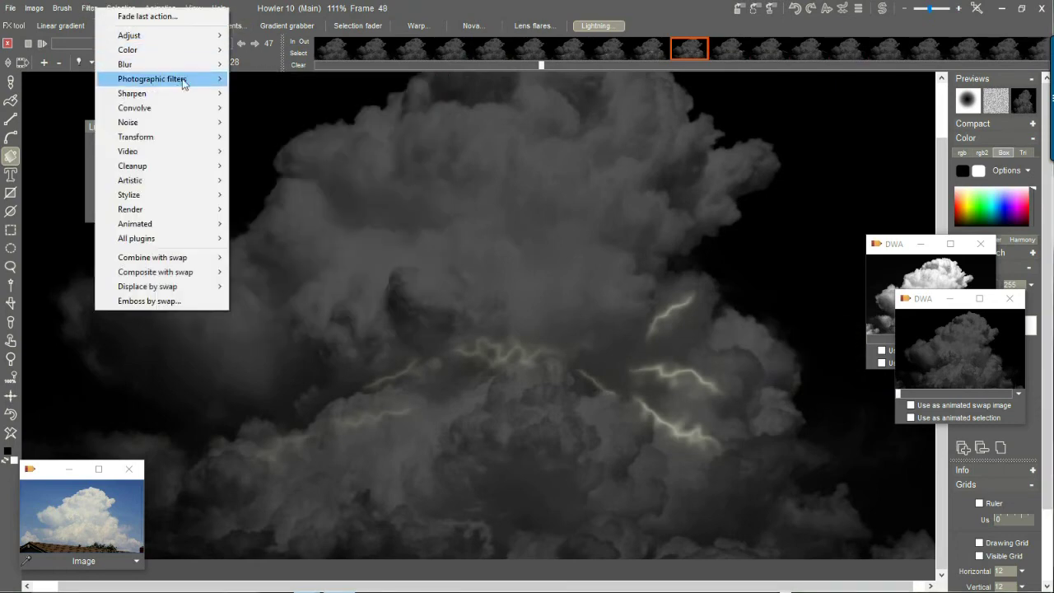
pyautogui.moveTo(168, 42)
pyautogui.click(272, 51)
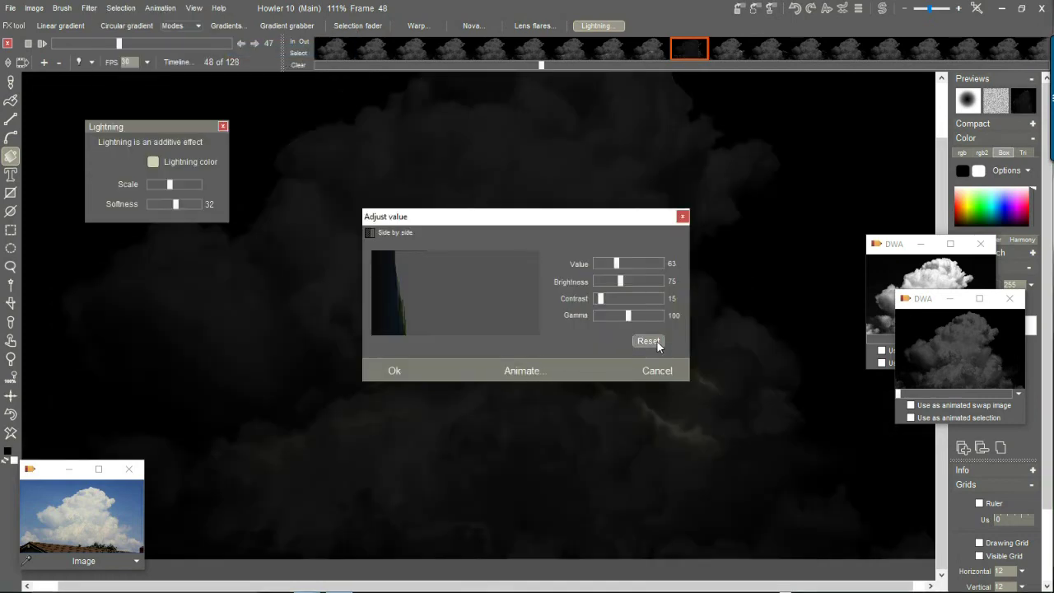
pyautogui.click(657, 342)
pyautogui.moveTo(600, 211); pyautogui.dragTo(305, 143)
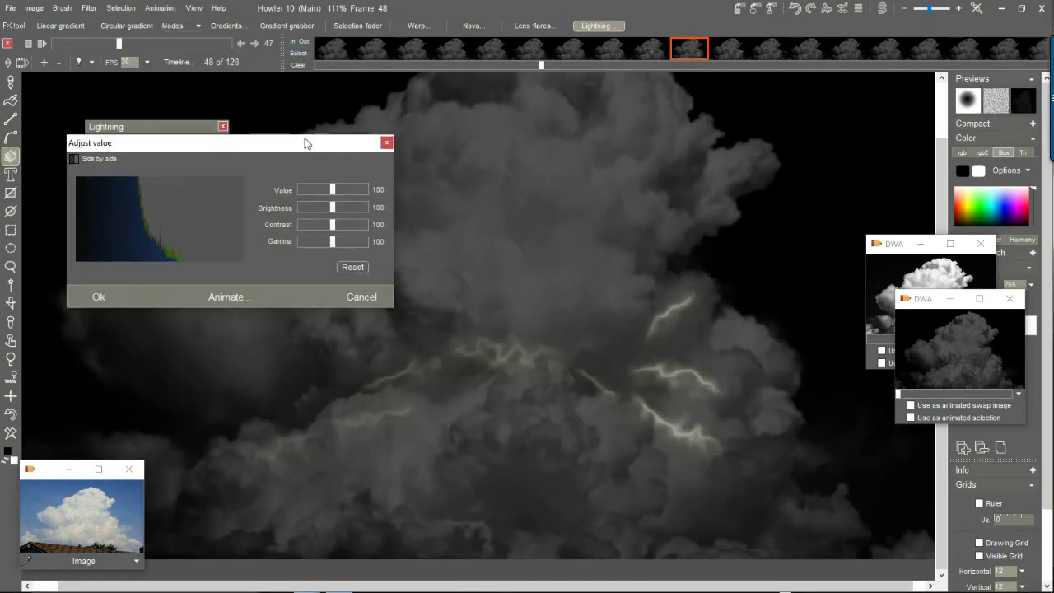
pyautogui.moveTo(334, 191); pyautogui.dragTo(346, 191)
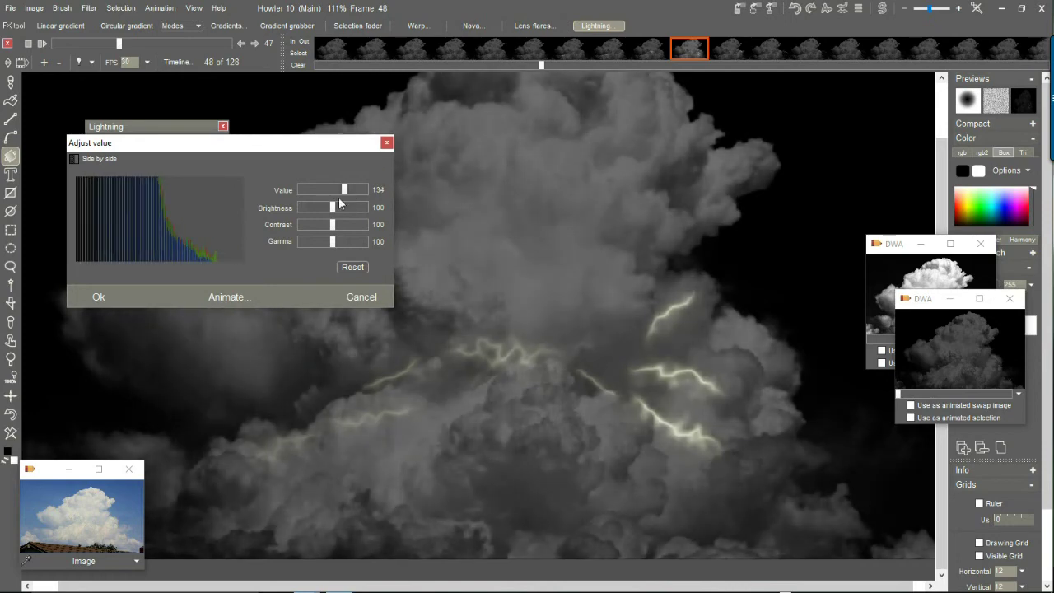
pyautogui.moveTo(337, 243); pyautogui.dragTo(342, 228)
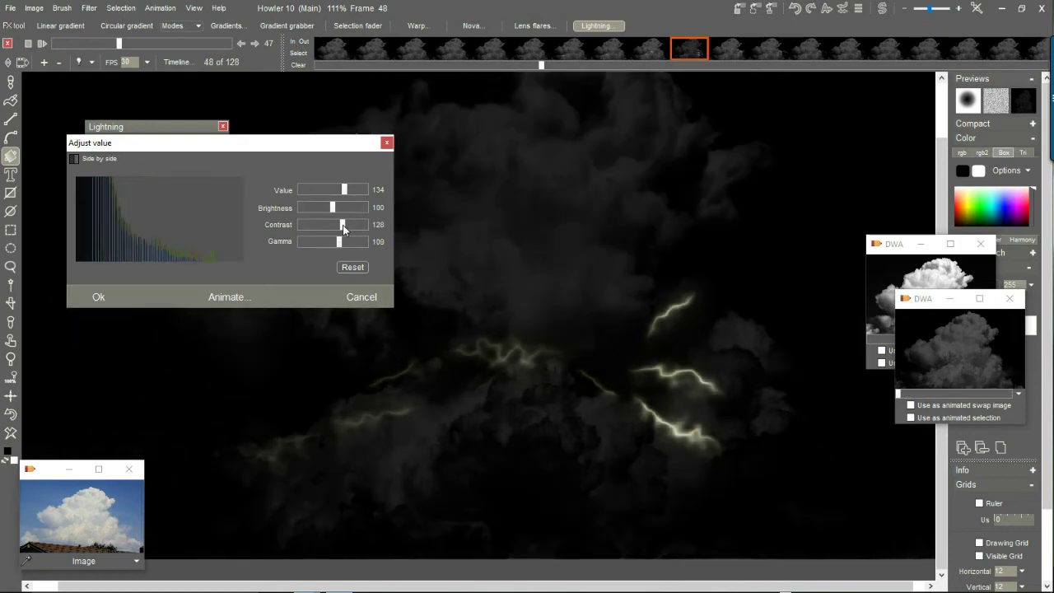
pyautogui.moveTo(344, 190); pyautogui.dragTo(334, 241)
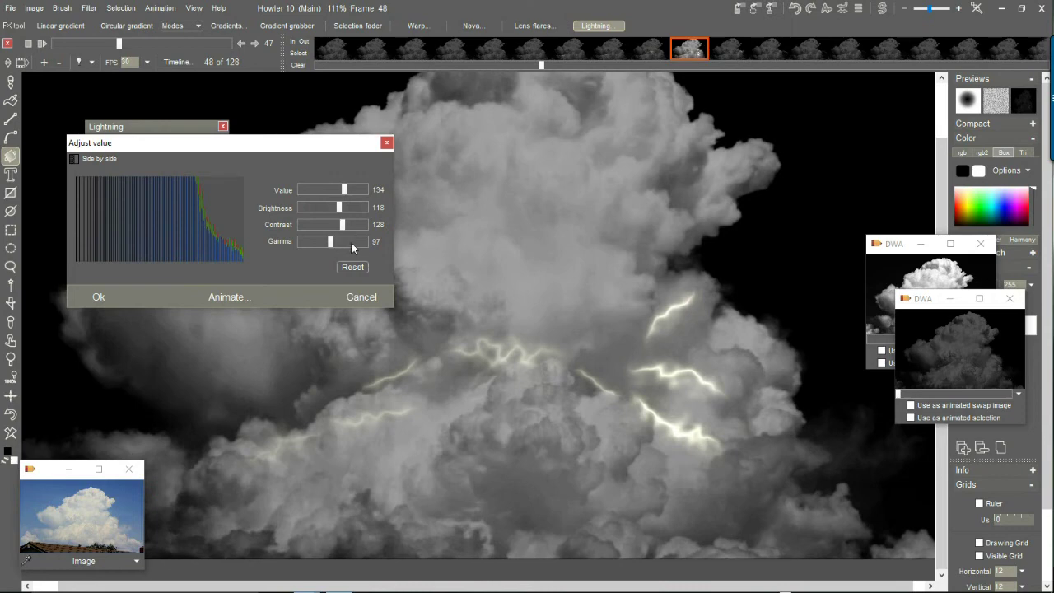
pyautogui.click(349, 265)
# Set the value to 140 and the contrast to 108, and apply the adjustment to all frames.
pyautogui.moveTo(336, 225); pyautogui.dragTo(343, 226)
pyautogui.moveTo(333, 190); pyautogui.dragTo(347, 189)
pyautogui.moveTo(343, 225); pyautogui.dragTo(333, 247)
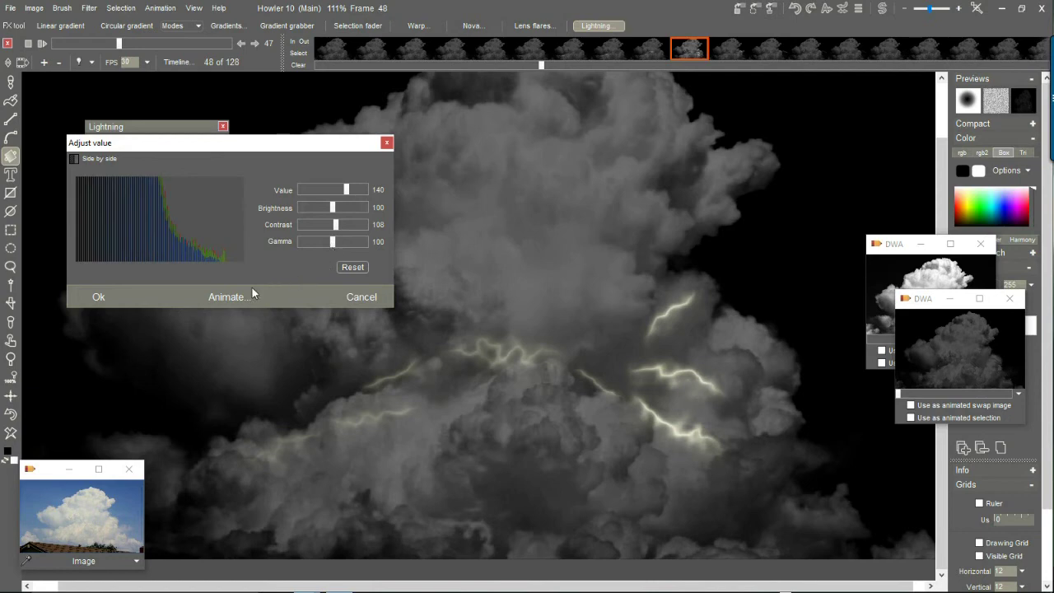
pyautogui.click(221, 298)
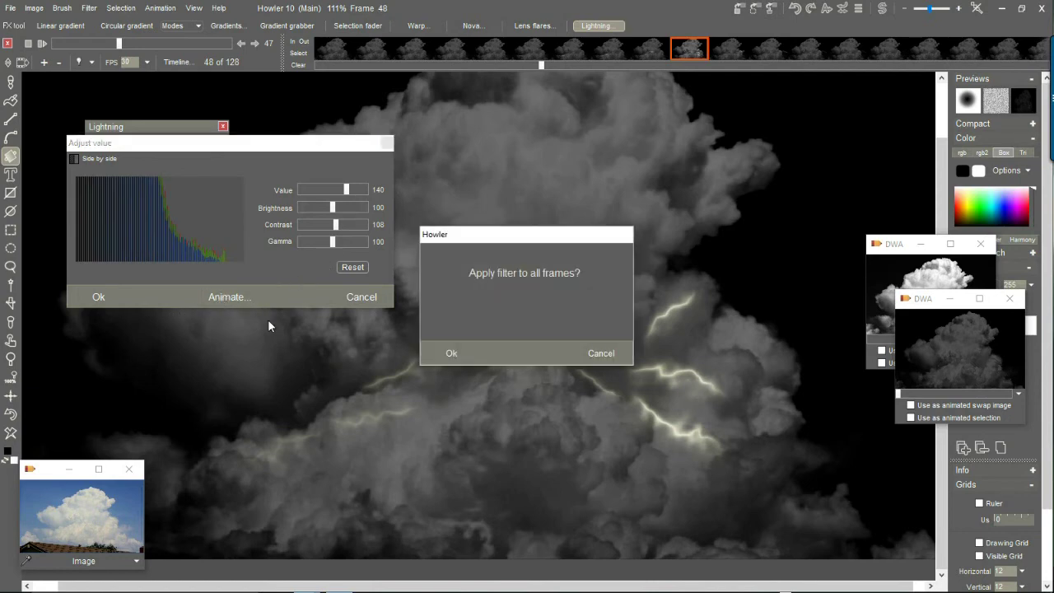
pyautogui.click(463, 355)
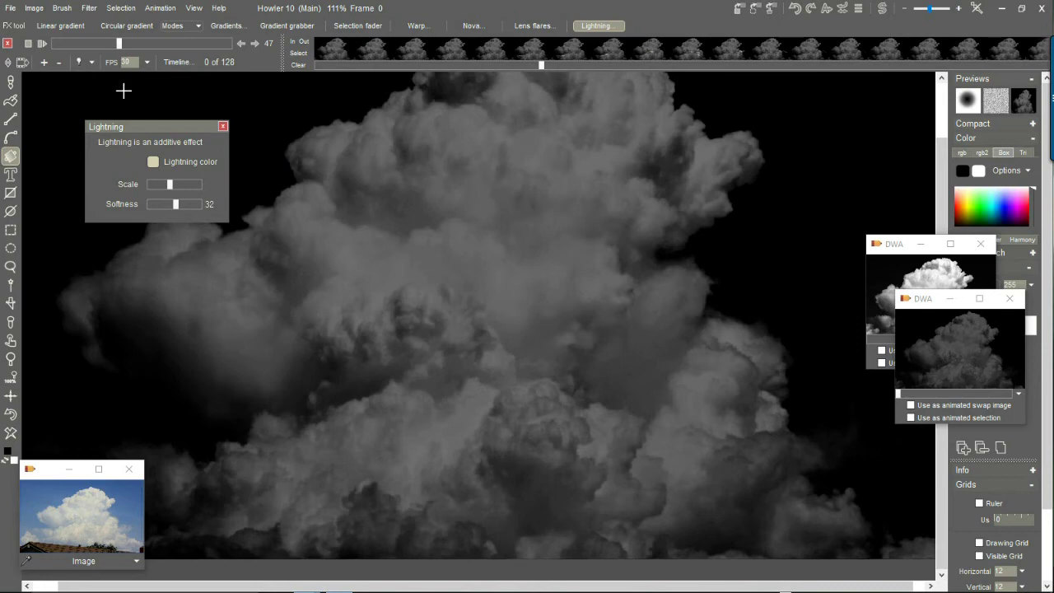
# Store a copy of the animation from frame 47 and use that copy as the animated swap image.
pyautogui.moveTo(111, 54)
pyautogui.mouseDown()
pyautogui.moveTo(100, 41)
pyautogui.moveTo(151, 64)
pyautogui.moveTo(119, 64)
pyautogui.mouseUp()
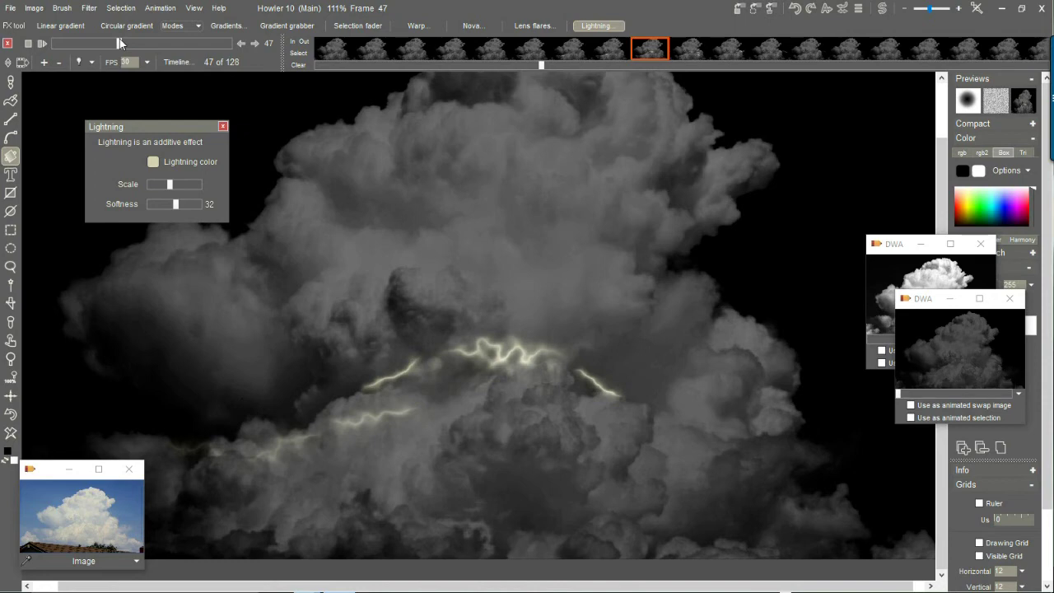
pyautogui.click(160, 8)
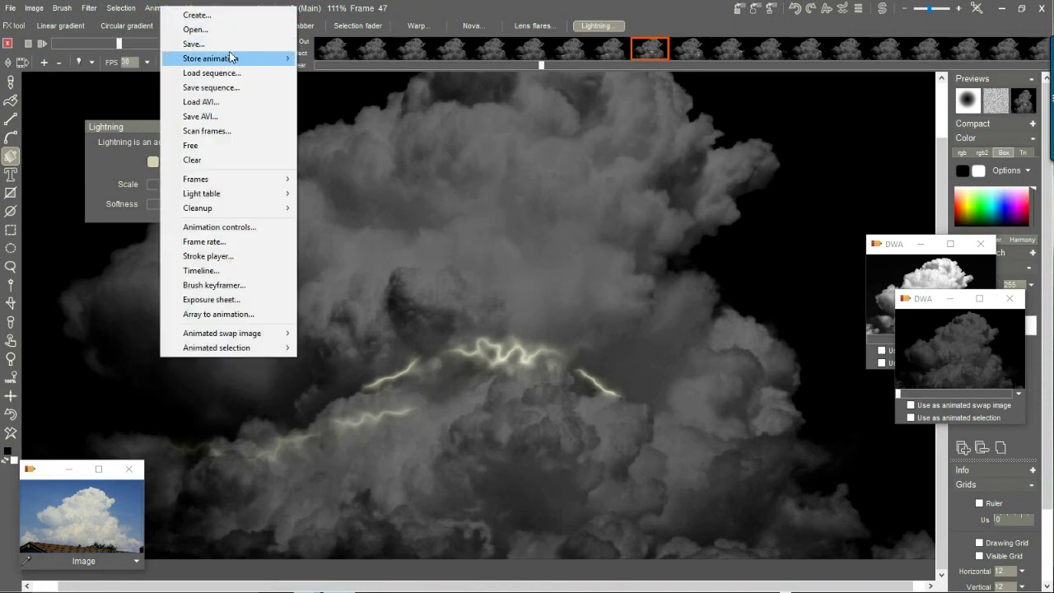
pyautogui.moveTo(256, 59)
pyautogui.click(352, 78)
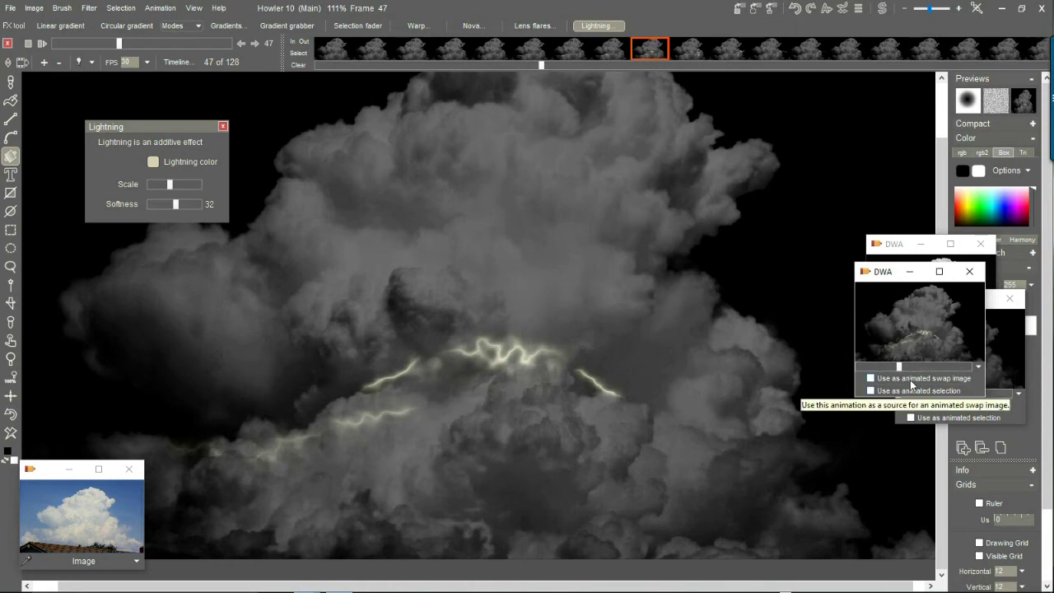
pyautogui.moveTo(888, 272); pyautogui.dragTo(813, 96)
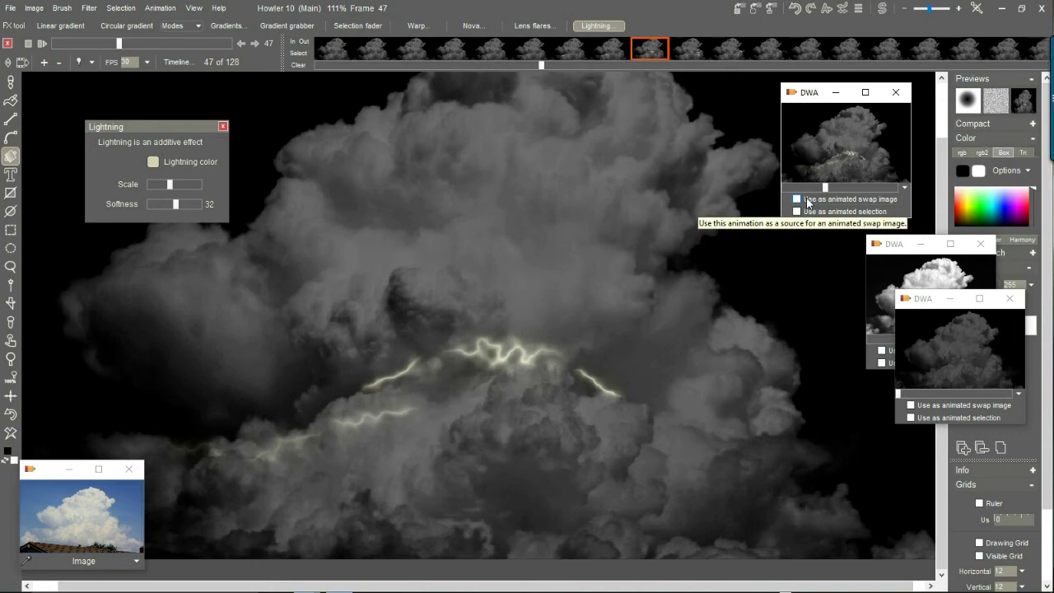
pyautogui.click(797, 199)
# Go to frame 50 and turn on Swap Mixing with the swap image.
pyautogui.moveTo(119, 43)
pyautogui.mouseDown()
pyautogui.moveTo(177, 43)
pyautogui.moveTo(85, 43)
pyautogui.moveTo(162, 43)
pyautogui.moveTo(124, 43)
pyautogui.mouseUp()
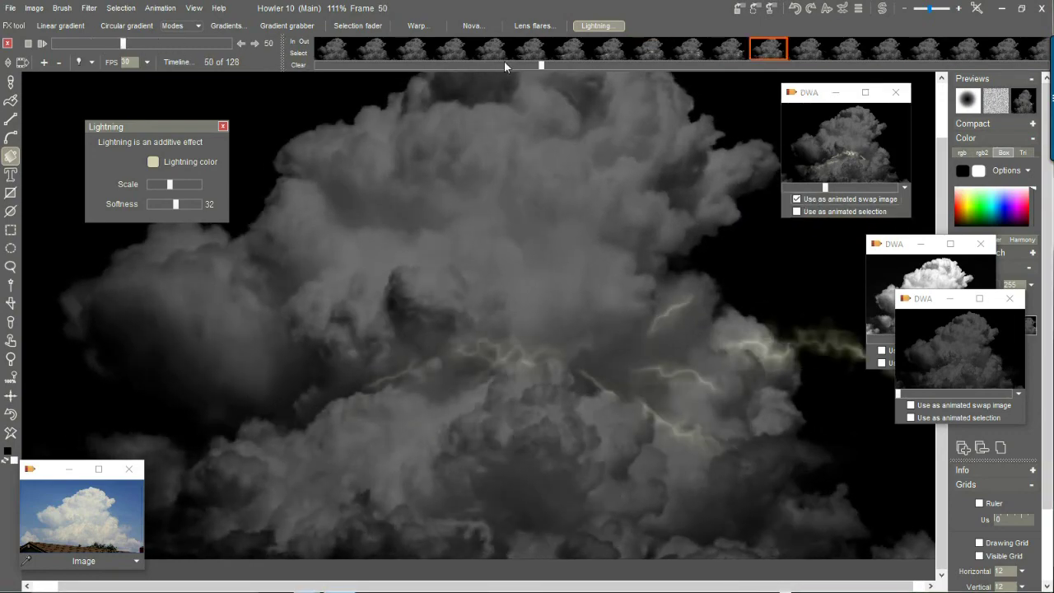
pyautogui.rightClick(1025, 105)
pyautogui.click(1024, 111)
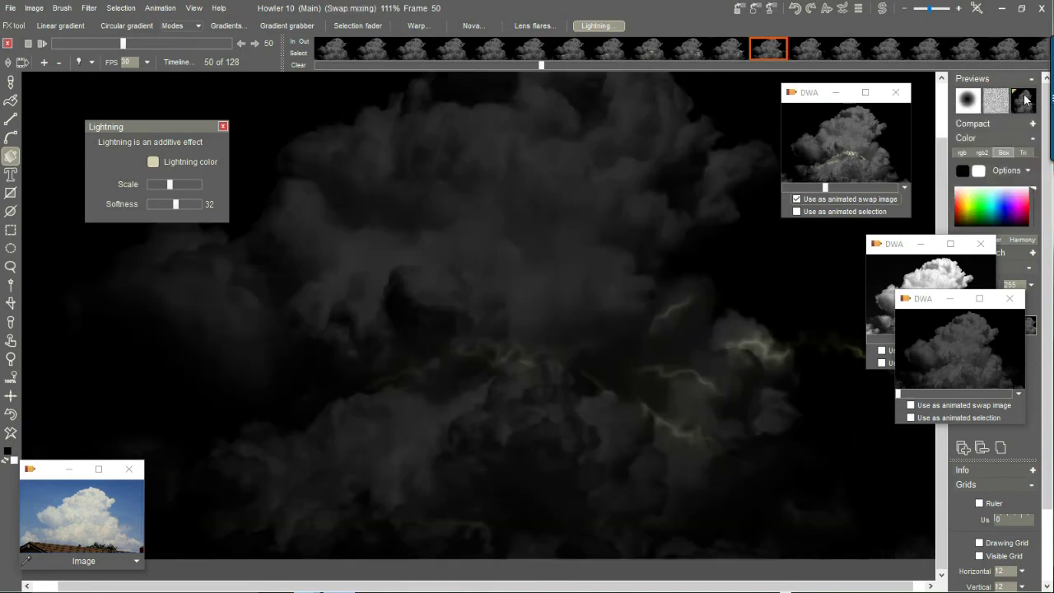
# Try the Additive, Screen and Tracing paper modes for mixing the current layer with the swap image.
pyautogui.rightClick(1025, 102)
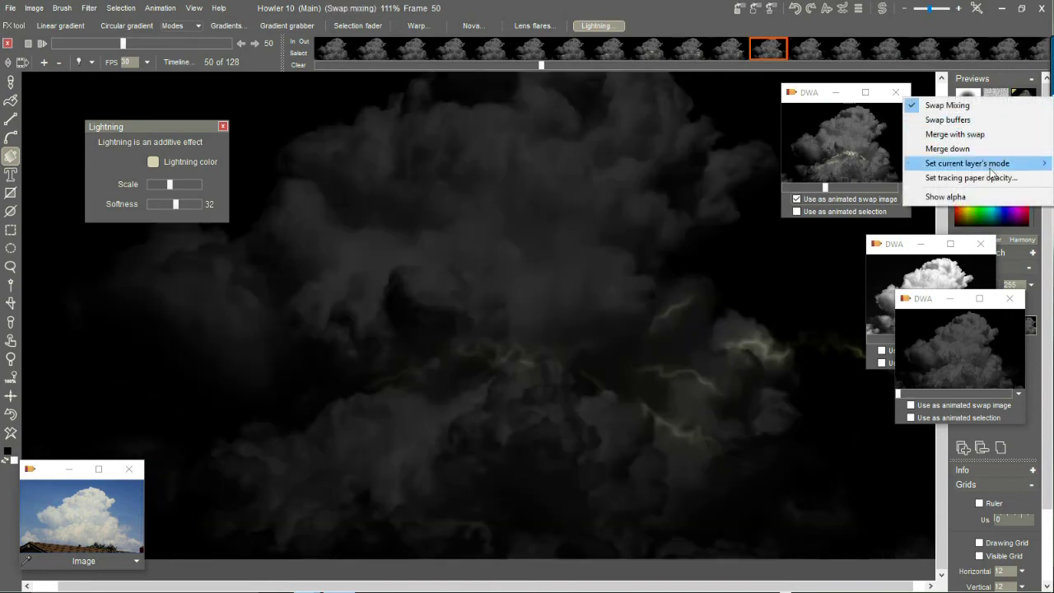
pyautogui.moveTo(993, 171)
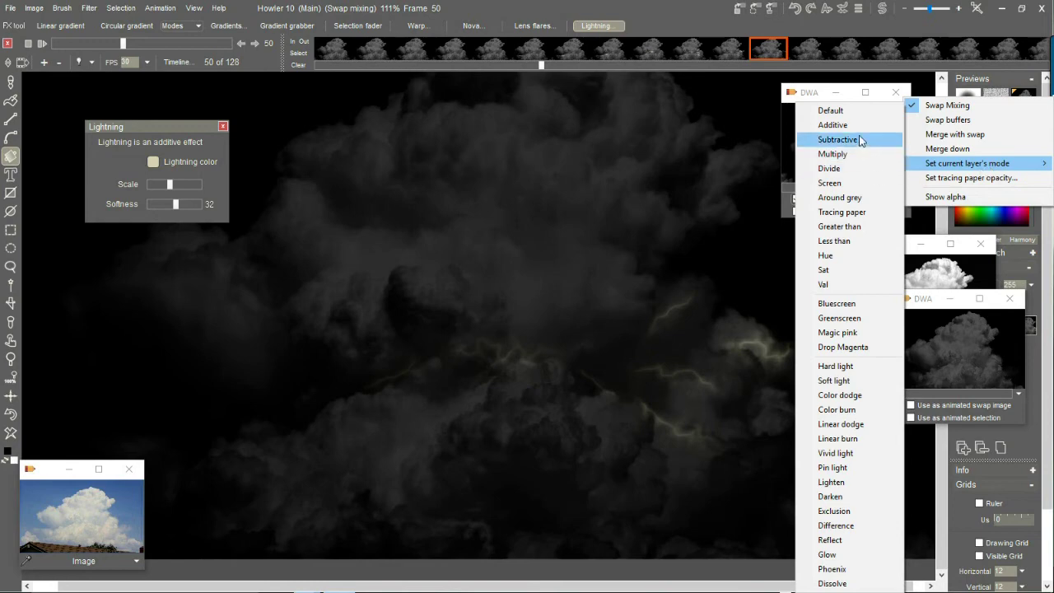
pyautogui.click(833, 125)
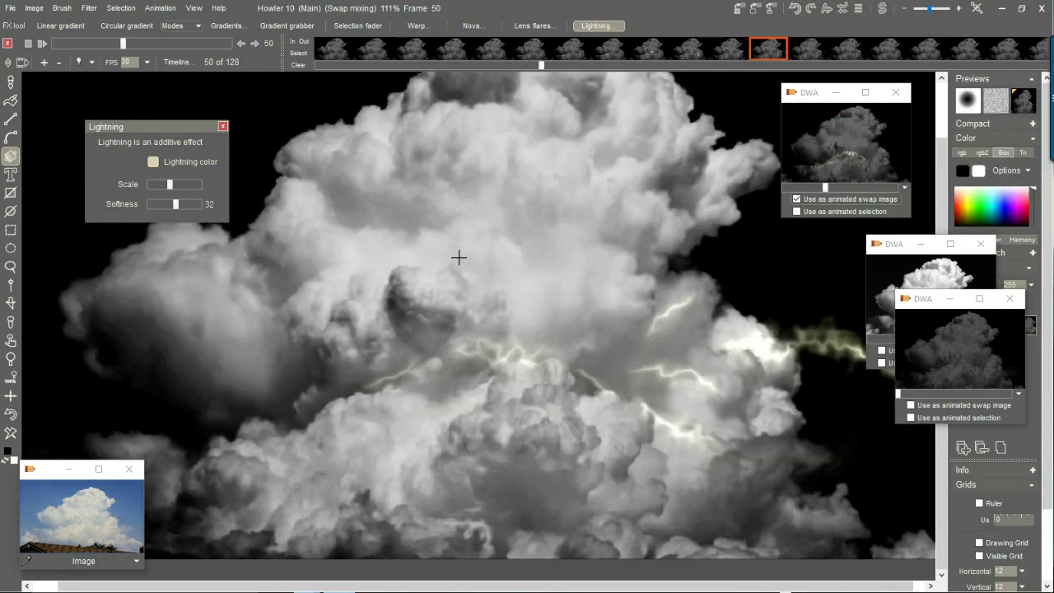
pyautogui.rightClick(1024, 104)
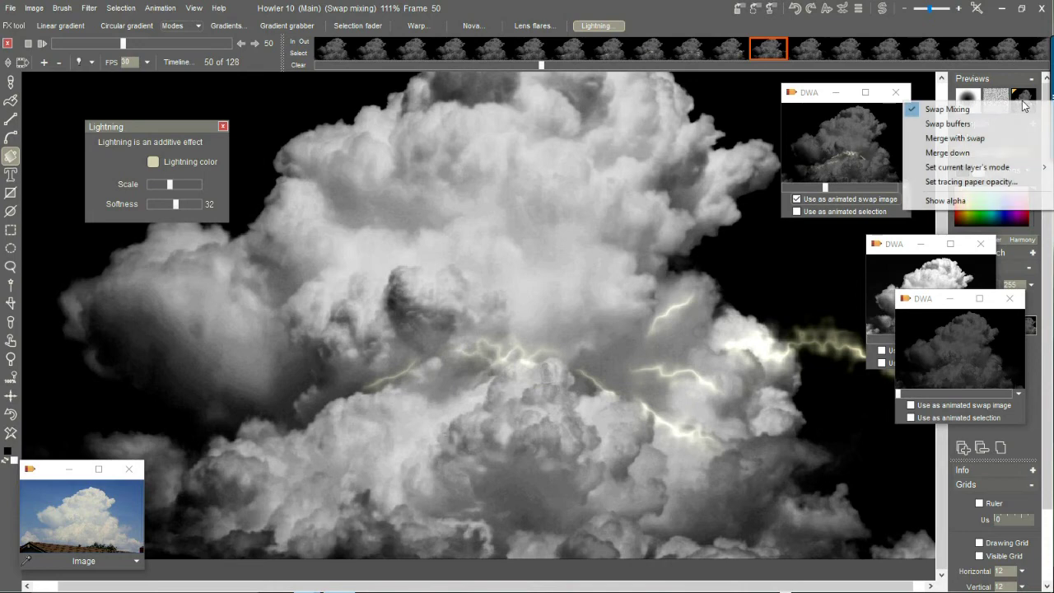
pyautogui.moveTo(1014, 171)
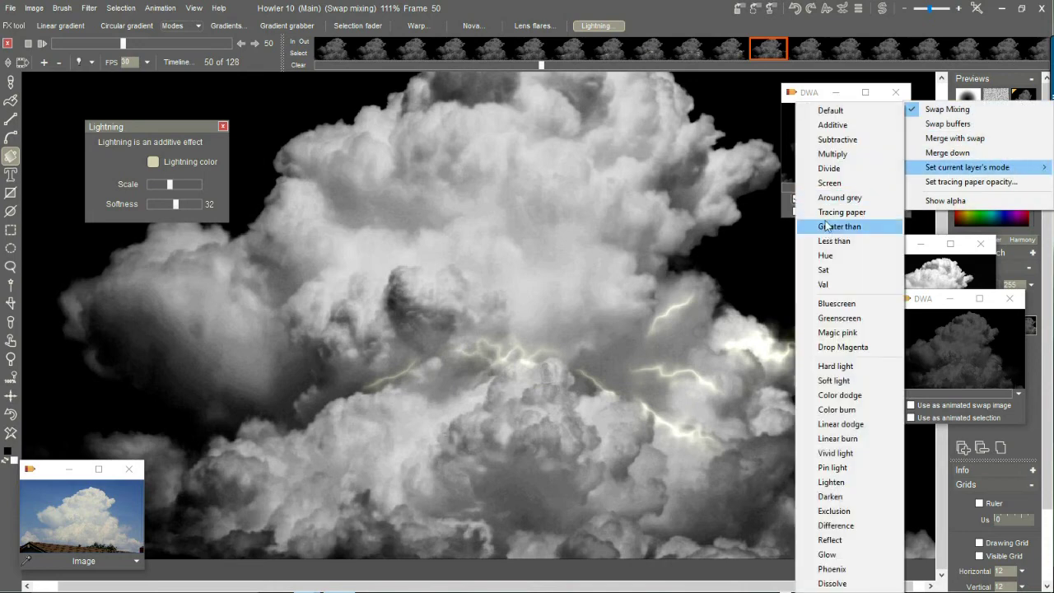
pyautogui.click(839, 184)
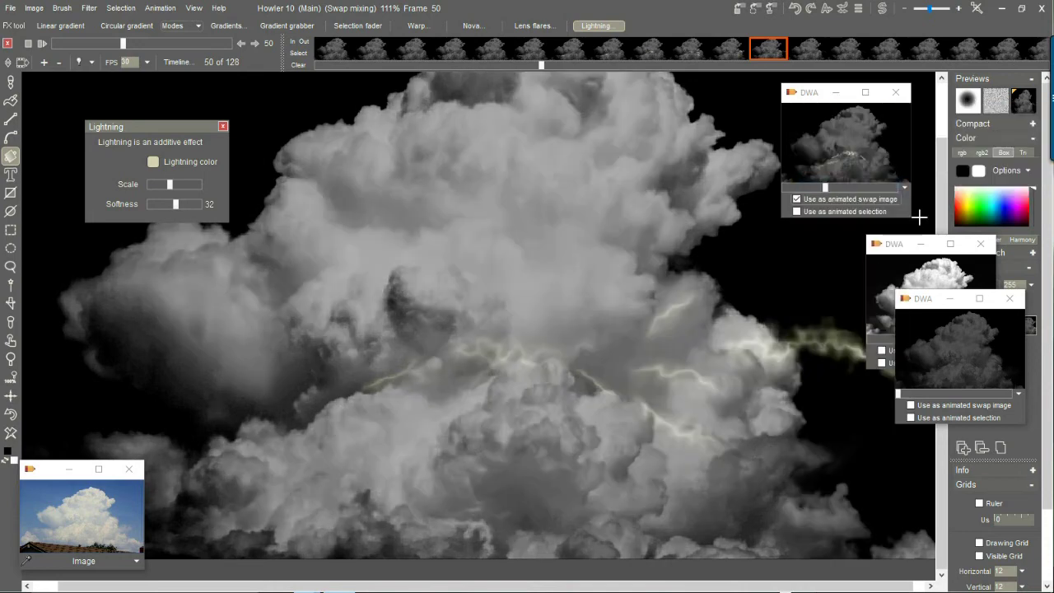
pyautogui.rightClick(1024, 105)
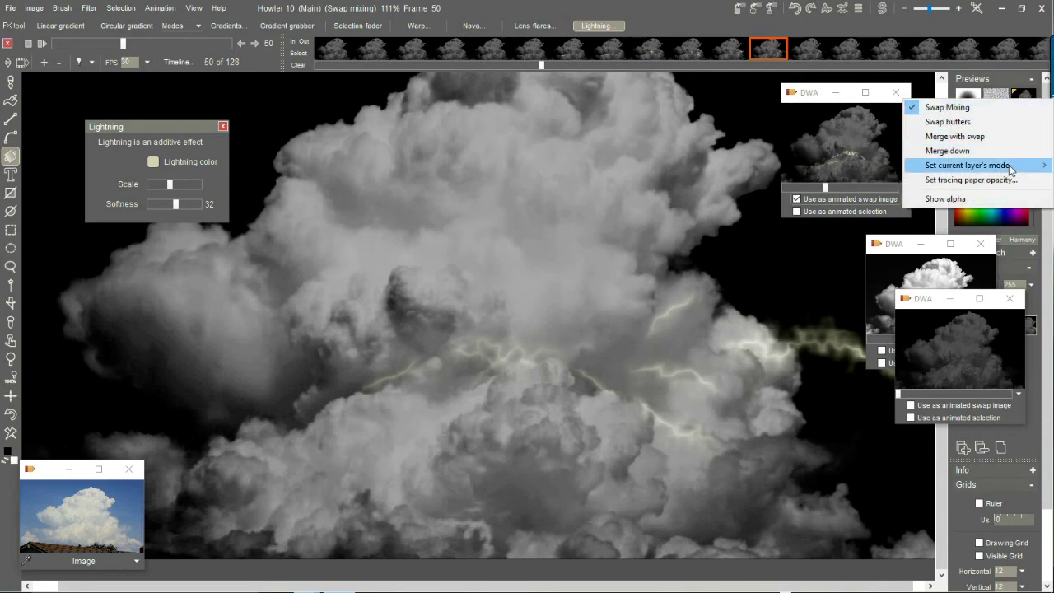
pyautogui.moveTo(1013, 169)
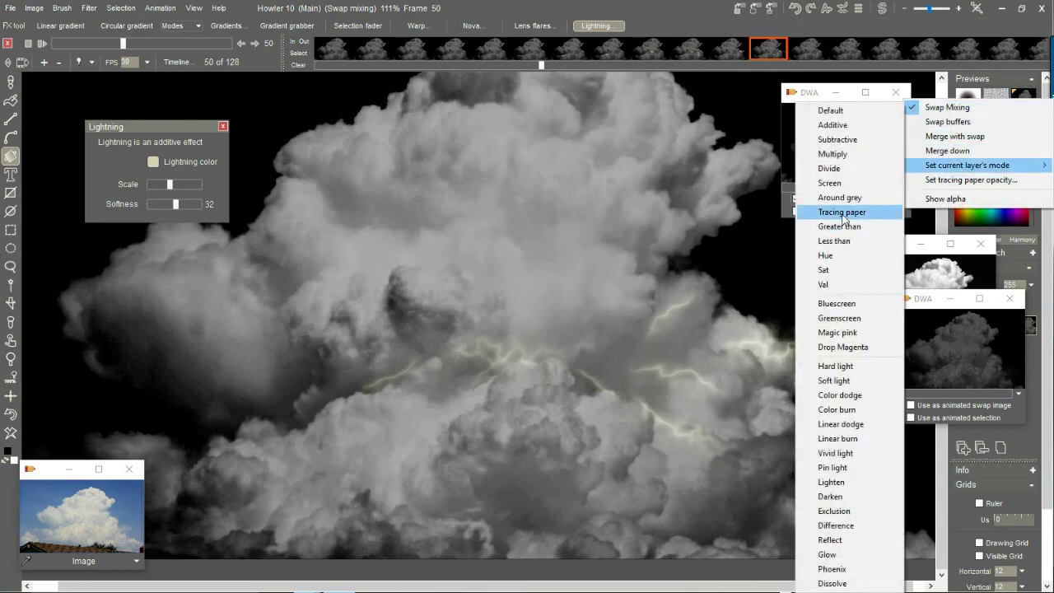
pyautogui.click(865, 213)
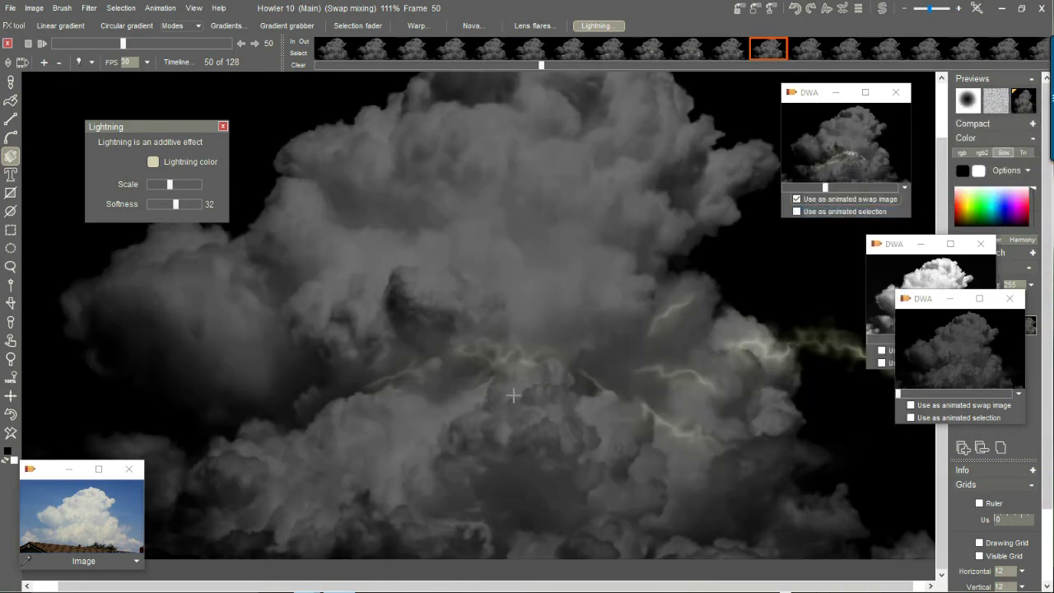
# Set the current layer's mode to Hard light and merge it with the swap image across all frames.
pyautogui.rightClick(1026, 103)
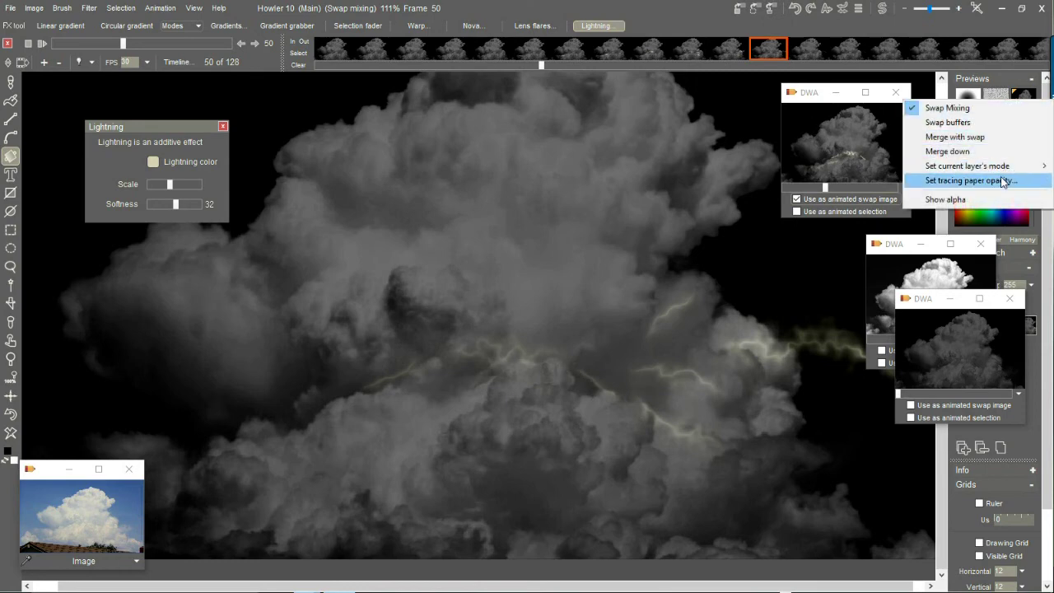
pyautogui.moveTo(956, 165)
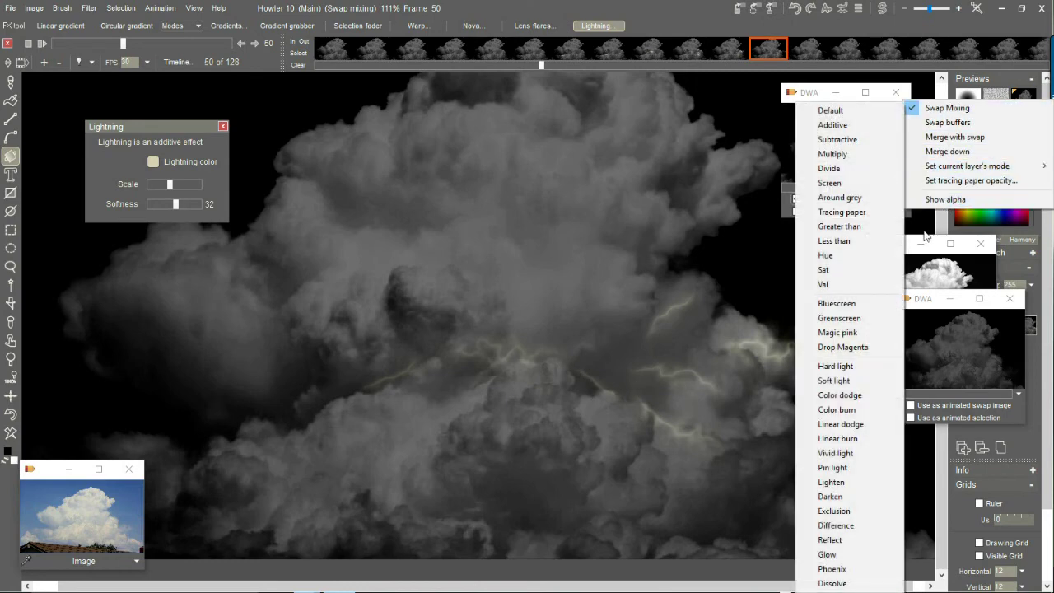
pyautogui.click(845, 367)
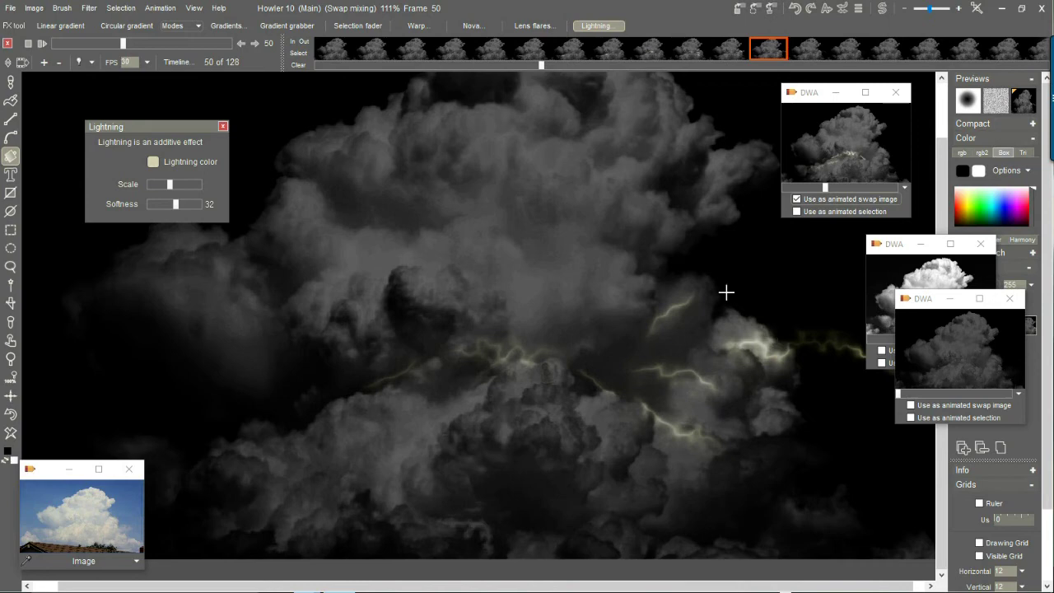
pyautogui.rightClick(1021, 103)
pyautogui.click(983, 139)
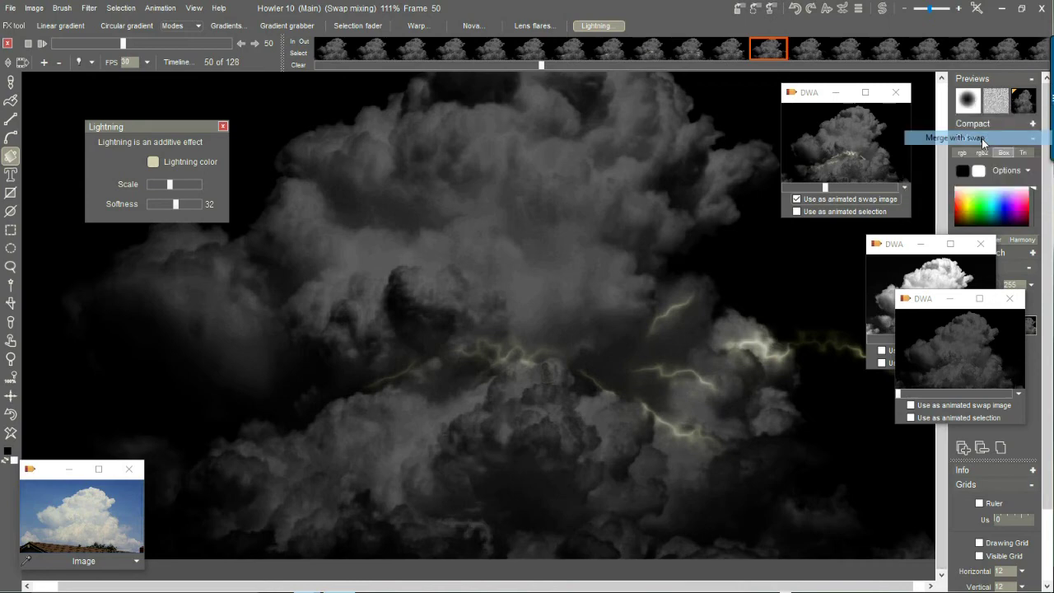
pyautogui.click(448, 352)
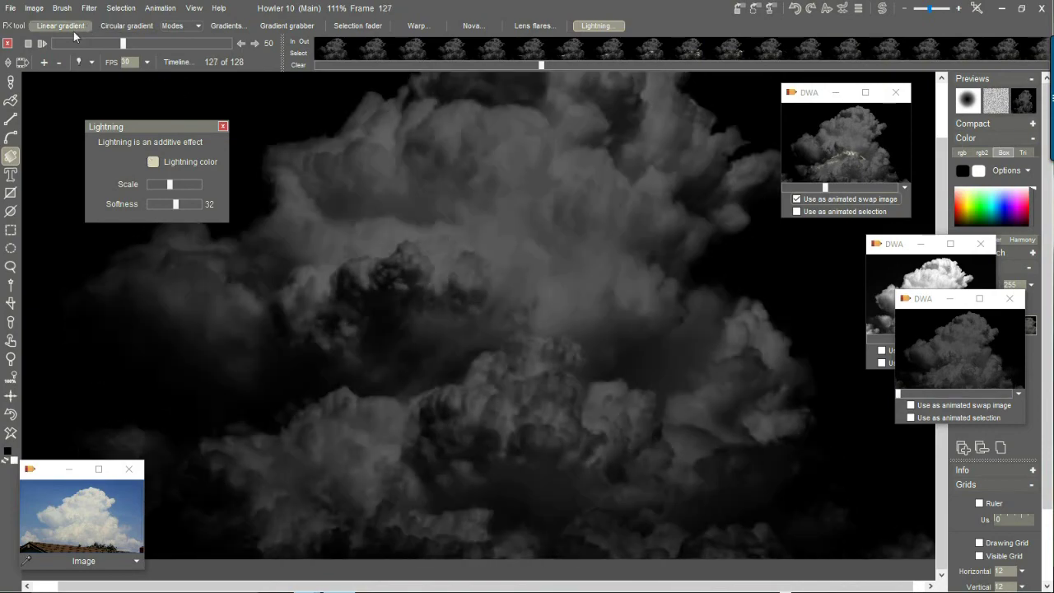
# Play the merged cloud animation and go to frame 48.
pyautogui.click(45, 43)
pyautogui.click(46, 43)
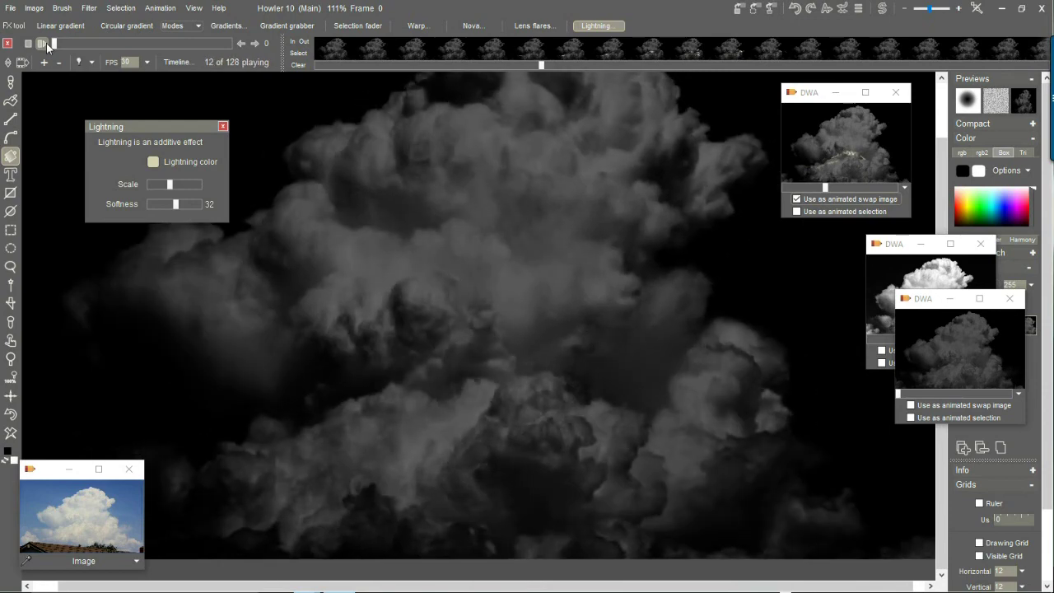
pyautogui.click(141, 42)
pyautogui.moveTo(140, 41)
pyautogui.mouseDown()
pyautogui.moveTo(111, 45)
pyautogui.moveTo(122, 47)
pyautogui.mouseUp()
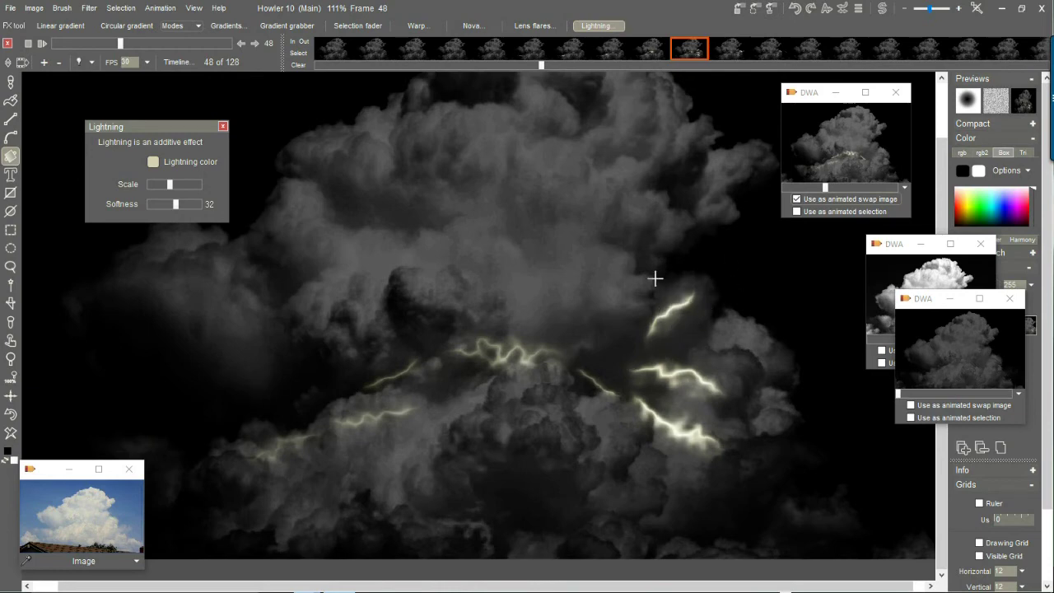
pyautogui.click(89, 8)
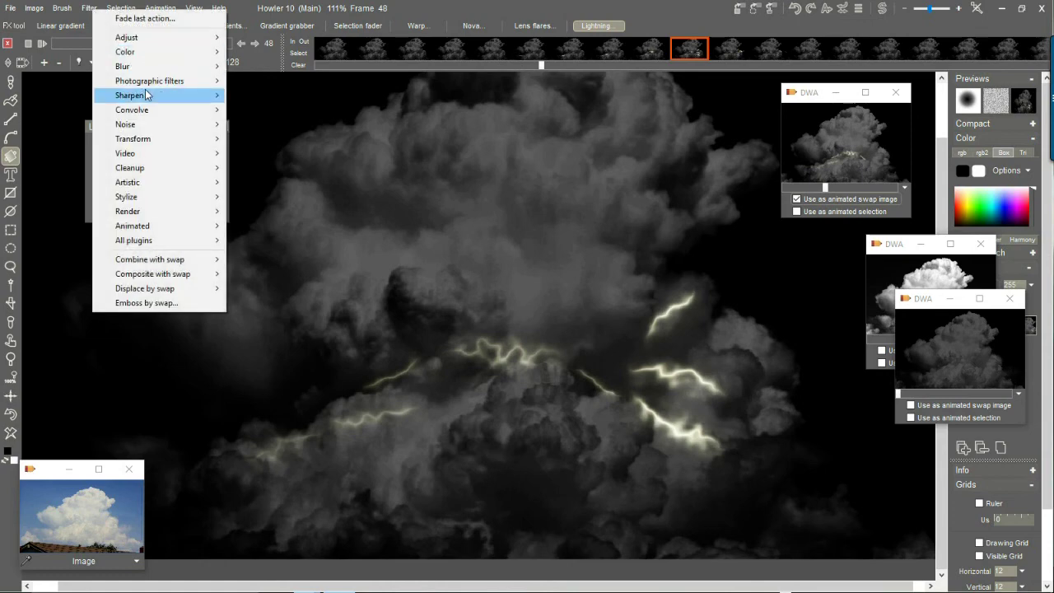
pyautogui.moveTo(149, 81)
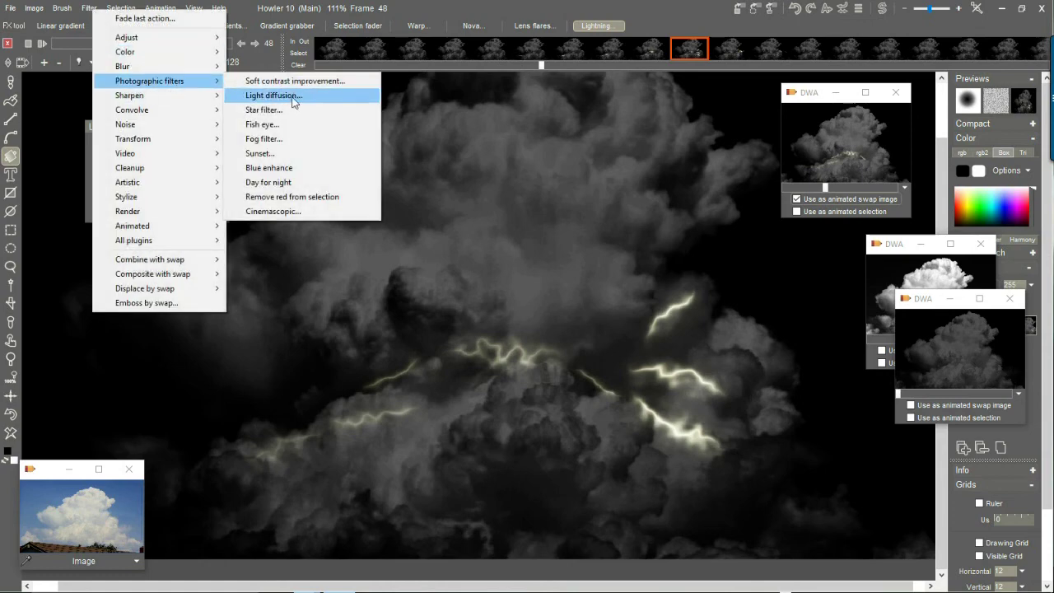
pyautogui.click(293, 98)
pyautogui.moveTo(524, 252); pyautogui.dragTo(560, 255)
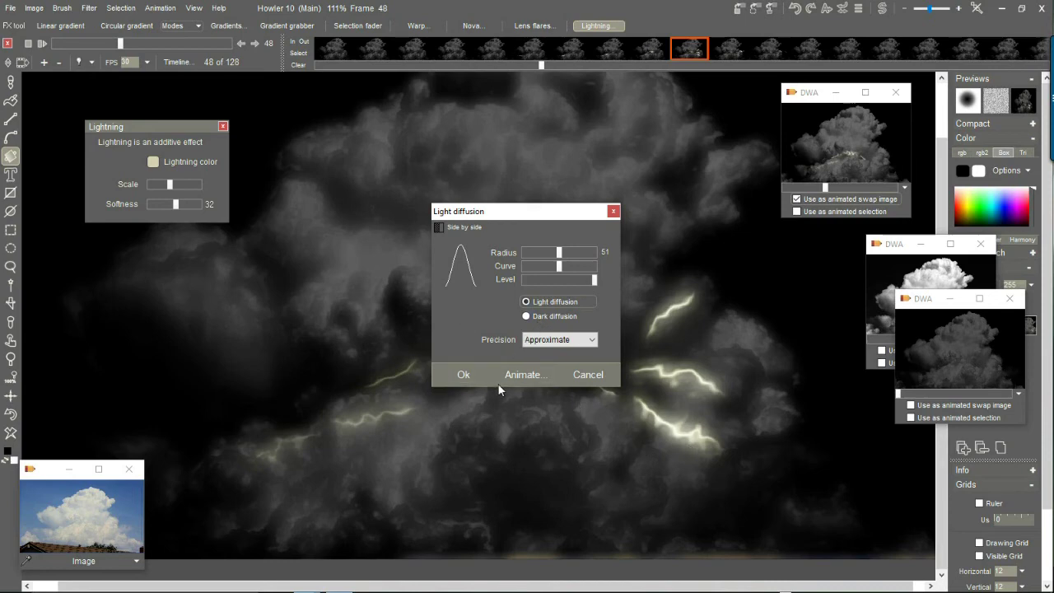
pyautogui.click(595, 375)
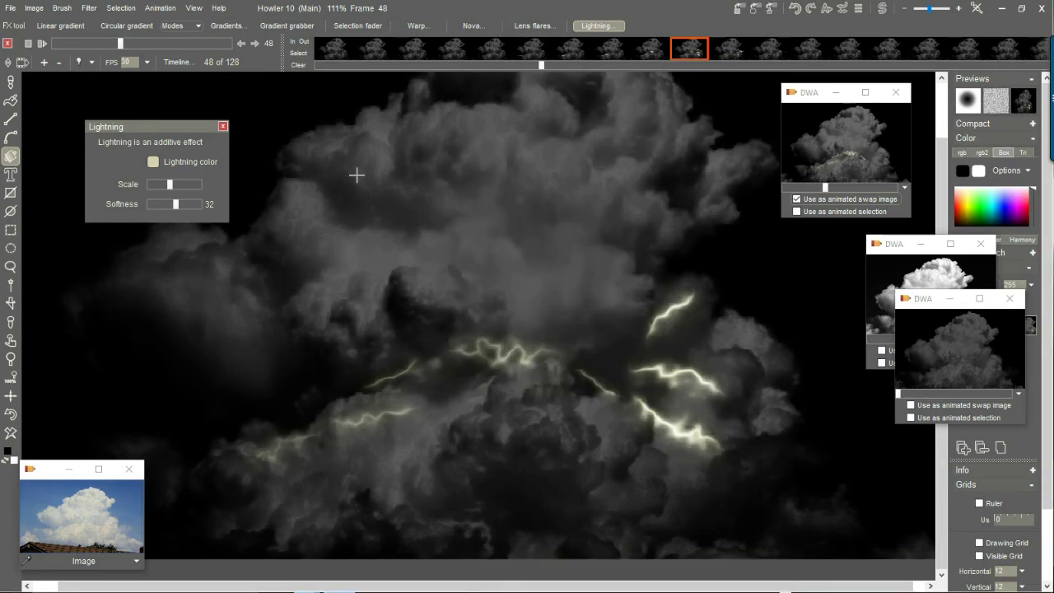
# Apply Soft contrast improvement to all frames with very low softness, near-maximum exposure and a level slightly under the middle.
pyautogui.click(89, 8)
pyautogui.moveTo(159, 80)
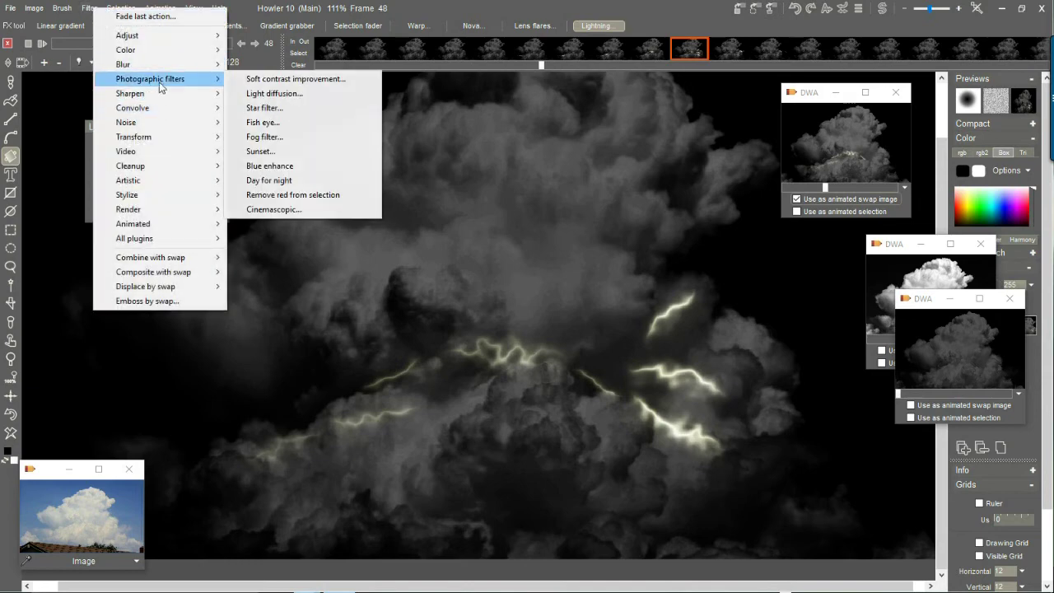
pyautogui.click(288, 79)
pyautogui.moveTo(520, 235); pyautogui.dragTo(344, 225)
pyautogui.moveTo(386, 286); pyautogui.dragTo(354, 313)
pyautogui.moveTo(338, 264)
pyautogui.mouseDown()
pyautogui.moveTo(369, 262)
pyautogui.moveTo(328, 266)
pyautogui.mouseUp()
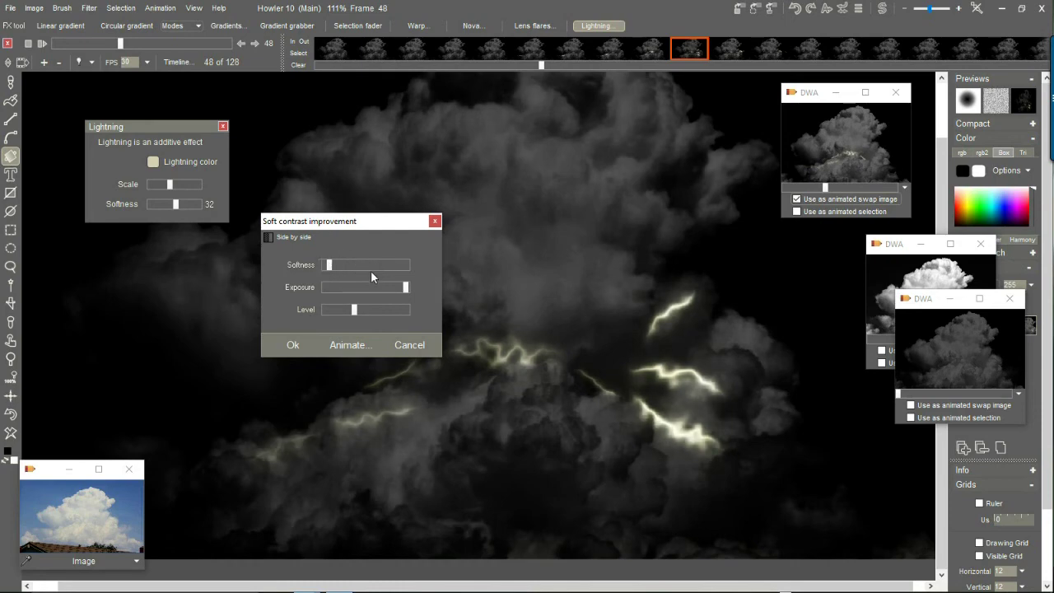
pyautogui.click(349, 345)
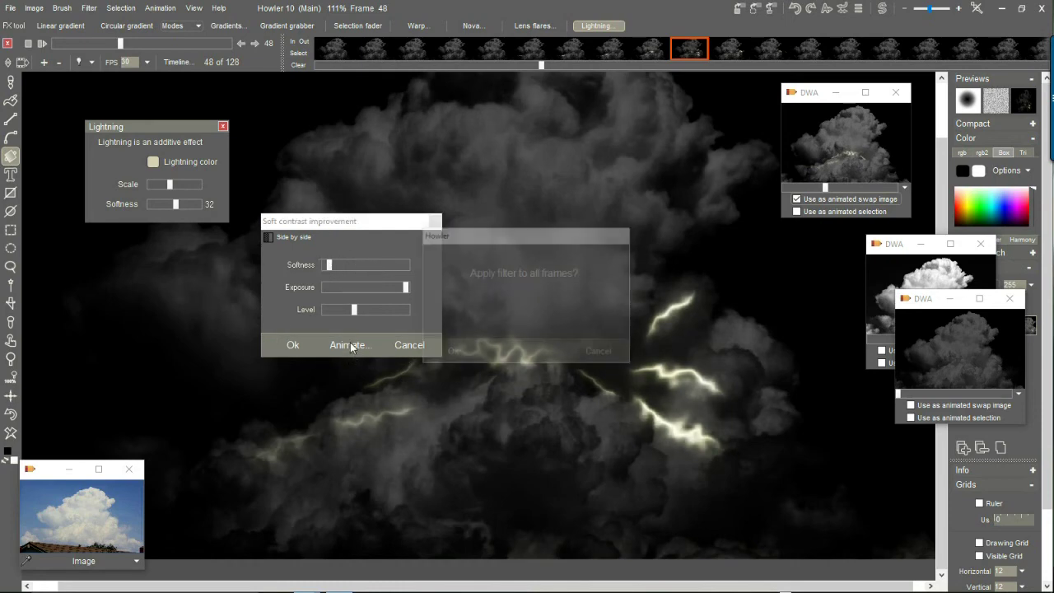
pyautogui.click(442, 359)
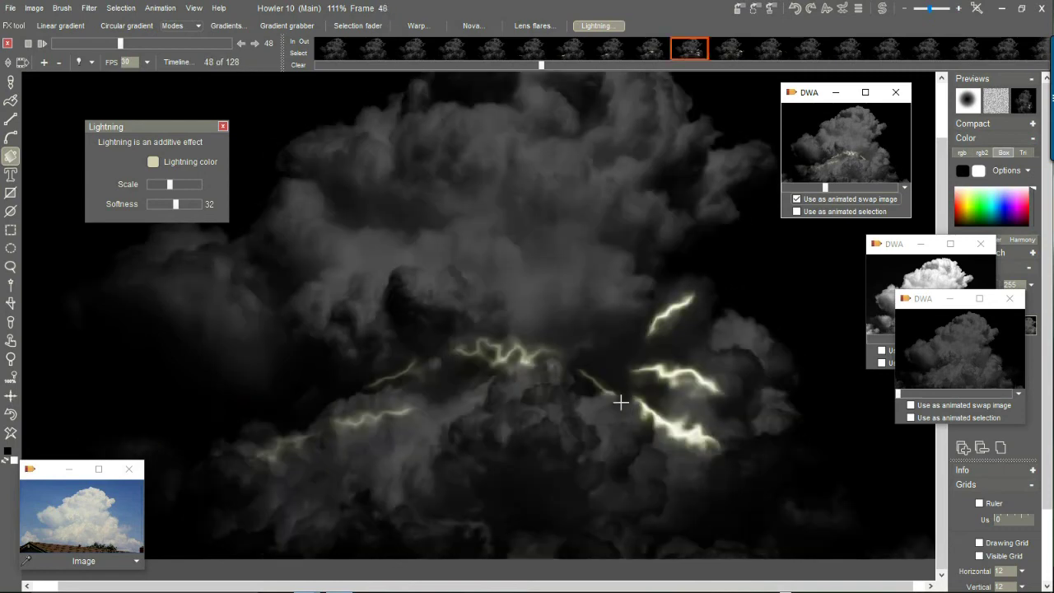
# Check the lightning on frames 43 and 44 and settle on frame 45.
pyautogui.click(565, 51)
pyautogui.click(519, 49)
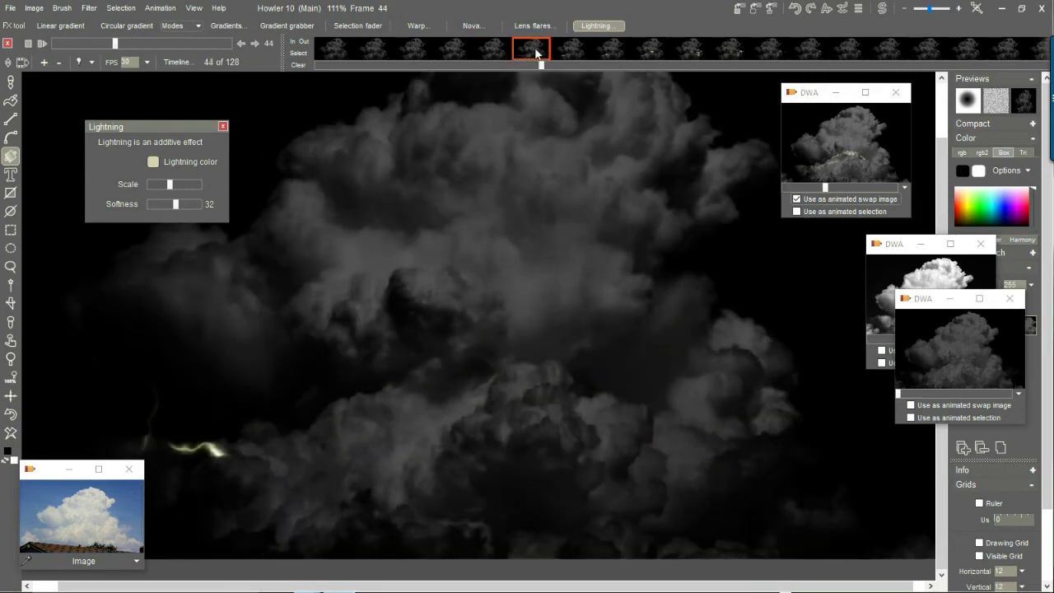
pyautogui.click(445, 51)
pyautogui.click(499, 52)
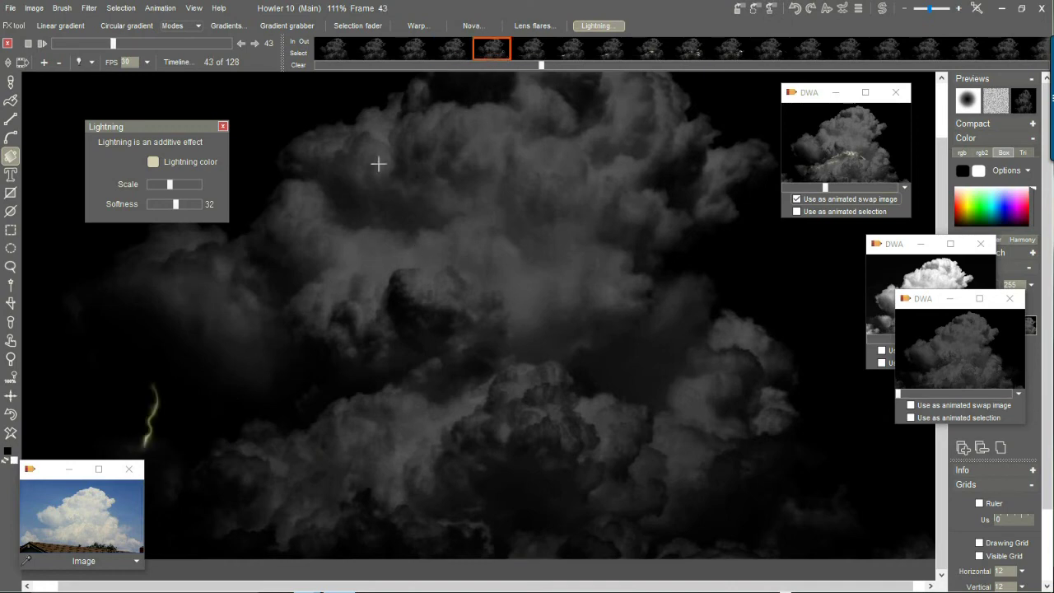
pyautogui.click(542, 51)
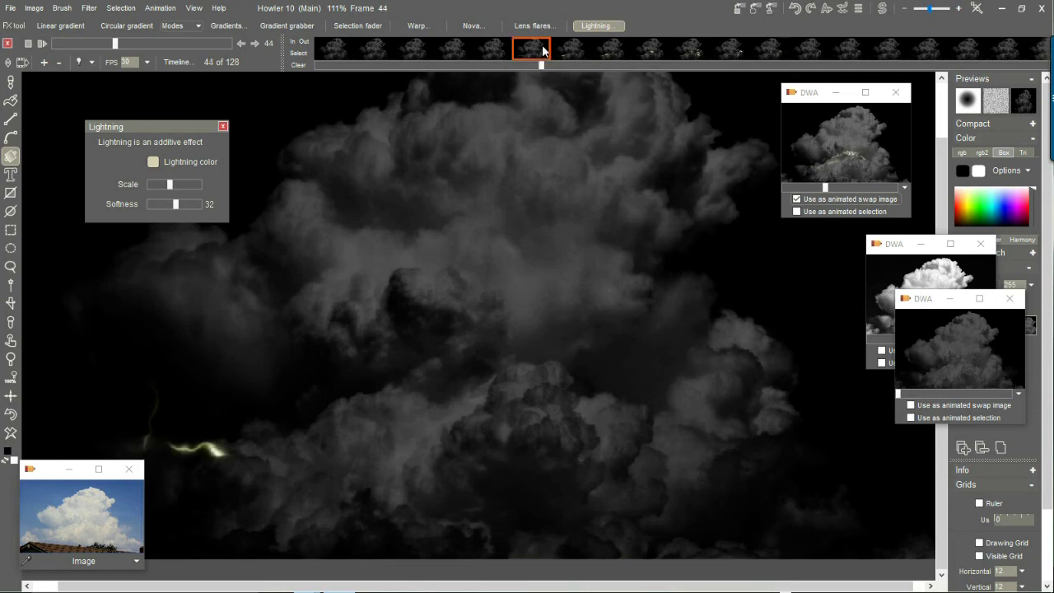
pyautogui.click(571, 52)
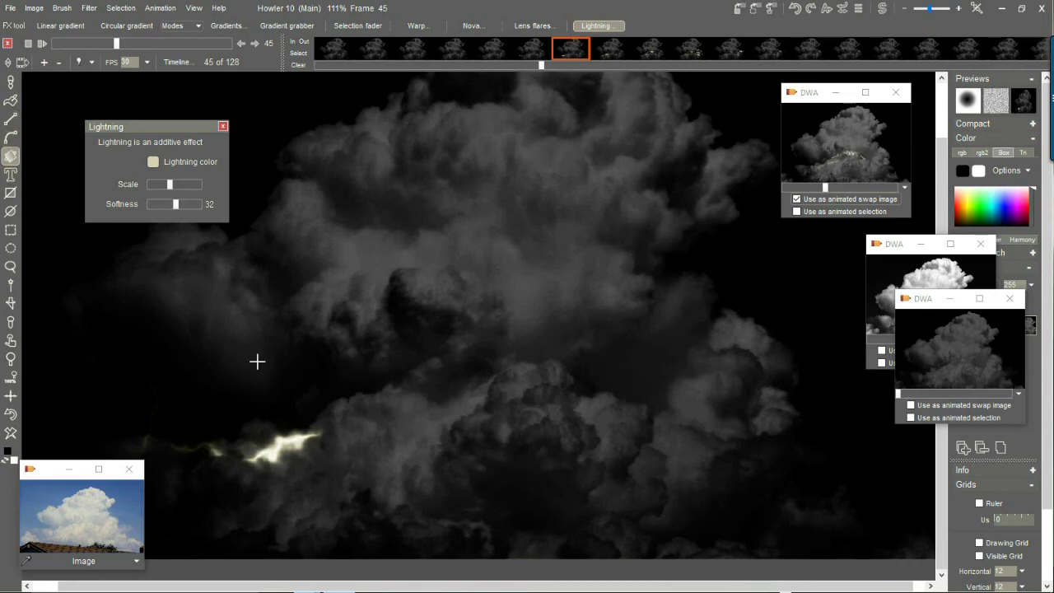
# Draw an elliptical selection around the bright lightning bolt on frame 45.
pyautogui.click(10, 249)
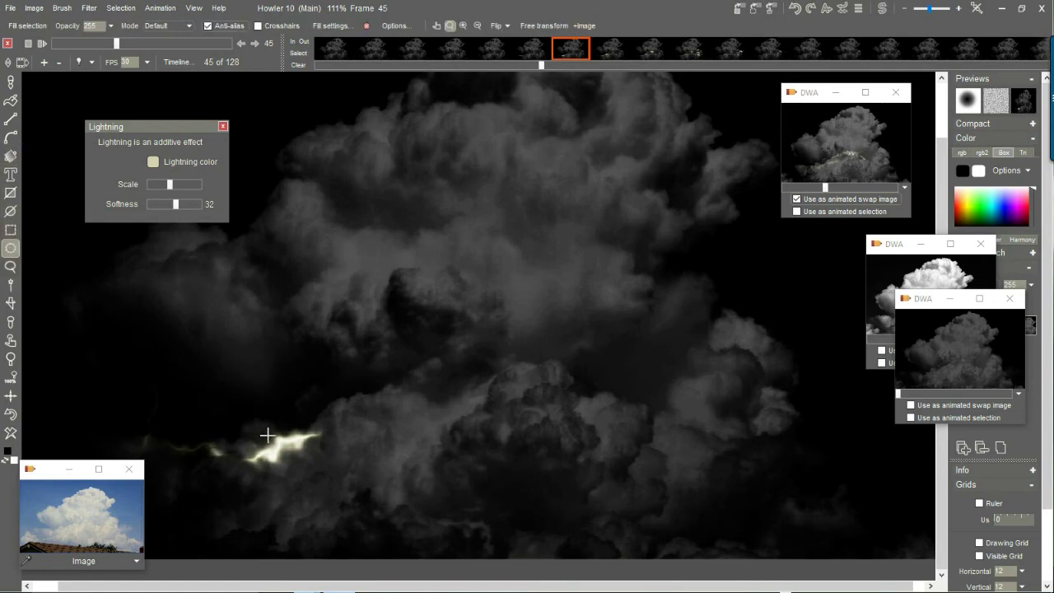
pyautogui.click(369, 404)
pyautogui.press('a')
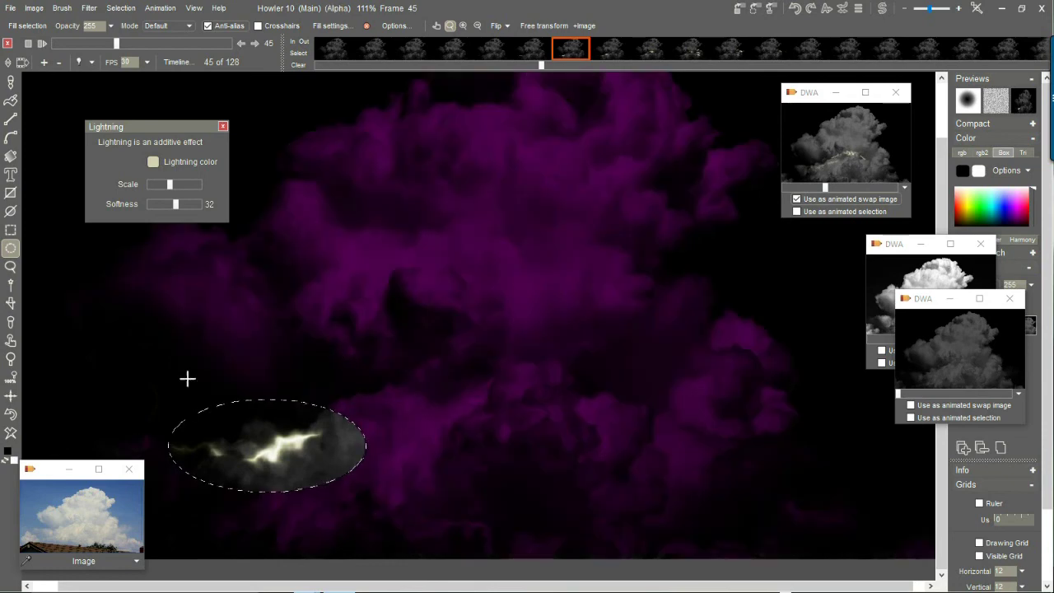
pyautogui.moveTo(206, 372); pyautogui.dragTo(390, 264)
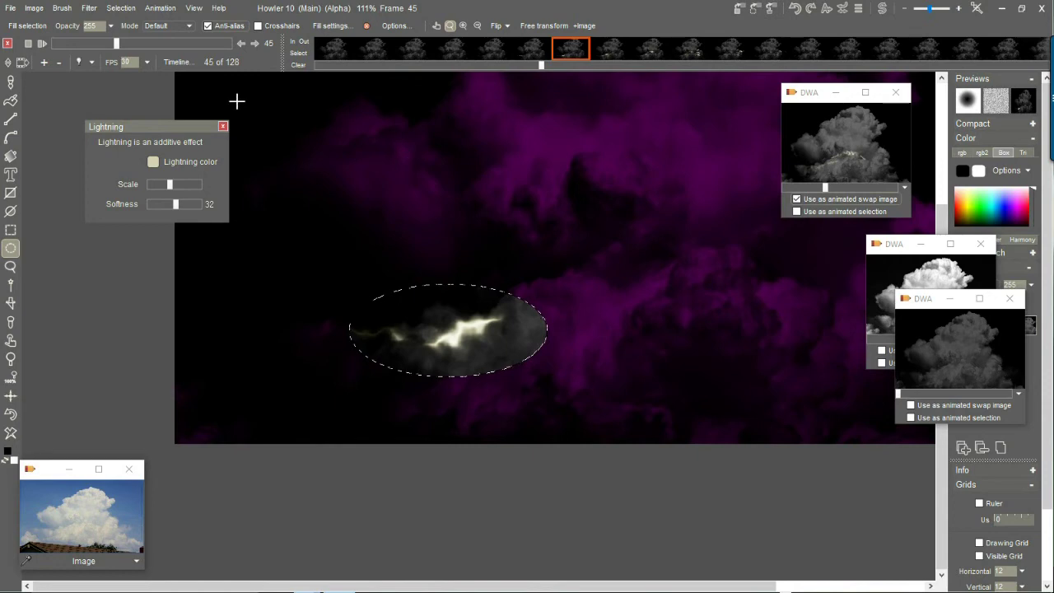
# Gaussian blur the elliptical selection slightly above the middle level, using the Approximate algorithm.
pyautogui.click(124, 9)
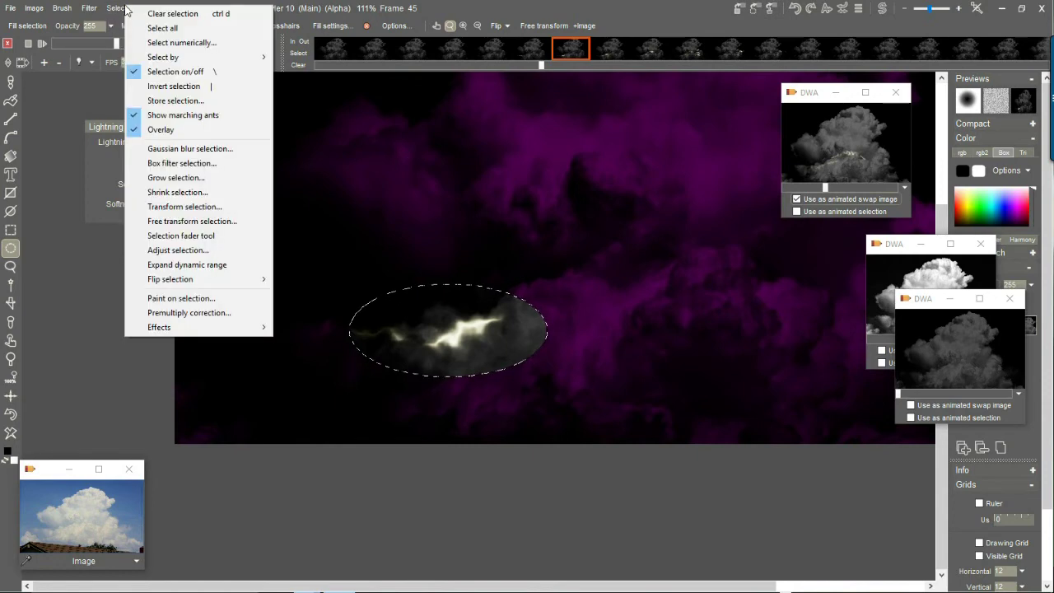
pyautogui.click(198, 149)
pyautogui.moveTo(482, 262); pyautogui.dragTo(536, 269)
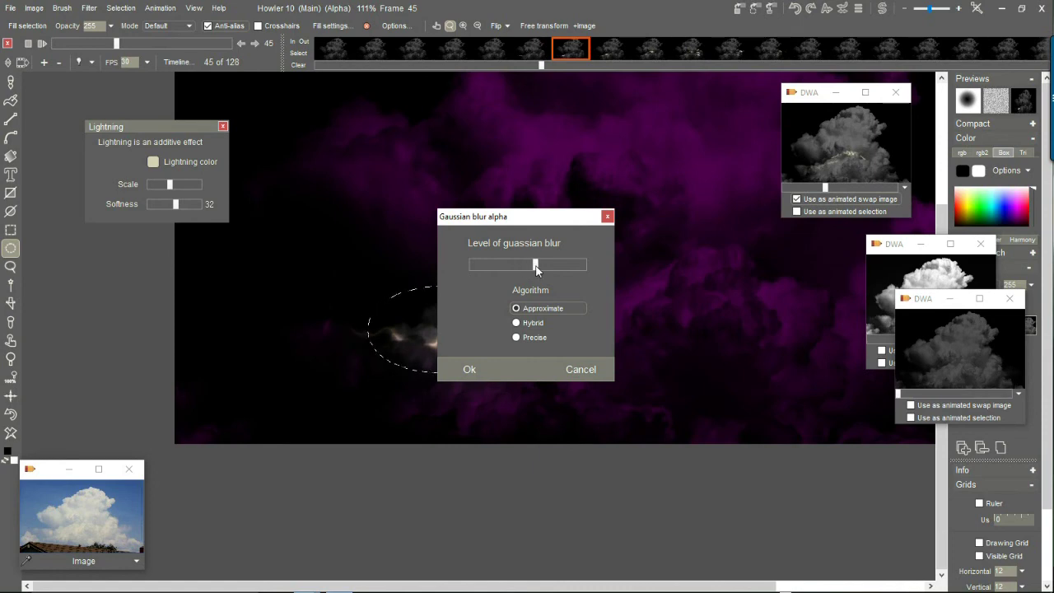
pyautogui.click(471, 368)
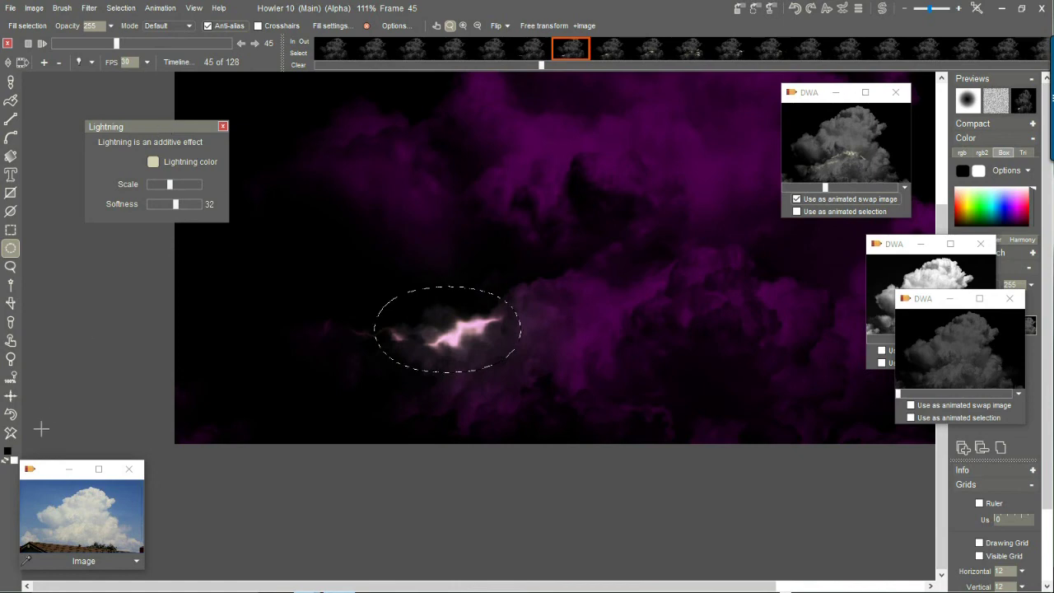
# Clear the blurred selection to white and fade that fill to a soft glow around the bolt.
pyautogui.click(11, 435)
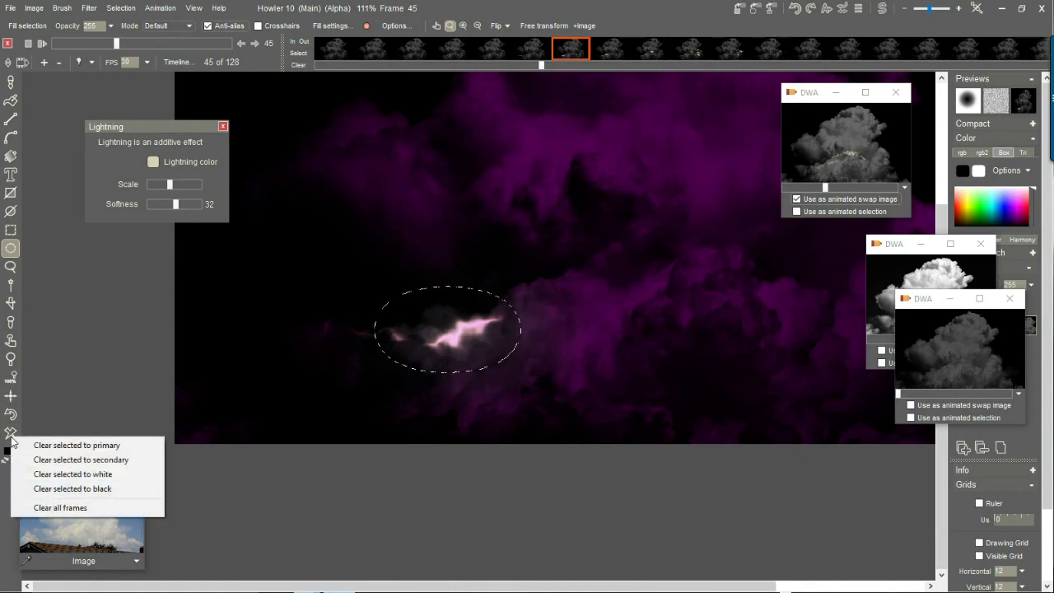
pyautogui.click(105, 474)
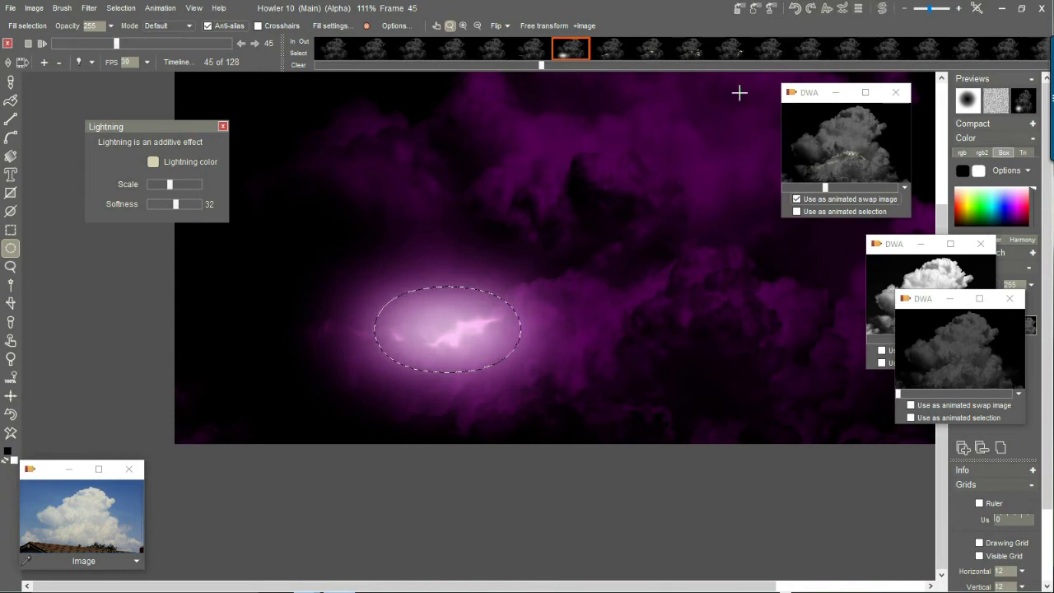
pyautogui.click(844, 14)
pyautogui.moveTo(875, 45); pyautogui.dragTo(784, 50)
pyautogui.moveTo(834, 53); pyautogui.dragTo(837, 74)
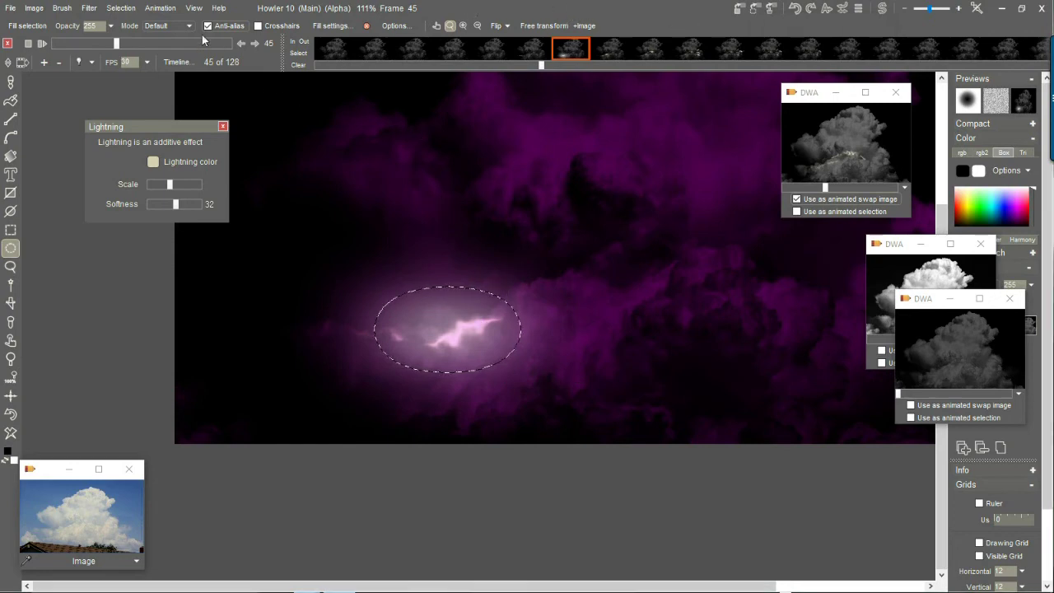
# Clear the selection on frame 45.
pyautogui.click(120, 8)
pyautogui.click(149, 17)
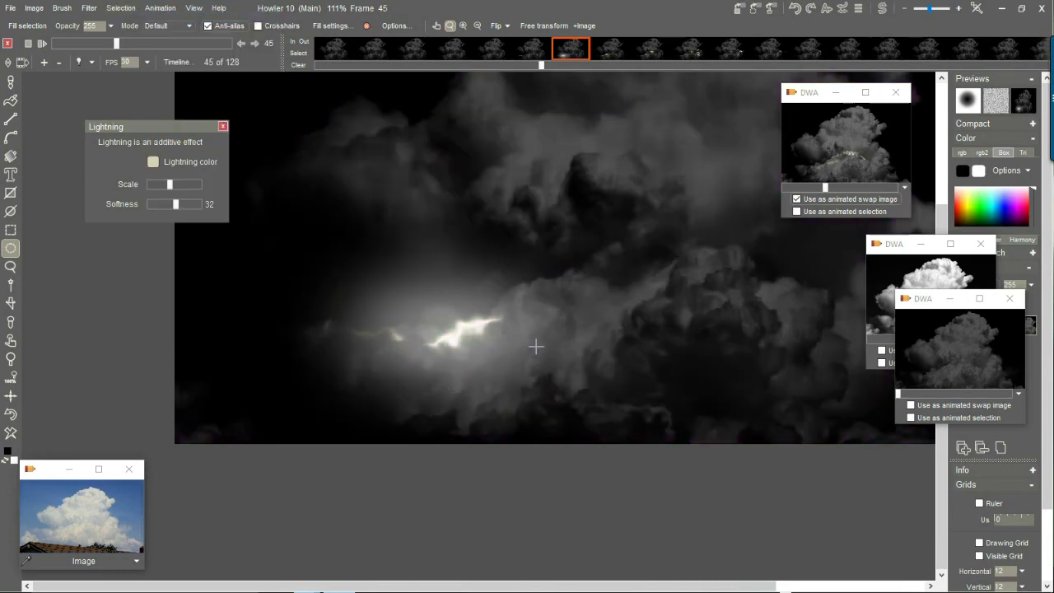
pyautogui.click(462, 331)
# Advance to frame 46 and draw an elliptical selection around its brightest lightning bolt.
pyautogui.click(255, 43)
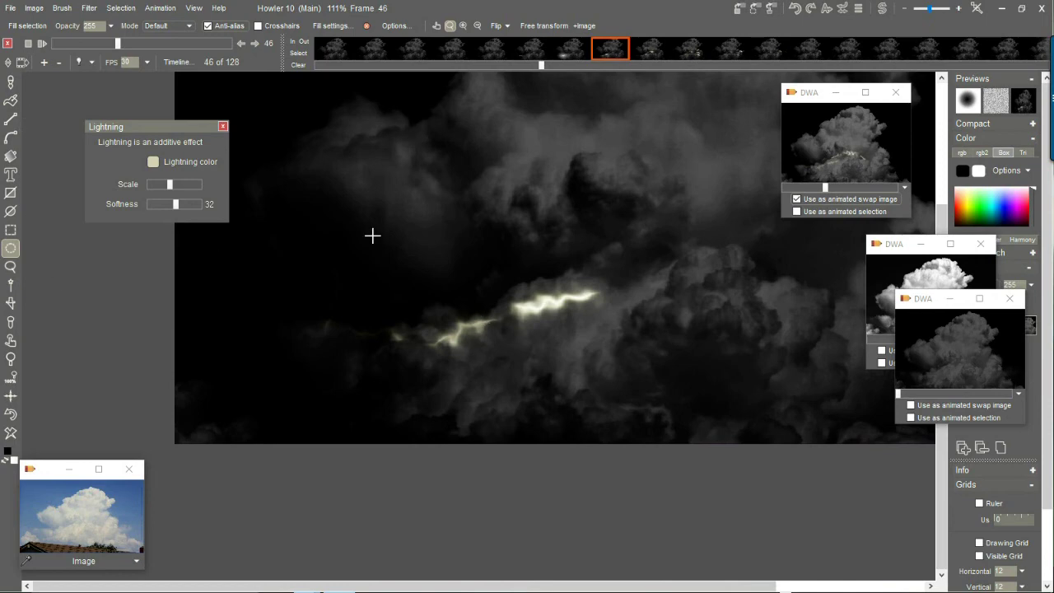
pyautogui.moveTo(476, 260); pyautogui.dragTo(339, 278)
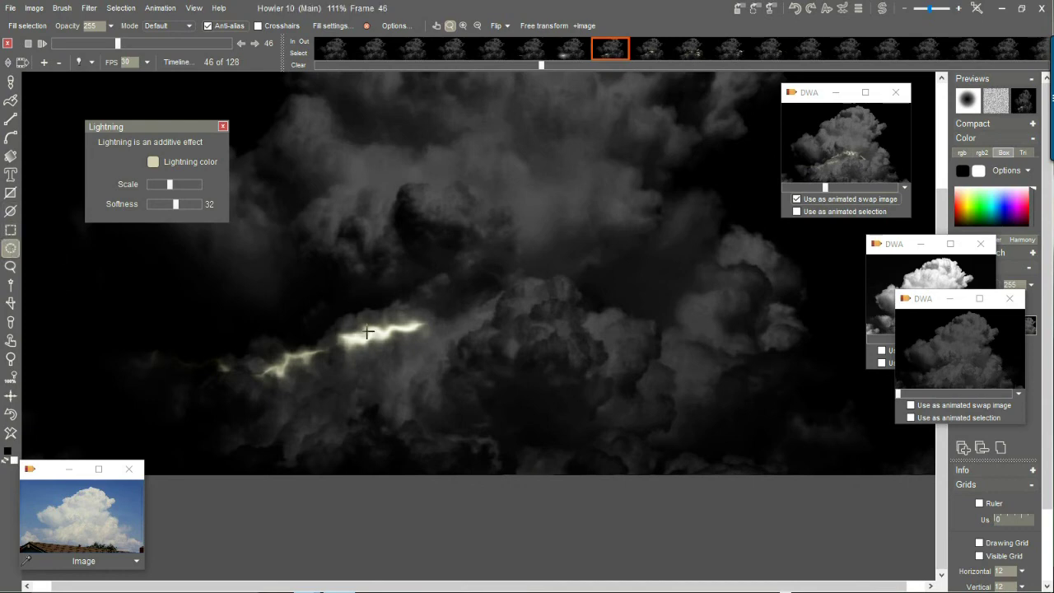
pyautogui.moveTo(470, 296); pyautogui.dragTo(454, 286)
pyautogui.press('a')
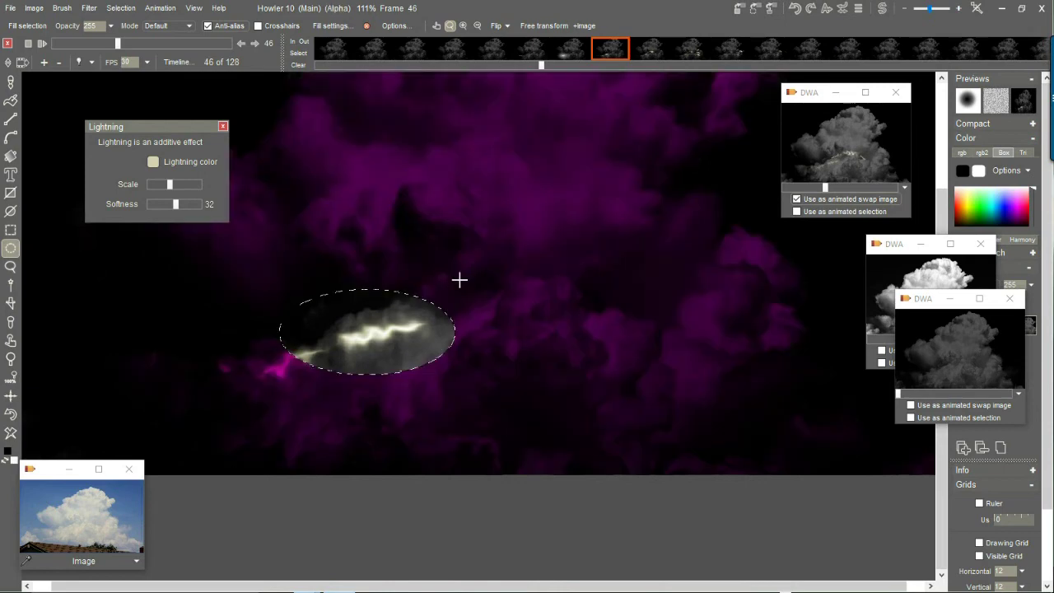
# Gaussian blur the frame 46 selection slightly below the middle level, using the Approximate algorithm.
pyautogui.click(121, 7)
pyautogui.click(196, 152)
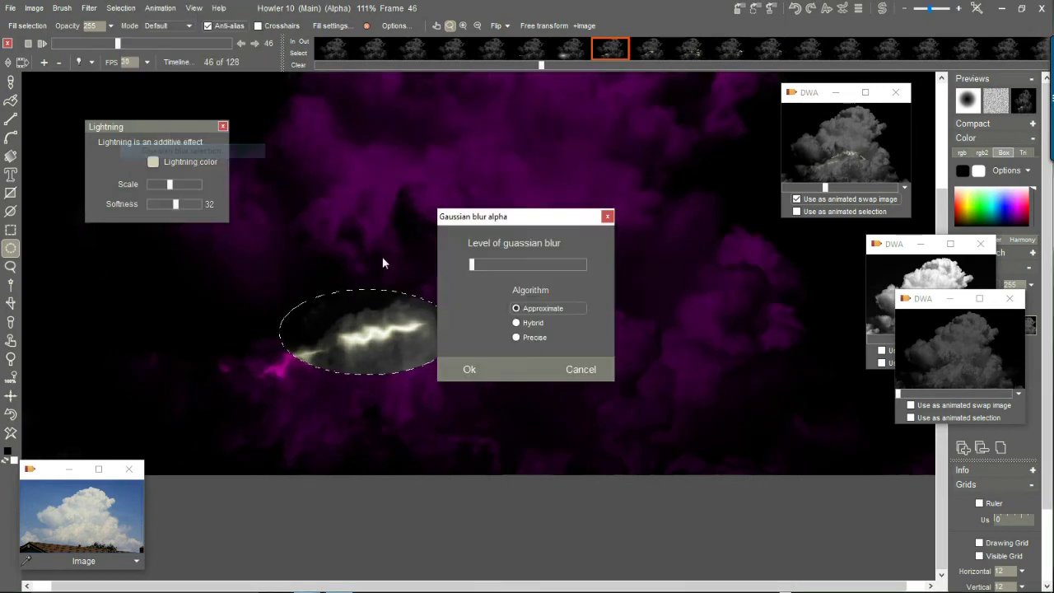
pyautogui.click(570, 264)
pyautogui.moveTo(571, 263); pyautogui.dragTo(548, 265)
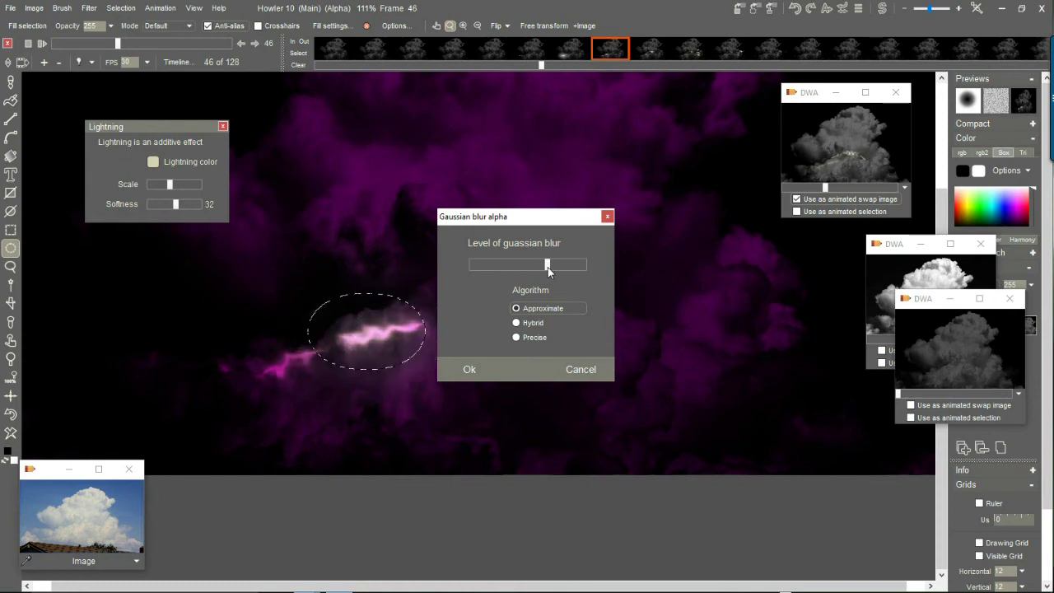
pyautogui.moveTo(547, 265); pyautogui.dragTo(516, 275)
pyautogui.click(469, 369)
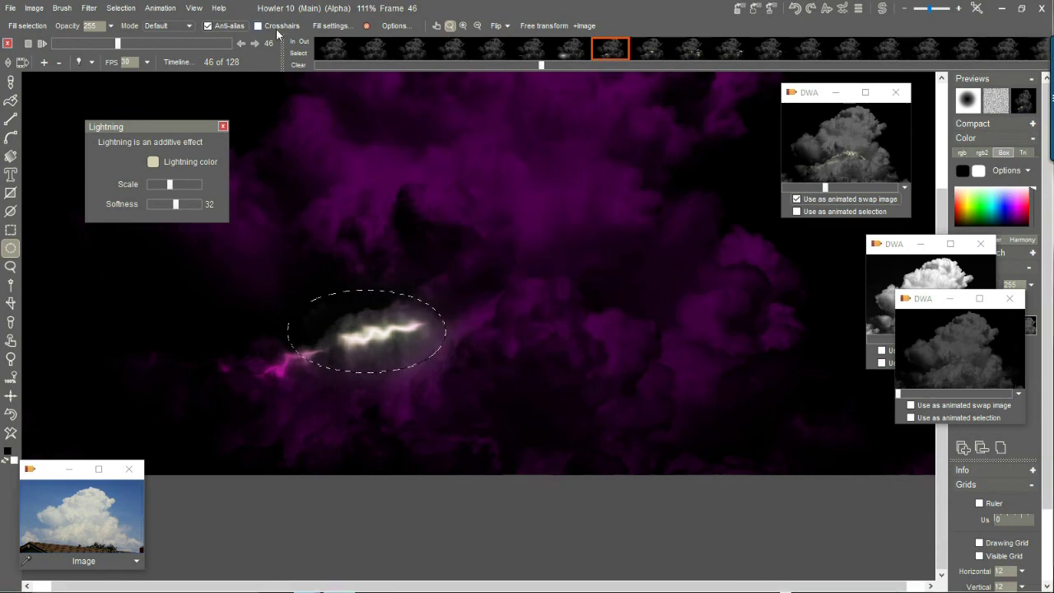
# Store the blurred selection as an alpha and move its window away from the cloud.
pyautogui.click(120, 8)
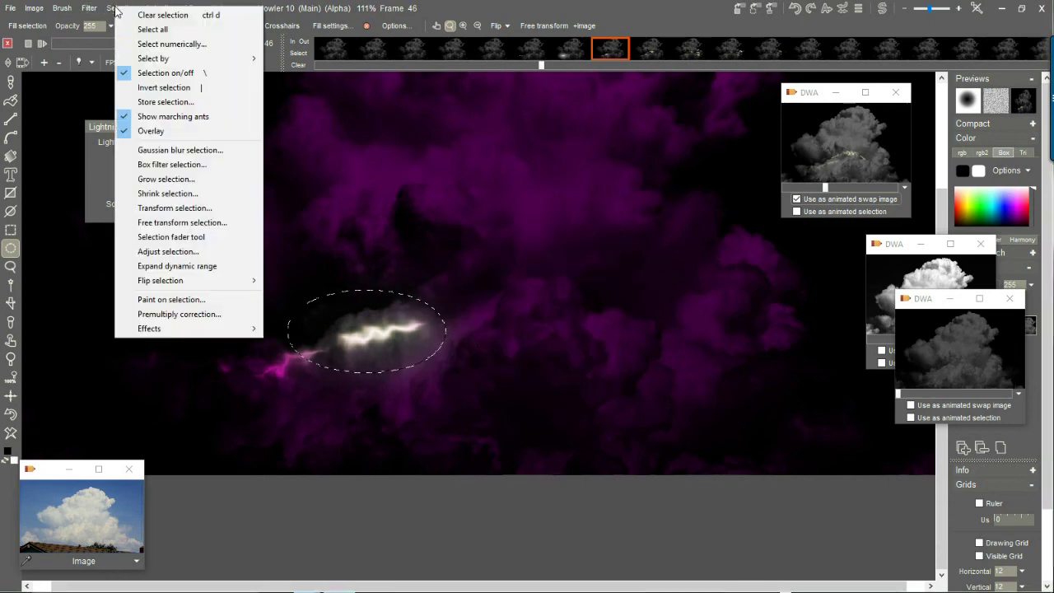
pyautogui.click(186, 101)
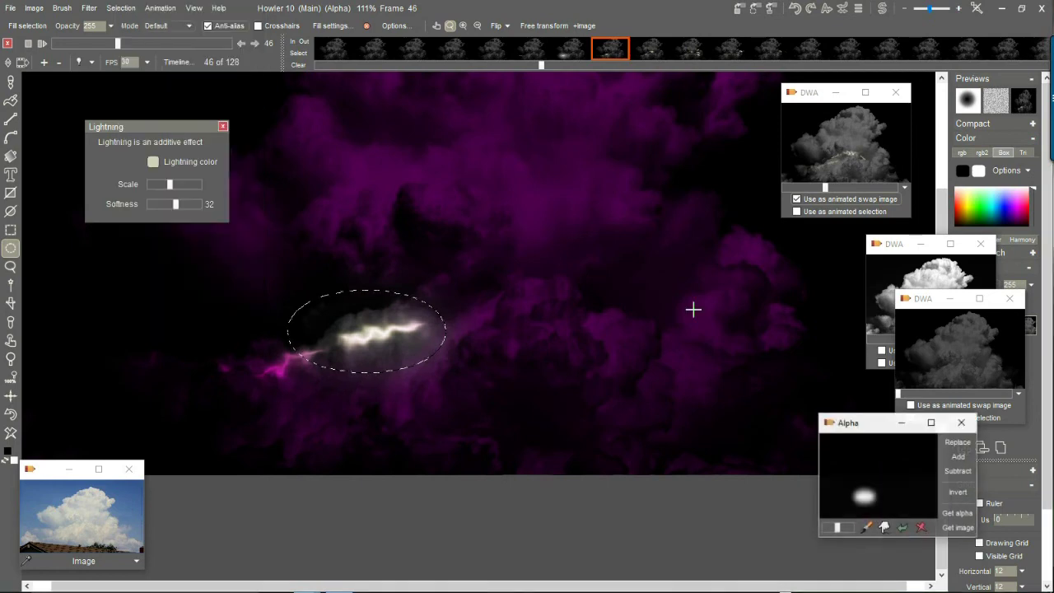
pyautogui.moveTo(868, 429); pyautogui.dragTo(794, 524)
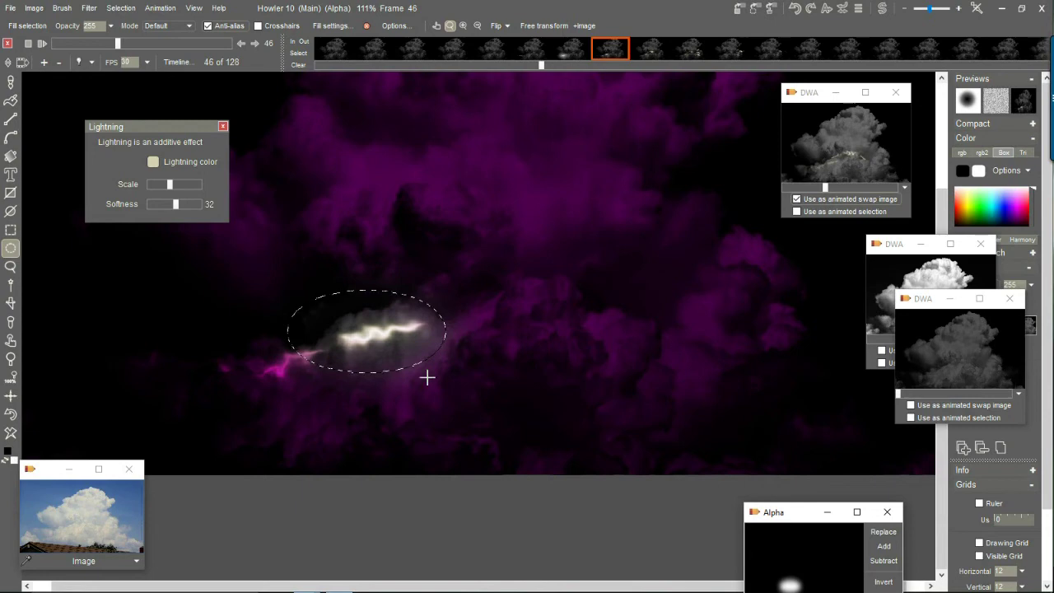
# Clear the selected area around the bolt on frame 46 to white.
pyautogui.click(12, 446)
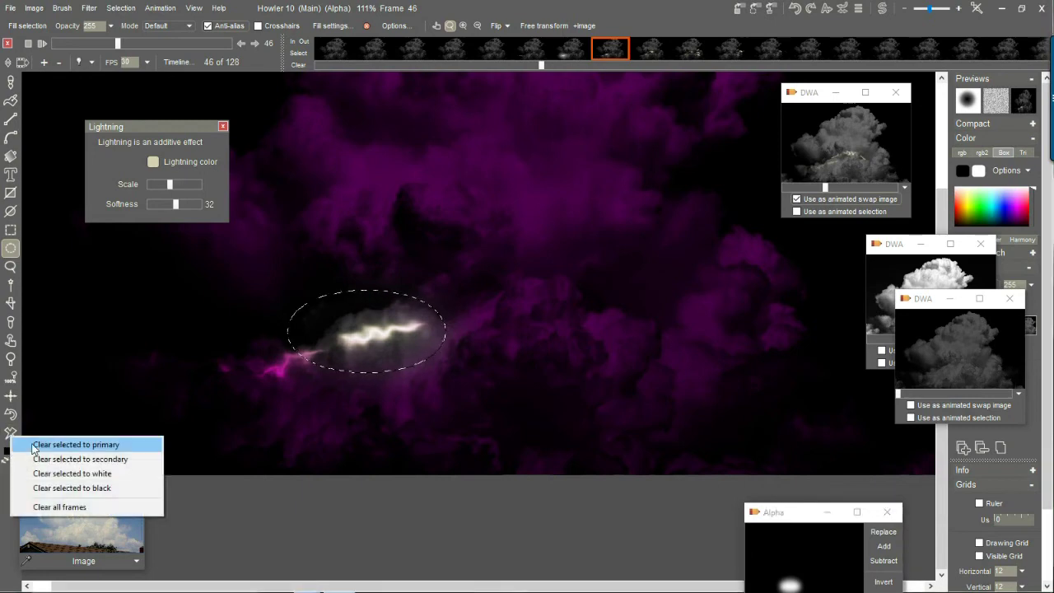
pyautogui.click(74, 476)
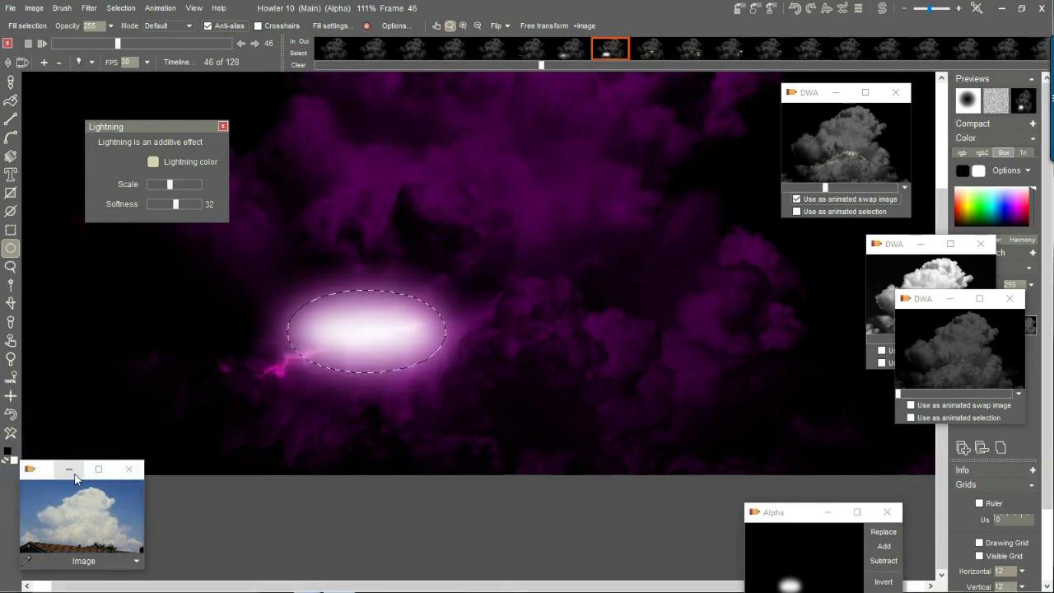
# Partially undo the white fill on frame 46 with Interactive undo, leaving a soft glow around the bolt.
pyautogui.click(845, 9)
pyautogui.moveTo(871, 47); pyautogui.dragTo(808, 52)
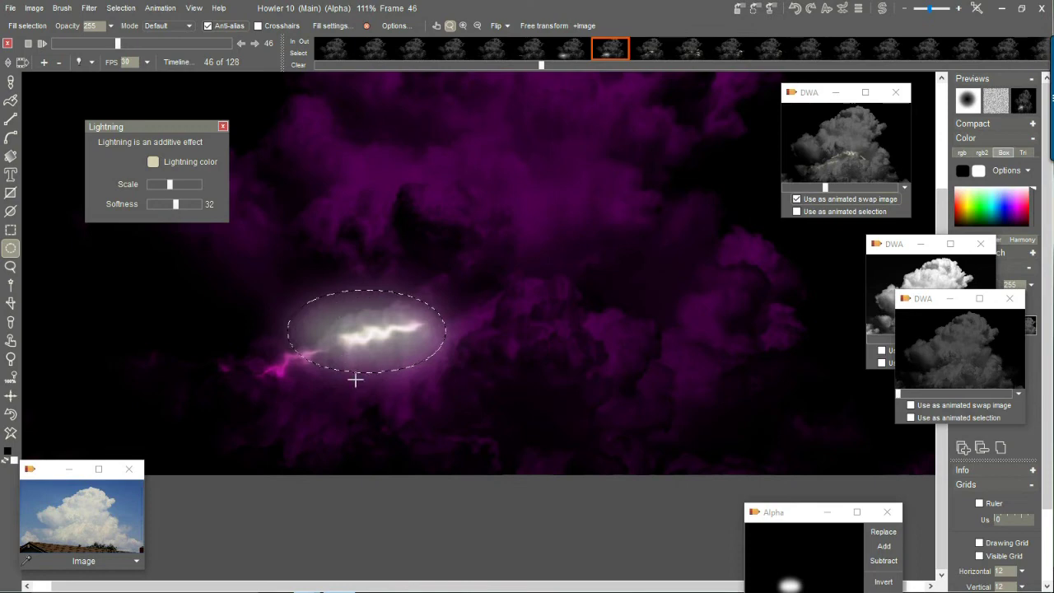
# Advance to frame 47 and move the elliptical selection over the central lightning bolt.
pyautogui.moveTo(357, 342); pyautogui.dragTo(491, 328)
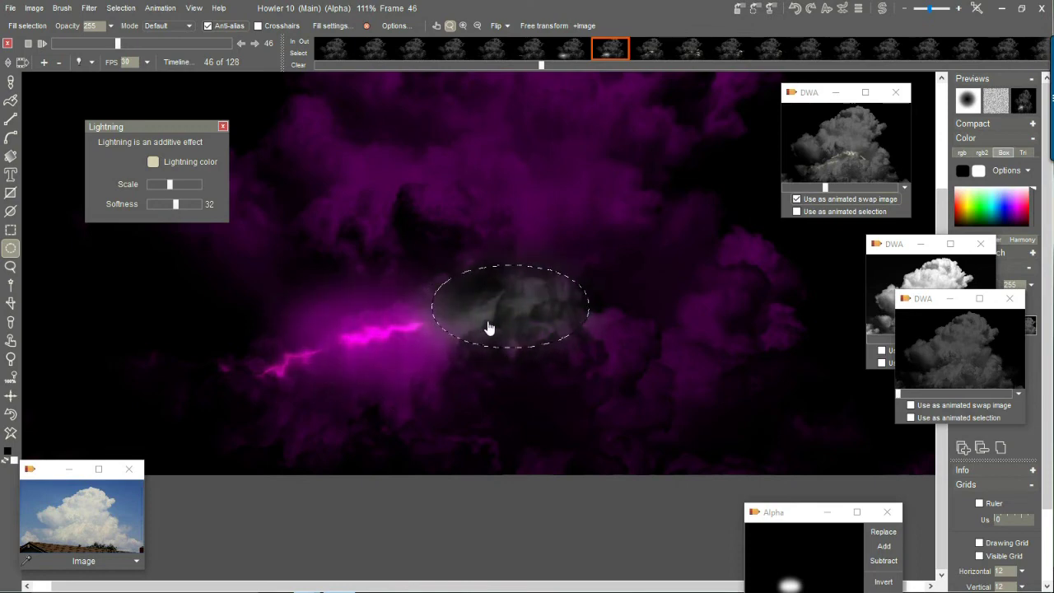
pyautogui.click(648, 49)
pyautogui.moveTo(520, 310); pyautogui.dragTo(522, 295)
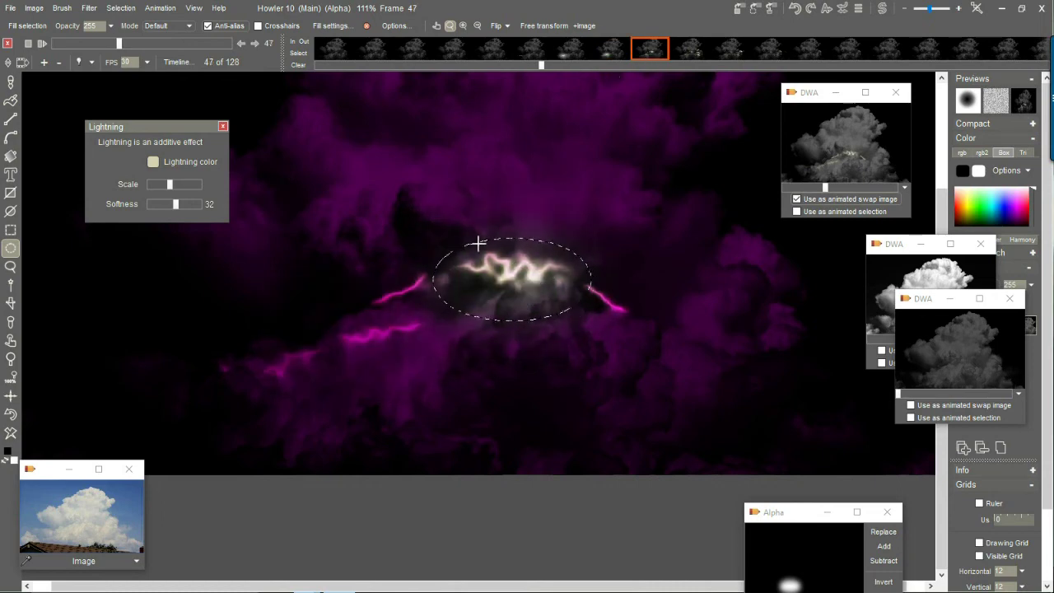
pyautogui.moveTo(535, 295)
pyautogui.mouseDown()
pyautogui.moveTo(480, 283)
pyautogui.moveTo(500, 289)
pyautogui.moveTo(482, 294)
pyautogui.moveTo(539, 276)
pyautogui.moveTo(524, 284)
pyautogui.mouseUp()
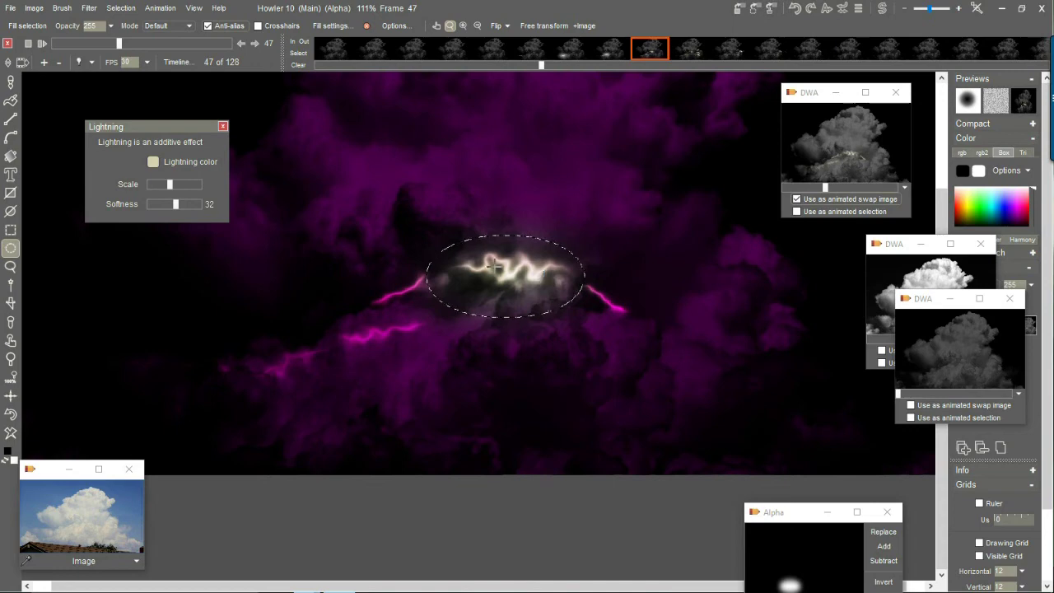
# Clear the selection on frame 47 to white and fade the fill to about three quarters with Interactive undo.
pyautogui.click(12, 436)
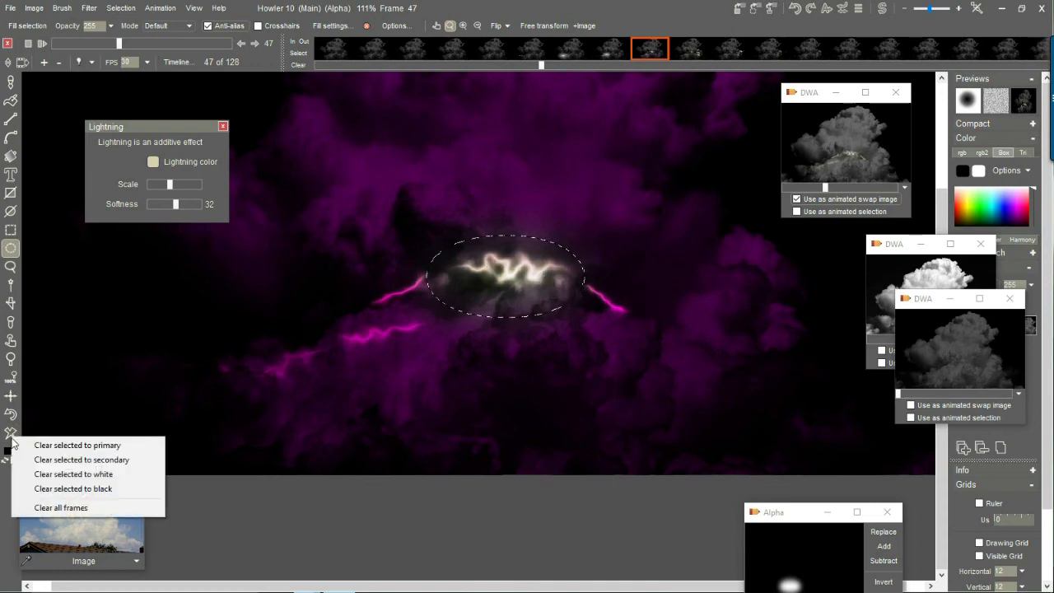
pyautogui.click(72, 475)
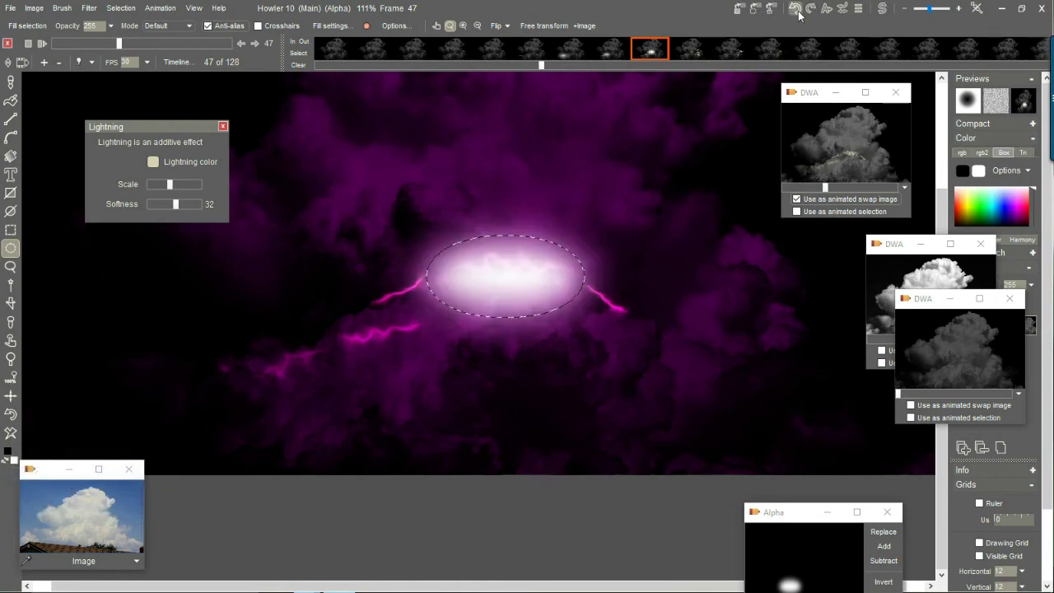
pyautogui.click(842, 10)
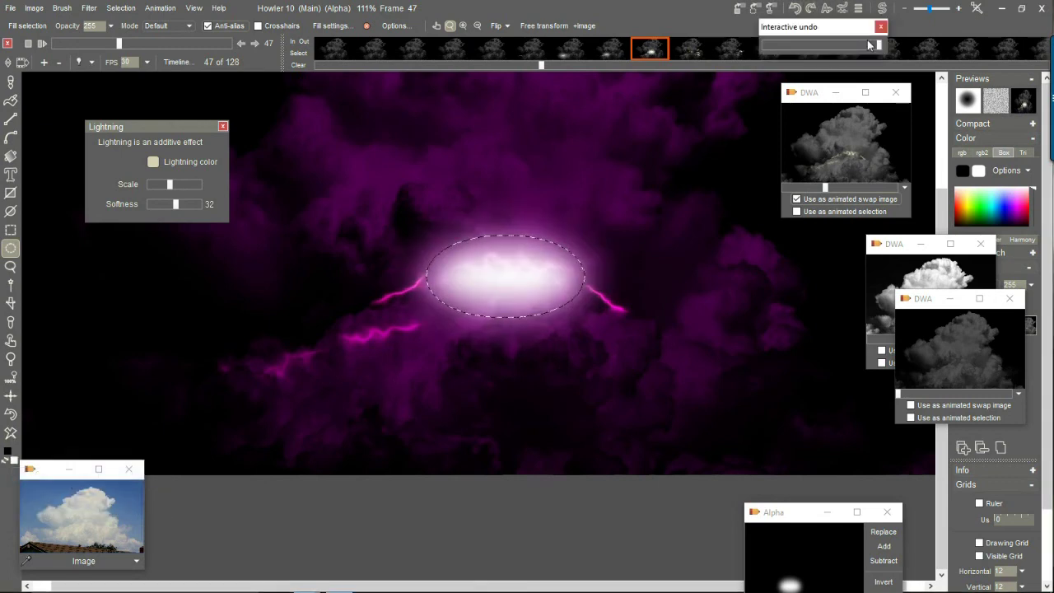
pyautogui.moveTo(843, 44); pyautogui.dragTo(850, 45)
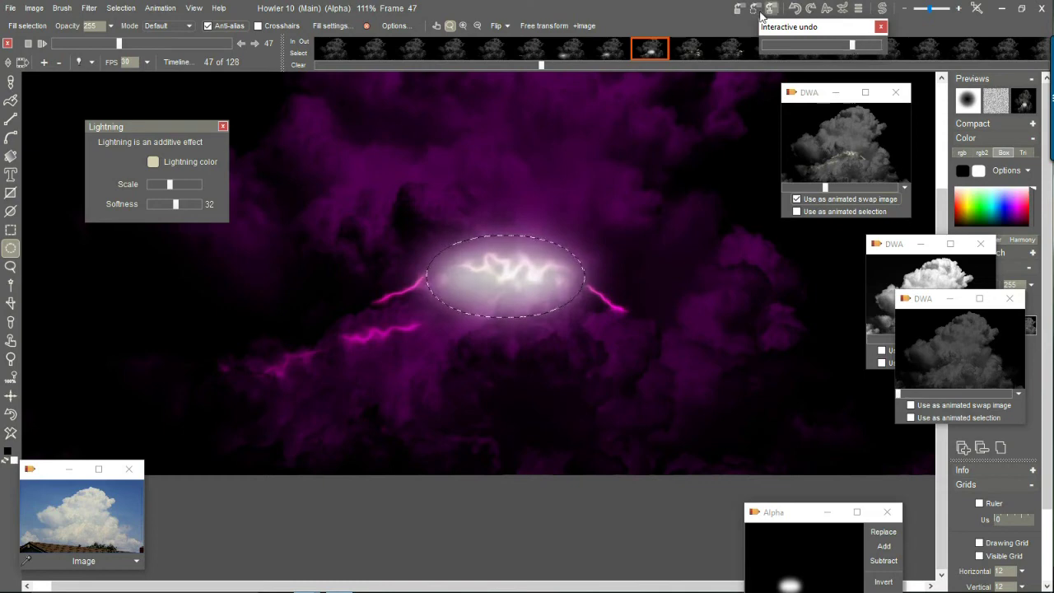
pyautogui.click(663, 8)
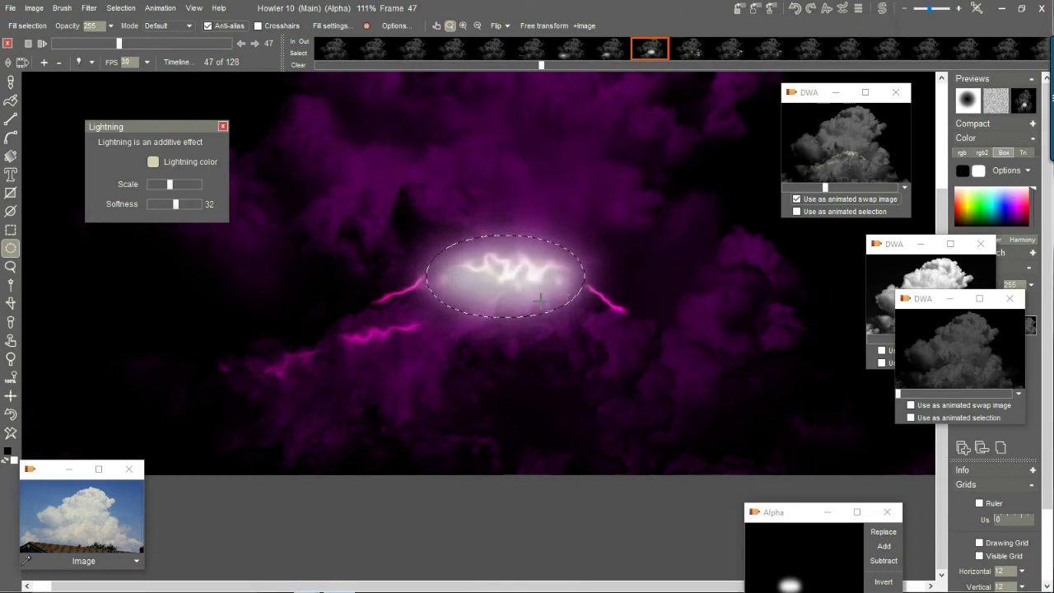
# Compare the glows on frames 46 and 47, then move the selection over the middle right-hand bolt on frame 48.
pyautogui.click(604, 50)
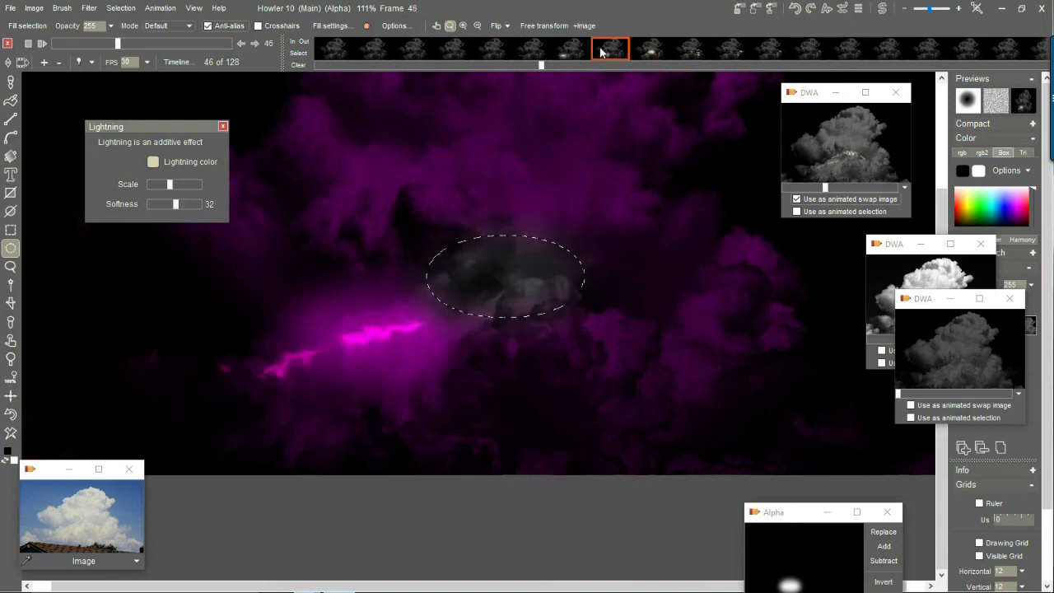
pyautogui.click(647, 52)
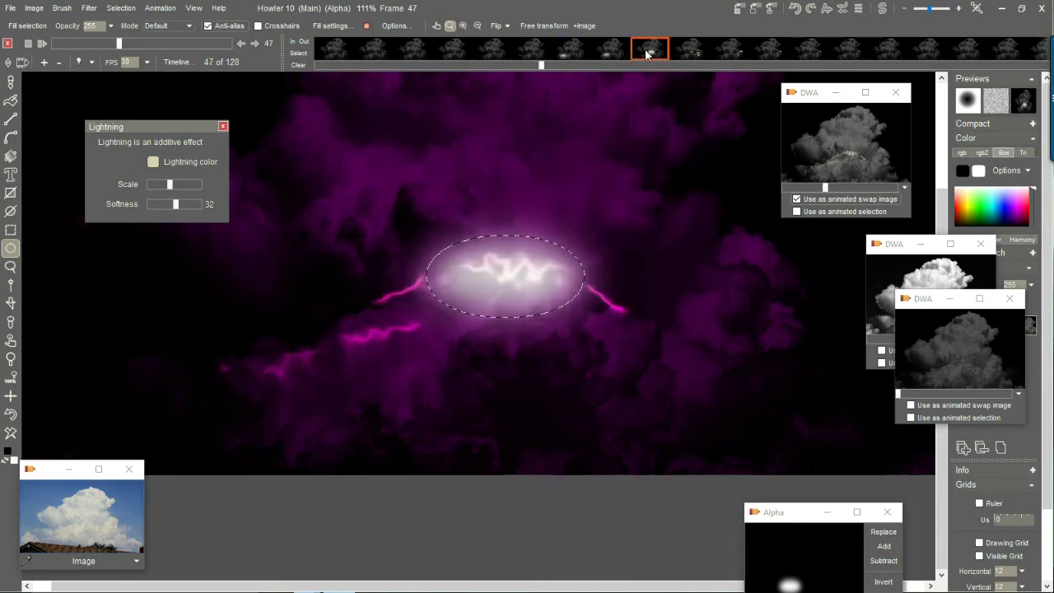
pyautogui.click(699, 47)
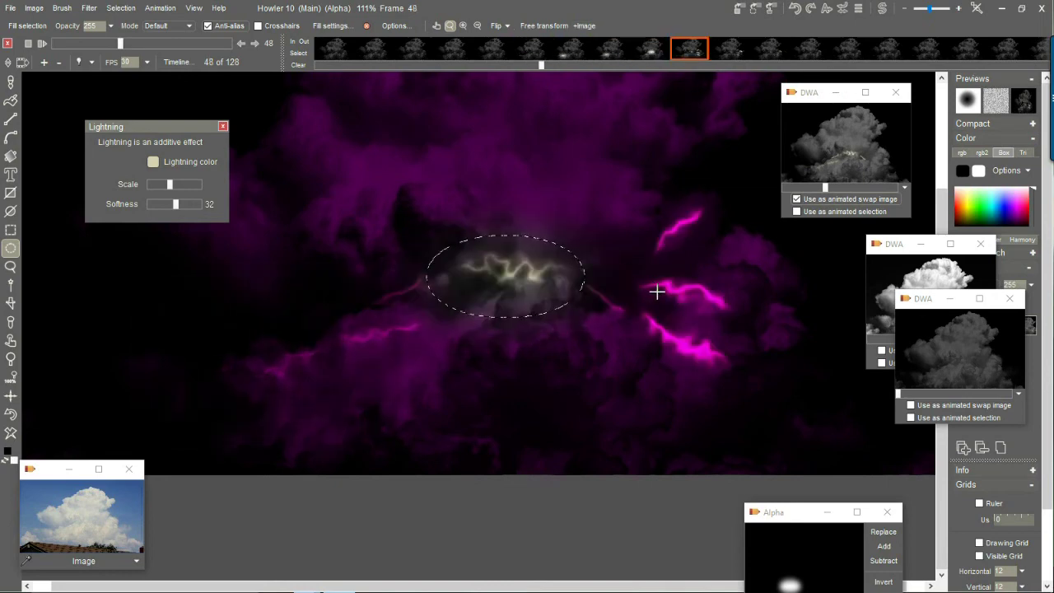
pyautogui.moveTo(630, 294); pyautogui.dragTo(767, 285)
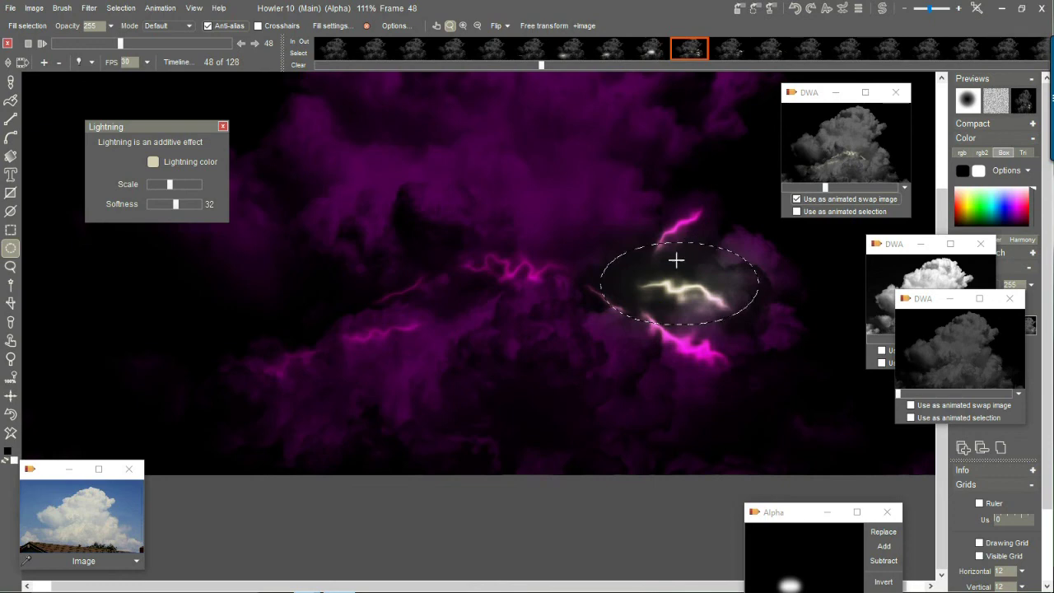
pyautogui.moveTo(691, 291); pyautogui.dragTo(692, 313)
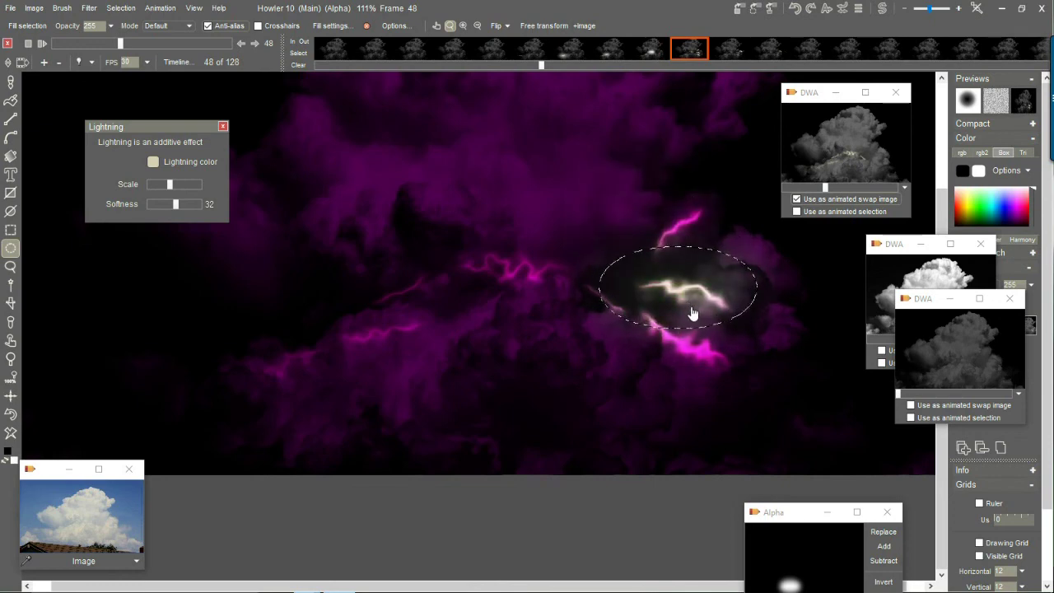
# Scale up the selection on frame 48 with Transform selection and move it back over the right-hand bolts.
pyautogui.moveTo(579, 275); pyautogui.dragTo(420, 317)
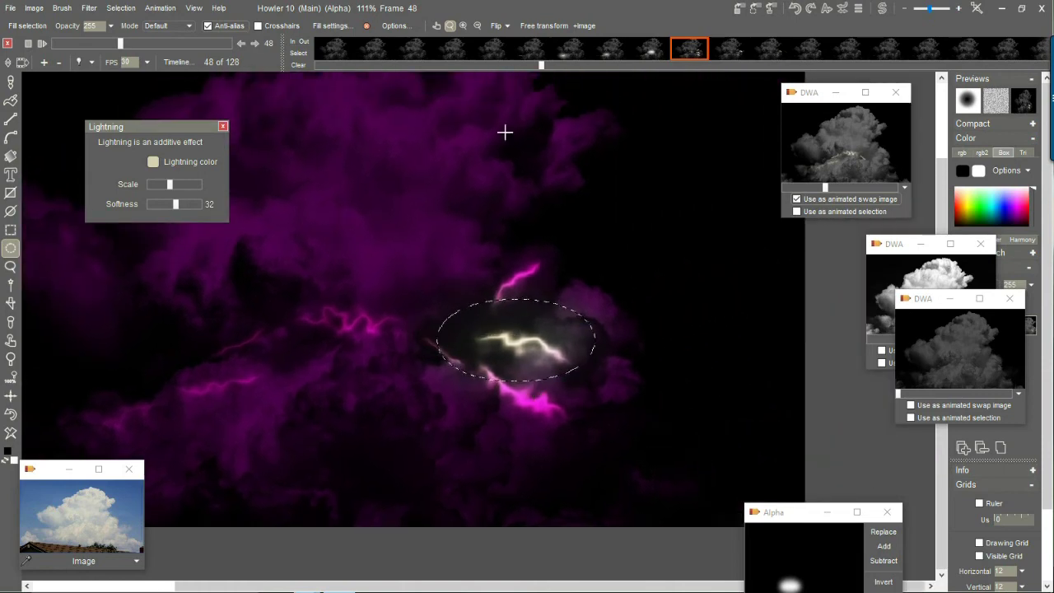
pyautogui.click(120, 8)
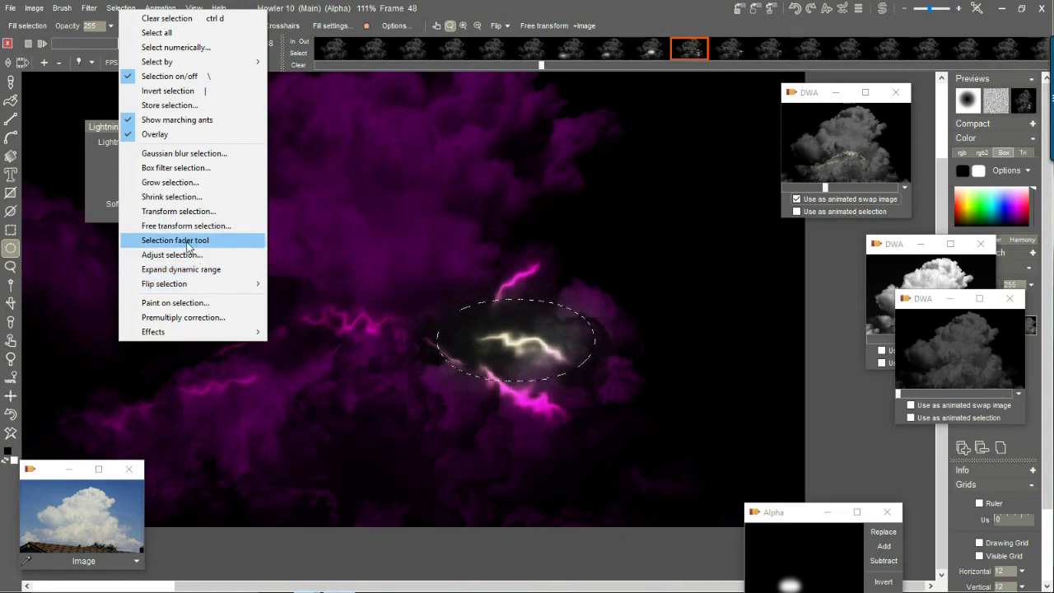
pyautogui.click(178, 212)
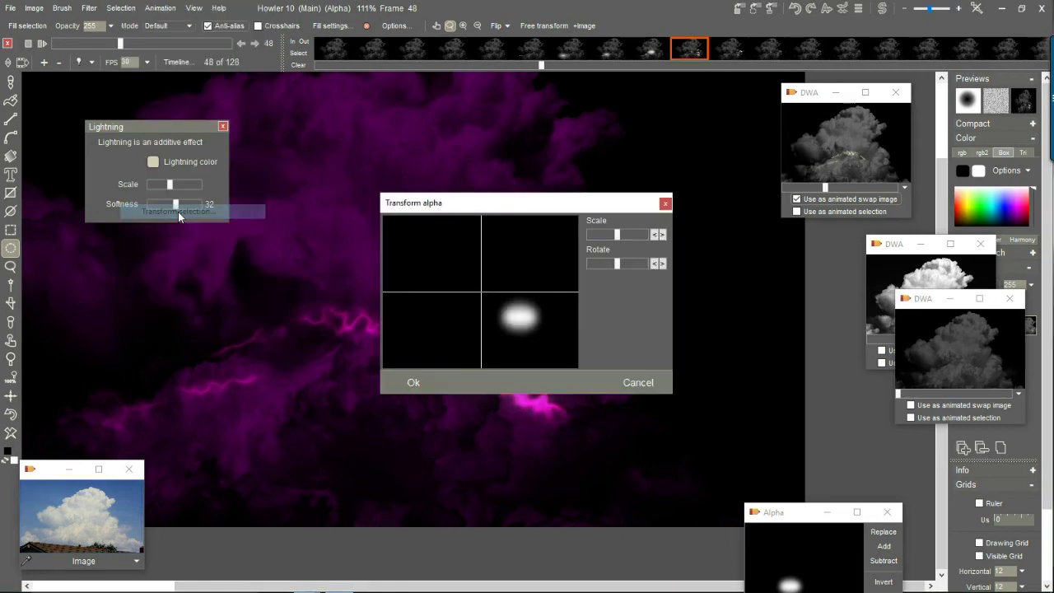
pyautogui.moveTo(617, 237); pyautogui.dragTo(627, 235)
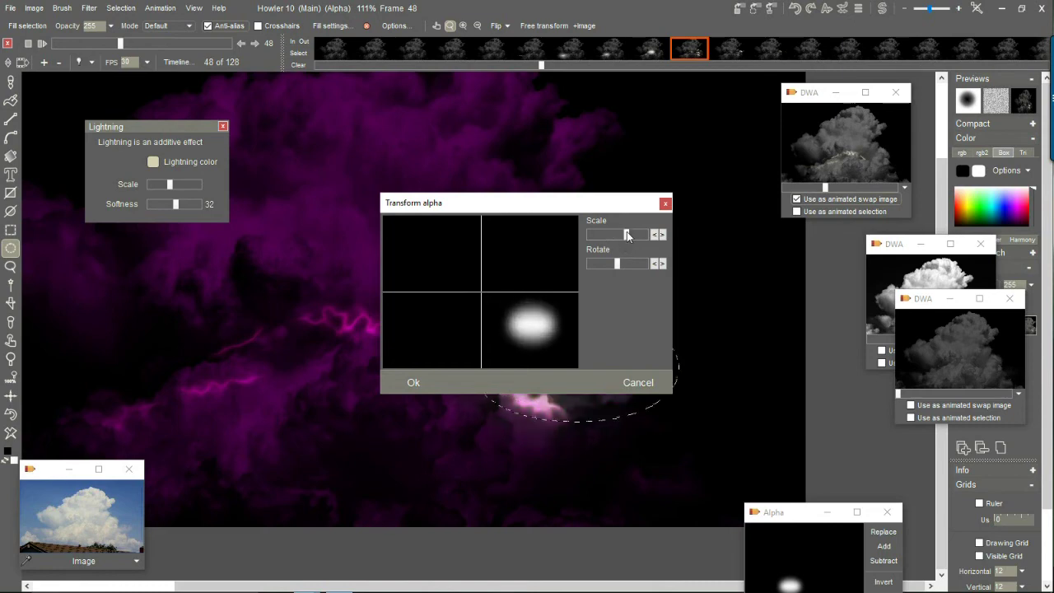
pyautogui.moveTo(633, 237); pyautogui.dragTo(347, 202)
pyautogui.click(162, 364)
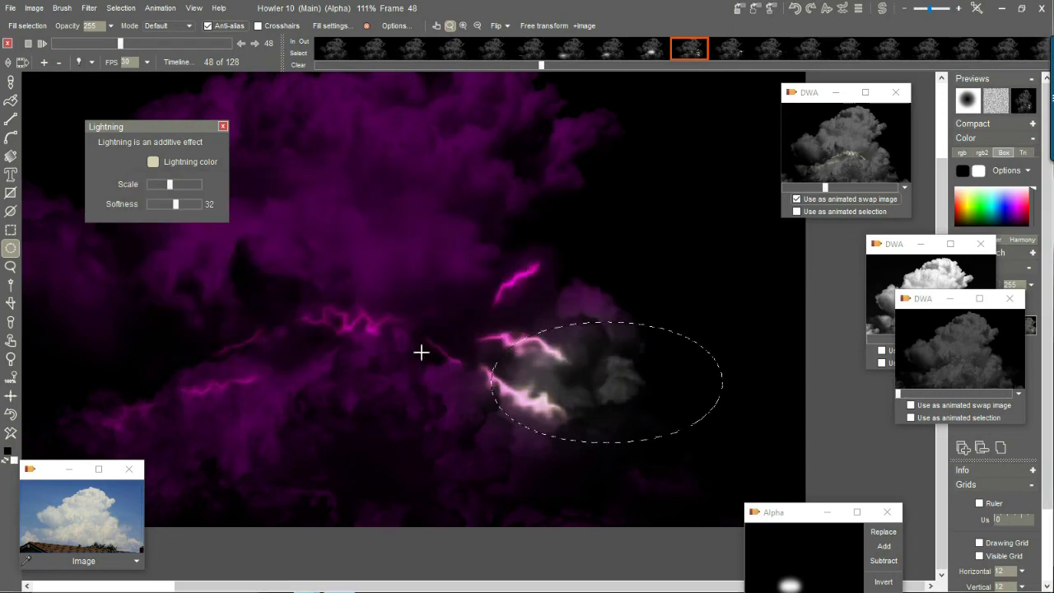
pyautogui.moveTo(607, 370); pyautogui.dragTo(519, 314)
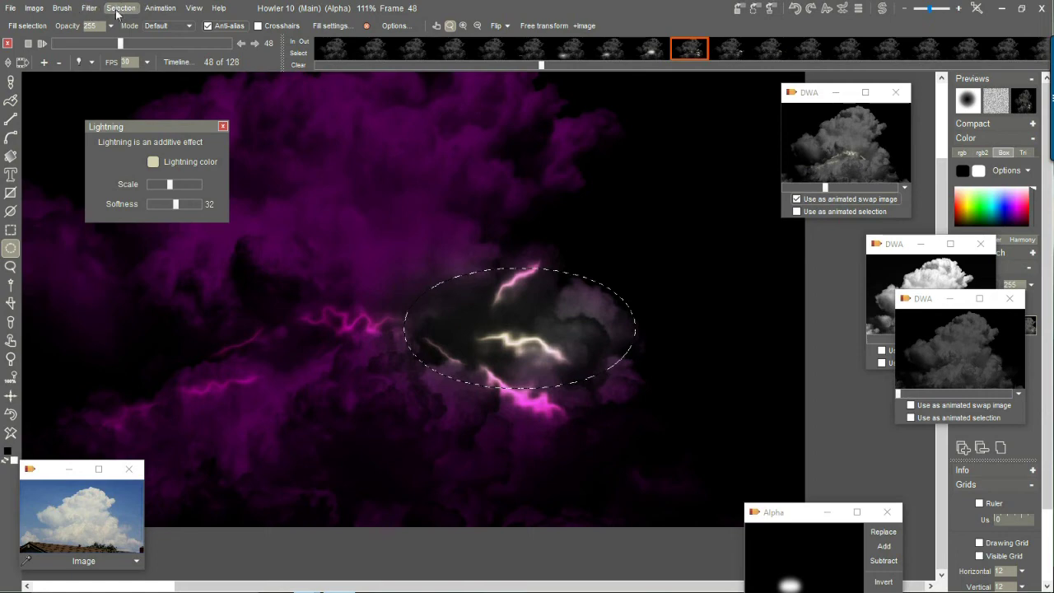
# Rotate the selection upright and enlarge it with Transform selection, then position it around all three right-hand bolts on frame 48.
pyautogui.click(117, 10)
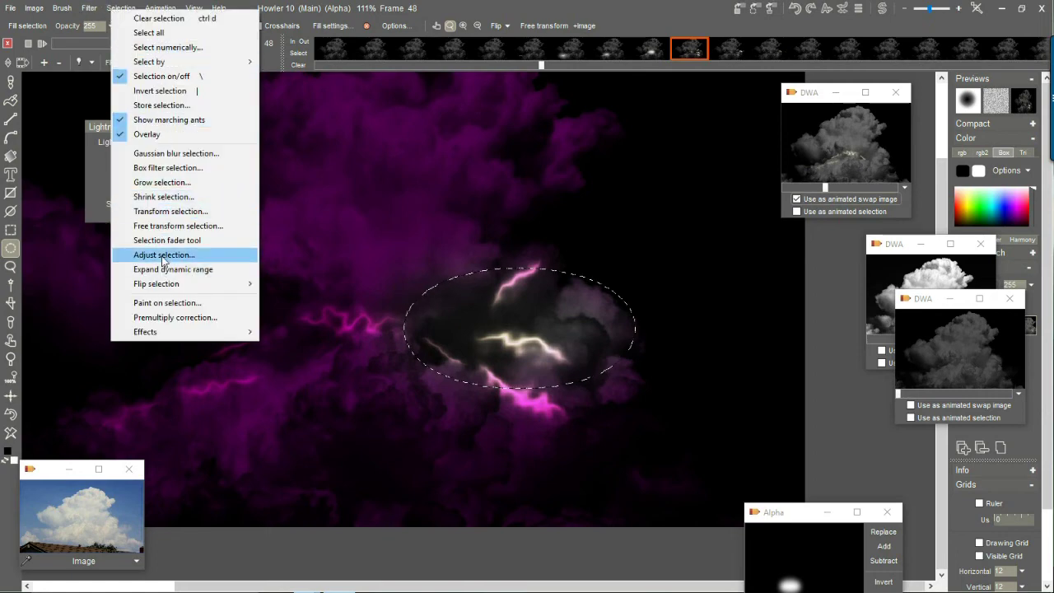
pyautogui.click(170, 211)
pyautogui.moveTo(617, 265); pyautogui.dragTo(625, 264)
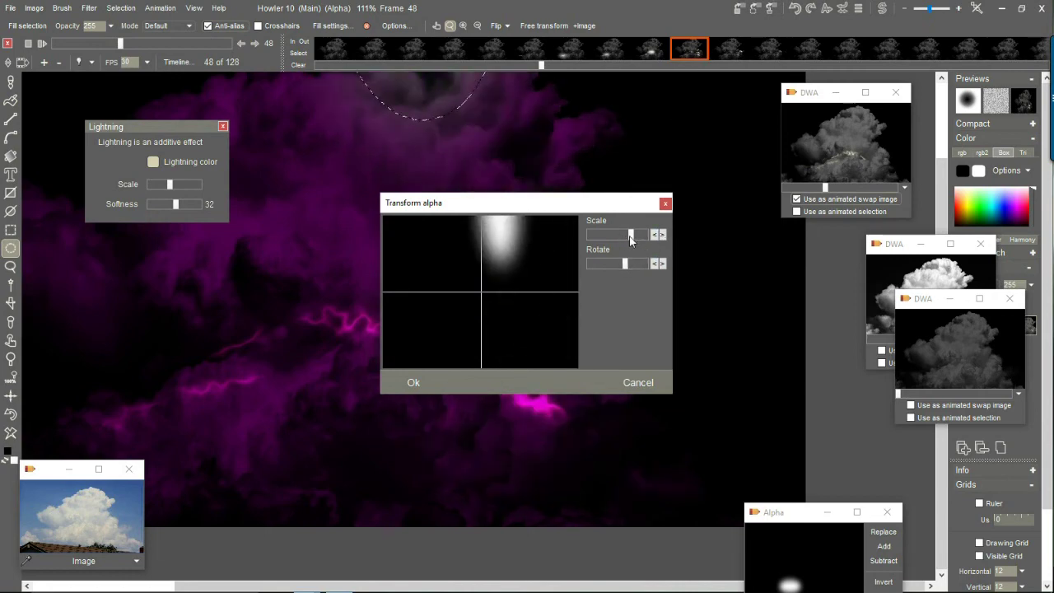
pyautogui.moveTo(484, 306); pyautogui.dragTo(499, 383)
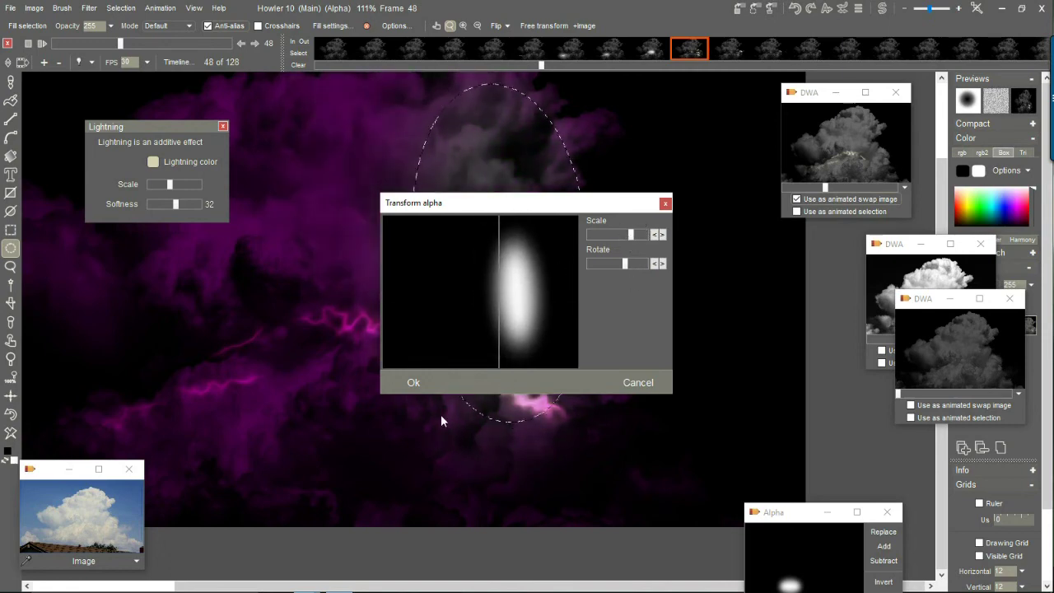
pyautogui.click(412, 385)
pyautogui.moveTo(528, 204); pyautogui.dragTo(543, 274)
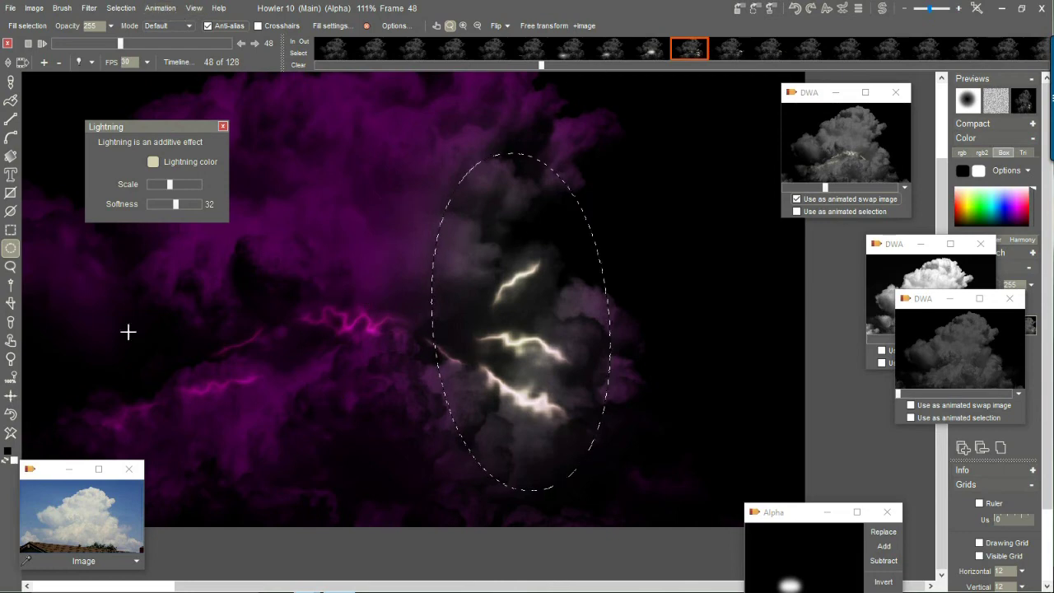
# Clear the upright selection on frame 48 to white and fade the fill to about half with Interactive undo.
pyautogui.click(10, 435)
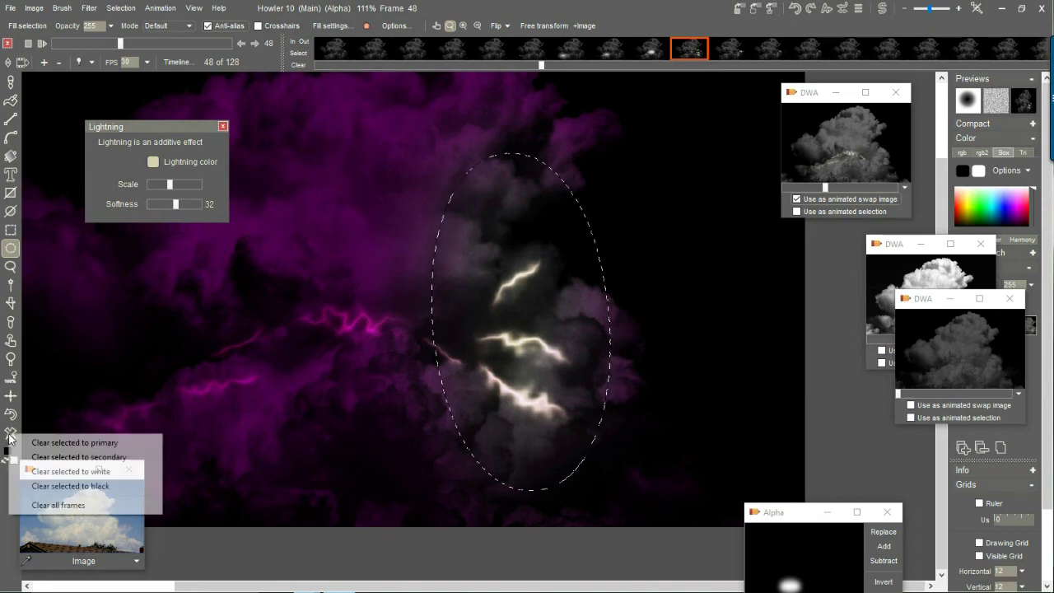
pyautogui.click(112, 471)
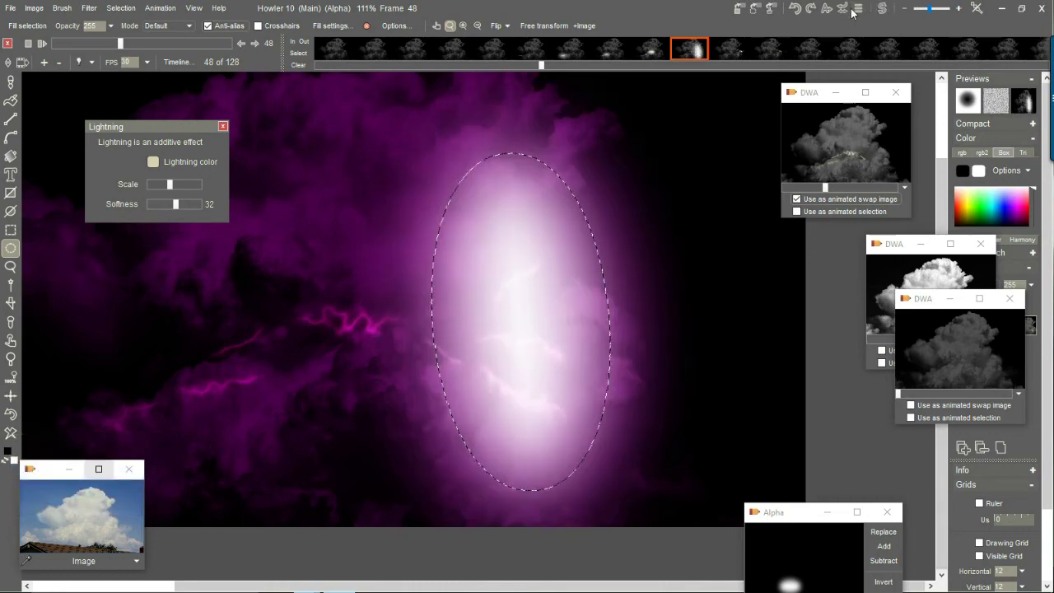
pyautogui.click(881, 7)
pyautogui.click(863, 45)
pyautogui.moveTo(860, 49); pyautogui.dragTo(818, 56)
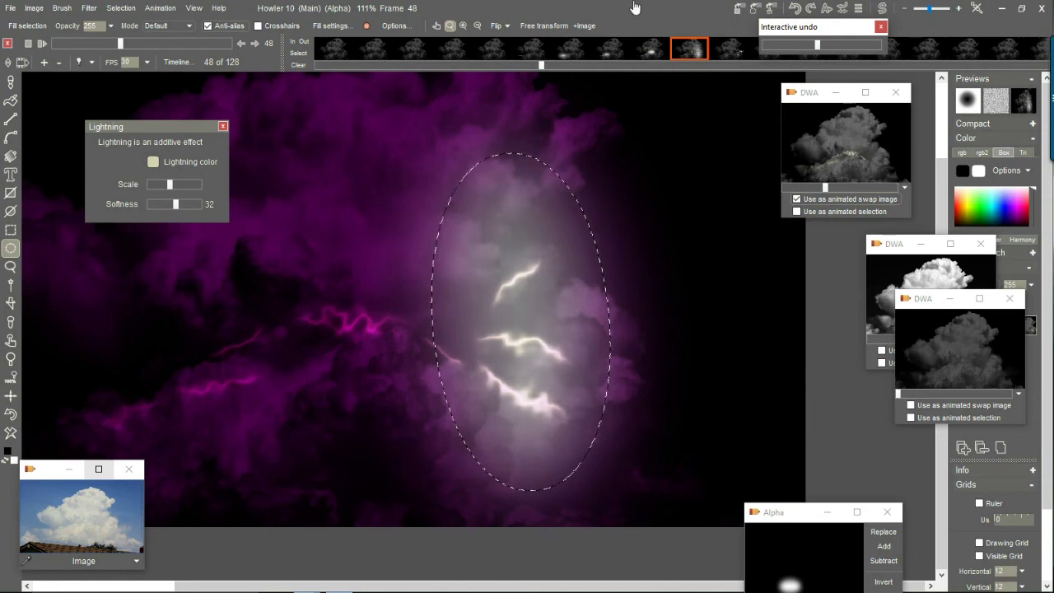
# Advance to frame 49, store the upright selection as a second alpha and move its window away from the cloud.
pyautogui.click(742, 51)
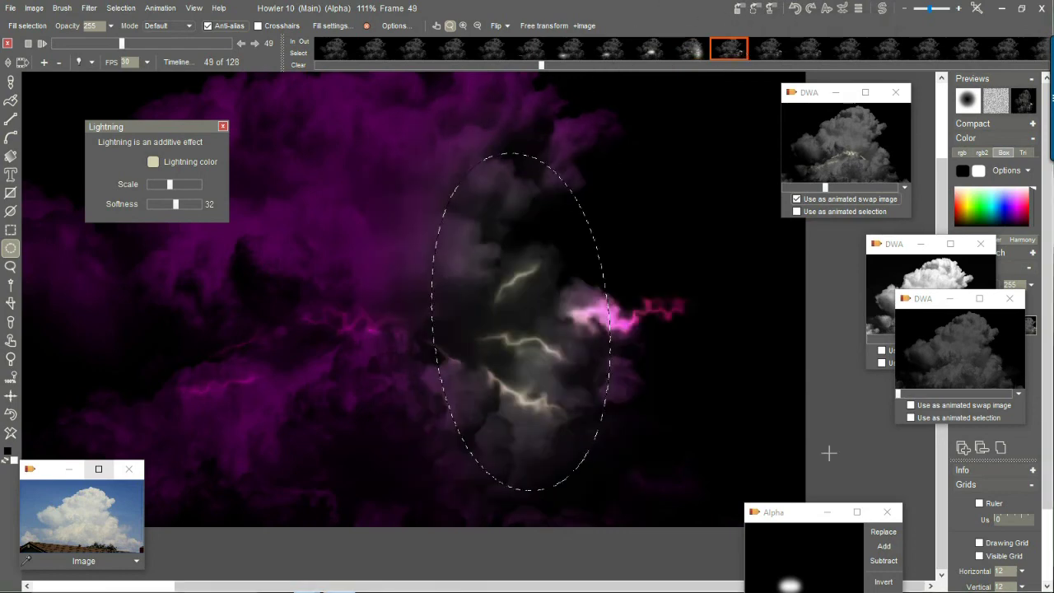
pyautogui.moveTo(779, 516); pyautogui.dragTo(812, 393)
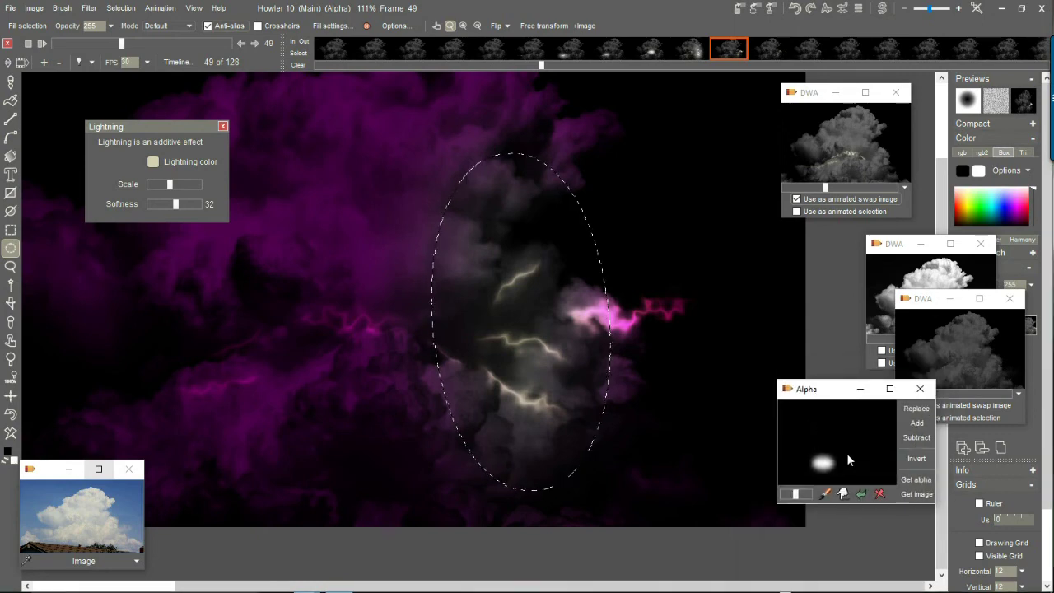
pyautogui.click(121, 9)
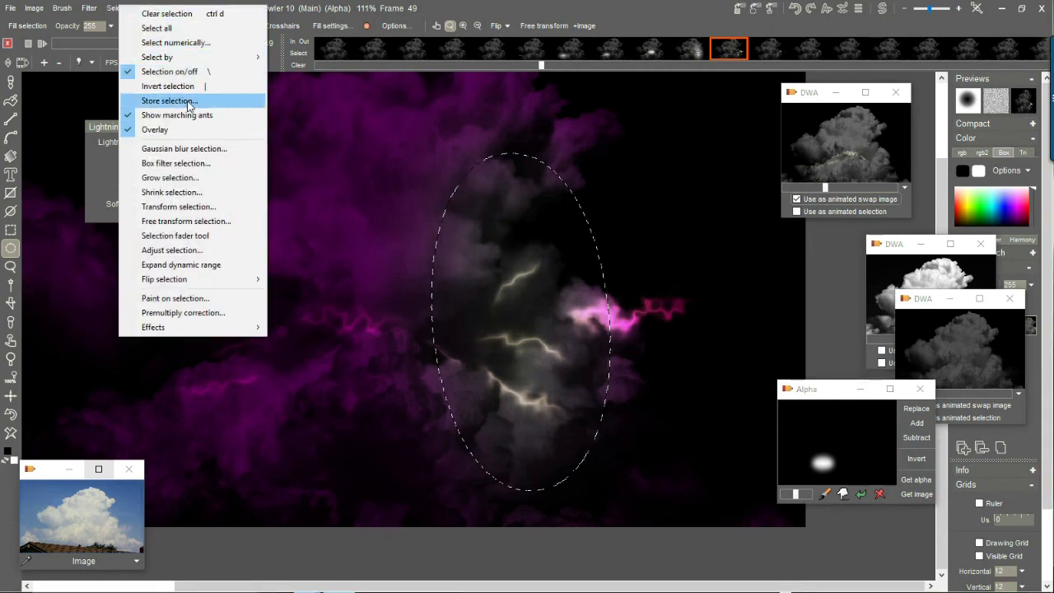
pyautogui.click(169, 100)
pyautogui.moveTo(853, 433); pyautogui.dragTo(864, 532)
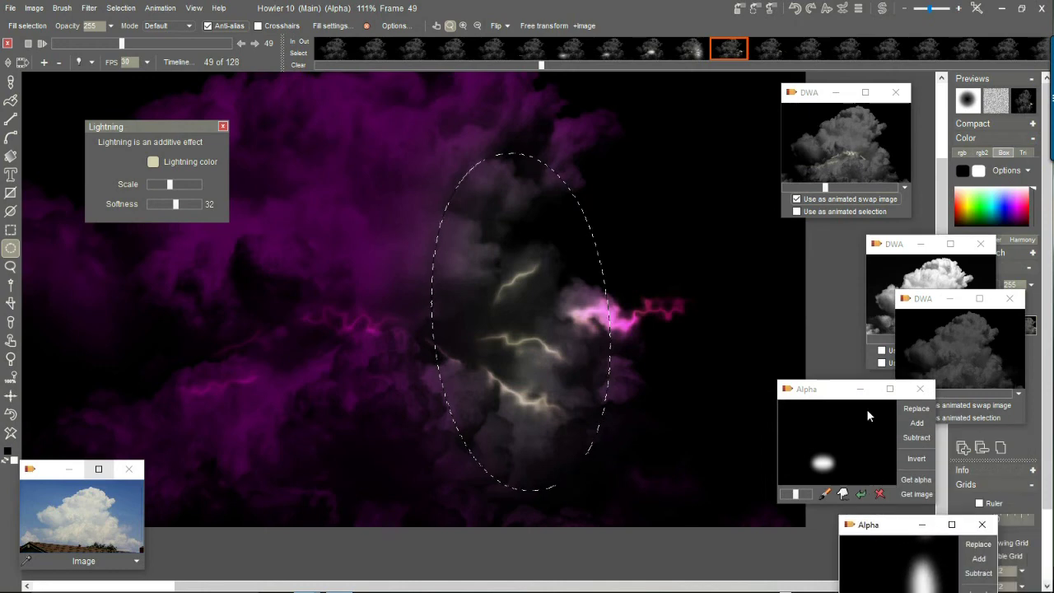
# Replace the selection with the first stored alpha, the small ellipse, and move it over frame 49's bright bolt at the cloud's right edge.
pyautogui.moveTo(816, 387); pyautogui.dragTo(811, 375)
pyautogui.moveTo(719, 335); pyautogui.dragTo(830, 352)
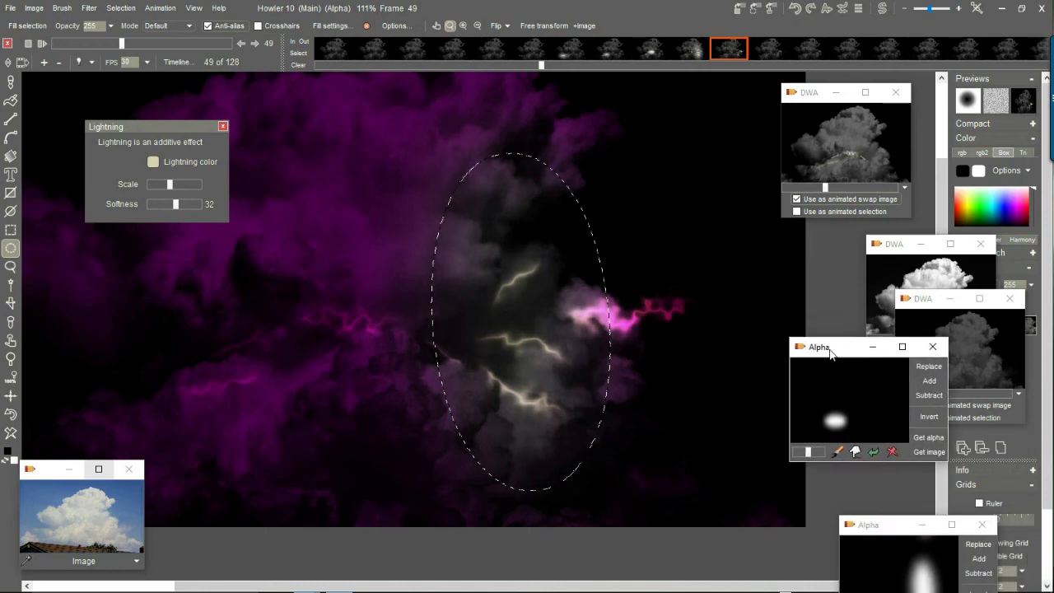
pyautogui.click(930, 367)
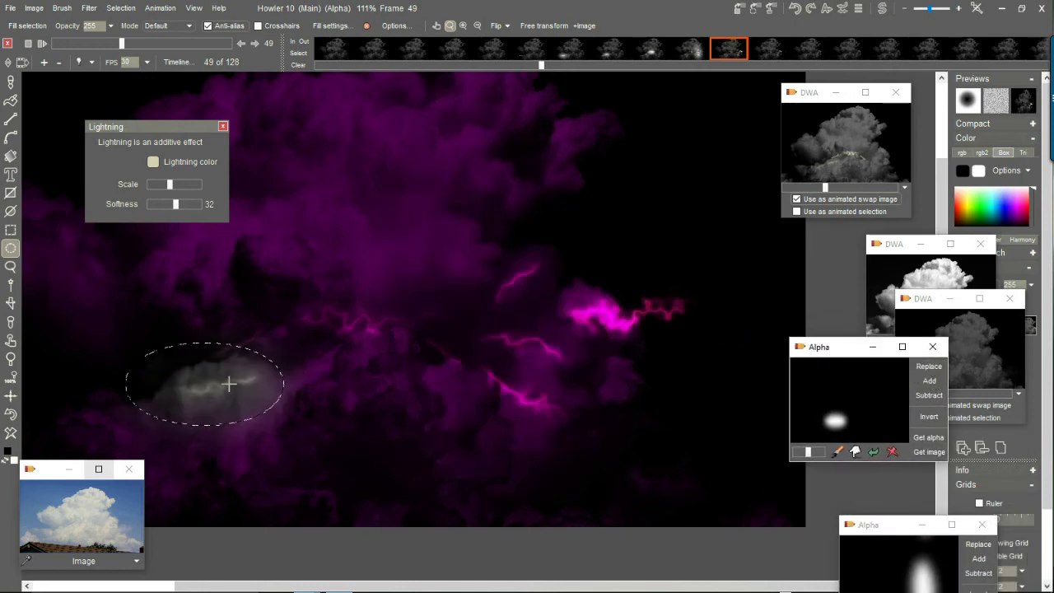
pyautogui.moveTo(204, 381); pyautogui.dragTo(598, 314)
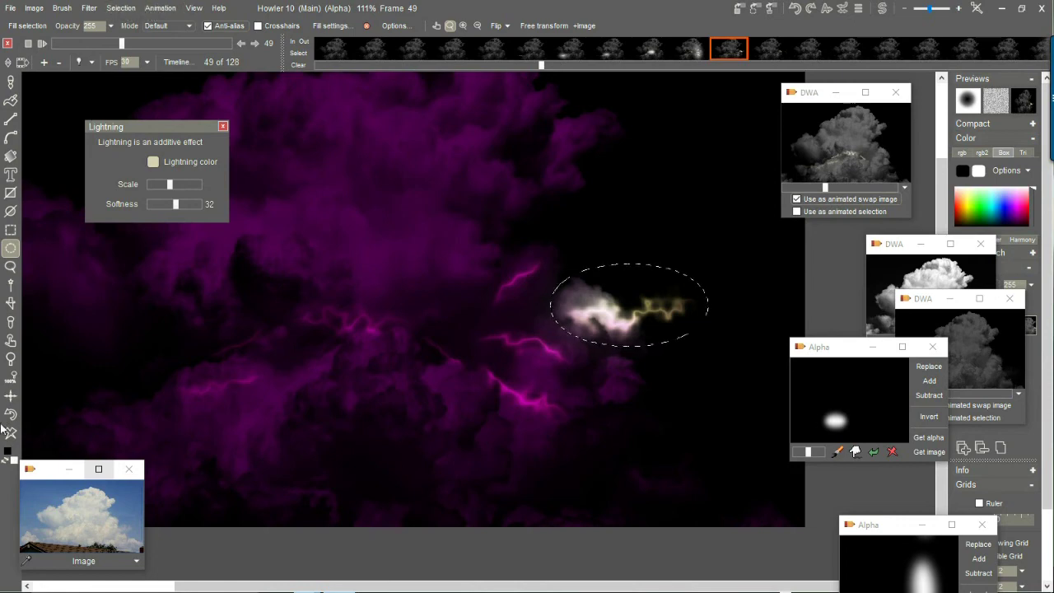
# Choose the Airbrush 200 brush, lower its opacity to 13 and paint a faint white glow inside the small ellipse on frame 49.
pyautogui.click(10, 453)
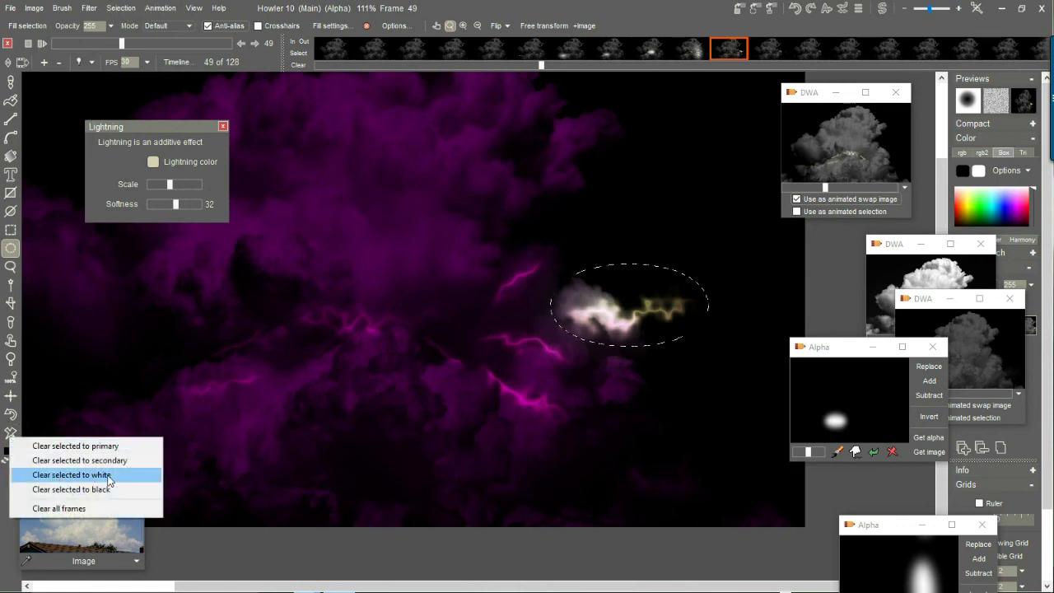
pyautogui.click(485, 6)
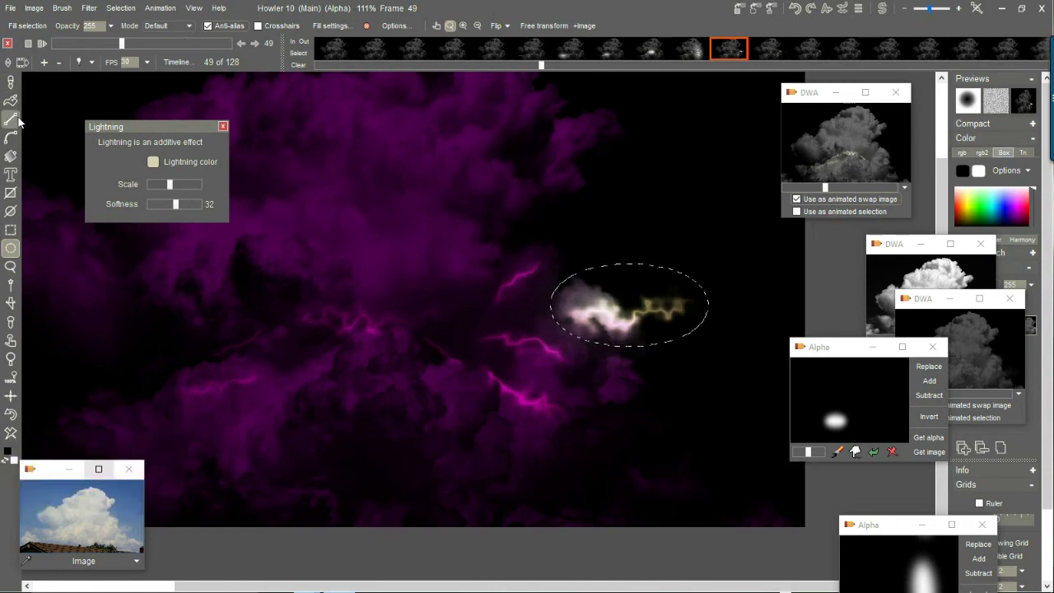
pyautogui.click(13, 87)
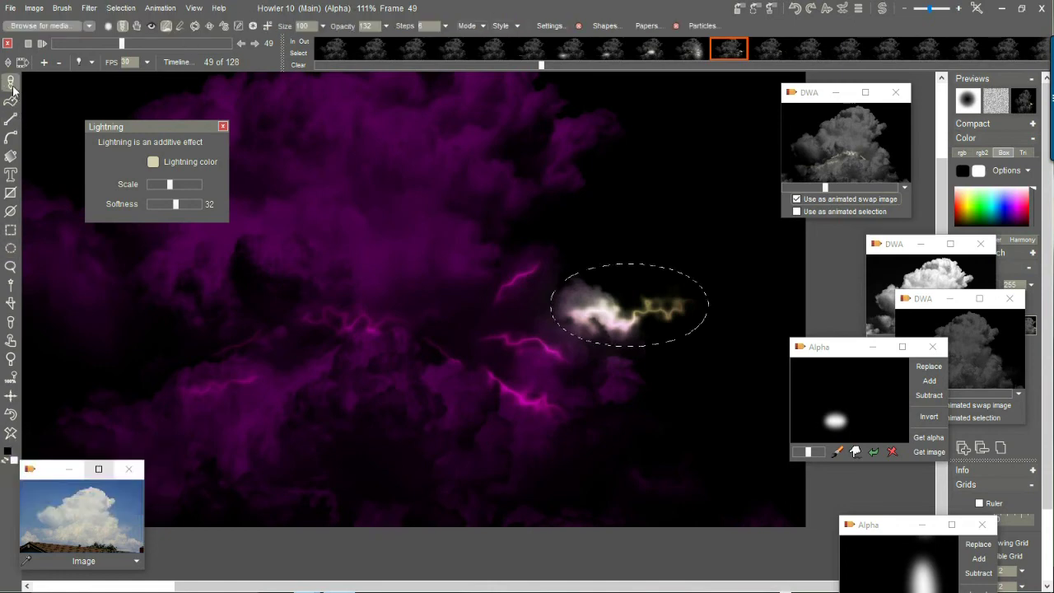
pyautogui.click(12, 80)
pyautogui.moveTo(80, 99)
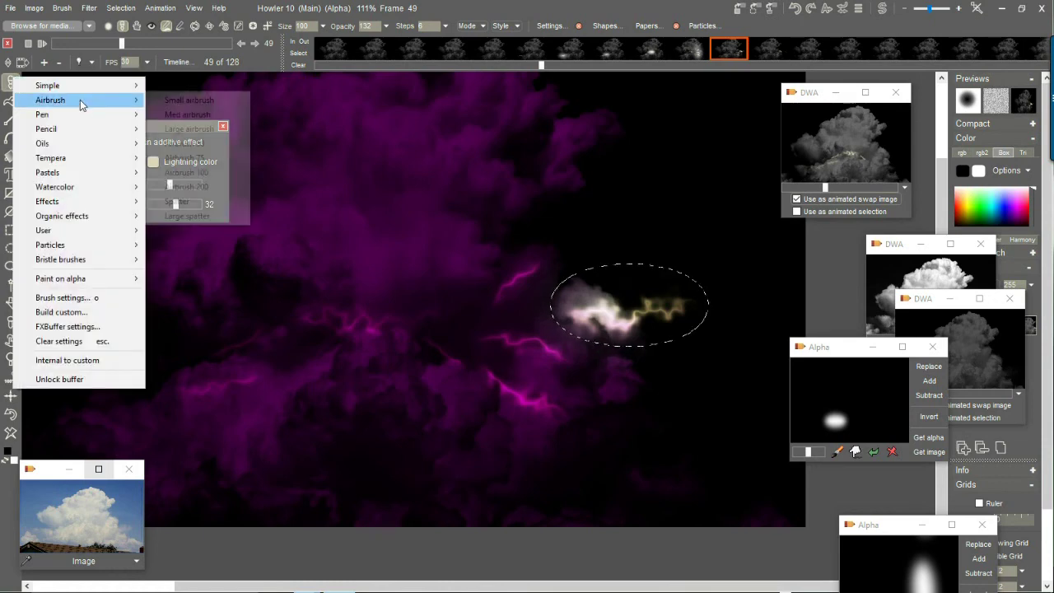
pyautogui.click(186, 186)
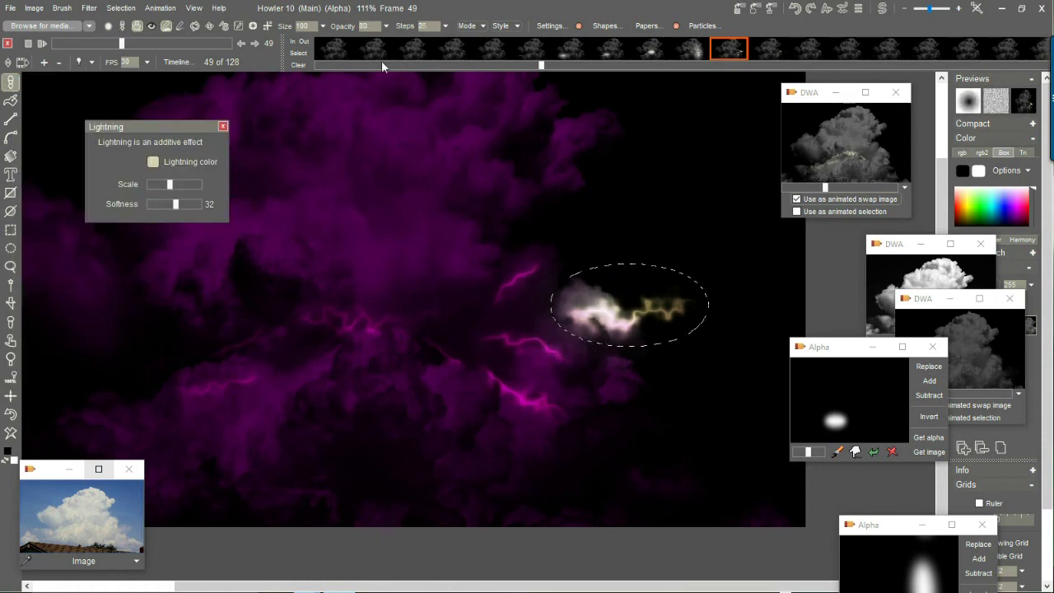
pyautogui.moveTo(335, 51)
pyautogui.moveTo(314, 52); pyautogui.dragTo(316, 54)
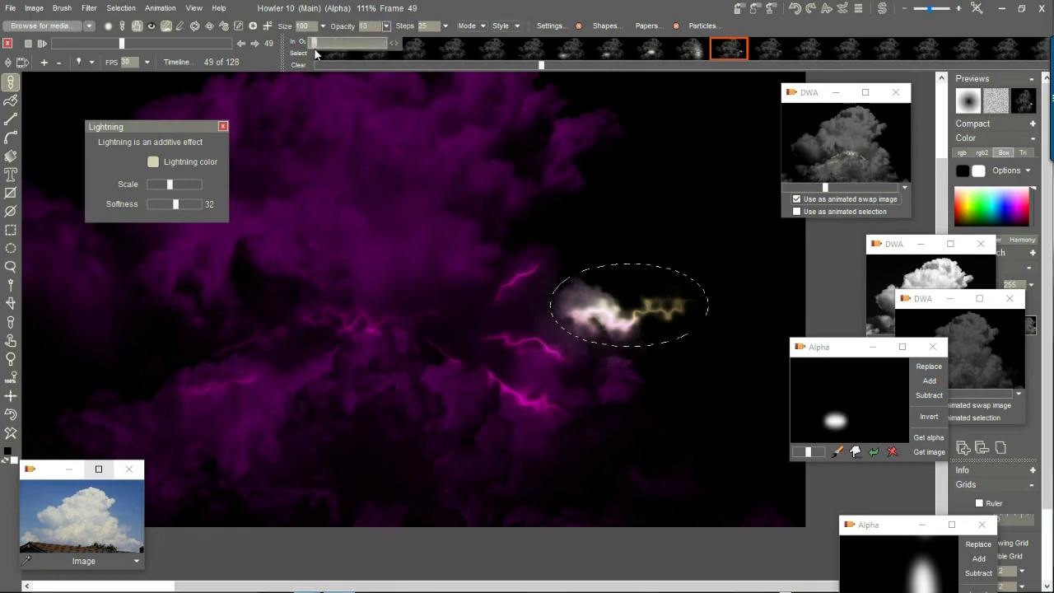
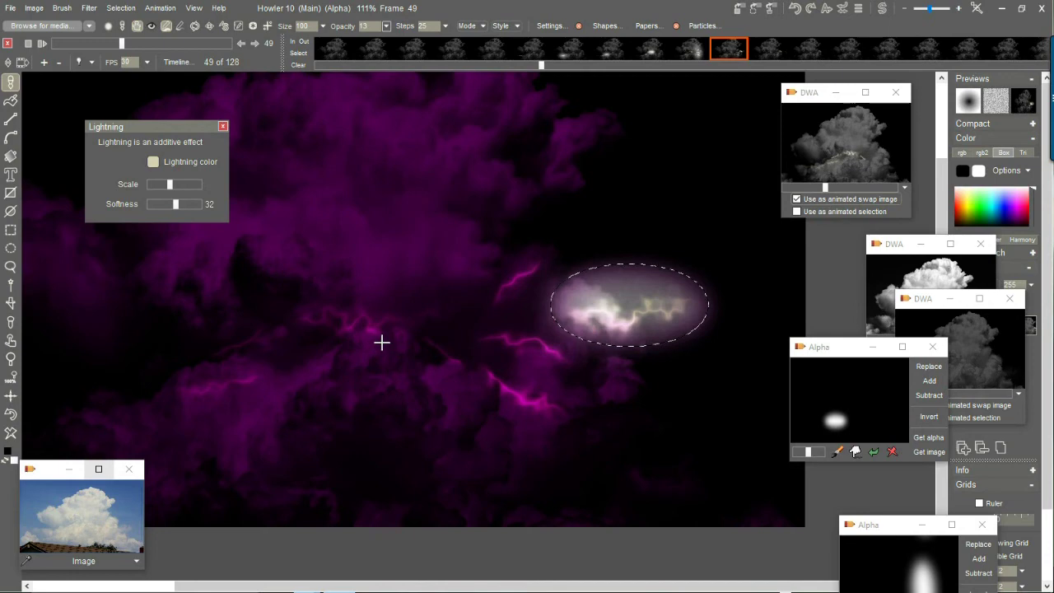
# Move the small ellipse selection on frame 49 over the central bolts, then up beside the short upper bolt.
pyautogui.moveTo(520, 341); pyautogui.dragTo(292, 346)
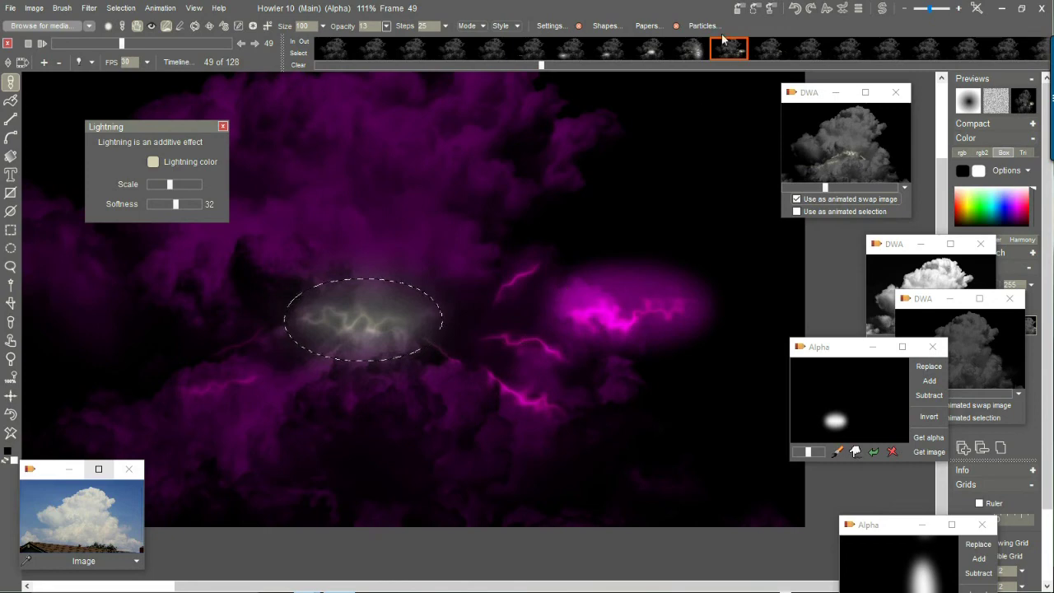
pyautogui.moveTo(398, 314); pyautogui.dragTo(497, 325)
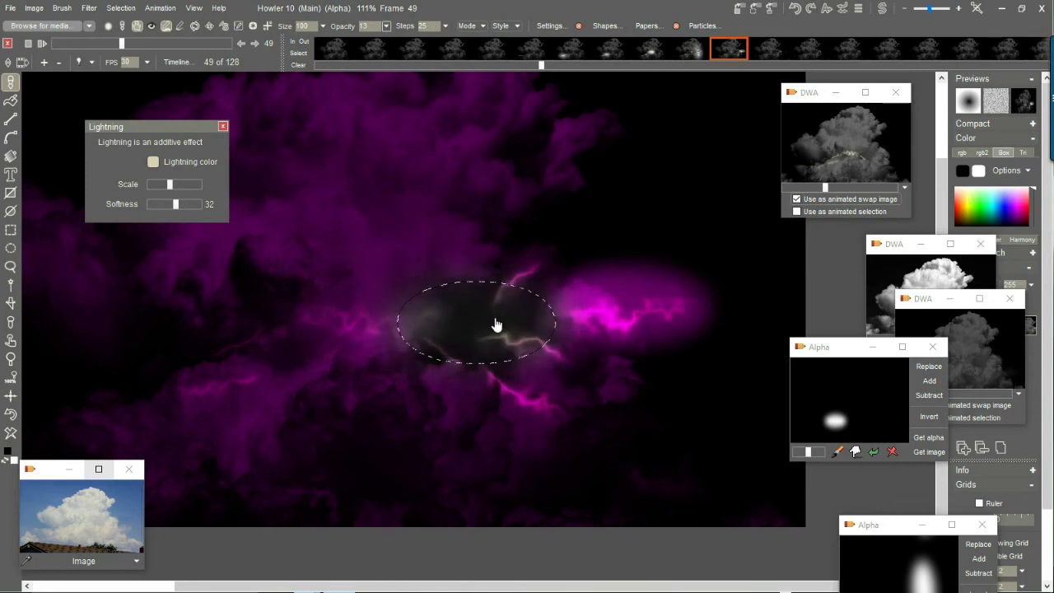
pyautogui.moveTo(697, 248); pyautogui.dragTo(692, 190)
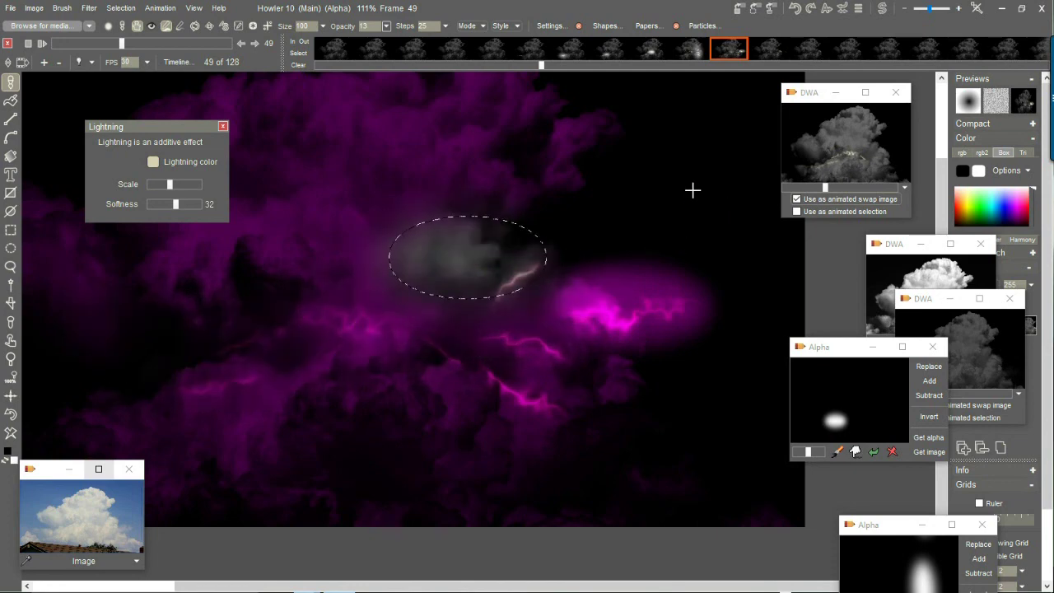
pyautogui.moveTo(678, 236); pyautogui.dragTo(471, 261)
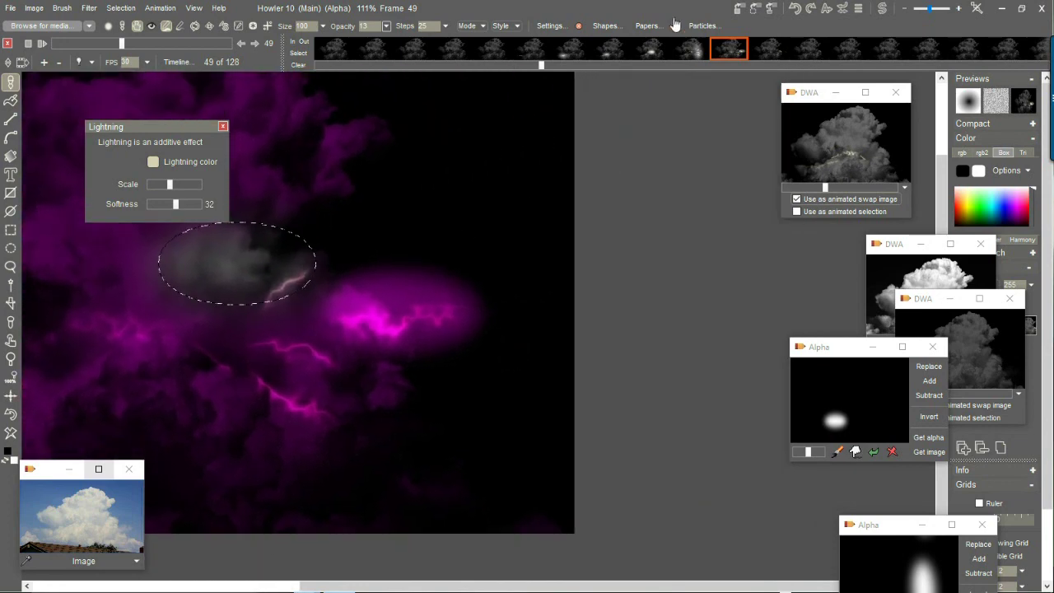
# Advance to frame 50, move the ellipse over the bolt beyond the cloud's right edge, paint a faint white glow there and clear the selection.
pyautogui.click(773, 52)
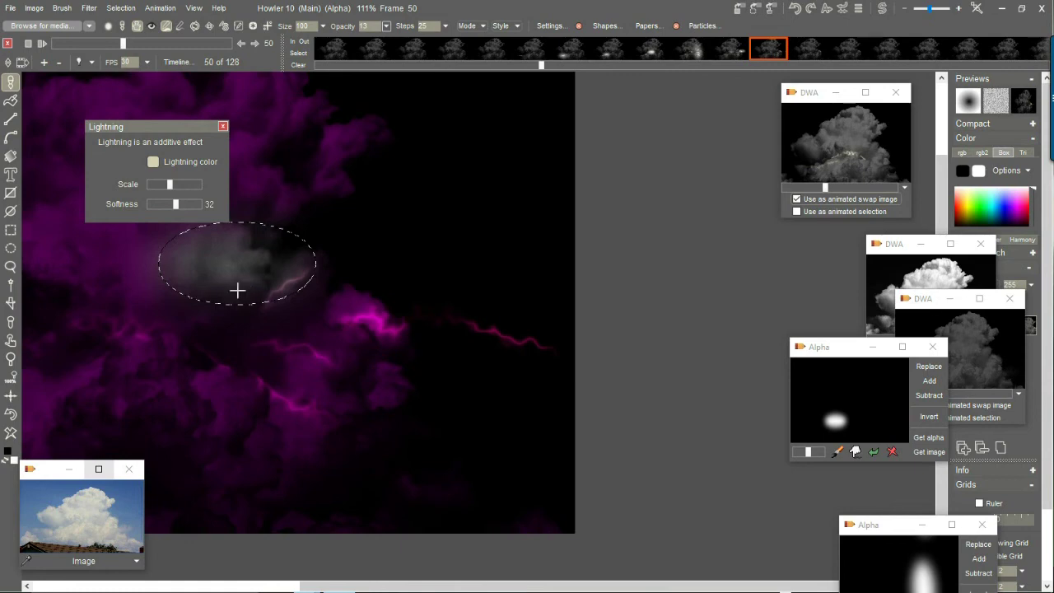
pyautogui.moveTo(243, 273); pyautogui.dragTo(467, 348)
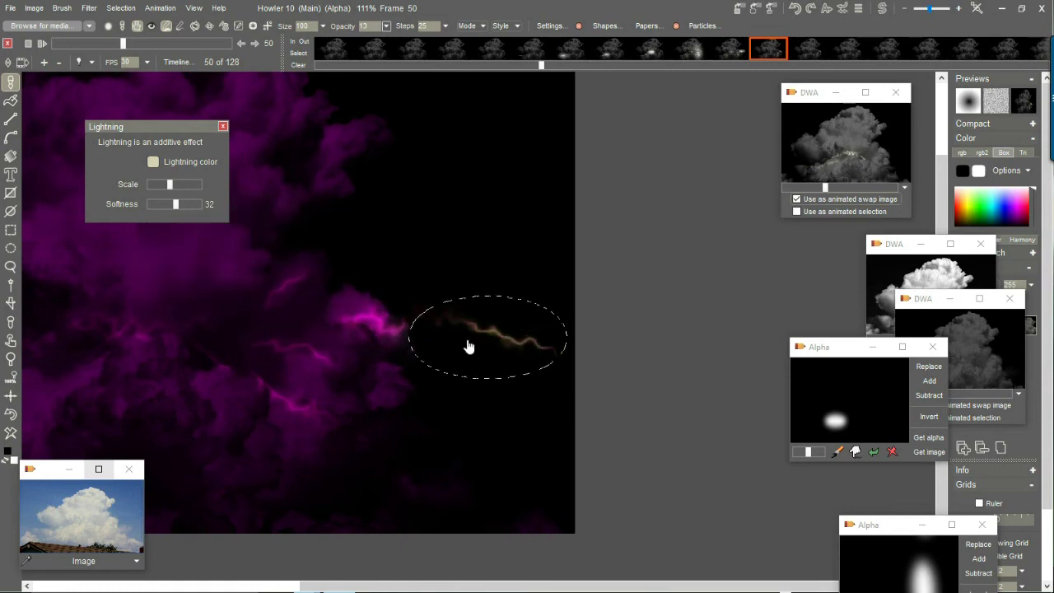
pyautogui.hotkey('ctrl', 'd')
pyautogui.hotkey('ctrl', 'z')
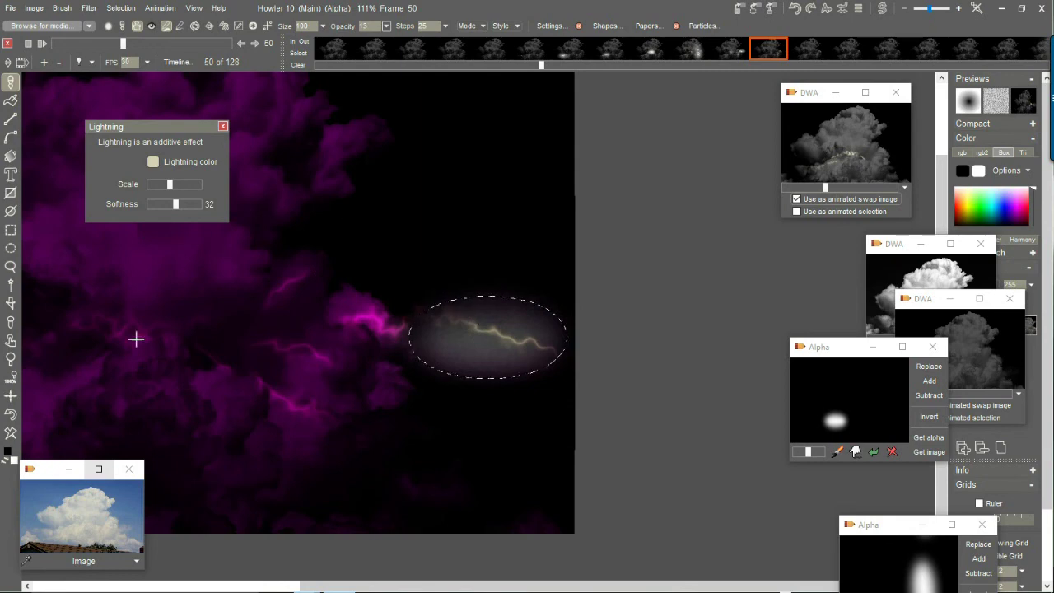
pyautogui.moveTo(337, 210); pyautogui.dragTo(543, 170)
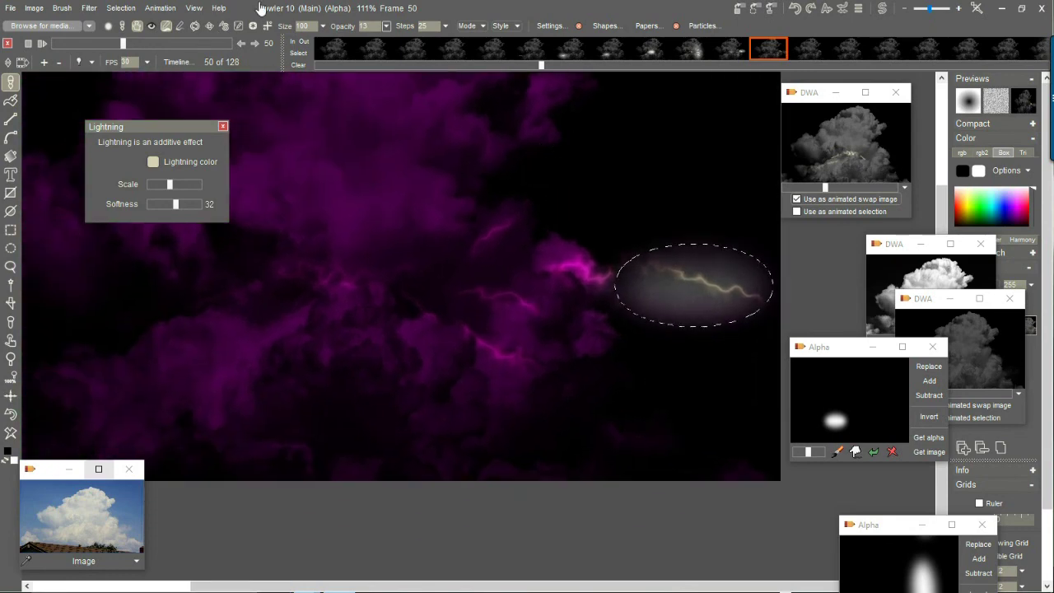
pyautogui.click(121, 8)
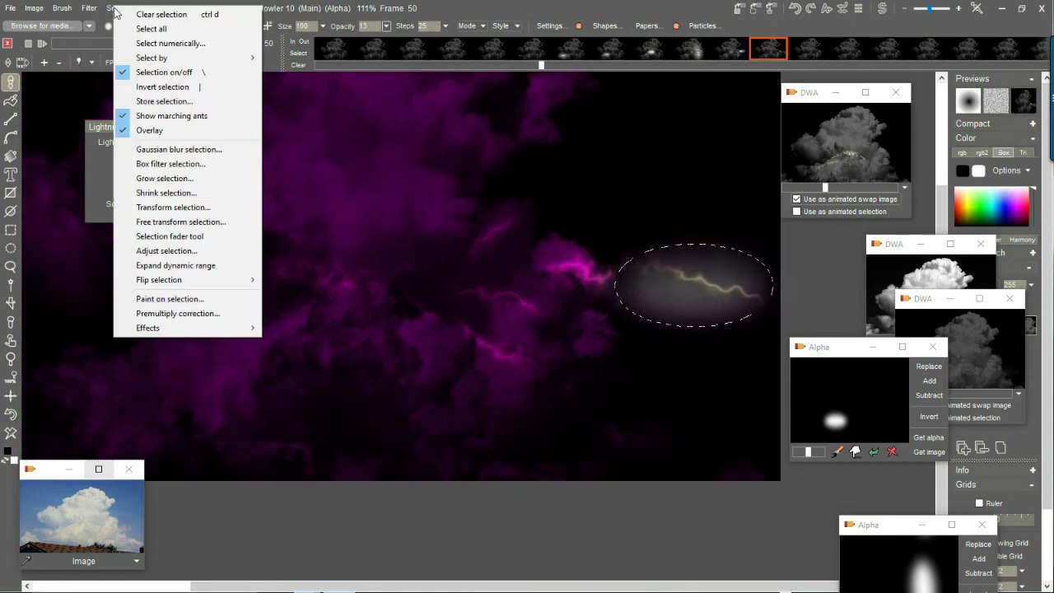
pyautogui.click(144, 18)
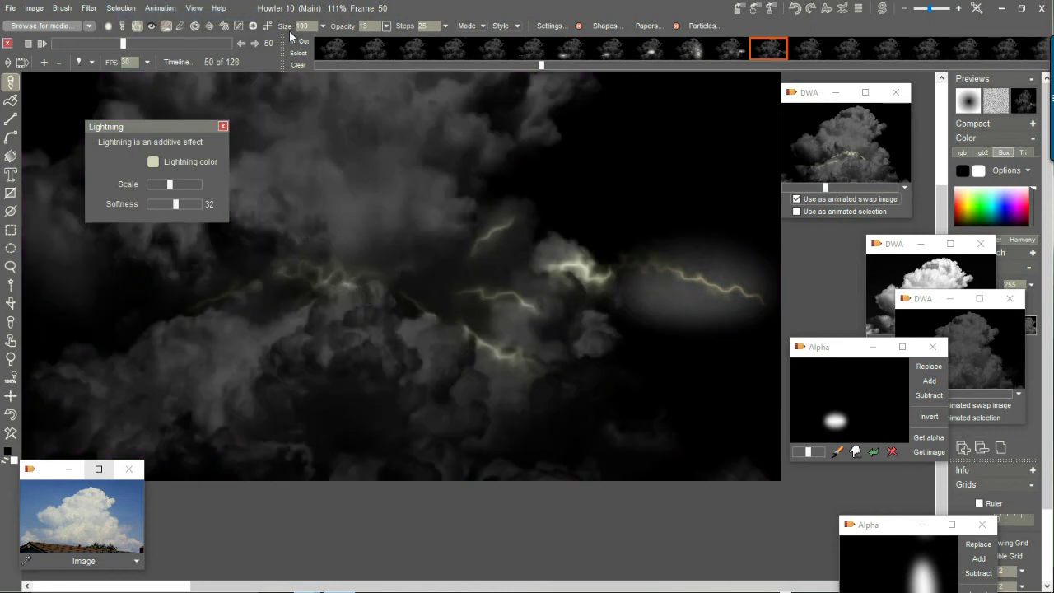
# Brighten the whole of frame 48 with the Adjust value filter, resetting it and applying Brightness 130 and Value 114.
pyautogui.moveTo(124, 43)
pyautogui.mouseDown()
pyautogui.moveTo(111, 50)
pyautogui.moveTo(122, 55)
pyautogui.mouseUp()
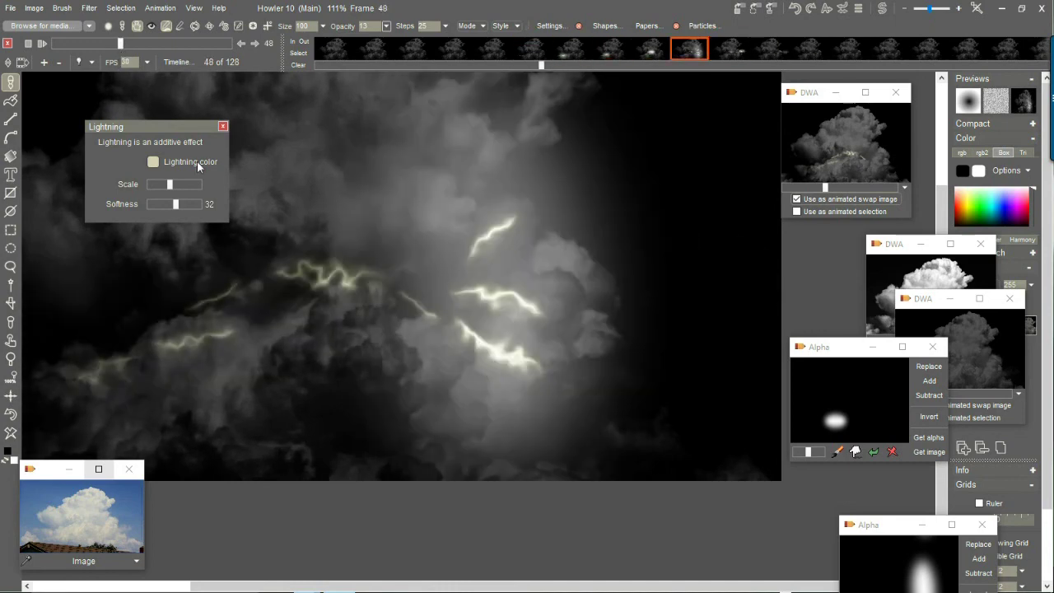
pyautogui.scroll(-2, 365, 254)
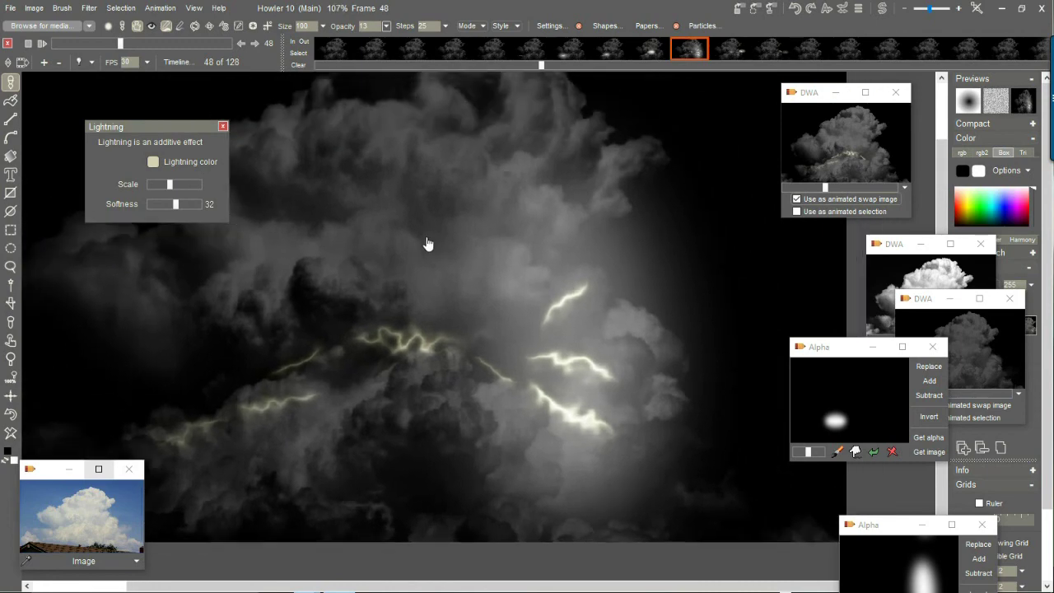
pyautogui.scroll(2, 582, 370)
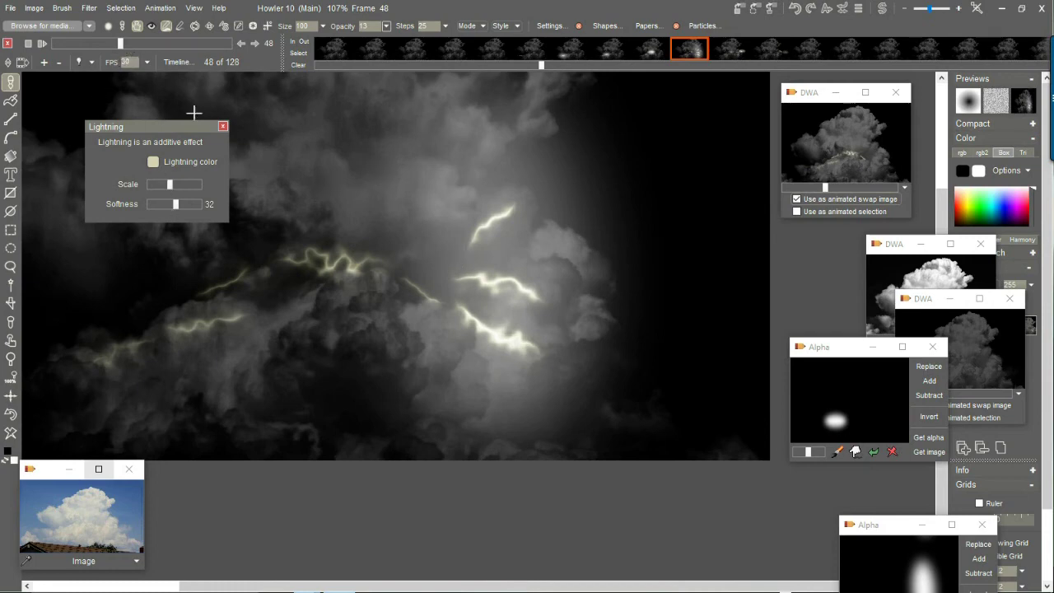
pyautogui.click(97, 8)
pyautogui.moveTo(120, 35)
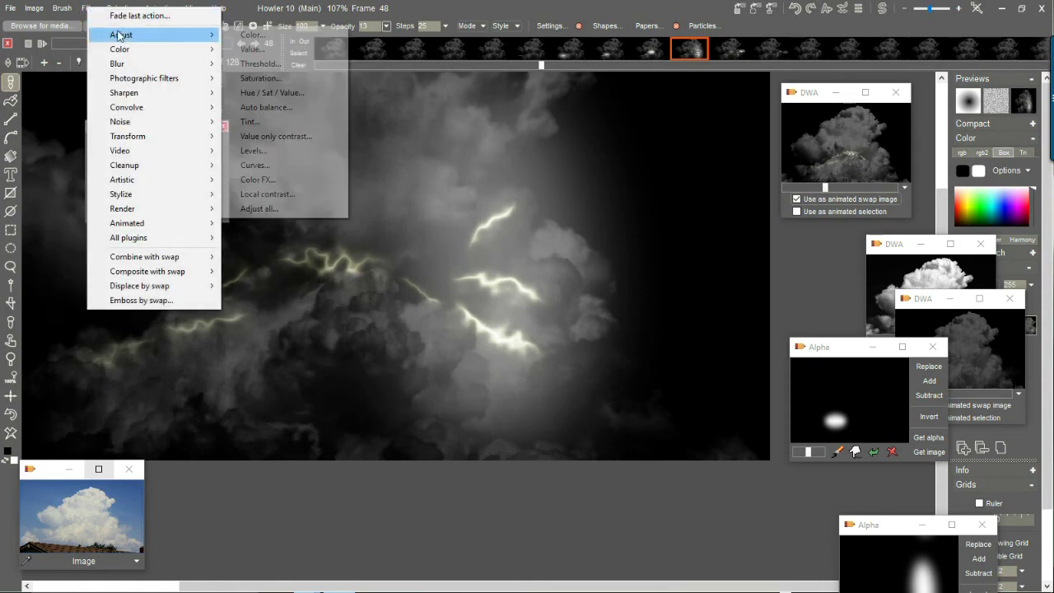
pyautogui.click(266, 51)
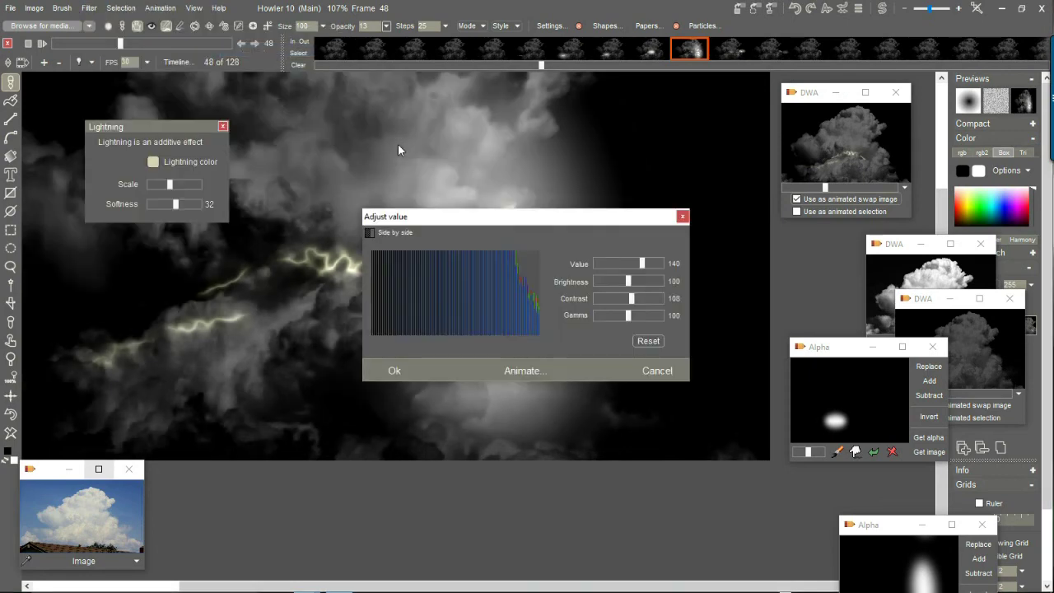
pyautogui.click(651, 344)
pyautogui.moveTo(595, 221); pyautogui.dragTo(312, 287)
pyautogui.moveTo(346, 339); pyautogui.dragTo(358, 348)
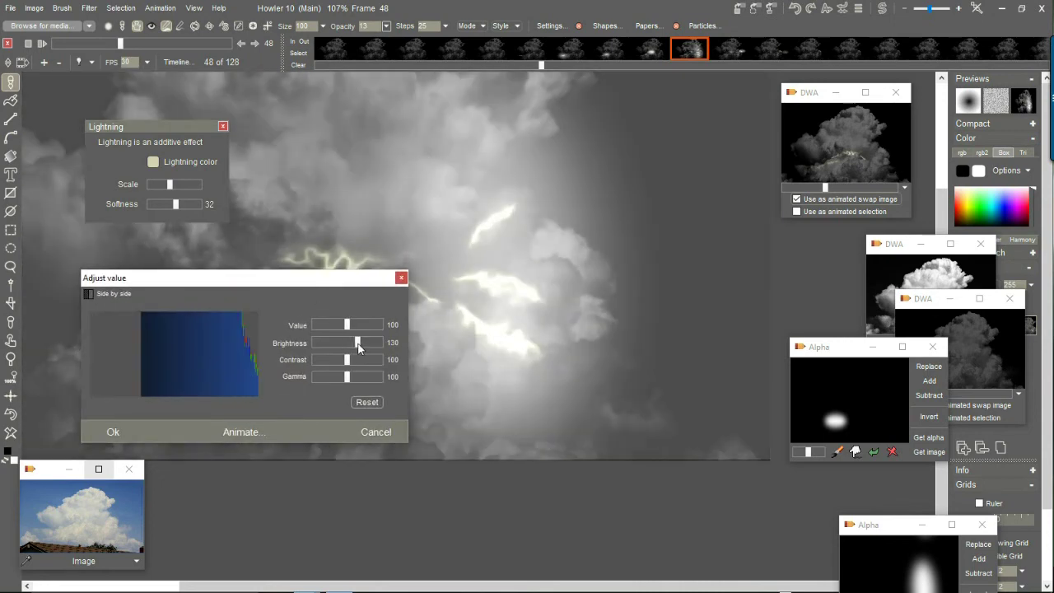
pyautogui.moveTo(348, 325); pyautogui.dragTo(353, 331)
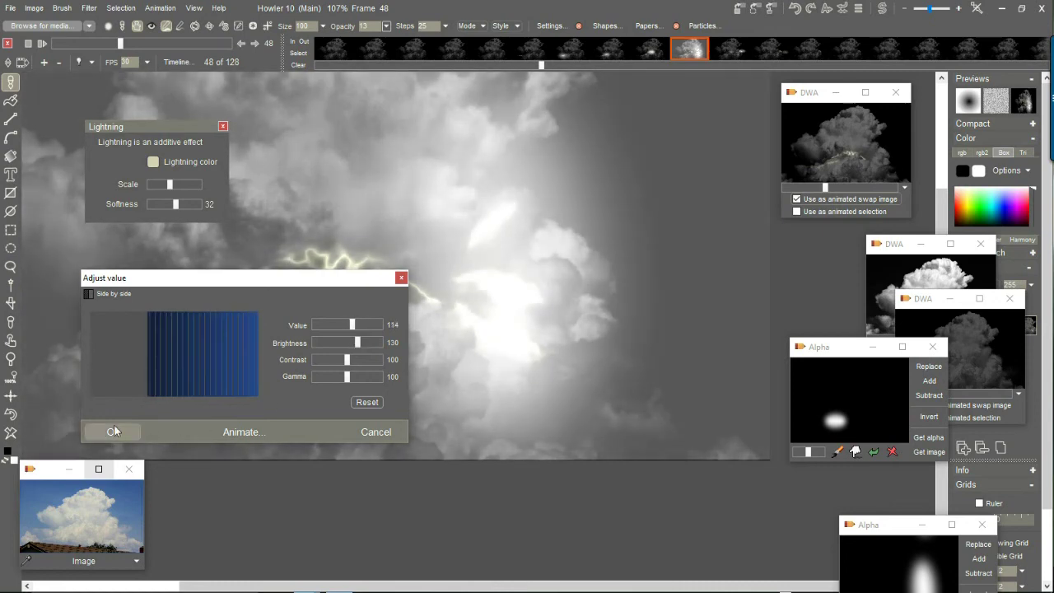
pyautogui.click(115, 426)
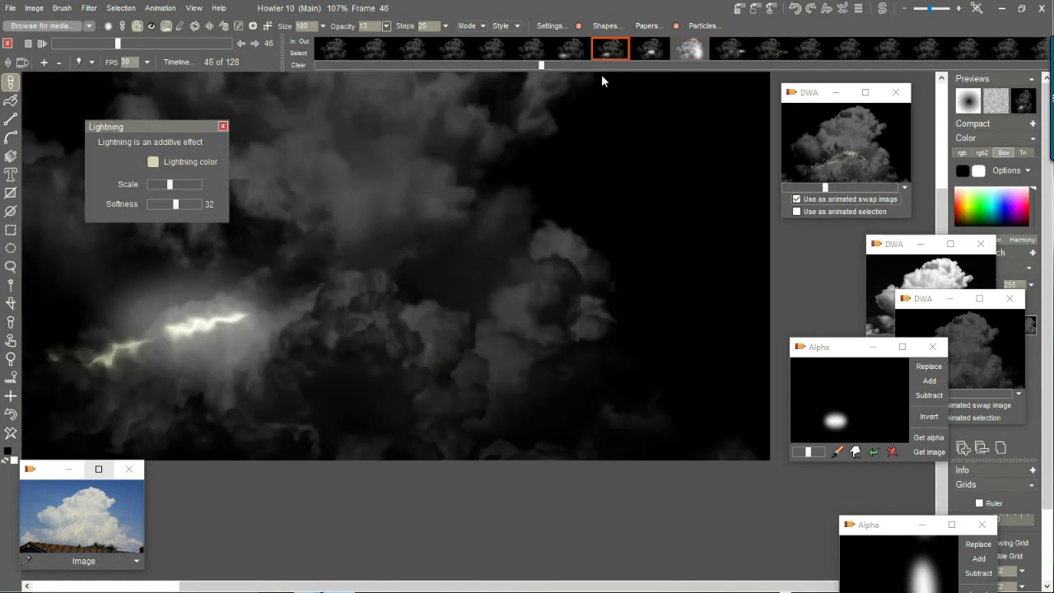
# Play the animation from frame 38 to check the lightning flash and return to frame 48.
pyautogui.click(407, 52)
pyautogui.click(41, 44)
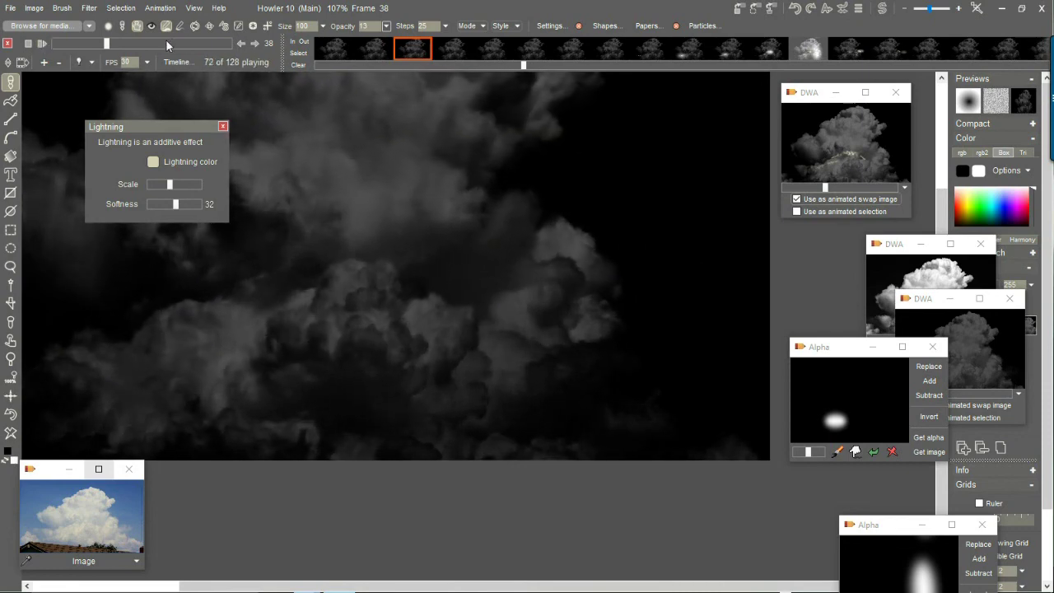
pyautogui.click(130, 44)
pyautogui.moveTo(129, 44); pyautogui.dragTo(121, 45)
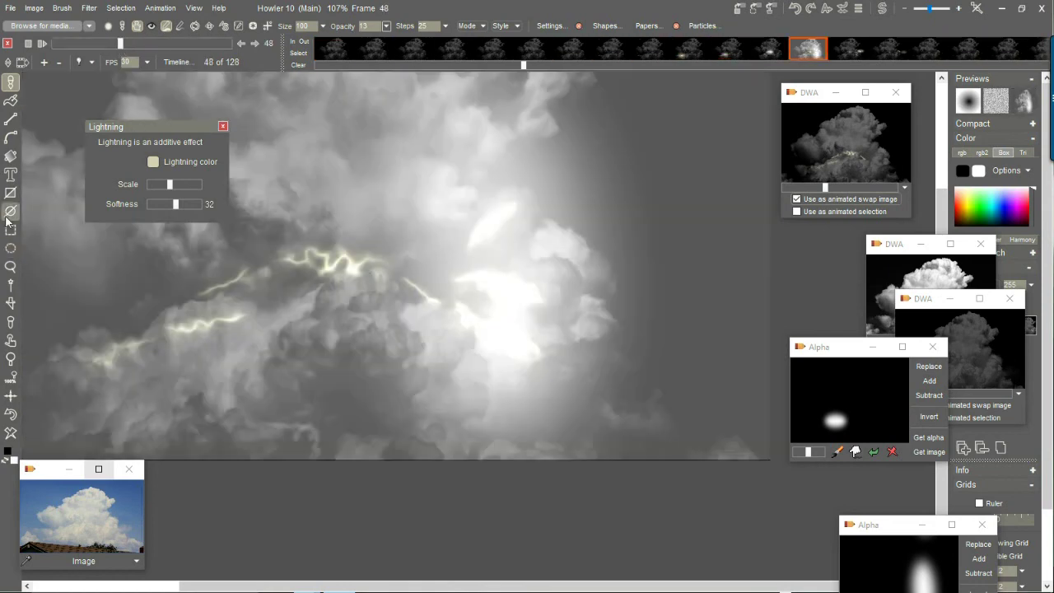
# Place a dark teal lens flare preset with a white star over the brightest bolts at the cloud's right side on frame 48.
pyautogui.click(11, 156)
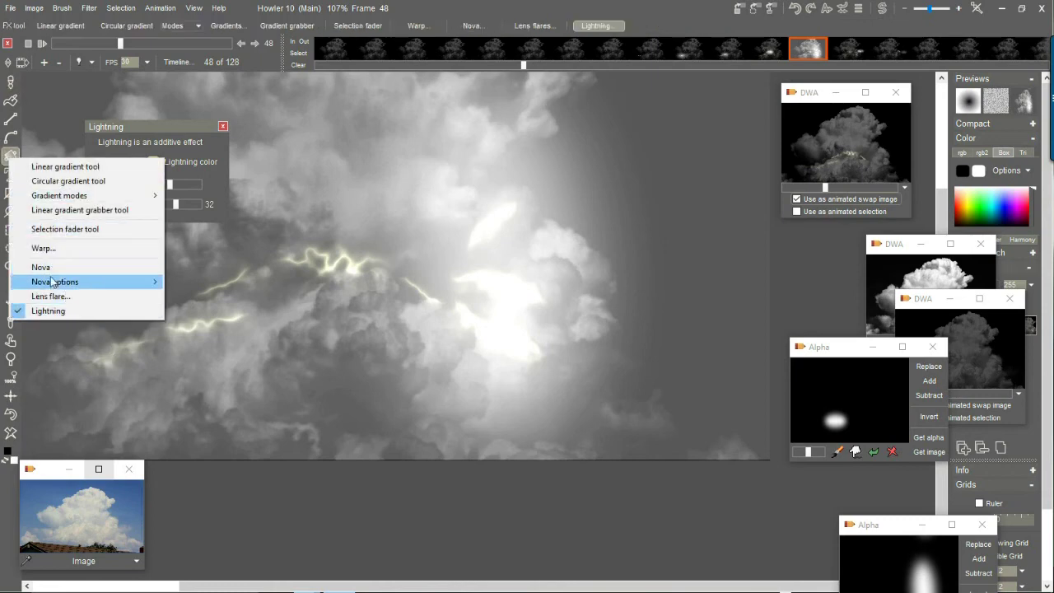
pyautogui.click(50, 296)
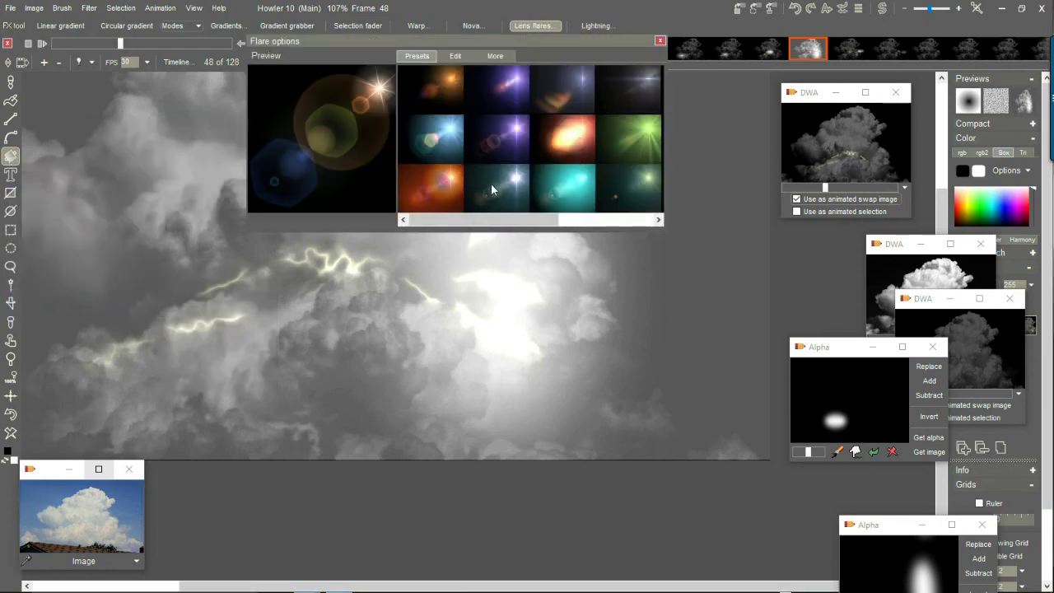
pyautogui.click(514, 178)
pyautogui.moveTo(511, 294); pyautogui.dragTo(602, 278)
# Switch to the orange-red lens flare preset, go back to frame 47 and place the flare on the central bolt.
pyautogui.click(436, 191)
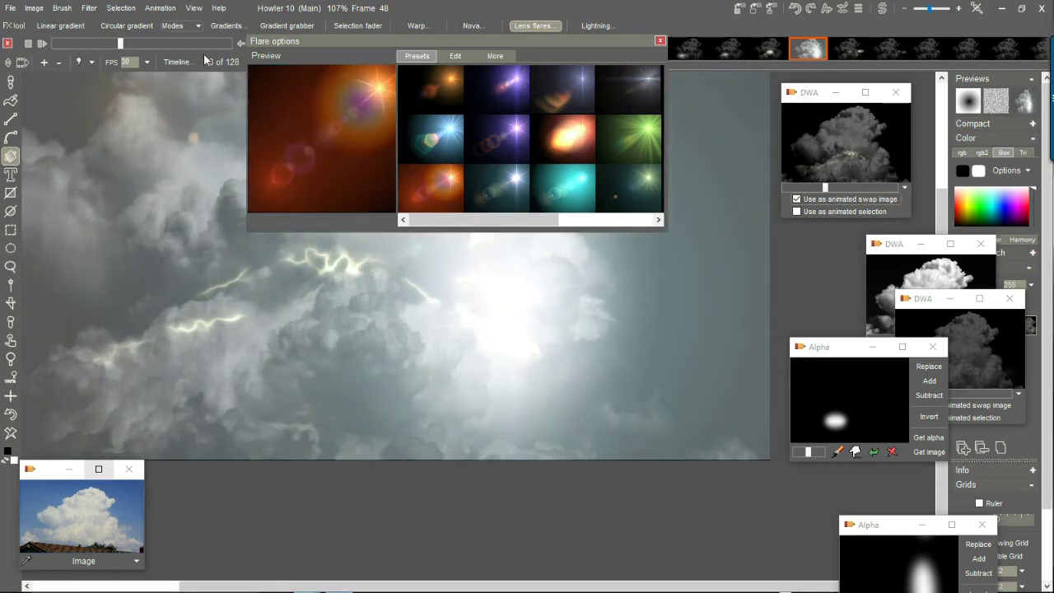
pyautogui.moveTo(389, 40); pyautogui.dragTo(152, 400)
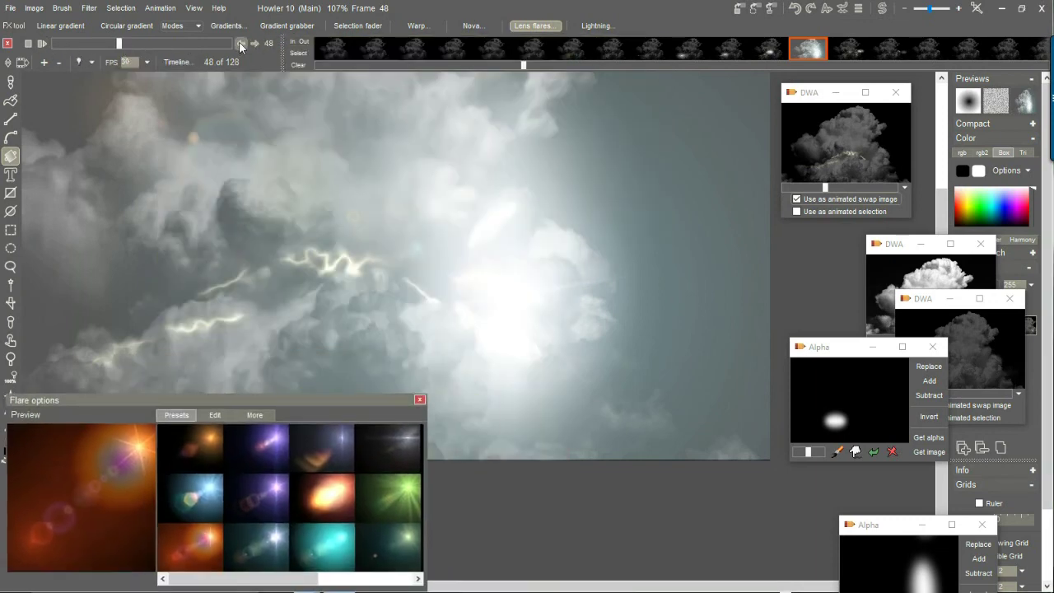
pyautogui.click(241, 43)
pyautogui.click(357, 268)
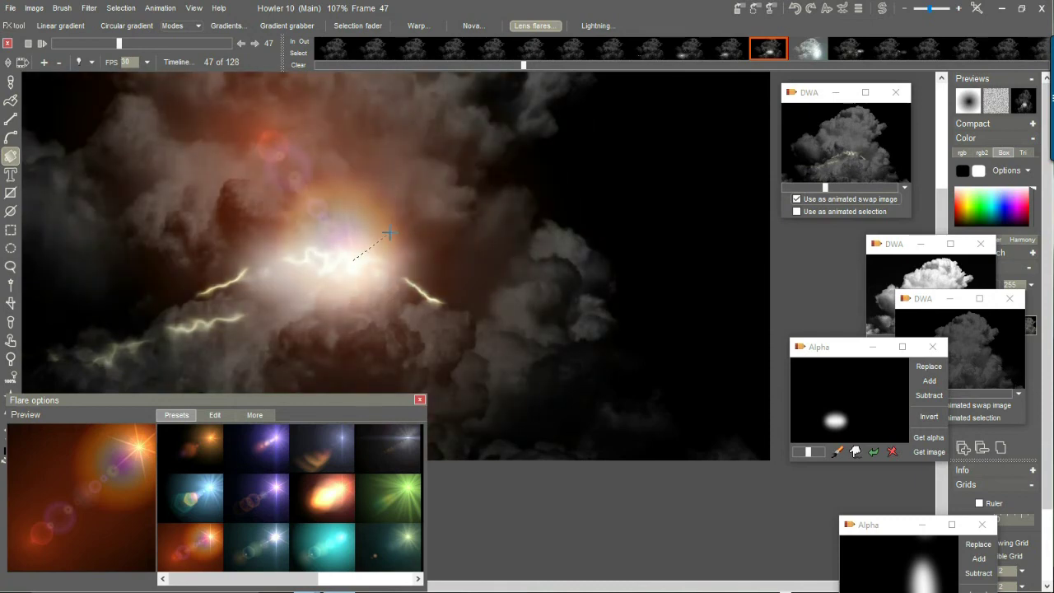
# Play the animation to review the lens flares and scrub back to frame 48.
pyautogui.click(42, 42)
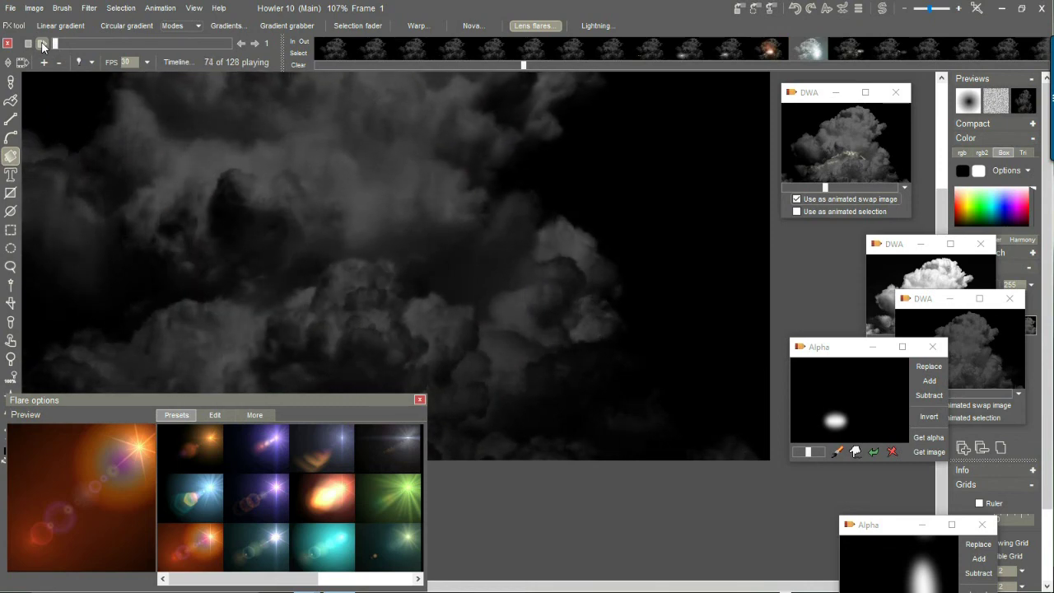
pyautogui.moveTo(82, 43); pyautogui.dragTo(122, 58)
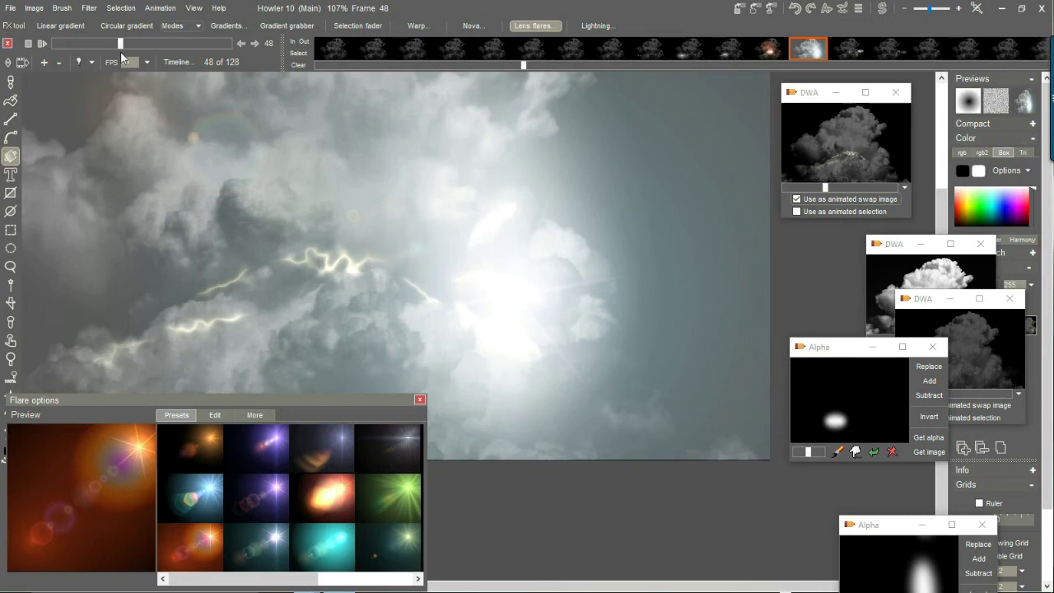
pyautogui.moveTo(122, 57); pyautogui.dragTo(123, 62)
# Apply the Ghost timeline filter with 3 frames to the whole animation and scrub through the result to frame 48.
pyautogui.click(177, 61)
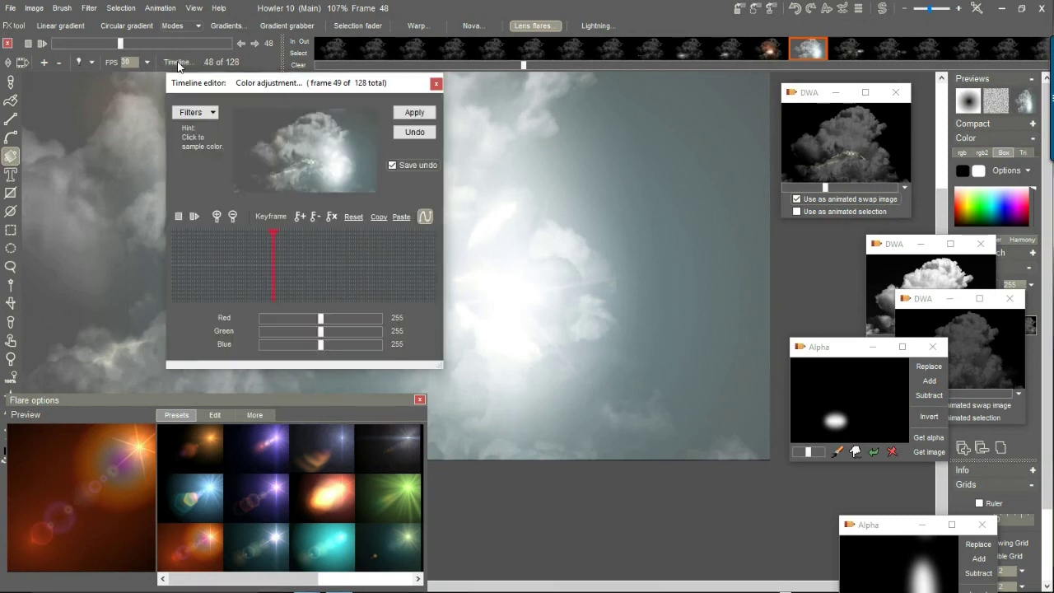
pyautogui.click(185, 112)
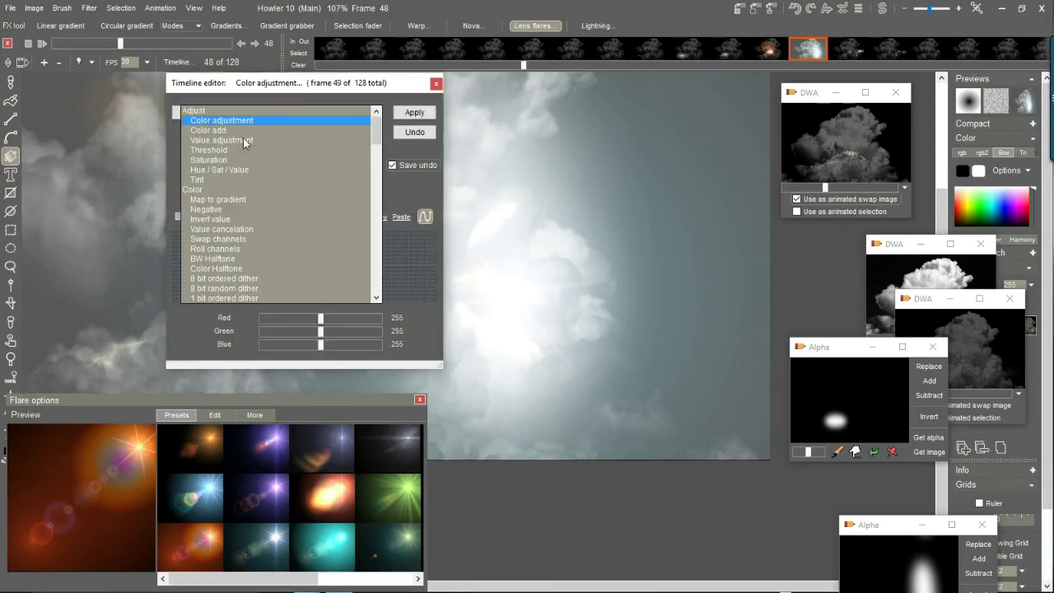
pyautogui.click(376, 274)
pyautogui.moveTo(377, 168); pyautogui.dragTo(376, 295)
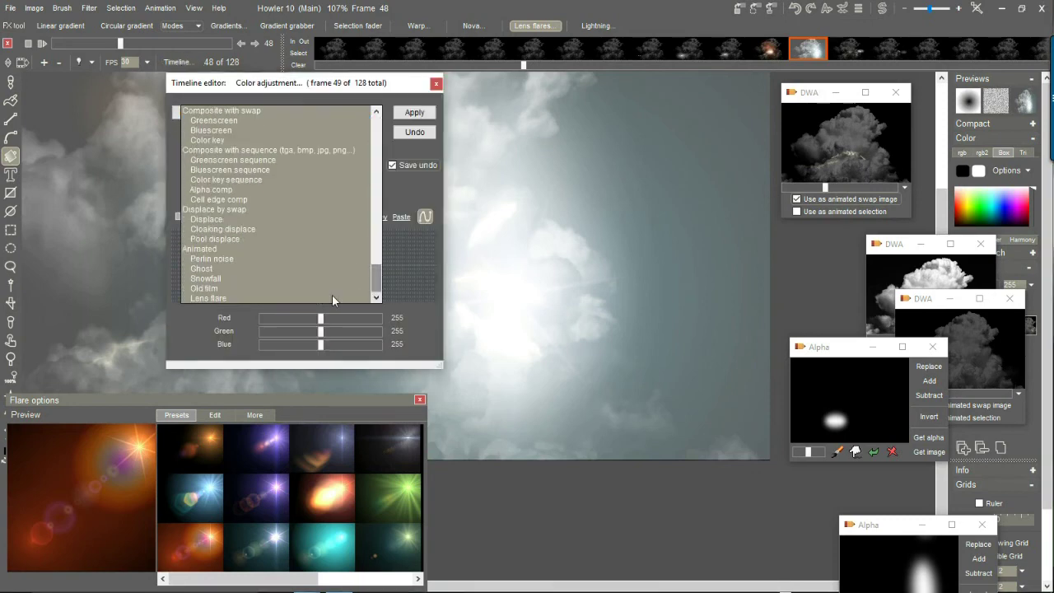
pyautogui.click(201, 269)
pyautogui.moveTo(289, 319); pyautogui.dragTo(299, 318)
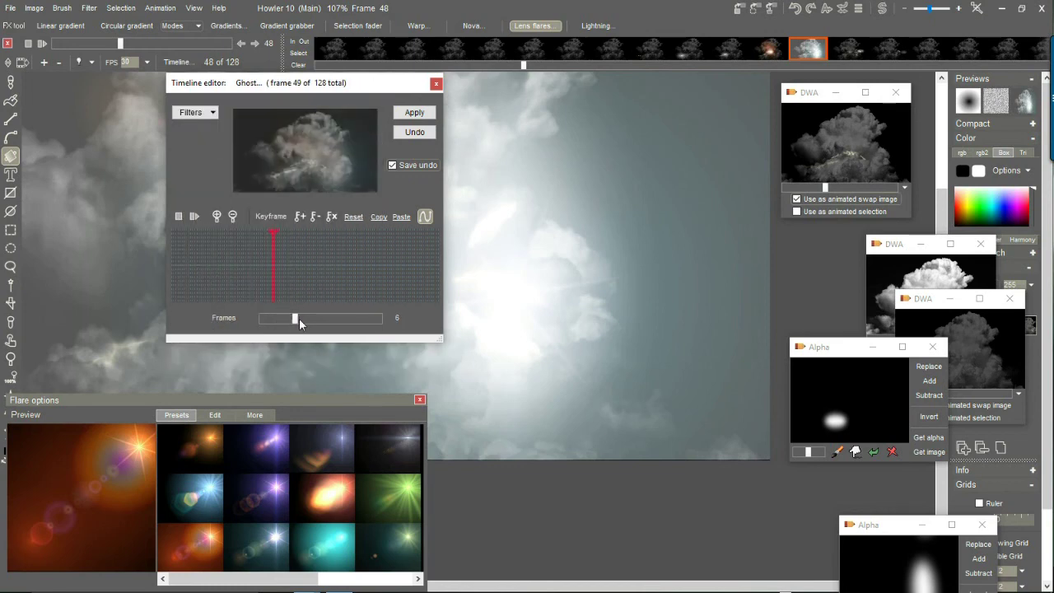
pyautogui.click(412, 118)
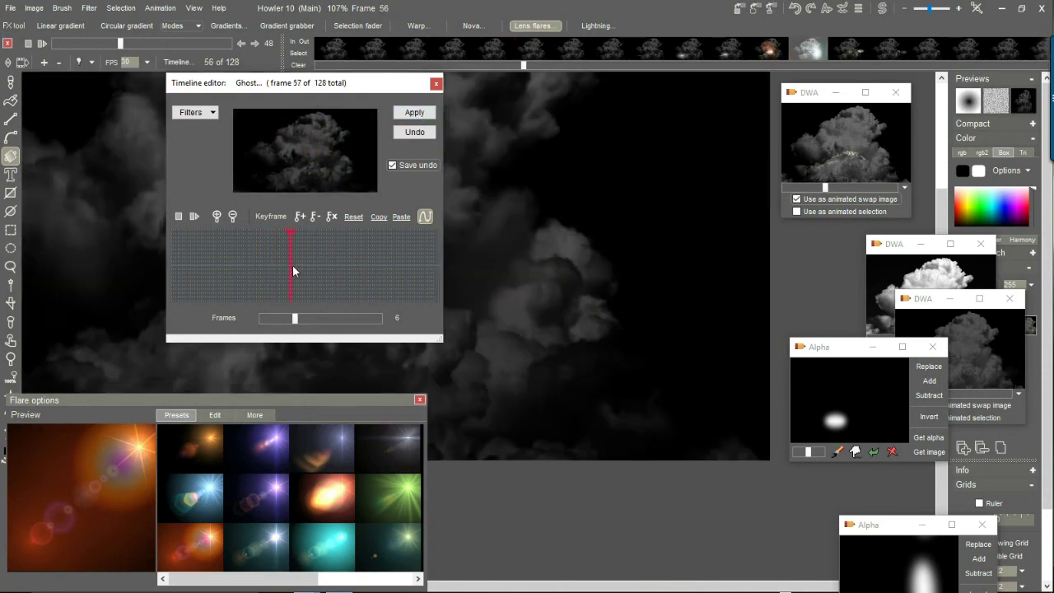
pyautogui.click(272, 269)
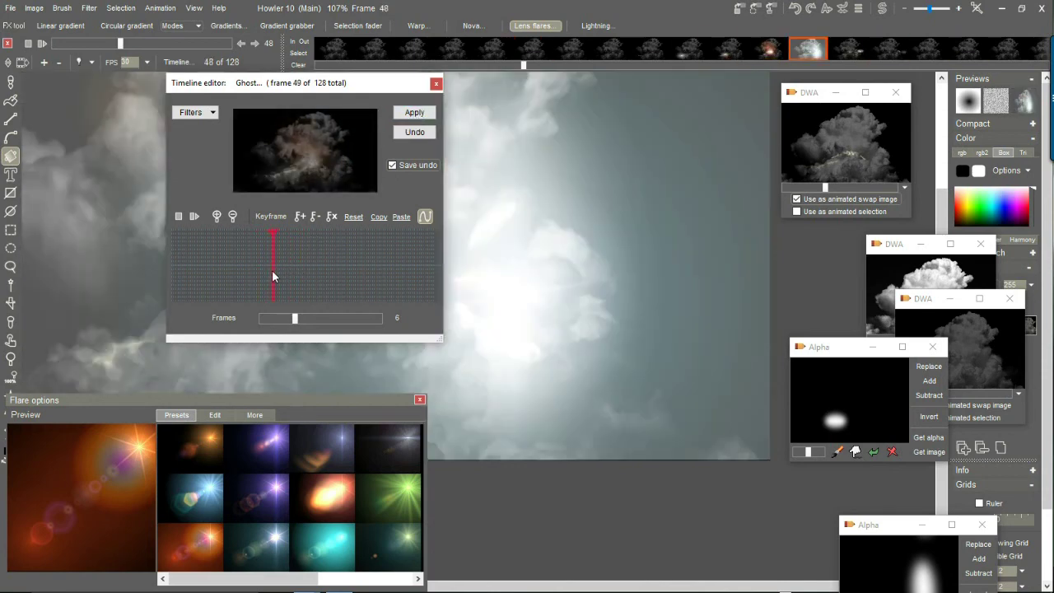
pyautogui.moveTo(295, 326); pyautogui.dragTo(275, 327)
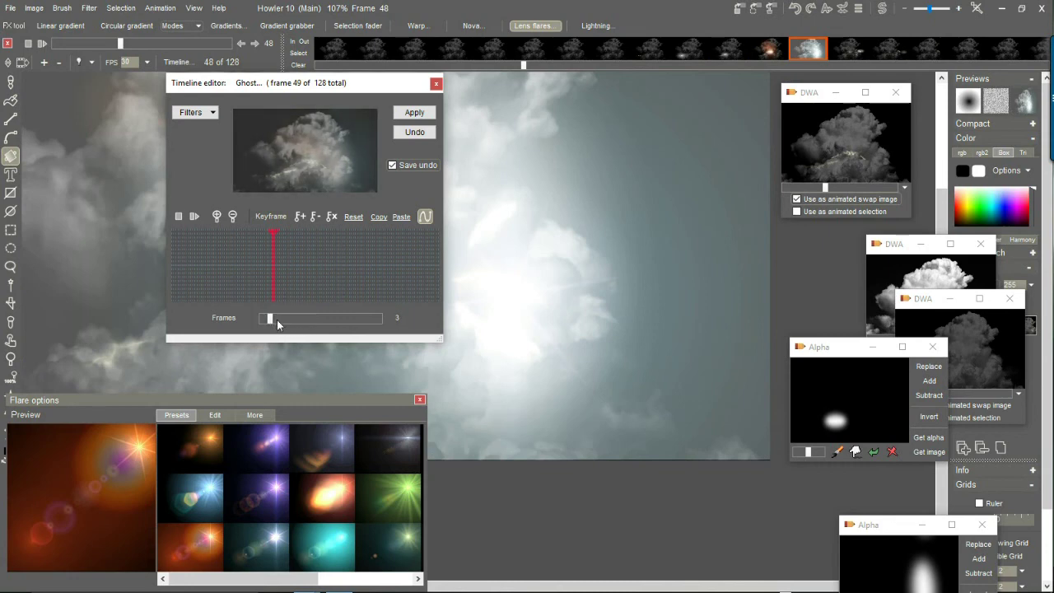
pyautogui.click(422, 112)
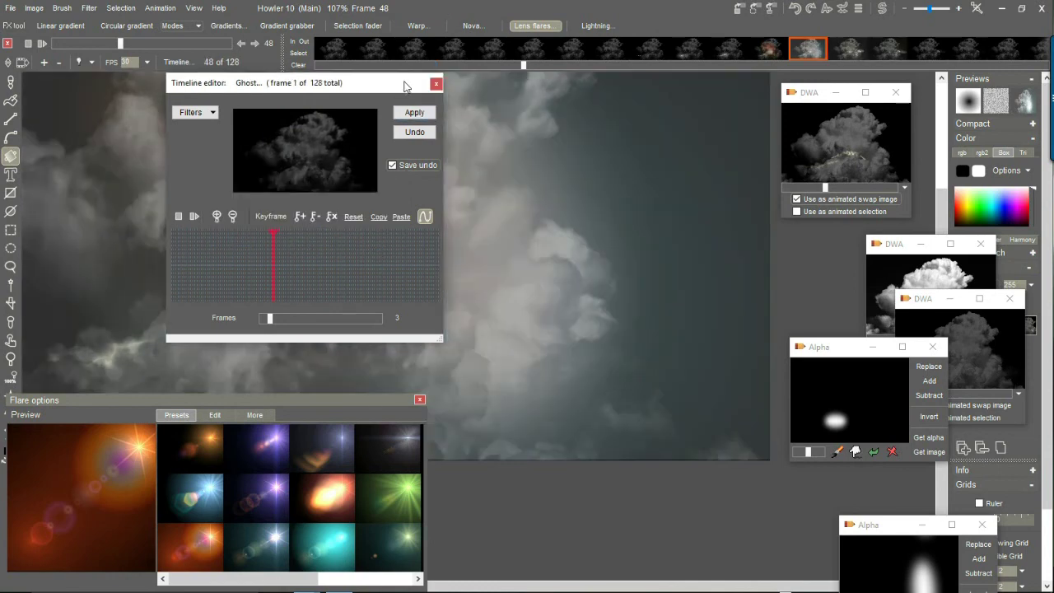
pyautogui.click(436, 83)
pyautogui.click(76, 43)
pyautogui.moveTo(88, 41); pyautogui.dragTo(123, 53)
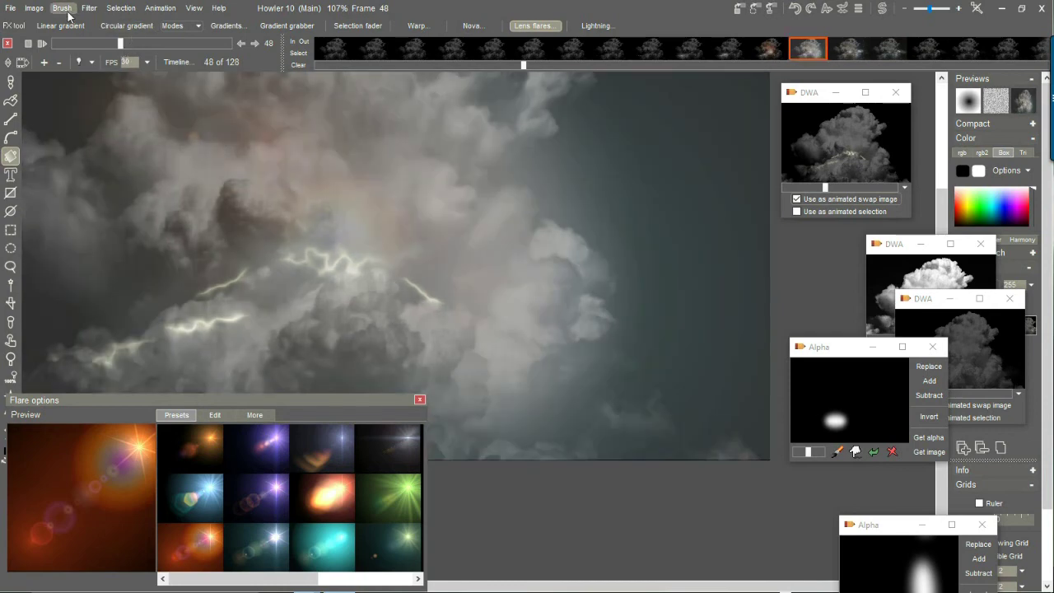
# Expand the dynamic range of all animation frames and scrub through the clip to review the darker clouds.
pyautogui.click(40, 12)
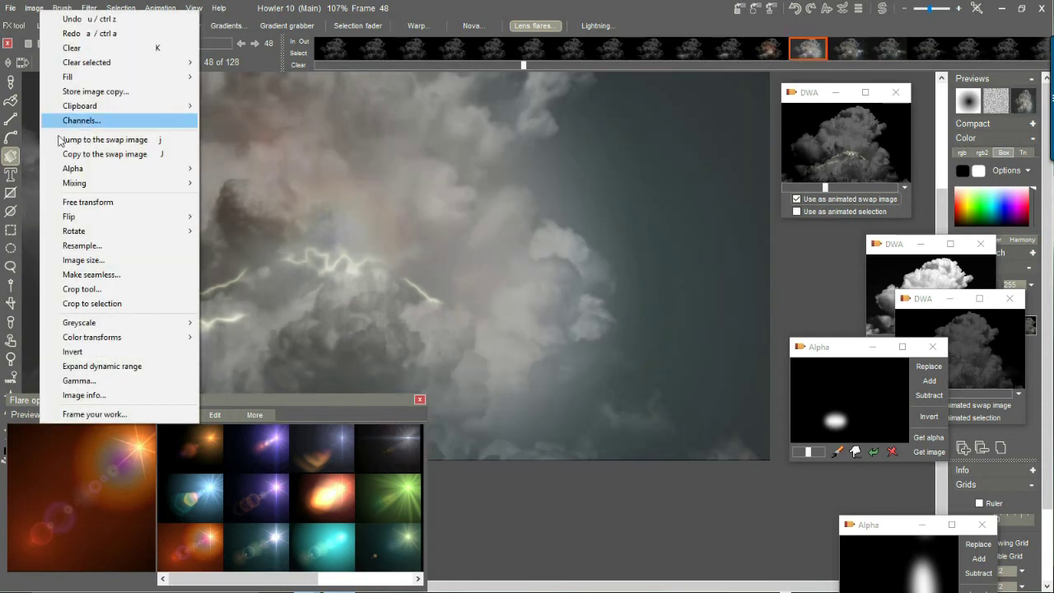
pyautogui.click(122, 368)
pyautogui.click(452, 353)
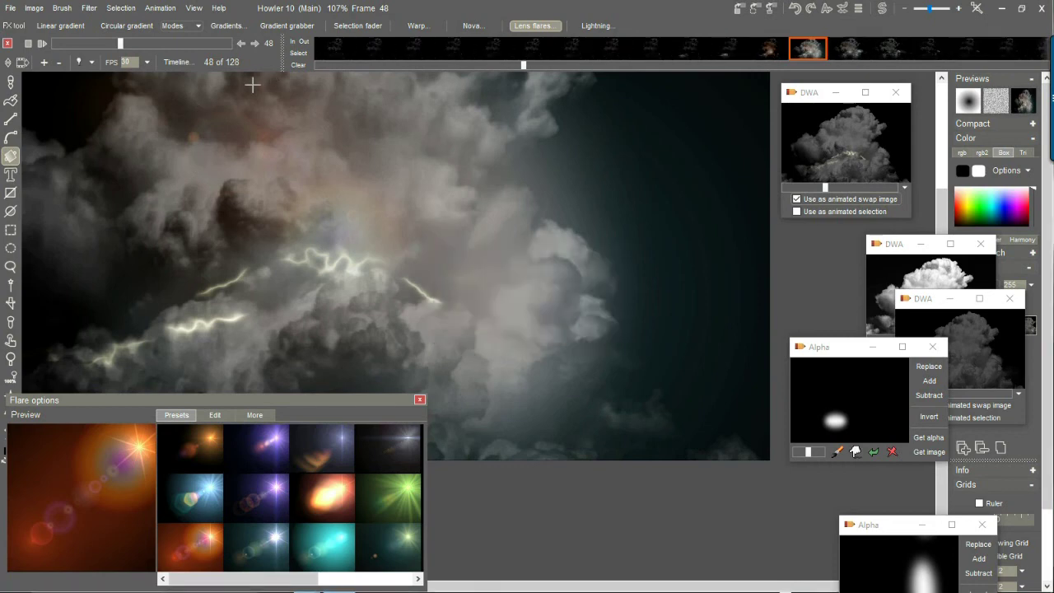
pyautogui.moveTo(115, 47); pyautogui.dragTo(58, 48)
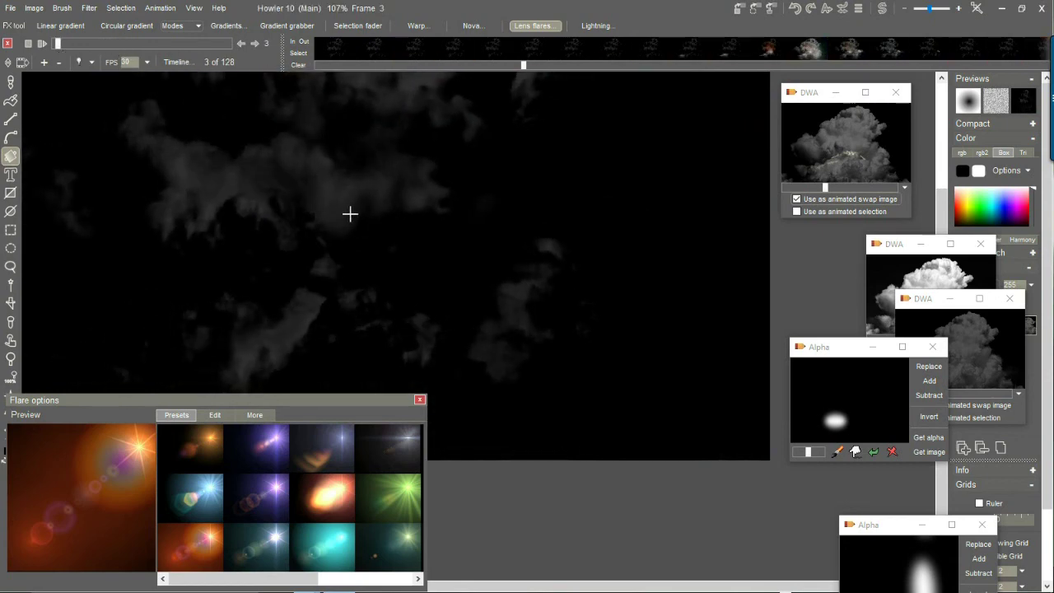
pyautogui.scroll(-3, 482, 252)
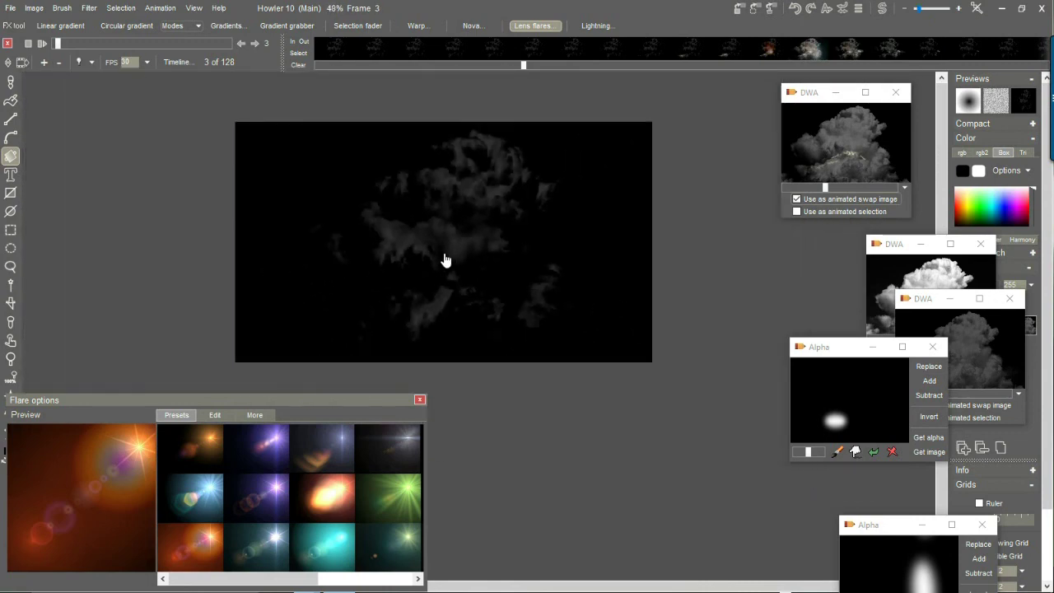
pyautogui.moveTo(79, 42); pyautogui.dragTo(120, 45)
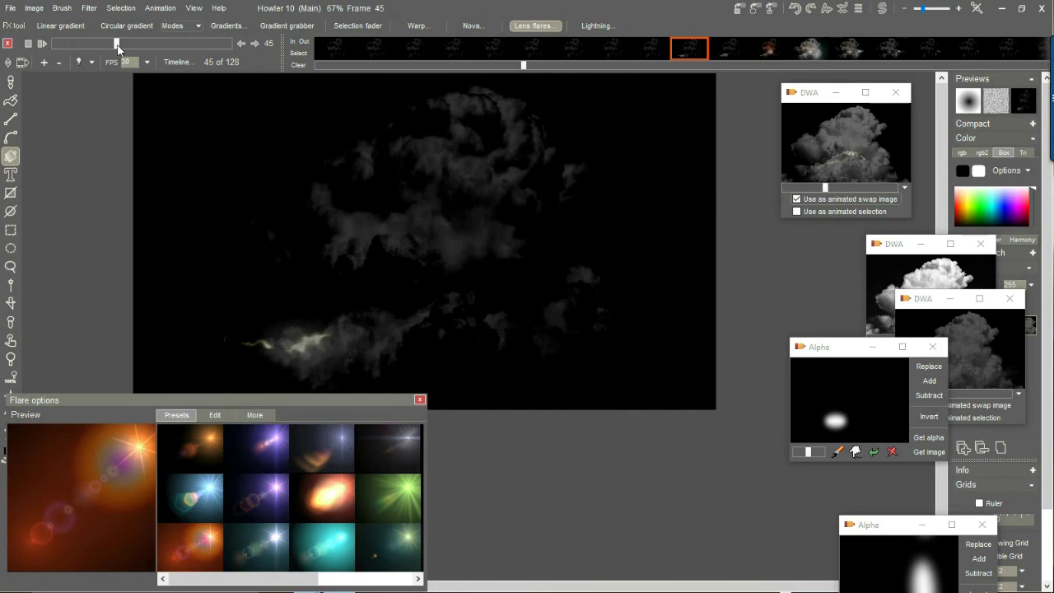
# Replace the current animation with the plain dark cloud clip stored in the lowest DWA window and go to frame 48.
pyautogui.click(925, 302)
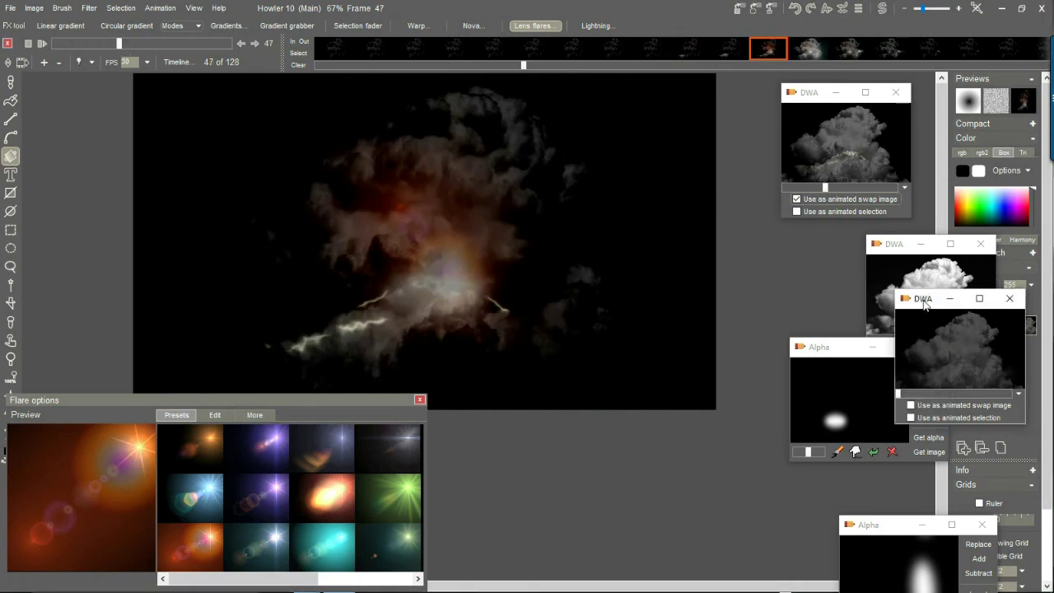
pyautogui.doubleClick(960, 342)
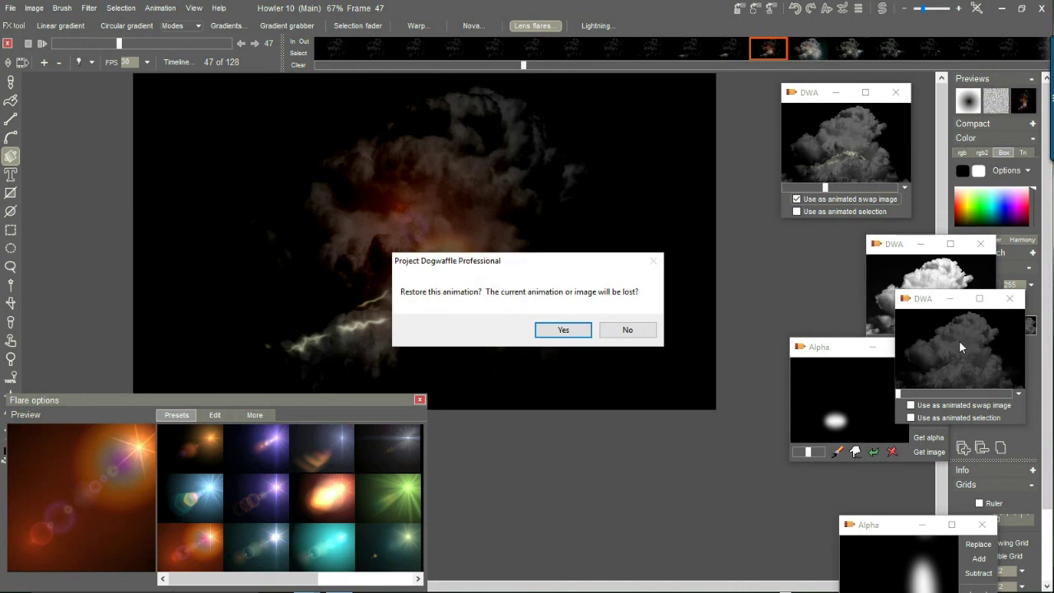
pyautogui.click(562, 330)
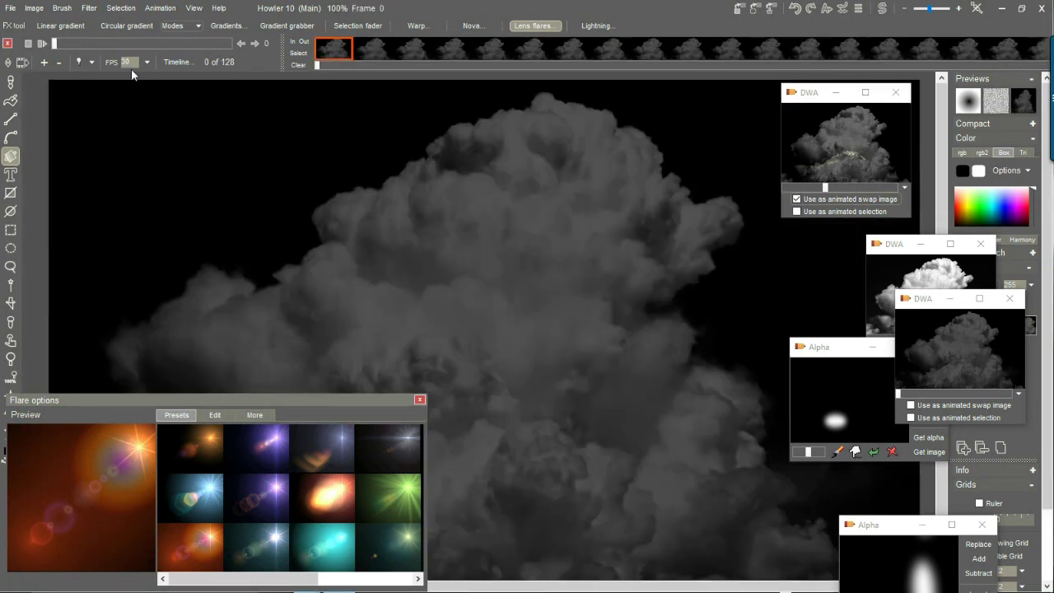
pyautogui.moveTo(58, 38); pyautogui.dragTo(121, 42)
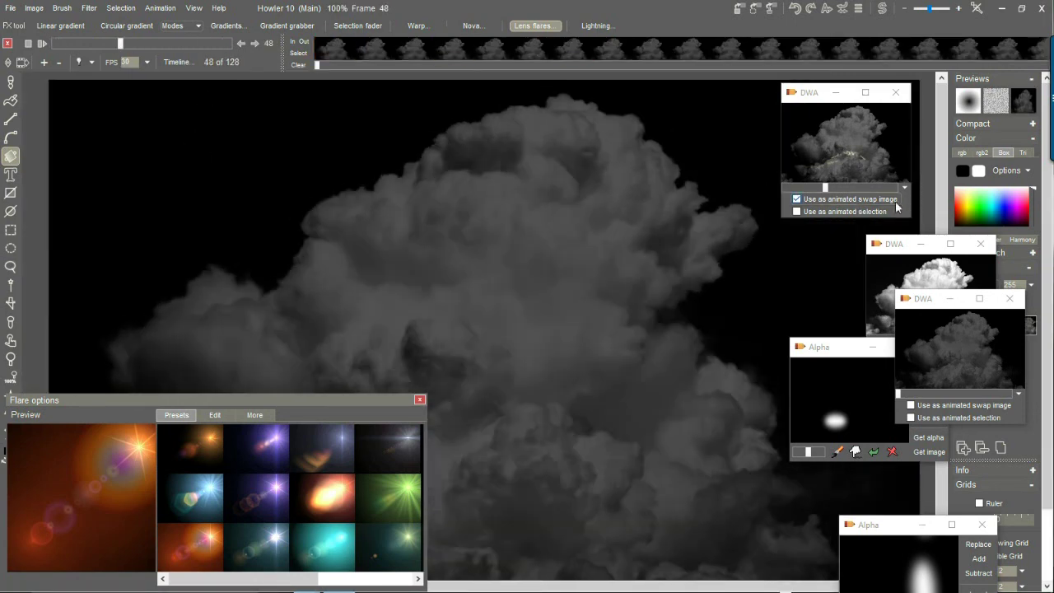
# Restore the stored lightning animation that serves as the animated swap image and scrub to frame 54.
pyautogui.doubleClick(876, 136)
pyautogui.click(563, 330)
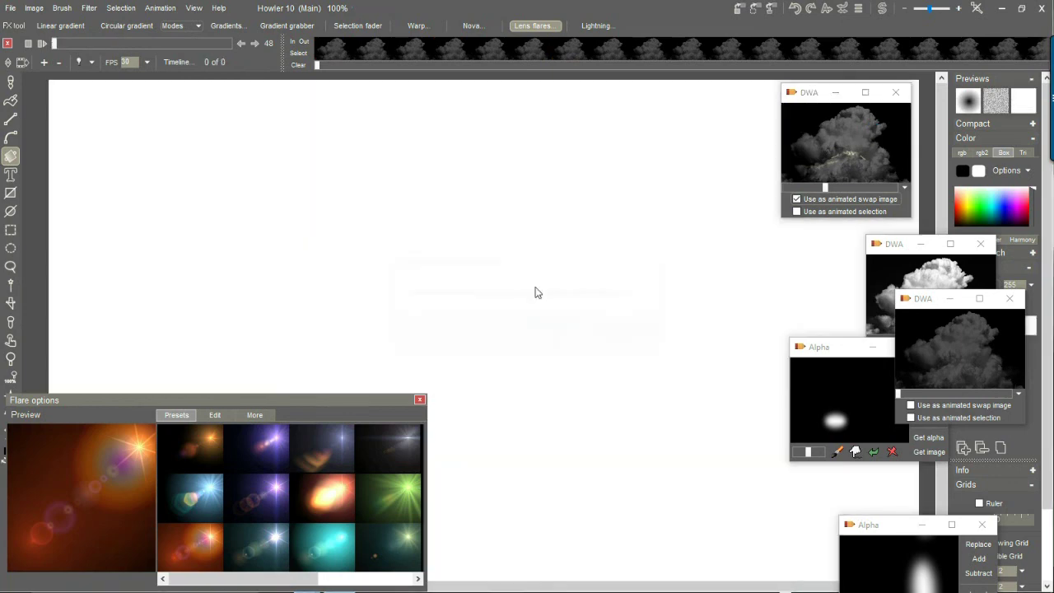
pyautogui.moveTo(63, 42); pyautogui.dragTo(130, 43)
pyautogui.click(827, 189)
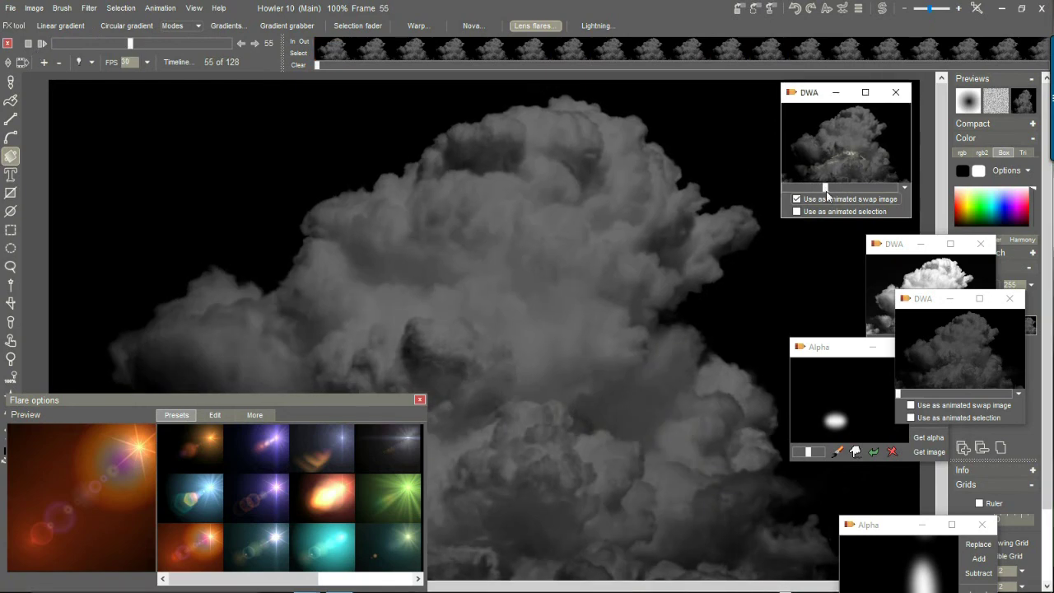
pyautogui.moveTo(134, 39); pyautogui.dragTo(130, 43)
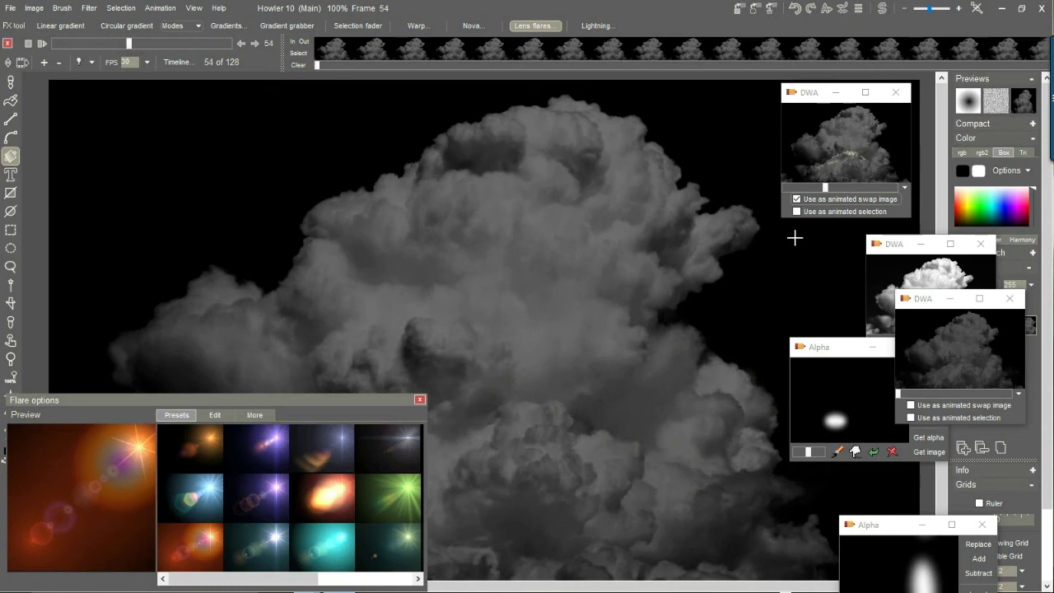
# Turn off the stored lightning animation's use as animated swap image, restore it as the current animation and scrub to frame 51.
pyautogui.click(797, 200)
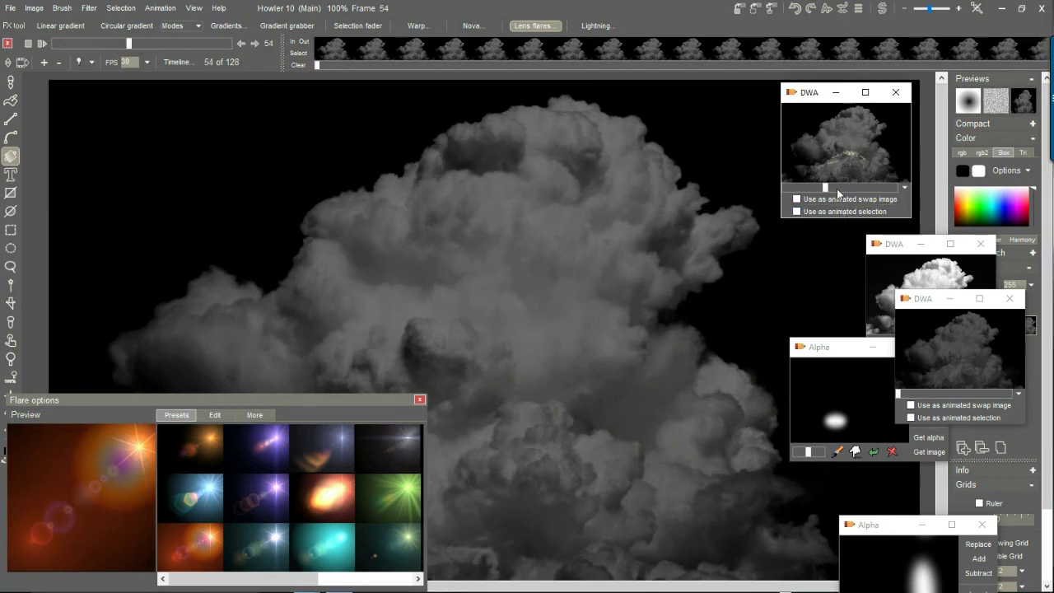
pyautogui.moveTo(827, 188); pyautogui.dragTo(827, 198)
pyautogui.click(845, 148)
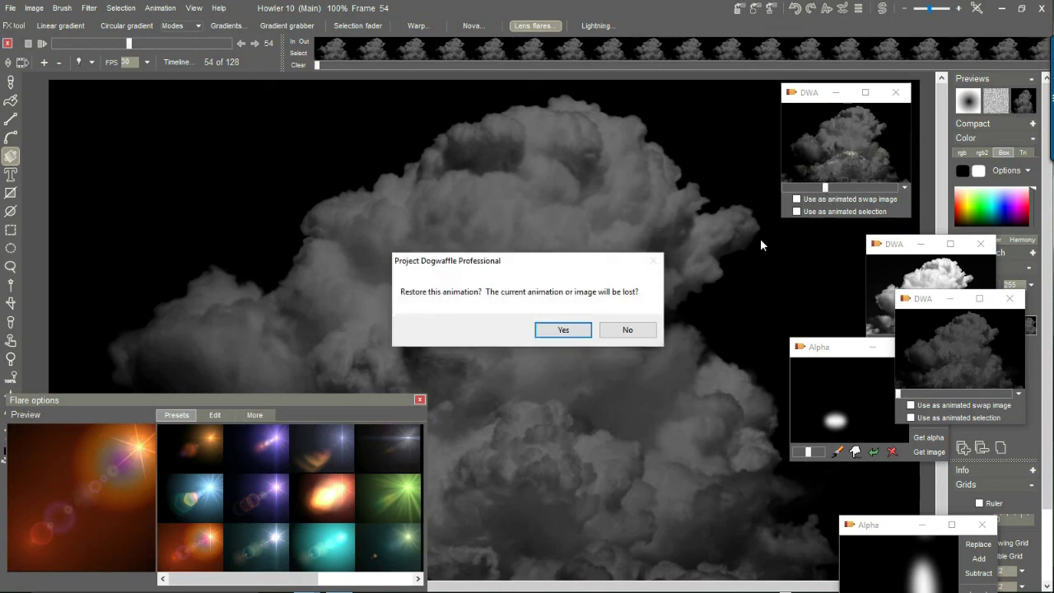
pyautogui.click(569, 329)
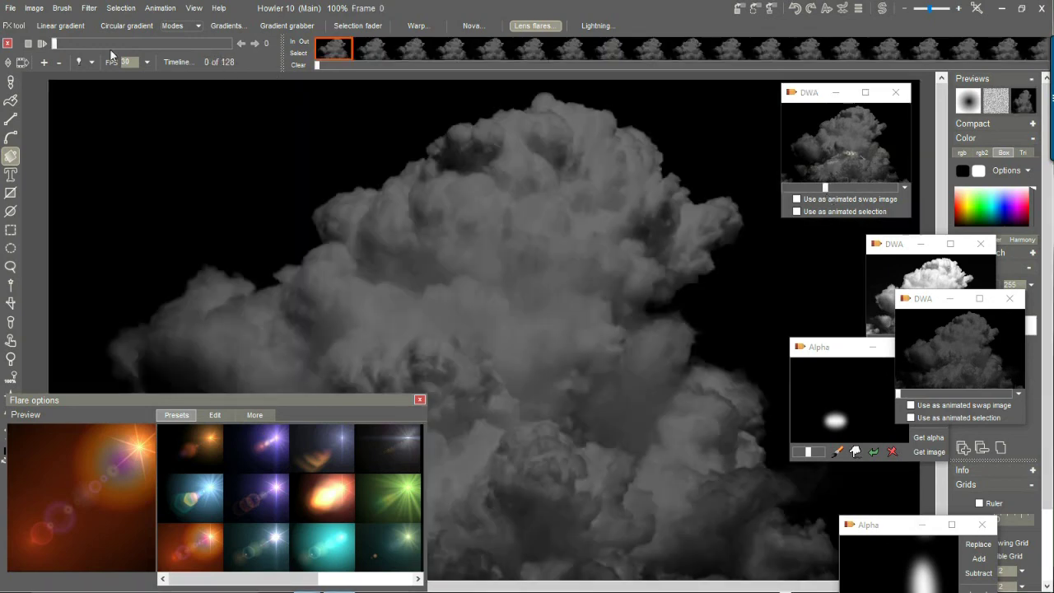
pyautogui.moveTo(70, 44); pyautogui.dragTo(127, 46)
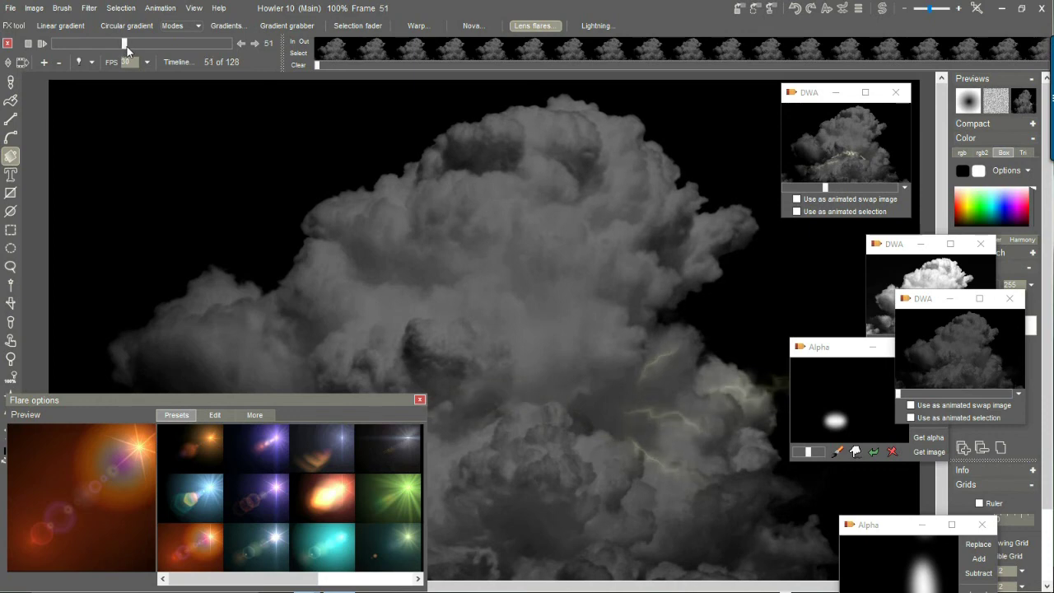
# Rearrange the stored animation windows beside the canvas and close both Alpha windows and the flare options.
pyautogui.click(902, 257)
pyautogui.moveTo(939, 344); pyautogui.dragTo(934, 339)
pyautogui.moveTo(893, 247); pyautogui.dragTo(891, 166)
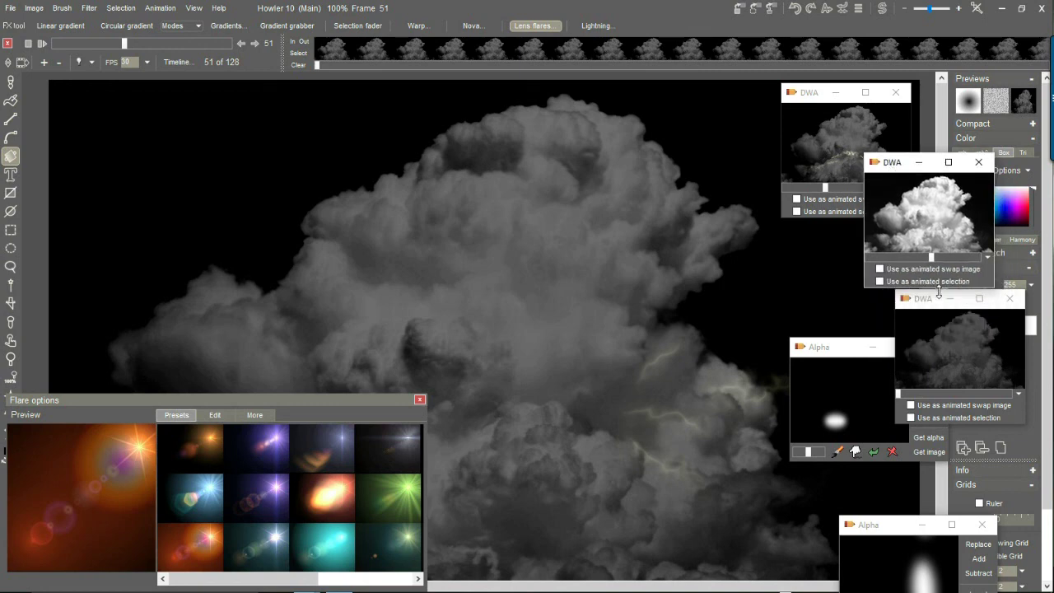
pyautogui.click(951, 396)
pyautogui.moveTo(951, 396); pyautogui.dragTo(916, 391)
pyautogui.click(822, 355)
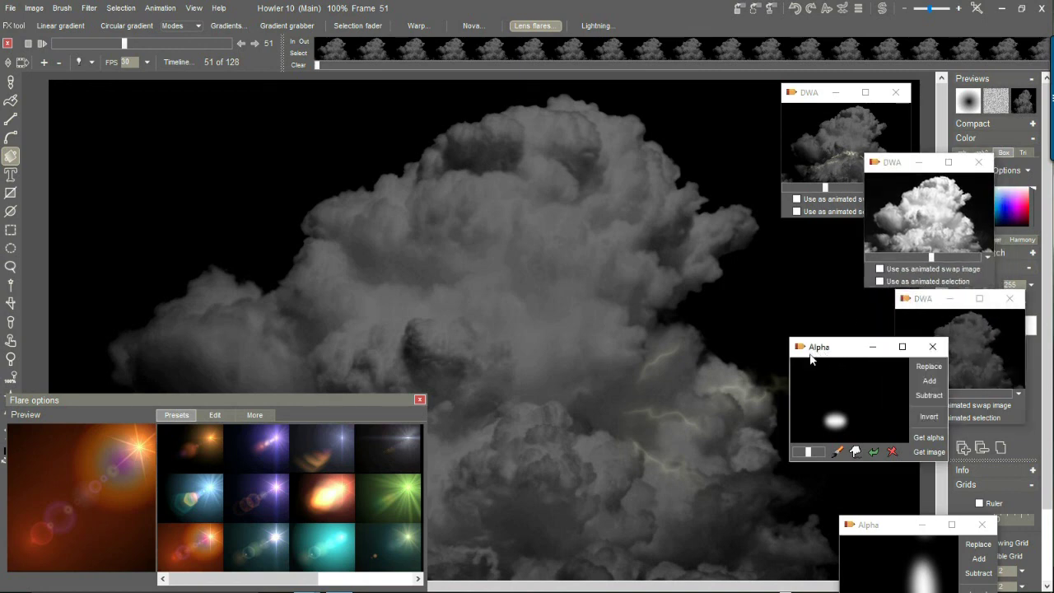
pyautogui.moveTo(822, 356); pyautogui.dragTo(830, 356)
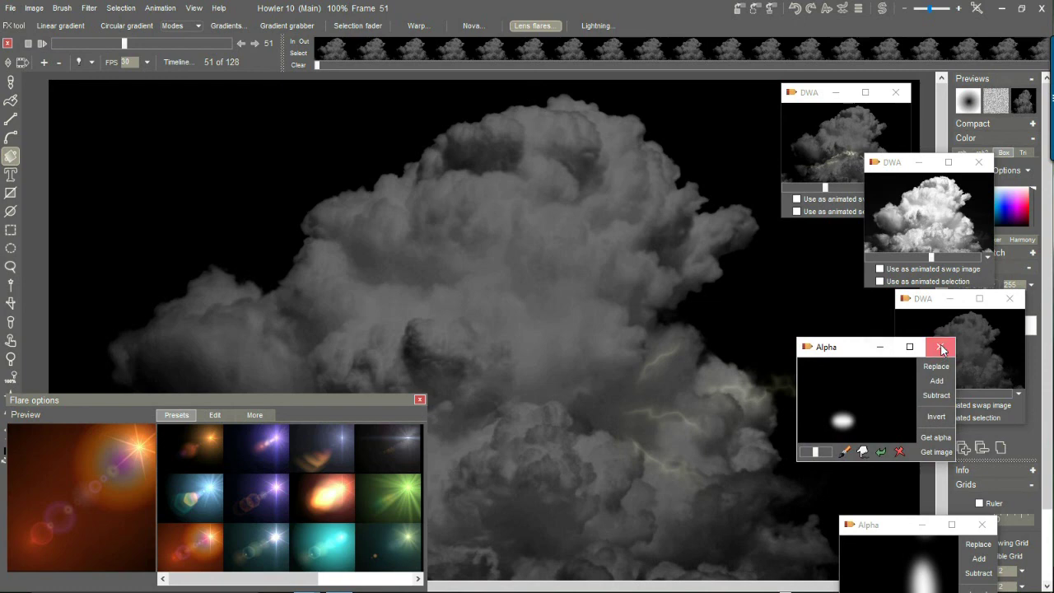
pyautogui.click(942, 349)
pyautogui.click(981, 524)
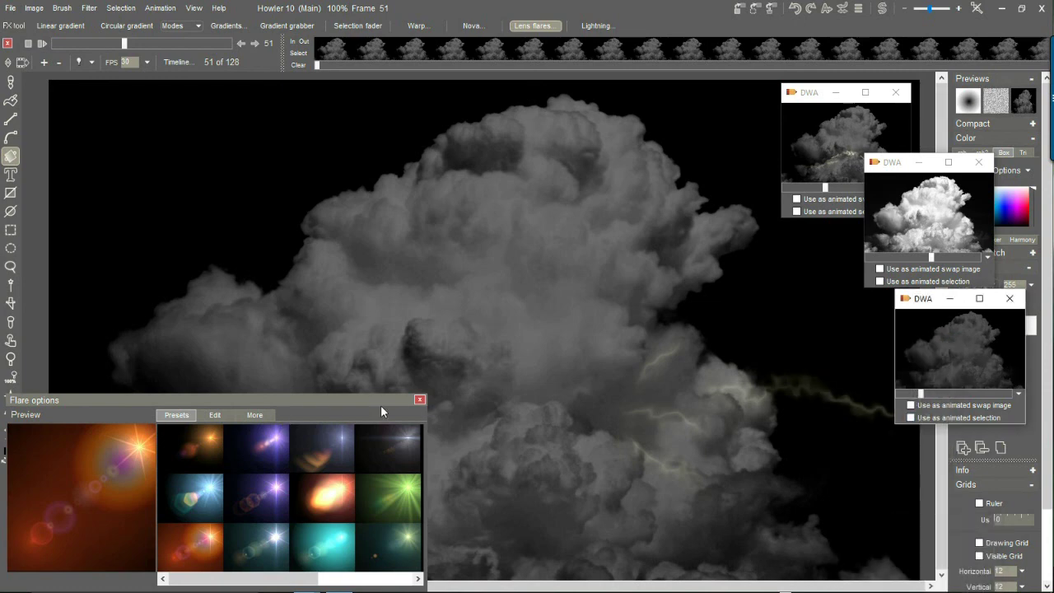
pyautogui.click(420, 400)
pyautogui.moveTo(809, 98); pyautogui.dragTo(828, 89)
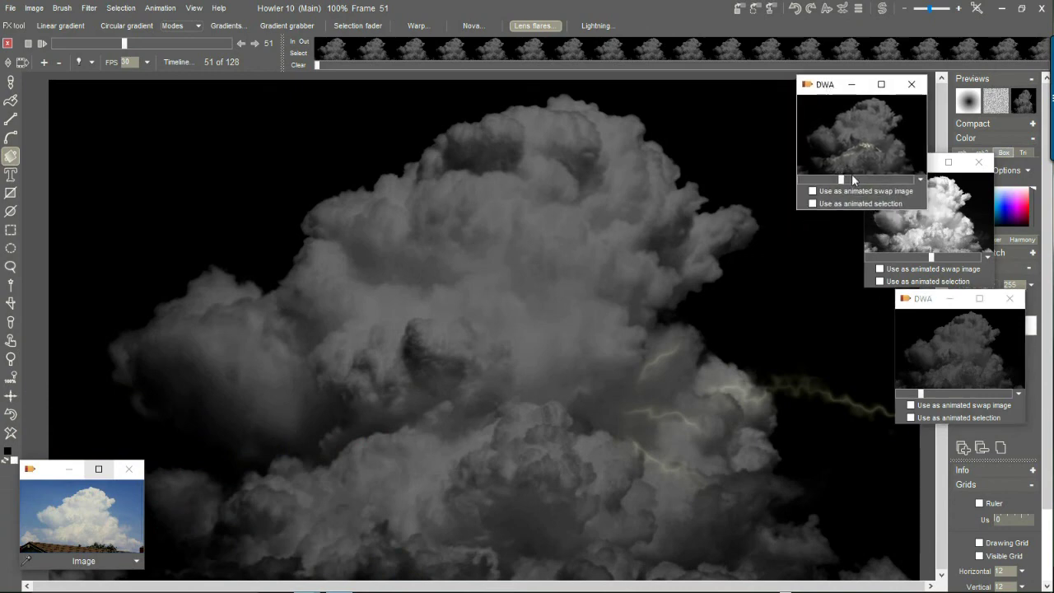
pyautogui.moveTo(840, 181)
pyautogui.mouseDown()
pyautogui.moveTo(823, 181)
pyautogui.moveTo(845, 184)
pyautogui.mouseUp()
# Compare the lightning bolts on frames 46 to 48 and make frame 46 the current frame.
pyautogui.click(491, 60)
pyautogui.moveTo(628, 66); pyautogui.dragTo(560, 70)
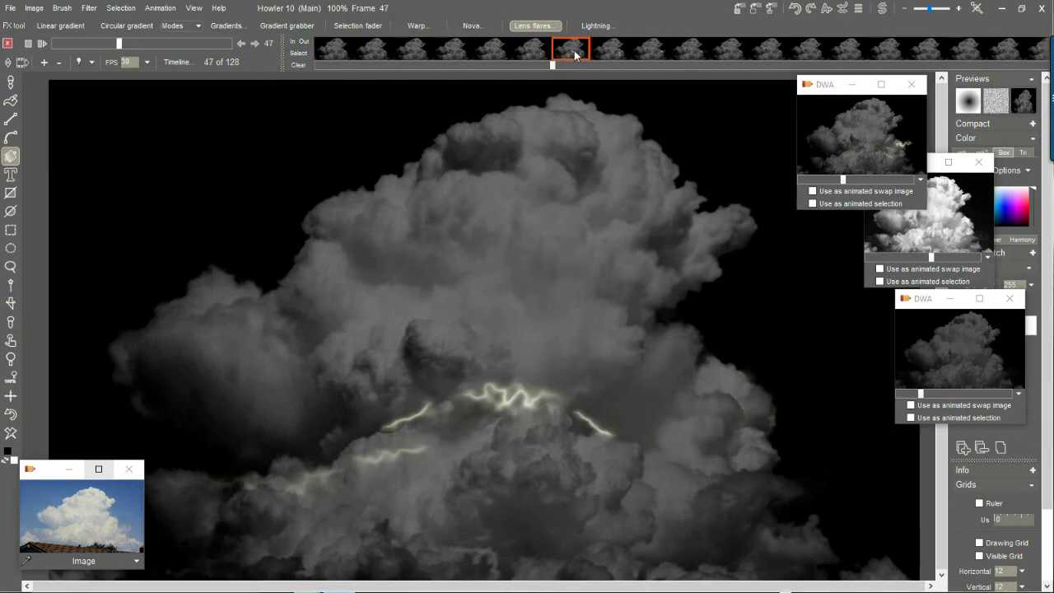
pyautogui.click(619, 57)
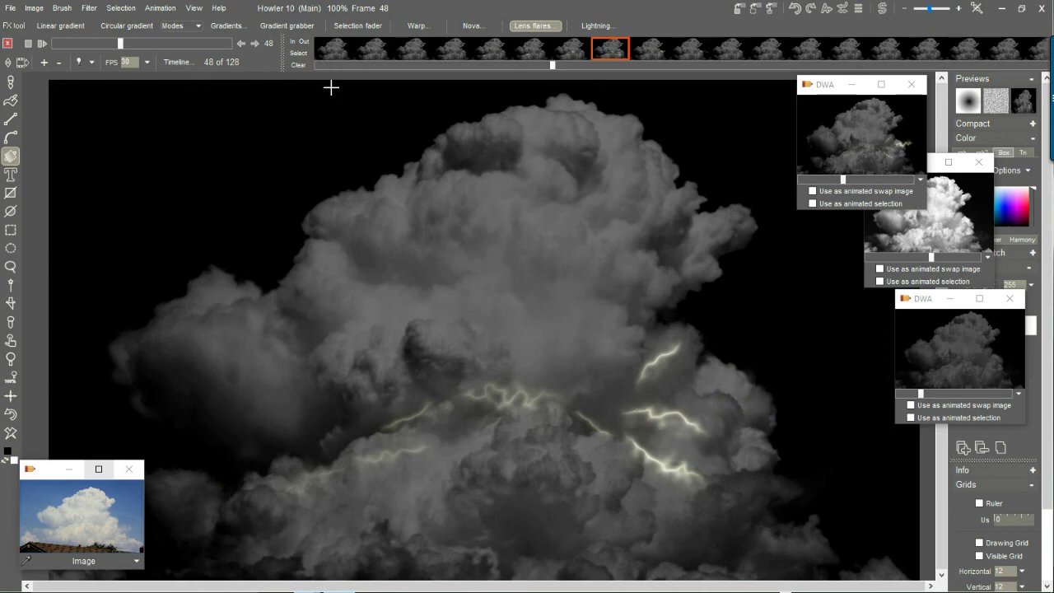
pyautogui.click(537, 52)
pyautogui.click(574, 50)
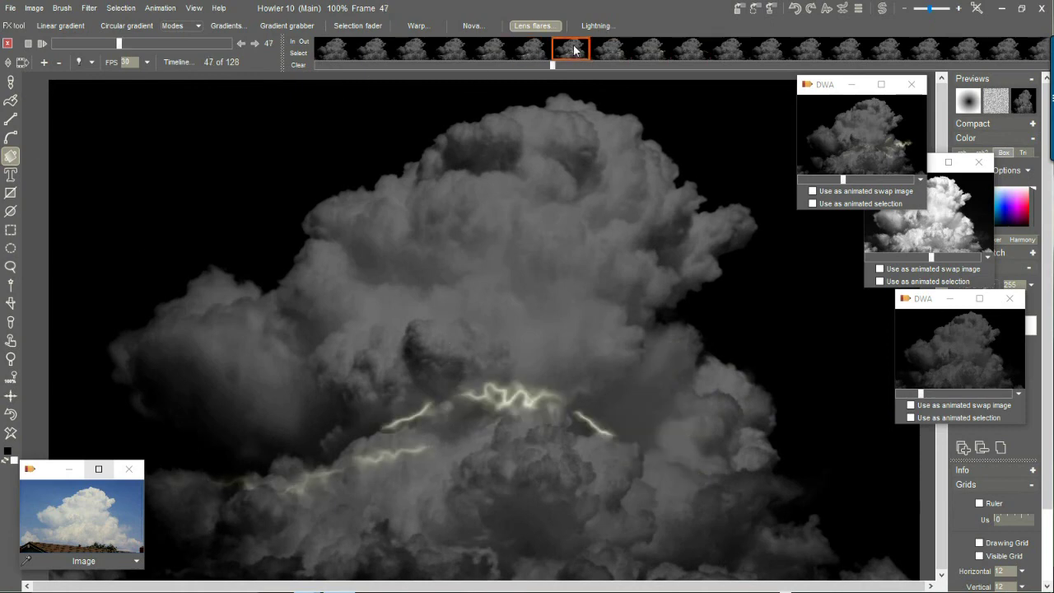
pyautogui.click(542, 50)
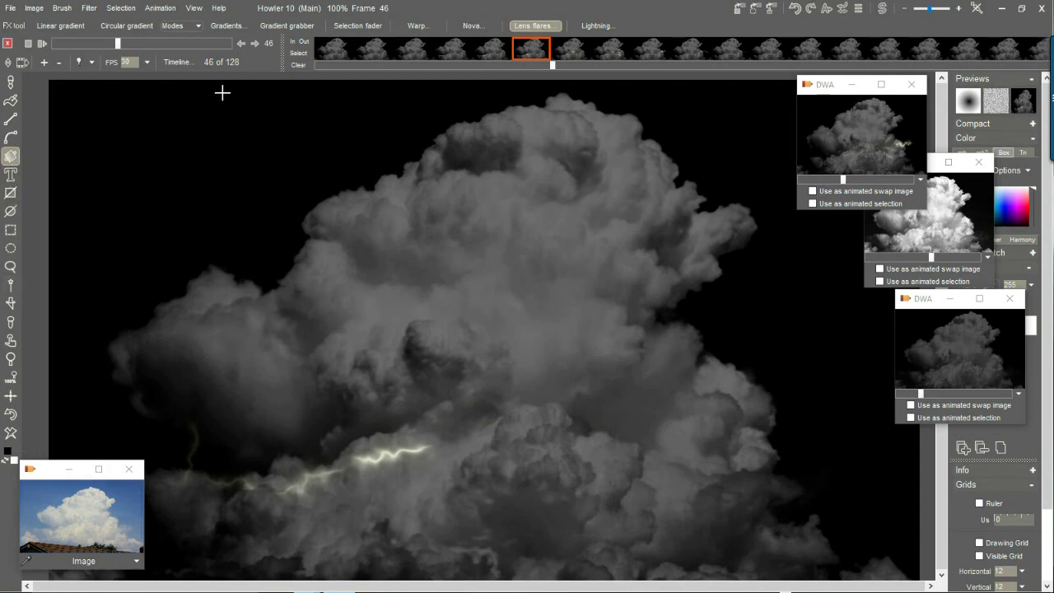
# Choose the warm white starburst lens flare preset with a faint green streak and move the flare options clear of the bolts.
pyautogui.click(537, 26)
pyautogui.moveTo(491, 42); pyautogui.dragTo(308, 360)
pyautogui.moveTo(224, 540); pyautogui.dragTo(437, 541)
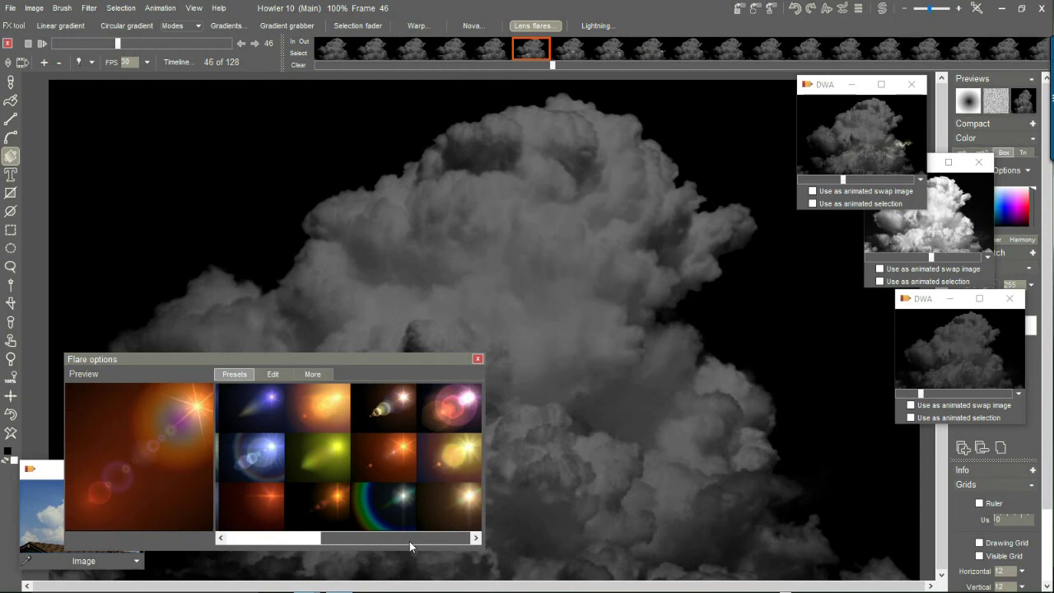
pyautogui.click(462, 498)
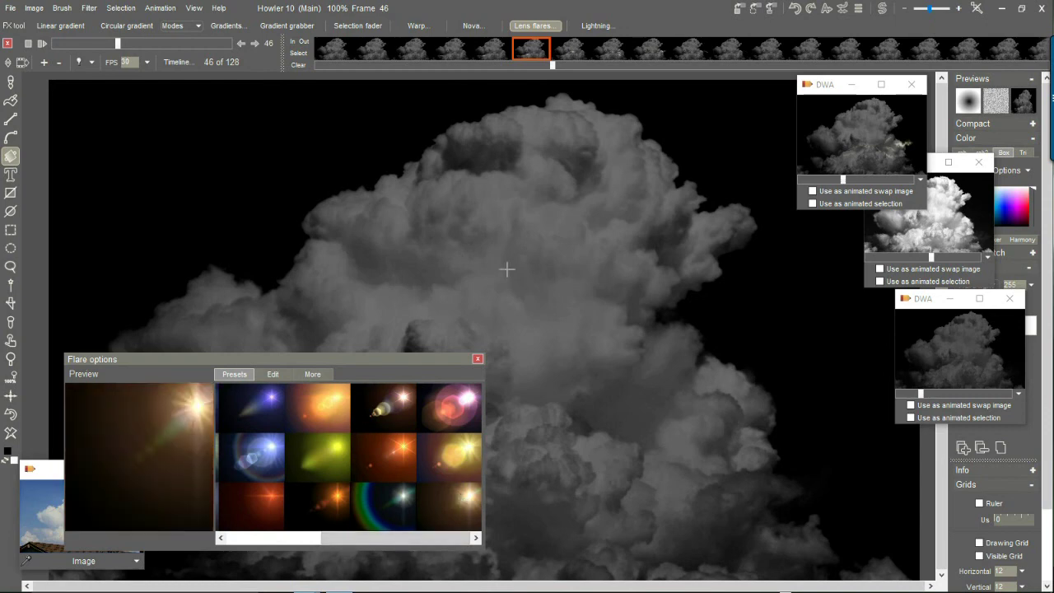
pyautogui.moveTo(387, 355); pyautogui.dragTo(382, 114)
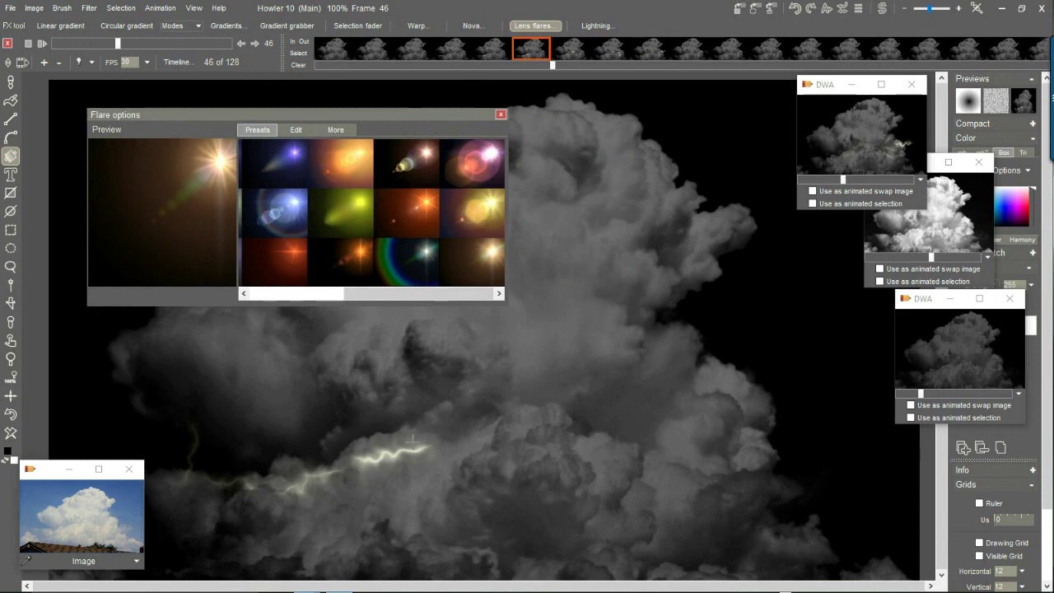
# Place a lens flare at the leading tip of the lightning bolt on frames 46, 45 and 44.
pyautogui.moveTo(425, 449); pyautogui.dragTo(449, 445)
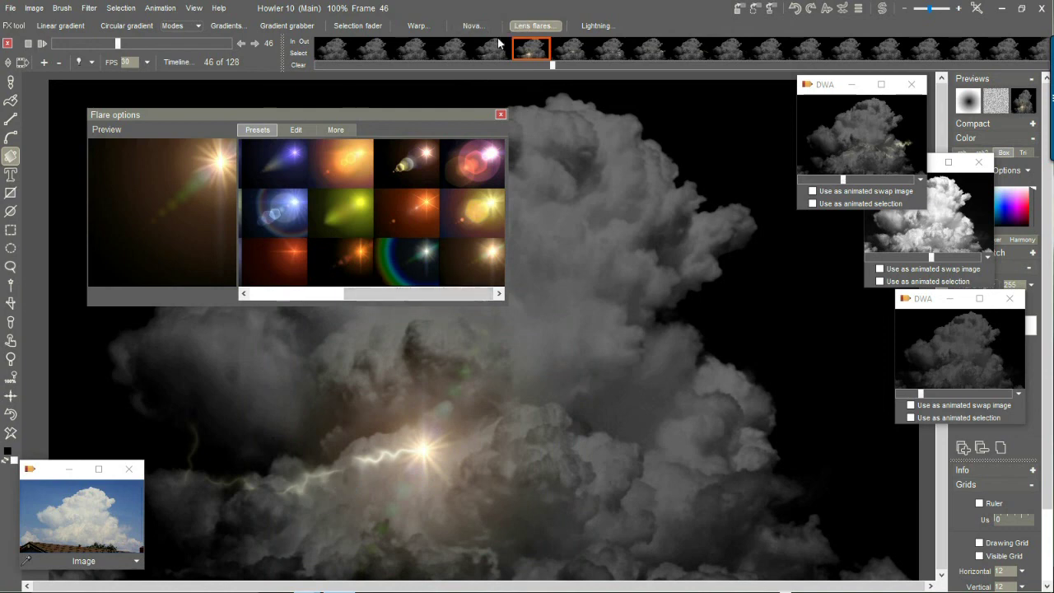
pyautogui.click(480, 56)
pyautogui.moveTo(338, 466); pyautogui.dragTo(346, 445)
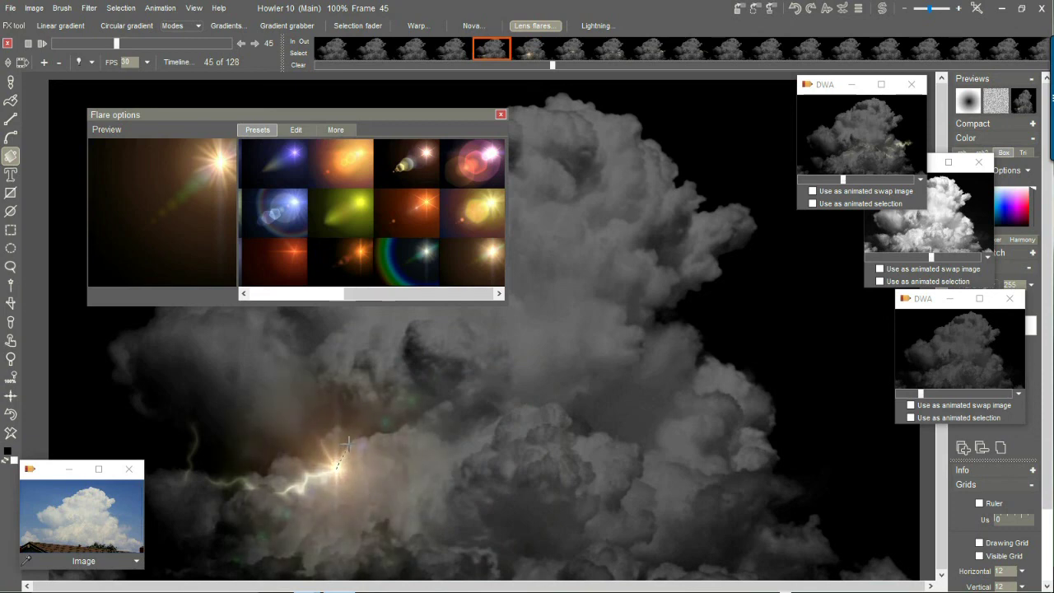
pyautogui.click(463, 47)
pyautogui.click(254, 488)
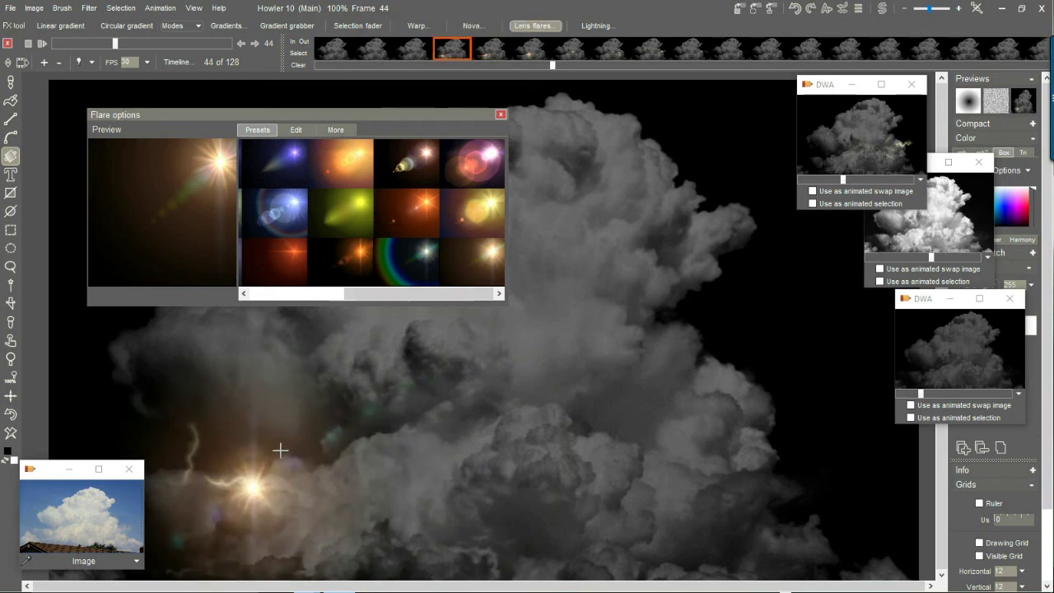
# Add a flare at the lower end of the bolt on frame 43 and a small one at its starting point on frame 42.
pyautogui.click(424, 50)
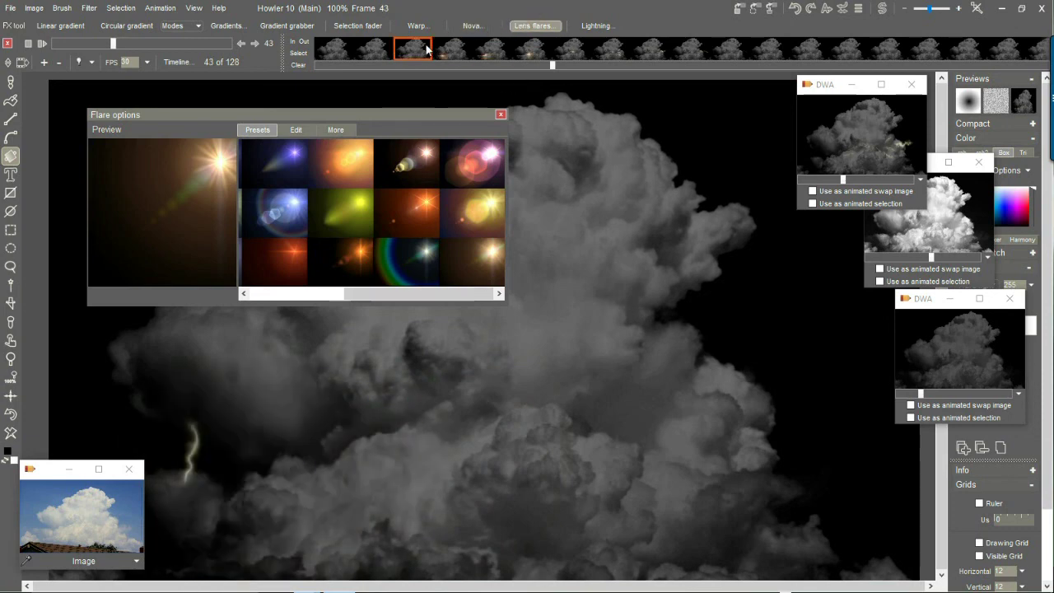
pyautogui.click(185, 492)
pyautogui.click(384, 49)
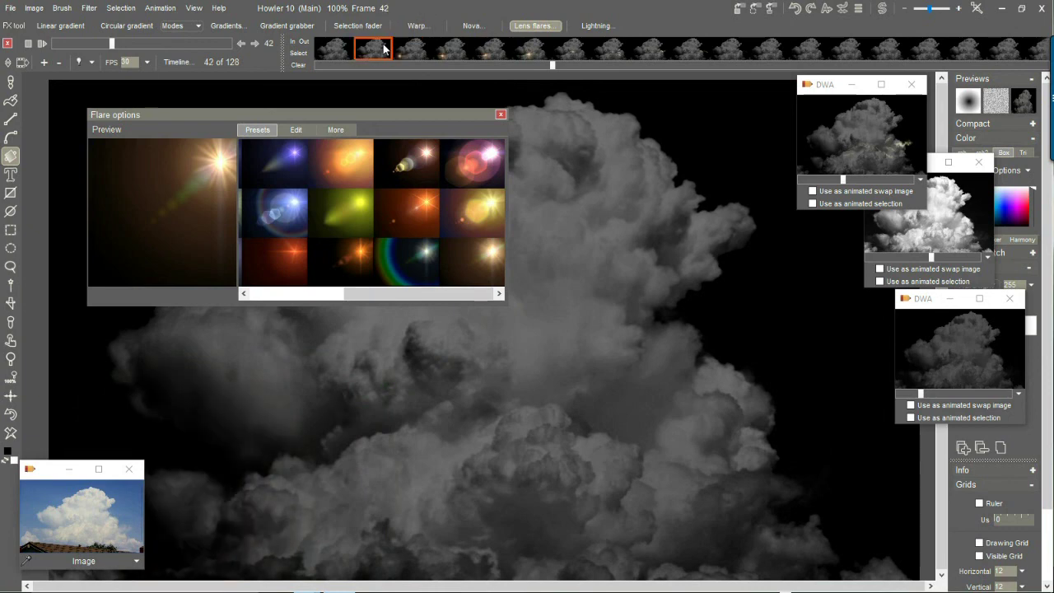
pyautogui.click(187, 418)
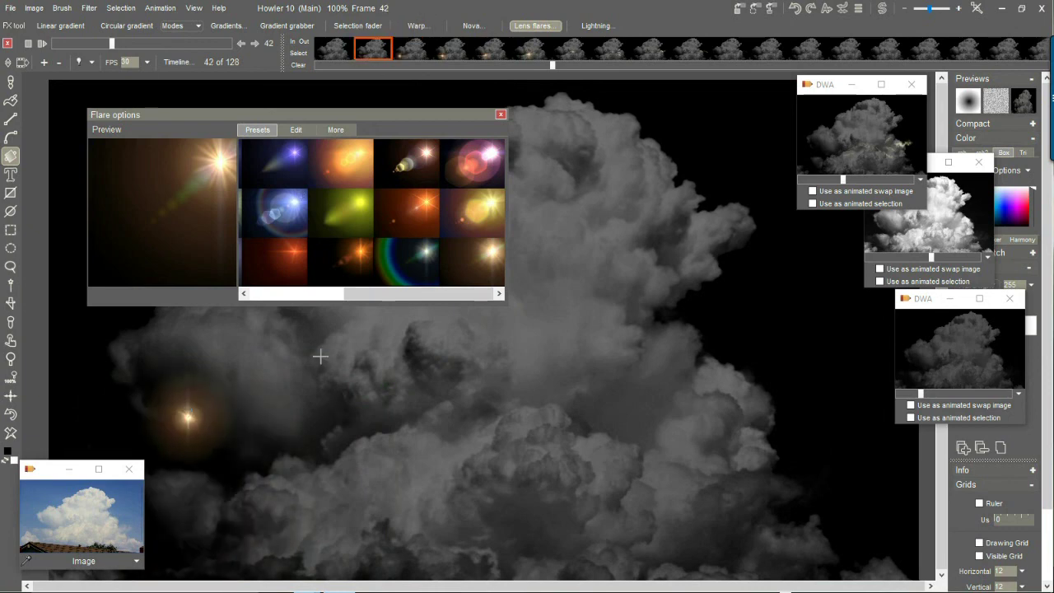
# Place two flares on frame 47, one at the bolt's right tip and one at the right end of the central arc.
pyautogui.click(420, 51)
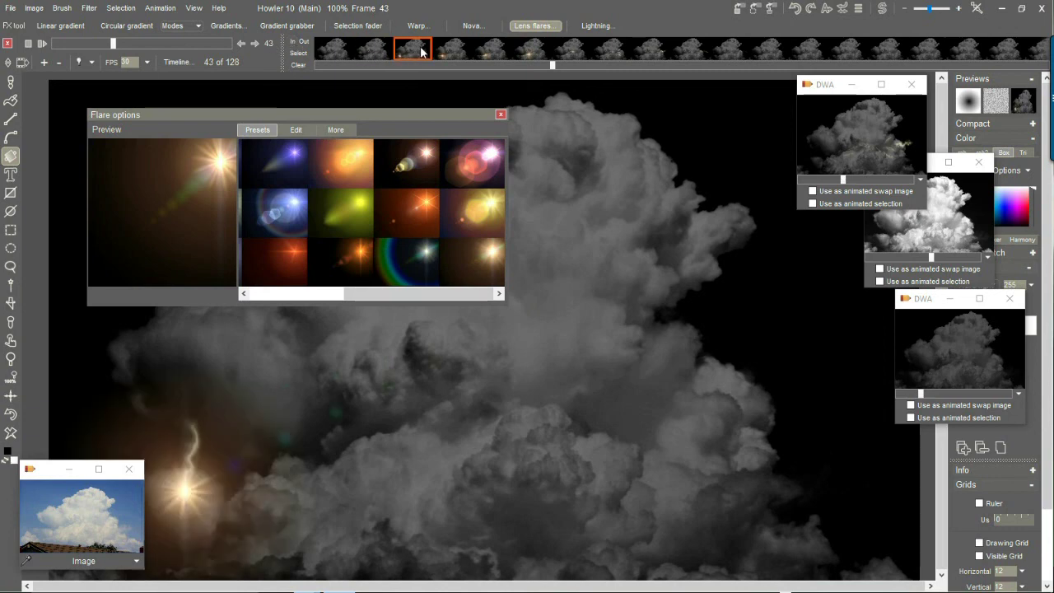
pyautogui.click(455, 51)
pyautogui.click(499, 48)
pyautogui.click(537, 48)
pyautogui.click(573, 47)
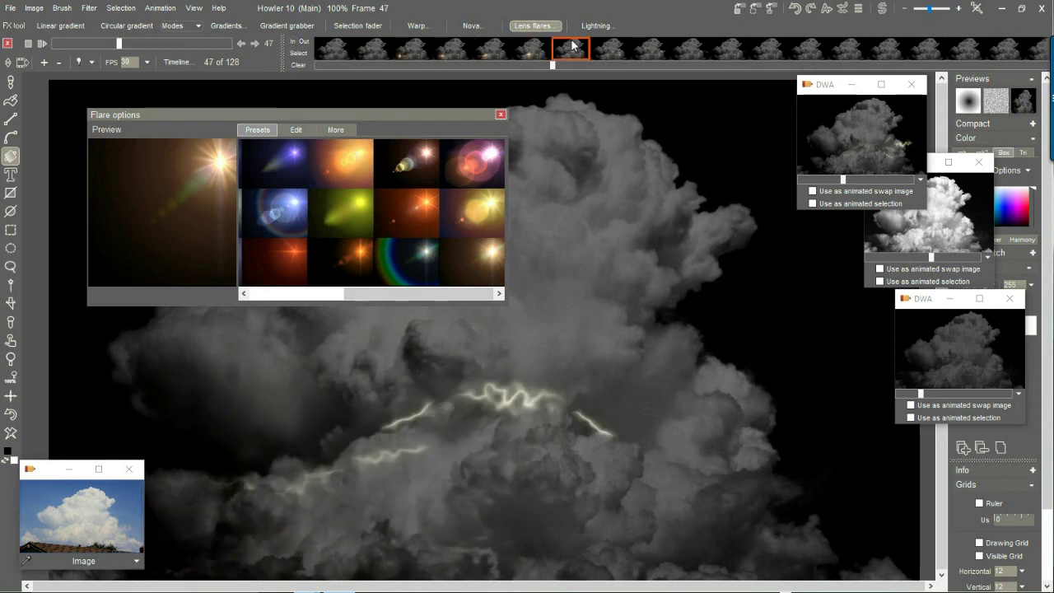
pyautogui.click(611, 440)
pyautogui.moveTo(622, 436); pyautogui.dragTo(581, 418)
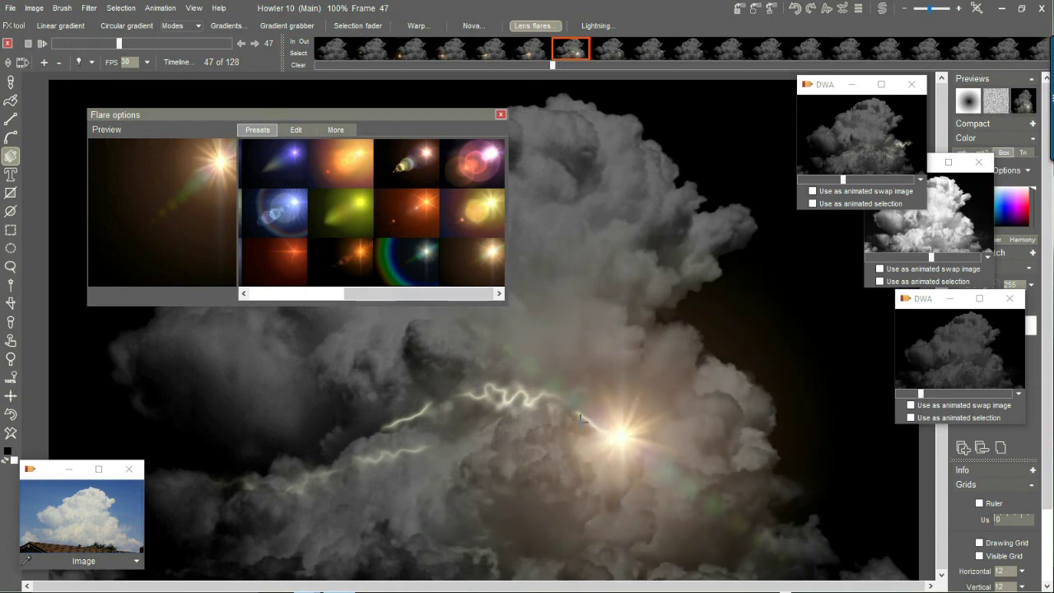
pyautogui.click(547, 396)
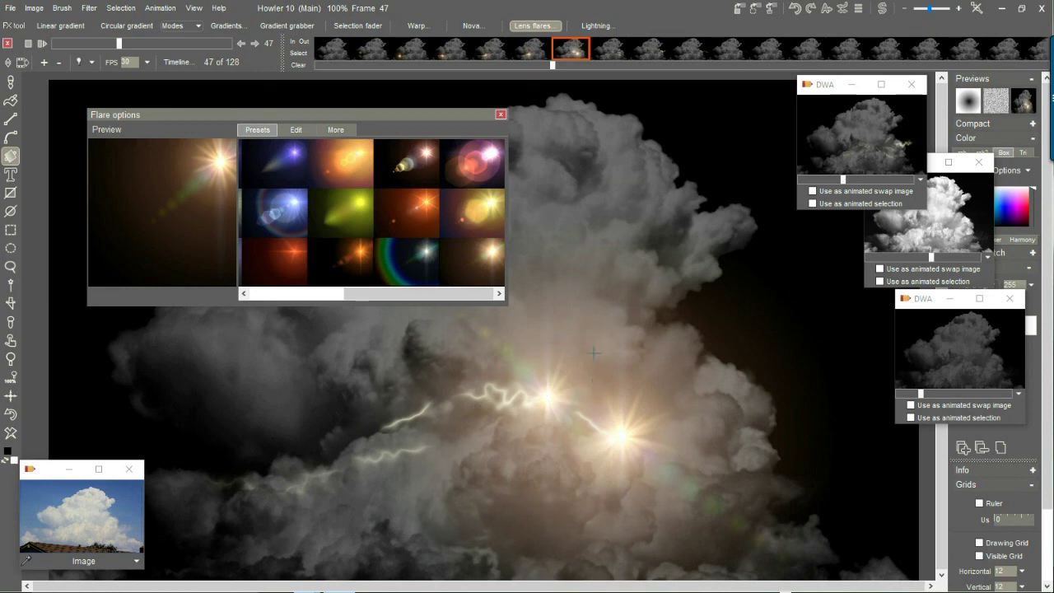
# Add lens flares at the outer tips of the three branching bolts on frame 48.
pyautogui.click(617, 42)
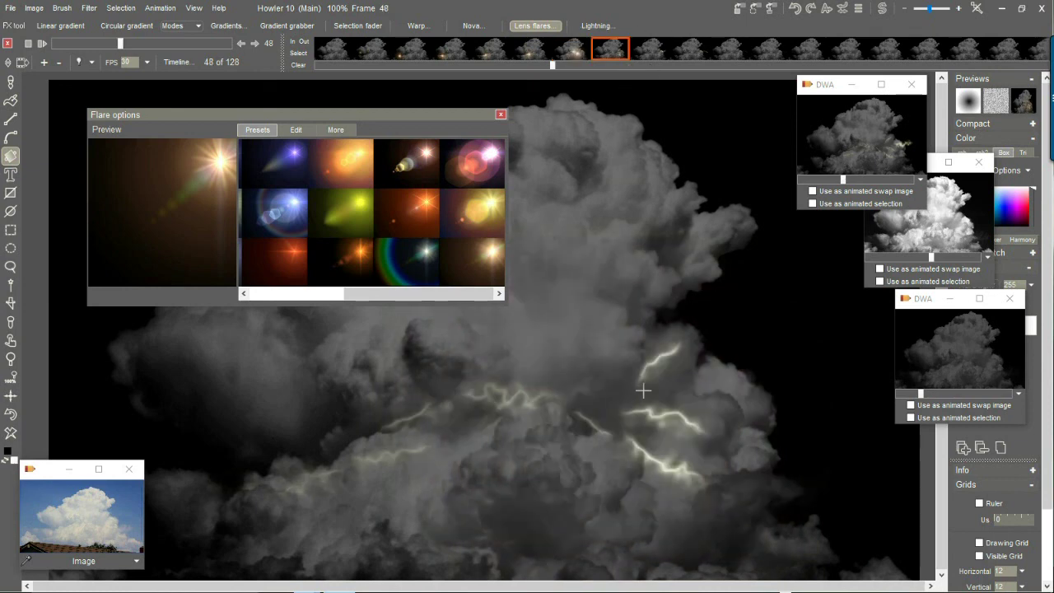
pyautogui.click(683, 340)
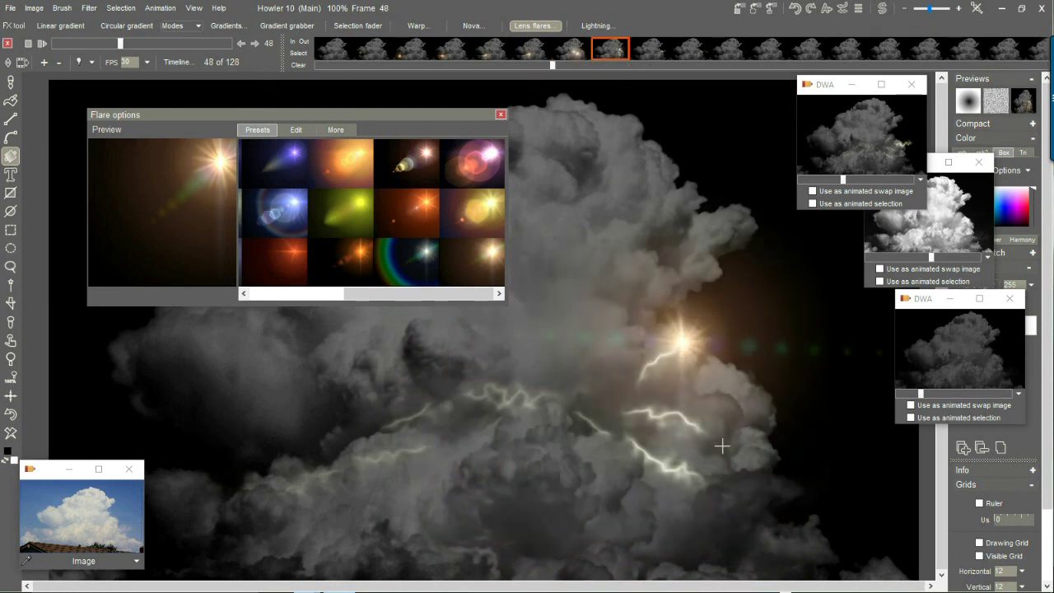
pyautogui.click(697, 427)
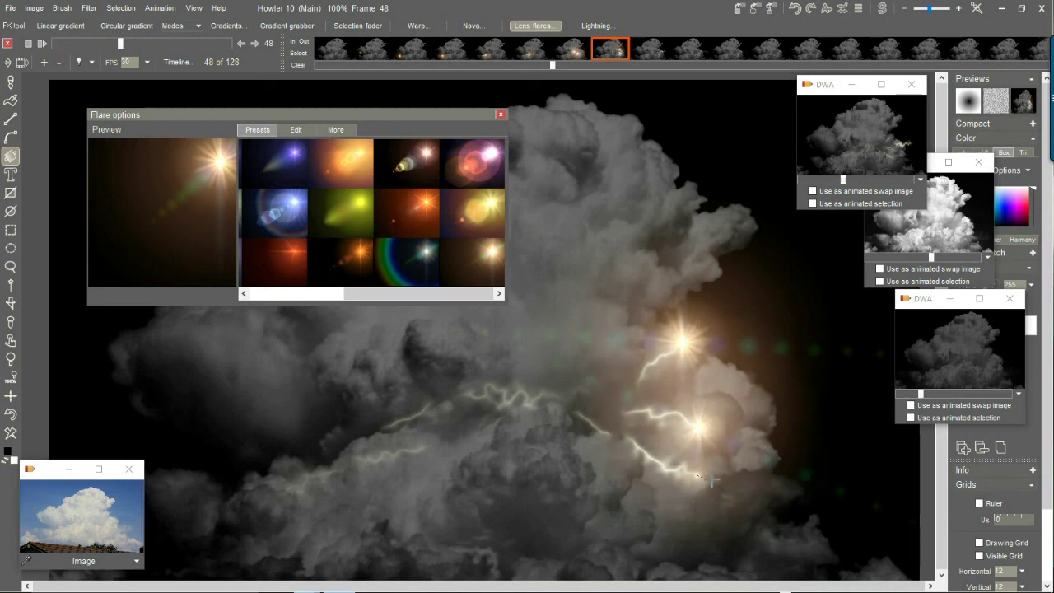
# Place a large flare at the bolt's right tip on frame 49 and two small flares on the cloud edge above and below it.
pyautogui.click(651, 50)
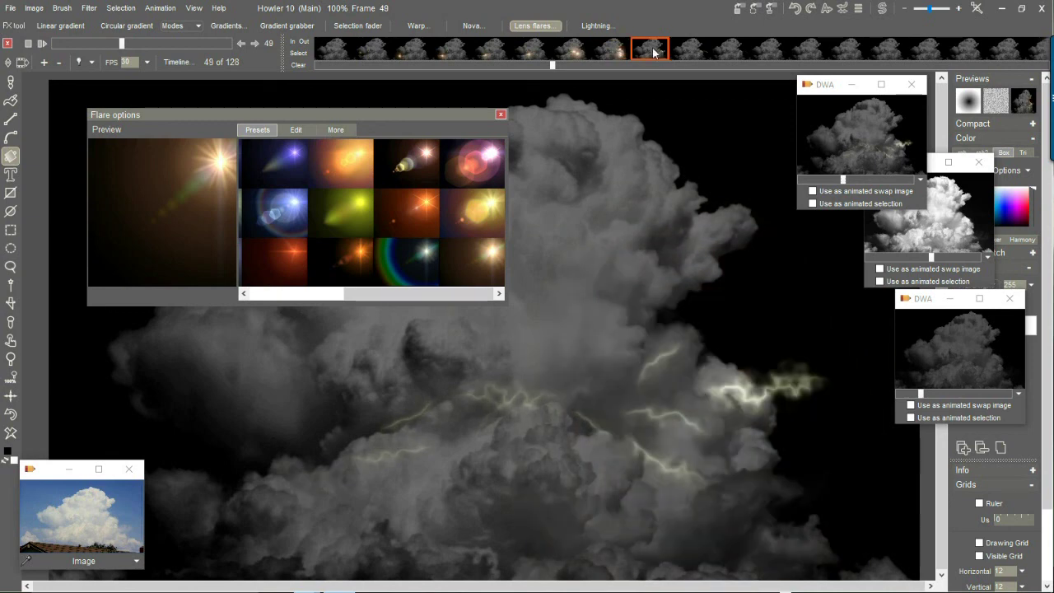
pyautogui.click(809, 386)
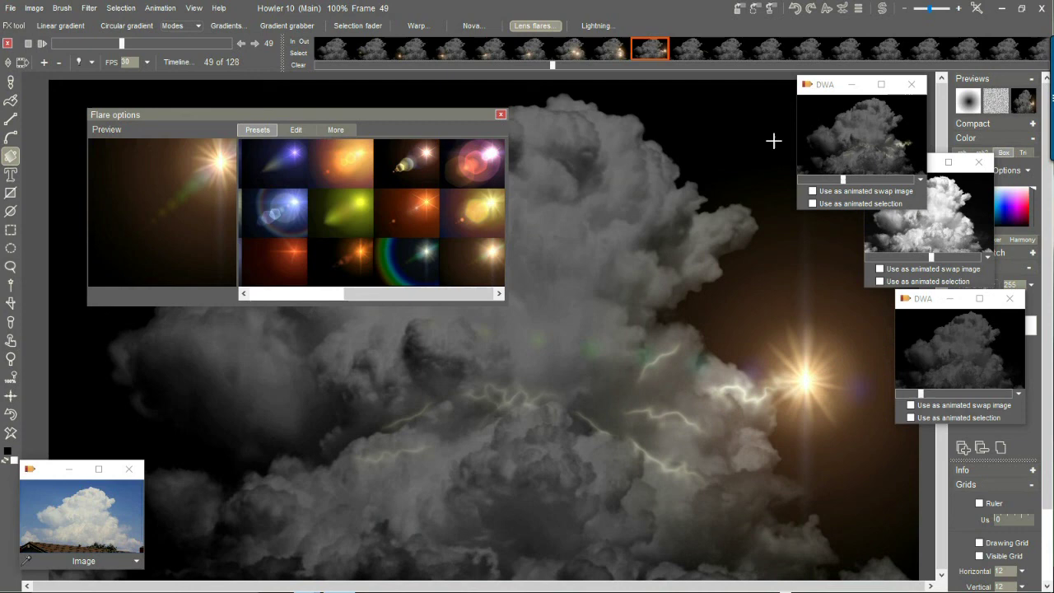
pyautogui.click(707, 287)
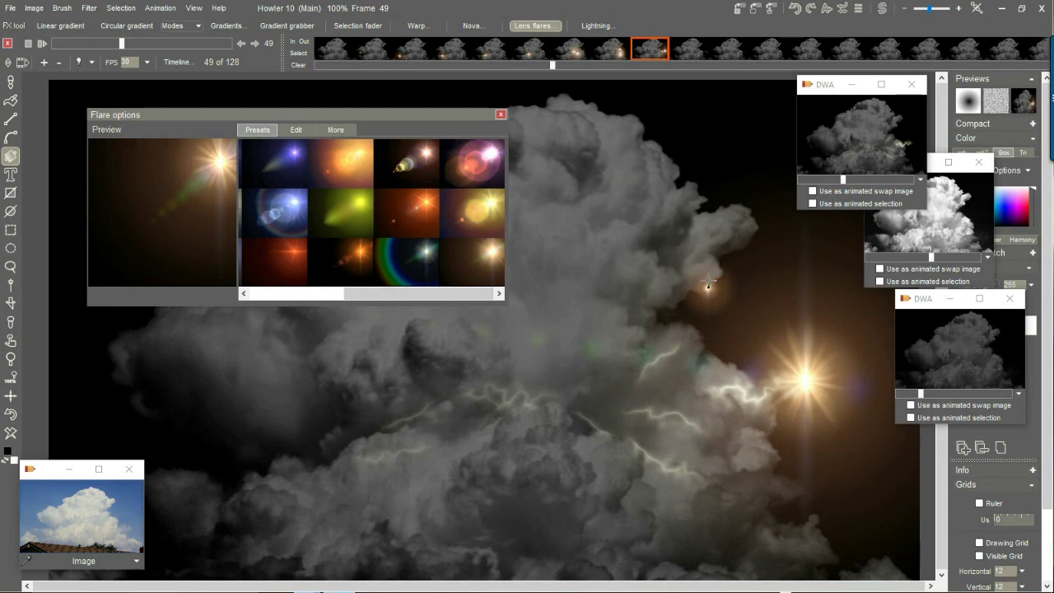
pyautogui.click(756, 524)
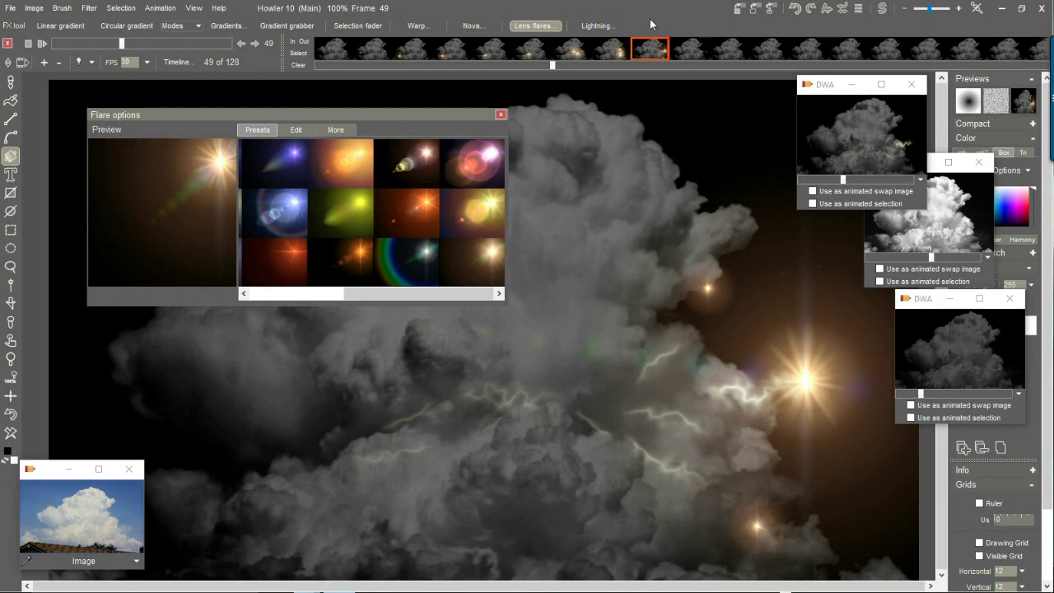
# Move the lowest DWA window off the canvas and place a large flare at the bolt's far end on frame 50.
pyautogui.click(687, 51)
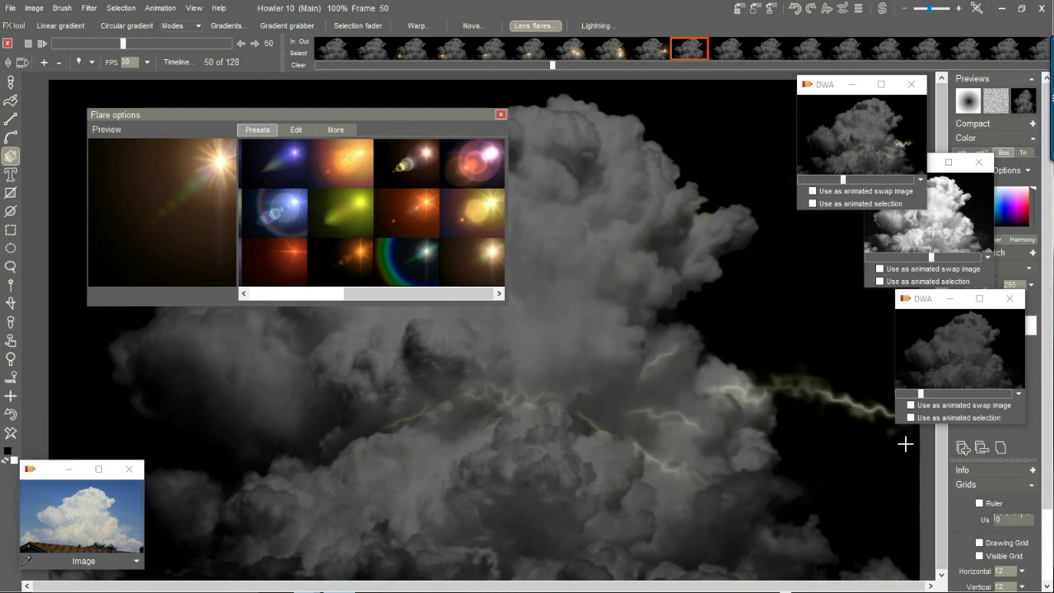
pyautogui.moveTo(937, 300); pyautogui.dragTo(964, 225)
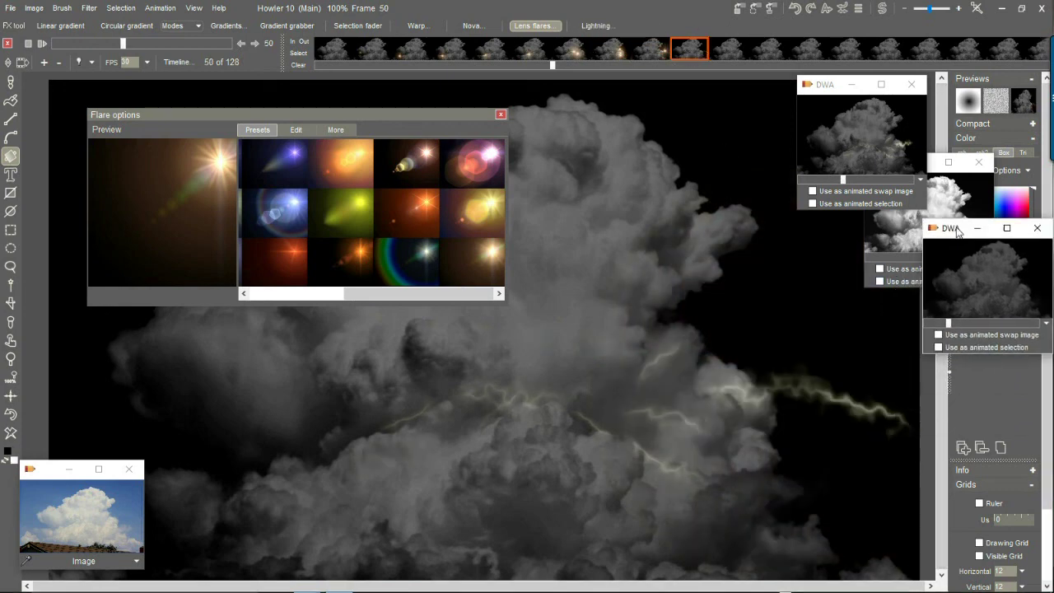
pyautogui.moveTo(808, 408); pyautogui.dragTo(600, 365)
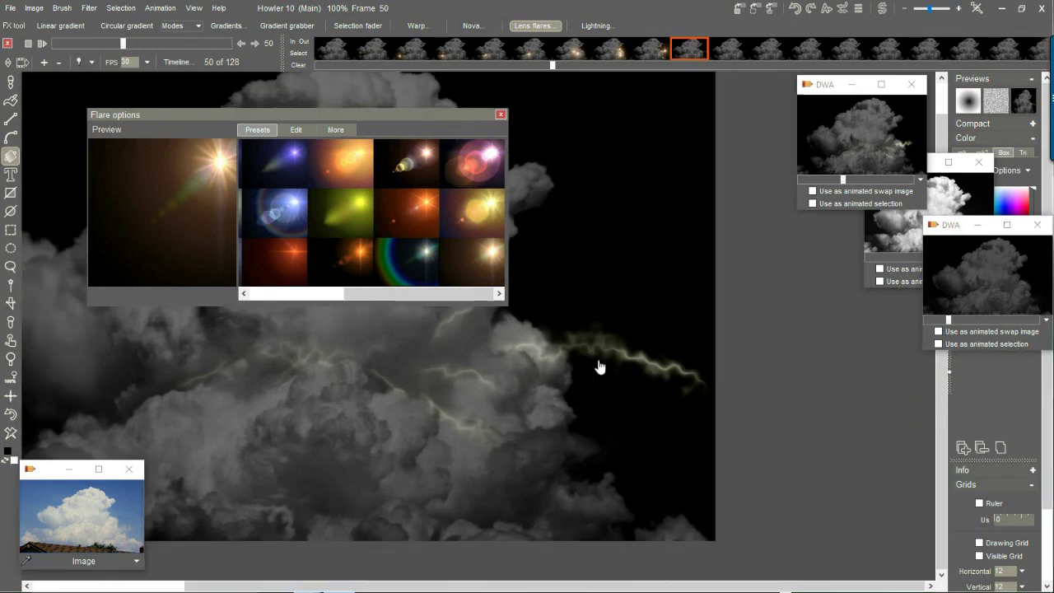
pyautogui.moveTo(694, 377); pyautogui.dragTo(762, 366)
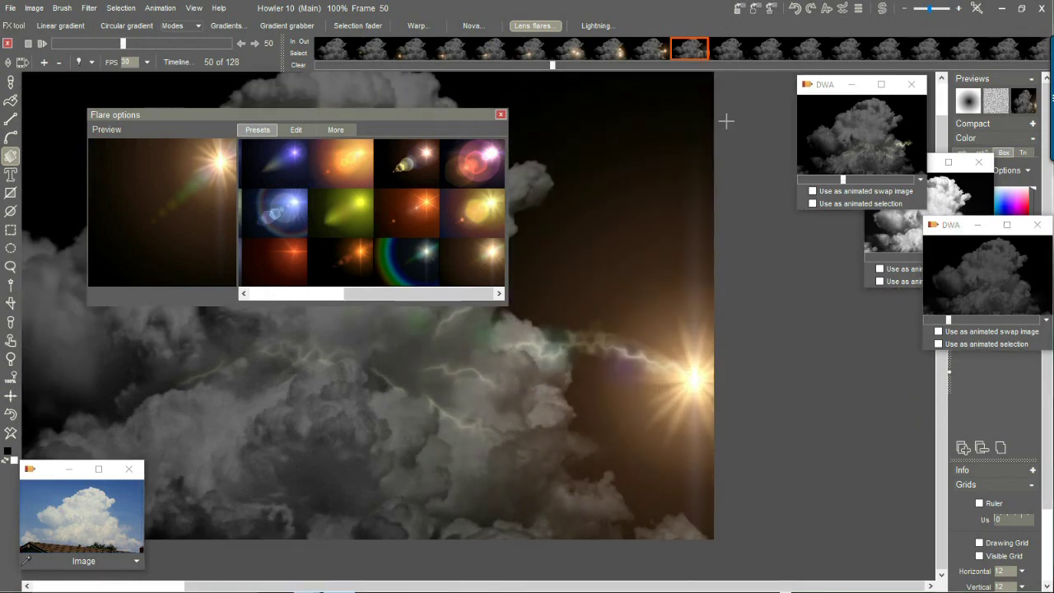
# Place flares just beyond the canvas's right edge on frames 51 and 52 so that only their glow reaches the picture.
pyautogui.click(723, 46)
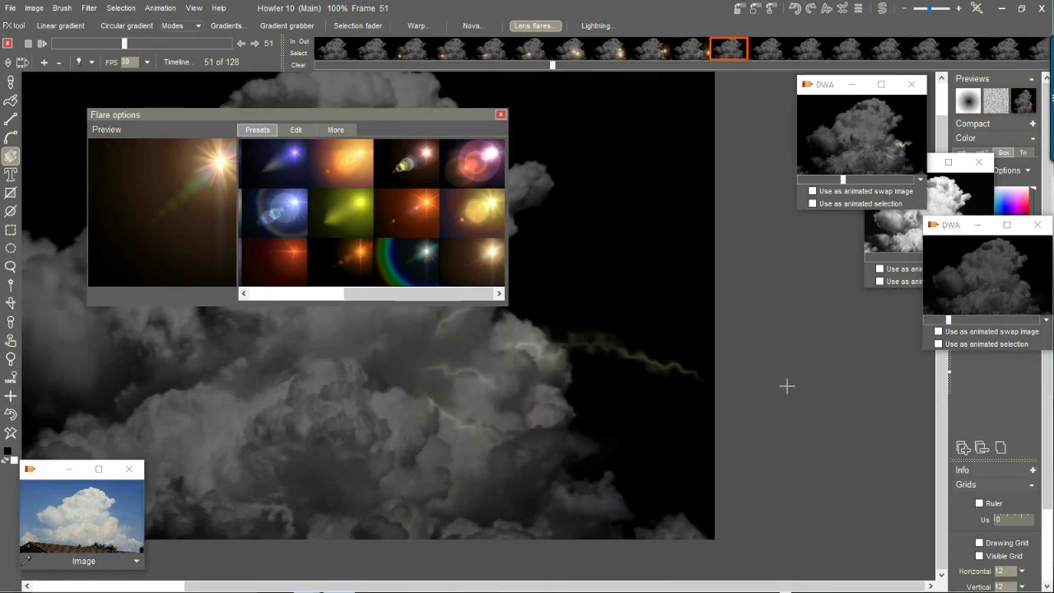
pyautogui.moveTo(761, 381); pyautogui.dragTo(838, 348)
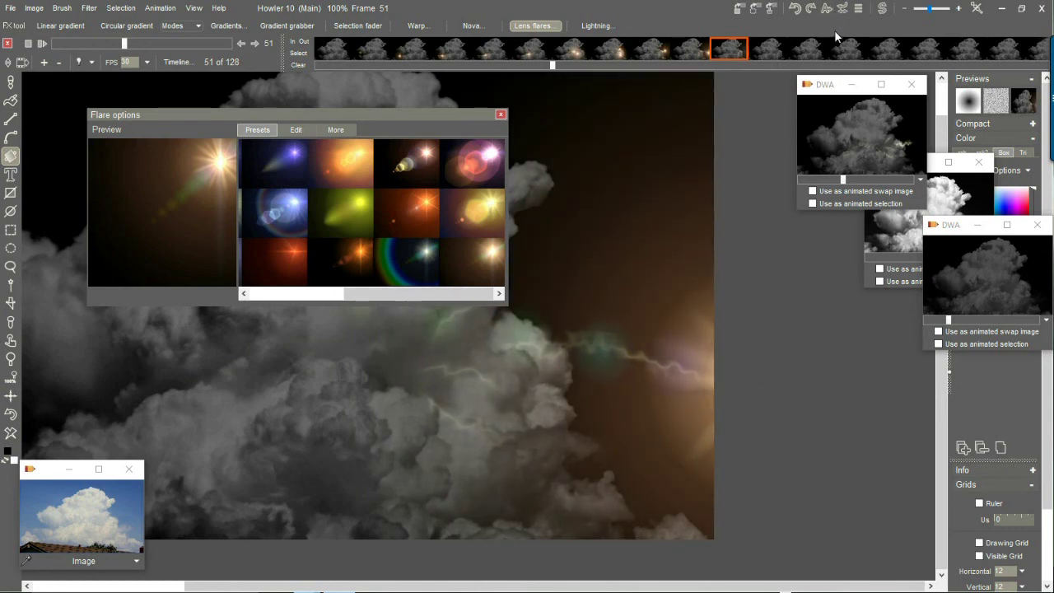
pyautogui.click(780, 52)
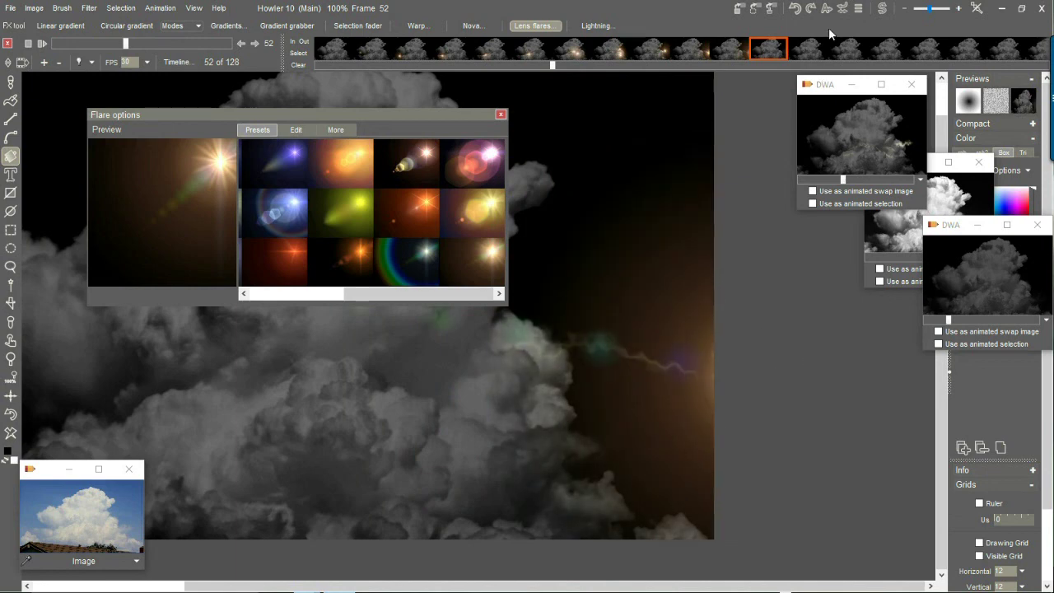
# Add off-canvas flares beyond the right edge on frames 53 and 54 and a very large one on frame 55.
pyautogui.click(810, 53)
pyautogui.click(781, 354)
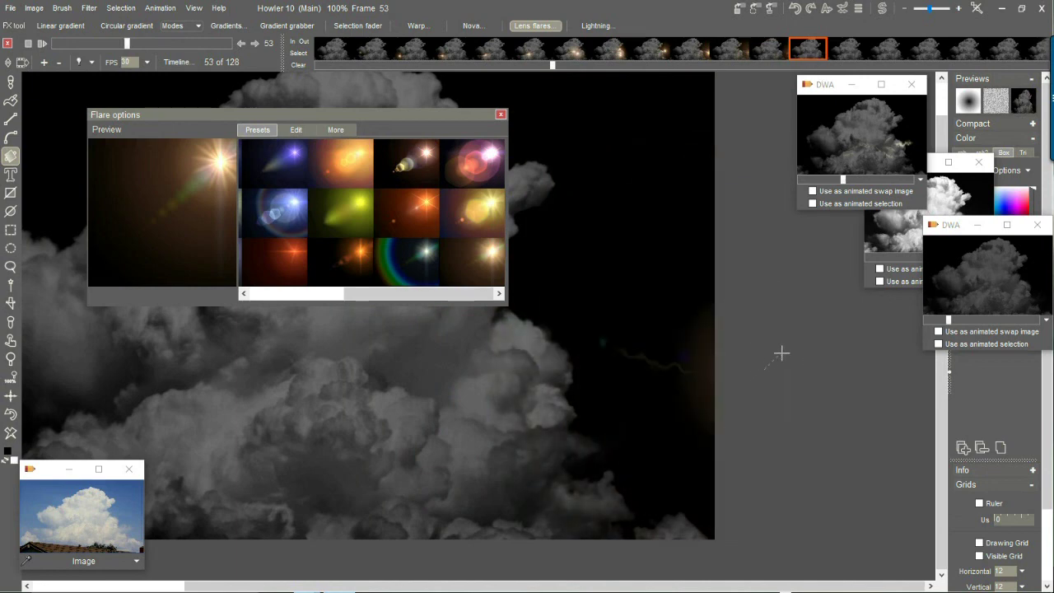
pyautogui.click(849, 56)
pyautogui.click(803, 369)
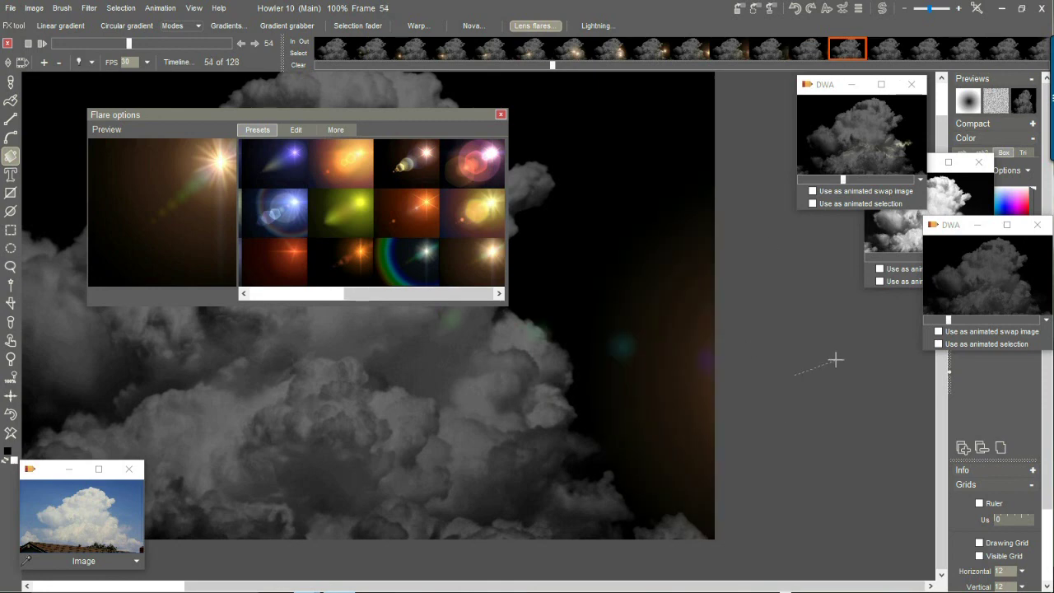
pyautogui.click(899, 52)
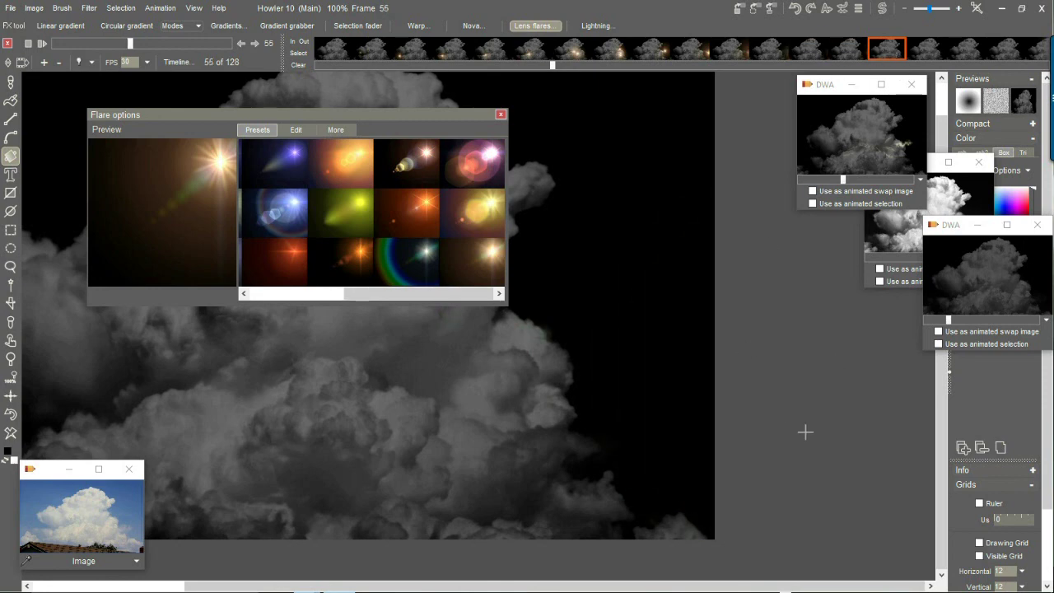
pyautogui.moveTo(816, 383); pyautogui.dragTo(866, 289)
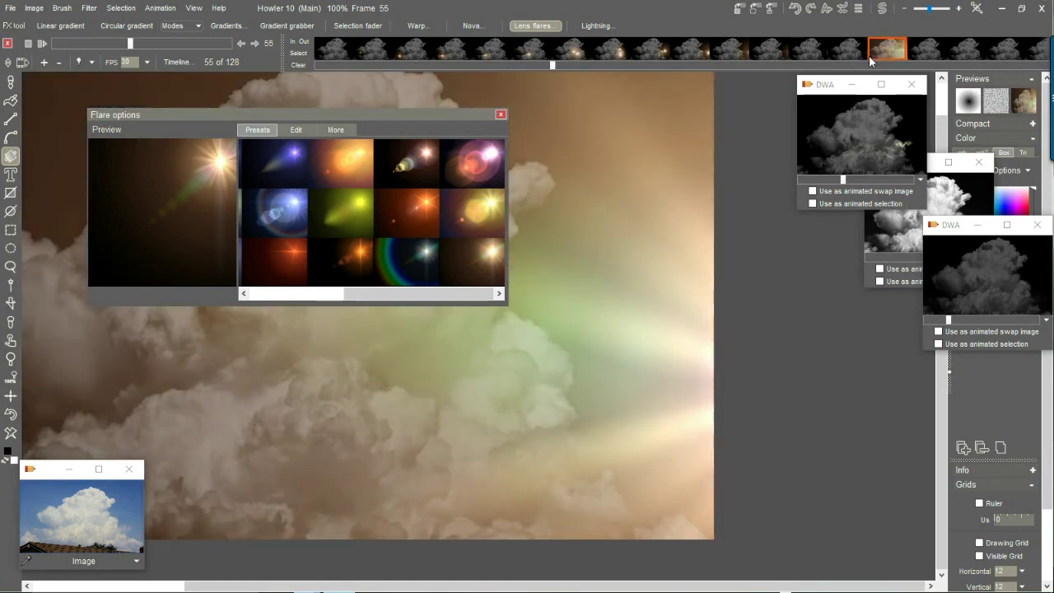
# Place off-canvas flares beyond the canvas's right edge on frames 56 to 58, fading the glow from frame to frame.
pyautogui.click(928, 51)
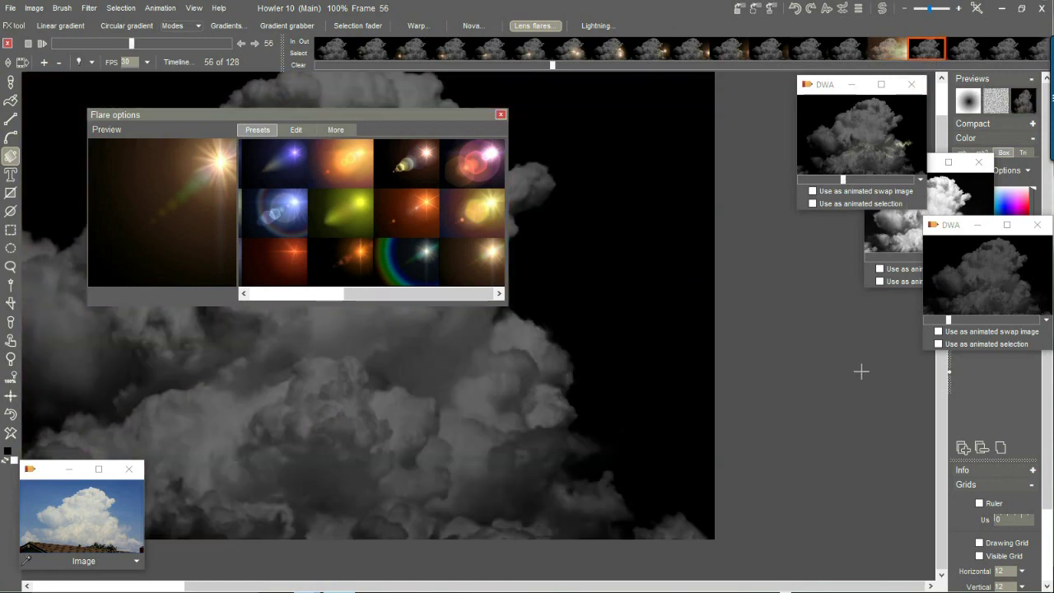
pyautogui.moveTo(864, 393); pyautogui.dragTo(900, 328)
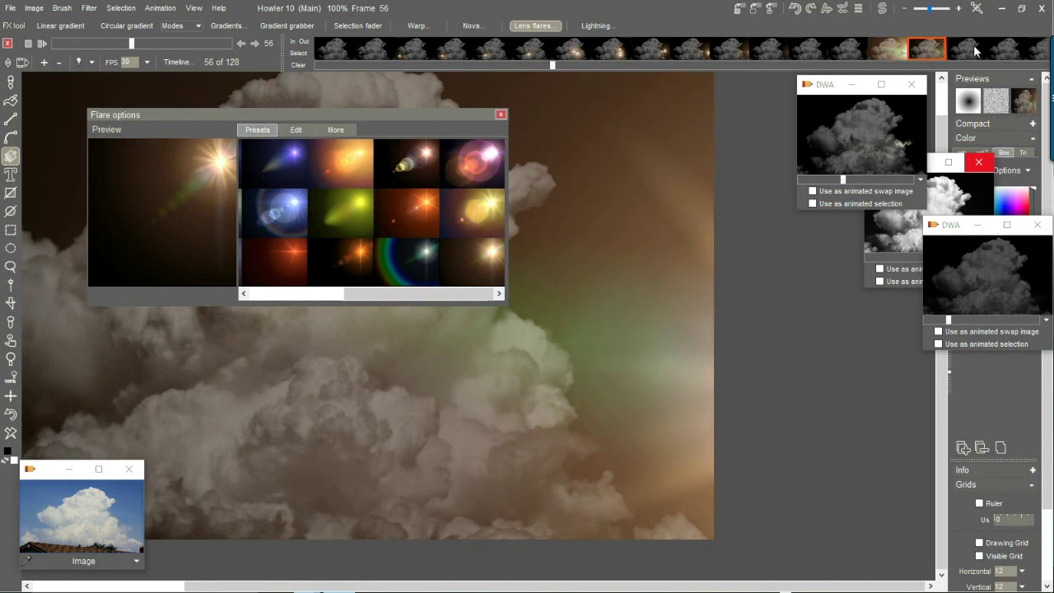
pyautogui.click(966, 50)
pyautogui.moveTo(888, 375); pyautogui.dragTo(939, 299)
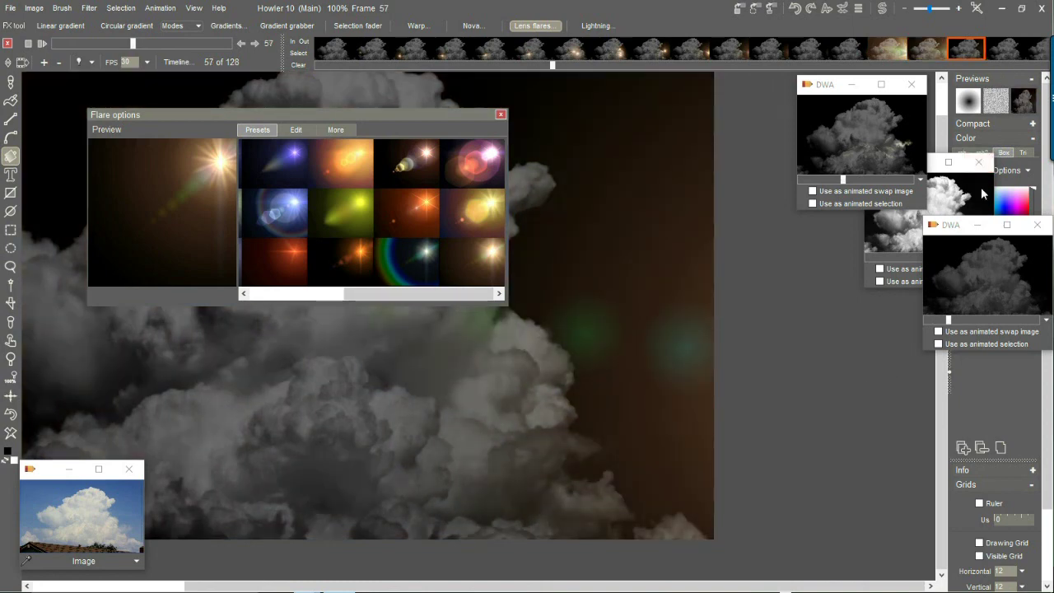
pyautogui.click(1006, 51)
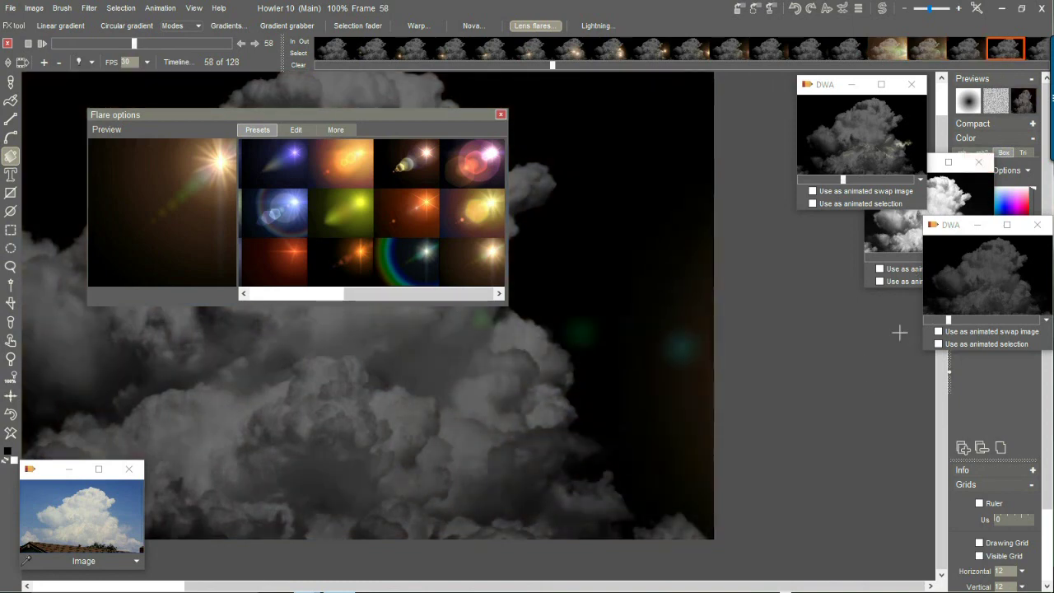
# Look at frames 46 and 41 and play back the animation to check the flares along the lightning's path.
pyautogui.click(530, 47)
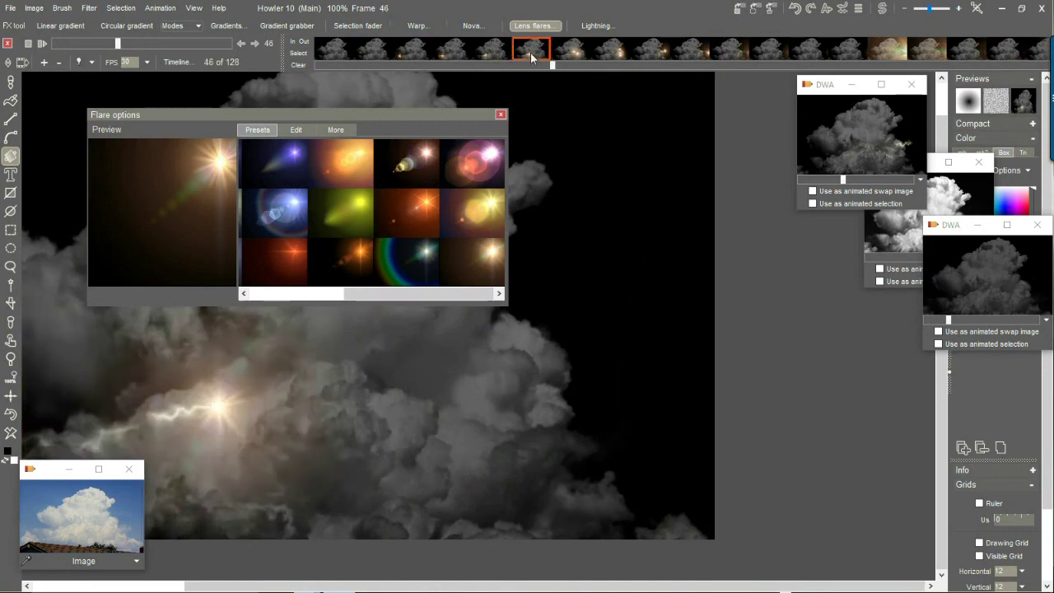
pyautogui.click(810, 48)
pyautogui.click(334, 48)
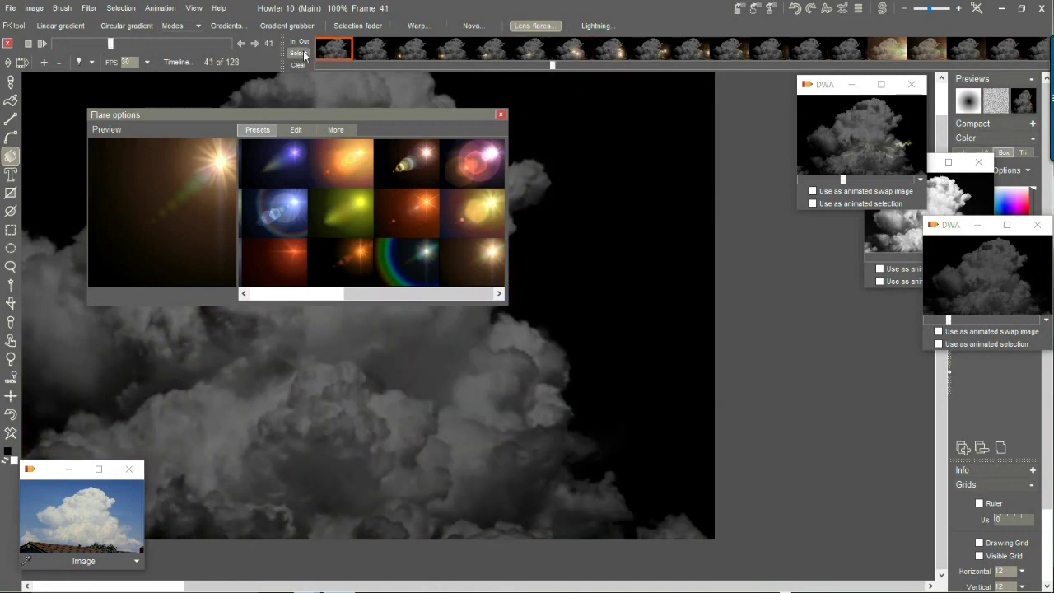
pyautogui.click(41, 45)
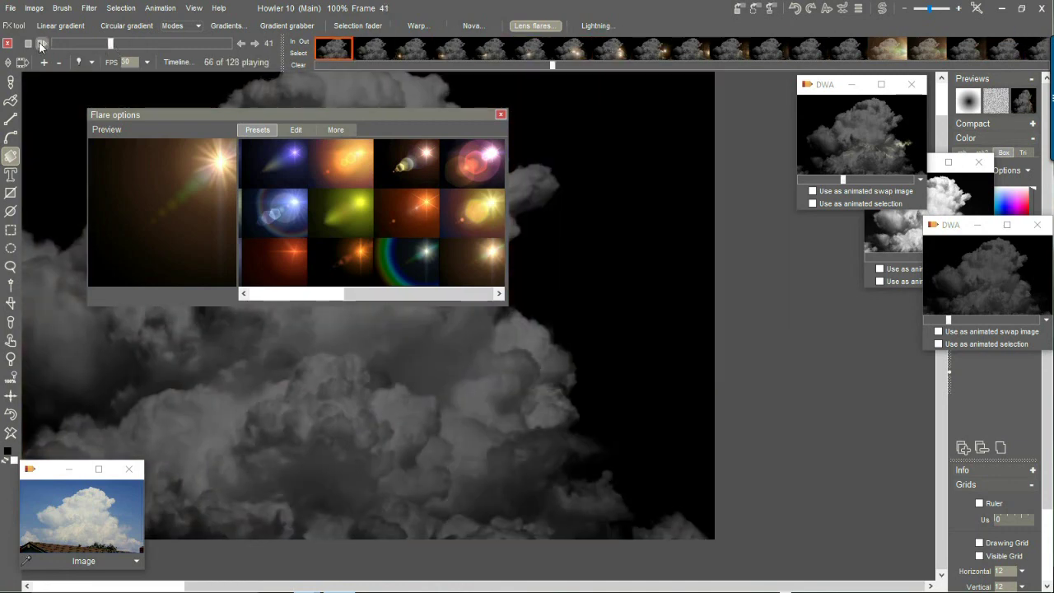
pyautogui.press('space')
# Close the flare options, bring the whole canvas into view, and replay and scrub through the animation.
pyautogui.click(500, 115)
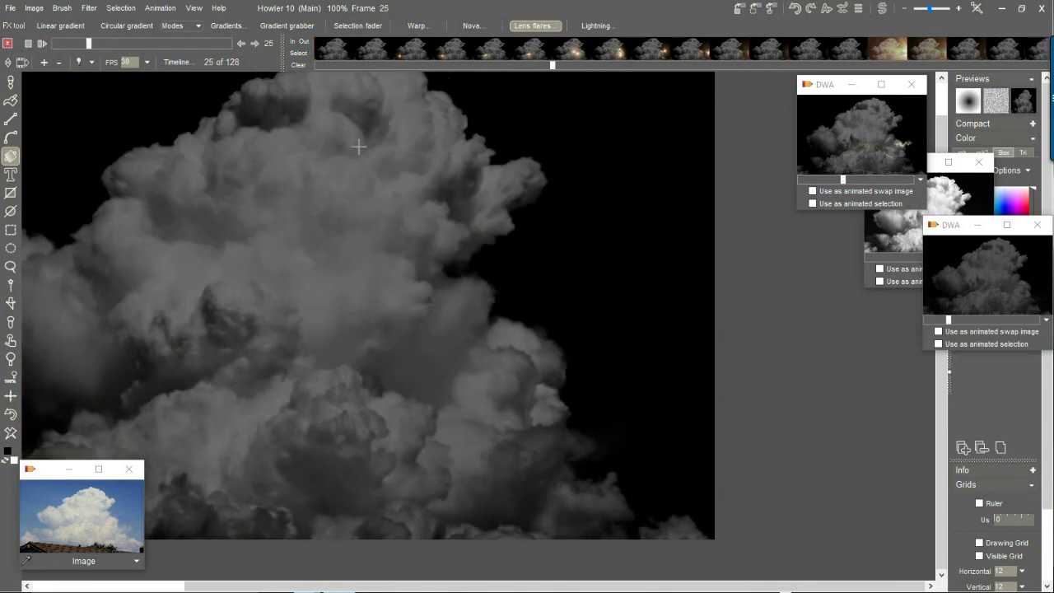
pyautogui.scroll(-2, 505, 233)
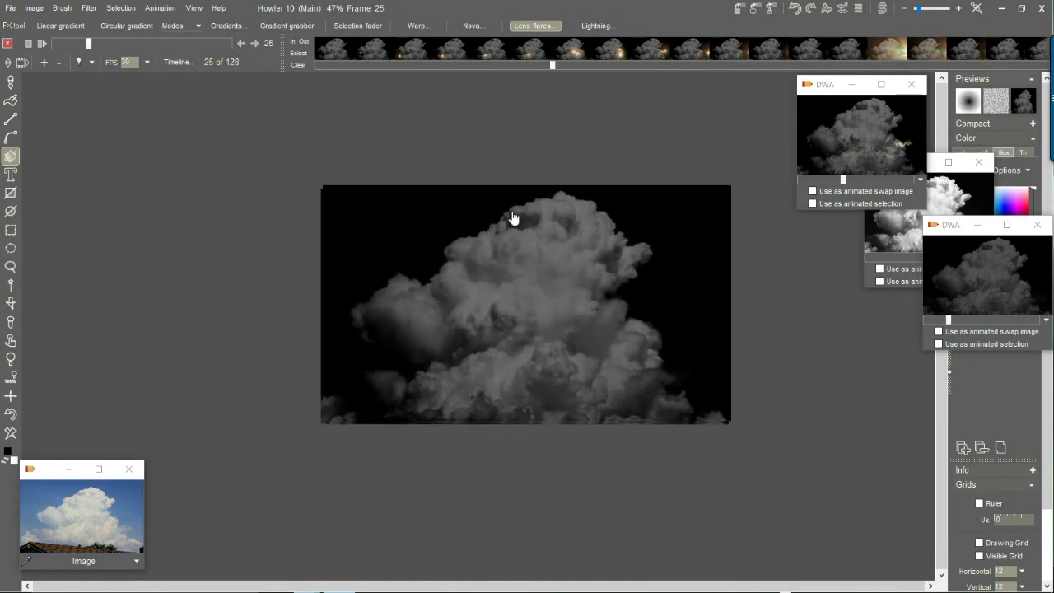
pyautogui.scroll(3, 461, 218)
pyautogui.moveTo(483, 228); pyautogui.dragTo(560, 360)
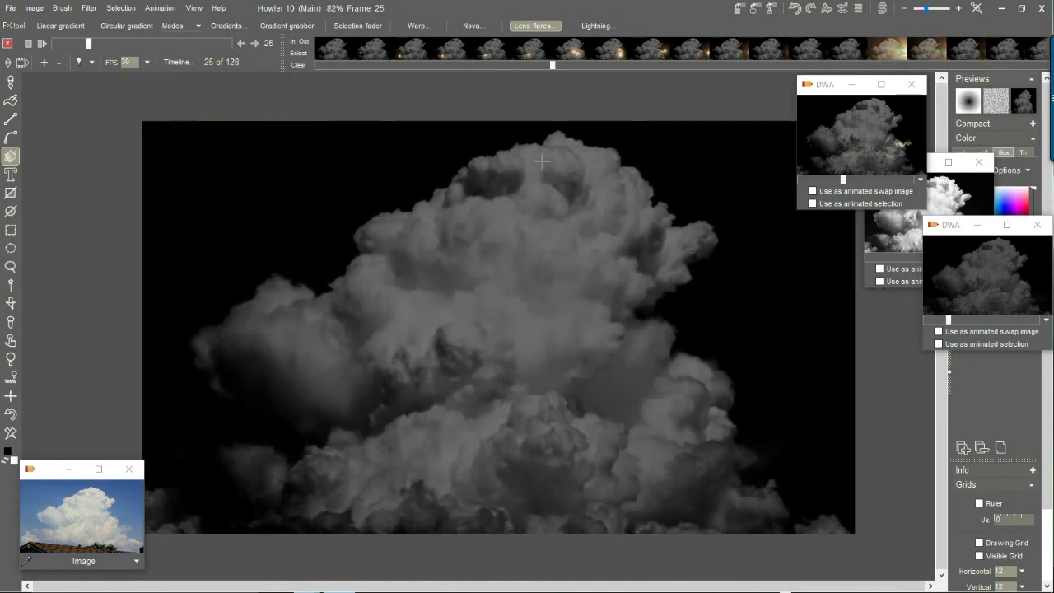
pyautogui.moveTo(83, 45); pyautogui.dragTo(112, 55)
pyautogui.click(42, 45)
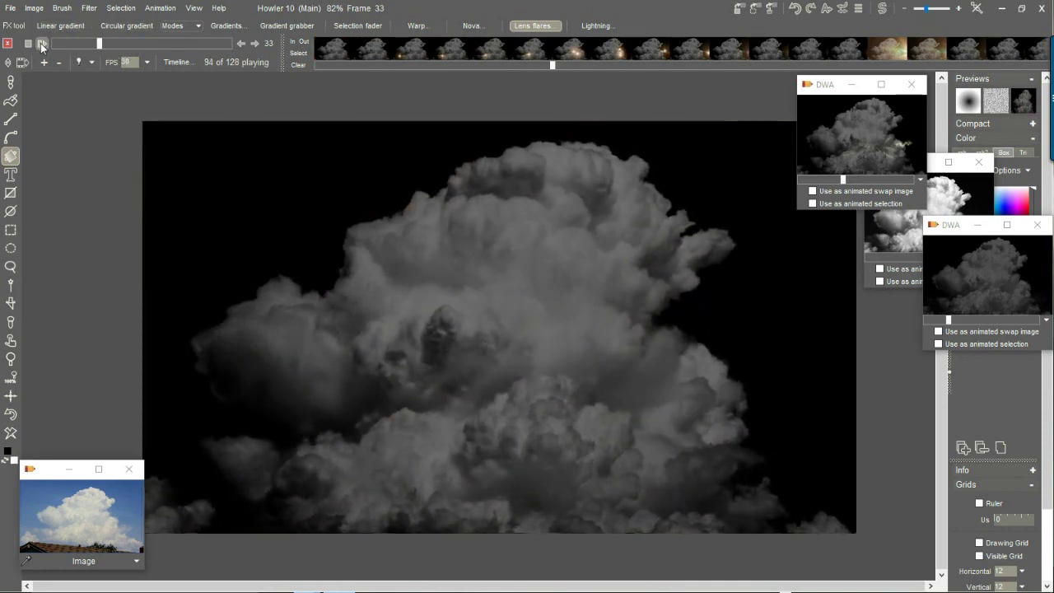
pyautogui.click(127, 42)
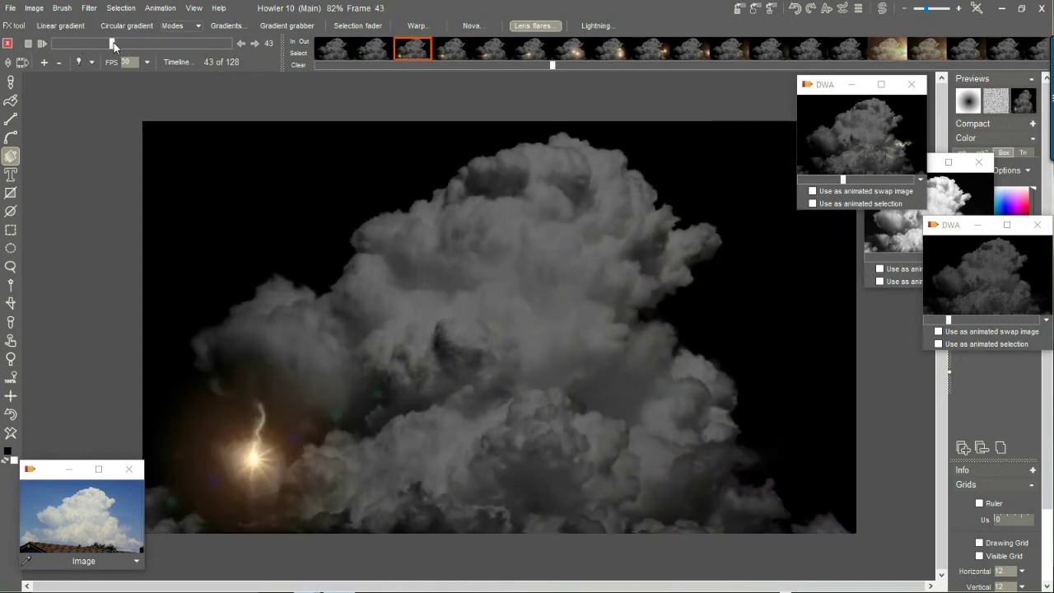
pyautogui.click(160, 9)
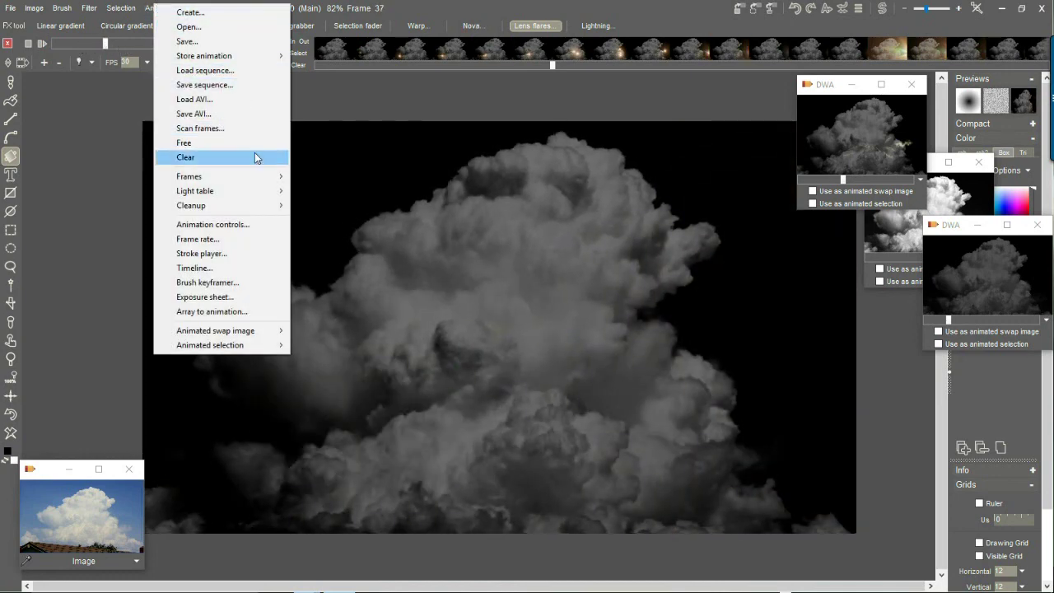
pyautogui.click(224, 112)
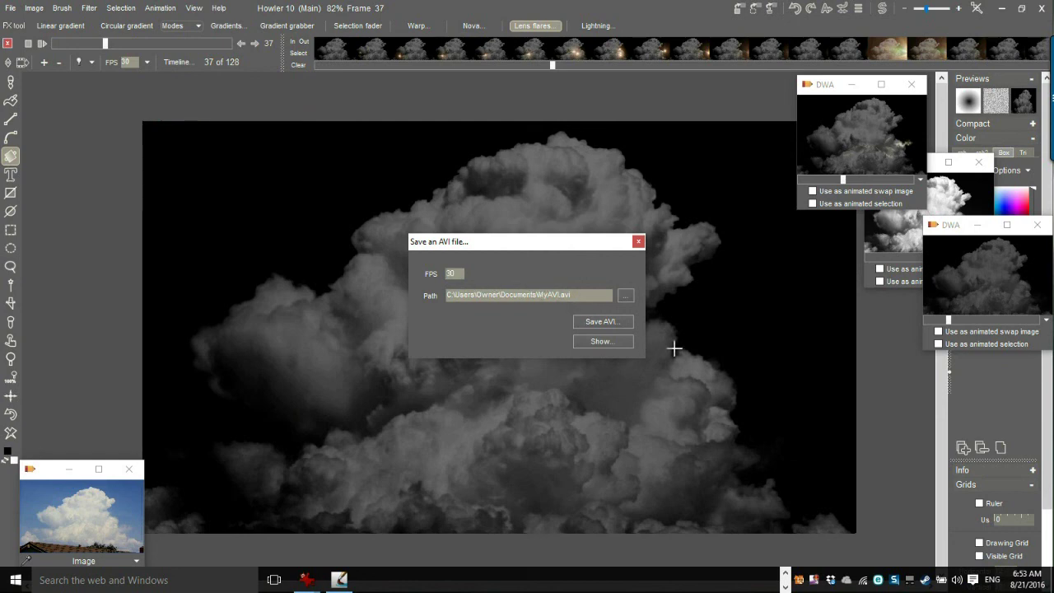
pyautogui.click(611, 324)
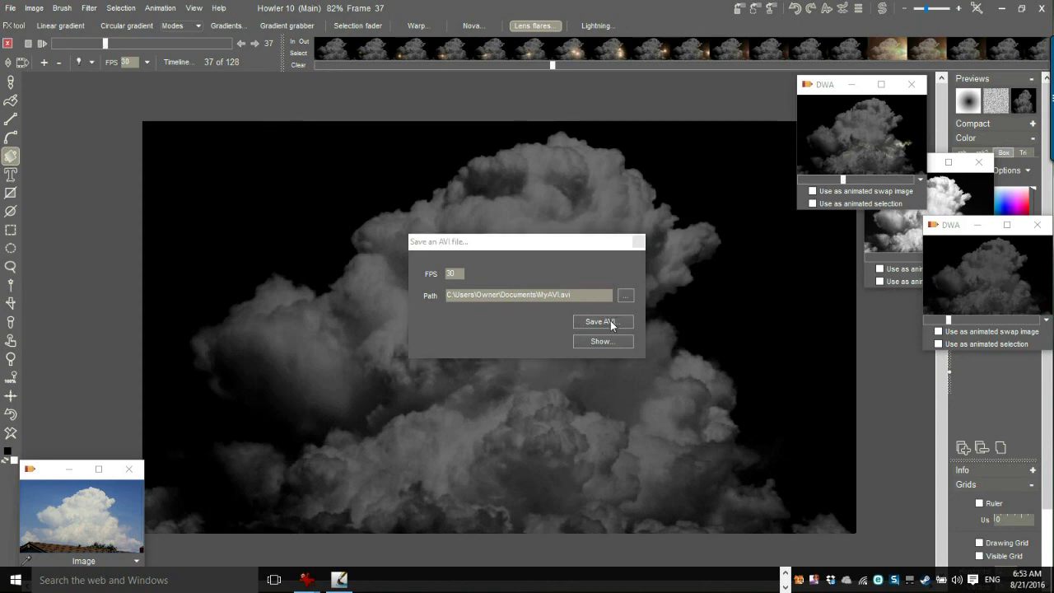
pyautogui.click(533, 370)
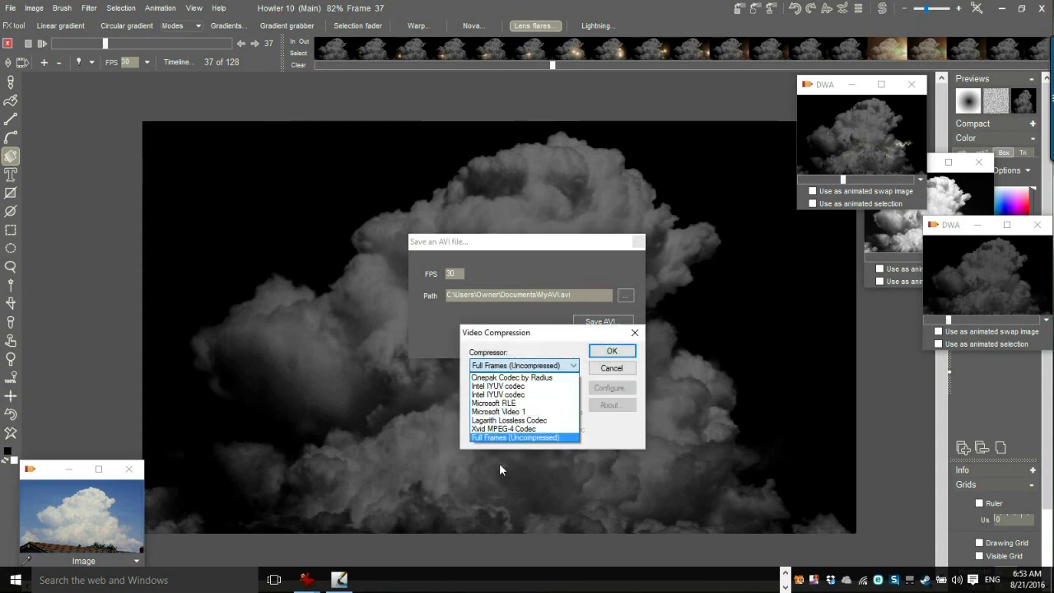
pyautogui.click(613, 373)
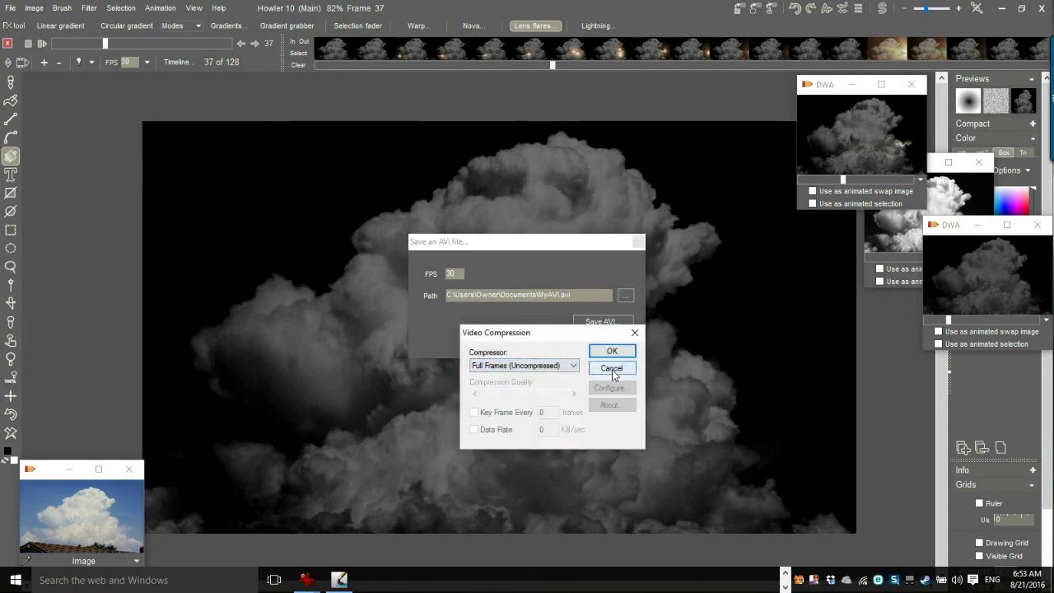
pyautogui.click(612, 370)
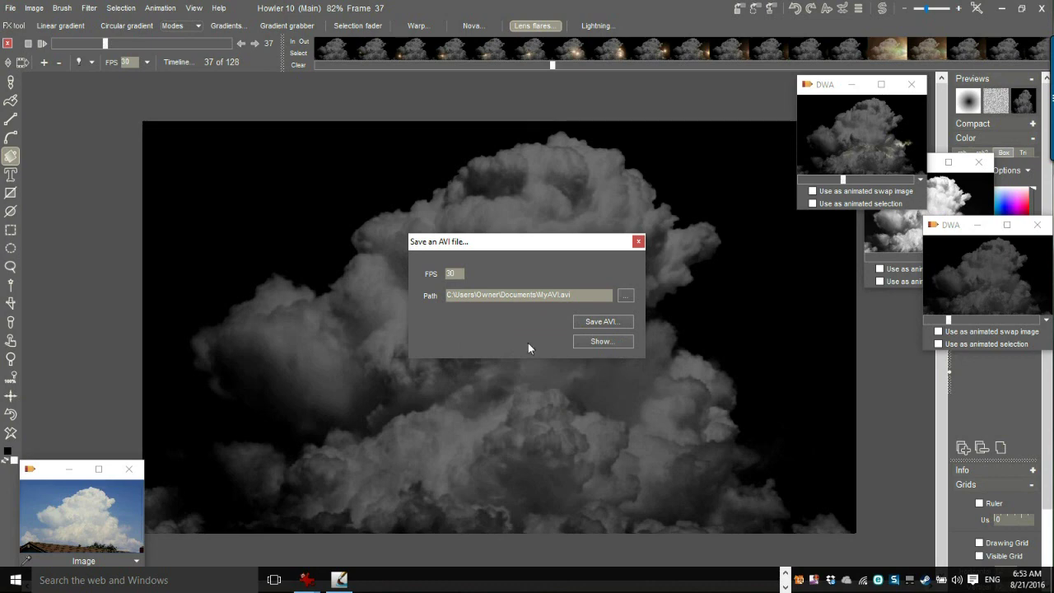
pyautogui.click(638, 242)
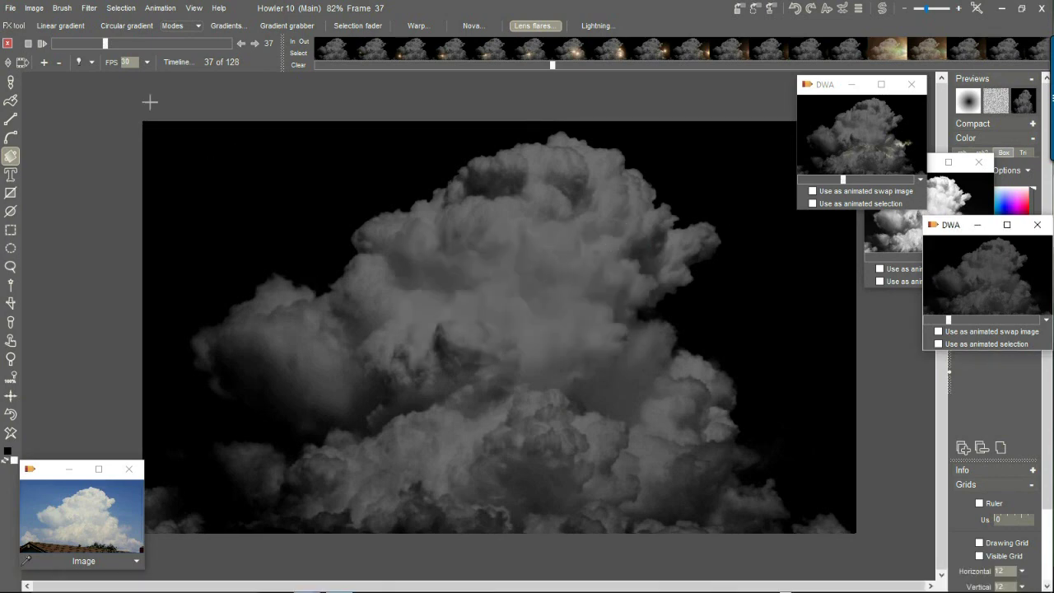
# Check the image information for the frame's width and height in pixels.
pyautogui.click(36, 9)
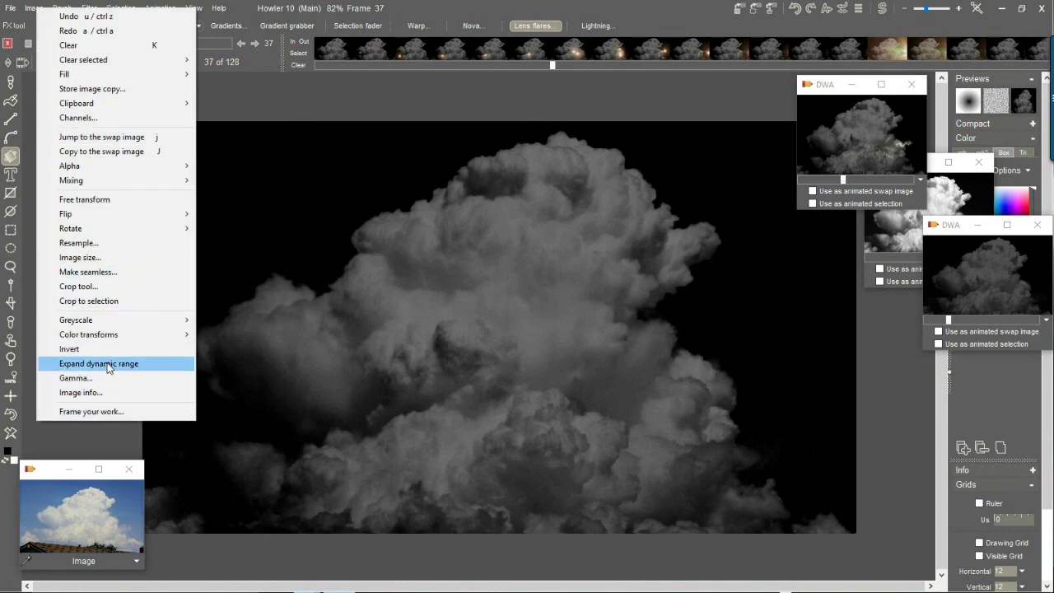
pyautogui.click(101, 390)
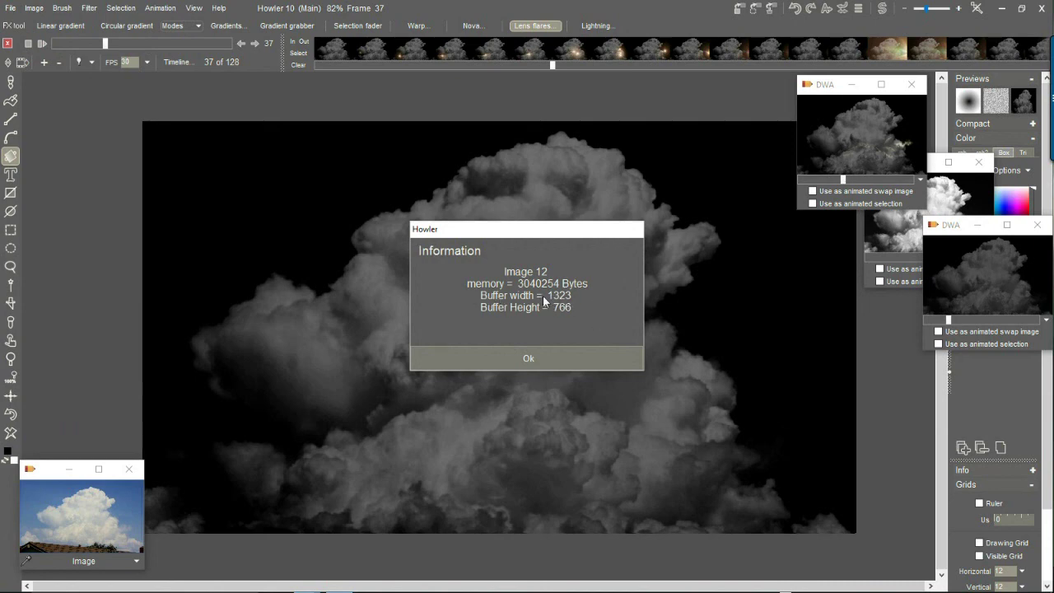
pyautogui.click(529, 357)
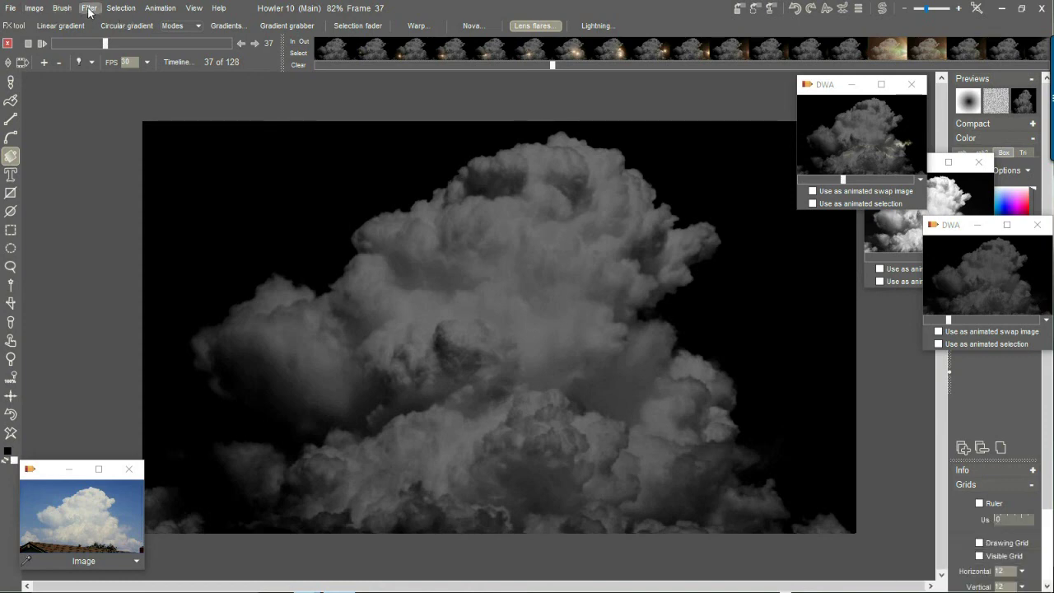
# Resize the animation to 720 pixels high with unconstrained proportions and a custom width, and briefly play the result.
pyautogui.click(34, 7)
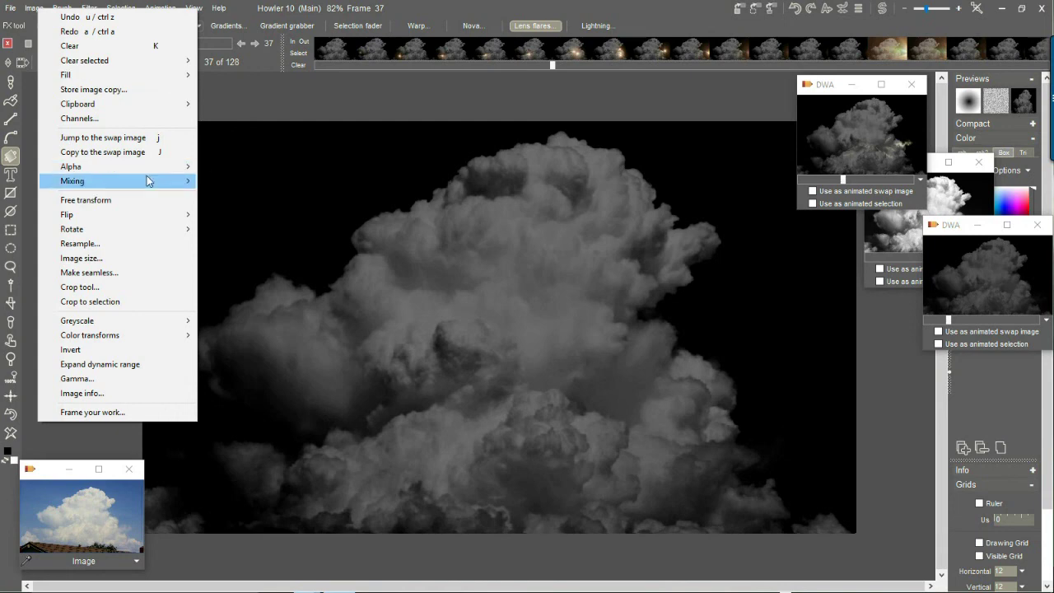
pyautogui.click(82, 258)
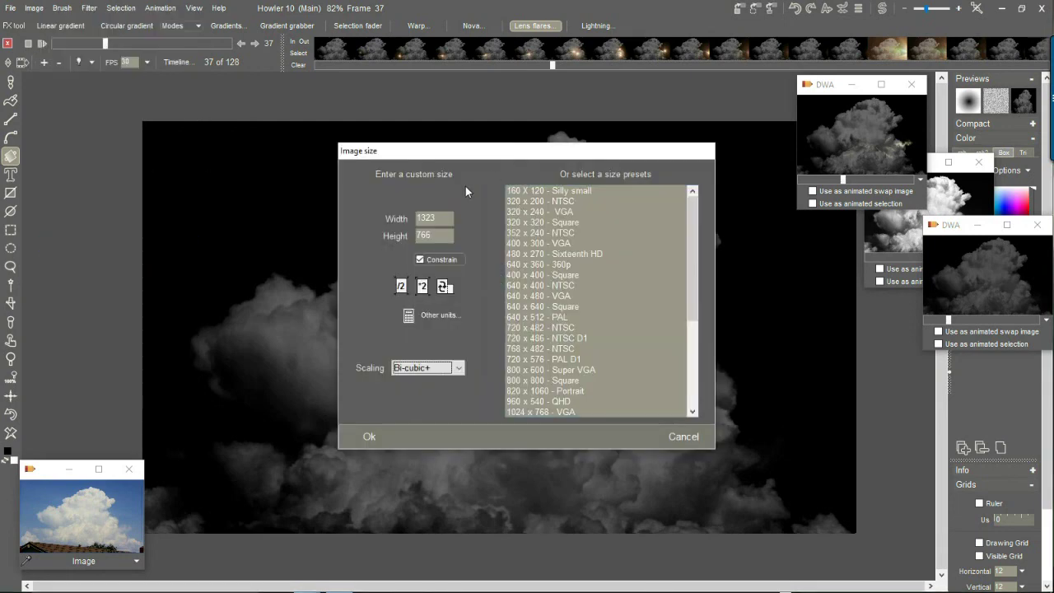
pyautogui.click(429, 218)
pyautogui.click(447, 235)
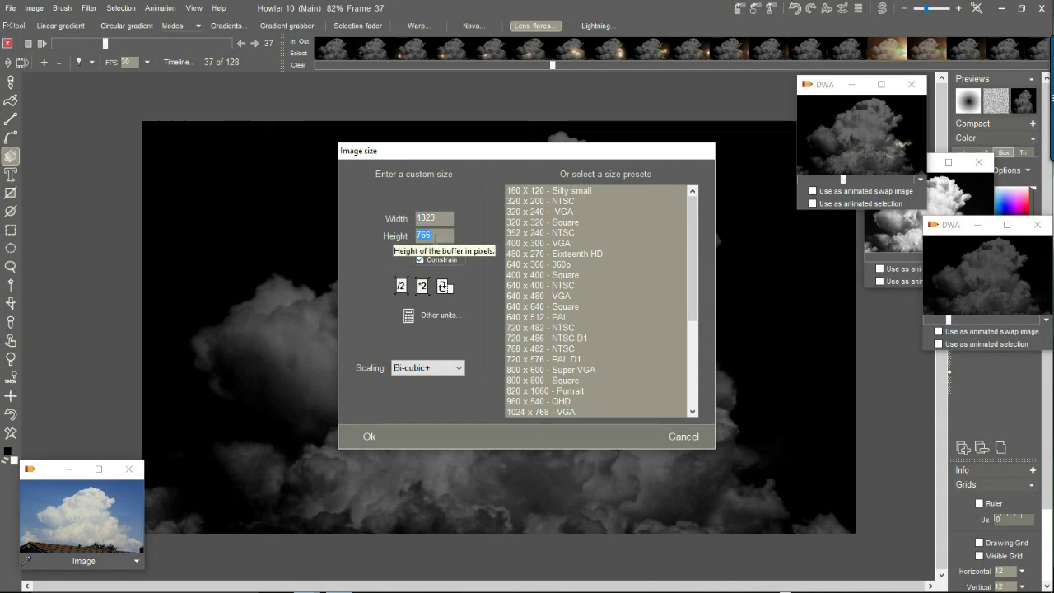
pyautogui.write('720')
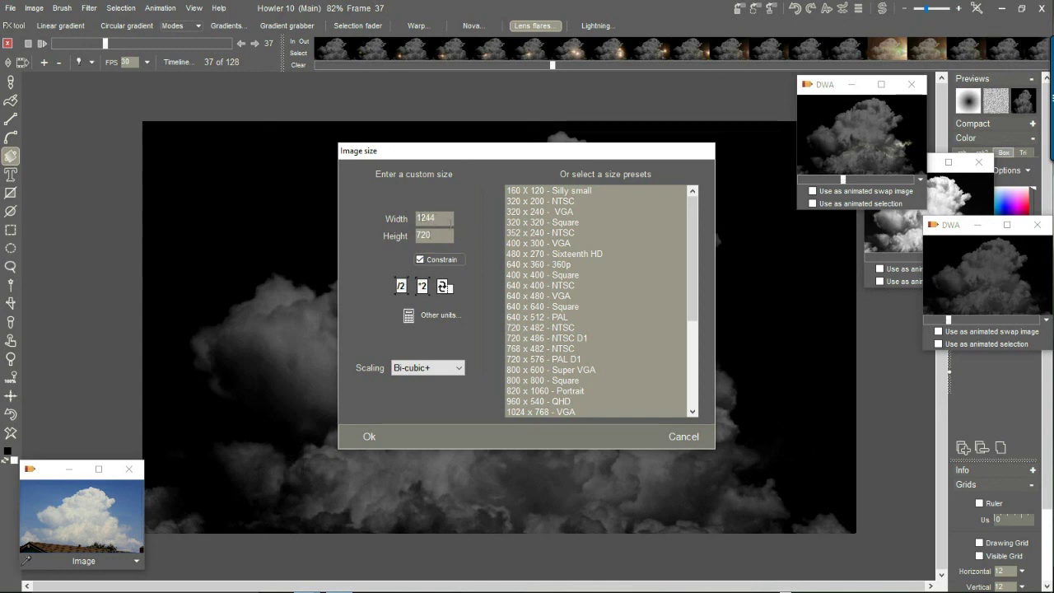
pyautogui.click(430, 255)
pyautogui.moveTo(443, 218); pyautogui.dragTo(386, 216)
pyautogui.write('12')
pyautogui.click(369, 437)
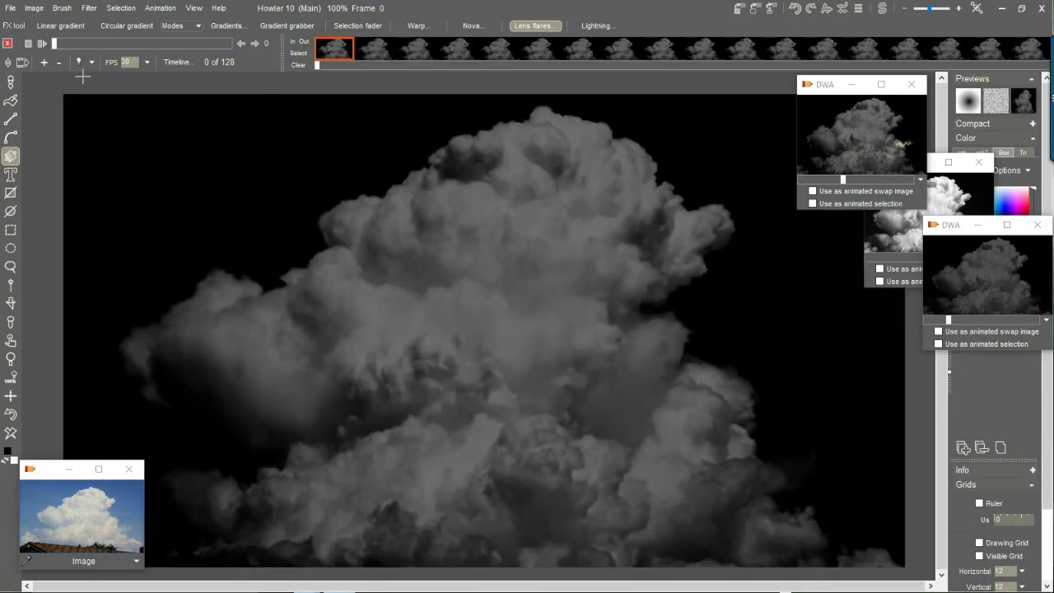
pyautogui.click(42, 44)
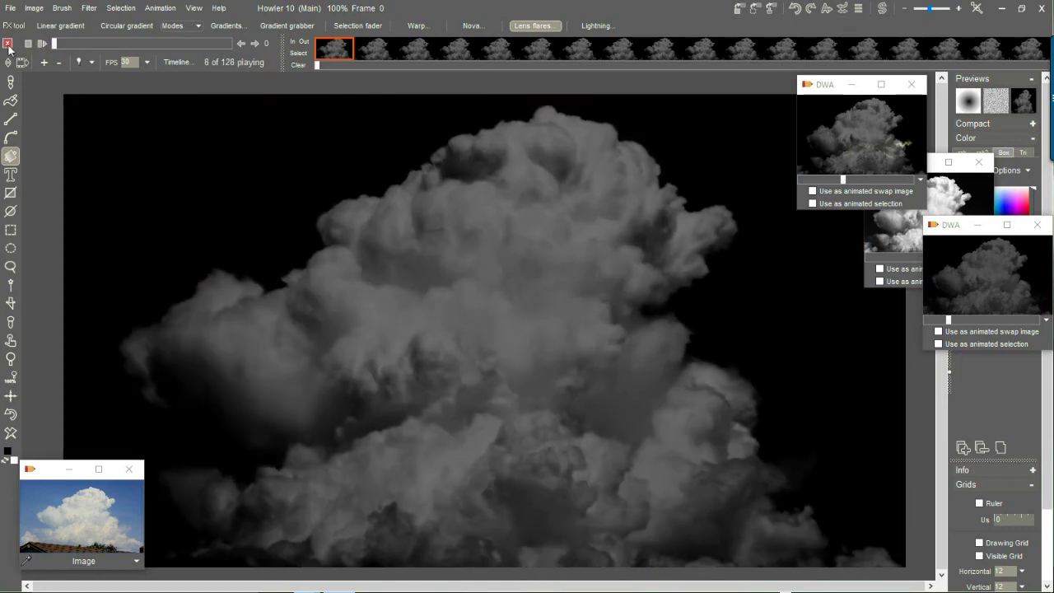
pyautogui.click(54, 43)
# Save the animation as MyAVI_0001.avi in the Documents folder at 30 FPS with the Lagarith Lossless Codec.
pyautogui.click(160, 7)
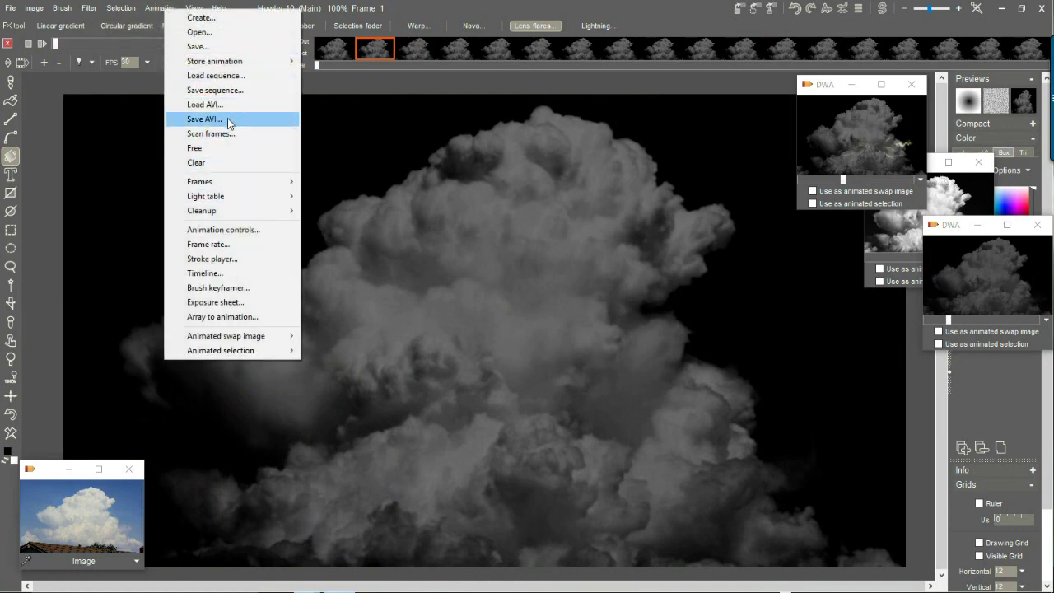
pyautogui.click(229, 123)
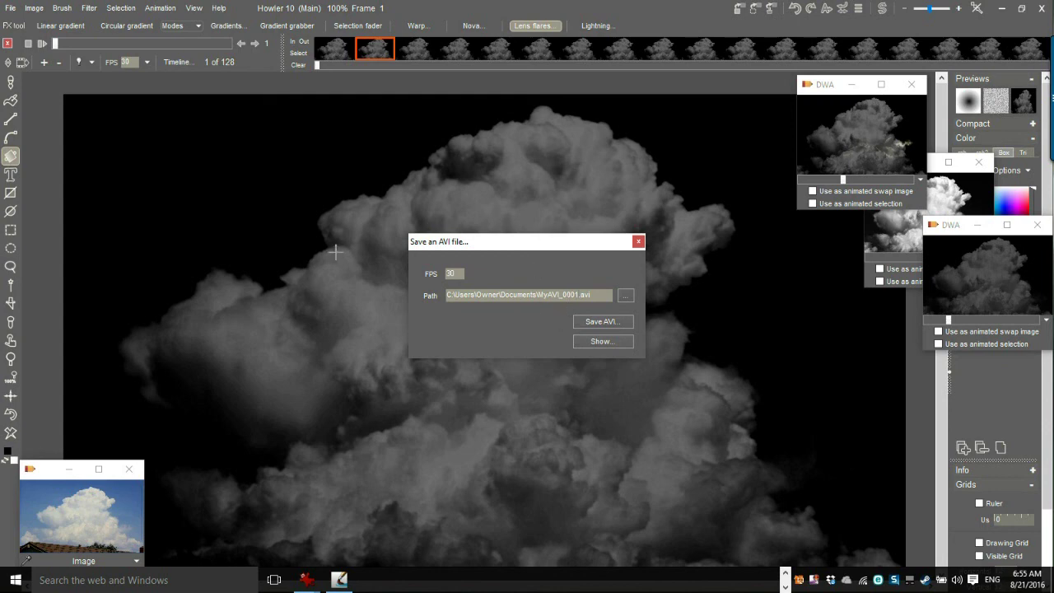
pyautogui.moveTo(46, 483); pyautogui.dragTo(66, 469)
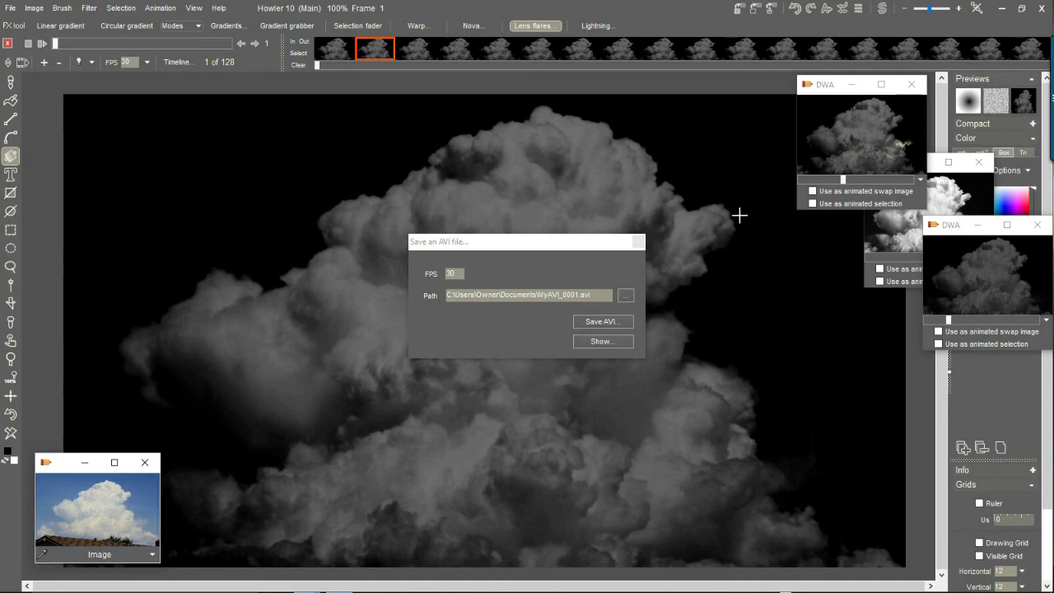
pyautogui.moveTo(498, 246); pyautogui.dragTo(414, 238)
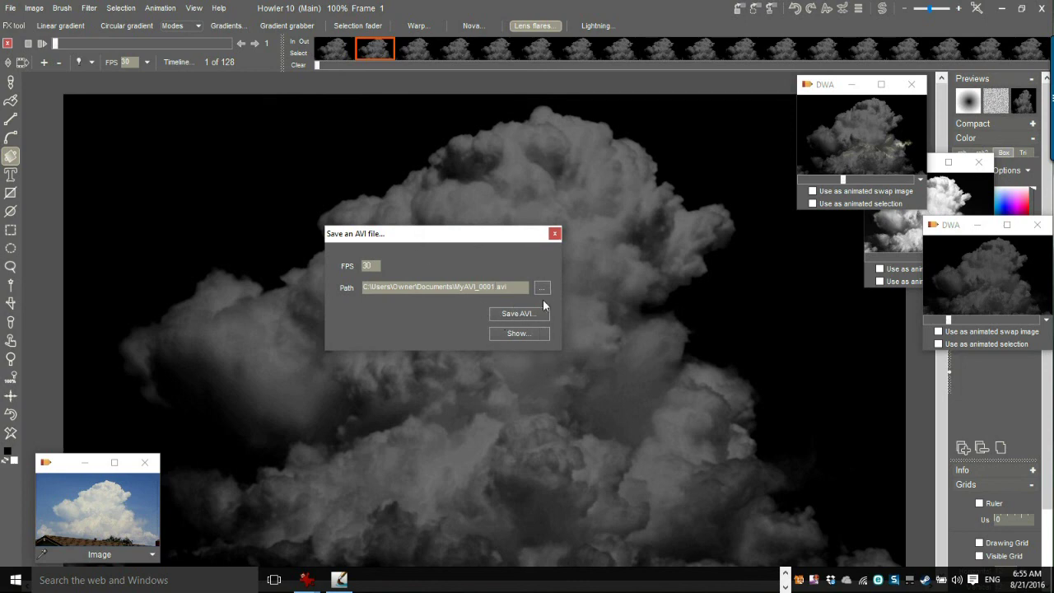
pyautogui.click(517, 315)
pyautogui.click(444, 358)
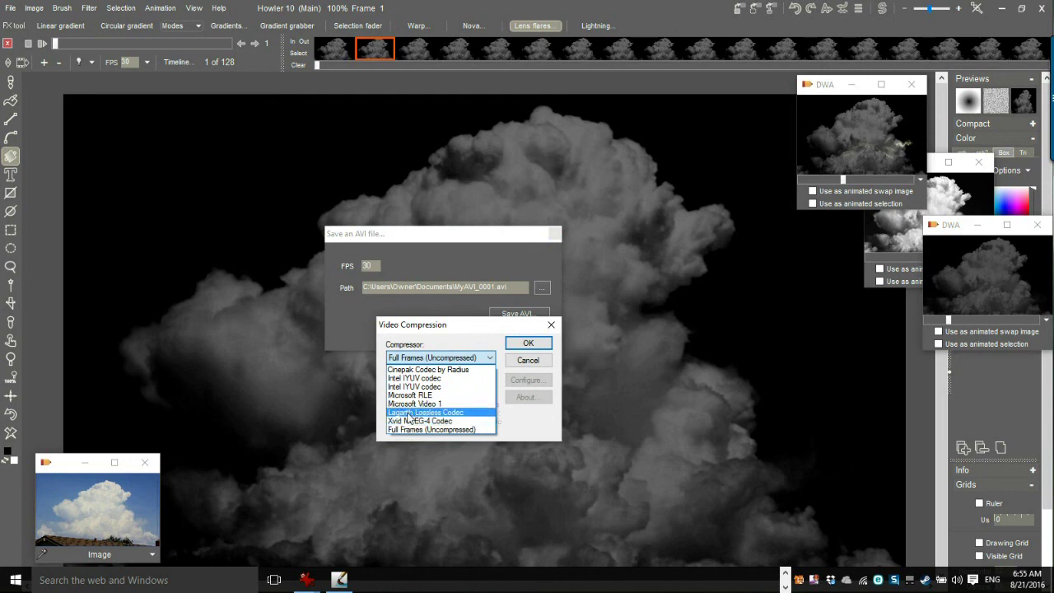
pyautogui.click(408, 412)
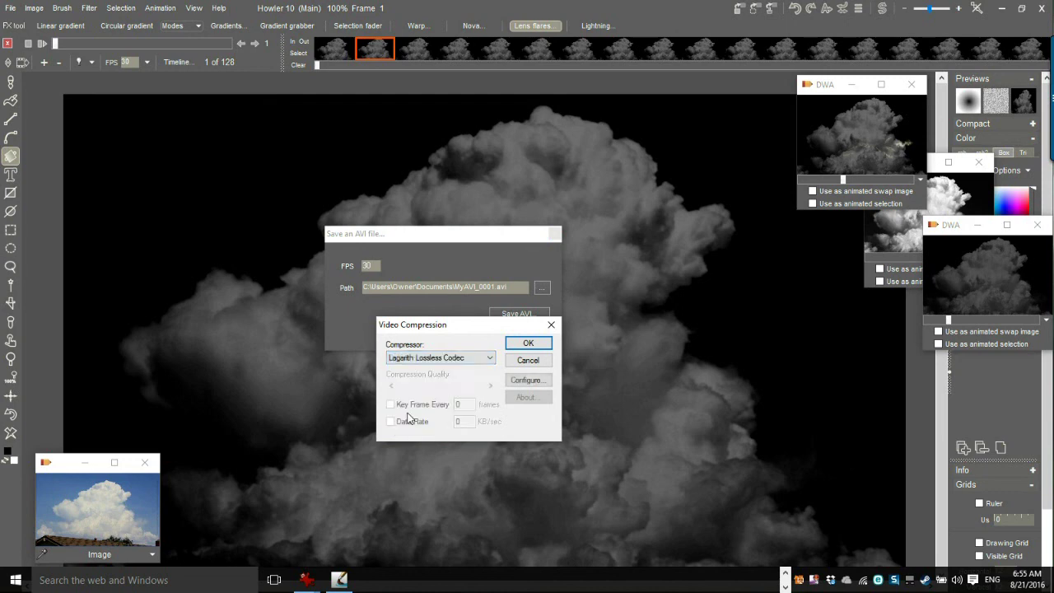
pyautogui.click(526, 342)
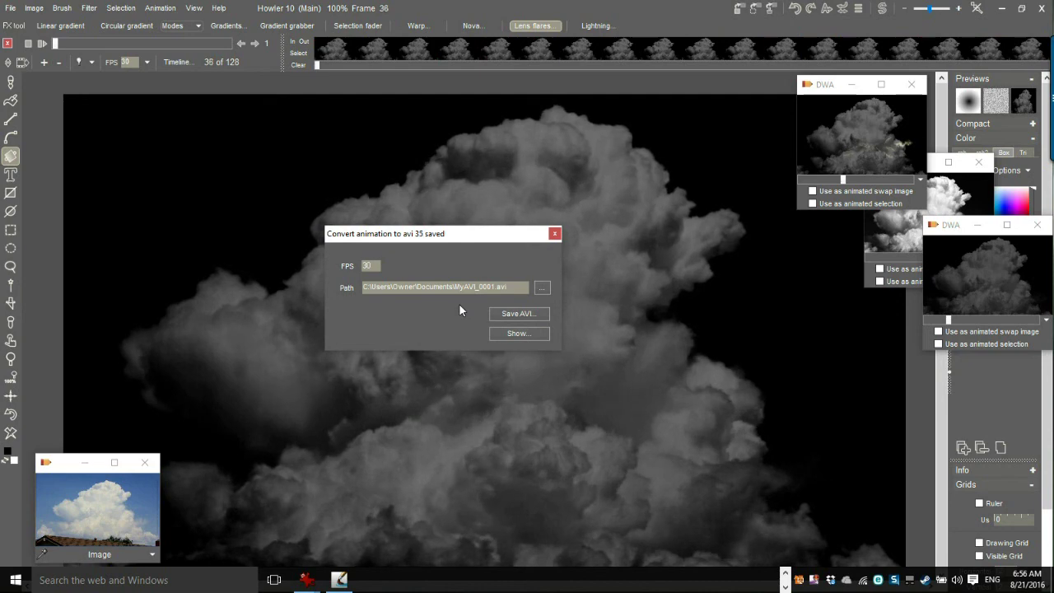